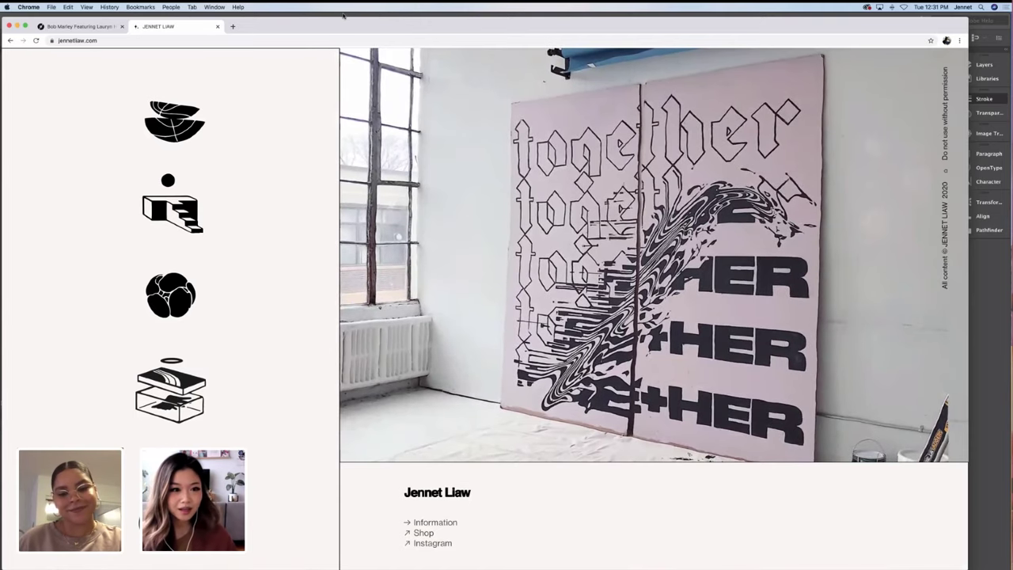
# Adjust the Chrome window showing the jennetliaw.com portfolio homepage
pyautogui.moveTo(320, 27); pyautogui.dragTo(320, 25)
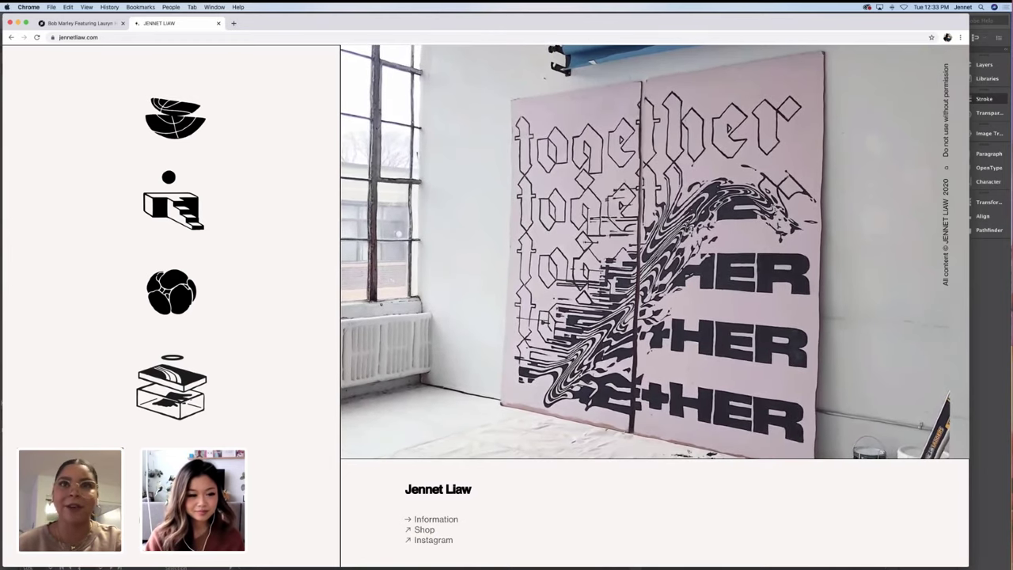
# Open the Puma Mural page and scroll past the SS20 Women's Launch Event text to the mural photos
pyautogui.click(179, 124)
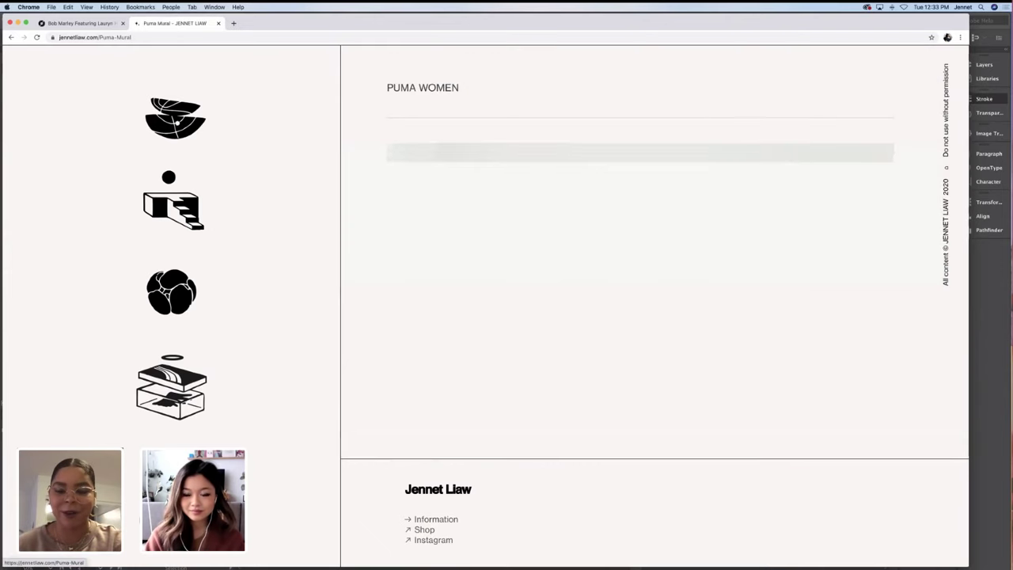
pyautogui.scroll(-5, 443, 171)
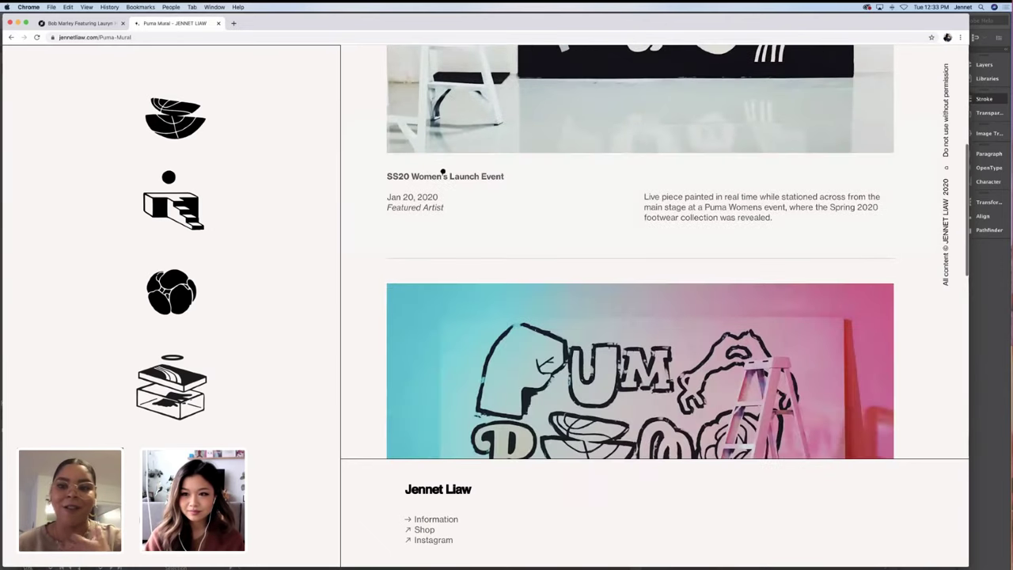
pyautogui.scroll(-5, 443, 171)
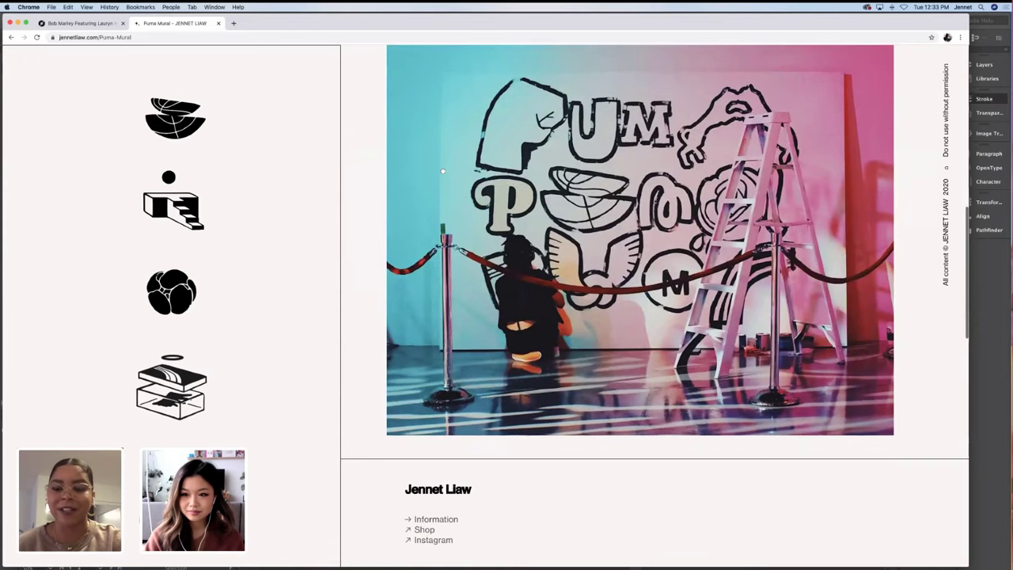
pyautogui.scroll(-5, 442, 171)
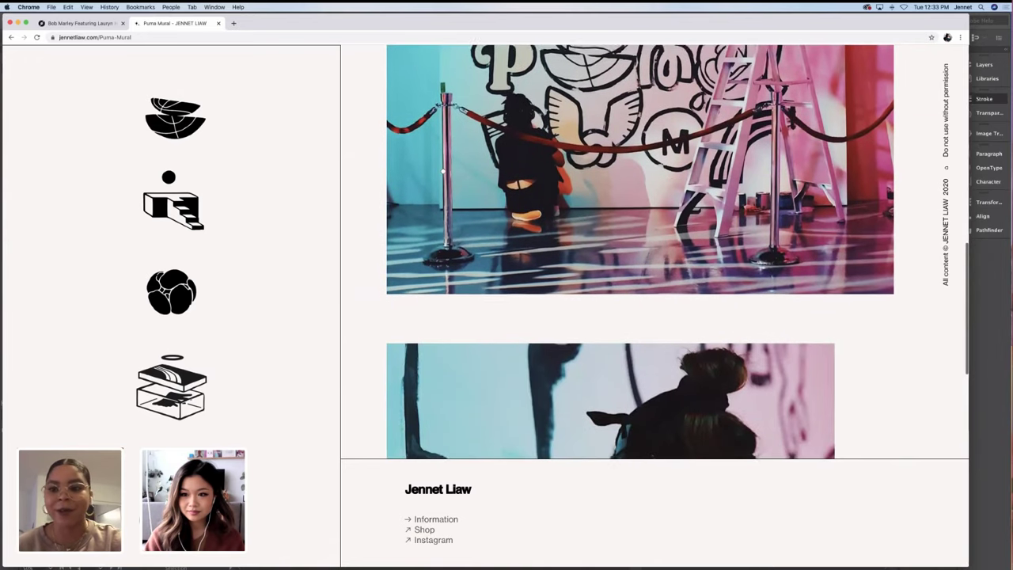
pyautogui.scroll(-3, 443, 171)
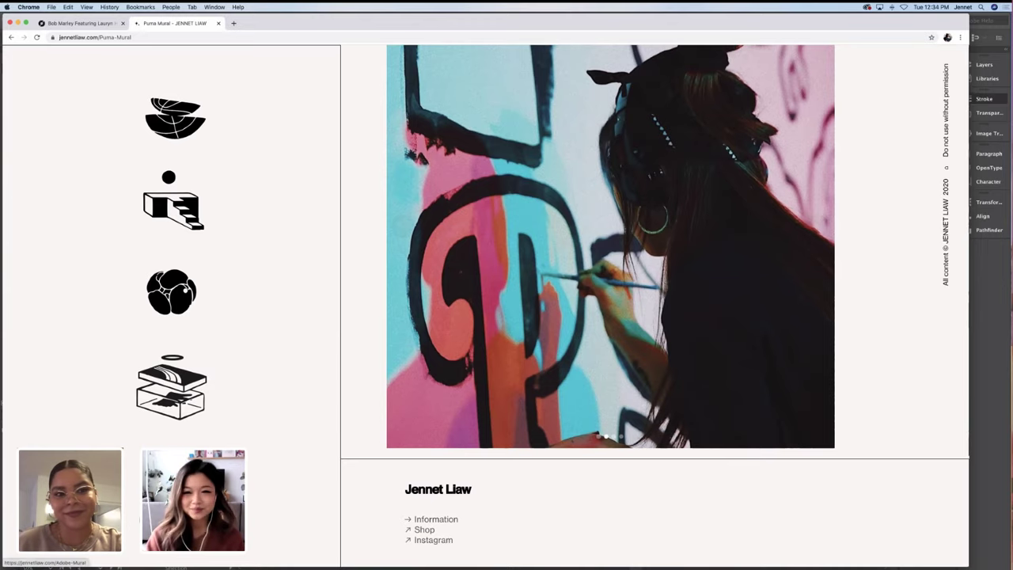
# Browse the Adobe Depth Over Distance murals, then open the Puma Custom Sneaker series page
pyautogui.click(174, 293)
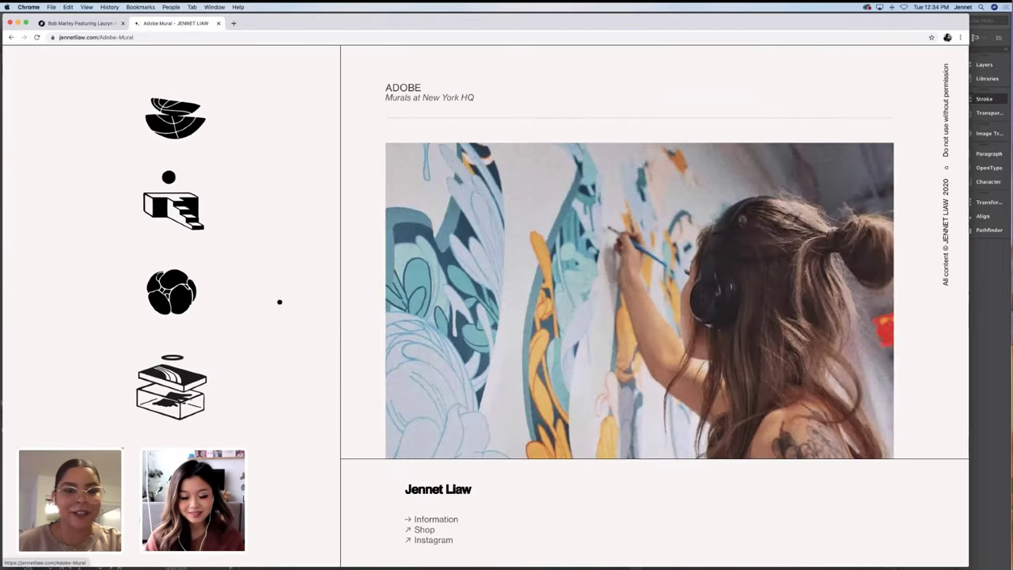
pyautogui.scroll(-5, 342, 304)
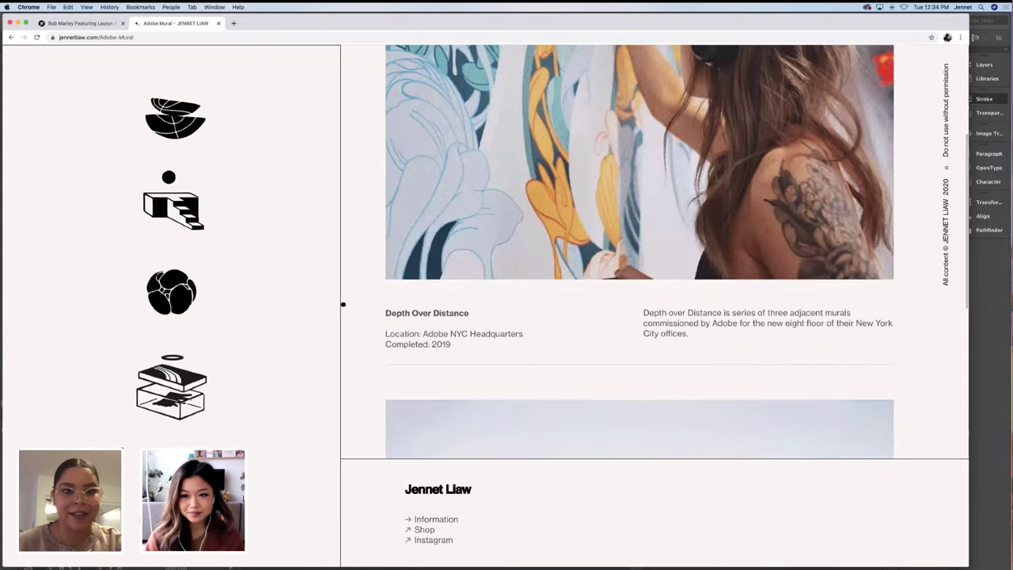
pyautogui.scroll(-4, 342, 304)
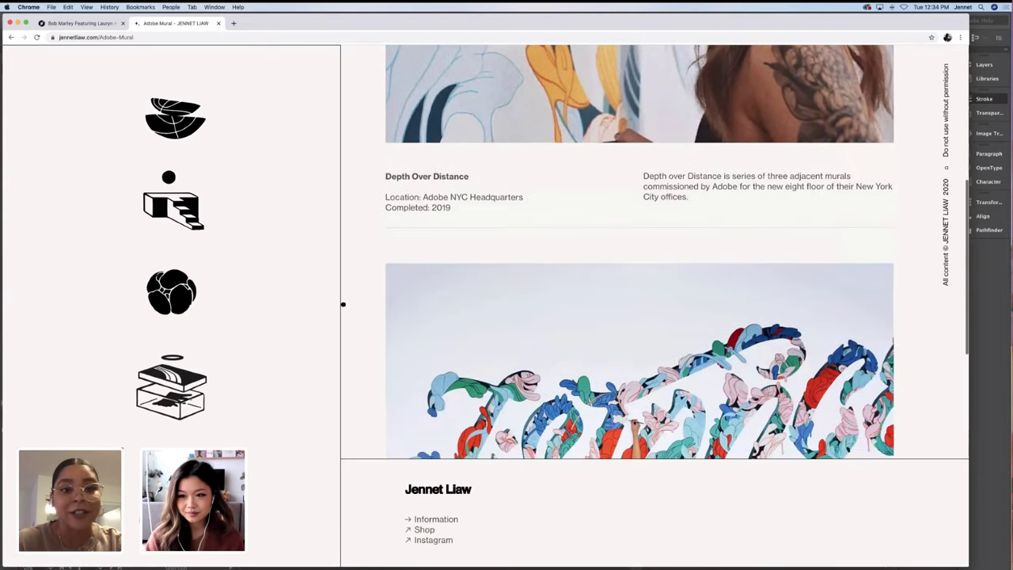
pyautogui.scroll(-3, 342, 304)
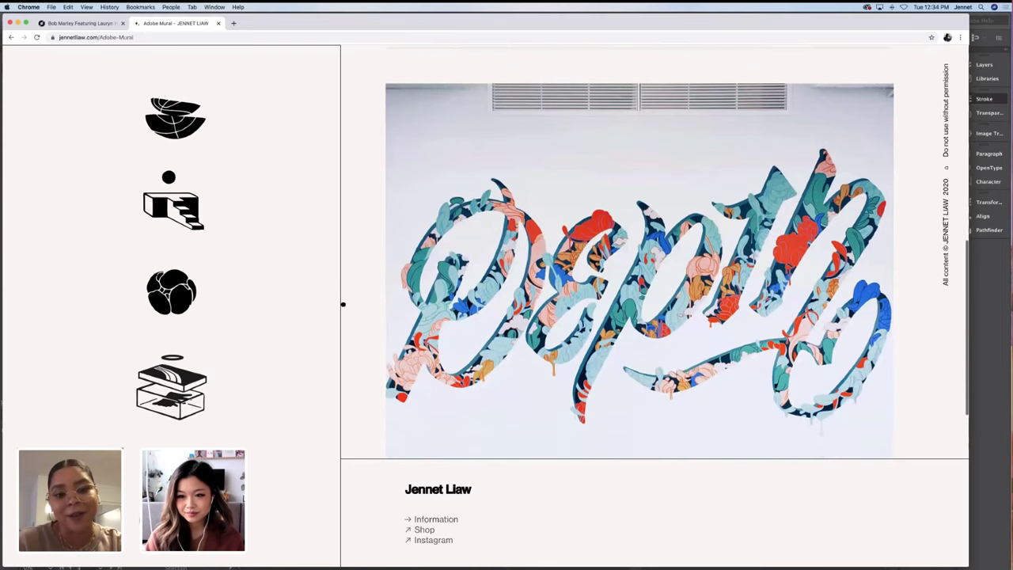
pyautogui.scroll(-1, 343, 304)
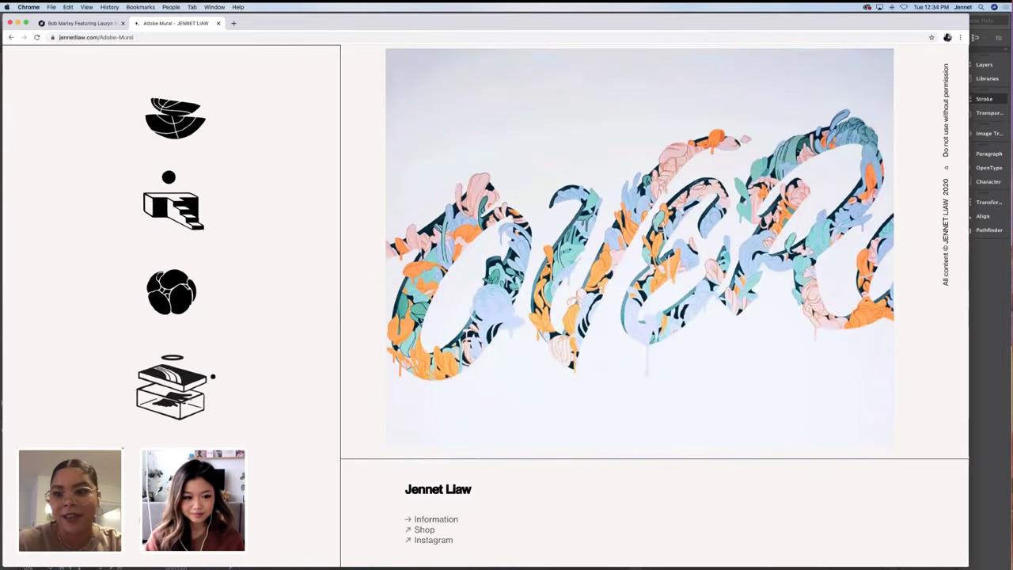
pyautogui.scroll(-1, 328, 373)
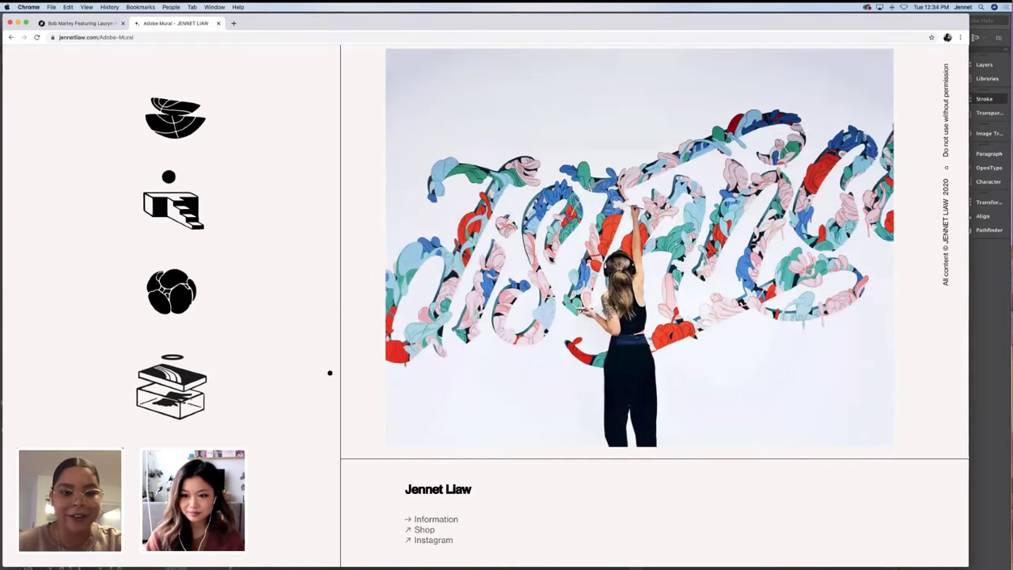
pyautogui.click(195, 358)
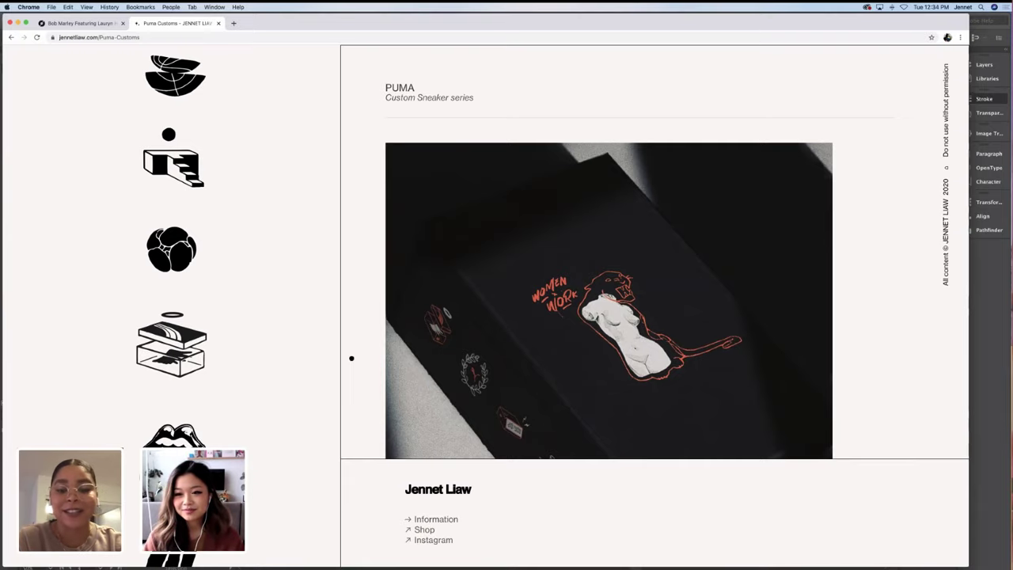
# Scroll to the Women x Work shoebox caption, then open the Adidas Mural / Creative Direction page
pyautogui.scroll(-5, 352, 358)
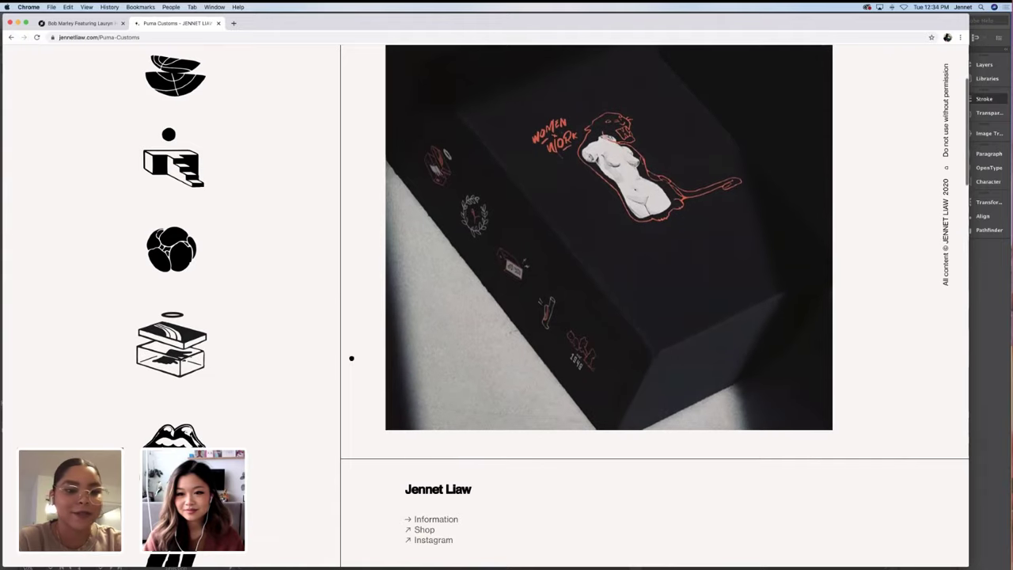
pyautogui.scroll(-1, 351, 358)
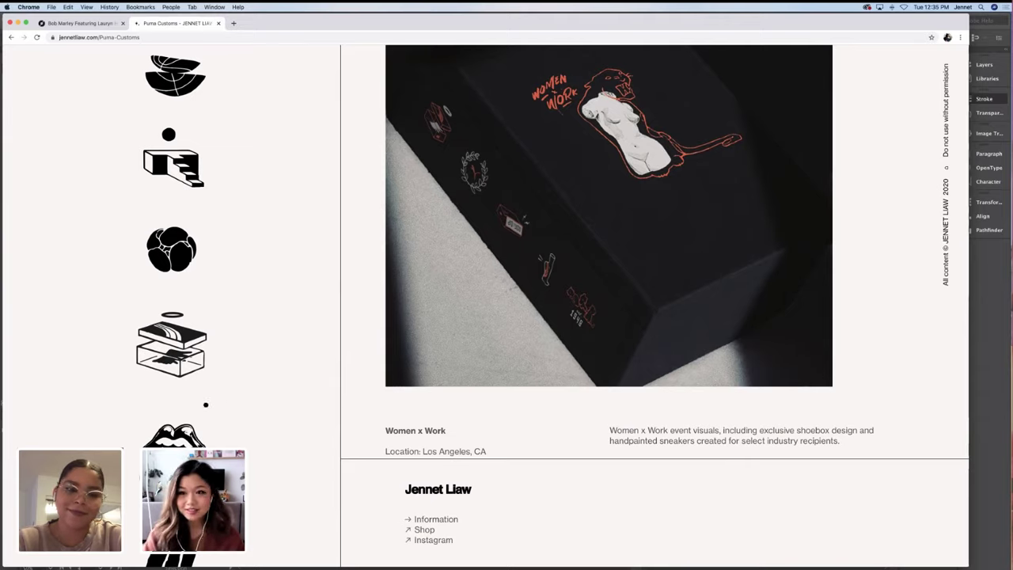
pyautogui.scroll(-3, 205, 412)
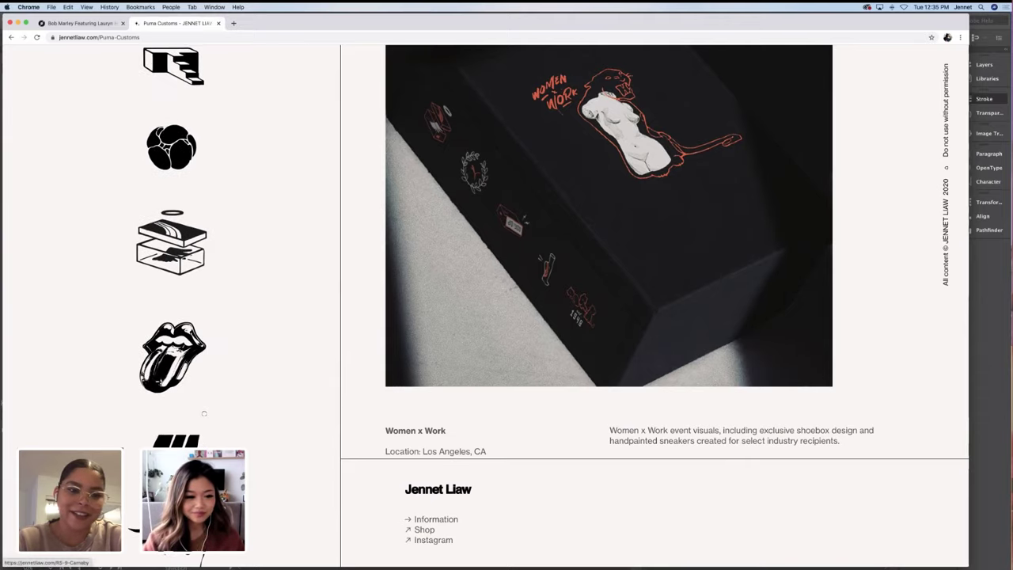
pyautogui.click(210, 429)
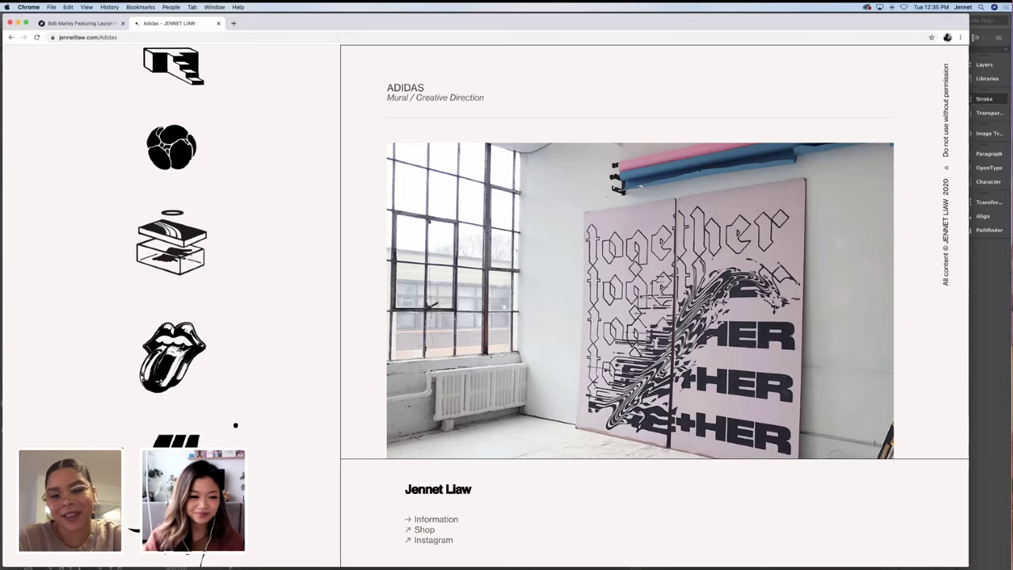
# Scroll the Adidas page past the SS 19 Seasonal Direction text to the project video
pyautogui.scroll(-2, 236, 426)
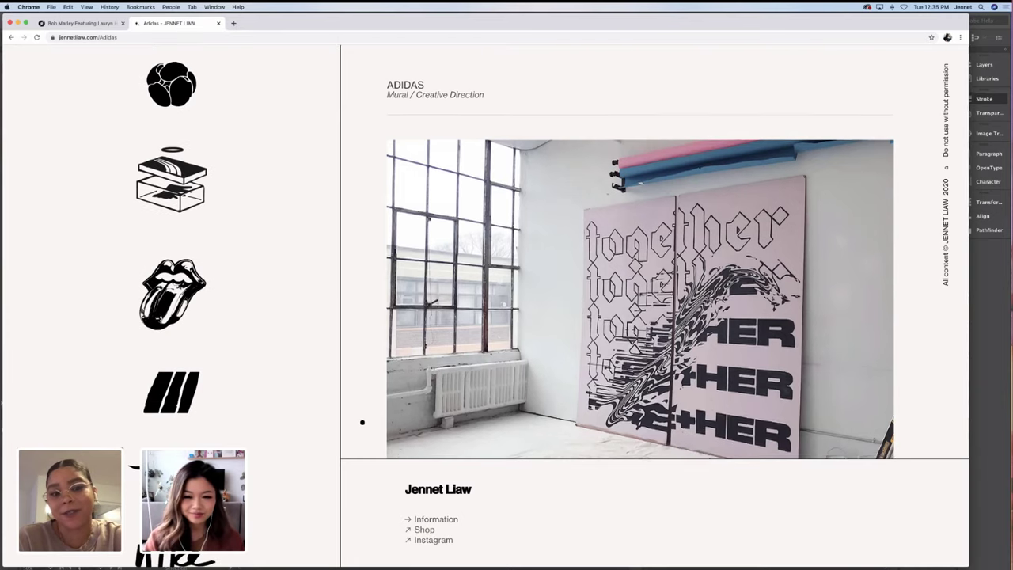
pyautogui.scroll(-5, 362, 422)
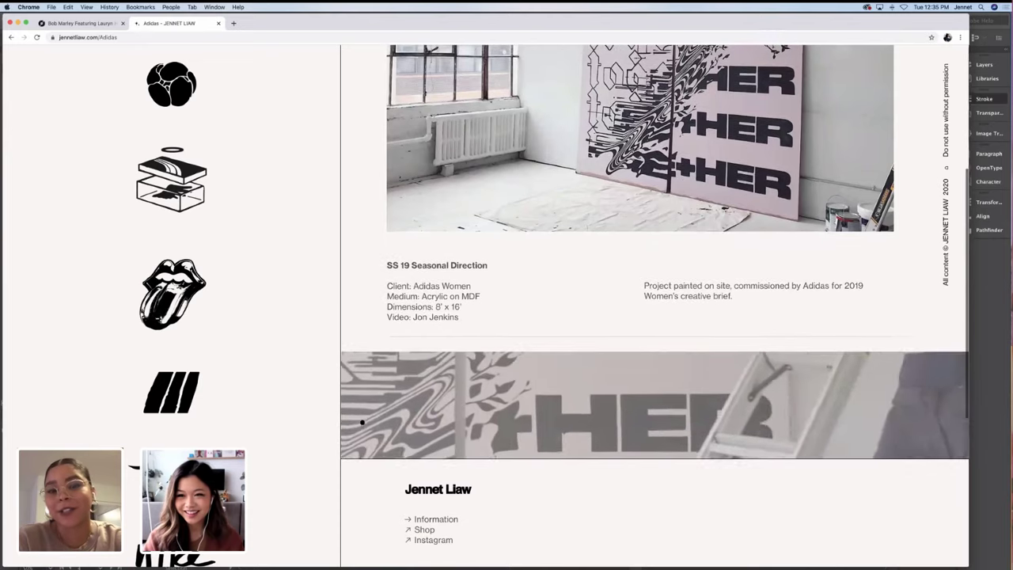
pyautogui.scroll(-3, 362, 422)
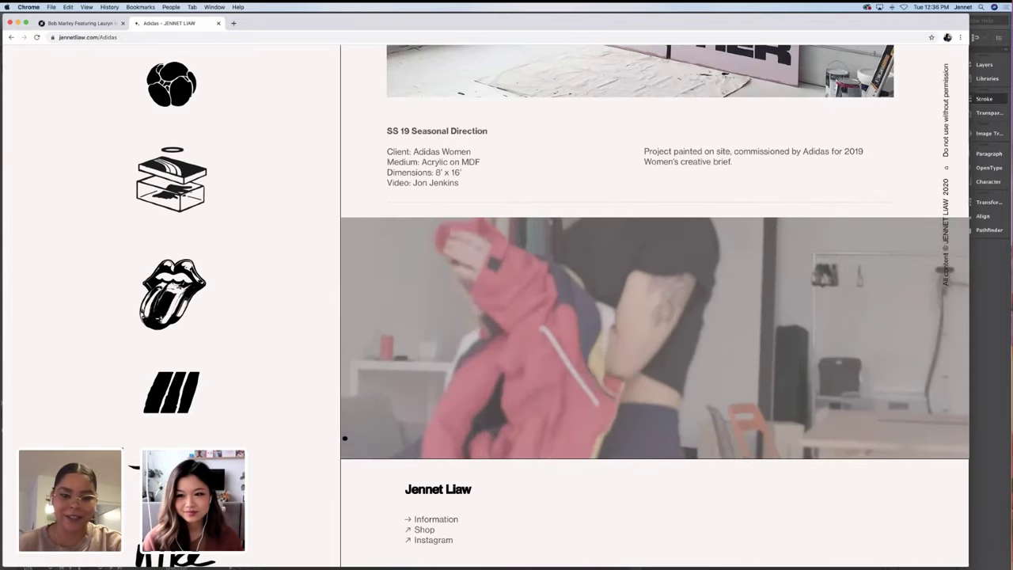
pyautogui.scroll(-3, 655, 316)
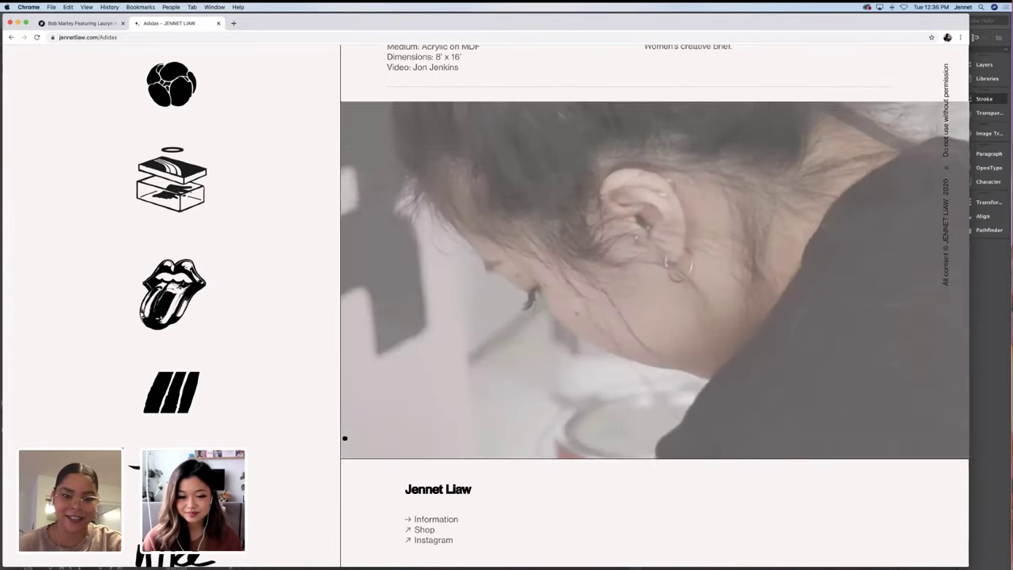
pyautogui.scroll(-1, 655, 253)
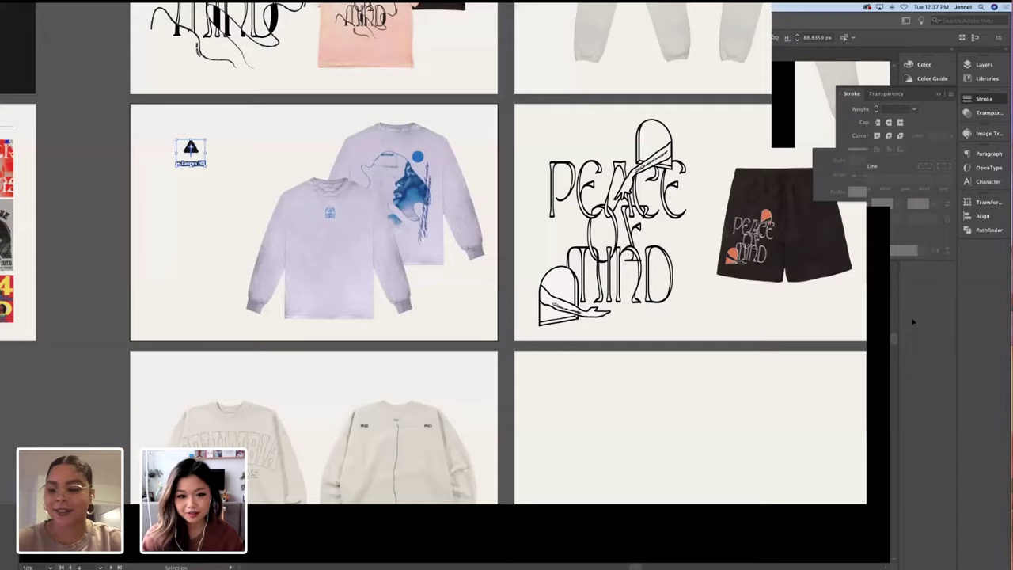
pyautogui.hscroll(-5, 613, 320)
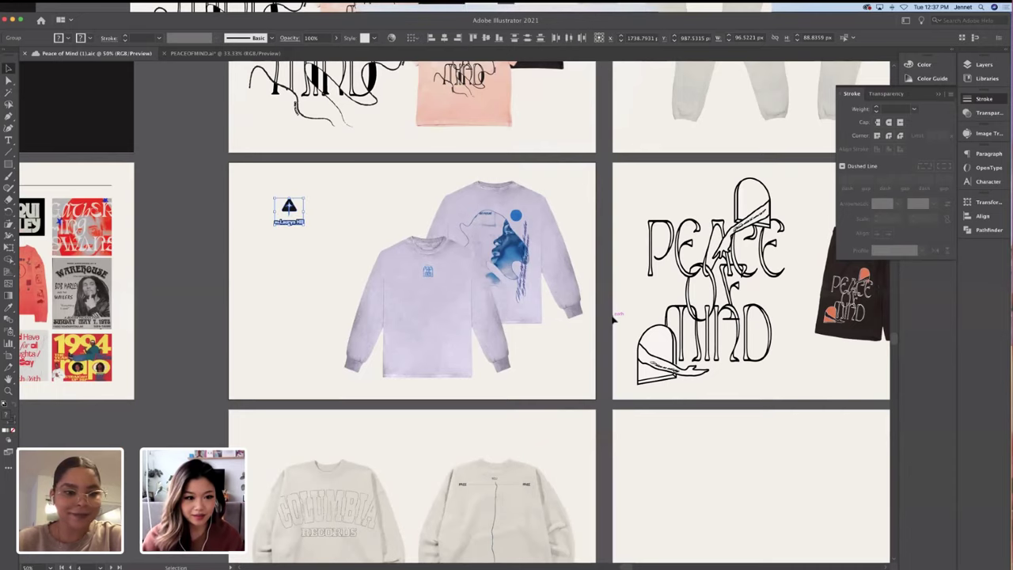
pyautogui.click(199, 289)
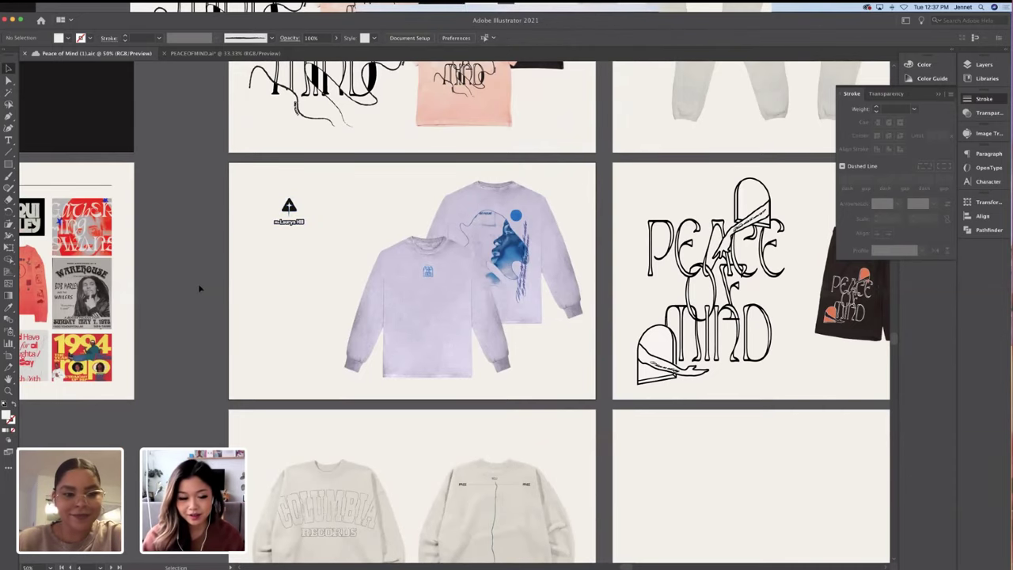
pyautogui.hscroll(-8, 198, 284)
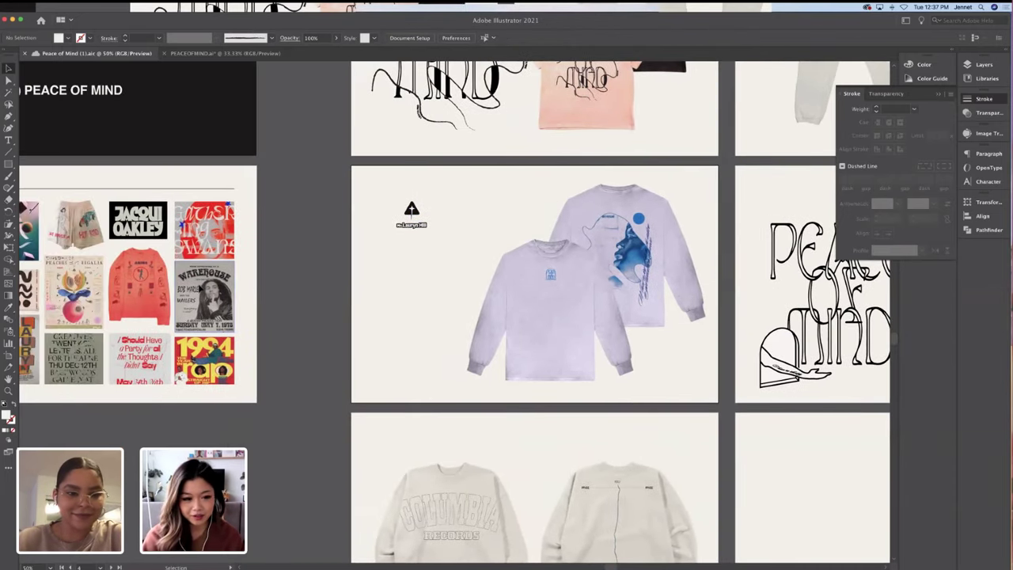
pyautogui.scroll(6, 201, 290)
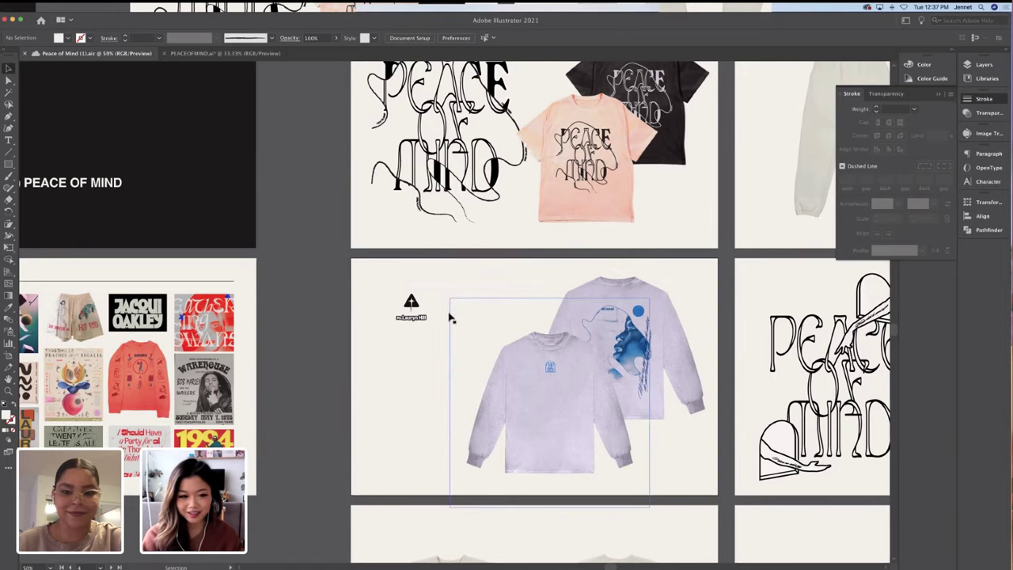
pyautogui.hscroll(-5, 320, 299)
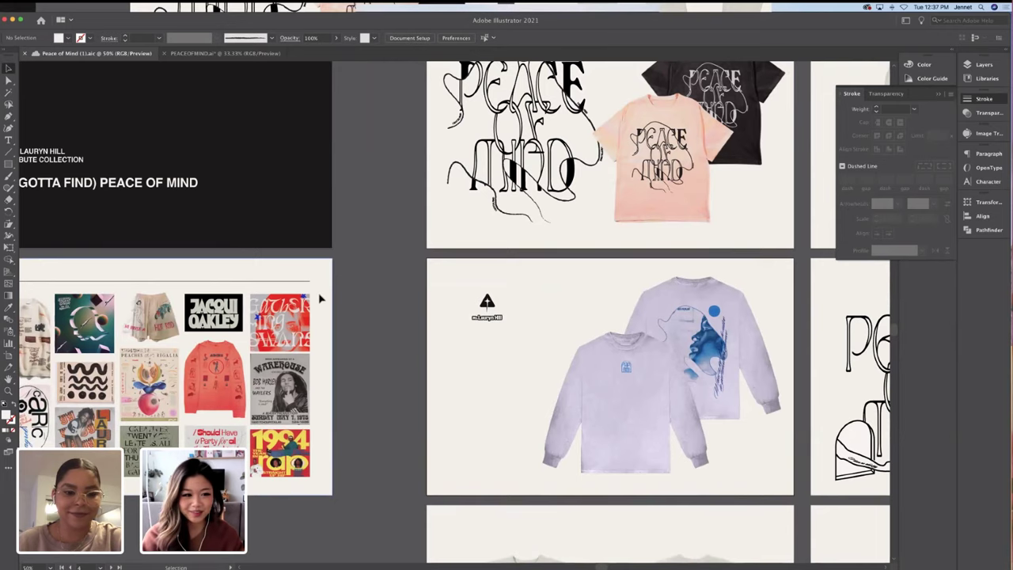
pyautogui.hscroll(-1, 320, 298)
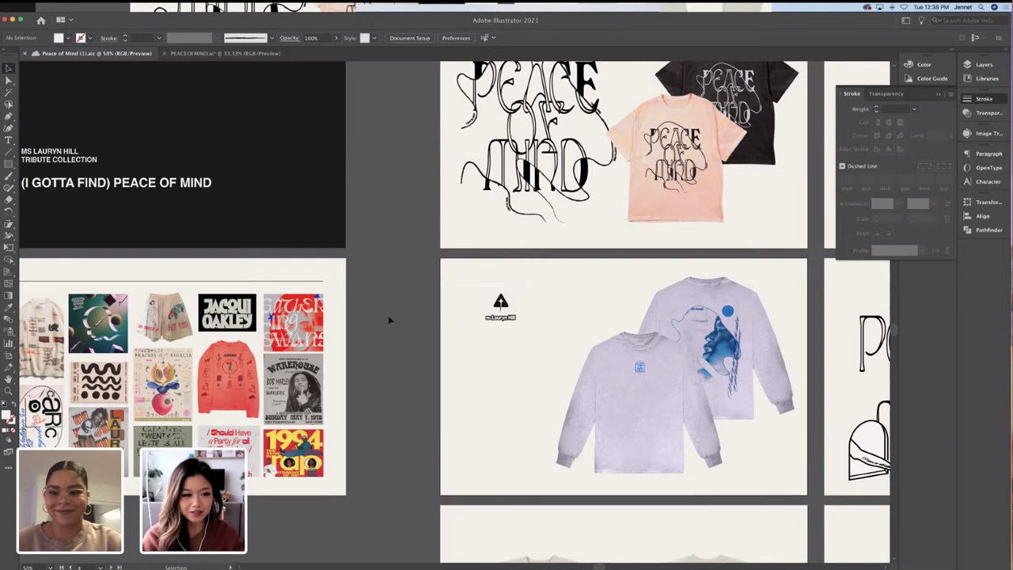
pyautogui.hscroll(-1, 389, 320)
pyautogui.scroll(3, 389, 320)
pyautogui.hscroll(-3, 389, 320)
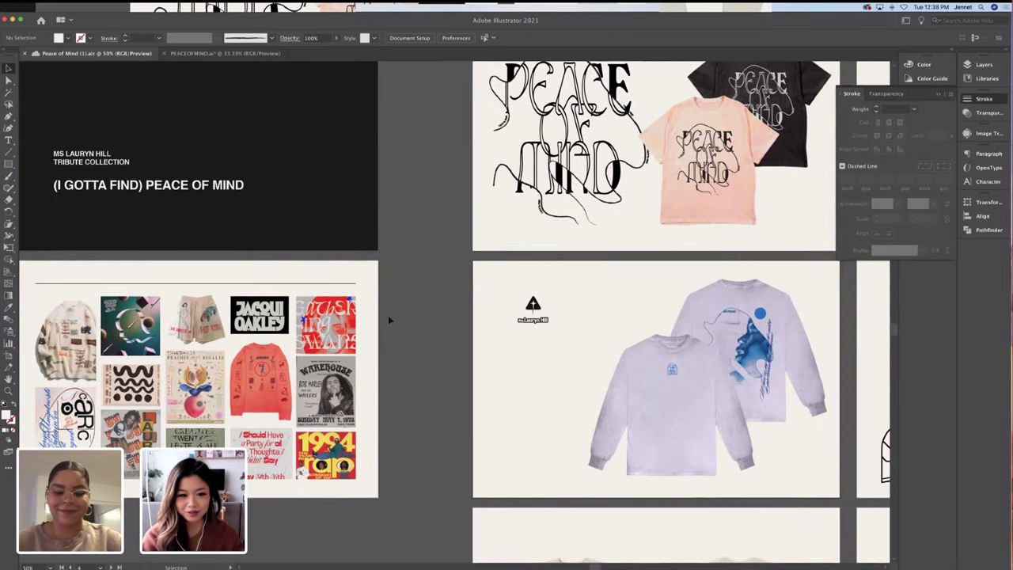
pyautogui.hscroll(-2, 388, 320)
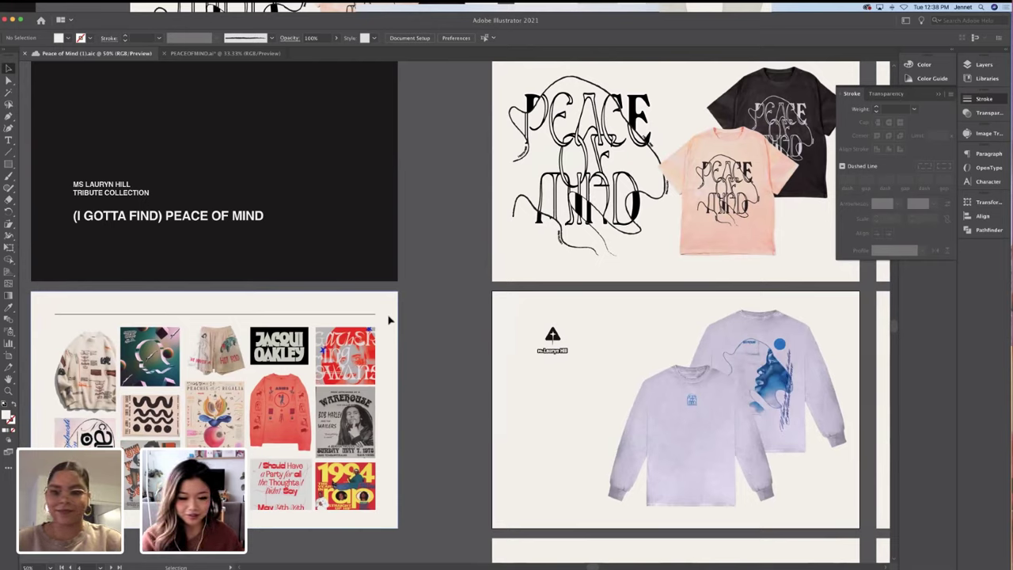
pyautogui.scroll(1, 389, 320)
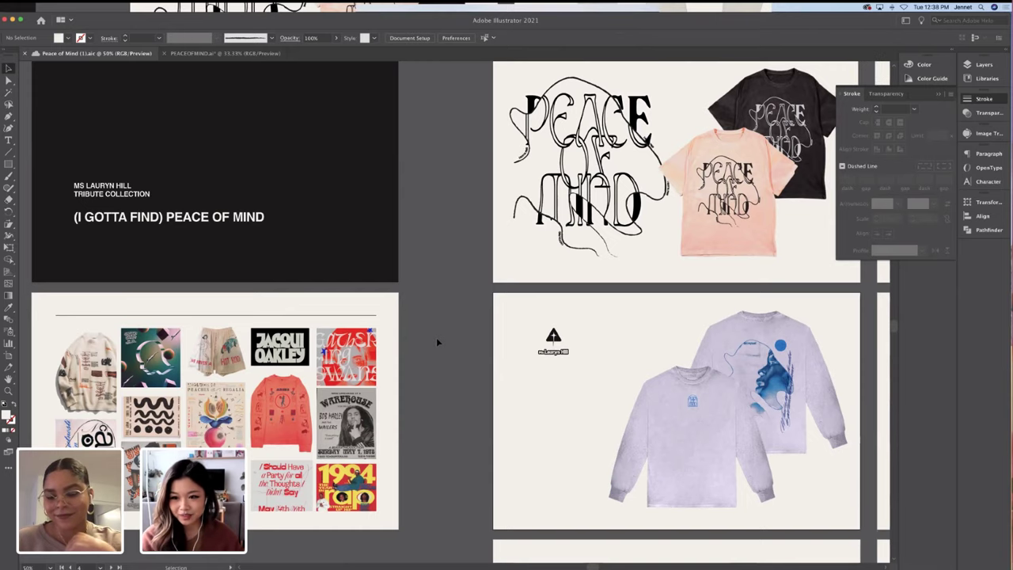
pyautogui.hscroll(2, 436, 337)
pyautogui.scroll(1, 436, 337)
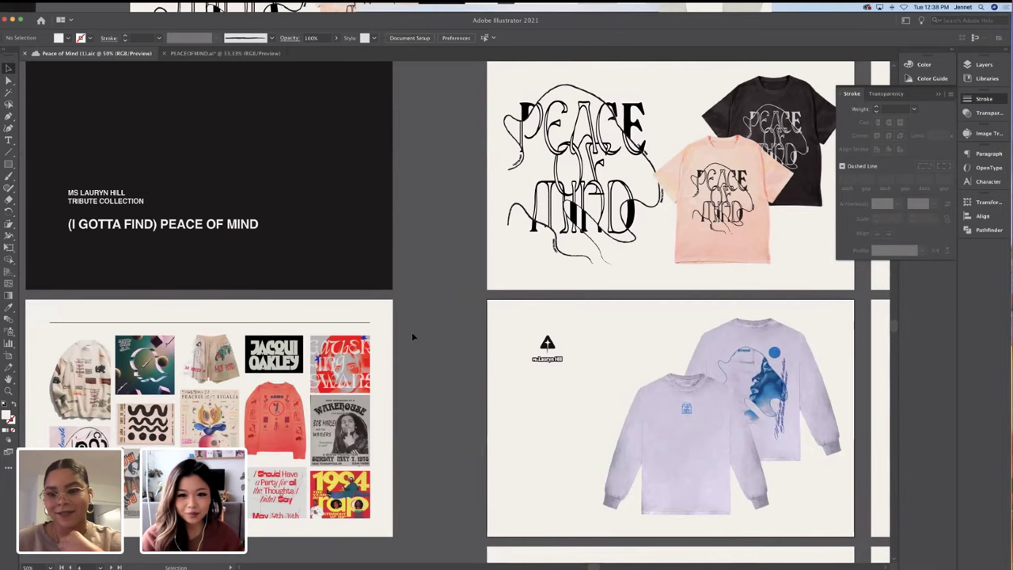
pyautogui.hscroll(3, 412, 331)
pyautogui.hscroll(10, 412, 332)
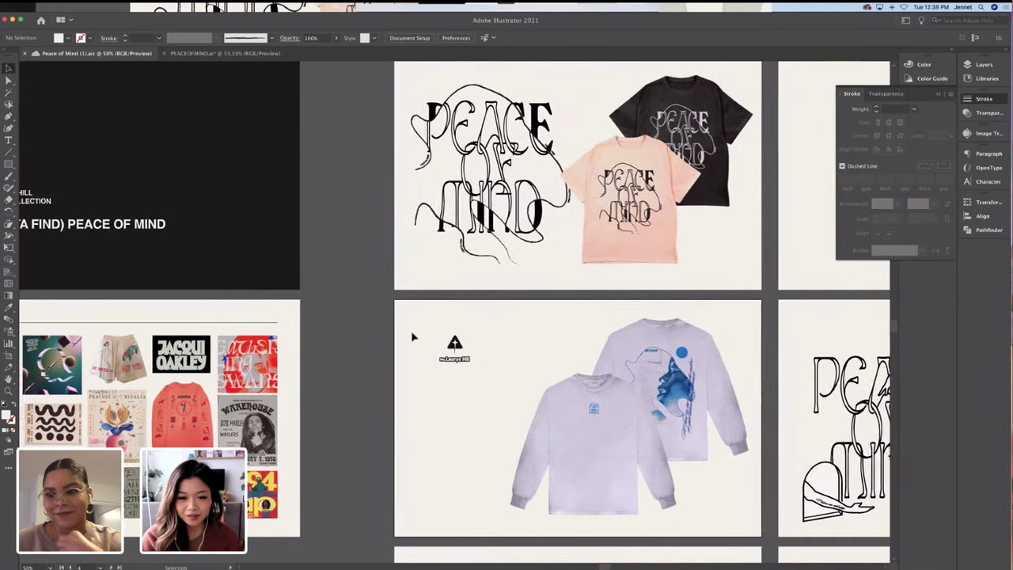
pyautogui.hscroll(2, 411, 336)
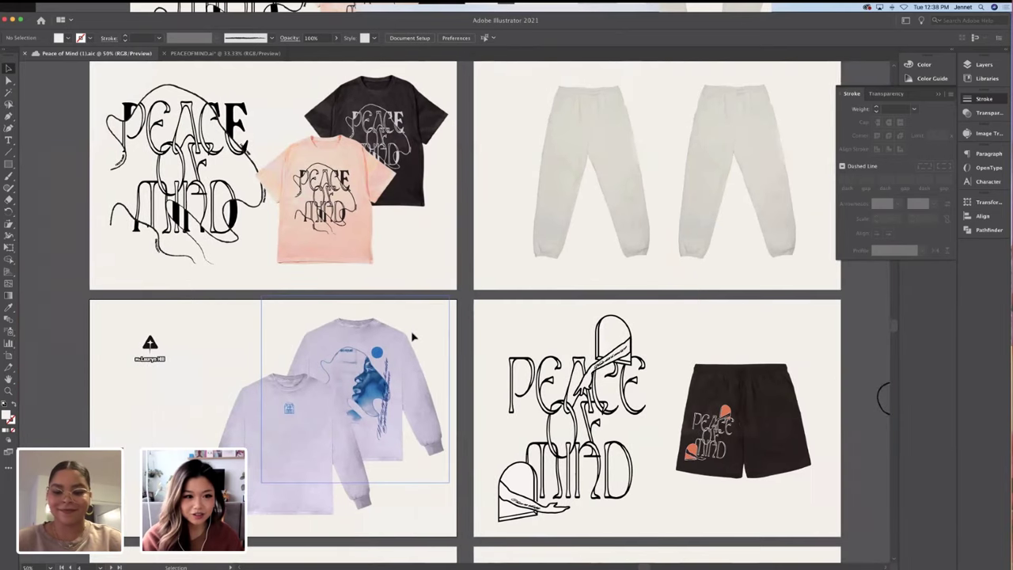
pyautogui.hscroll(2, 412, 337)
pyautogui.scroll(2, 411, 336)
pyautogui.hscroll(-4, 412, 331)
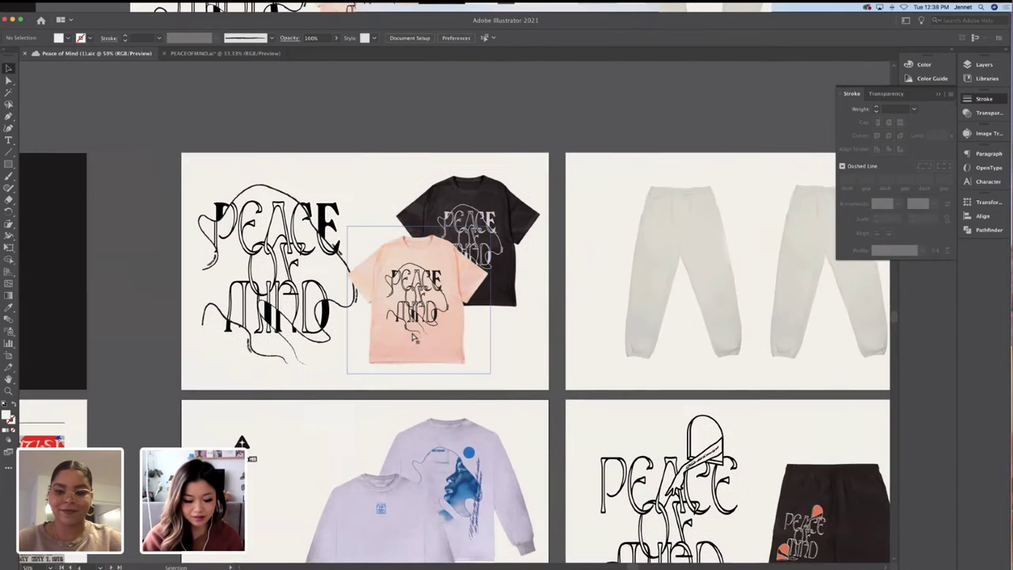
pyautogui.press('super+equal')
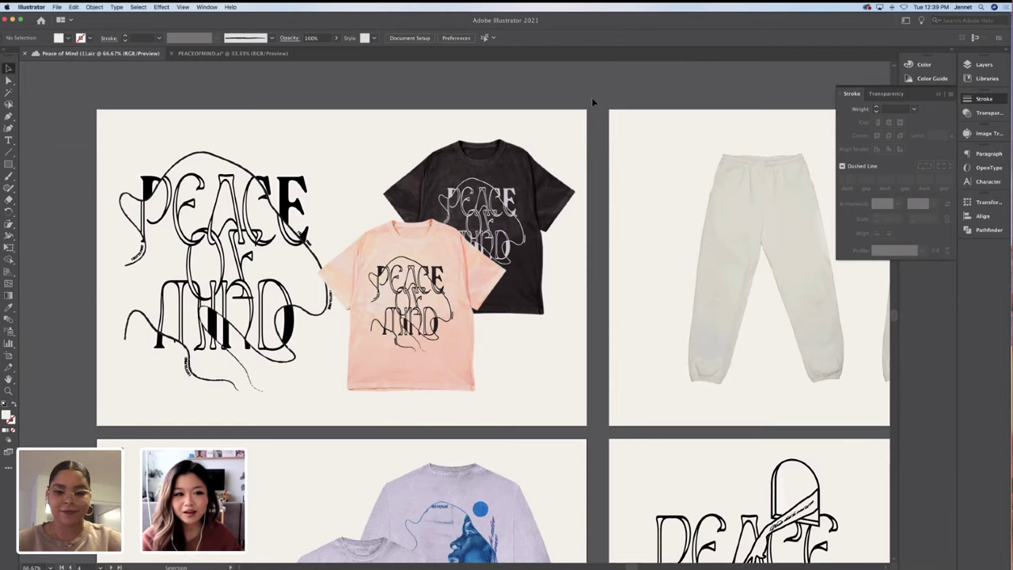
pyautogui.hscroll(-2, 592, 101)
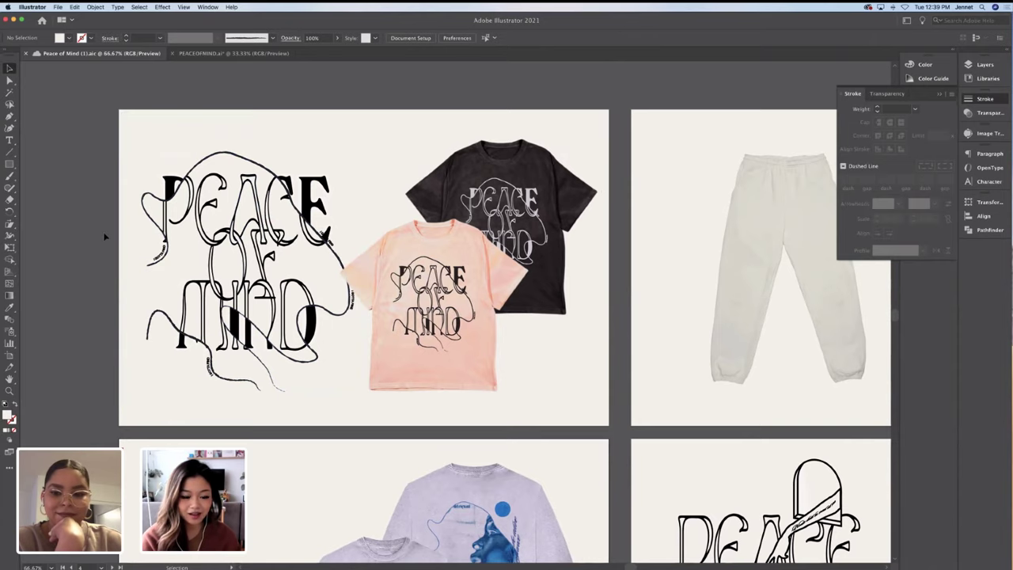
pyautogui.scroll(-2, 104, 236)
pyautogui.hscroll(1, 104, 236)
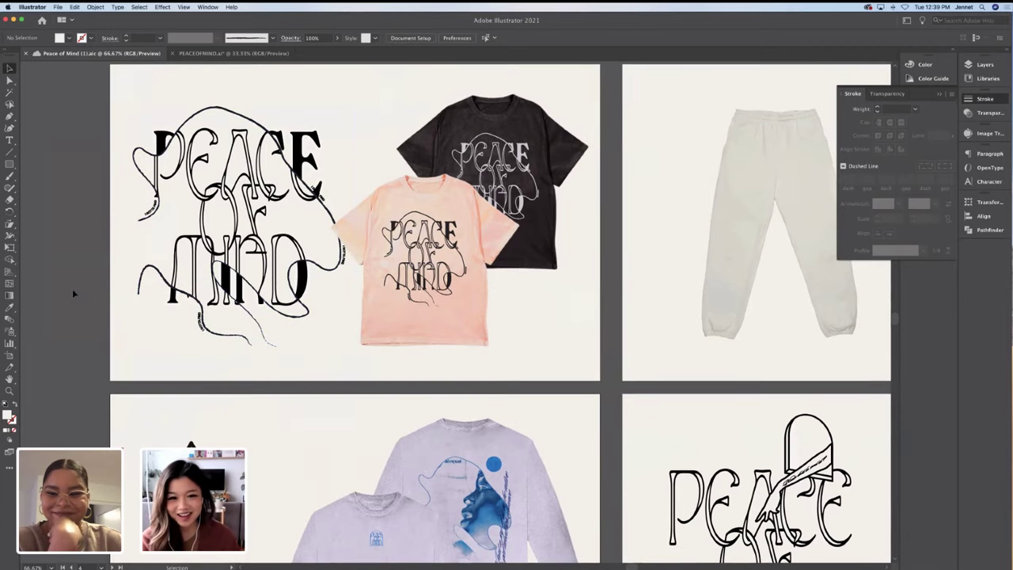
pyautogui.scroll(2, 72, 289)
pyautogui.scroll(-2, 72, 289)
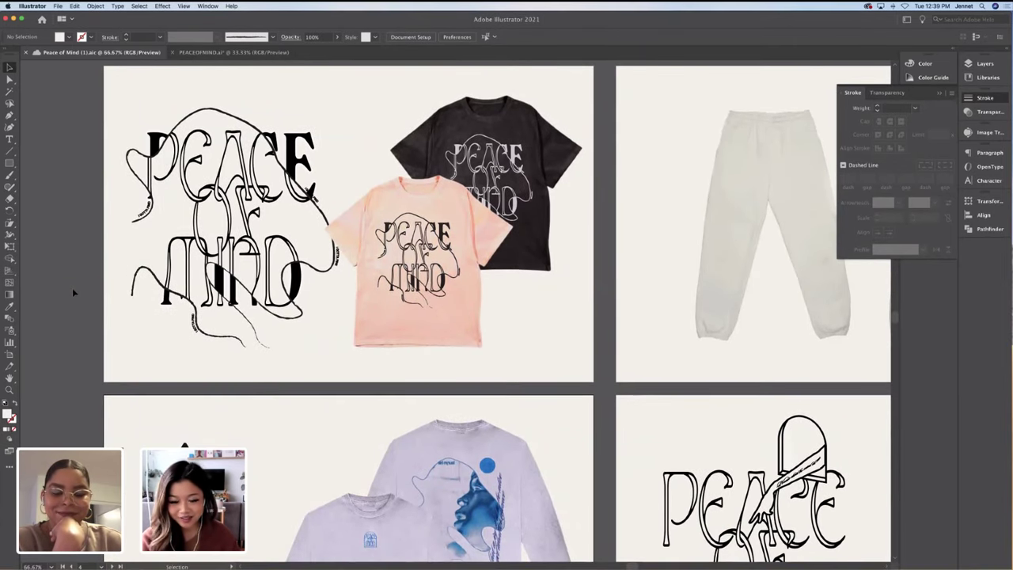
pyautogui.scroll(-2, 73, 292)
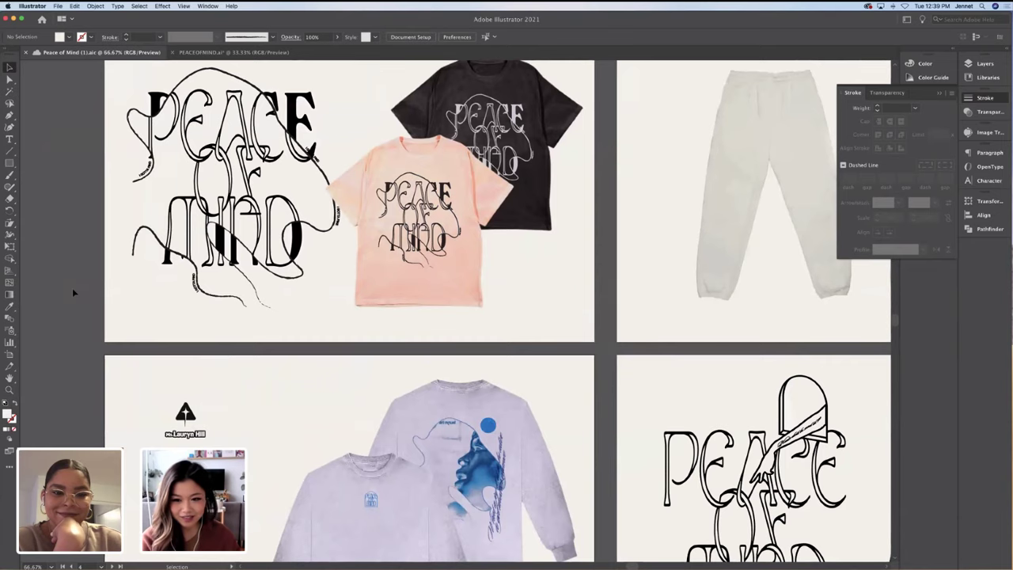
pyautogui.hscroll(1, 72, 292)
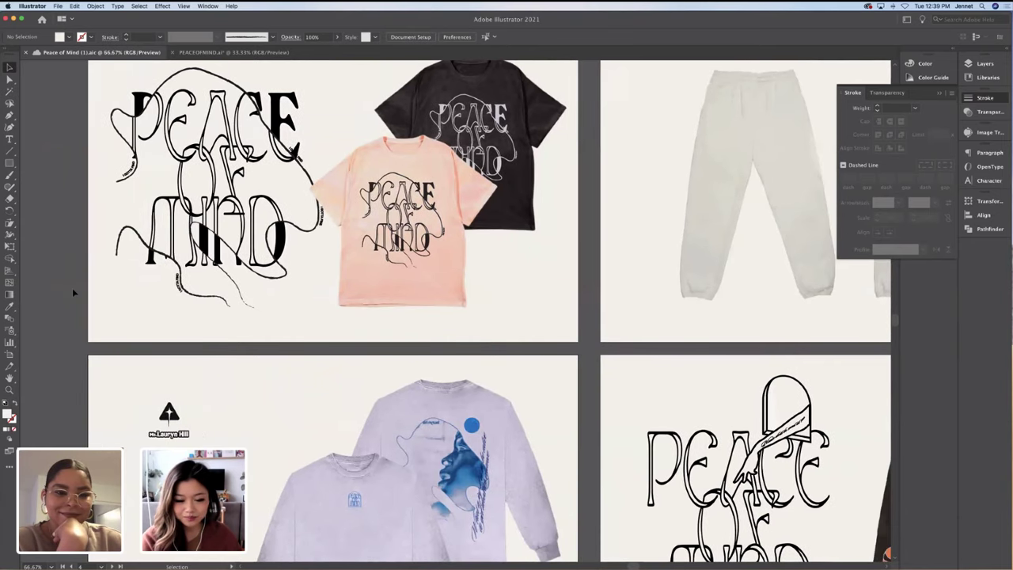
pyautogui.hscroll(3, 65, 293)
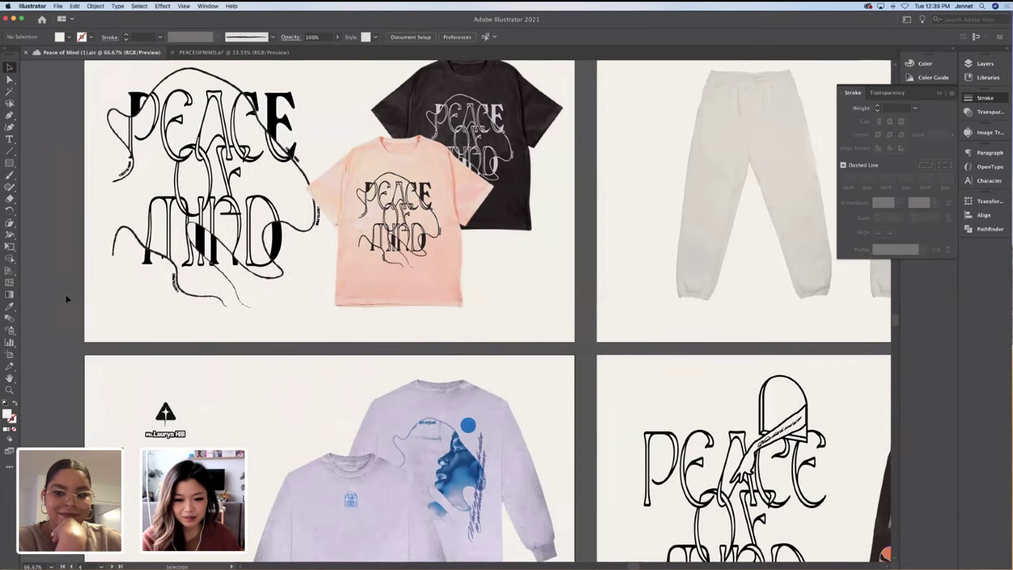
pyautogui.scroll(-1, 38, 308)
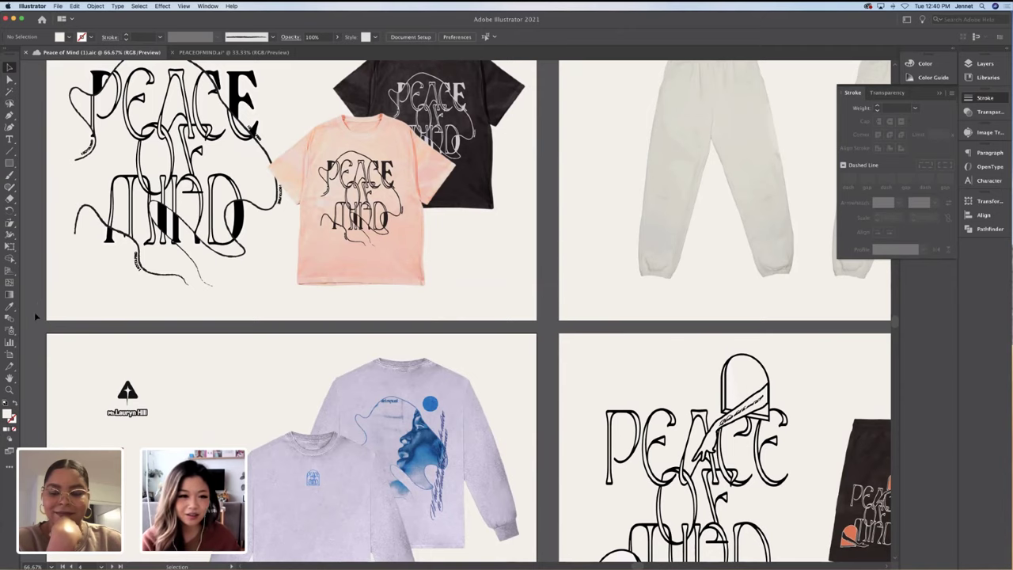
pyautogui.scroll(-1, 185, 249)
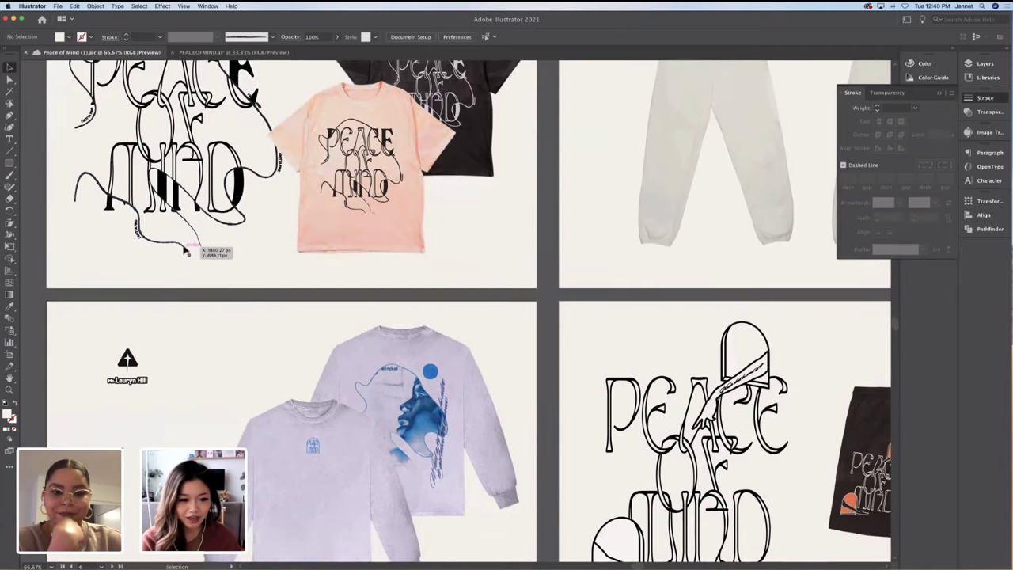
pyautogui.scroll(-2, 204, 373)
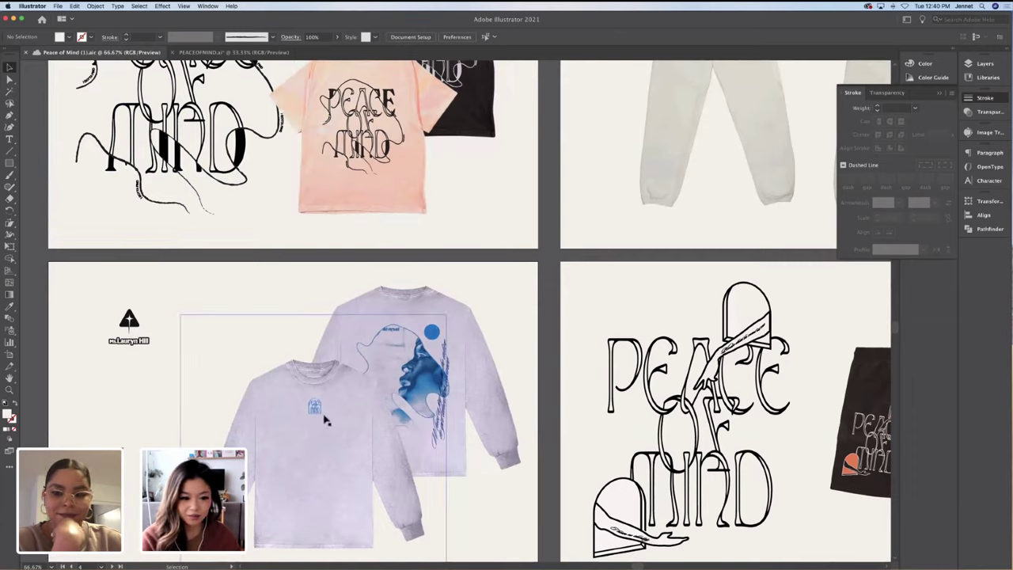
pyautogui.scroll(5, 313, 412)
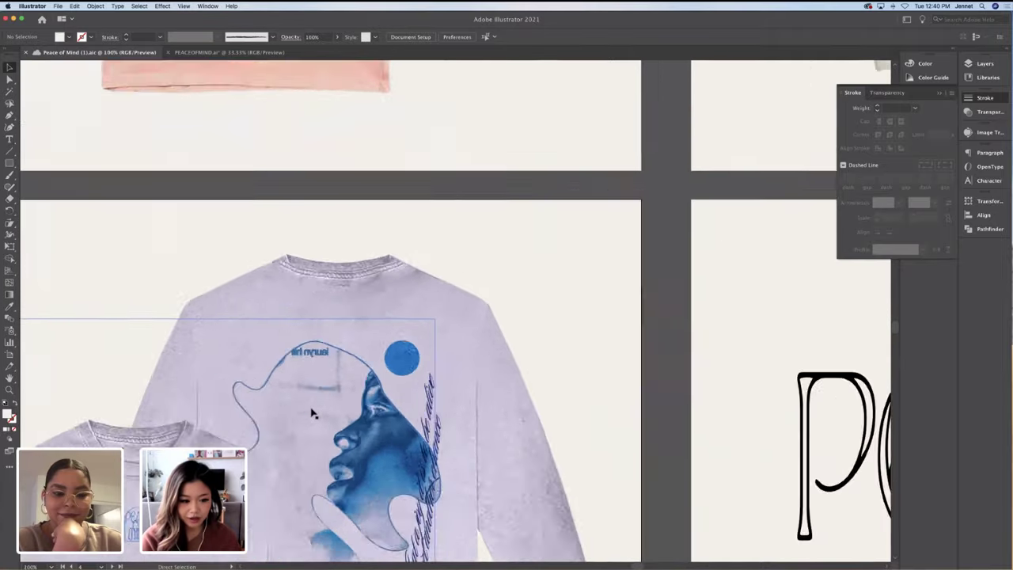
pyautogui.scroll(-2, 313, 411)
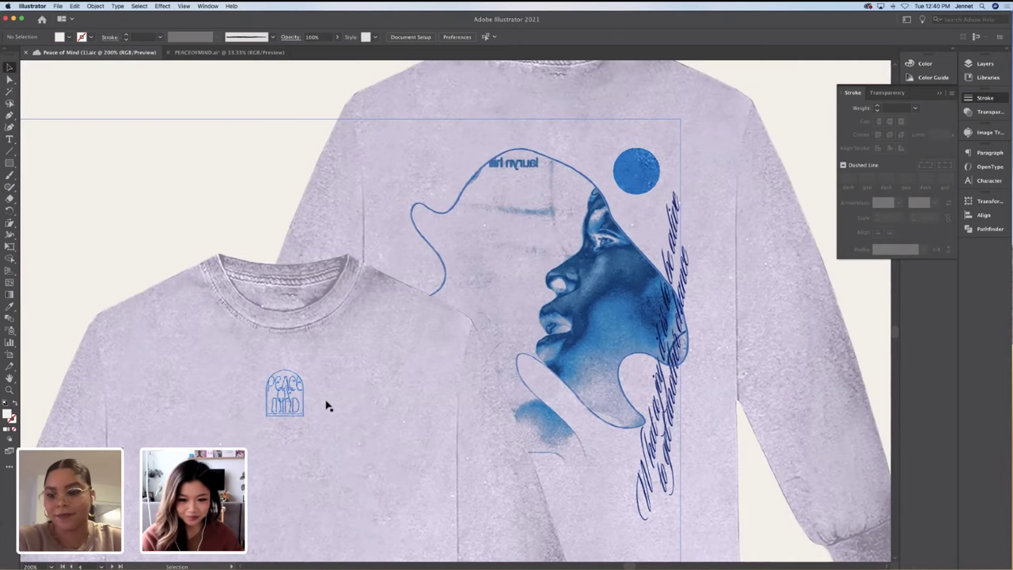
pyautogui.press('super+minus')
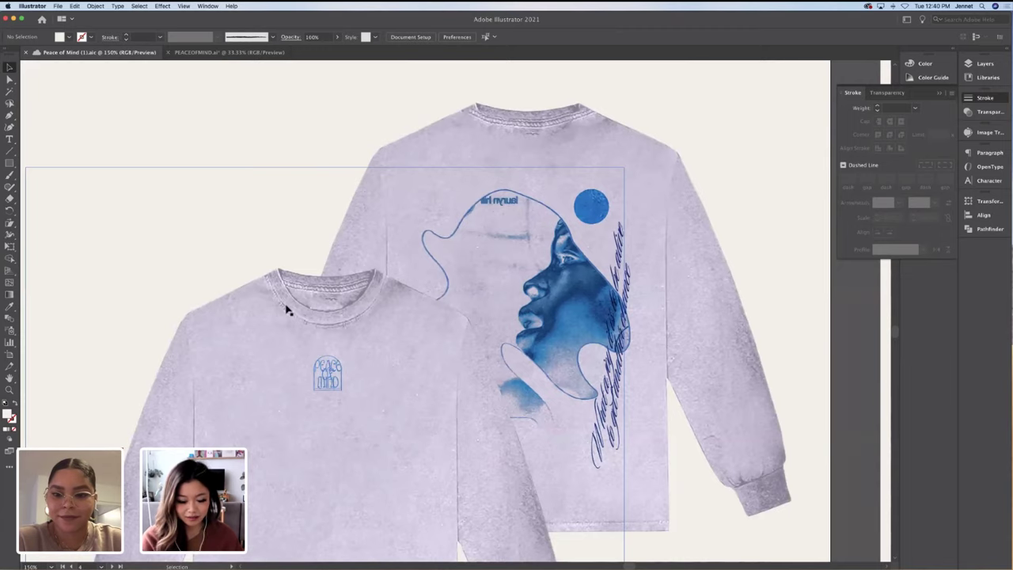
pyautogui.press('super+minus')
pyautogui.scroll(-1, 436, 278)
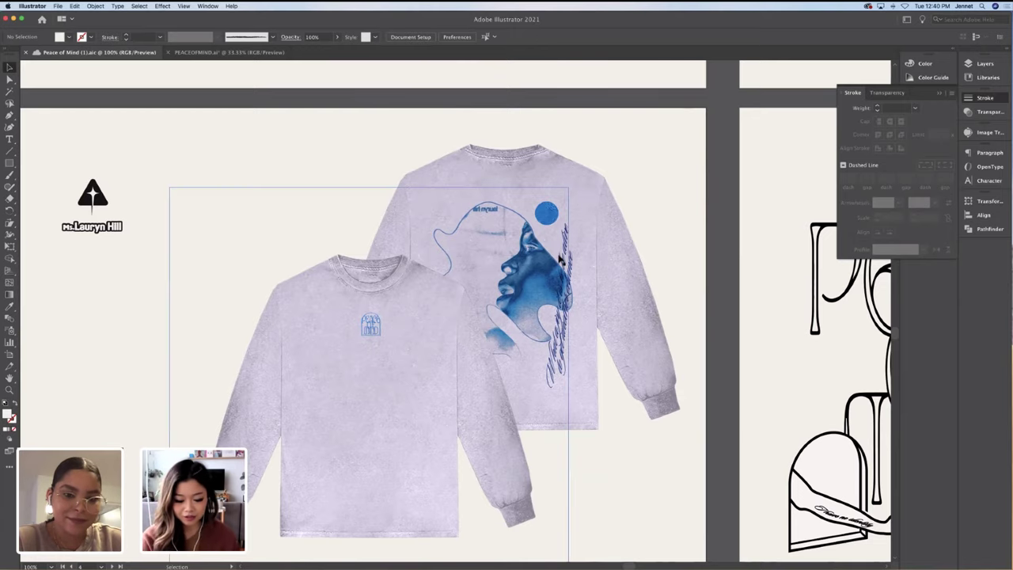
pyautogui.press('super+minus')
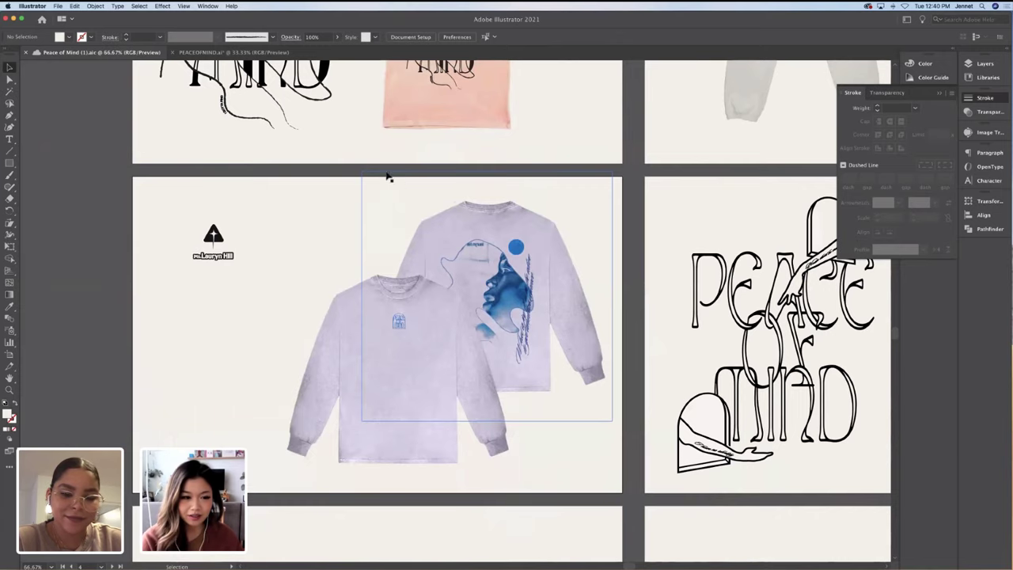
pyautogui.scroll(3, 327, 164)
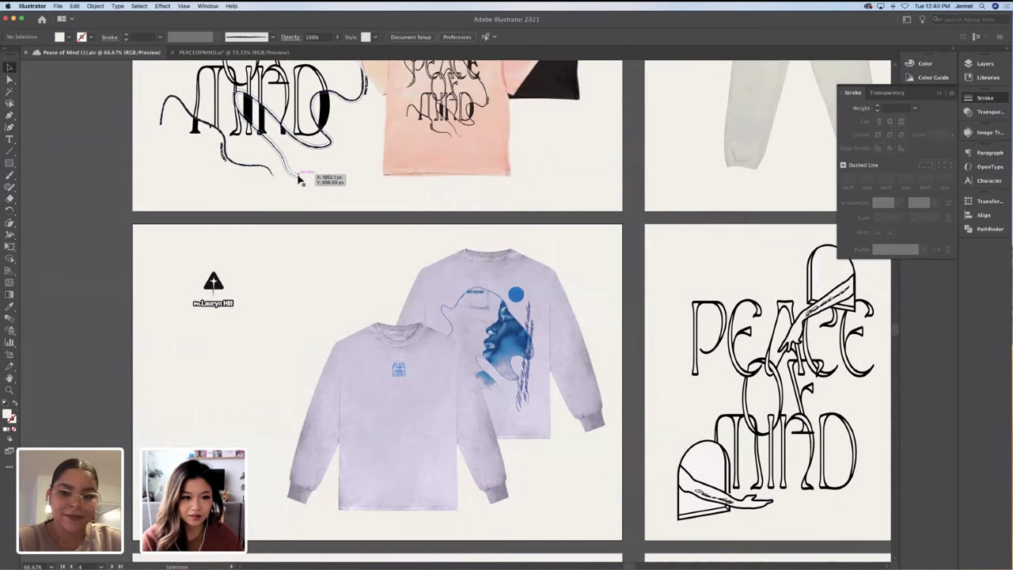
pyautogui.scroll(3, 299, 181)
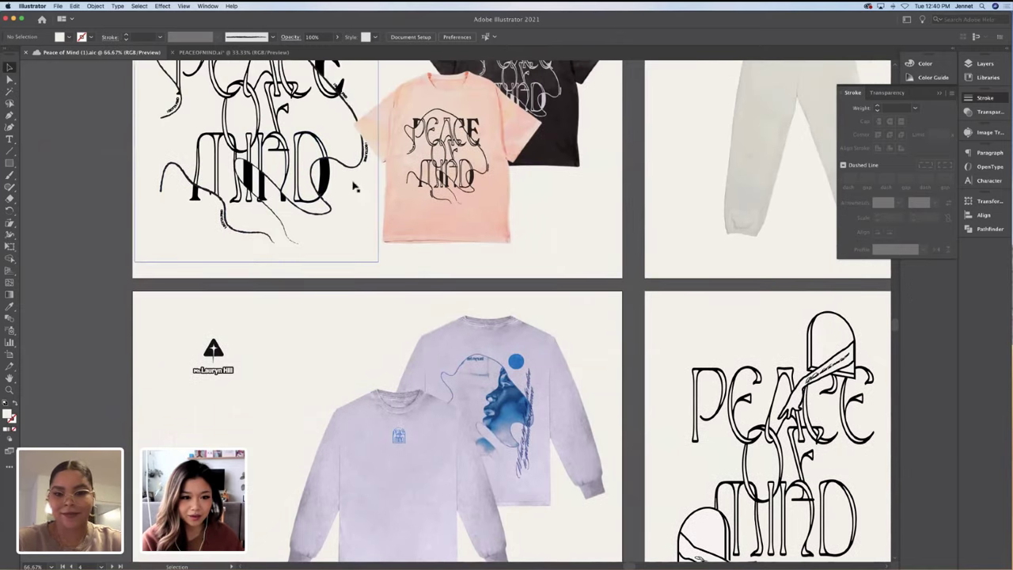
pyautogui.scroll(-1, 349, 244)
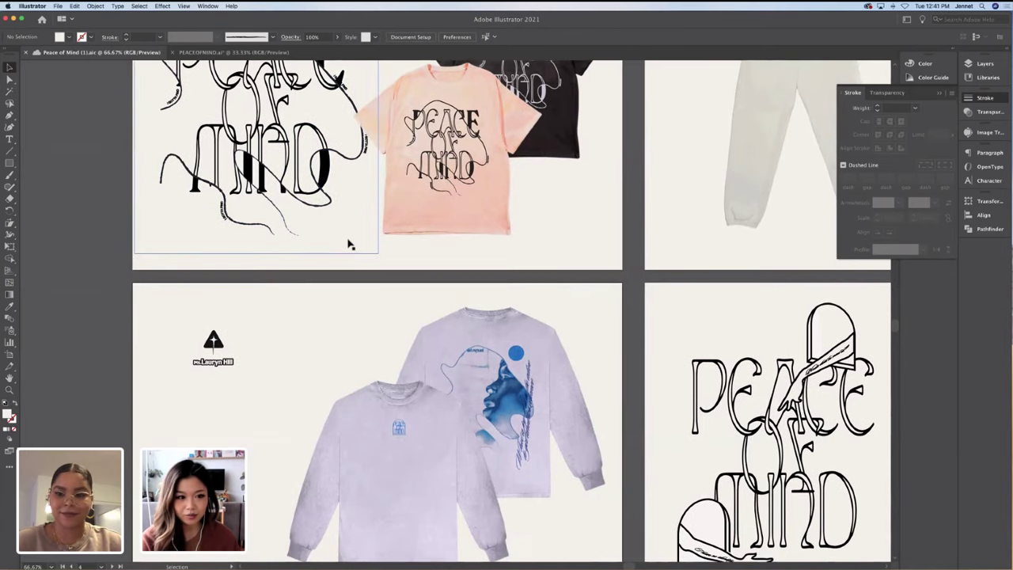
pyautogui.scroll(1, 350, 245)
pyautogui.scroll(-1, 414, 301)
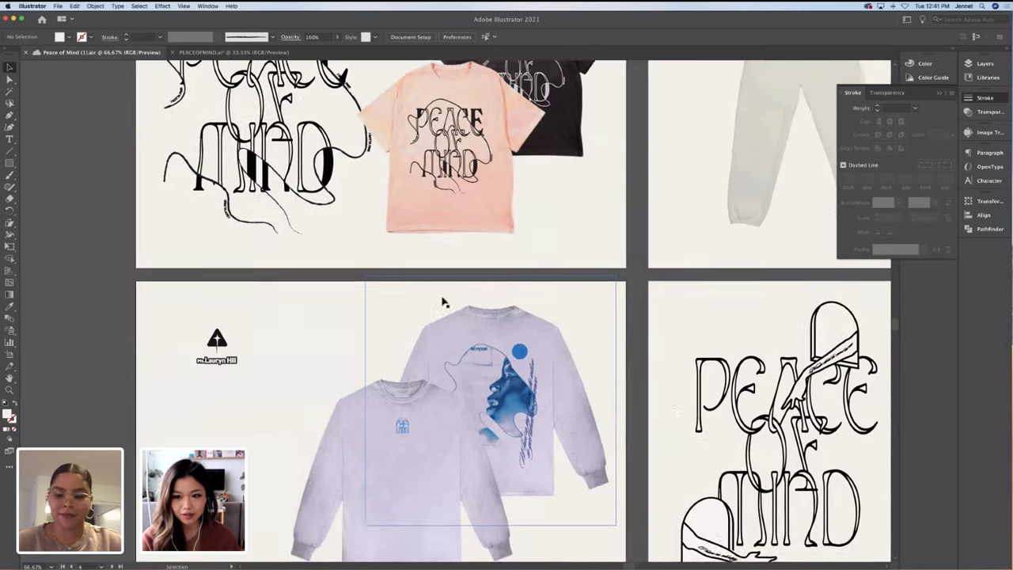
pyautogui.scroll(-4, 443, 303)
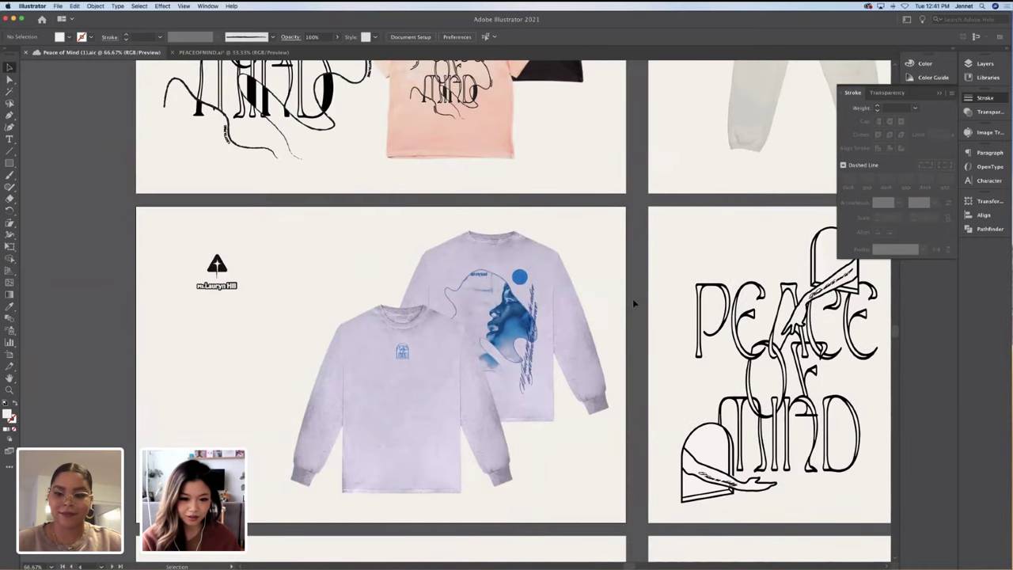
pyautogui.scroll(-1, 570, 277)
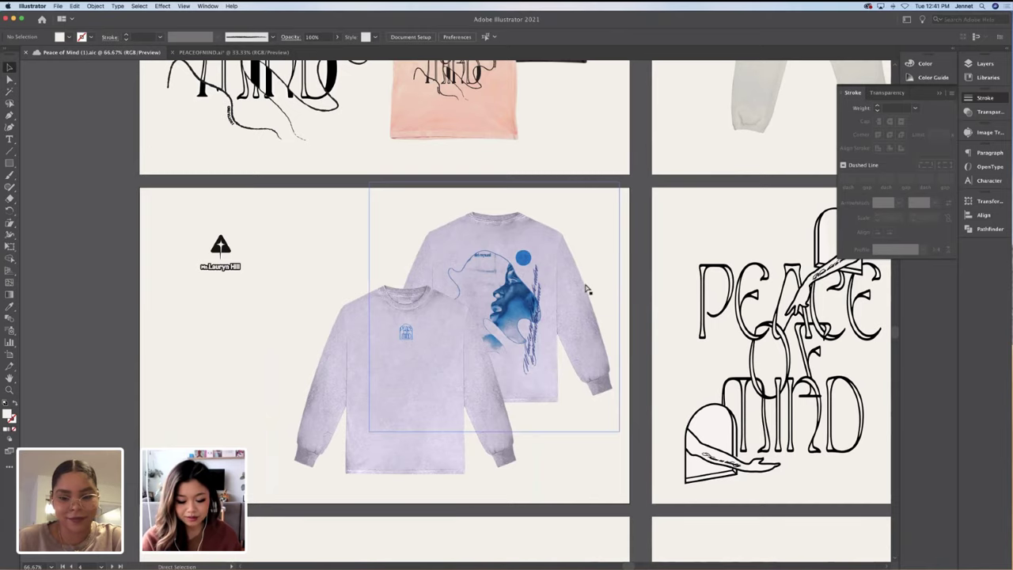
pyautogui.press('super+equal')
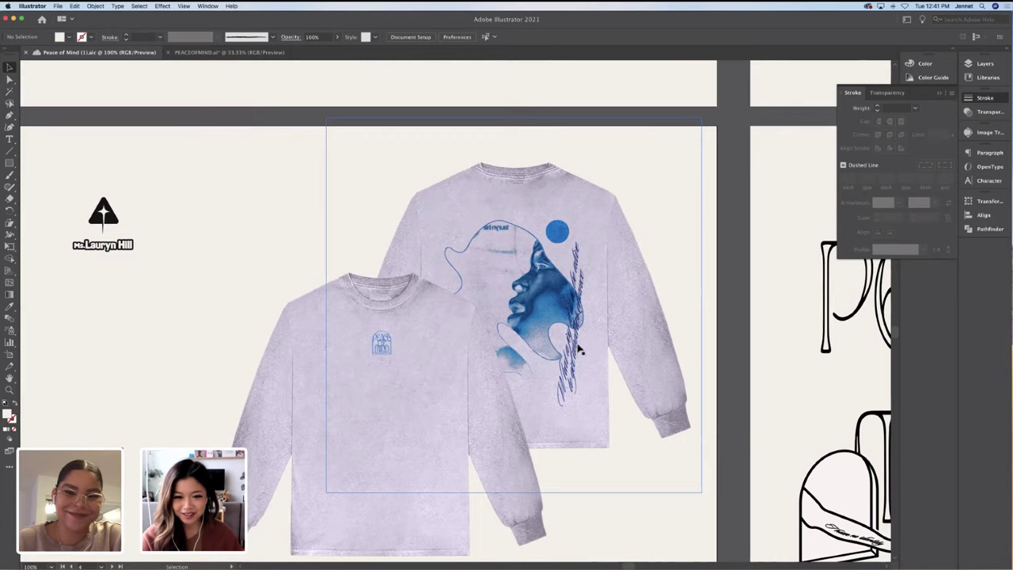
pyautogui.press('super+0')
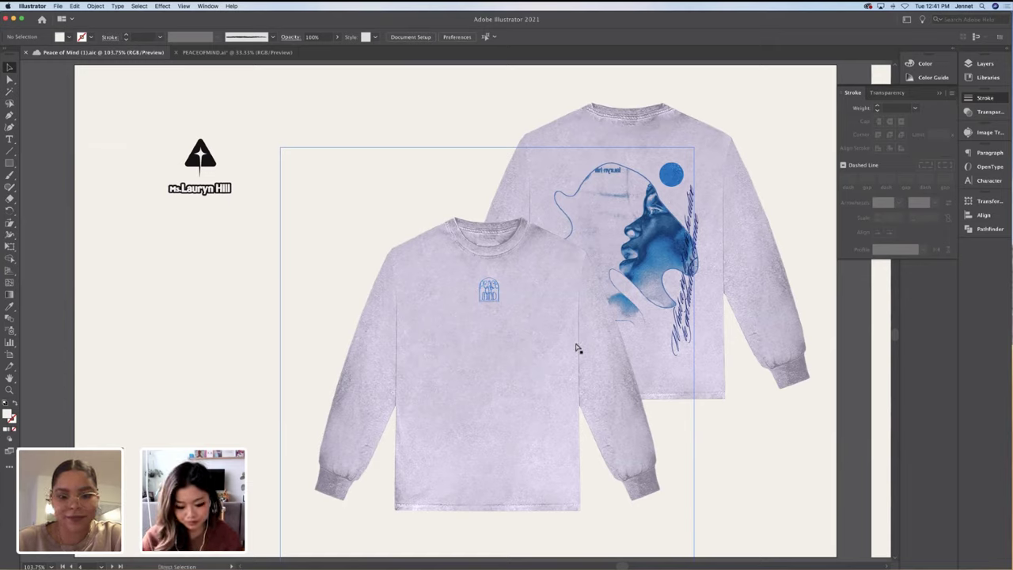
pyautogui.press('super+1')
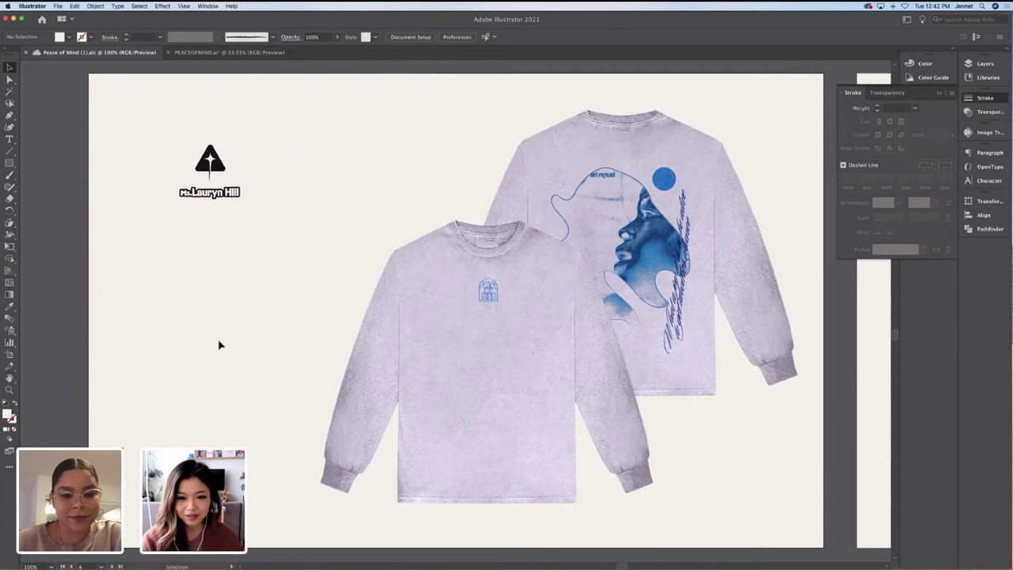
pyautogui.scroll(-5, 220, 344)
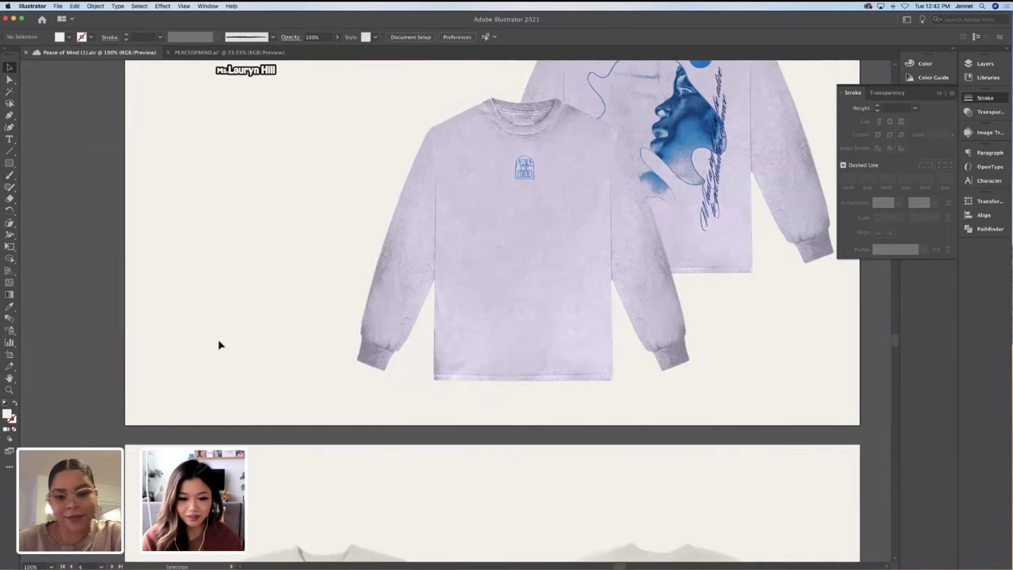
# Scroll down to the Columbia Records sweatshirt artboard and zoom out to 50%
pyautogui.scroll(-8, 219, 344)
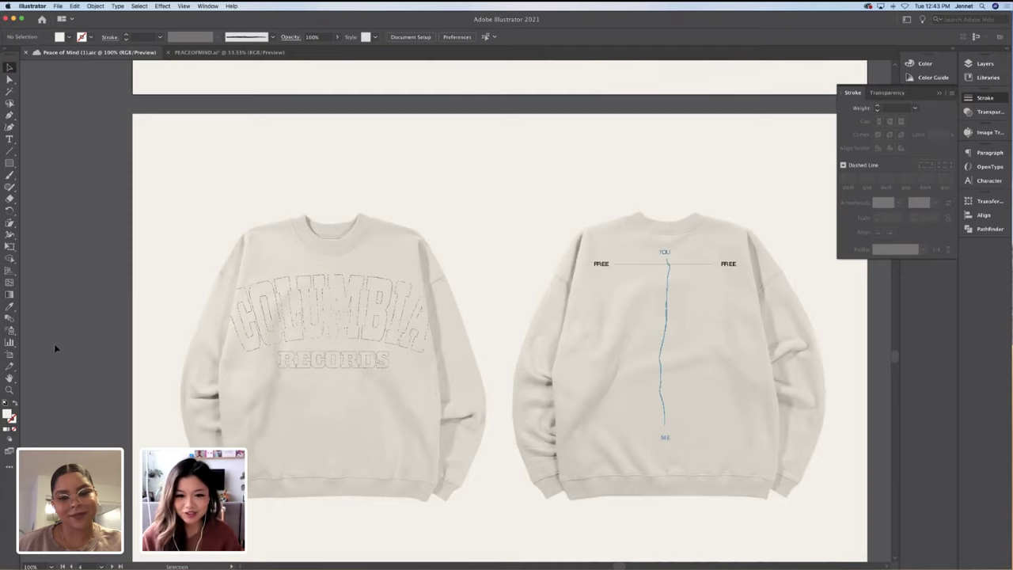
pyautogui.press('super+minus')
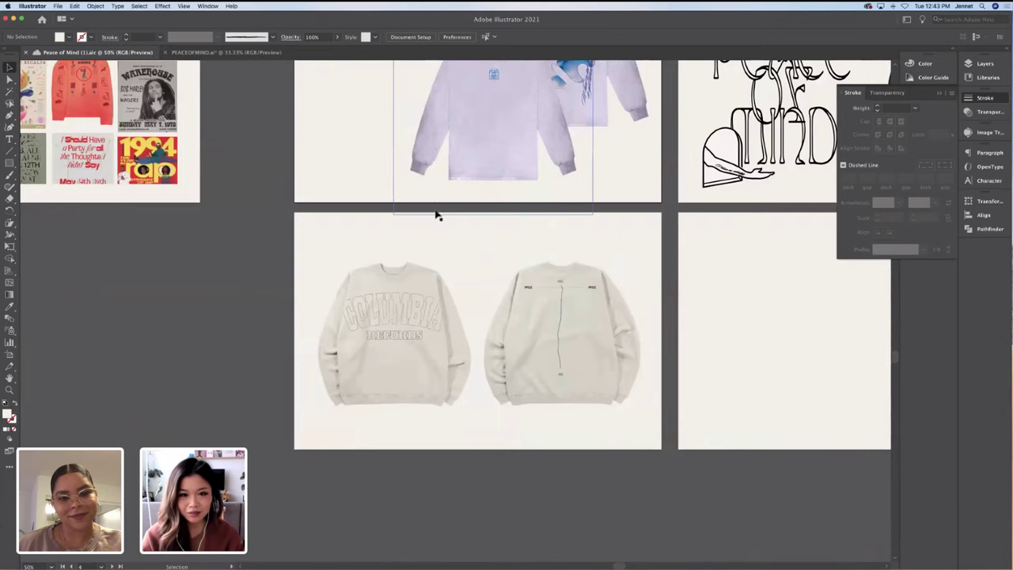
pyautogui.scroll(5, 436, 203)
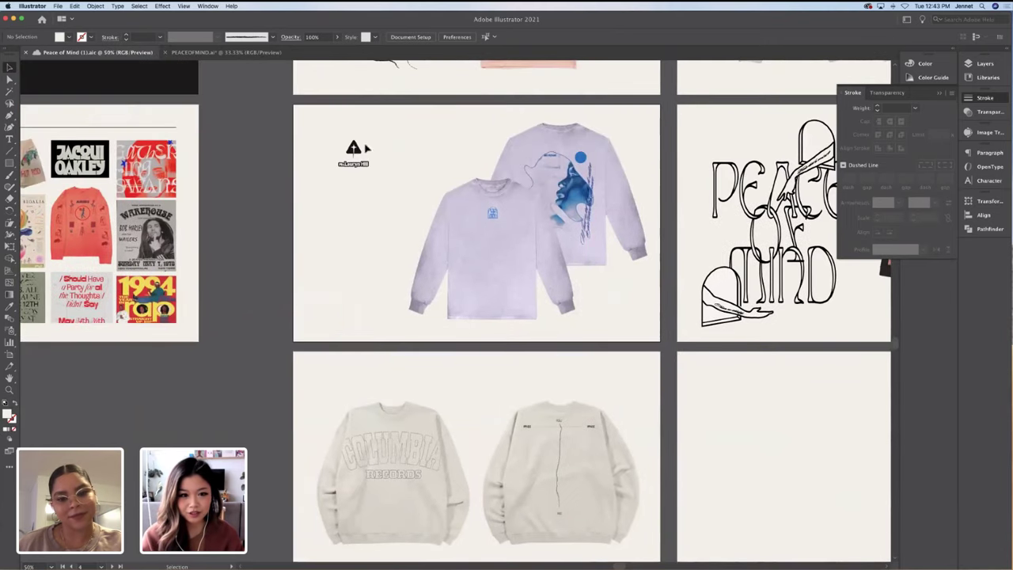
pyautogui.scroll(3, 390, 154)
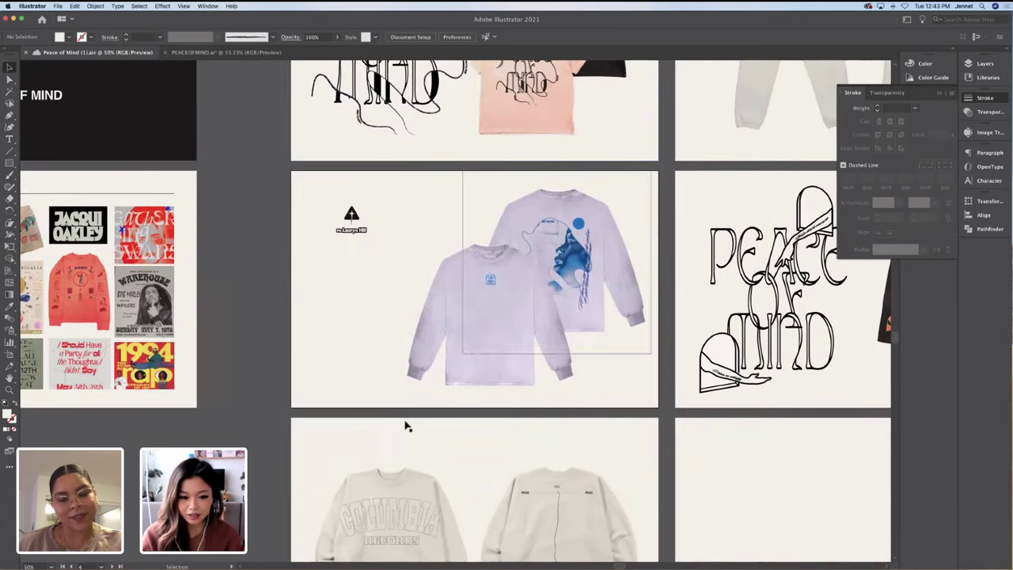
pyautogui.scroll(-5, 404, 426)
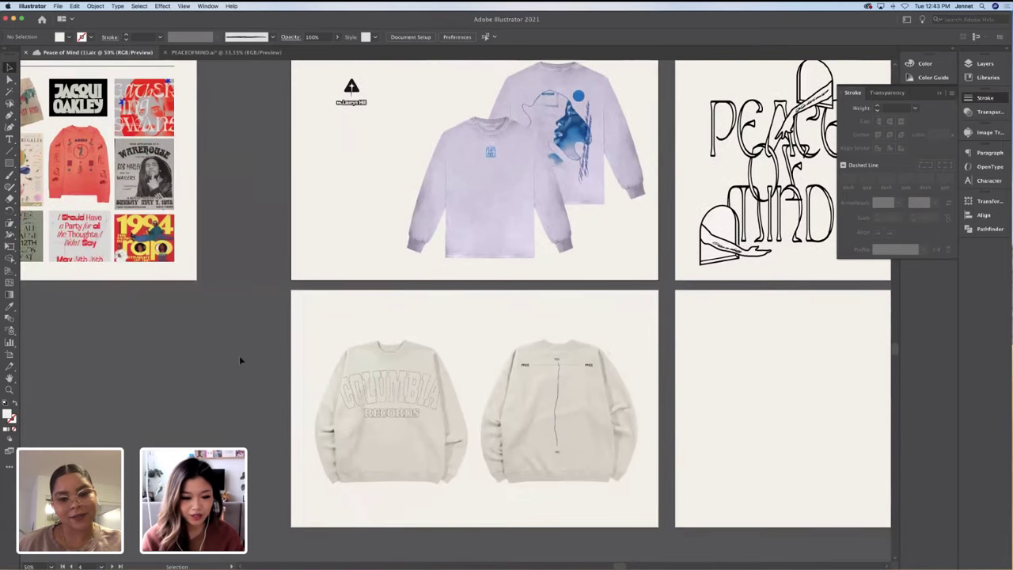
pyautogui.hscroll(-3, 241, 361)
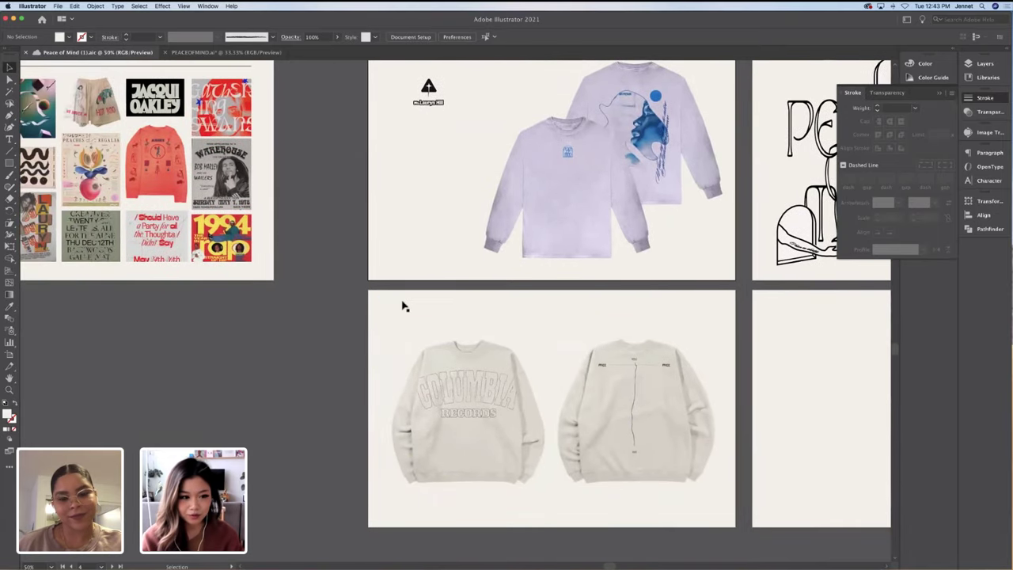
pyautogui.hscroll(-1, 181, 202)
pyautogui.click(109, 193)
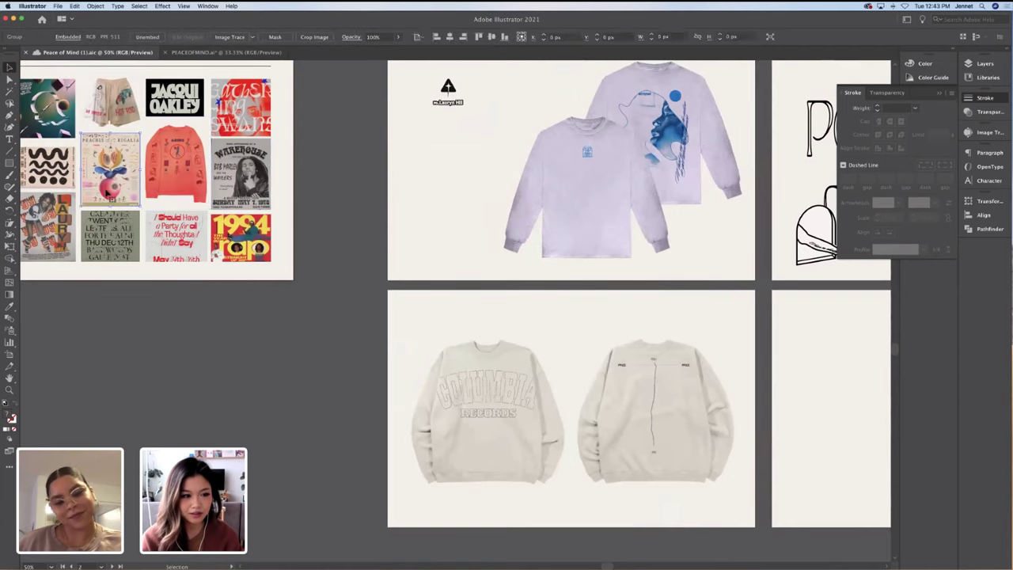
pyautogui.hscroll(-5, 108, 192)
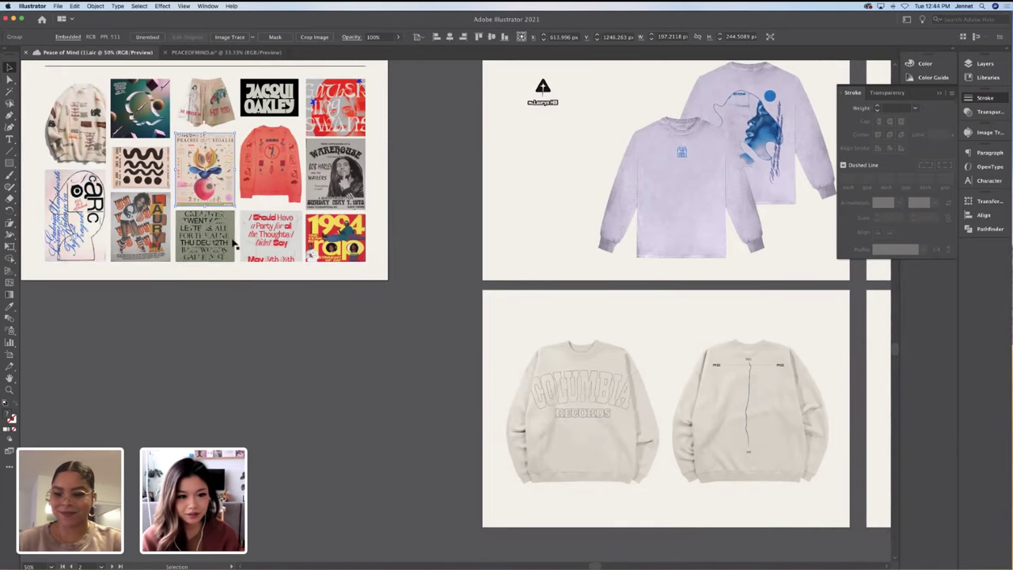
pyautogui.hscroll(2, 396, 214)
pyautogui.click(414, 218)
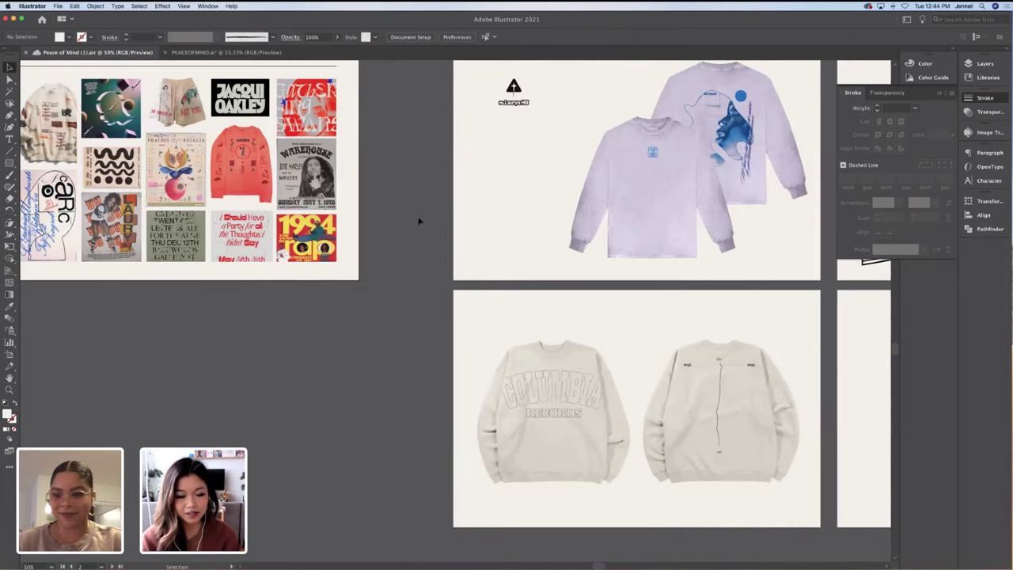
pyautogui.scroll(1, 408, 220)
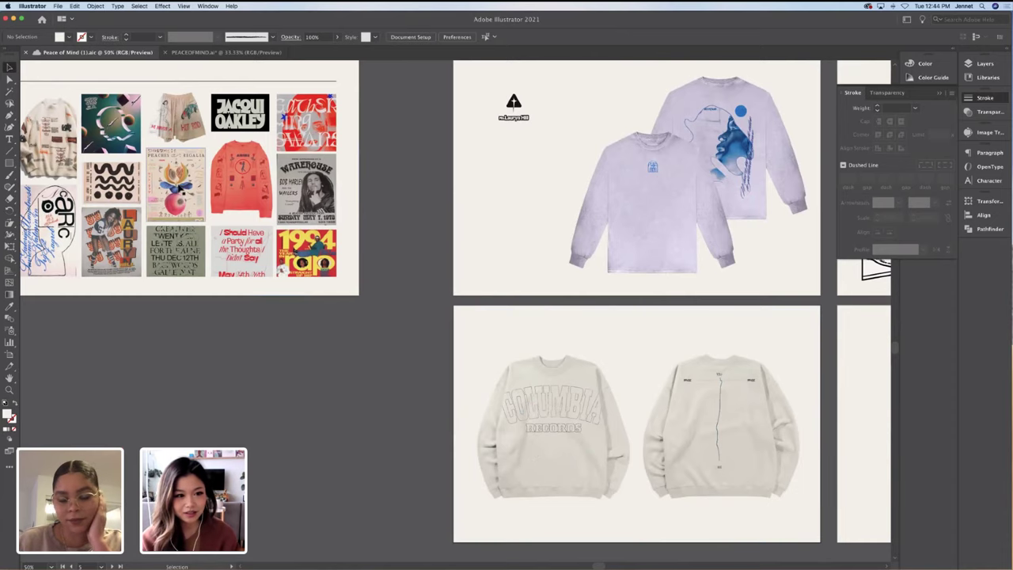
pyautogui.click(175, 188)
pyautogui.click(63, 141)
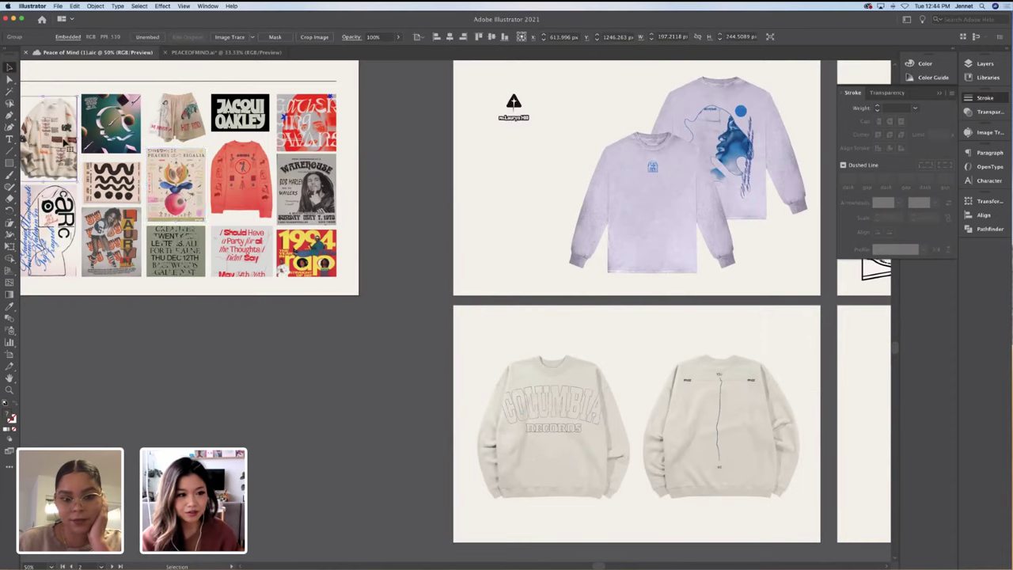
pyautogui.click(155, 117)
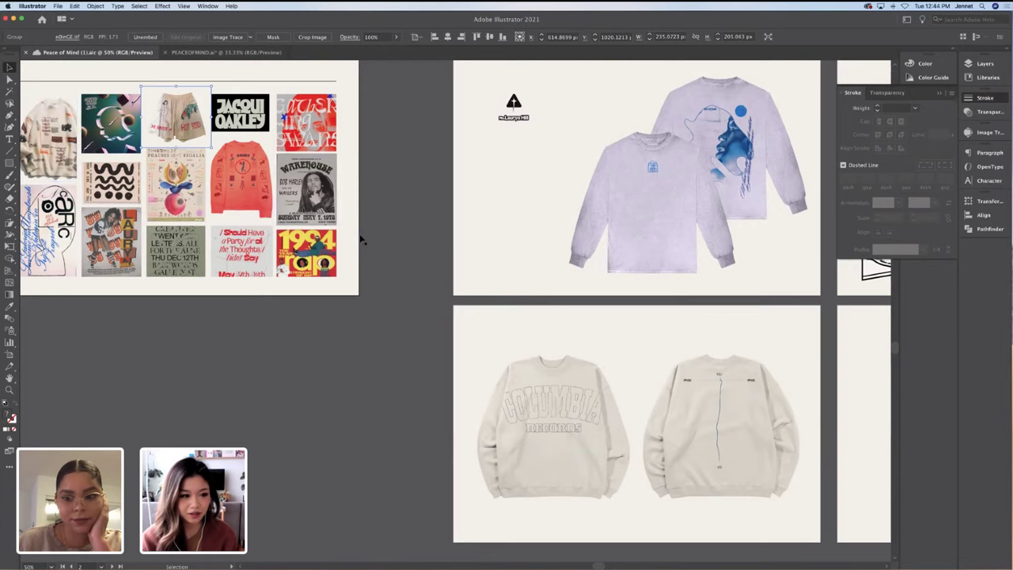
pyautogui.click(420, 291)
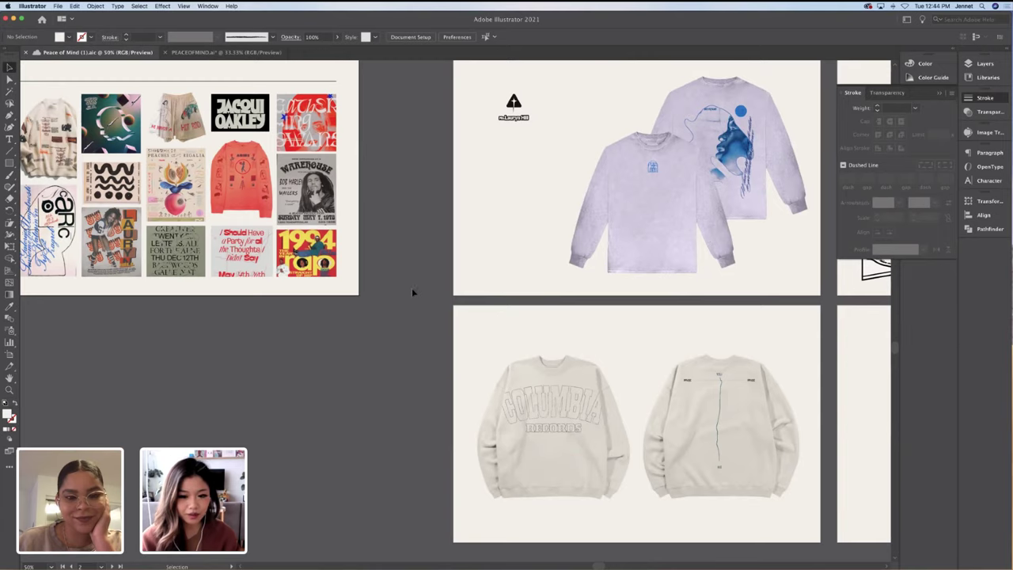
pyautogui.hscroll(3, 419, 299)
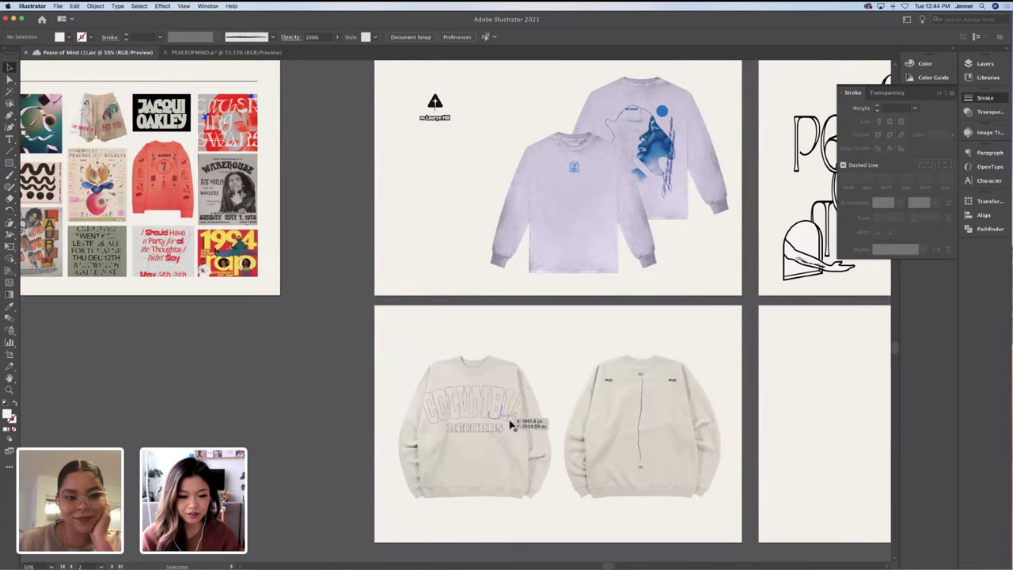
pyautogui.hscroll(4, 342, 384)
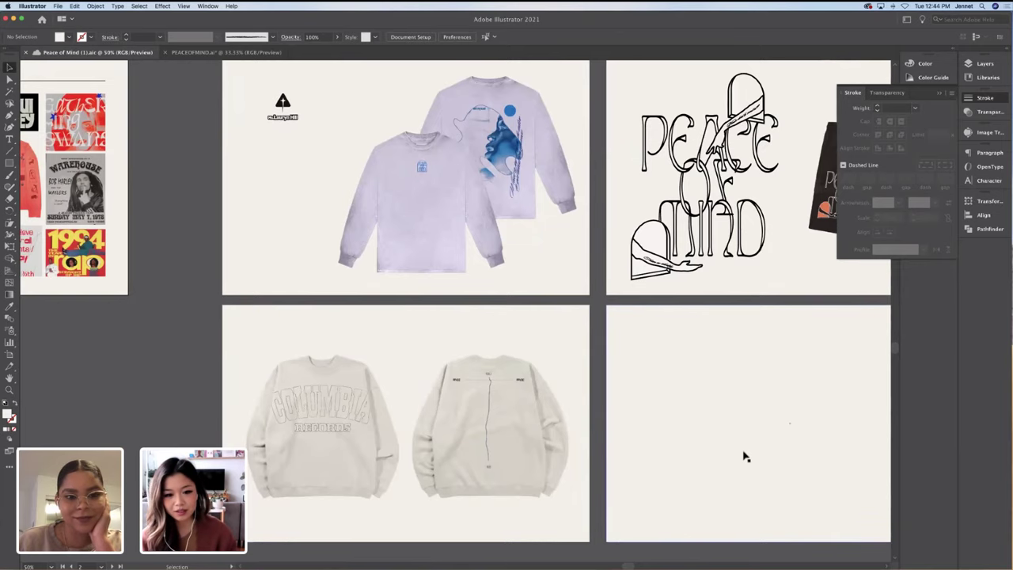
pyautogui.hscroll(-1, 703, 436)
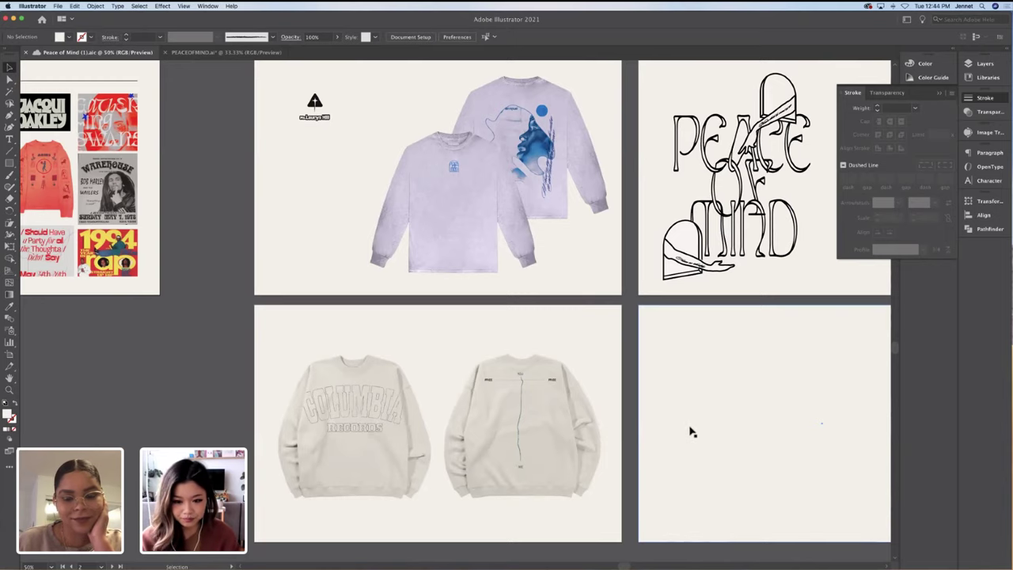
pyautogui.hscroll(1, 691, 431)
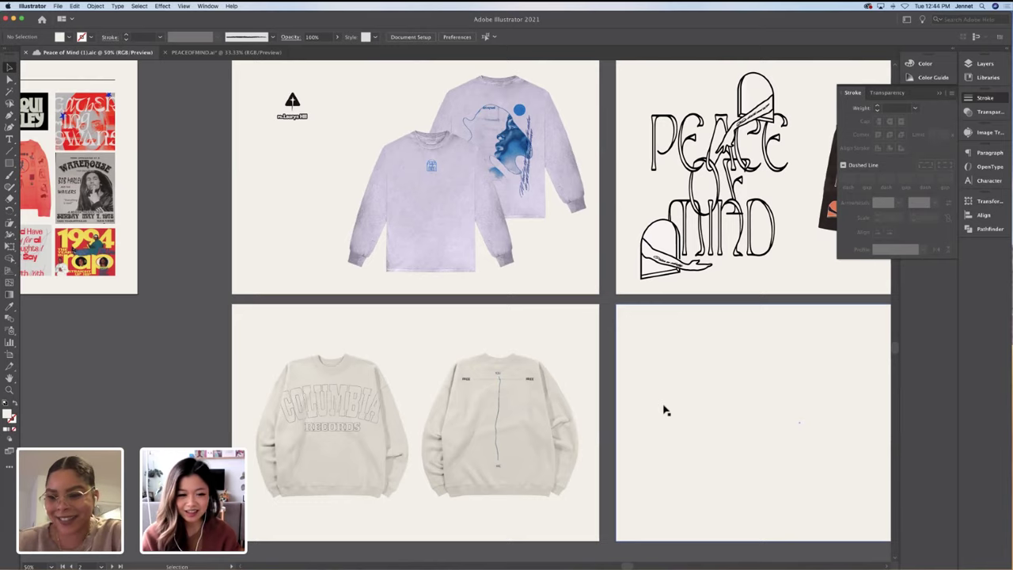
pyautogui.press('super+equal')
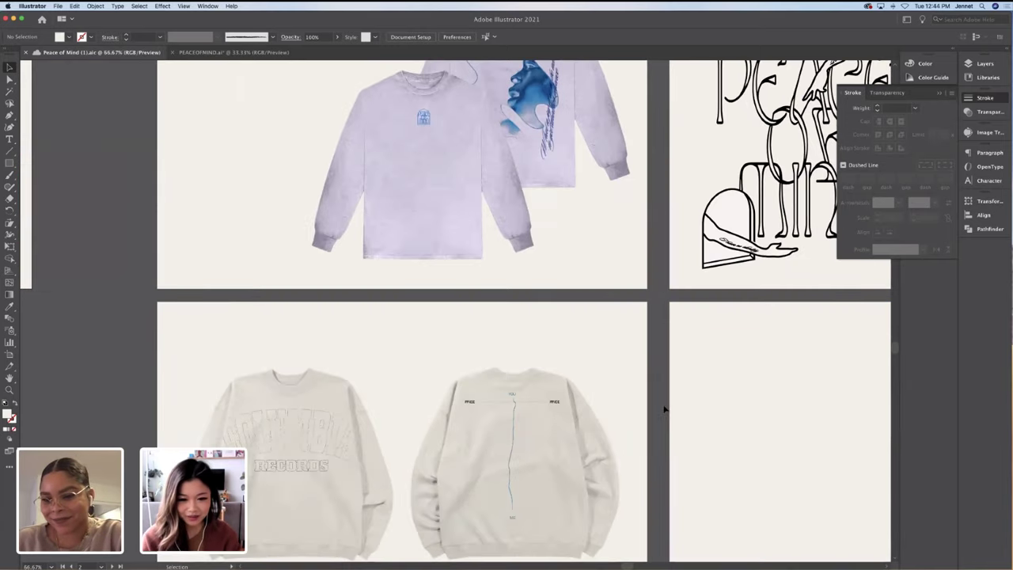
pyautogui.scroll(-3, 695, 402)
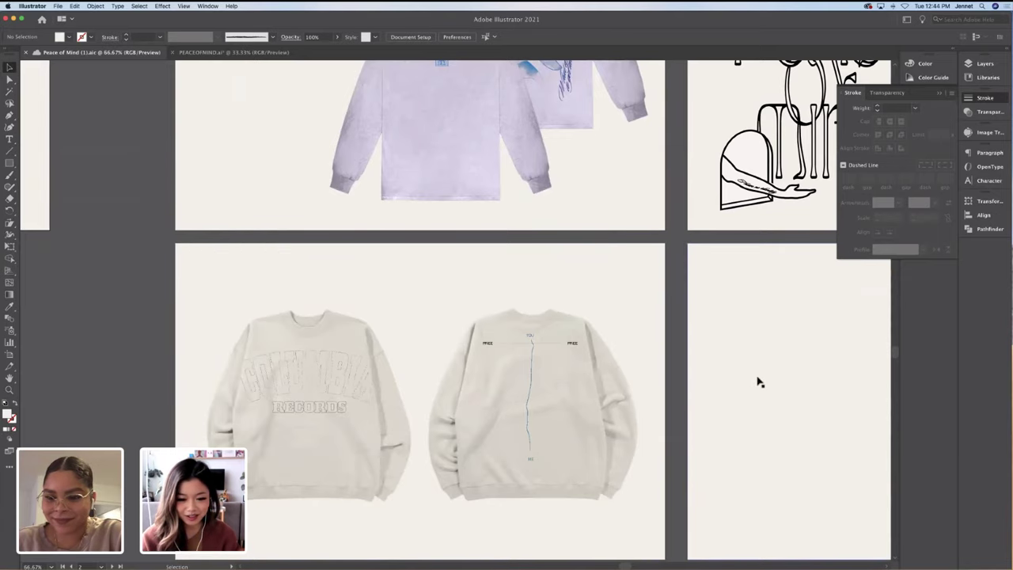
pyautogui.hscroll(2, 758, 382)
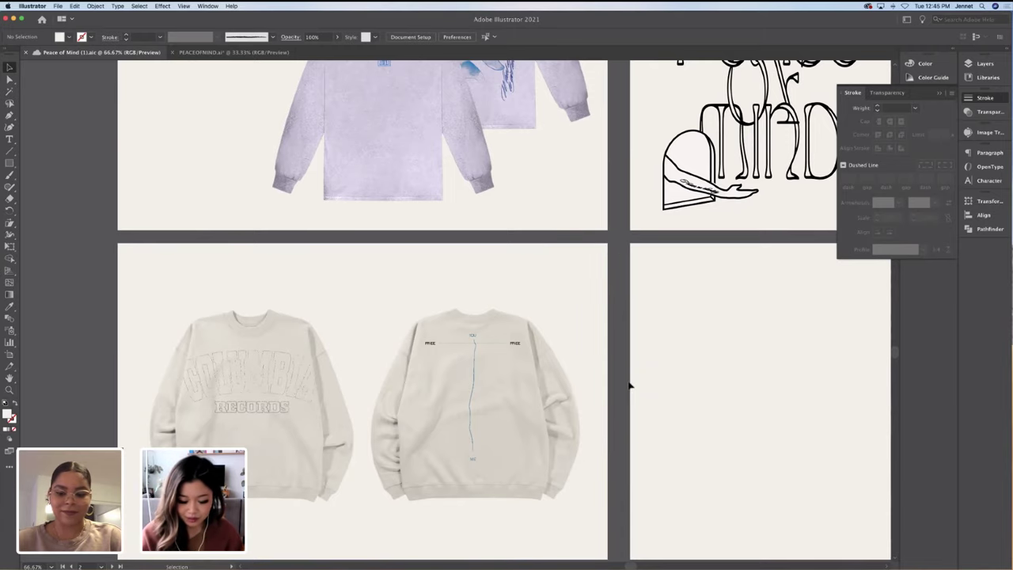
pyautogui.press('super+1')
pyautogui.scroll(-3, 696, 389)
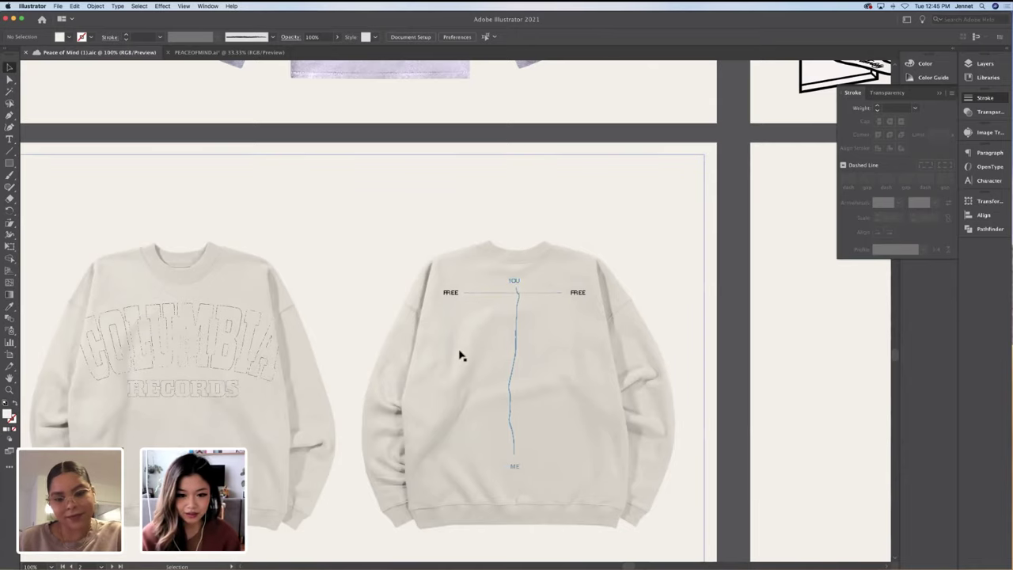
pyautogui.hscroll(-3, 459, 356)
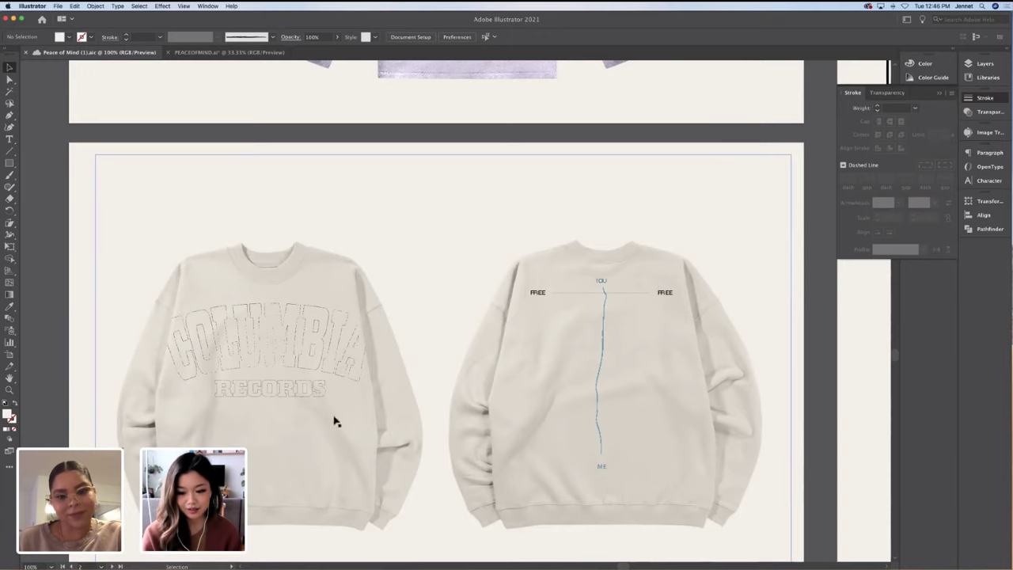
pyautogui.scroll(-2, 500, 426)
pyautogui.scroll(-2, 500, 426)
pyautogui.scroll(5, 500, 426)
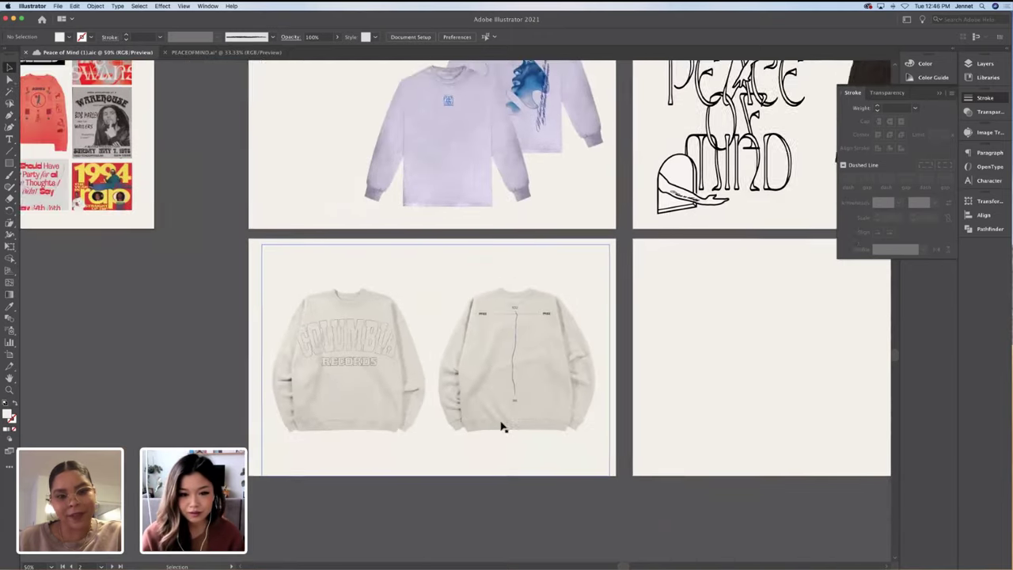
# Pan the canvas to show the Peace of Mind lettering artboard beside the black shorts mockup
pyautogui.hscroll(5, 500, 426)
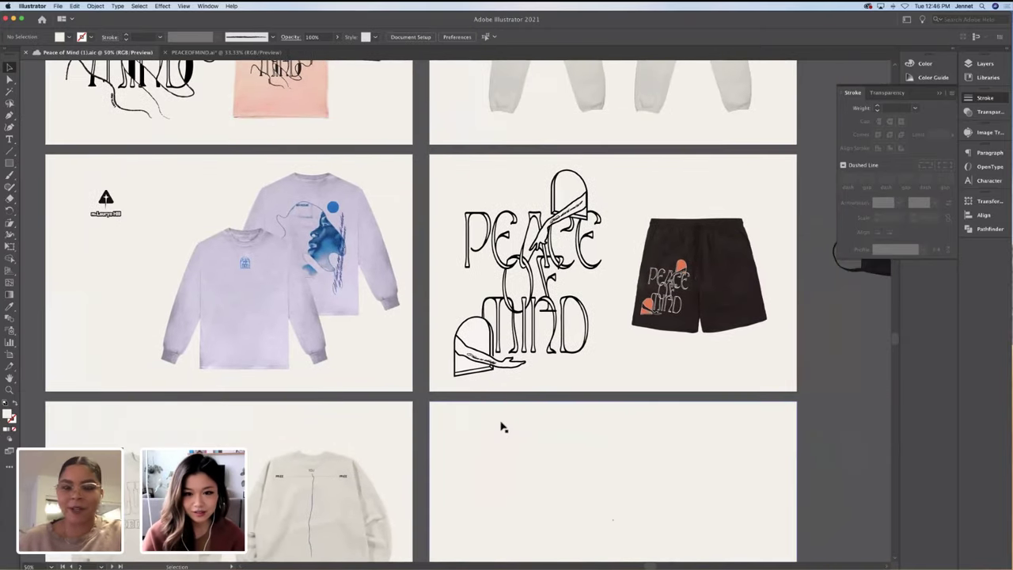
pyautogui.scroll(1, 500, 426)
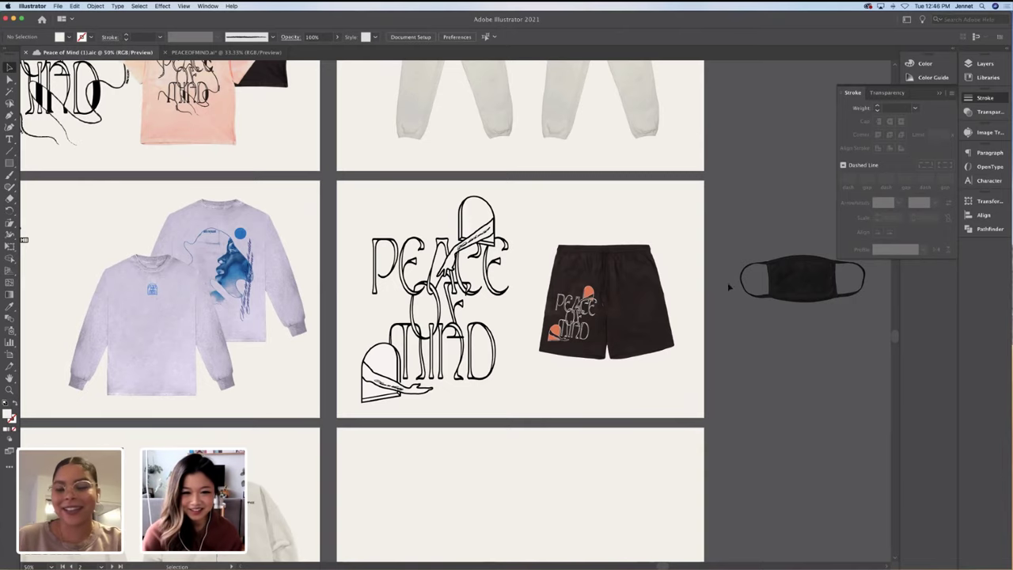
pyautogui.scroll(2, 708, 287)
pyautogui.hscroll(-2, 708, 287)
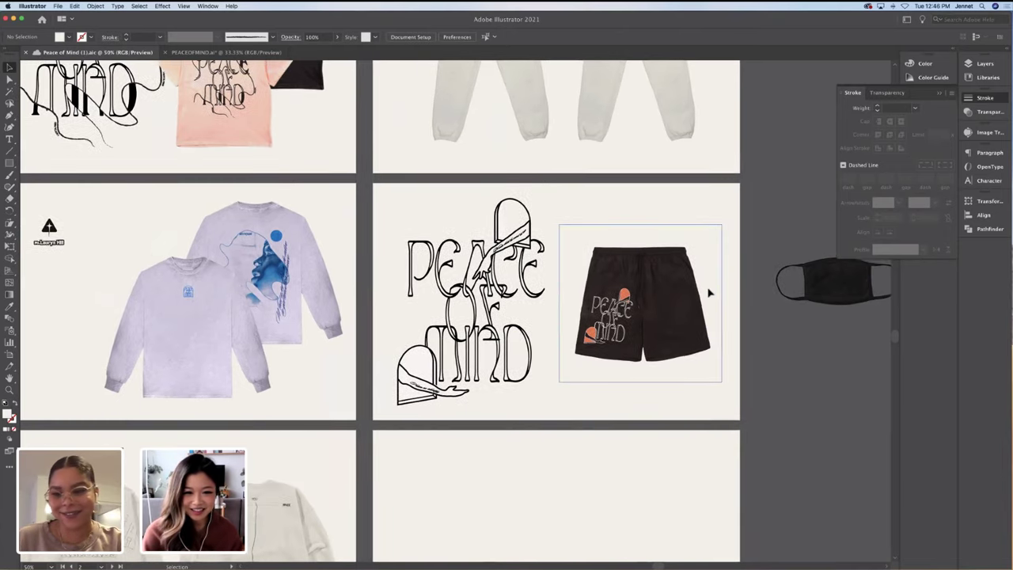
pyautogui.hscroll(-3, 709, 293)
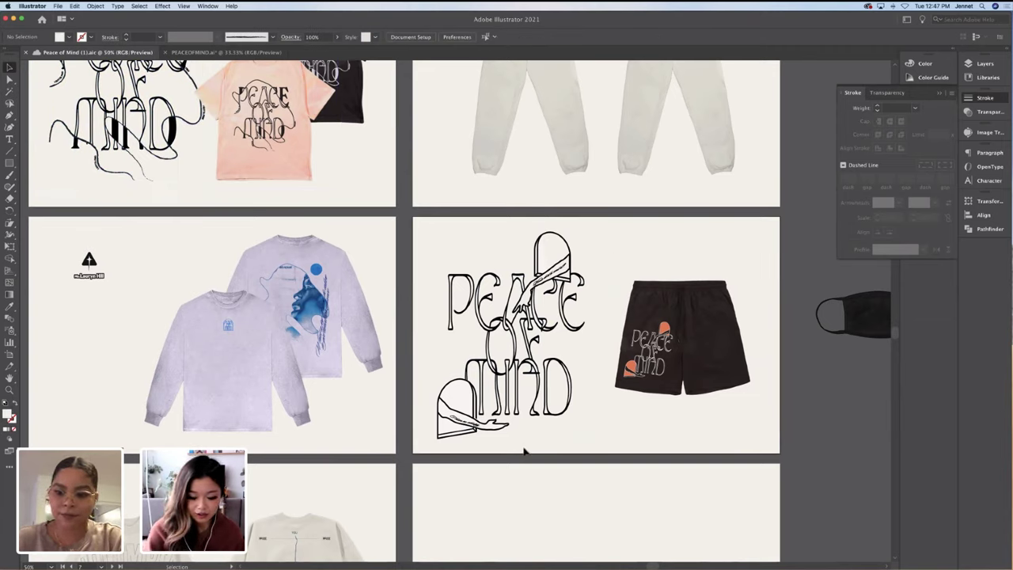
# Zoom in on the Peace of Mind lettering, then zoom out to 66.67% to show the surrounding mockups
pyautogui.press('super+equal')
pyautogui.press('super+equal')
pyautogui.press('super+equal')
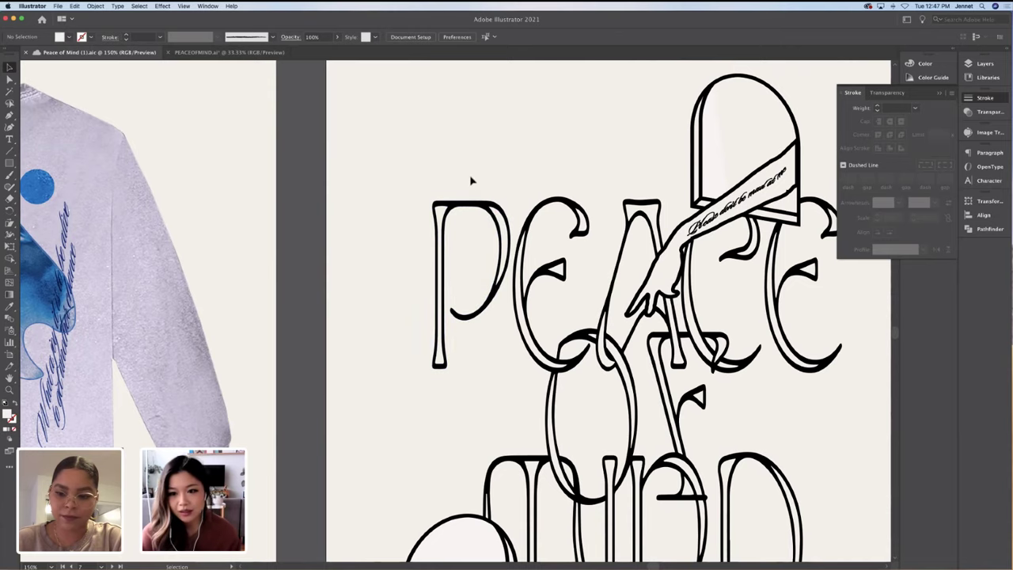
pyautogui.scroll(-1, 471, 181)
pyautogui.hscroll(3, 471, 181)
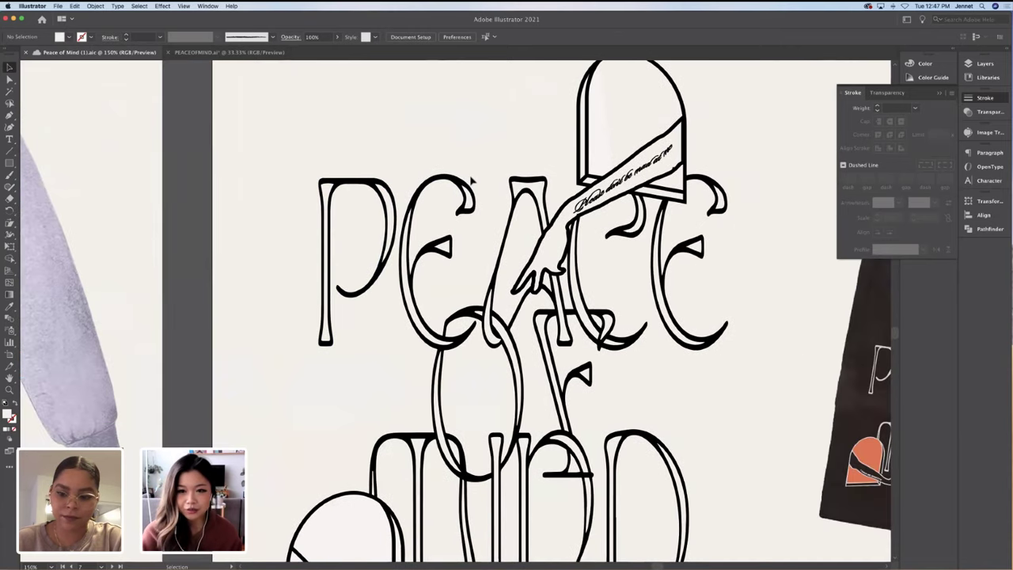
pyautogui.hscroll(-2, 471, 181)
pyautogui.scroll(-1, 472, 181)
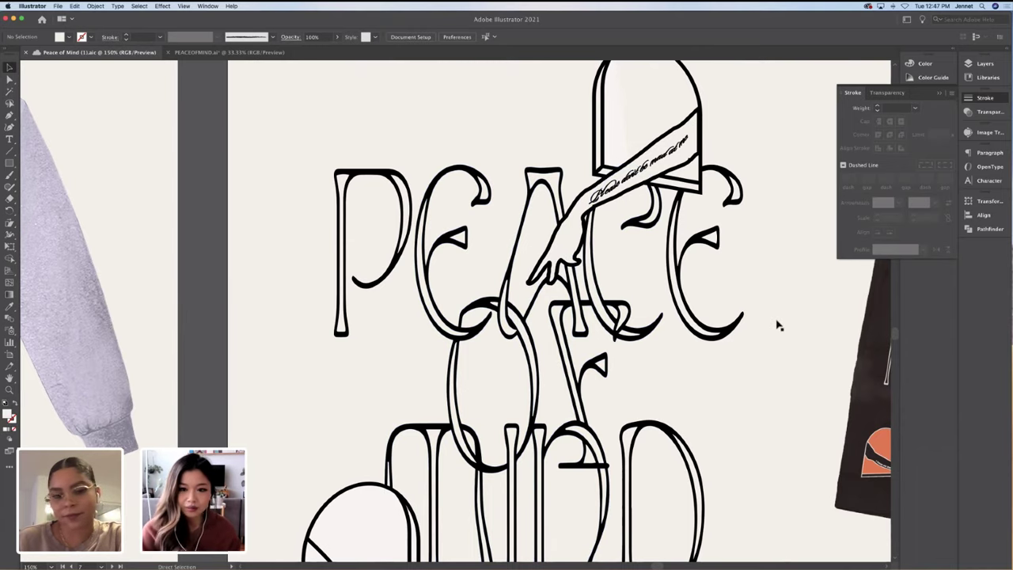
pyautogui.press('super+minus')
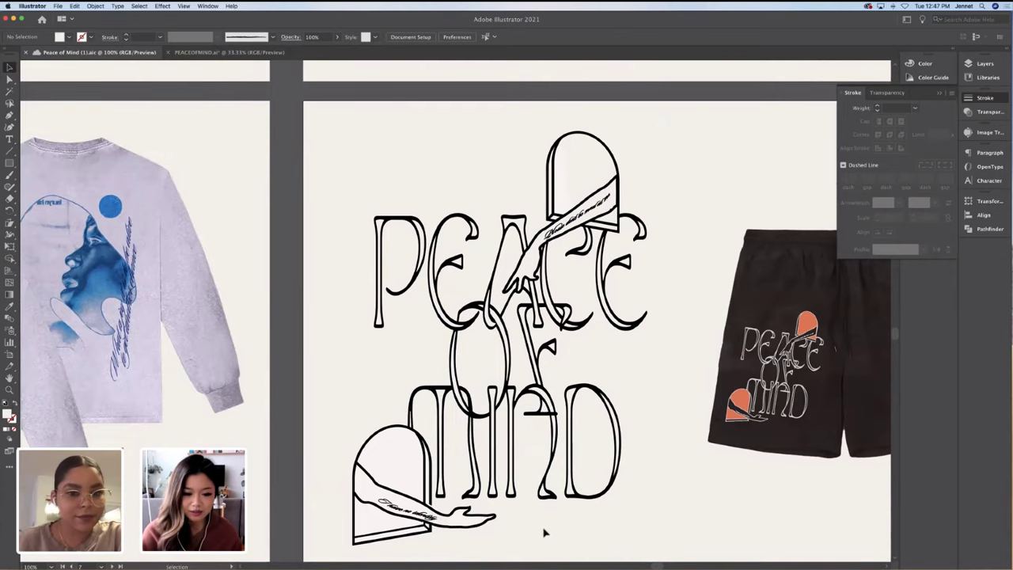
pyautogui.press('super+minus')
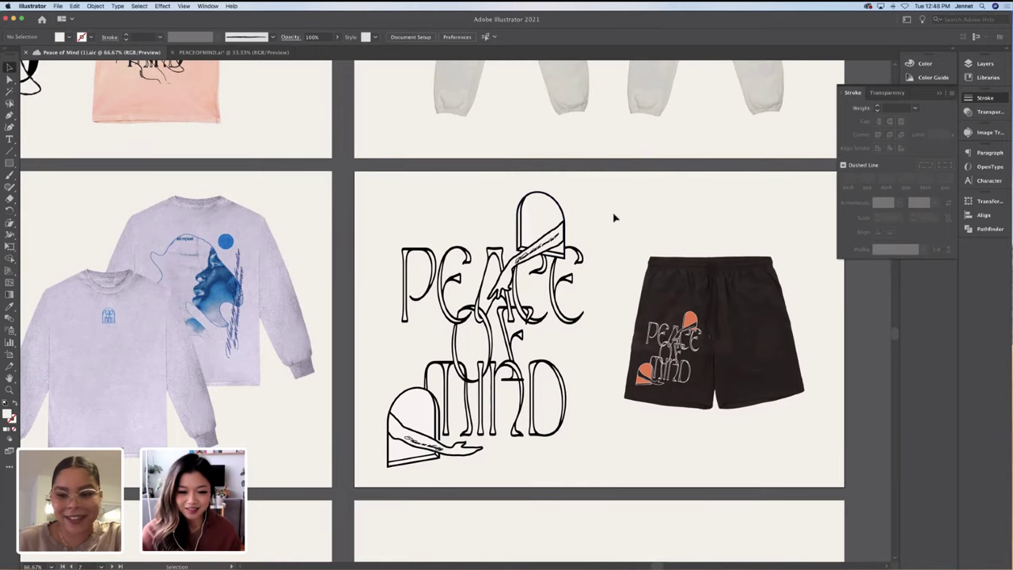
pyautogui.hscroll(-1, 614, 218)
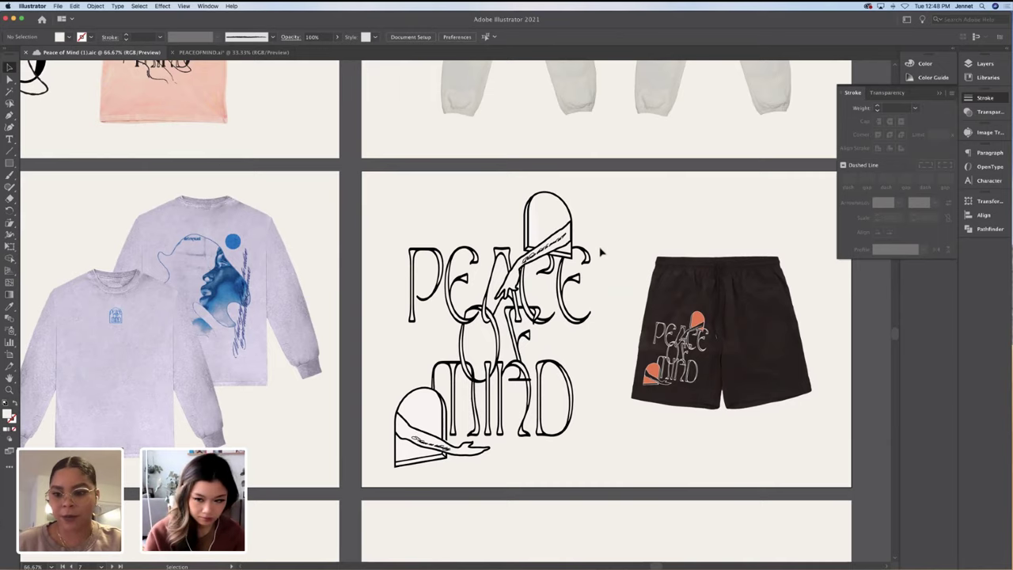
pyautogui.hscroll(-2, 491, 218)
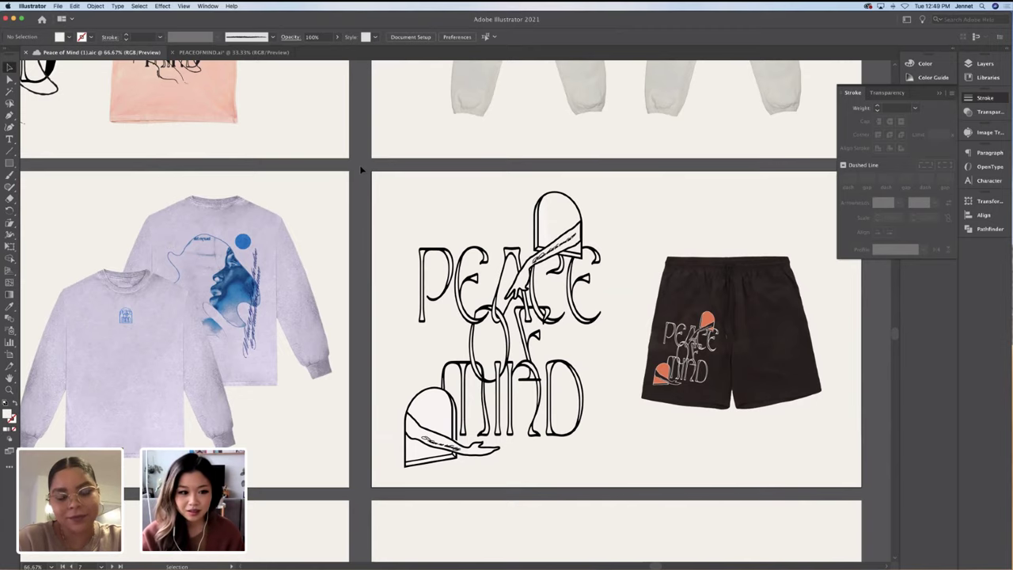
pyautogui.hscroll(-2, 361, 164)
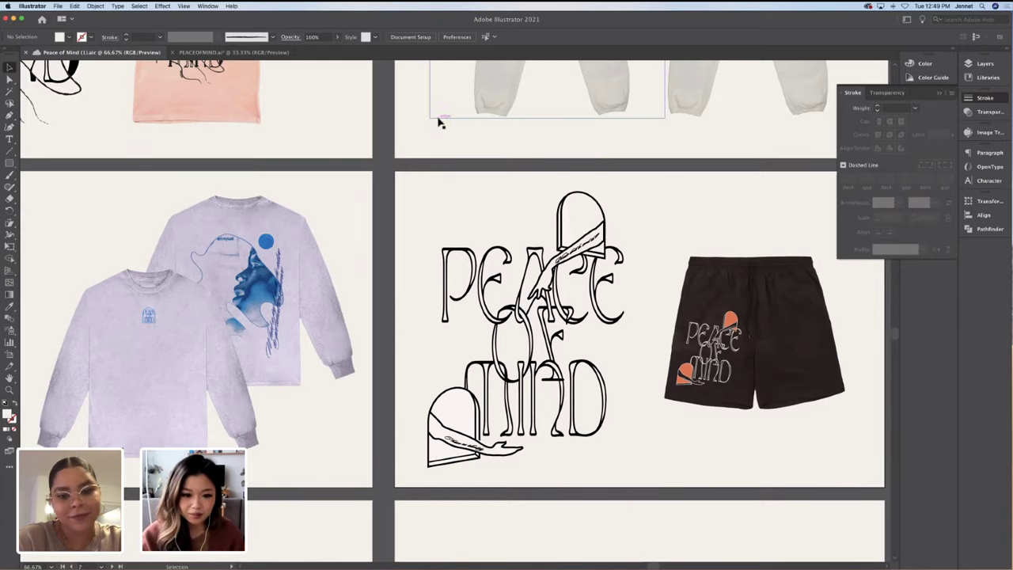
pyautogui.hscroll(-3, 438, 120)
pyautogui.hscroll(-1, 441, 123)
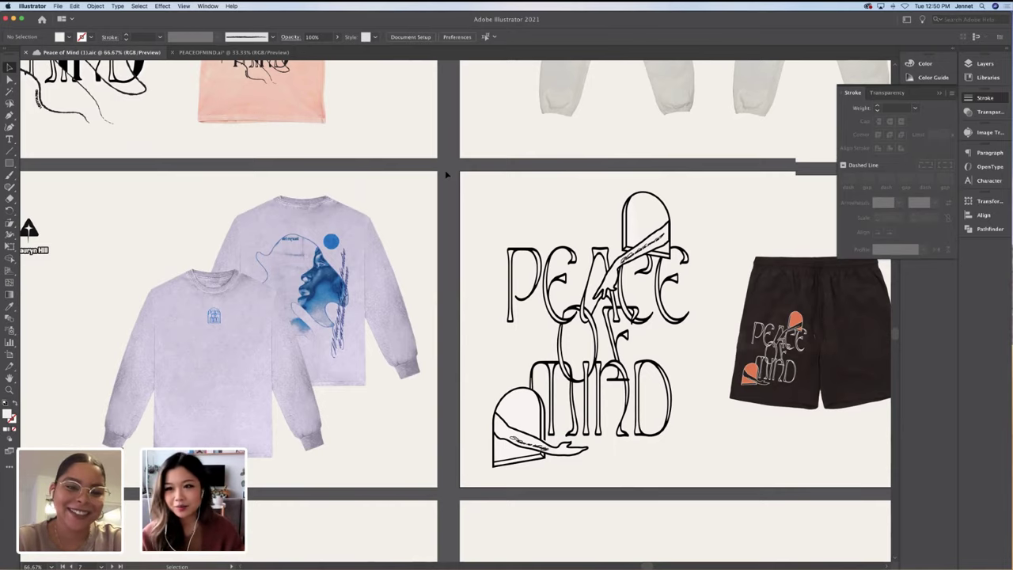
pyautogui.scroll(3, 445, 170)
pyautogui.hscroll(-2, 445, 170)
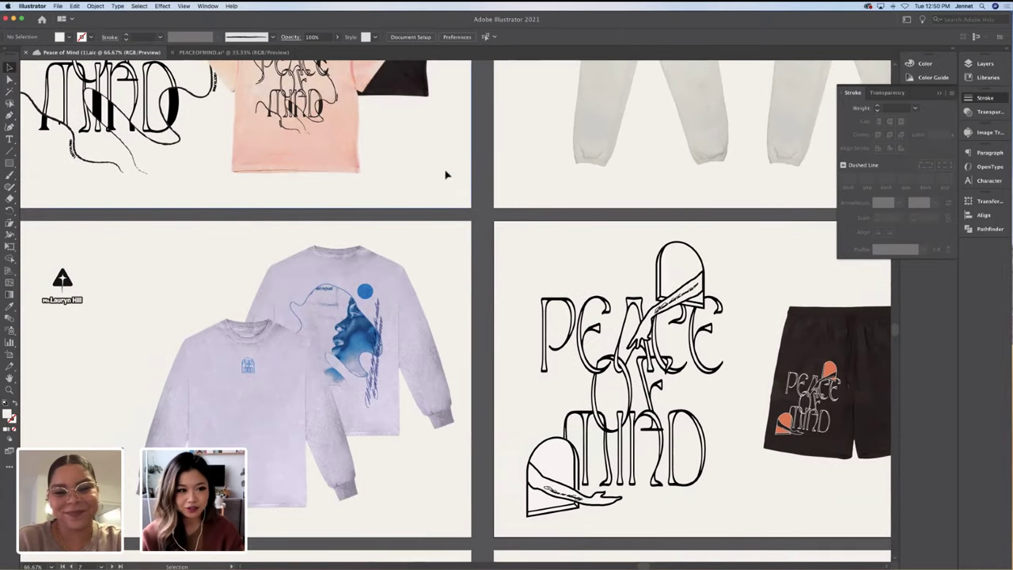
pyautogui.scroll(3, 445, 175)
pyautogui.hscroll(-3, 445, 175)
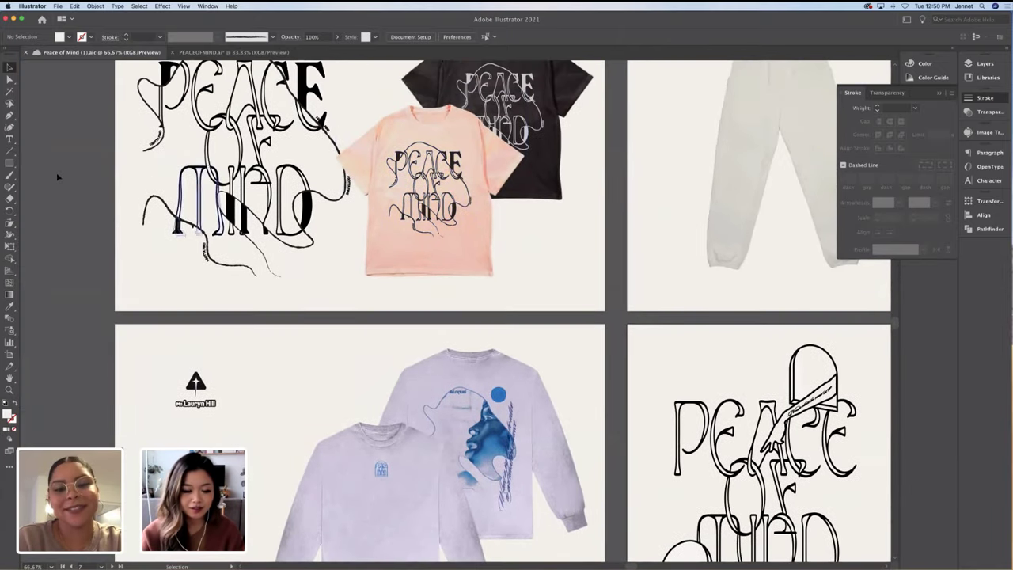
pyautogui.scroll(3, 57, 177)
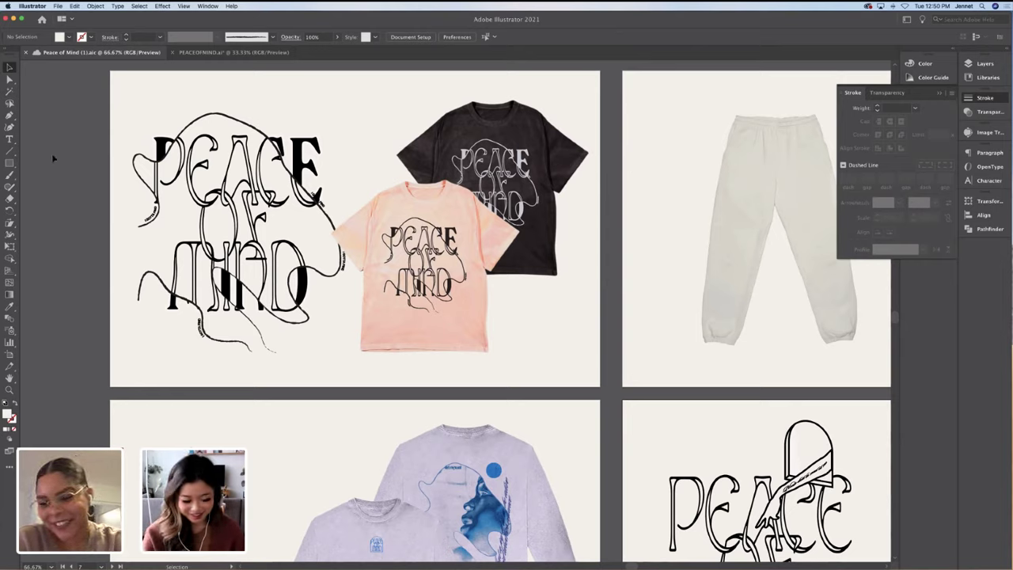
pyautogui.scroll(-5, 56, 177)
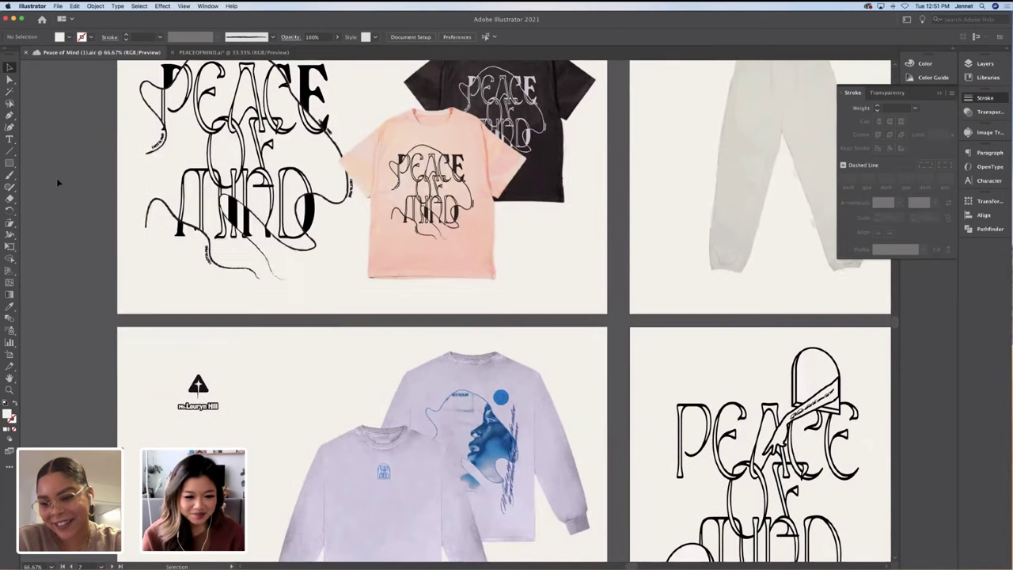
pyautogui.scroll(-3, 57, 178)
pyautogui.hscroll(5, 56, 178)
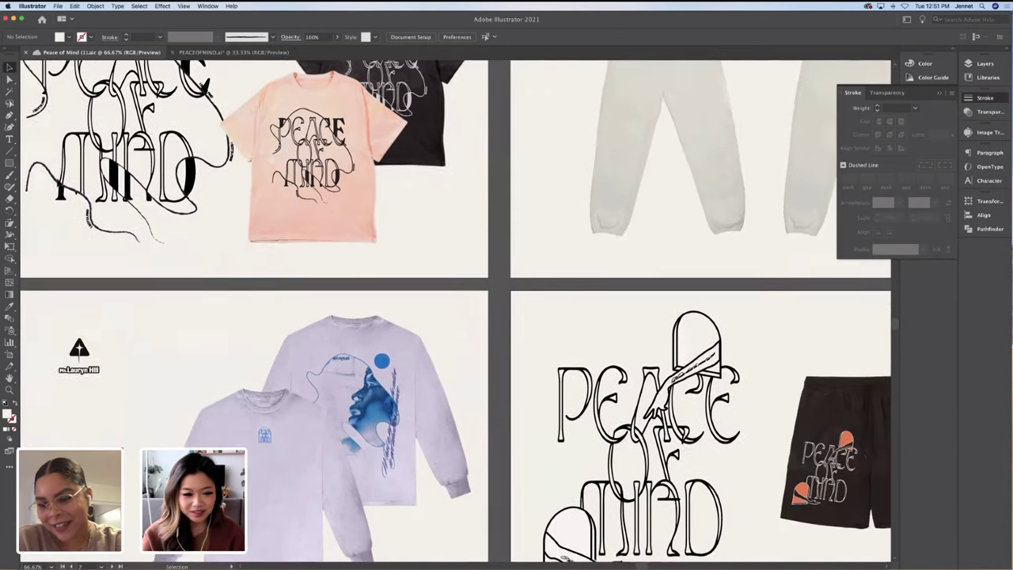
pyautogui.scroll(-5, 56, 178)
pyautogui.scroll(-2, 57, 183)
pyautogui.hscroll(-1, 57, 183)
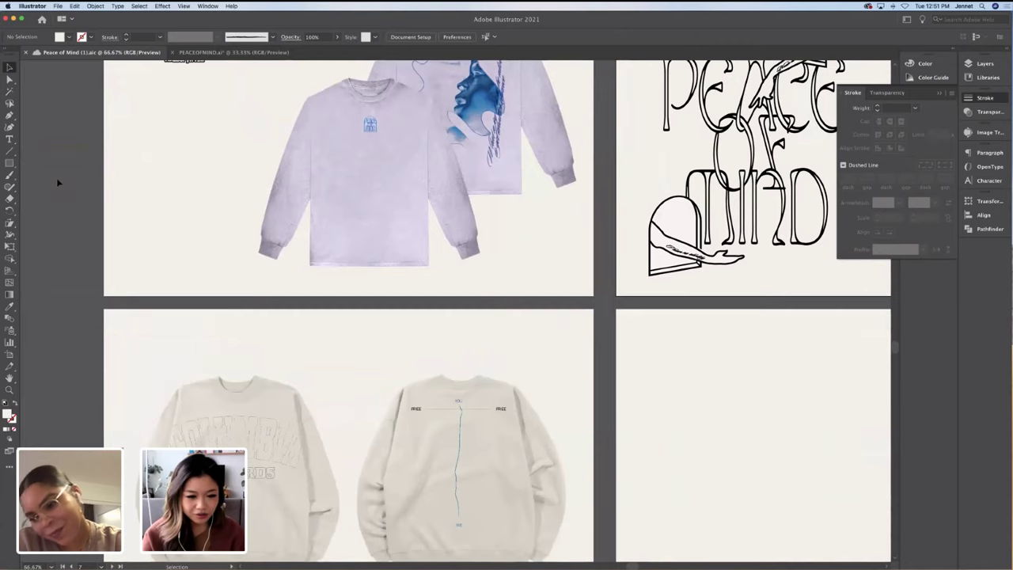
pyautogui.scroll(-1, 57, 183)
pyautogui.hscroll(-1, 57, 183)
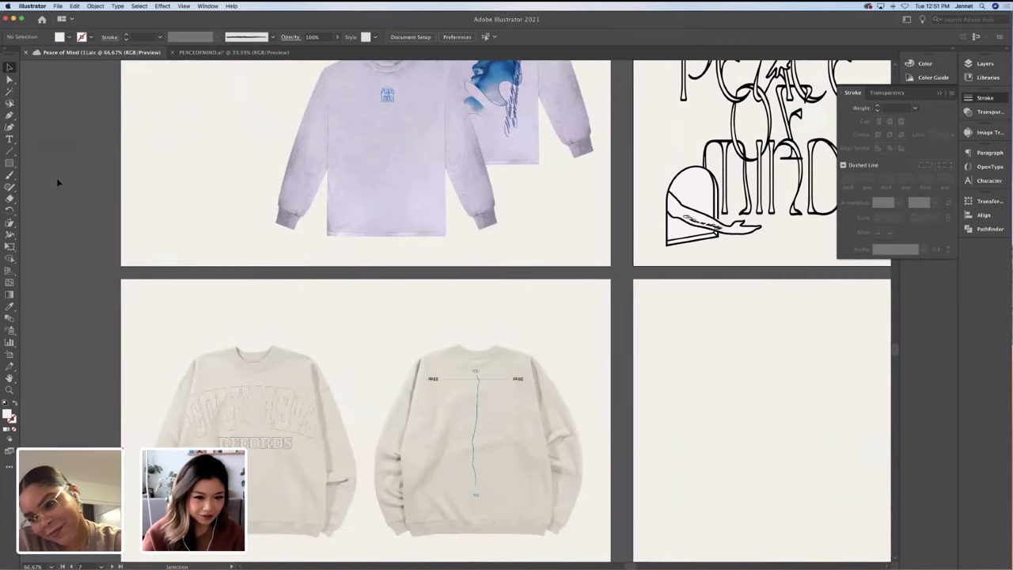
pyautogui.scroll(6, 57, 182)
pyautogui.scroll(4, 57, 182)
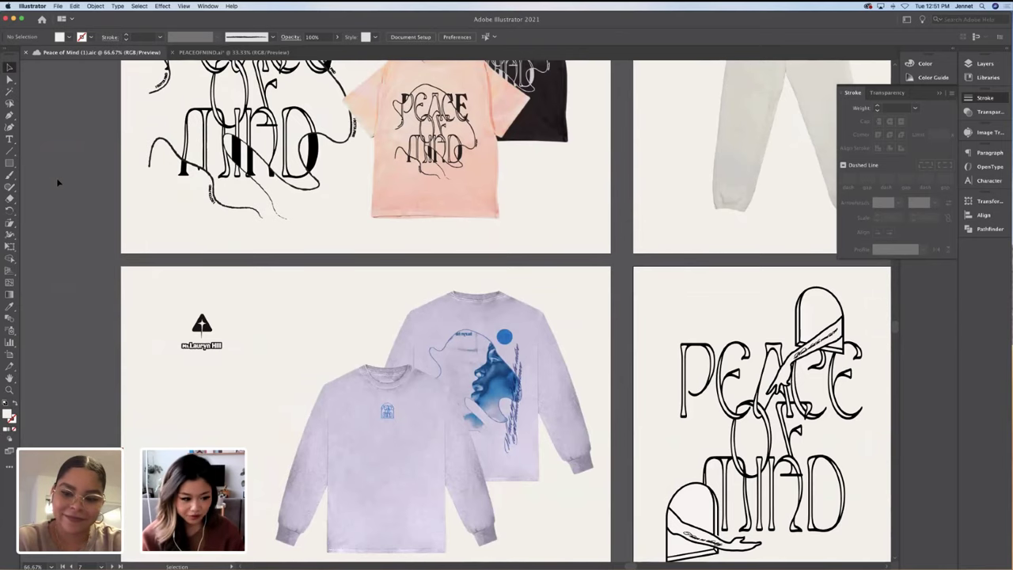
pyautogui.hscroll(-1, 57, 178)
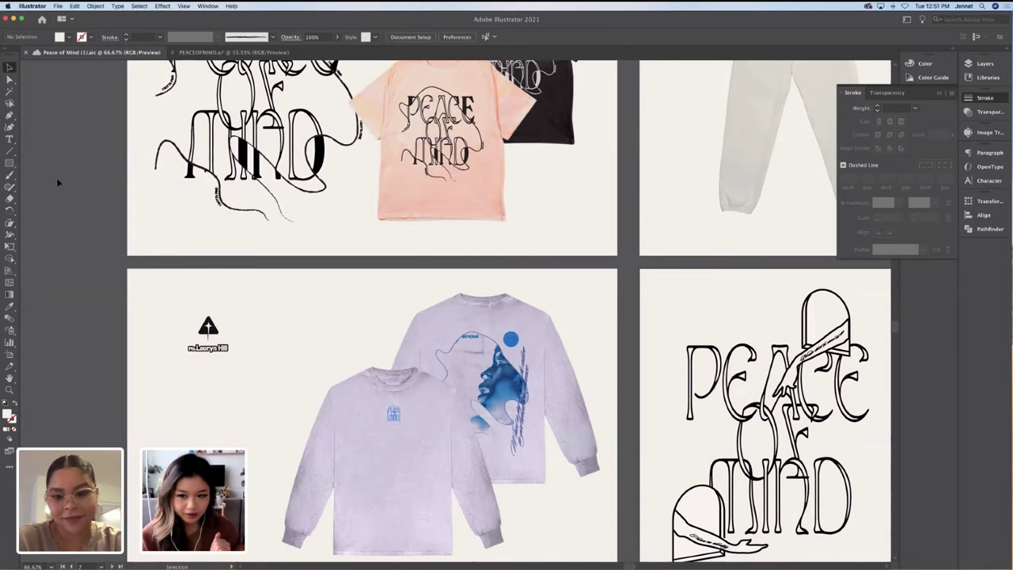
pyautogui.hscroll(-1, 56, 178)
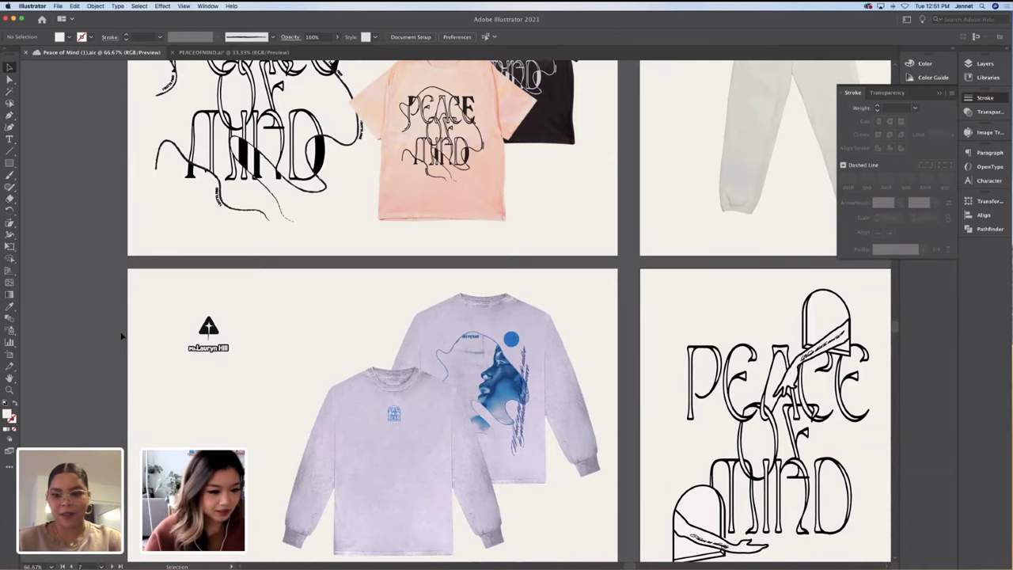
pyautogui.hscroll(-1, 135, 335)
pyautogui.scroll(-5, 135, 335)
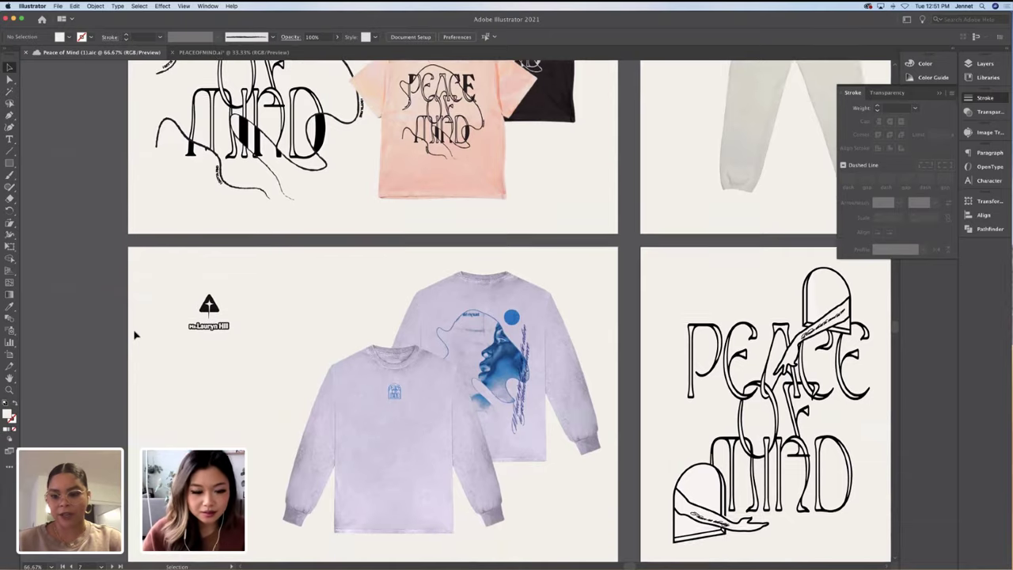
pyautogui.scroll(6, 134, 335)
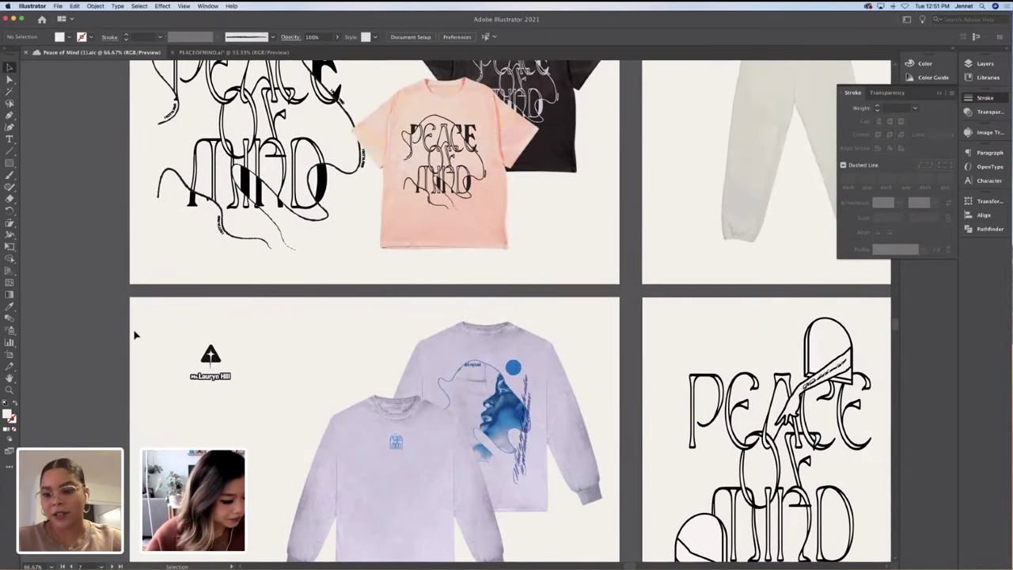
# Select the Ms. Lauryn Hill text artwork and scroll up to the cream crewneck front
pyautogui.click(211, 243)
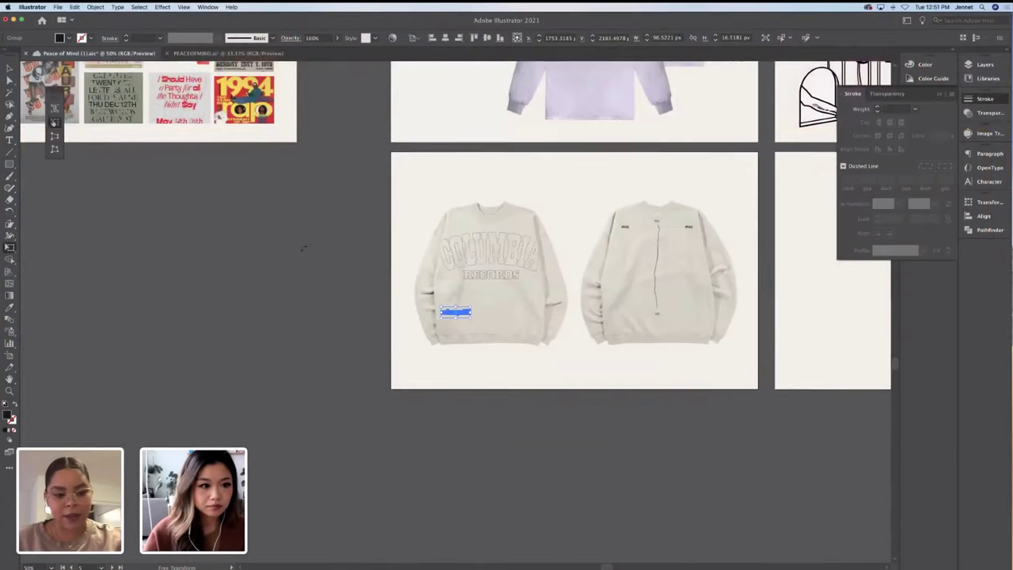
pyautogui.scroll(4, 303, 248)
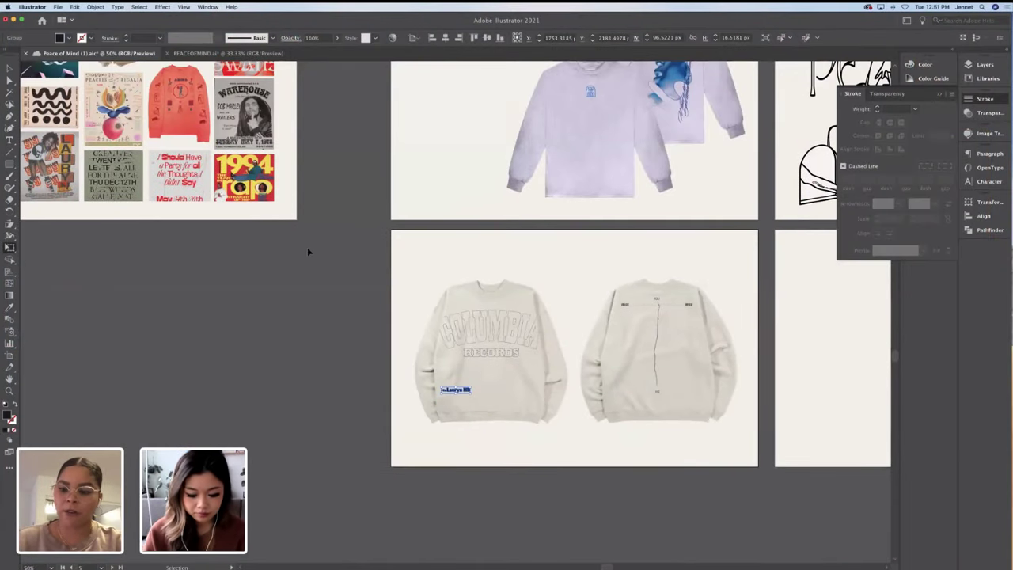
# Give the Ms. Lauryn Hill text on the crewneck a coral FF9064 fill, then deselect it
pyautogui.press('super+equal')
pyautogui.press('v')
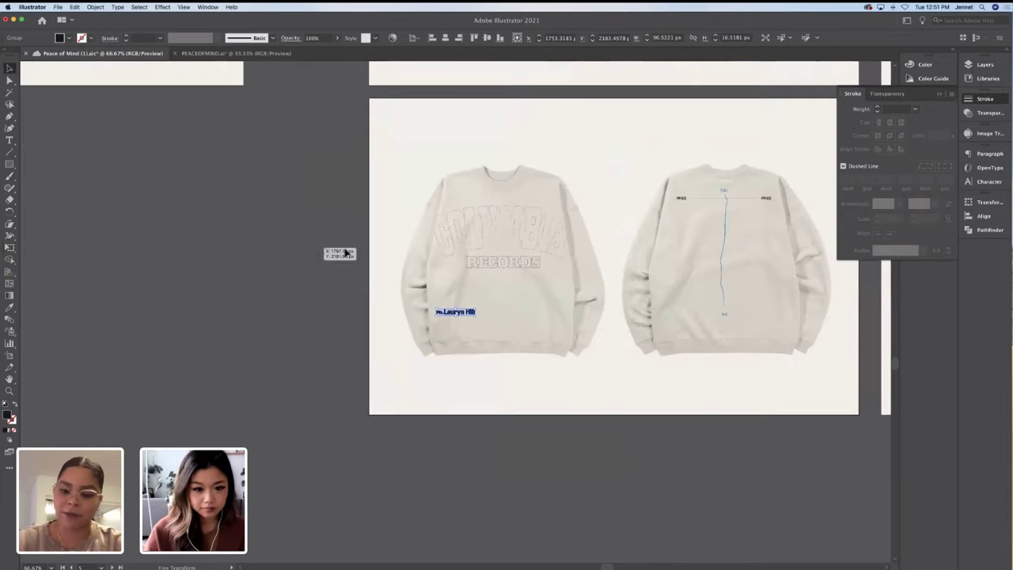
pyautogui.doubleClick(8, 415)
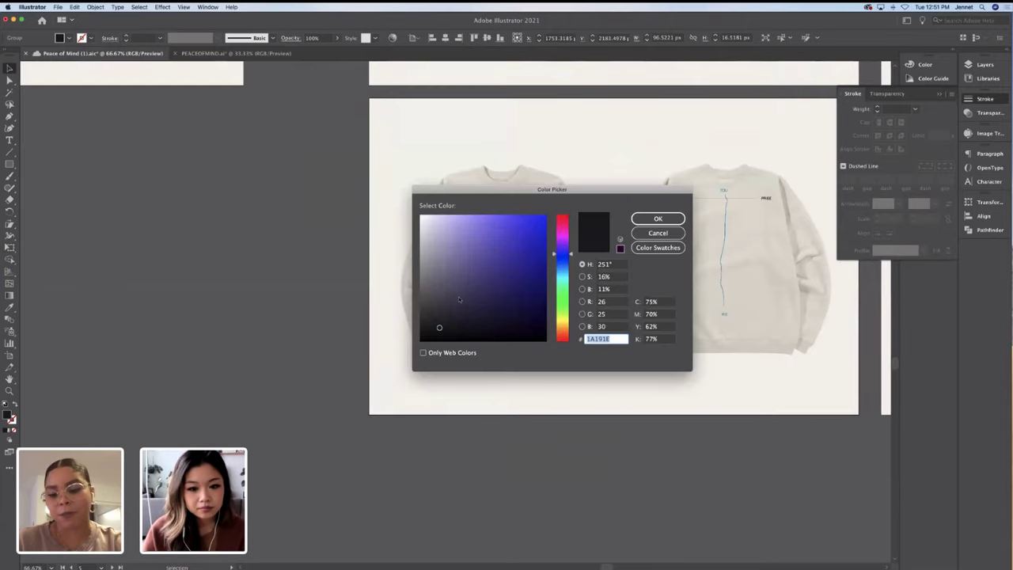
pyautogui.click(562, 336)
pyautogui.click(497, 215)
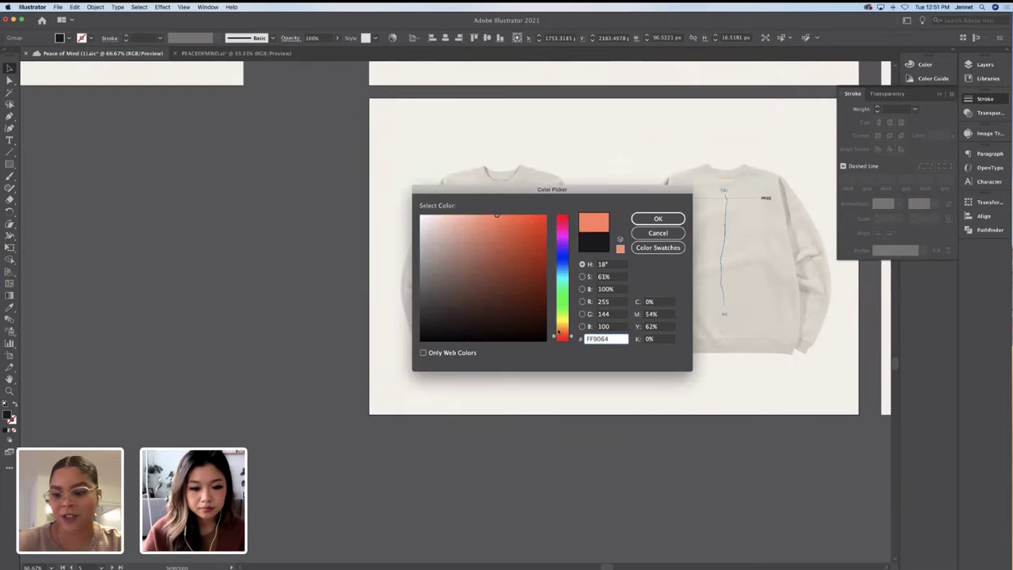
pyautogui.click(657, 218)
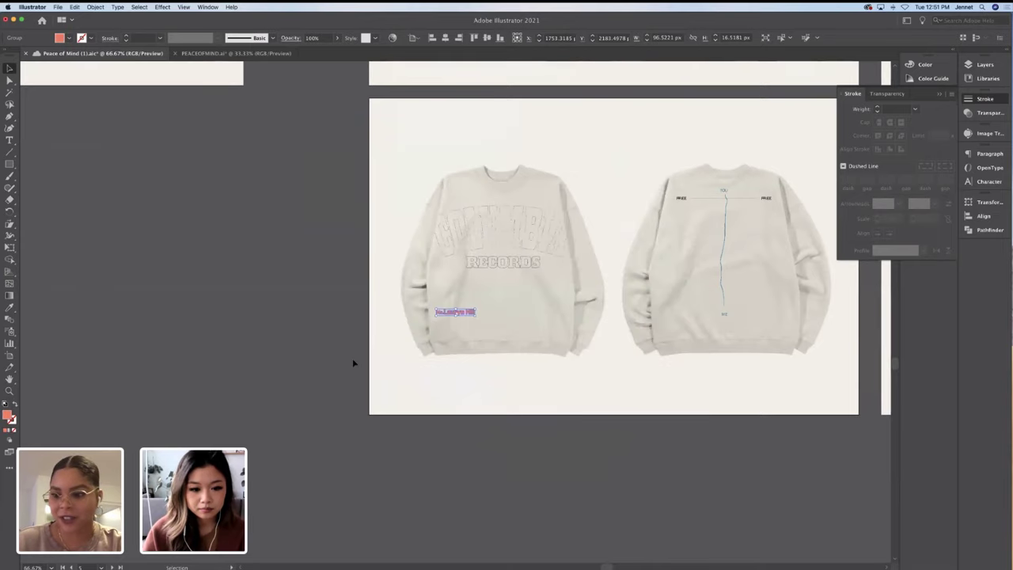
pyautogui.click(350, 358)
pyautogui.scroll(10, 346, 339)
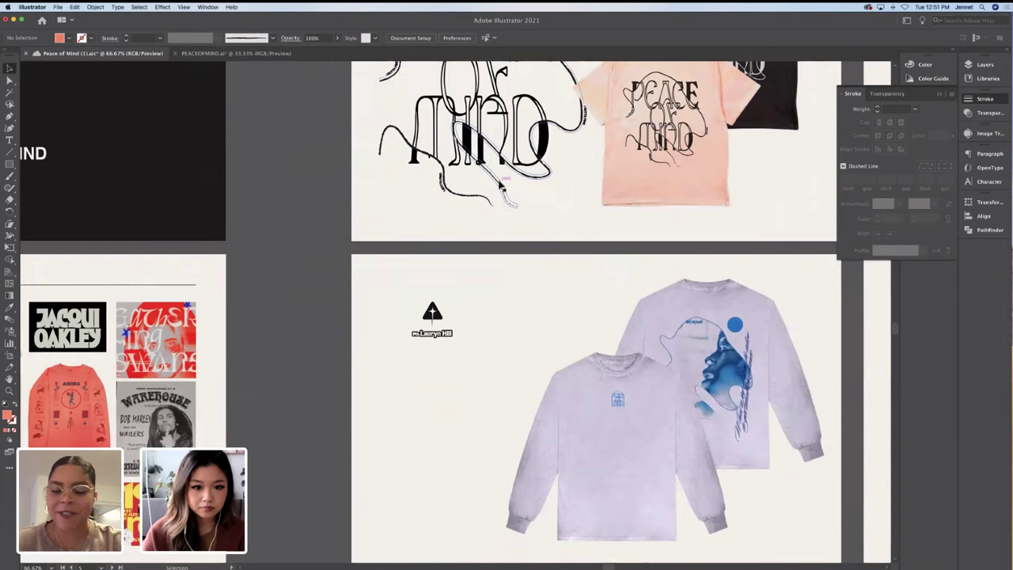
pyautogui.click(500, 197)
pyautogui.scroll(2, 501, 190)
pyautogui.scroll(3, 500, 187)
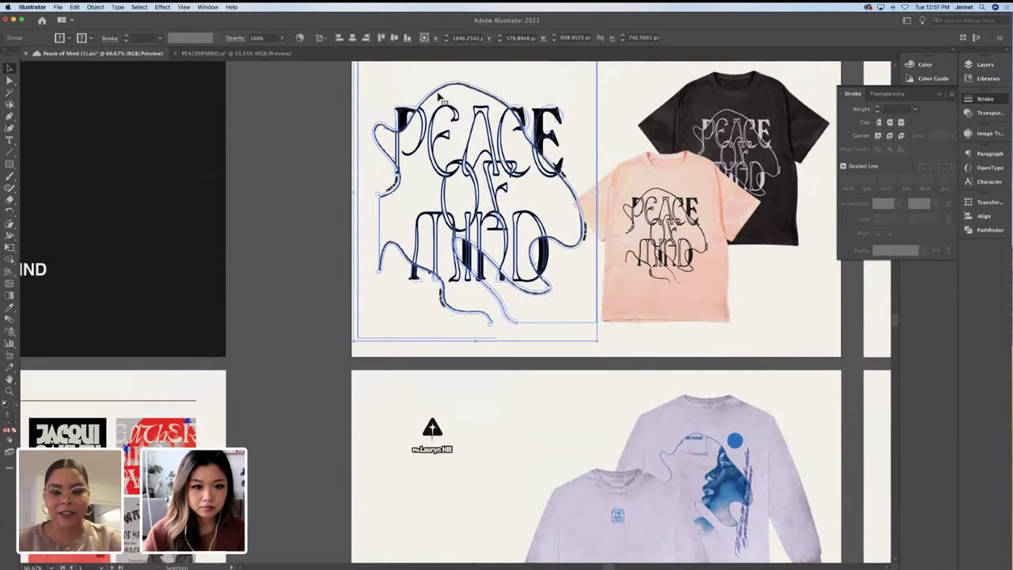
pyautogui.doubleClick(440, 95)
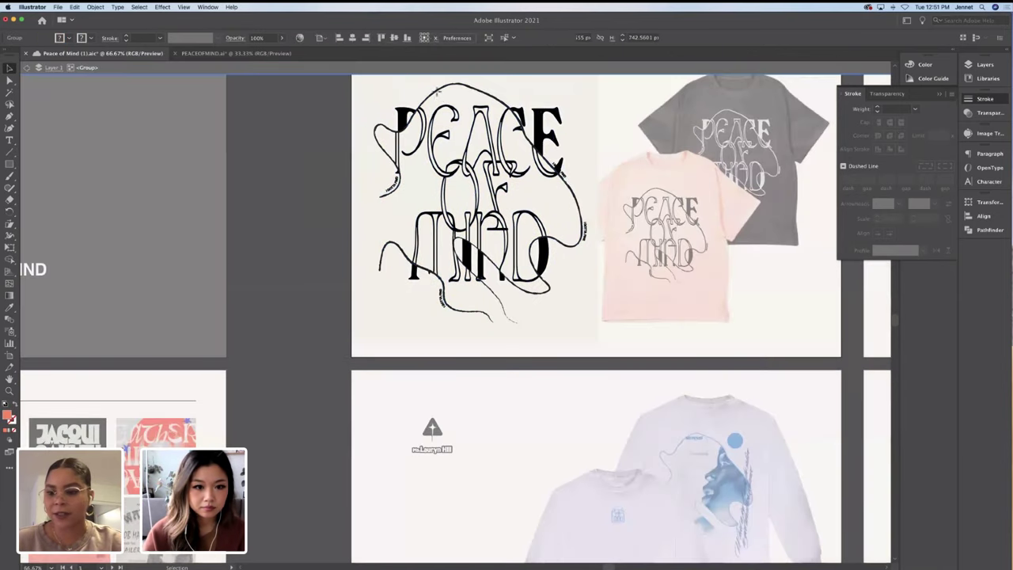
pyautogui.click(464, 119)
pyautogui.doubleClick(319, 325)
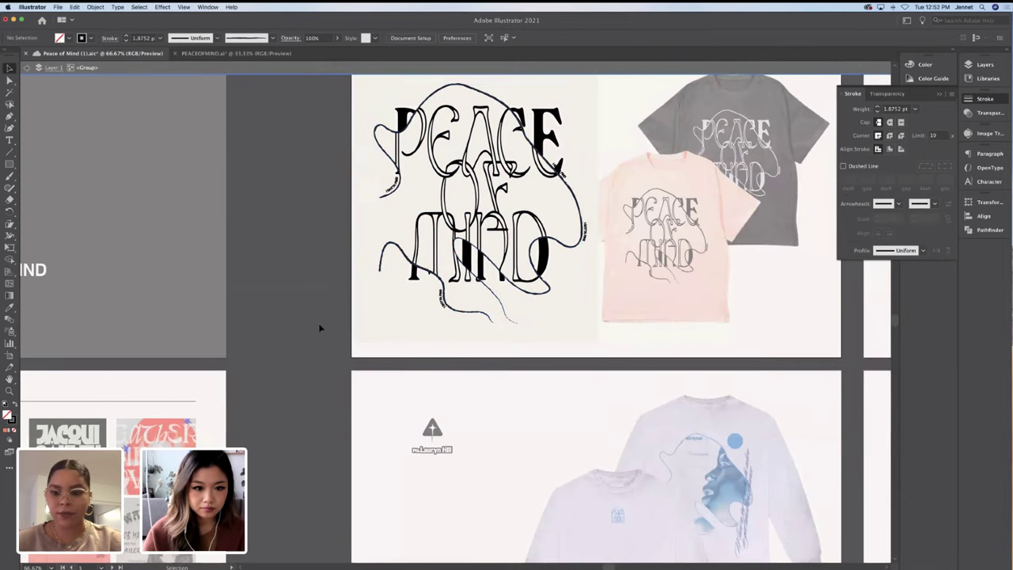
pyautogui.scroll(-5, 335, 309)
pyautogui.scroll(-4, 336, 314)
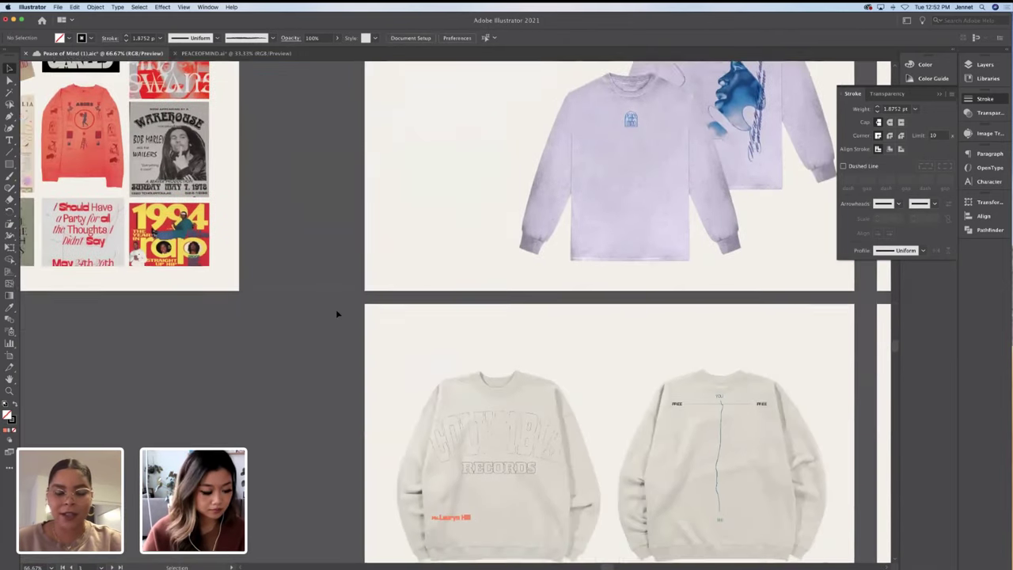
pyautogui.click(340, 314)
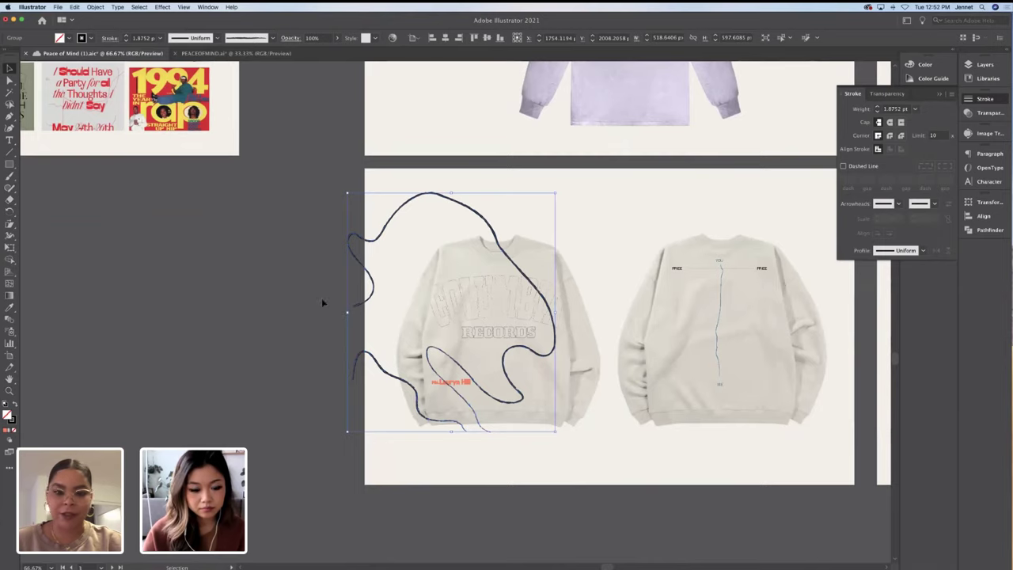
# Look up the exact salmon fill of the Ms. Lauryn Hill text in the Color Picker
pyautogui.click(320, 315)
pyautogui.click(462, 385)
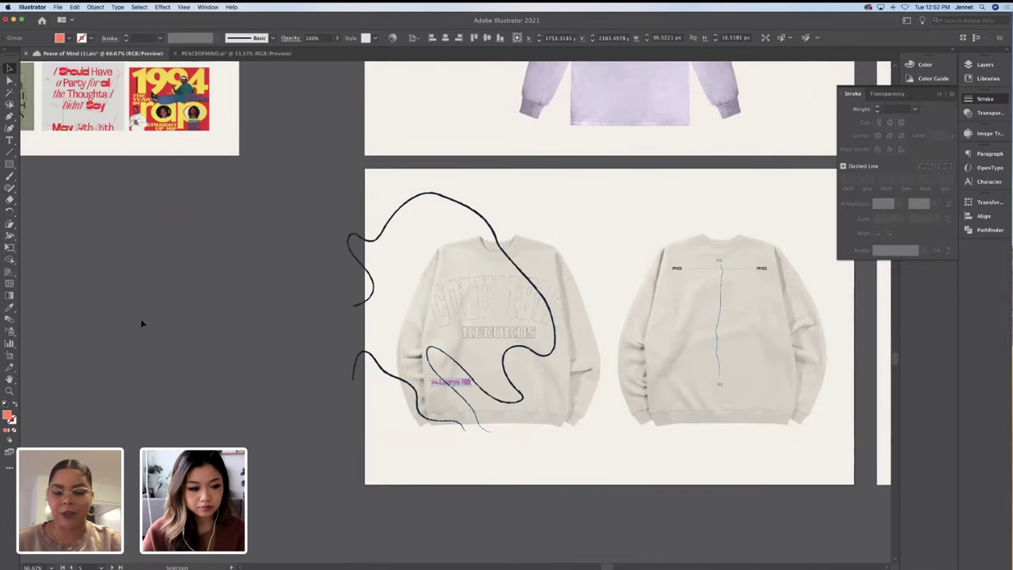
pyautogui.doubleClick(8, 415)
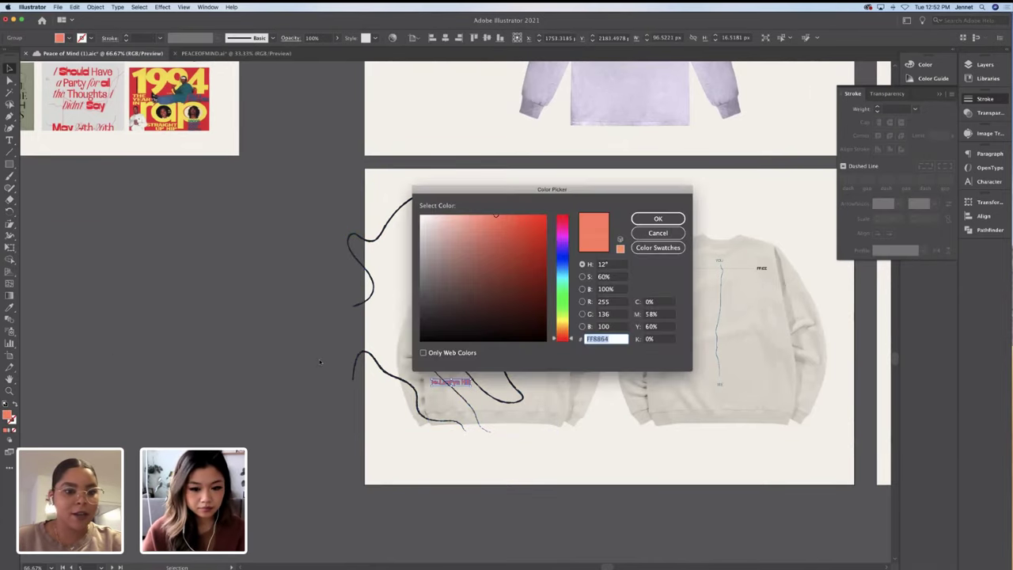
pyautogui.press('Return')
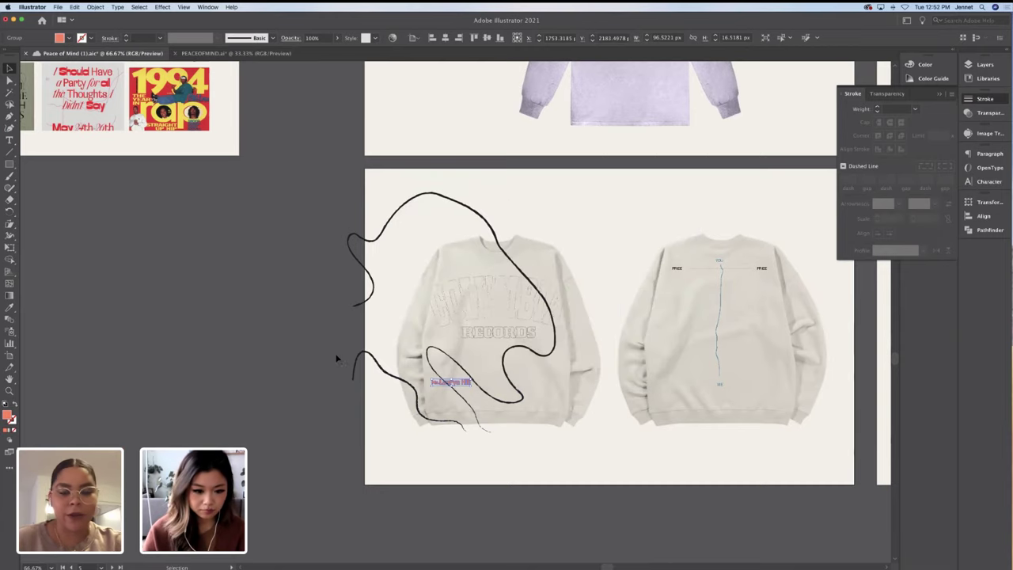
# Change the squiggle's stroke colour to hex FF8864 to match the text
pyautogui.click(419, 361)
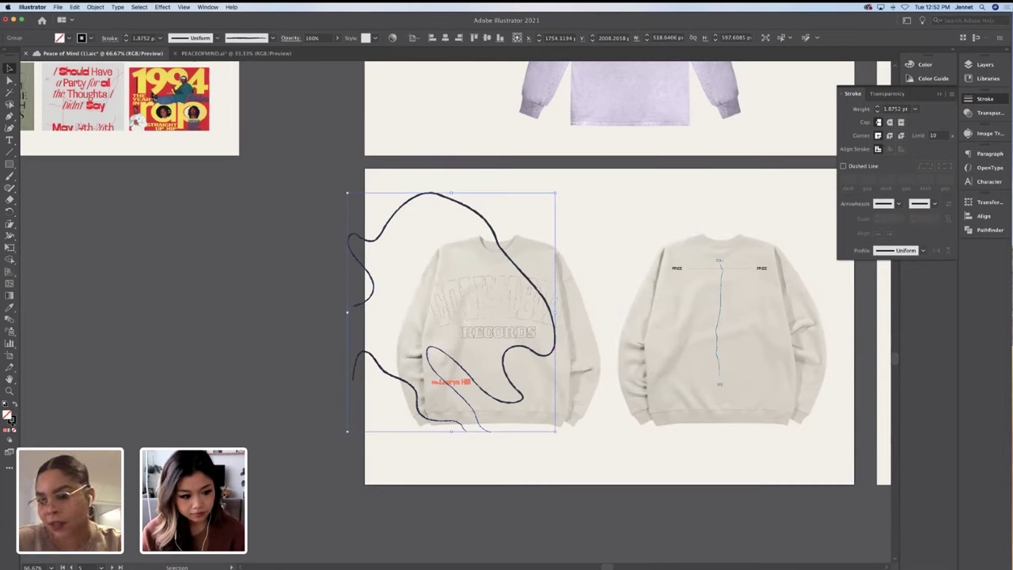
pyautogui.doubleClick(12, 419)
pyautogui.write('FF8864')
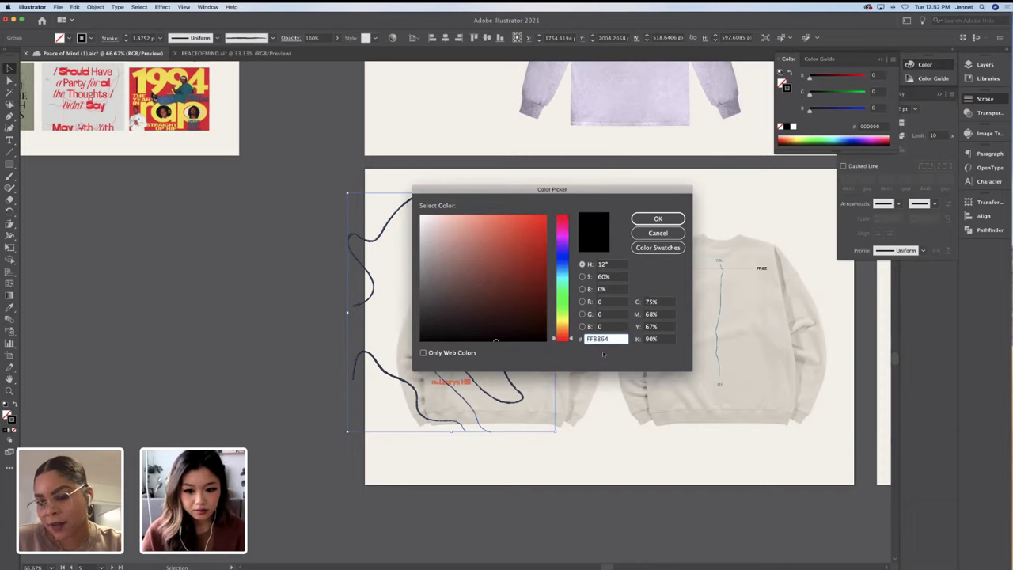
pyautogui.press('Return')
pyautogui.click(258, 319)
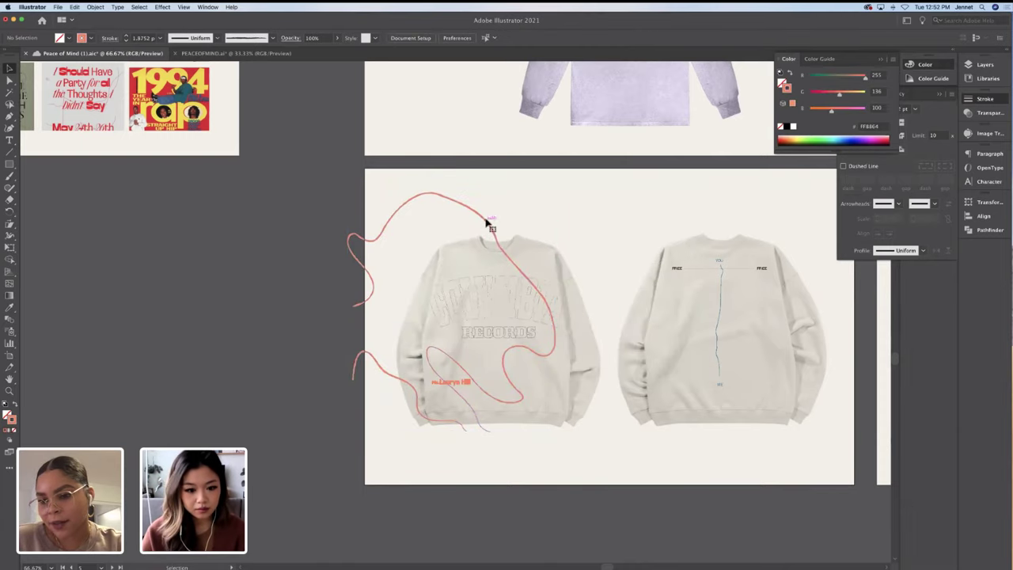
pyautogui.click(486, 222)
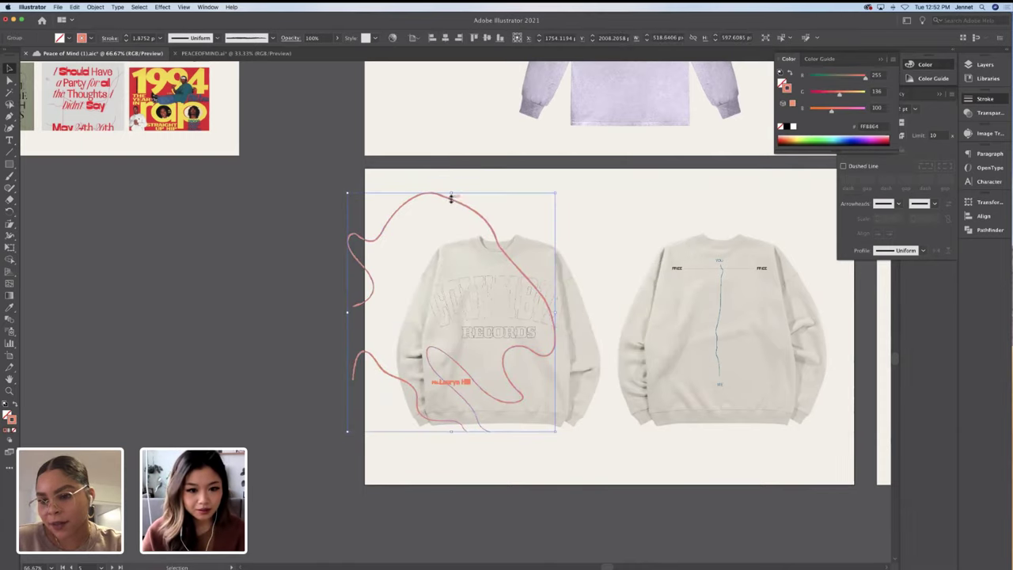
# Scale the salmon squiggle down and nudge it into place over the lower-left front
pyautogui.moveTo(451, 198)
pyautogui.mouseDown()
pyautogui.moveTo(464, 208)
pyautogui.moveTo(457, 316)
pyautogui.moveTo(501, 314)
pyautogui.mouseUp()
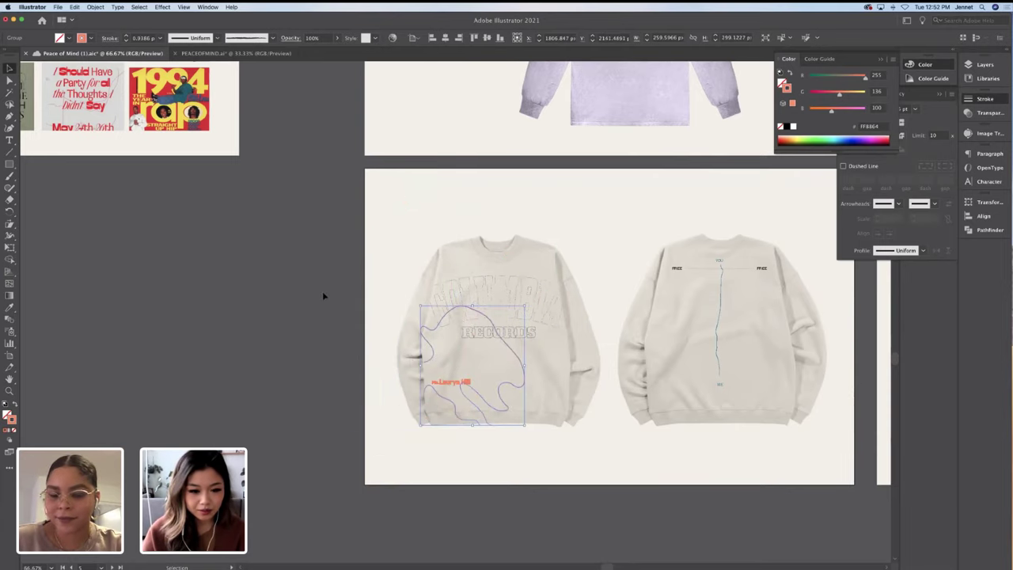
pyautogui.click(326, 294)
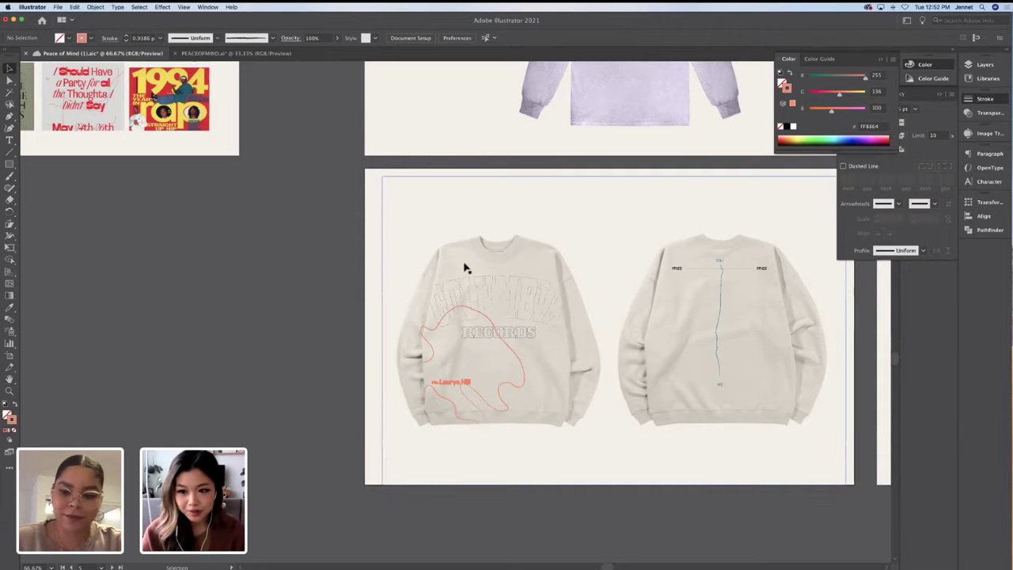
pyautogui.click(492, 330)
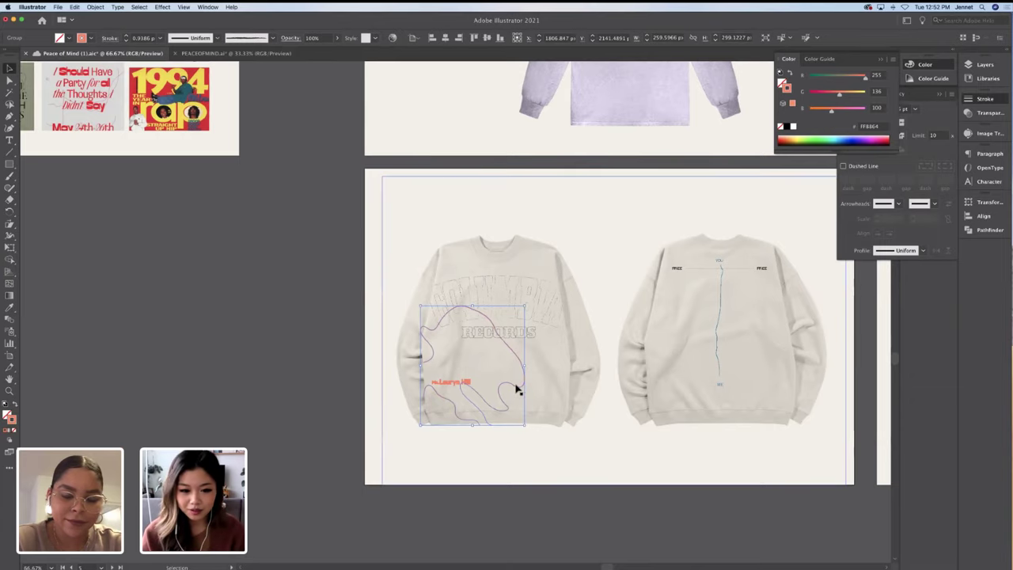
pyautogui.moveTo(516, 389); pyautogui.dragTo(521, 386)
pyautogui.press('cmd+z')
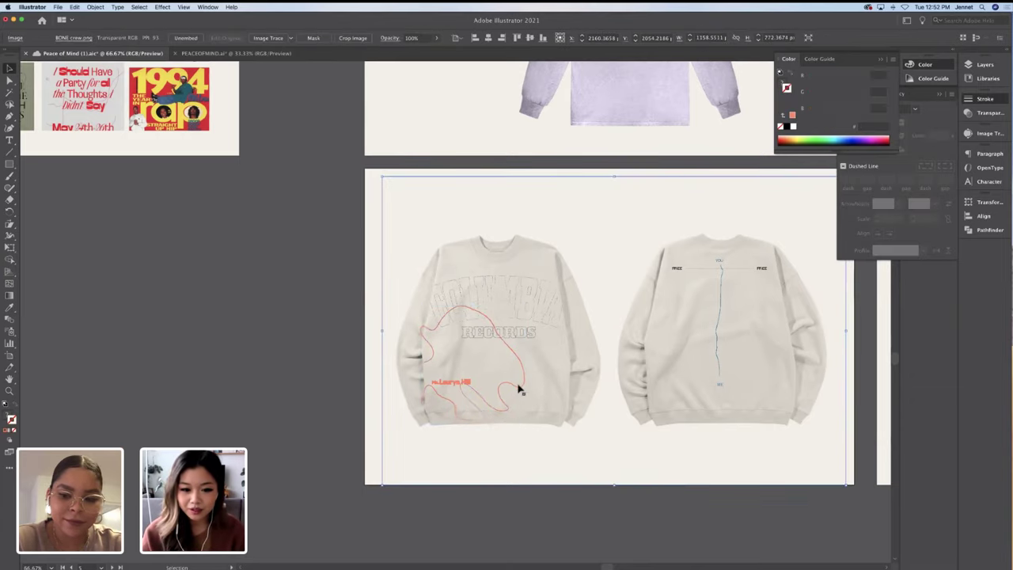
pyautogui.click(513, 388)
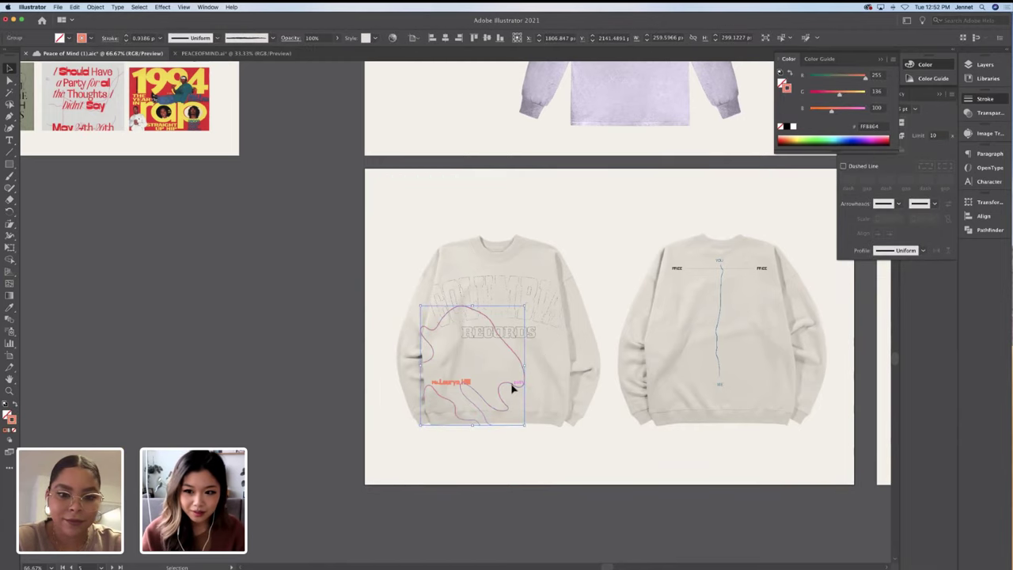
pyautogui.moveTo(513, 388); pyautogui.dragTo(515, 387)
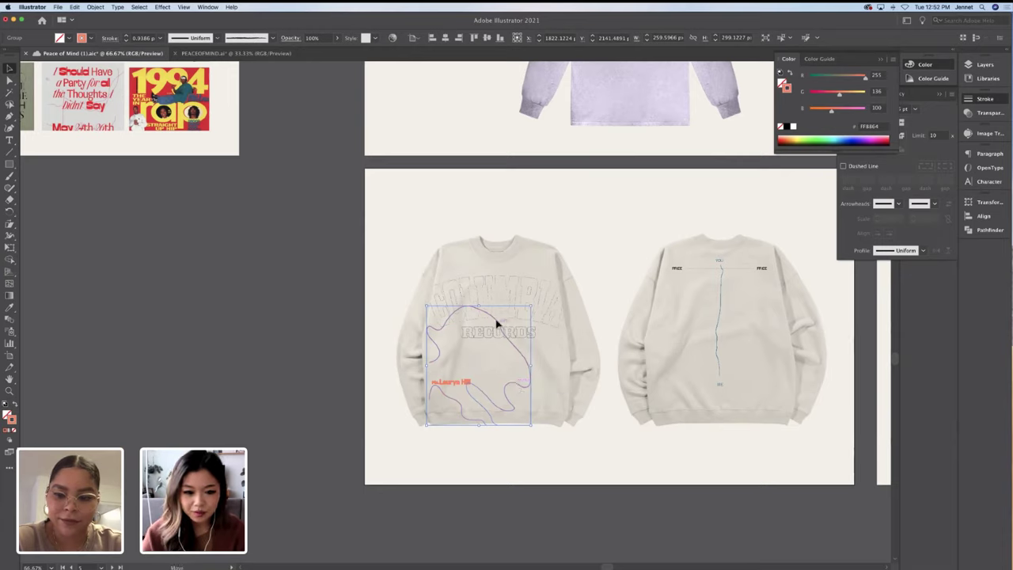
pyautogui.moveTo(497, 323); pyautogui.dragTo(491, 326)
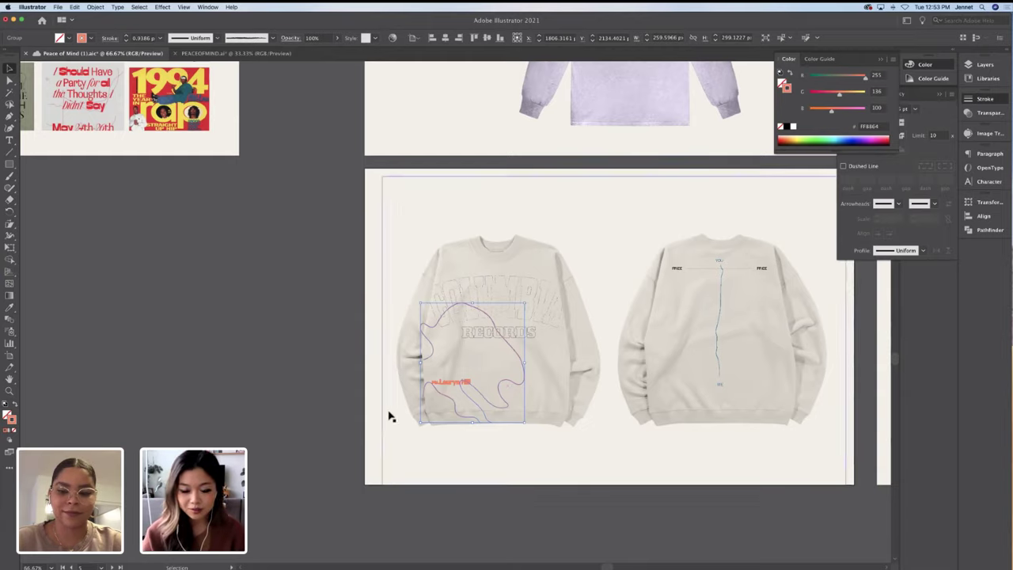
# Set the squiggle's stroke weight to 0.5 pt
pyautogui.click(306, 393)
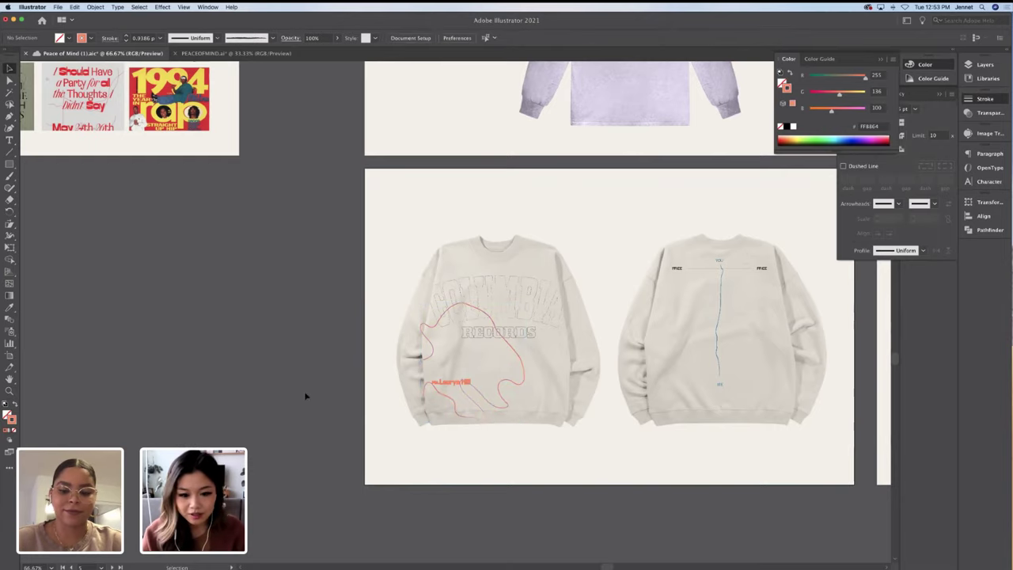
pyautogui.click(523, 335)
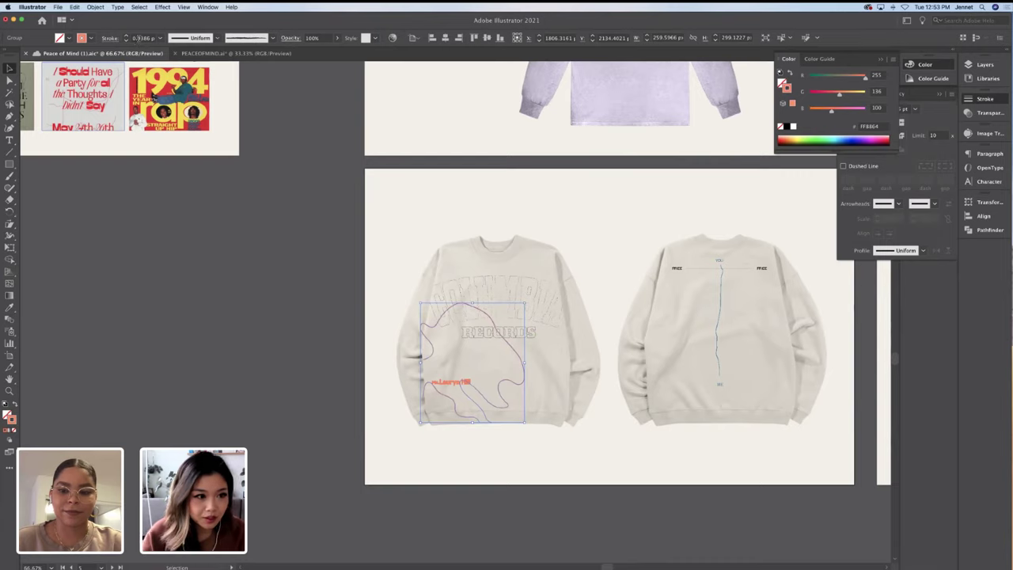
pyautogui.click(141, 38)
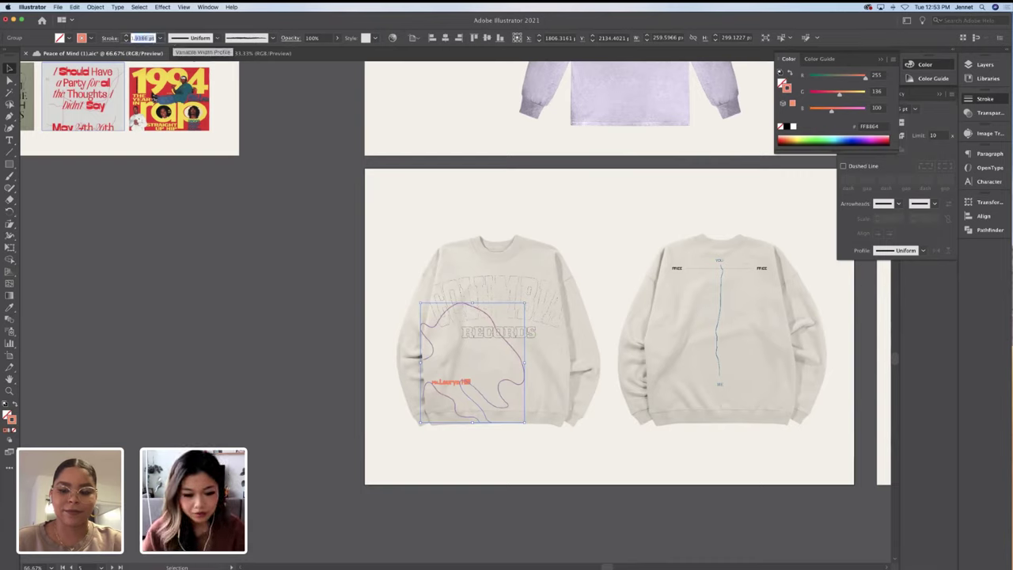
pyautogui.write('0.5')
pyautogui.press('Return')
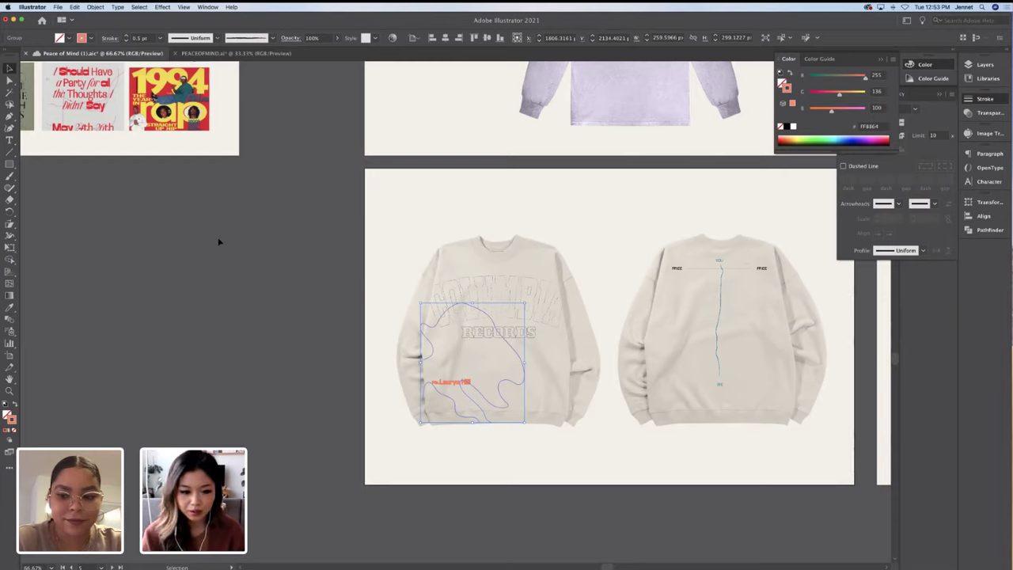
# Delete the squiggle's upper-left hooked end segment to shorten the line
pyautogui.press('+')
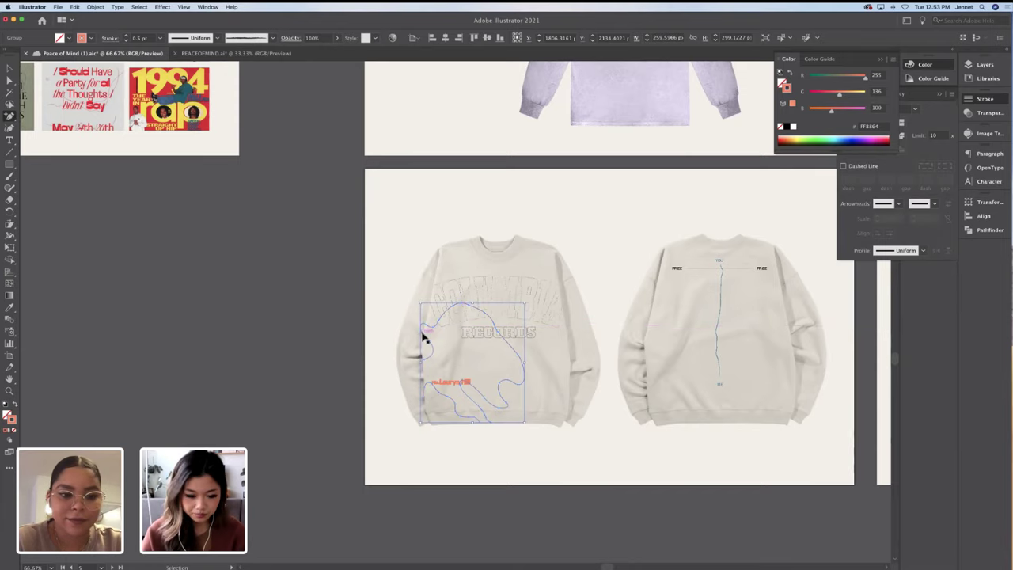
pyautogui.press('super+equal')
pyautogui.press('super+equal')
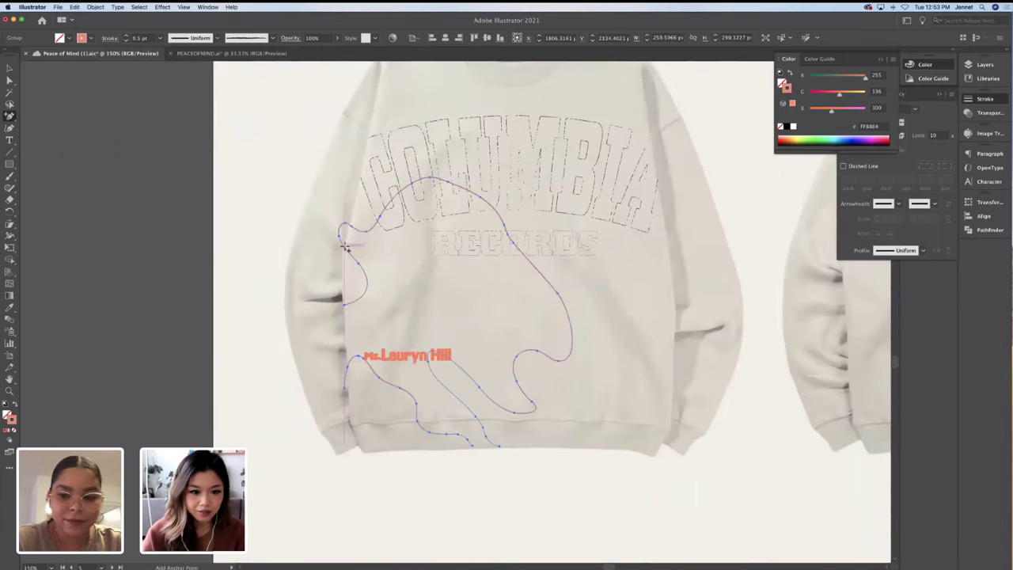
pyautogui.press('a')
pyautogui.moveTo(340, 311); pyautogui.dragTo(344, 229)
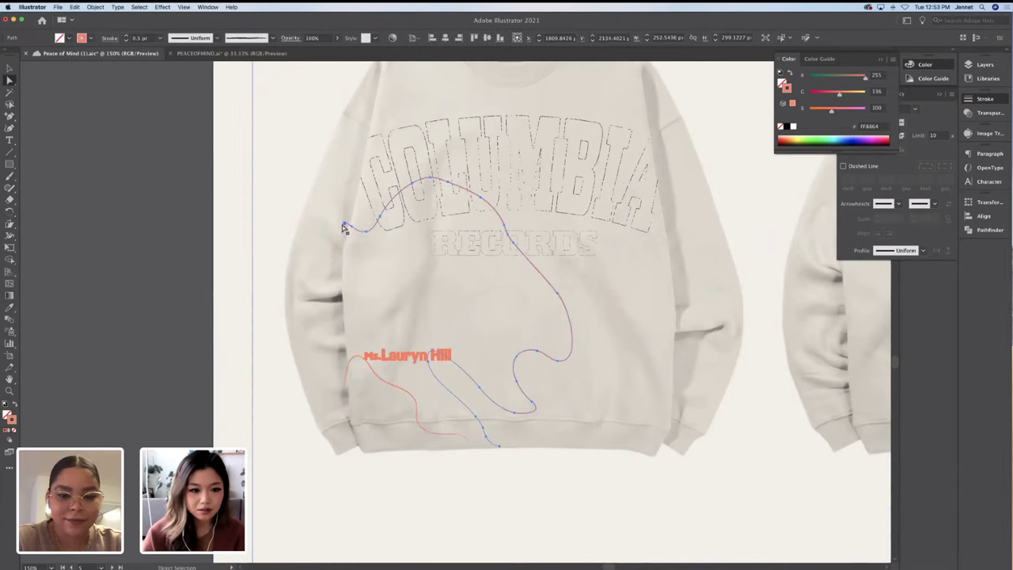
pyautogui.press('Delete')
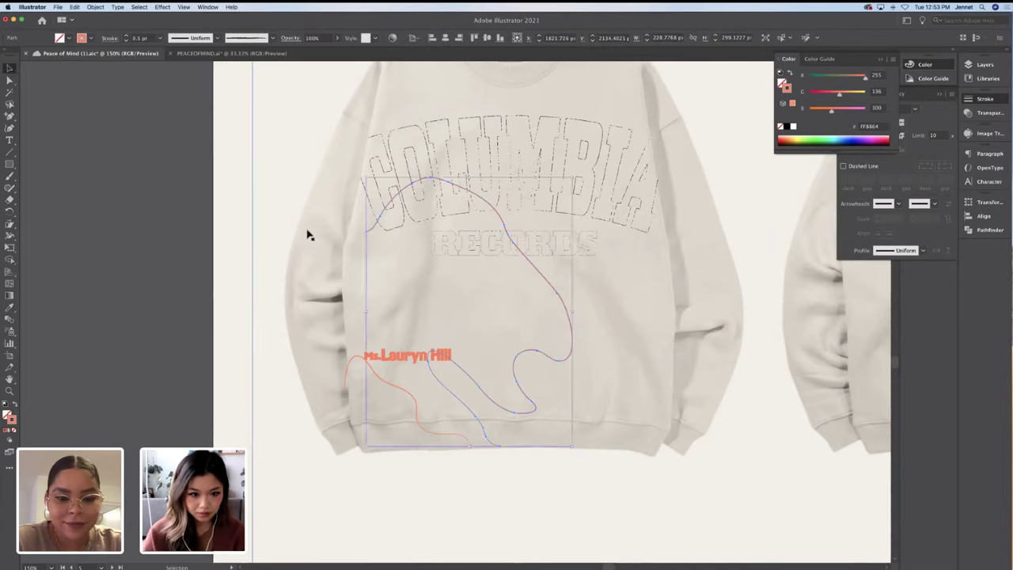
pyautogui.press('v')
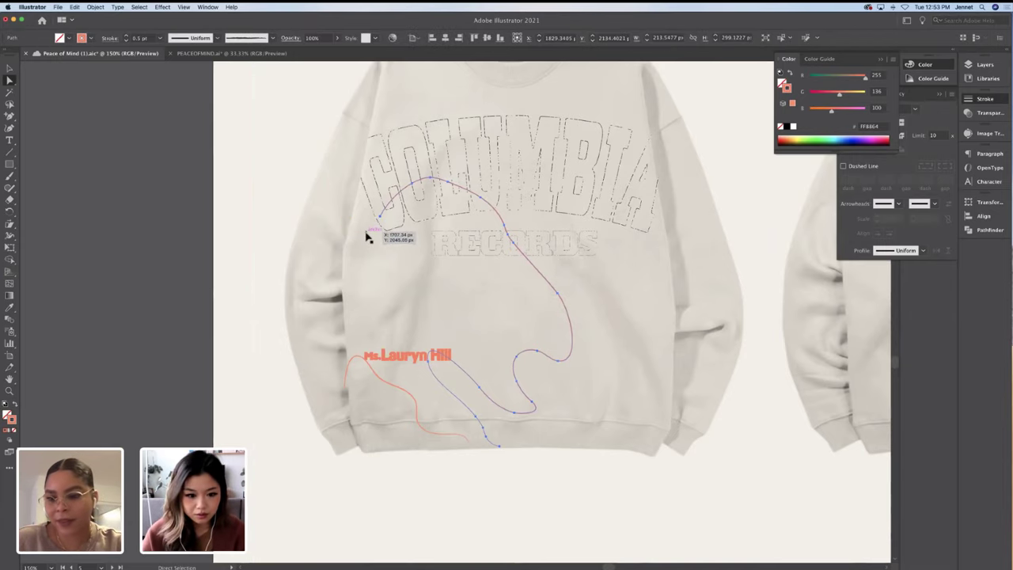
pyautogui.click(177, 255)
pyautogui.press('super+minus')
pyautogui.press('super+minus')
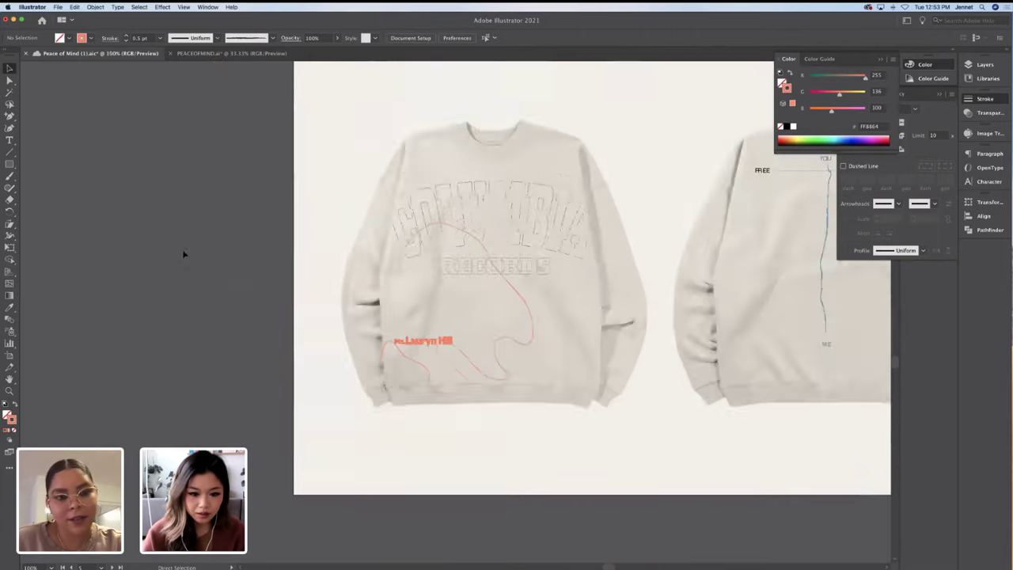
# Shrink the squiggle-and-text group slightly by its corner handle
pyautogui.scroll(3, 256, 232)
pyautogui.scroll(10, 255, 232)
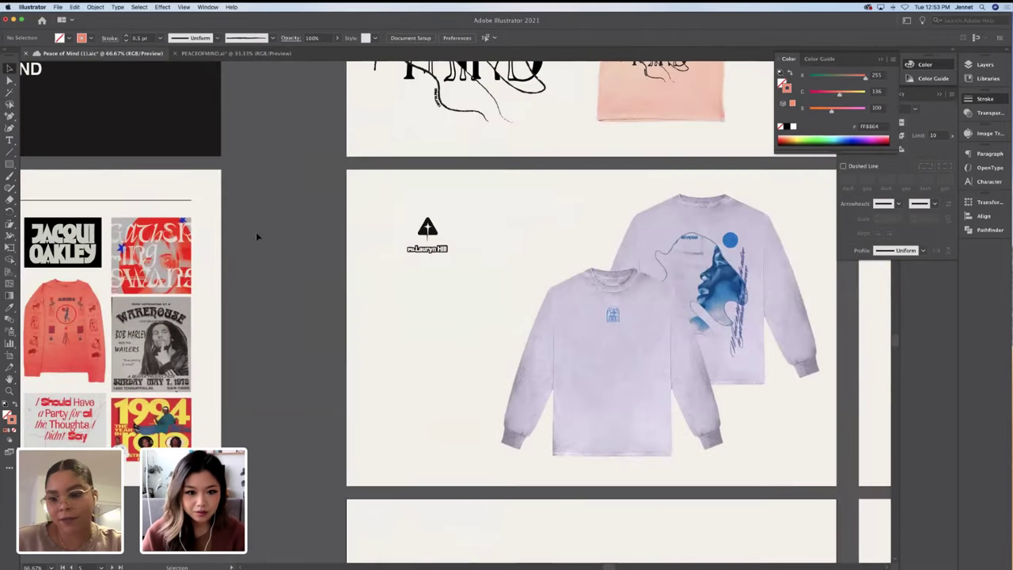
pyautogui.hscroll(2, 328, 238)
pyautogui.scroll(-10, 463, 249)
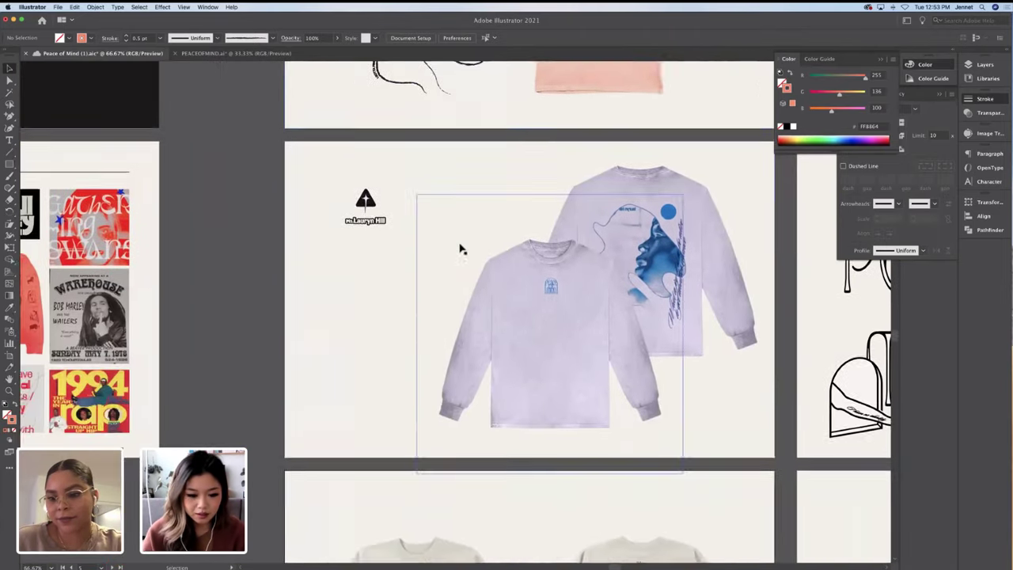
pyautogui.hscroll(-1, 461, 250)
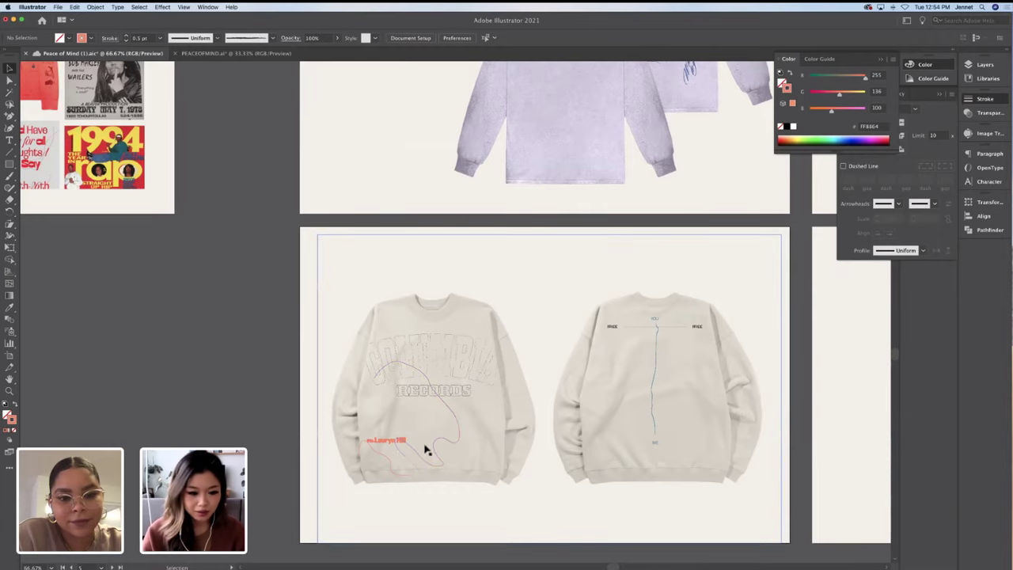
pyautogui.click(387, 458)
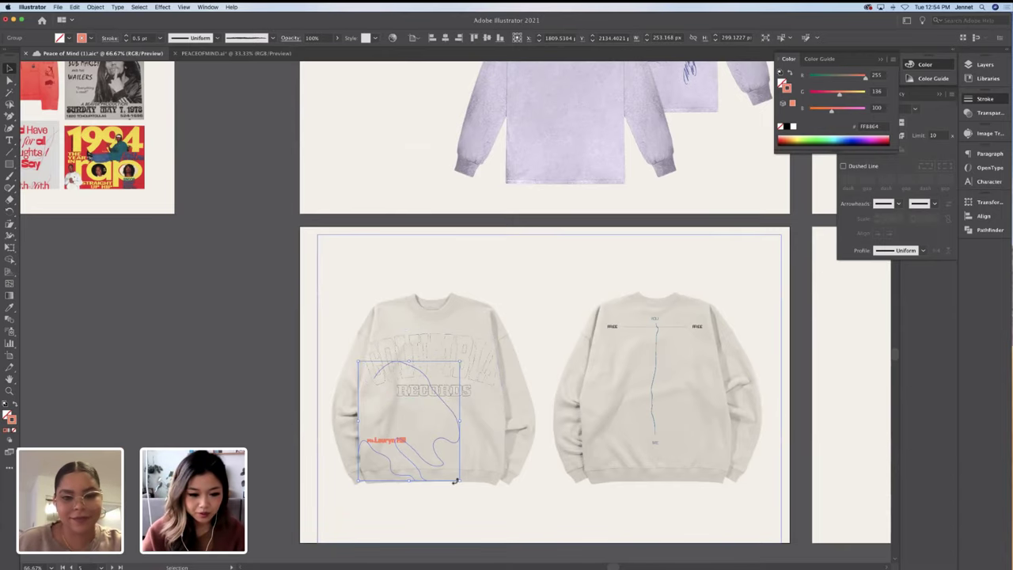
pyautogui.moveTo(459, 480); pyautogui.dragTo(452, 470)
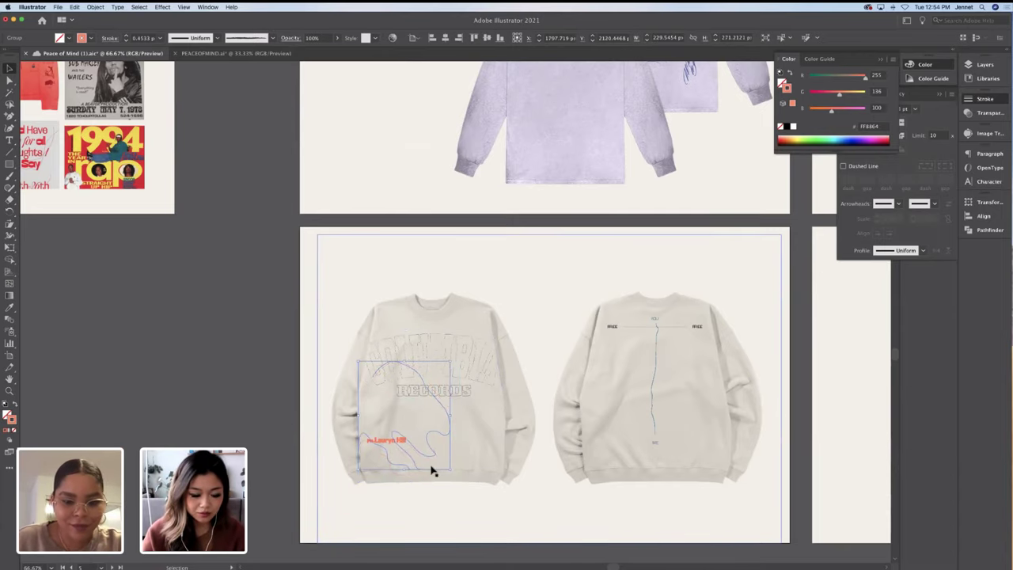
pyautogui.click(220, 403)
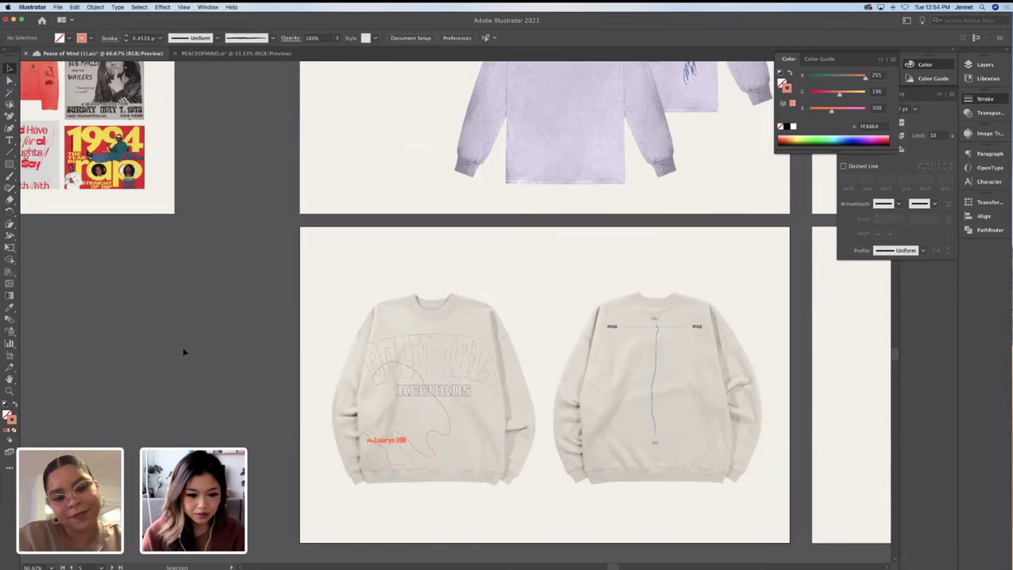
# Save the document
pyautogui.scroll(-2, 182, 351)
pyautogui.press('super+s')
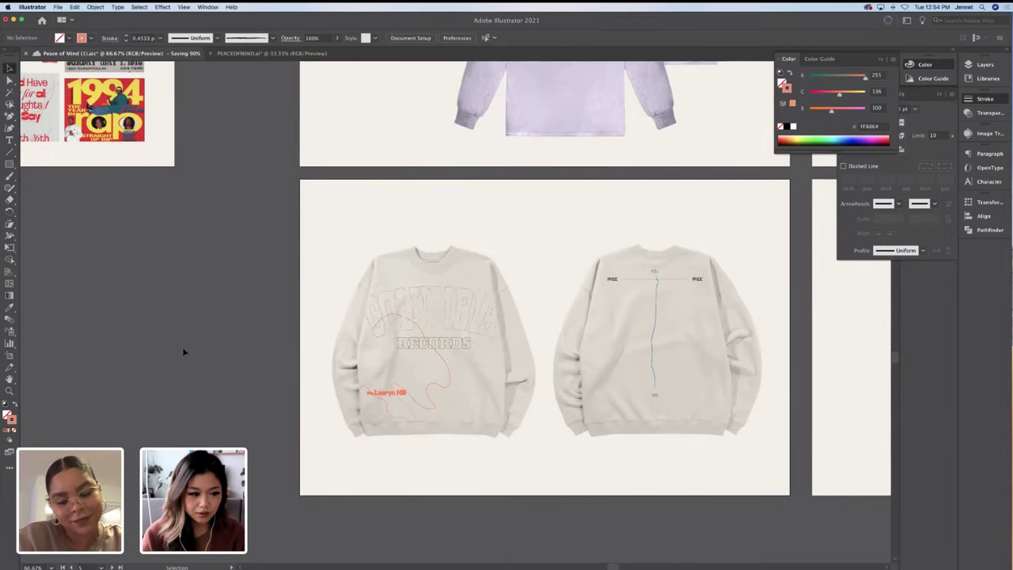
pyautogui.scroll(-1, 183, 351)
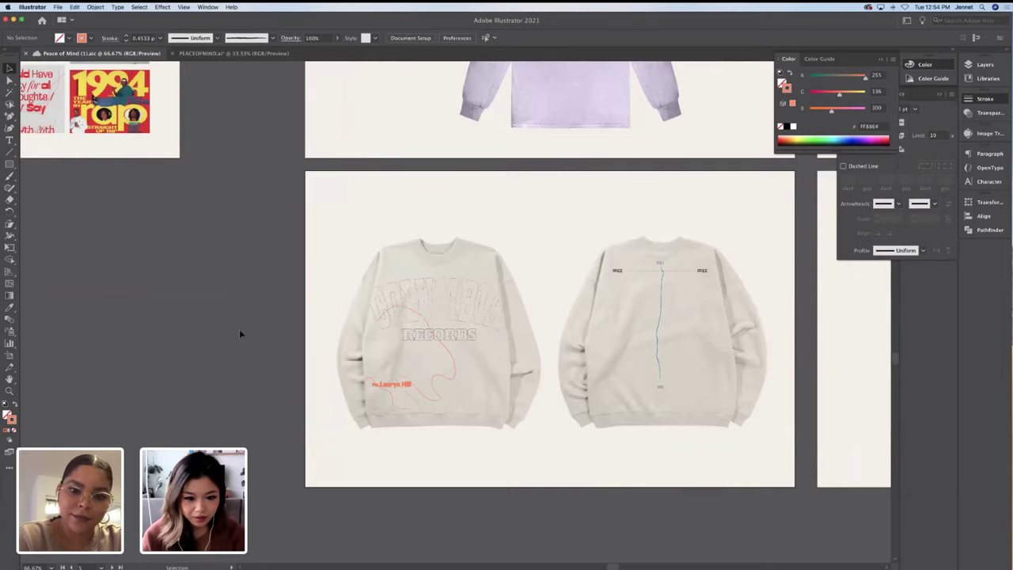
# Drag the squiggle's lower end anchor left so it sweeps under the Ms. Lauryn Hill text
pyautogui.press('a')
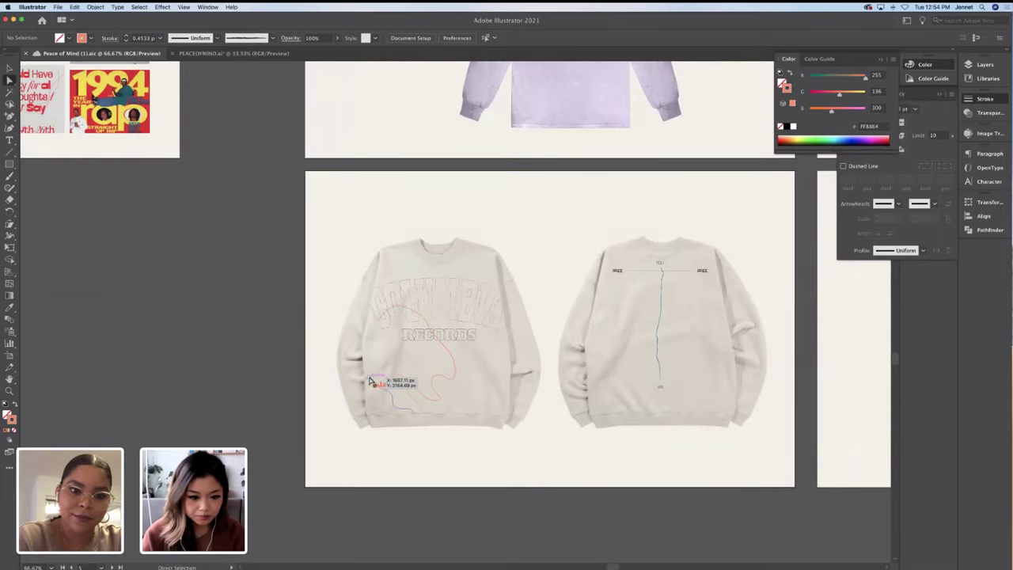
pyautogui.click(363, 373)
pyautogui.press('+')
pyautogui.press('super+equal')
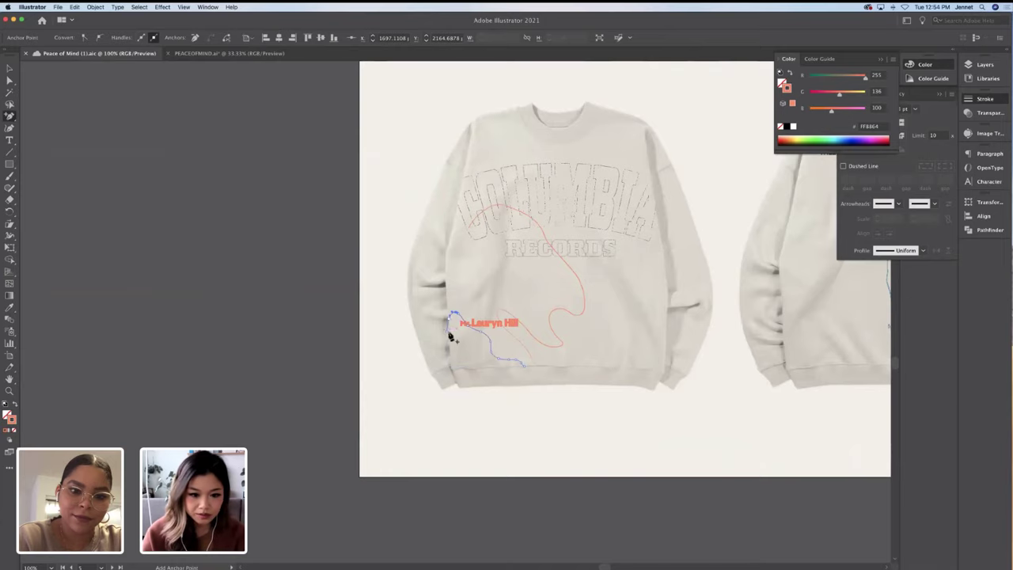
pyautogui.press('a')
pyautogui.click(448, 337)
pyautogui.press('v')
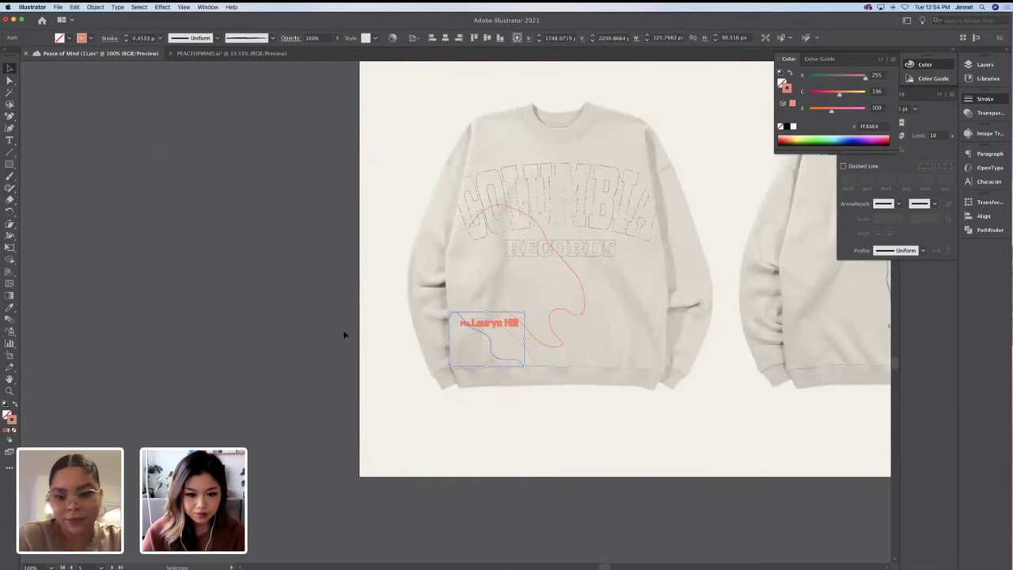
pyautogui.click(343, 330)
pyautogui.hscroll(3, 343, 329)
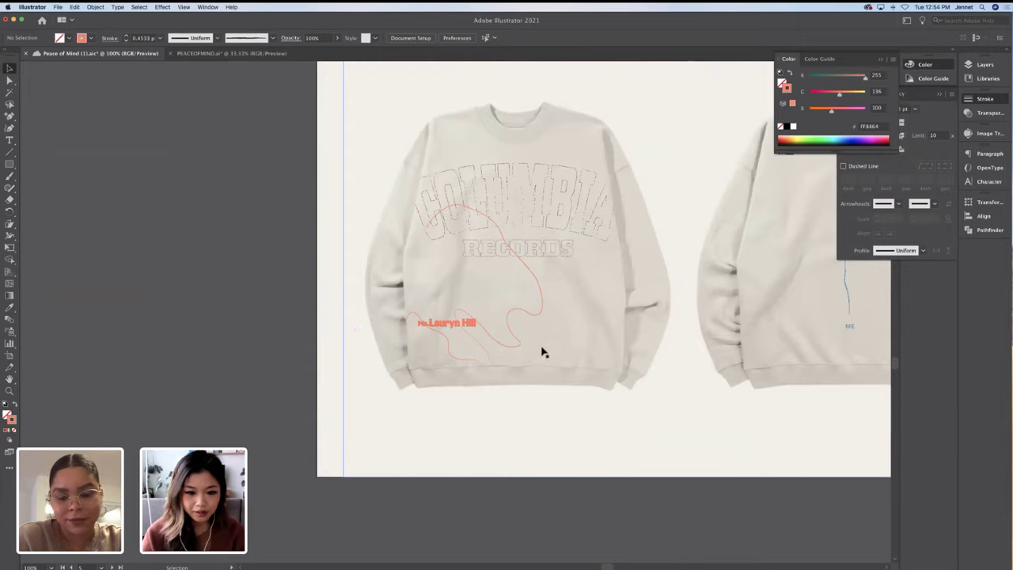
pyautogui.moveTo(521, 348); pyautogui.dragTo(451, 344)
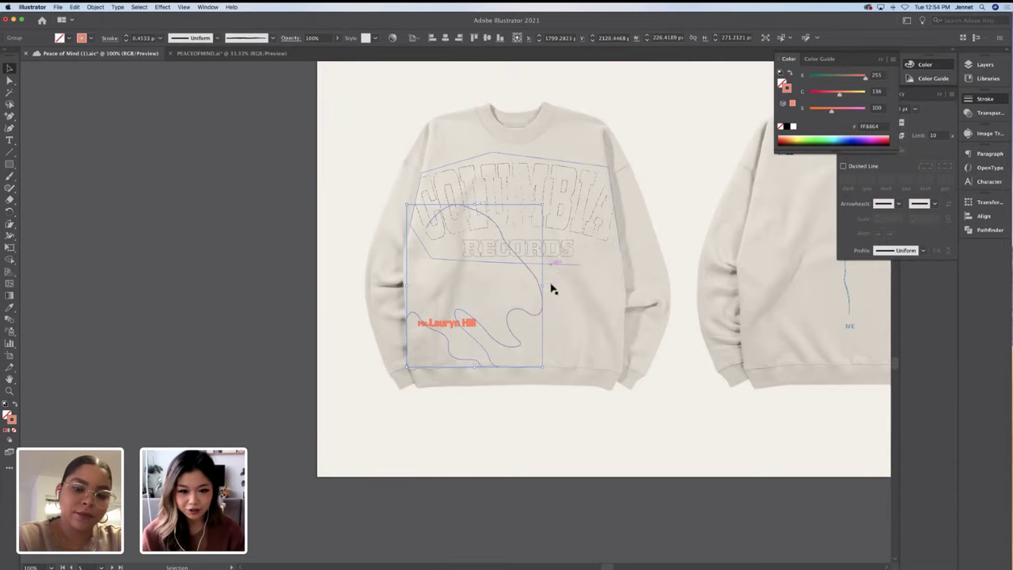
# Undo an accidental enlargement of the squiggle and review the sweatshirt front
pyautogui.moveTo(543, 369); pyautogui.dragTo(559, 384)
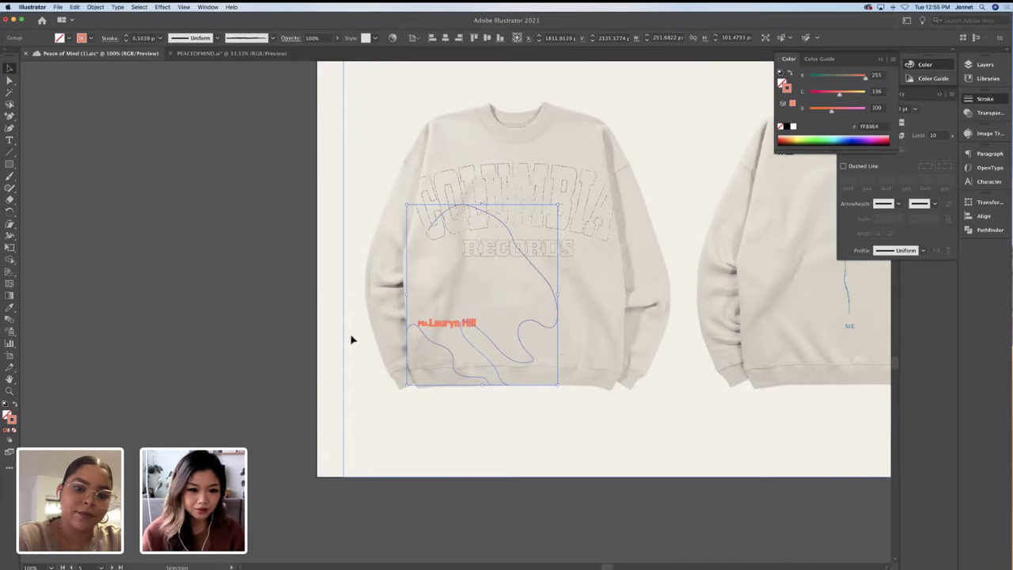
pyautogui.press('super+d')
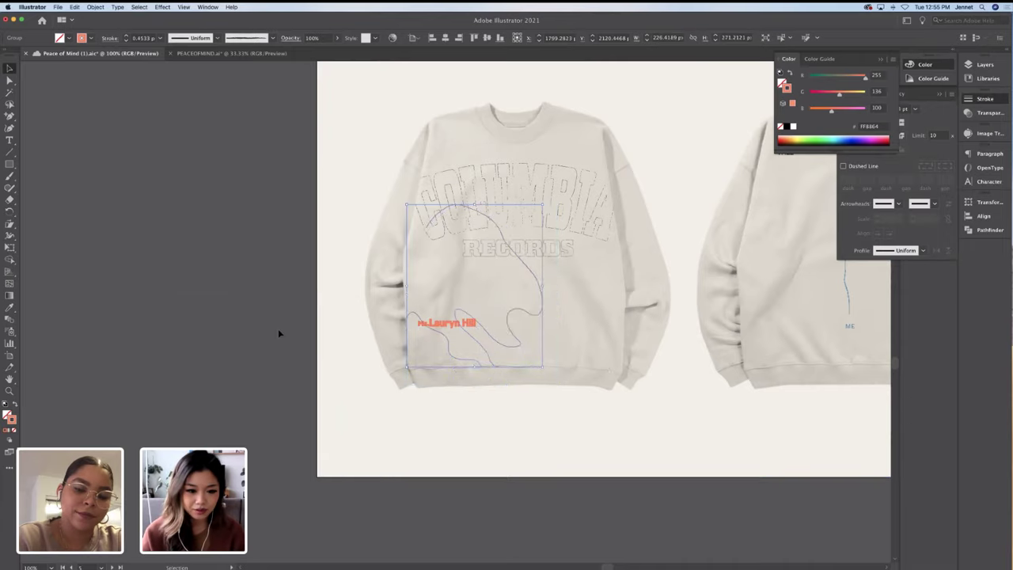
pyautogui.click(278, 331)
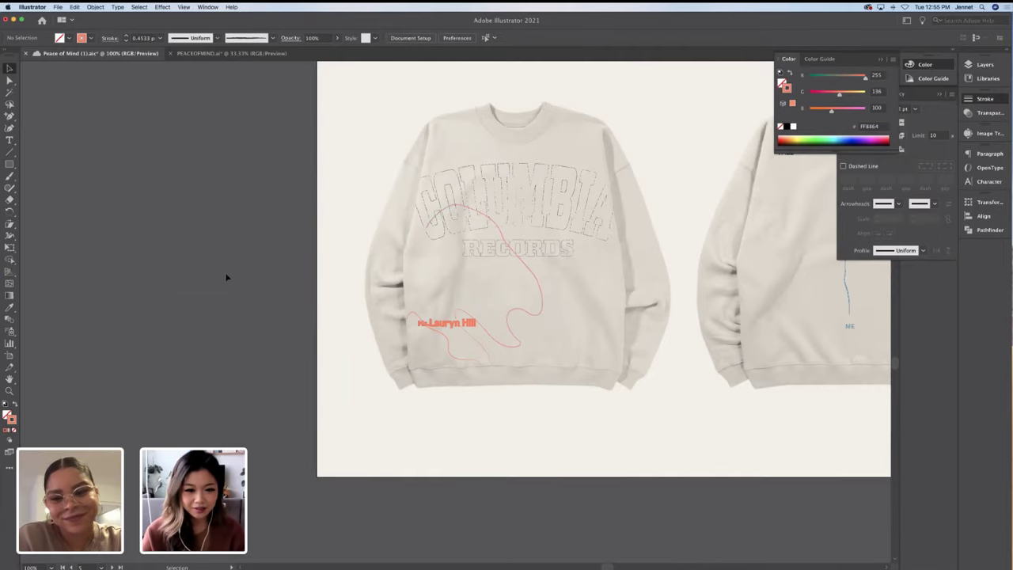
pyautogui.hscroll(2, 226, 277)
pyautogui.scroll(2, 225, 277)
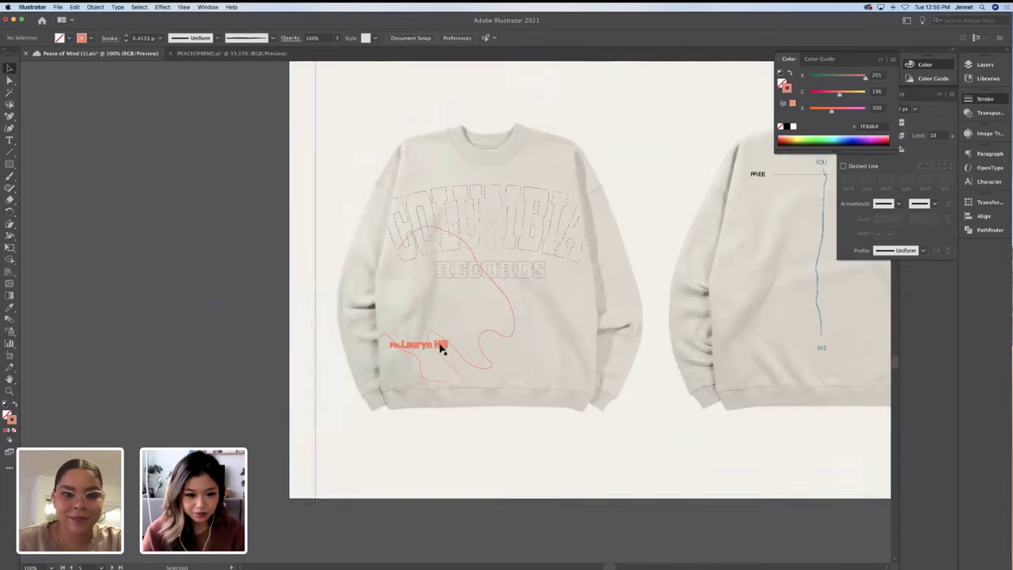
pyautogui.press('super+minus')
pyautogui.press('super+minus')
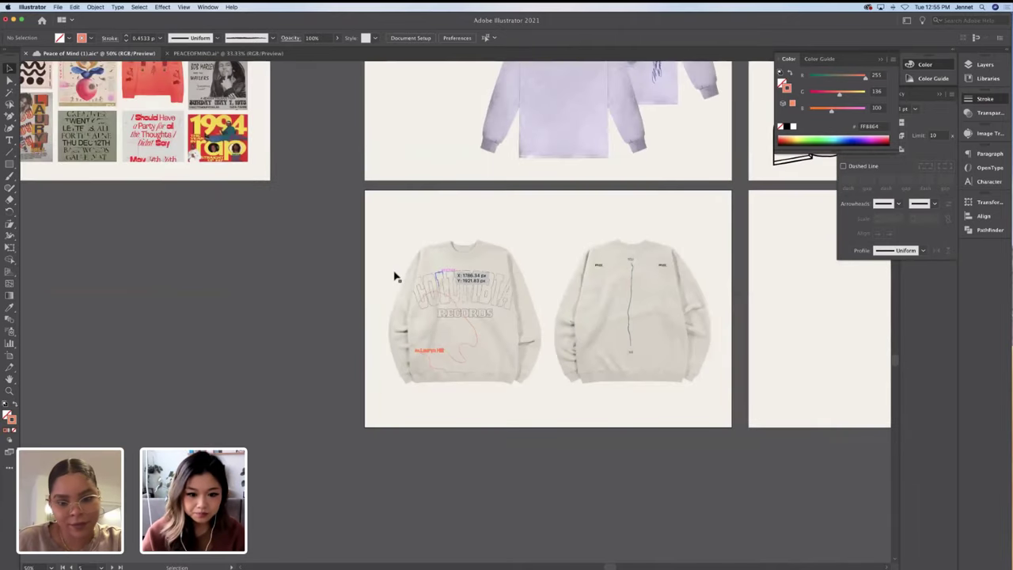
pyautogui.scroll(3, 400, 364)
pyautogui.scroll(-2, 485, 356)
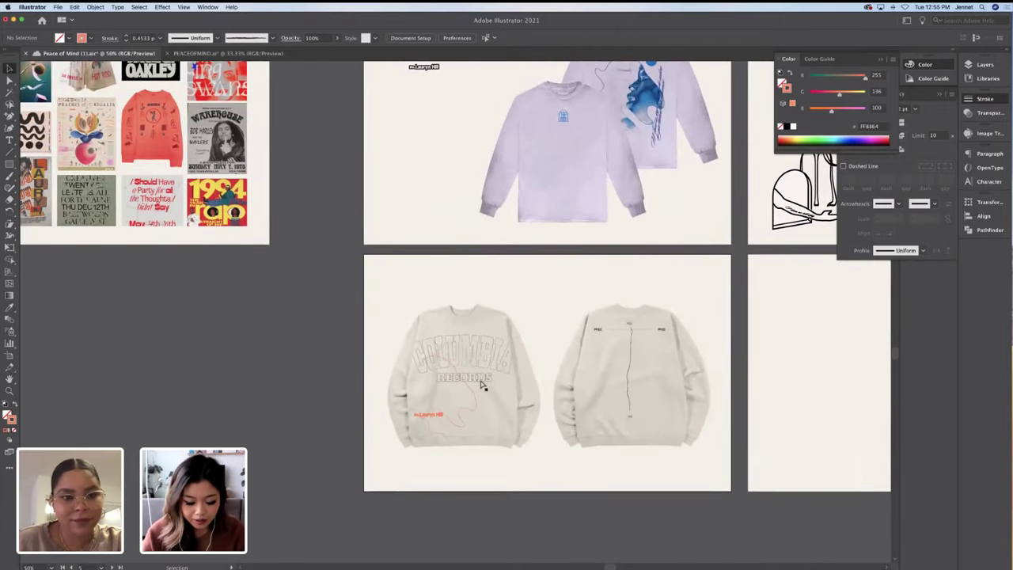
pyautogui.press('super+equal')
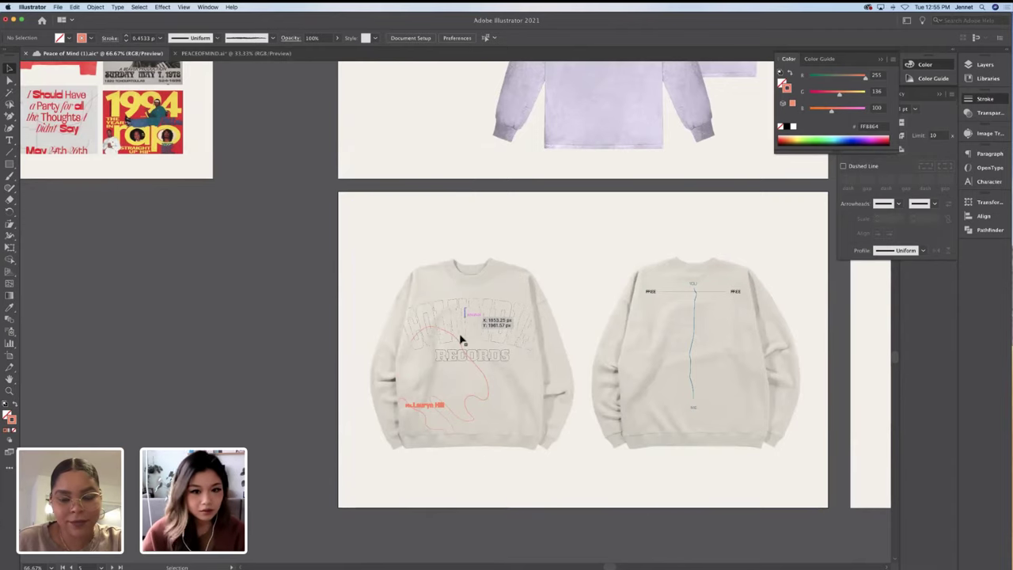
pyautogui.scroll(6, 459, 339)
# Paste the blue Peace of Mind logo from the long-sleeve tee onto the sweatshirt's lower right front
pyautogui.click(606, 180)
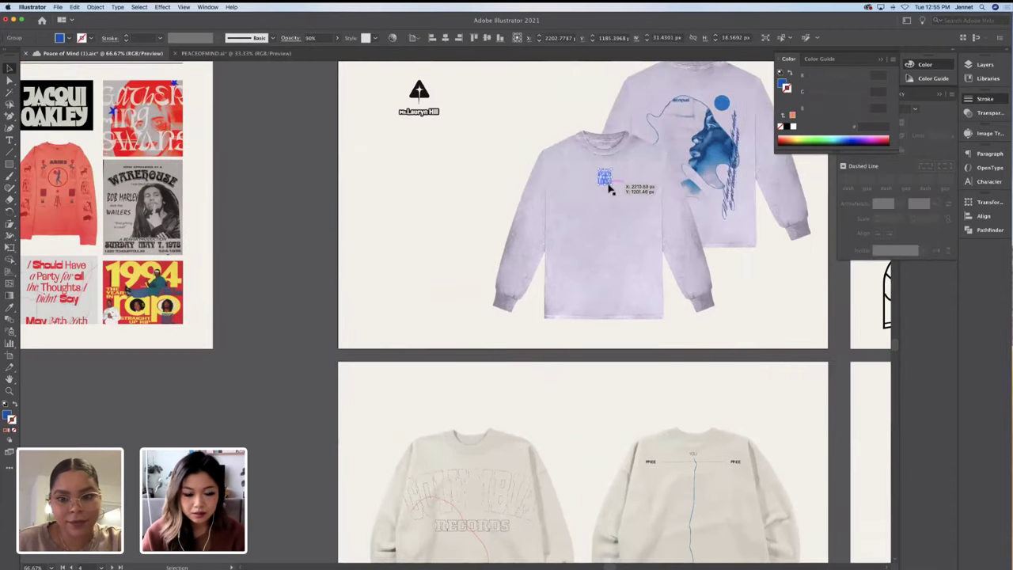
pyautogui.scroll(-10, 521, 281)
pyautogui.click(517, 319)
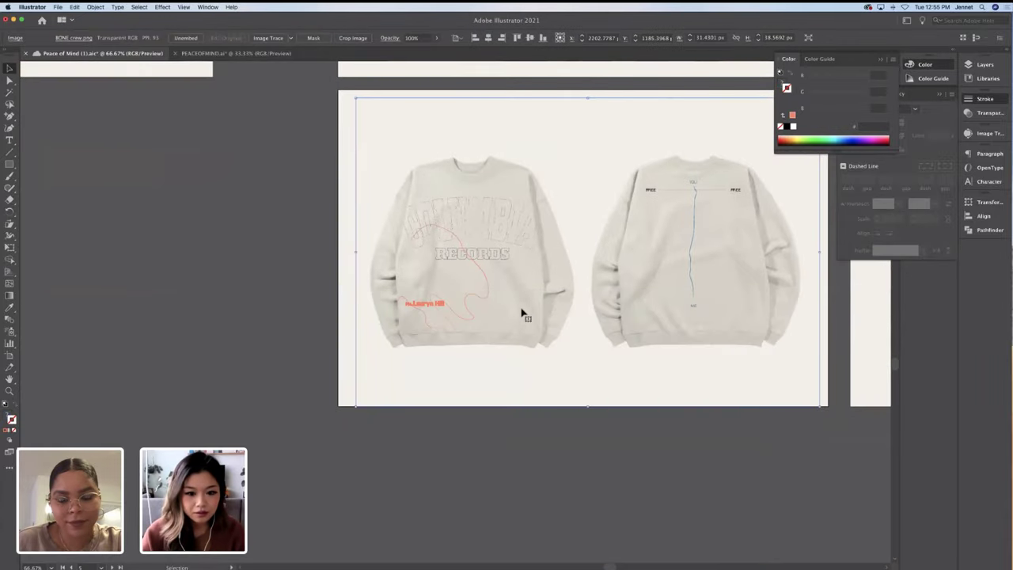
pyautogui.press('super+v')
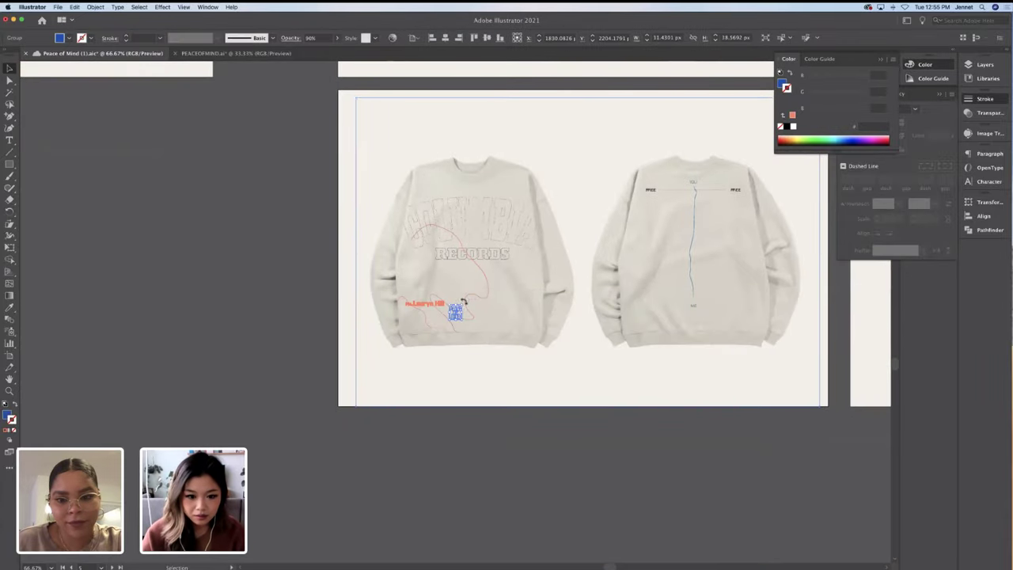
pyautogui.moveTo(461, 310); pyautogui.dragTo(512, 304)
pyautogui.moveTo(334, 26); pyautogui.dragTo(342, 26)
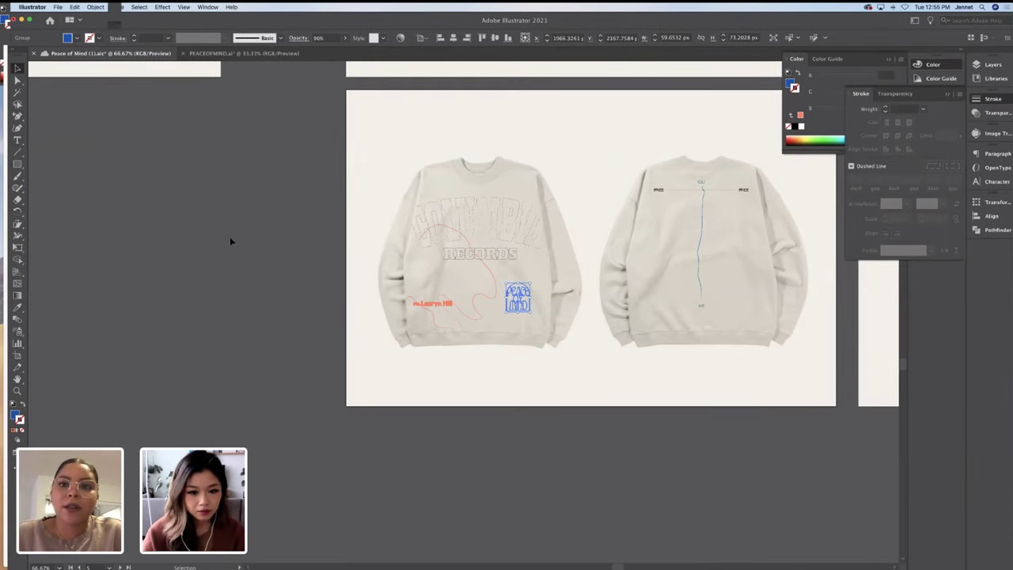
pyautogui.scroll(5, 230, 242)
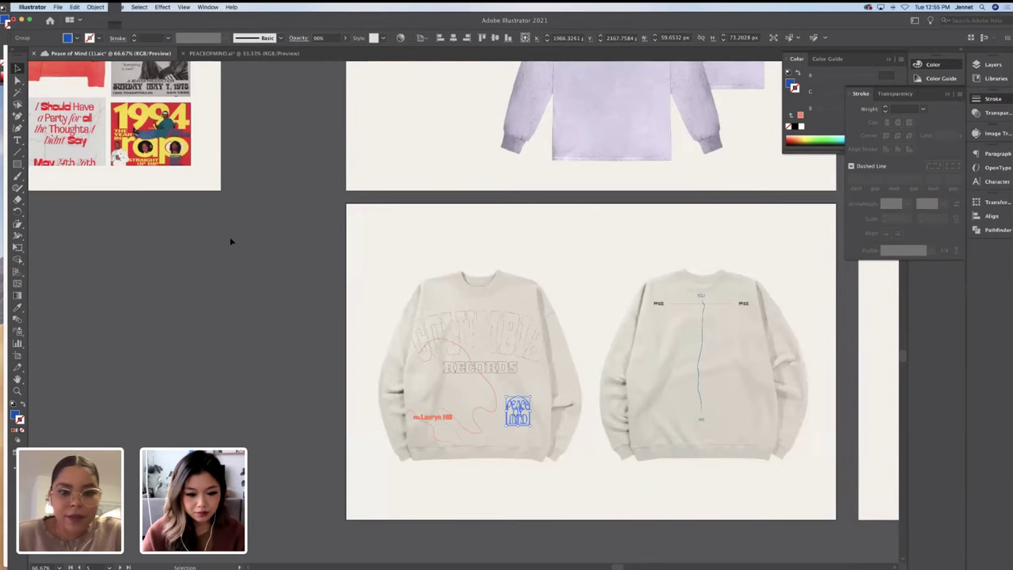
pyautogui.scroll(8, 320, 158)
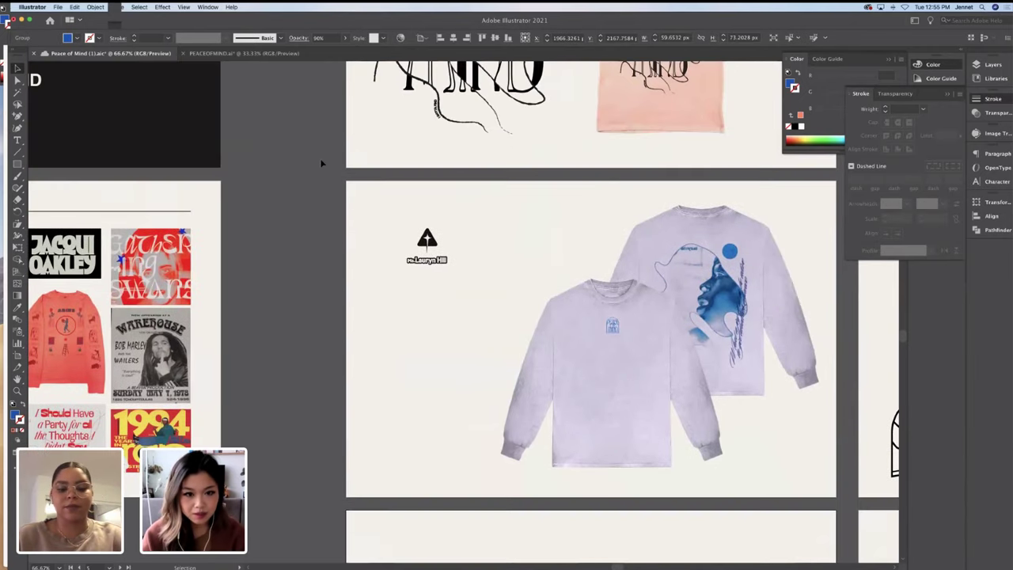
pyautogui.scroll(3, 320, 159)
pyautogui.scroll(-12, 320, 158)
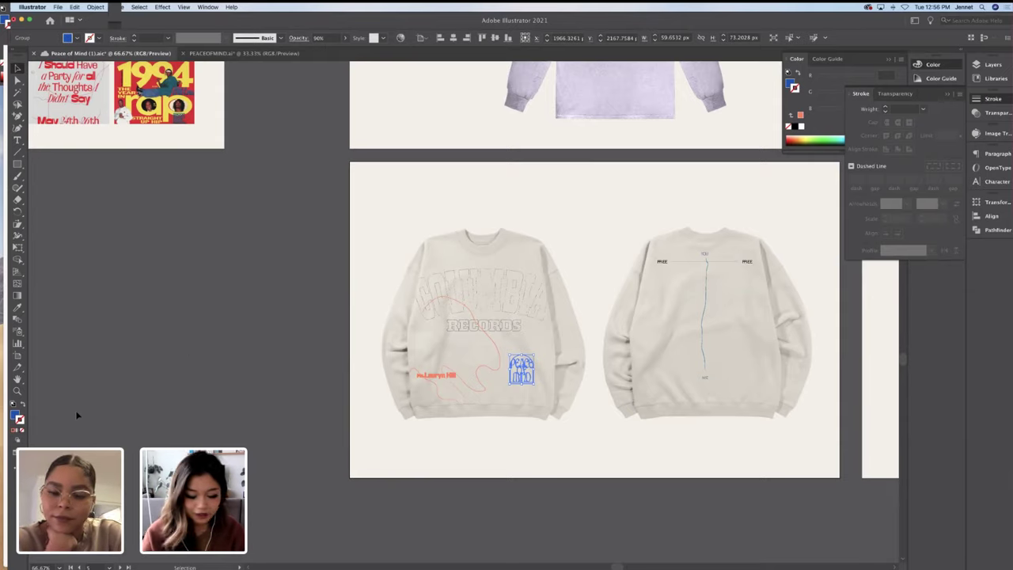
# Recolour the Peace of Mind logo coral by sampling the Ms. Lauryn Hill text with the Eyedropper
pyautogui.press('i')
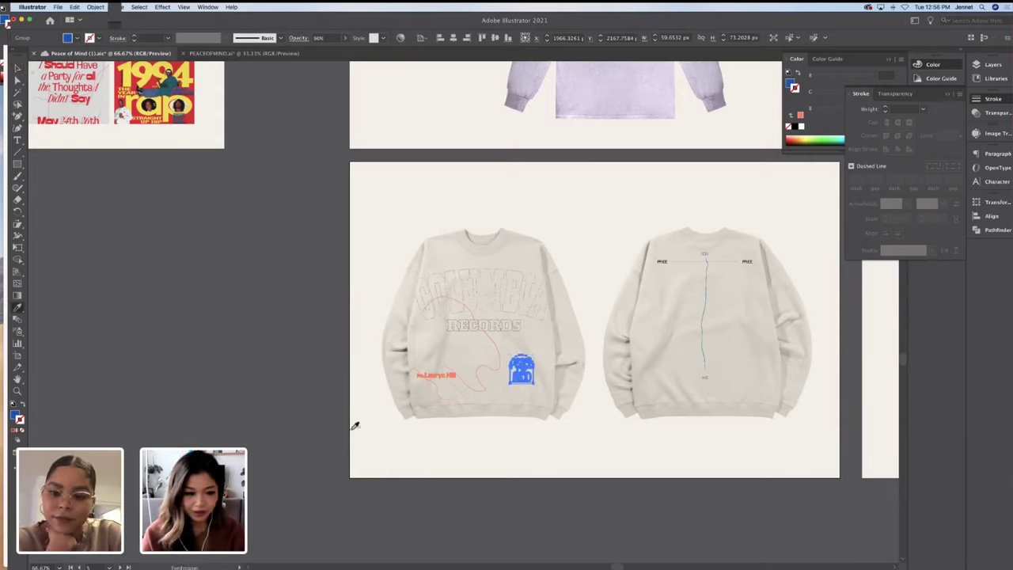
pyautogui.click(442, 369)
pyautogui.press('v')
pyautogui.click(295, 352)
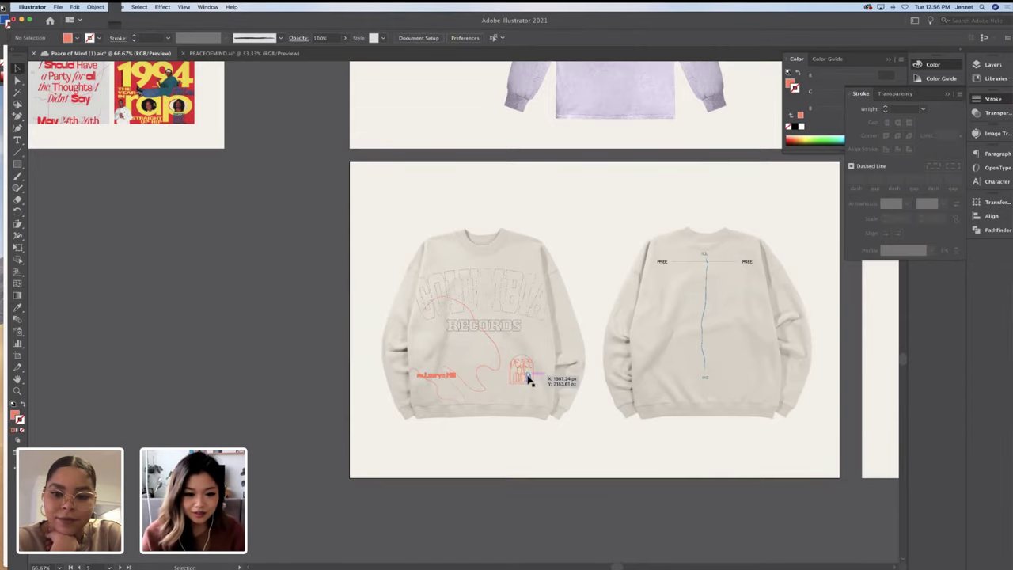
# Enlarge the coral logo slightly and move it a little lower and right
pyautogui.press('e')
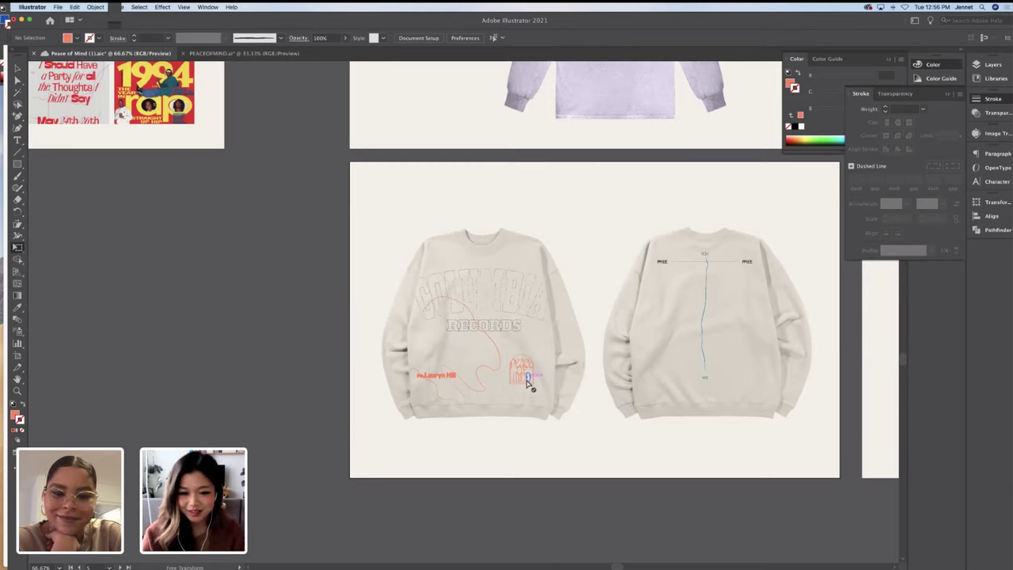
pyautogui.press('v')
pyautogui.click(529, 382)
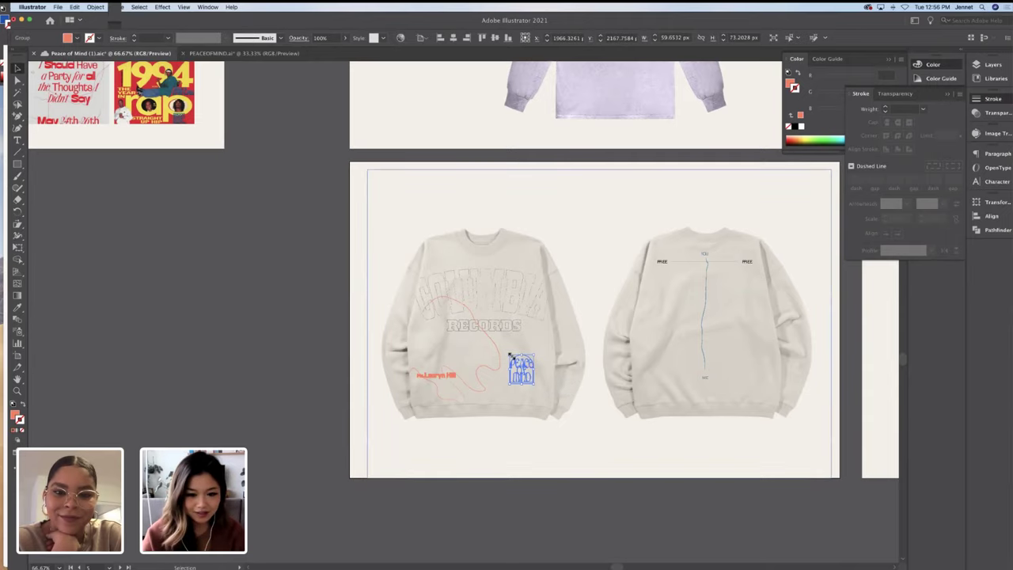
pyautogui.moveTo(511, 353); pyautogui.dragTo(506, 351)
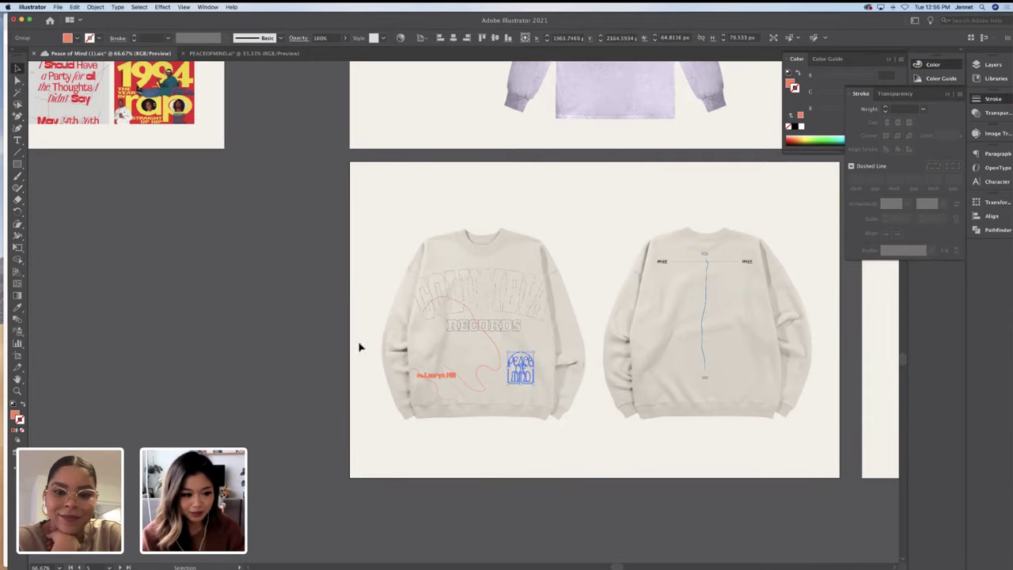
pyautogui.click(328, 344)
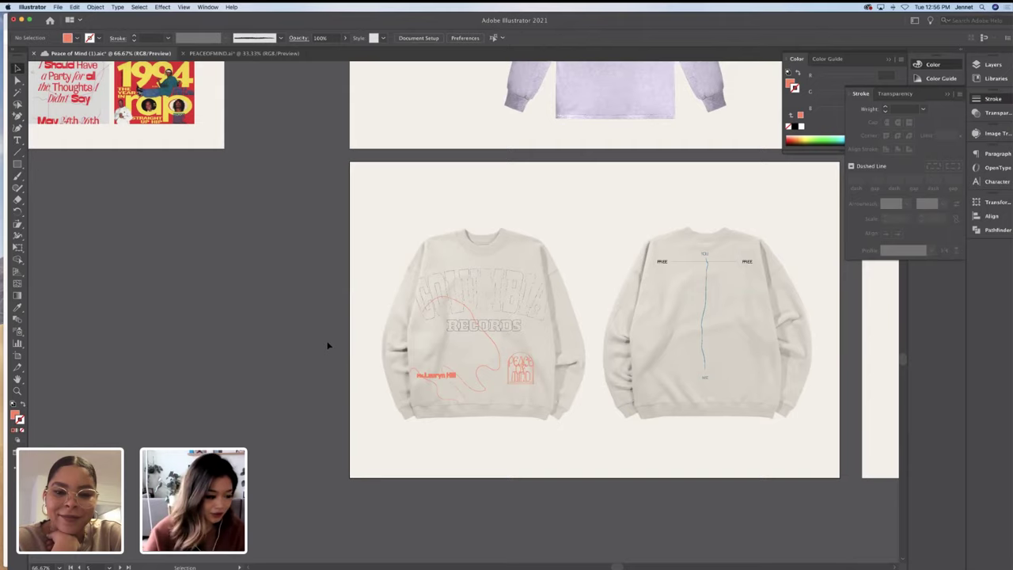
pyautogui.moveTo(521, 365); pyautogui.dragTo(525, 377)
pyautogui.click(292, 360)
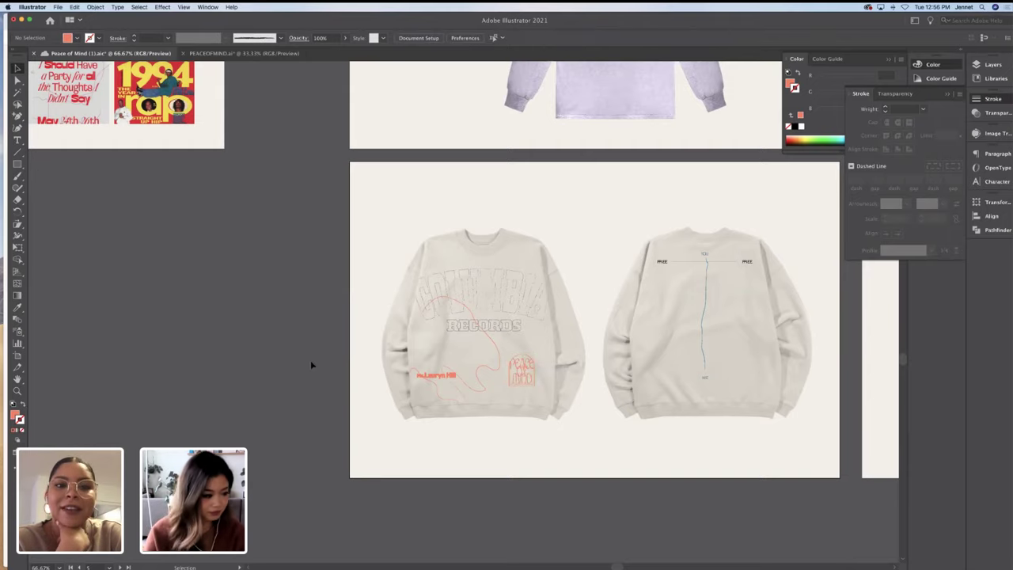
# Draw a long thin rectangle across the lower half of the Peace of Mind logo
pyautogui.press('super+1')
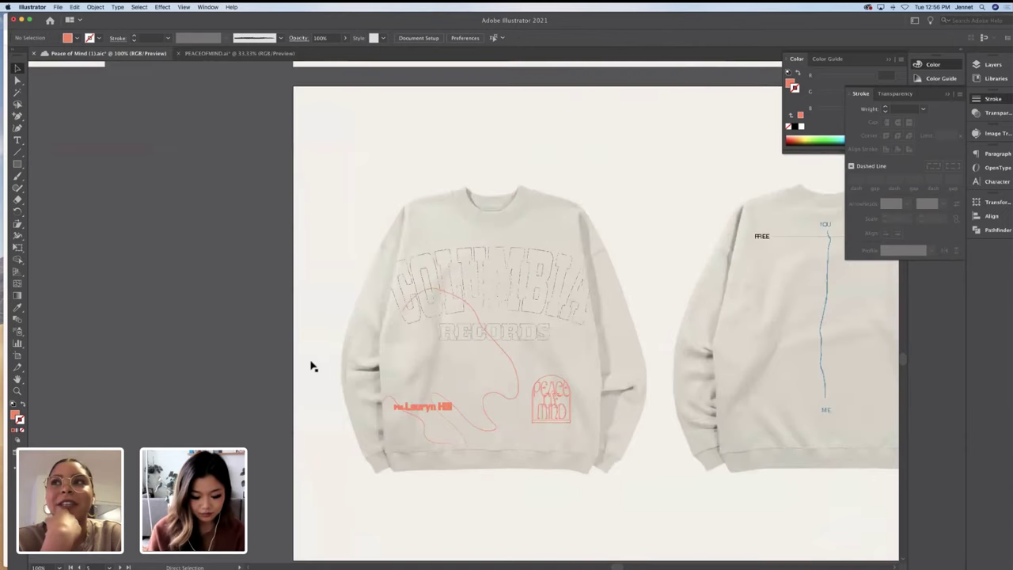
pyautogui.press('super+equal')
pyautogui.press('m')
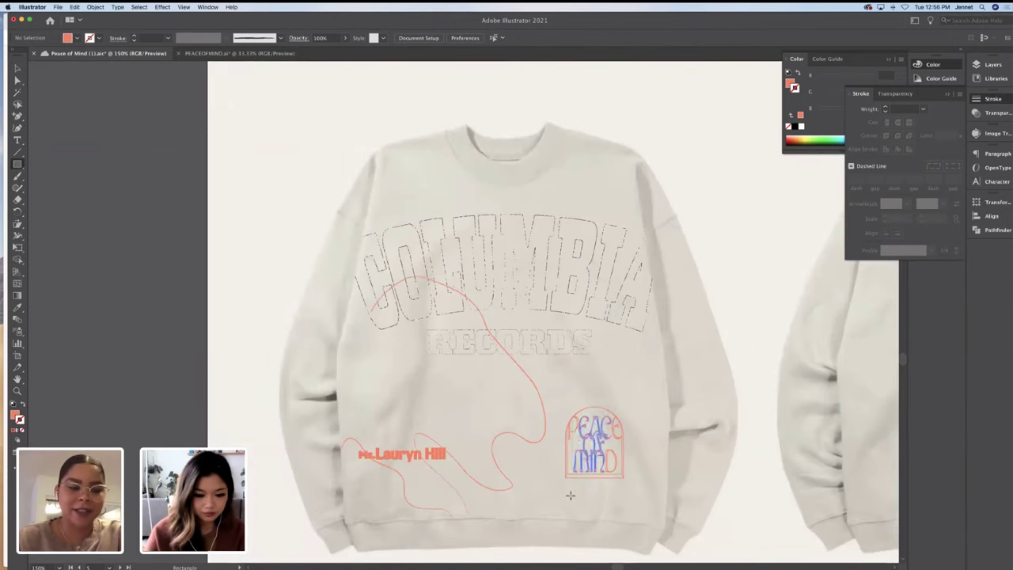
pyautogui.moveTo(532, 452); pyautogui.dragTo(656, 457)
pyautogui.press('v')
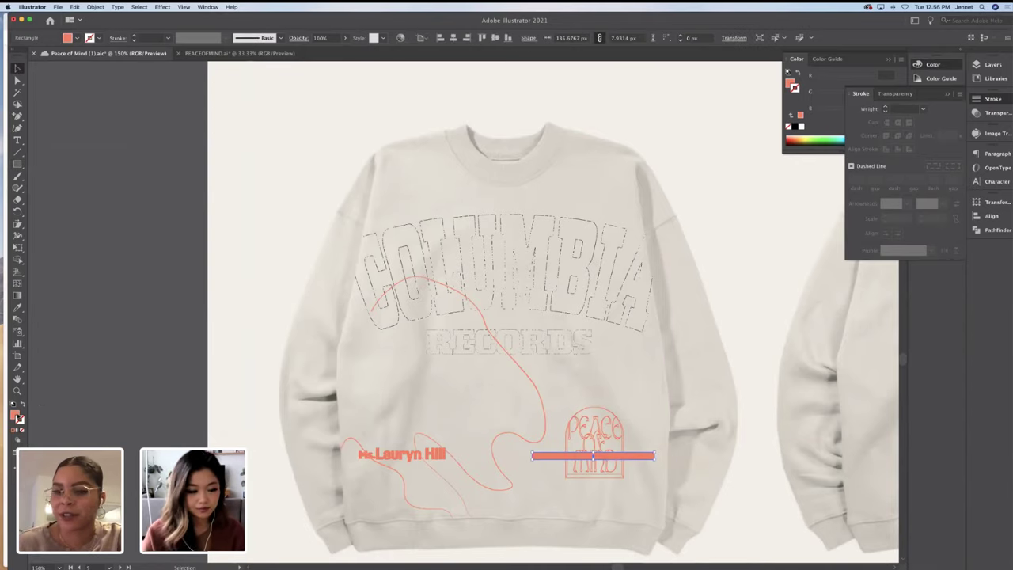
# Give the bar no fill and a near-black 020202 outline at 0.5 pt
pyautogui.click(22, 405)
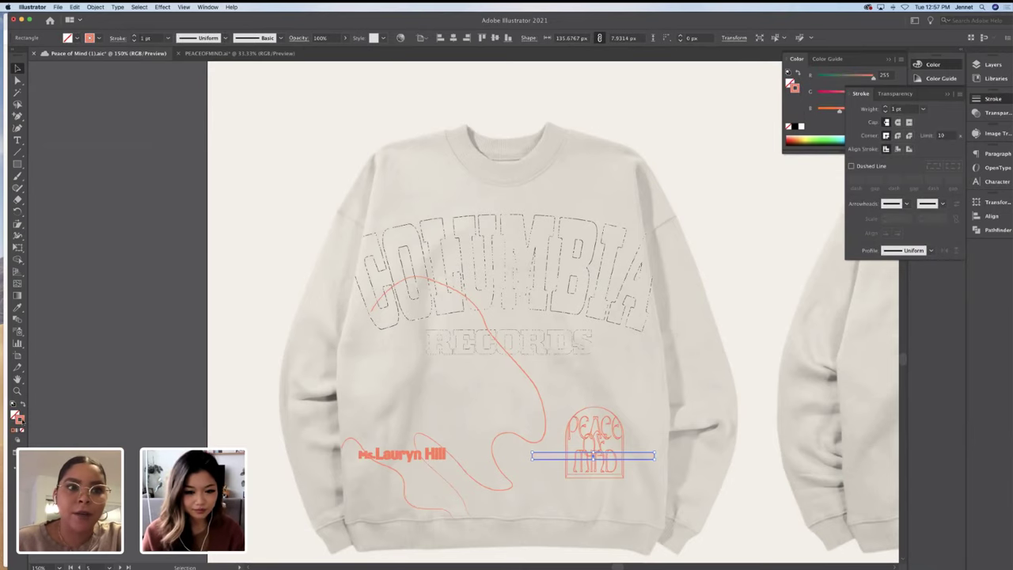
pyautogui.doubleClick(22, 420)
pyautogui.click(422, 338)
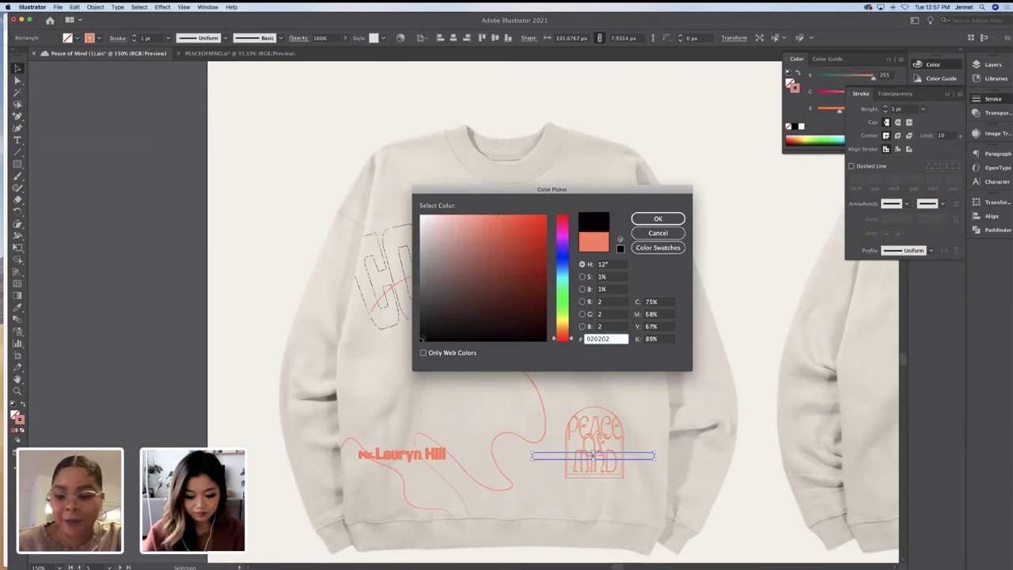
pyautogui.press('Return')
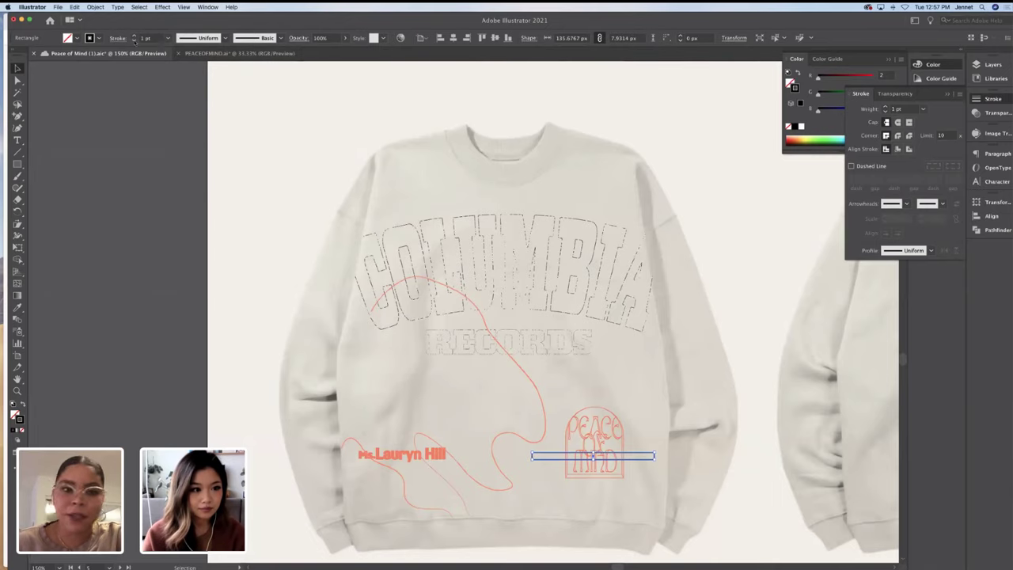
pyautogui.click(135, 41)
pyautogui.click(151, 238)
# Delete the bar's end segments, leaving two parallel lines through the logo
pyautogui.scroll(-3, 521, 371)
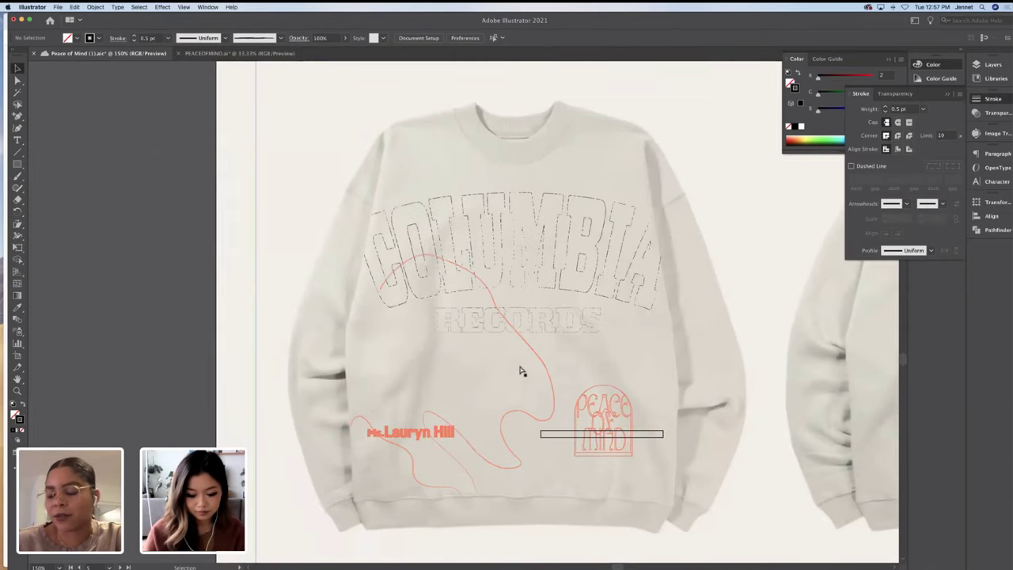
pyautogui.scroll(10, 521, 370)
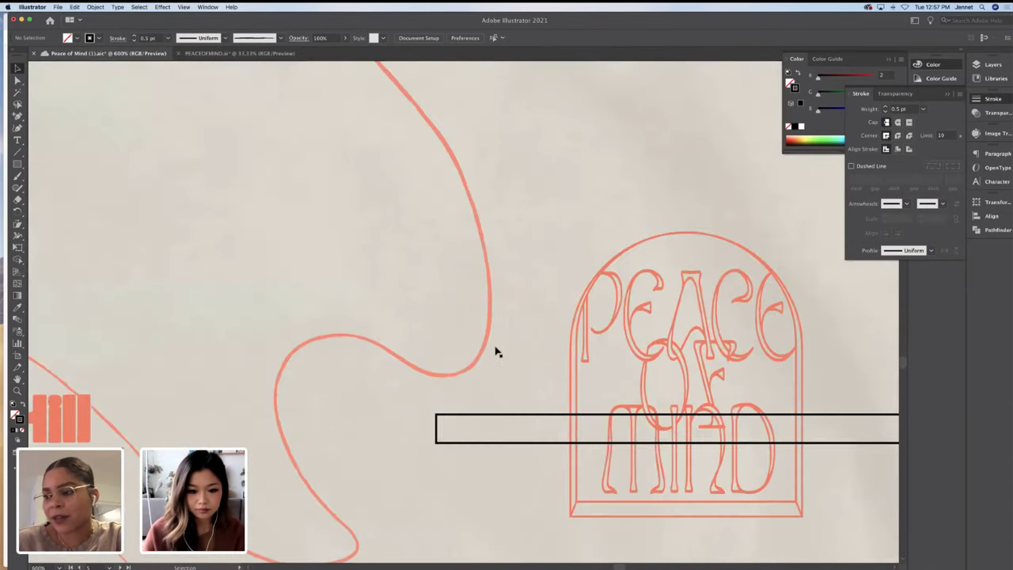
pyautogui.scroll(-2, 495, 352)
pyautogui.press('a')
pyautogui.click(438, 379)
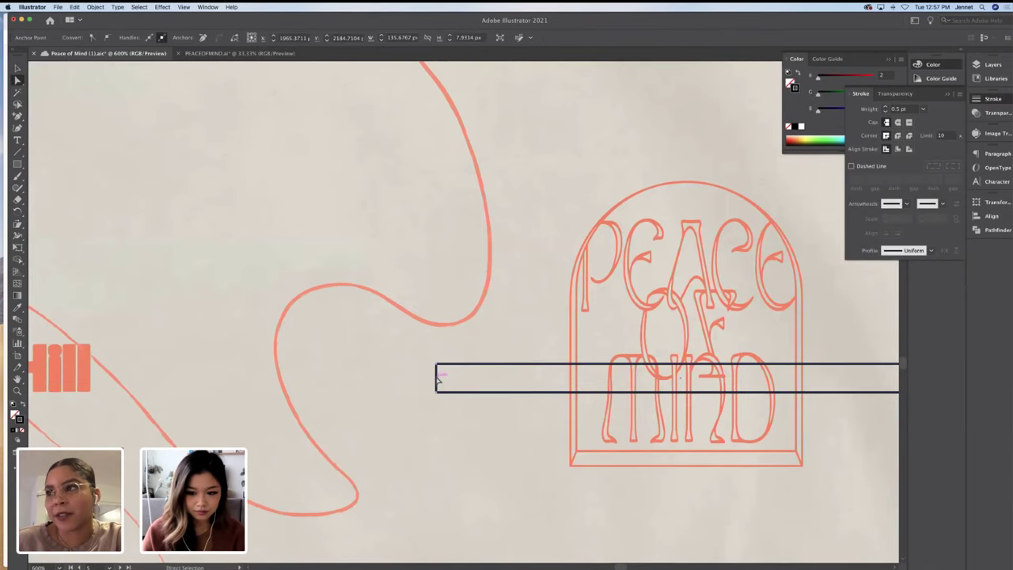
pyautogui.hscroll(5, 673, 383)
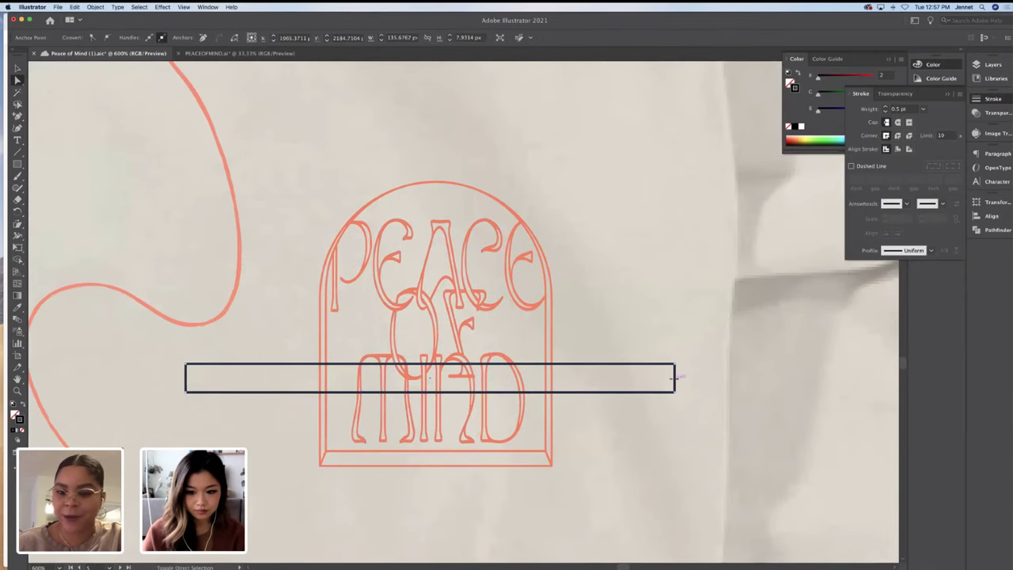
pyautogui.press('Delete')
pyautogui.press('v')
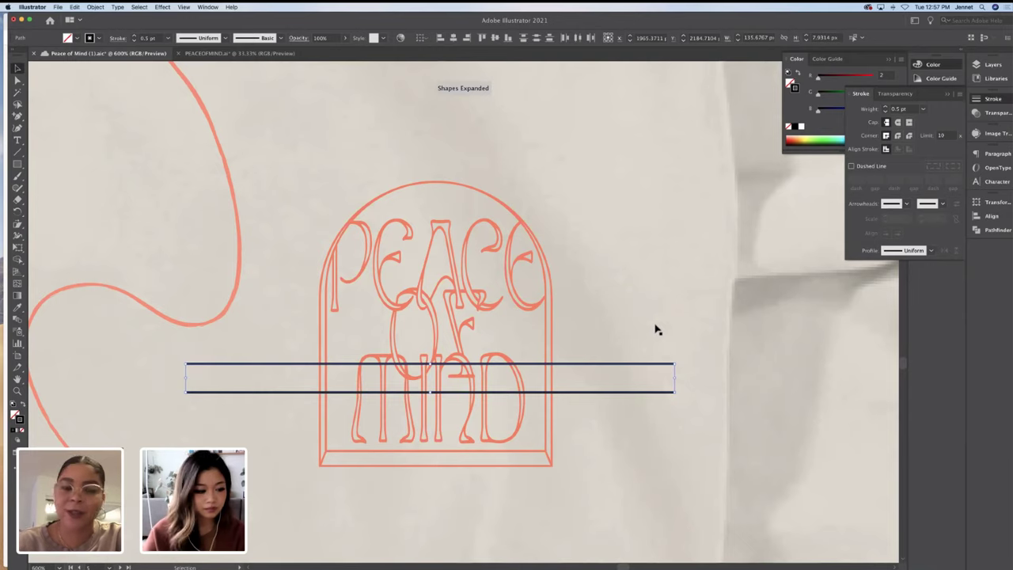
pyautogui.press('super+minus')
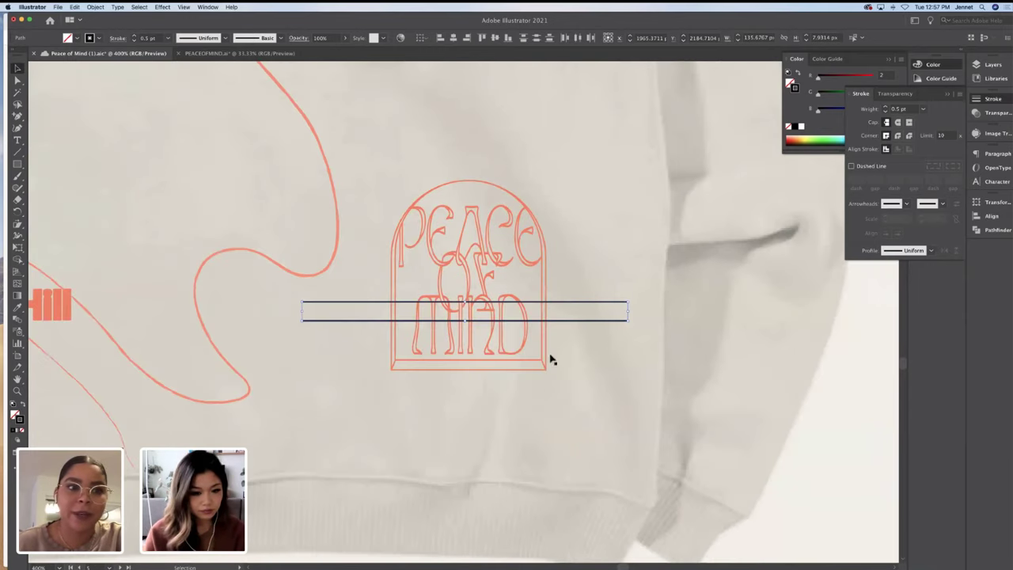
pyautogui.press('super+minus')
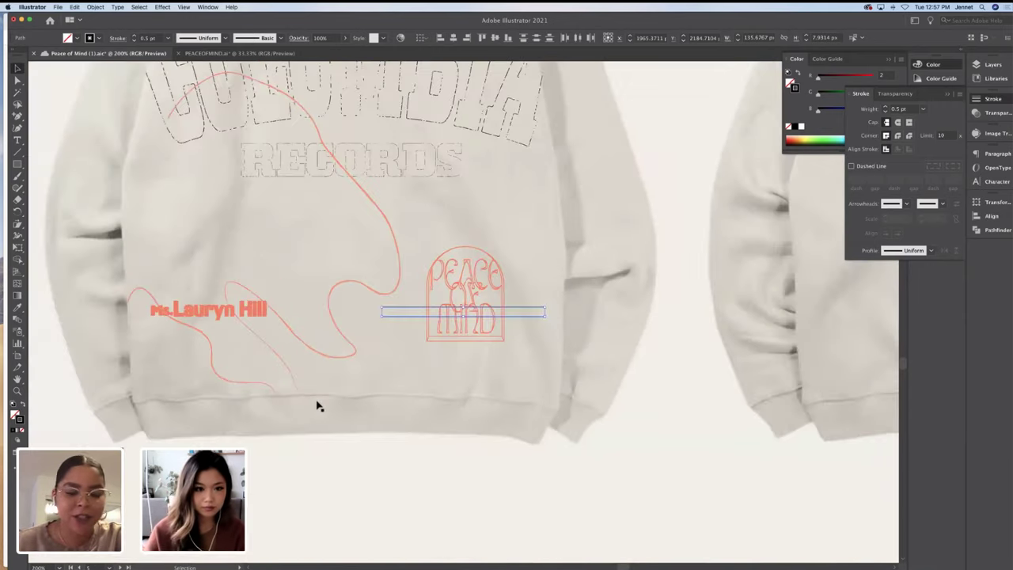
# Set the two remaining lines' stroke weight to 0.5 pt in the Stroke panel
pyautogui.press('a')
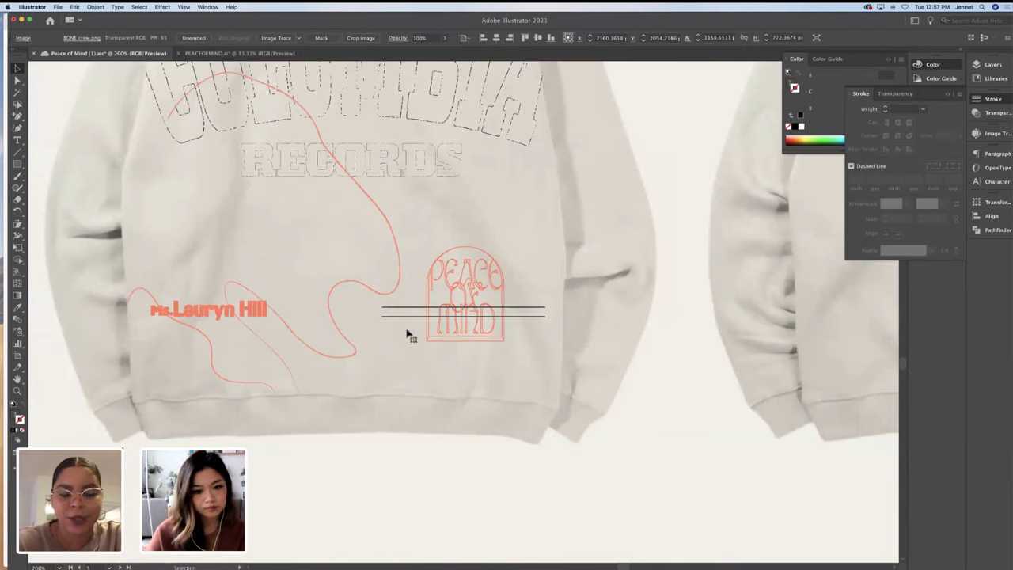
pyautogui.press('v')
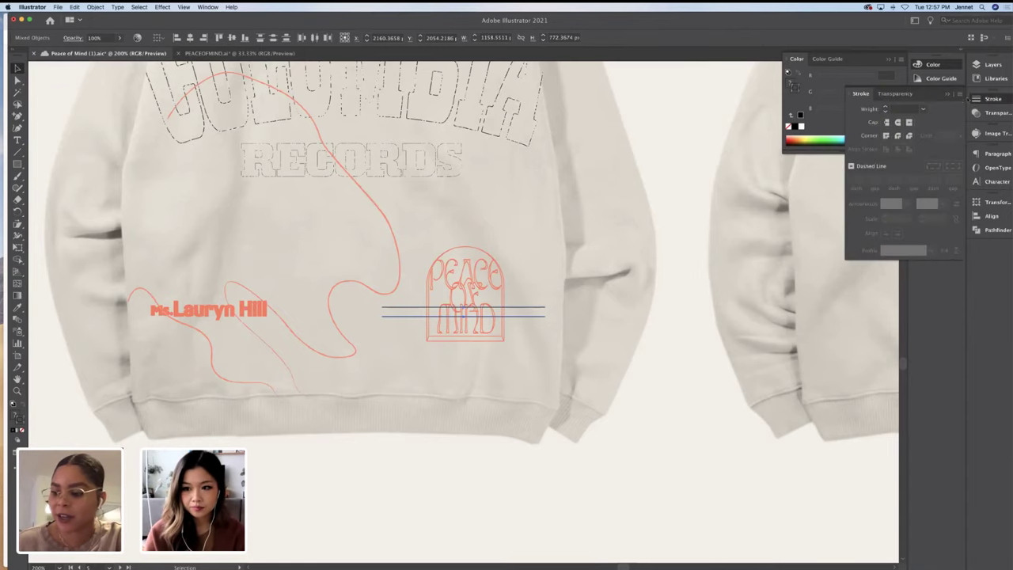
pyautogui.moveTo(990, 108); pyautogui.dragTo(991, 232)
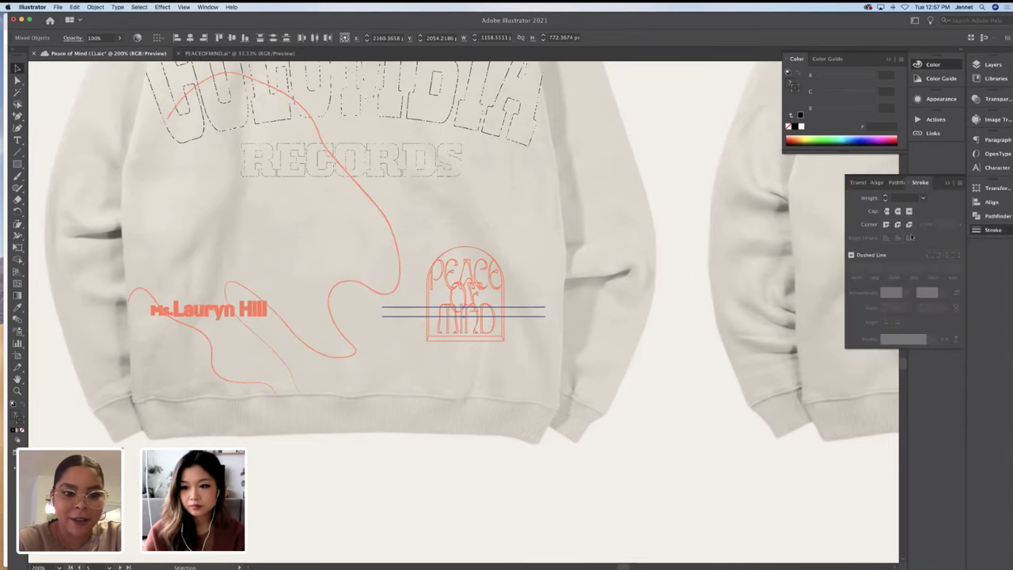
pyautogui.click(924, 198)
pyautogui.click(934, 224)
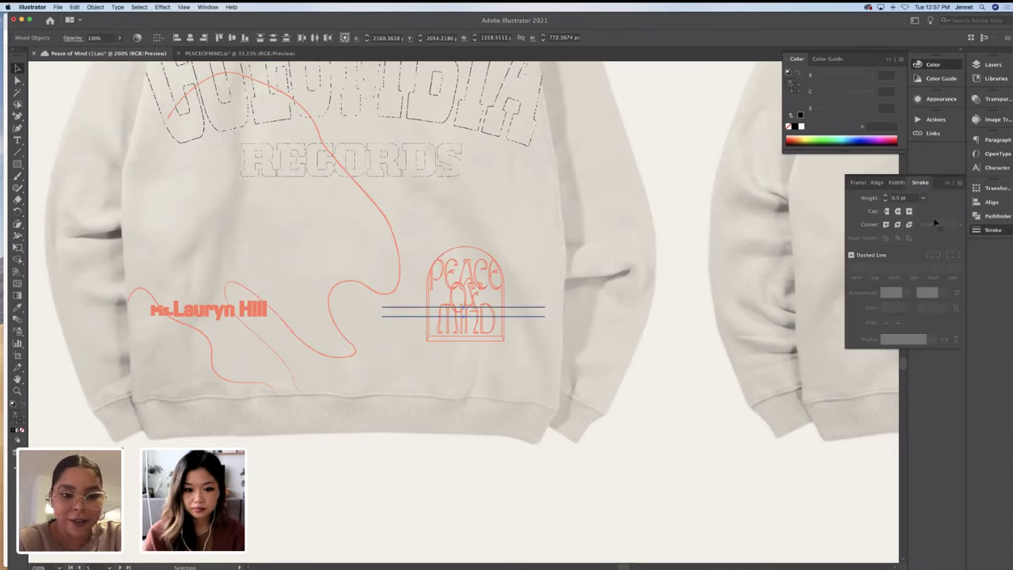
# Type 'track' right of the logo's arch and set it in the Minecraft font
pyautogui.press('t')
pyautogui.click(504, 262)
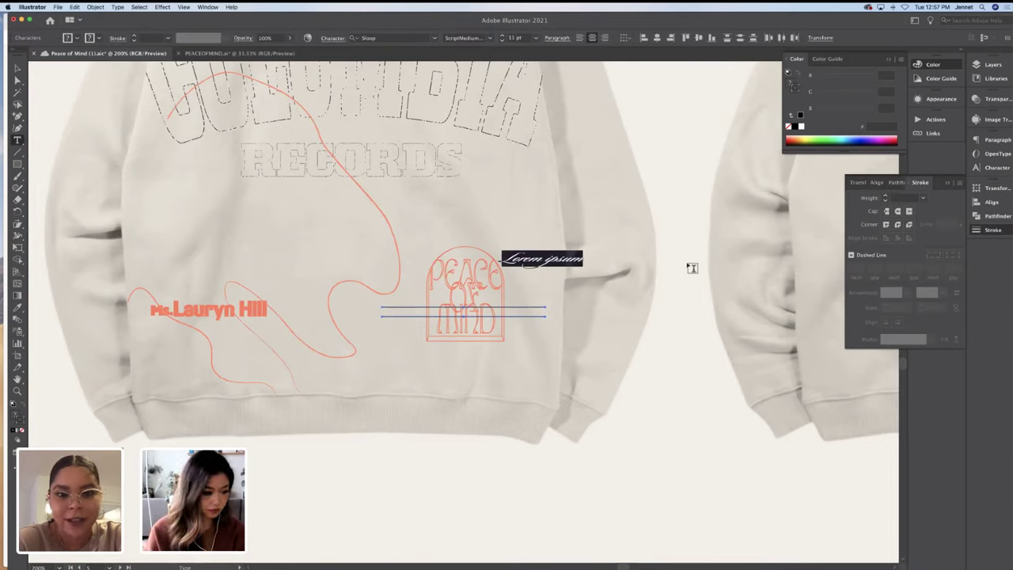
pyautogui.write('luck')
pyautogui.press('Escape')
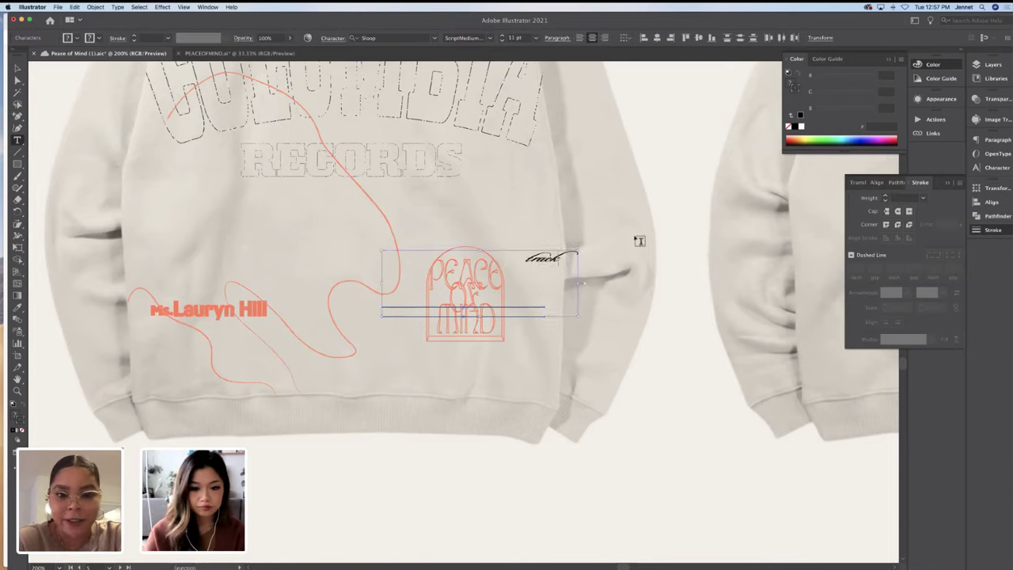
pyautogui.press('Return')
pyautogui.click(429, 40)
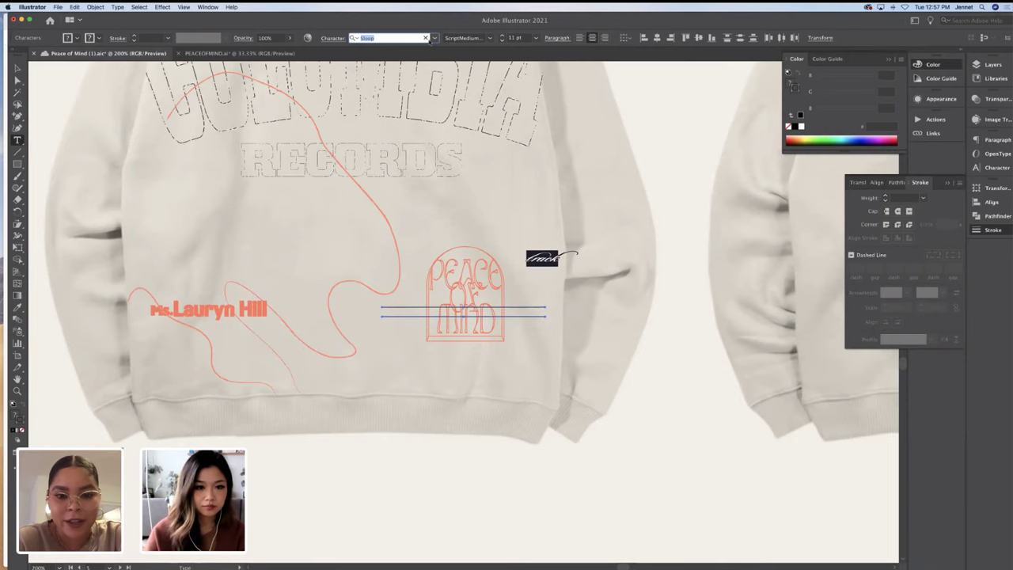
pyautogui.click(434, 39)
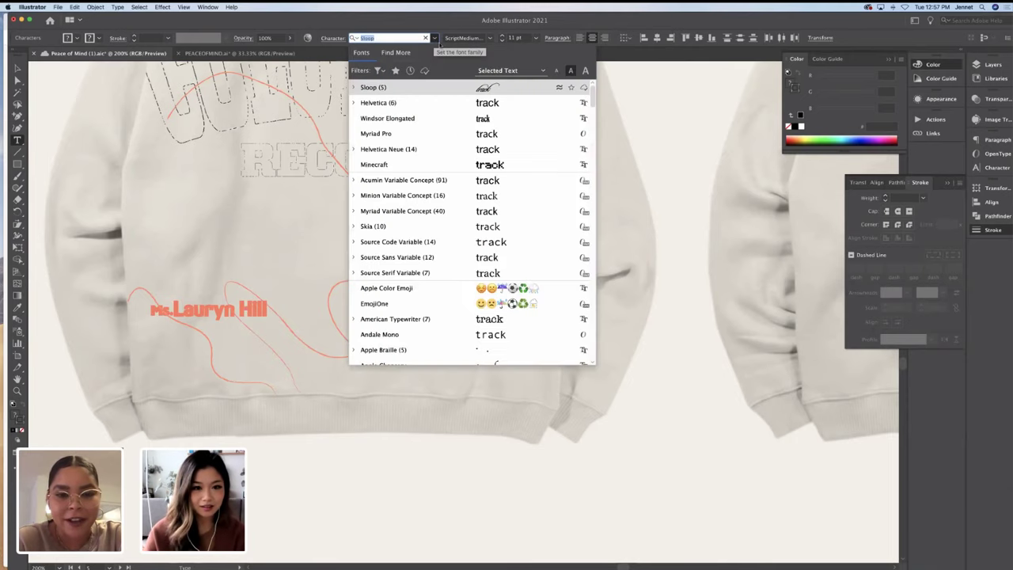
pyautogui.click(471, 164)
# Move the 'track' label onto the left end of the double line
pyautogui.press('Escape')
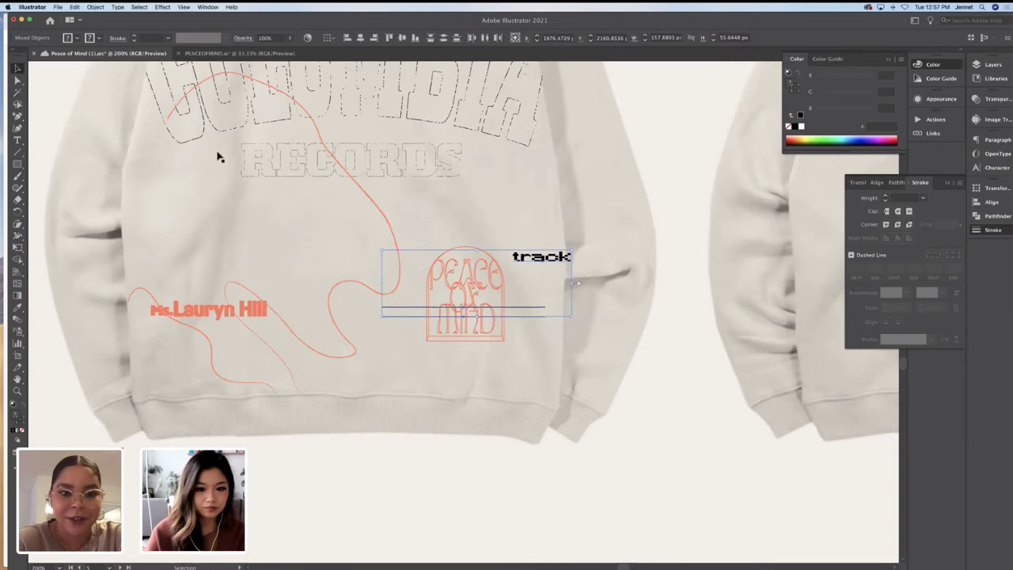
pyautogui.click(633, 245)
pyautogui.doubleClick(561, 257)
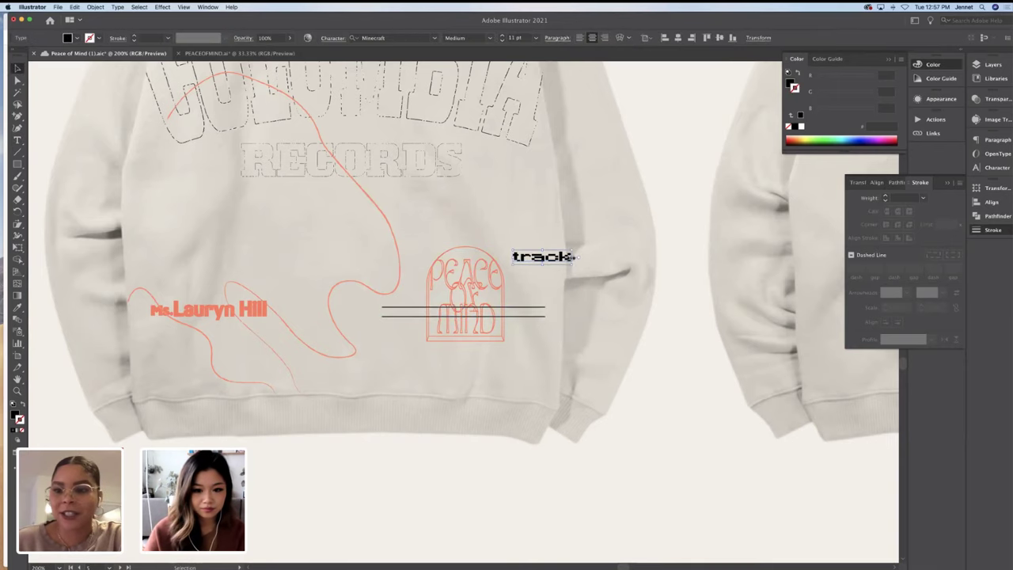
pyautogui.doubleClick(561, 257)
pyautogui.click(551, 259)
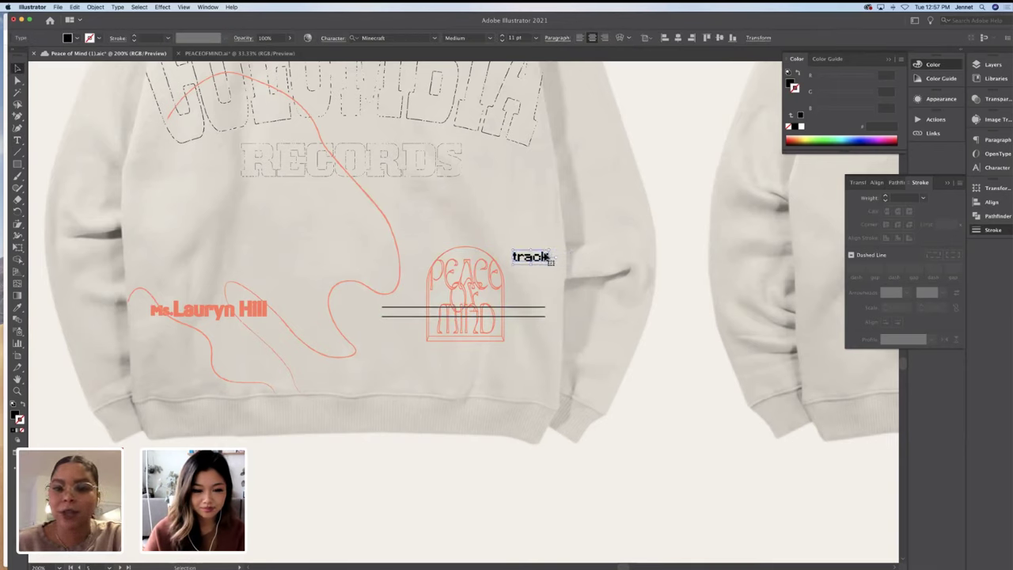
pyautogui.moveTo(545, 260); pyautogui.dragTo(418, 310)
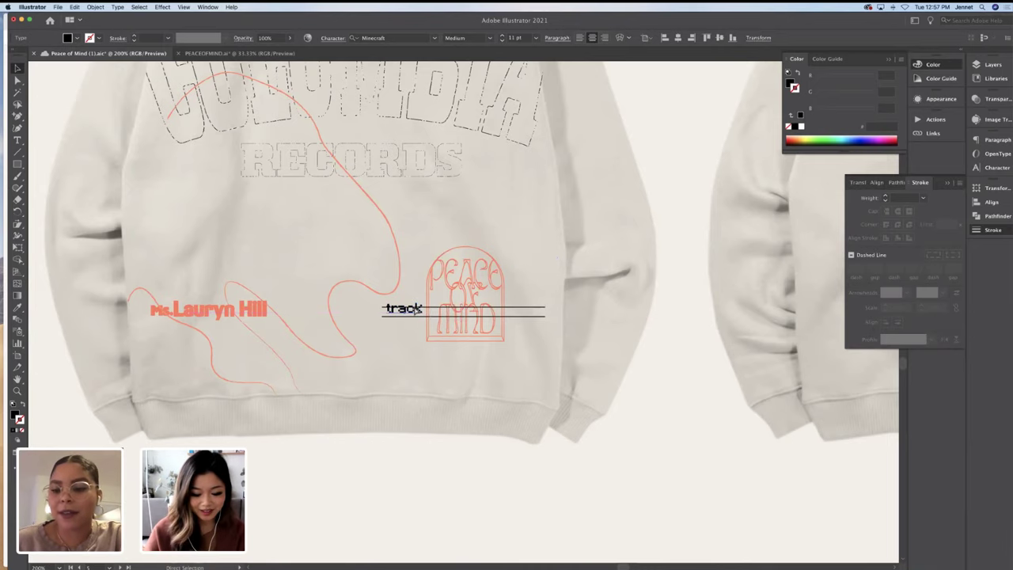
# Shrink 'track' to about 6.46 pt and nudge it left between the two lines
pyautogui.press('super+equal')
pyautogui.press('super+equal')
pyautogui.doubleClick(499, 305)
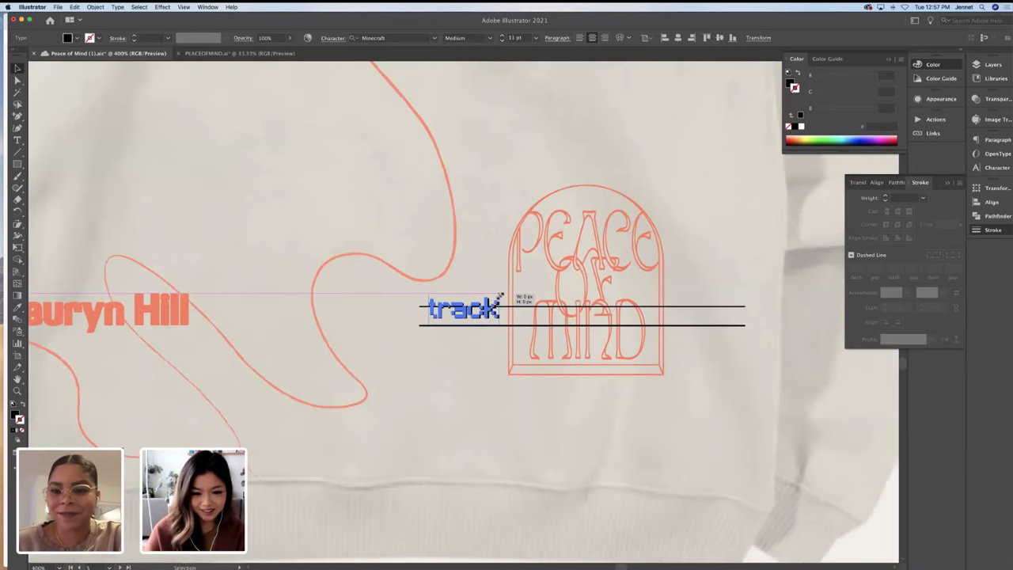
pyautogui.moveTo(499, 305); pyautogui.dragTo(476, 310)
pyautogui.click(464, 299)
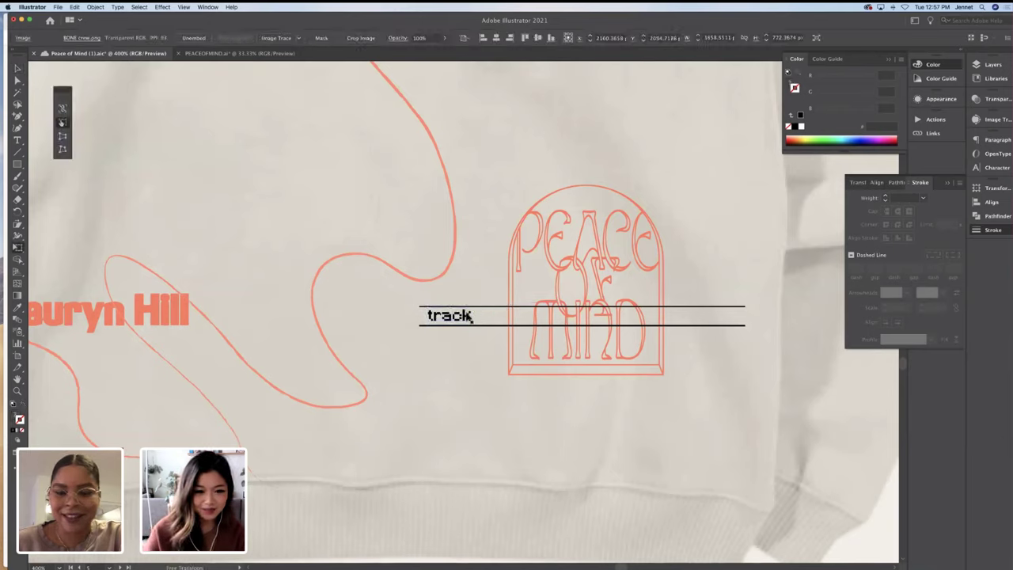
pyautogui.click(469, 319)
pyautogui.press('Left')
pyautogui.press('Left')
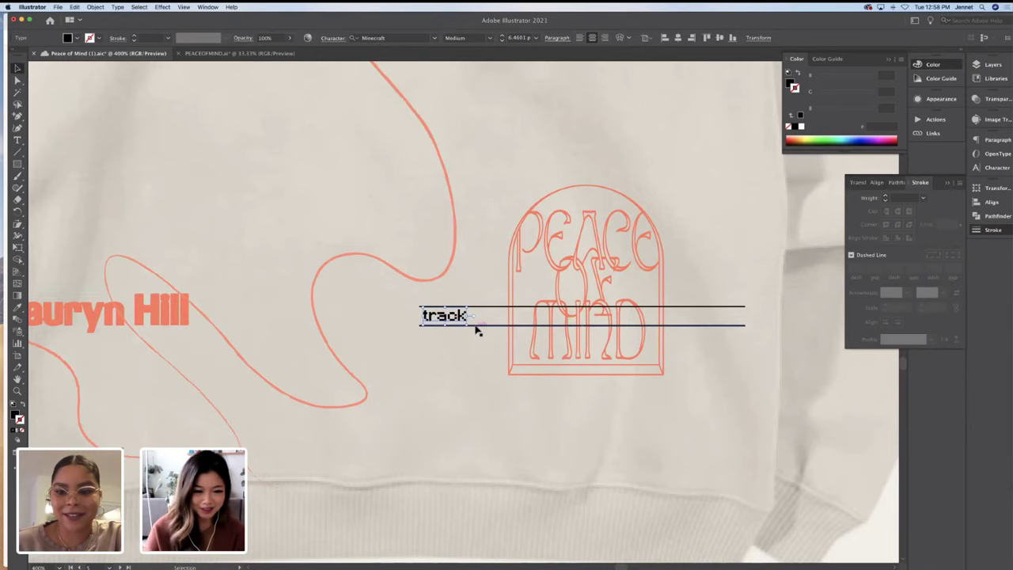
pyautogui.press('super+minus')
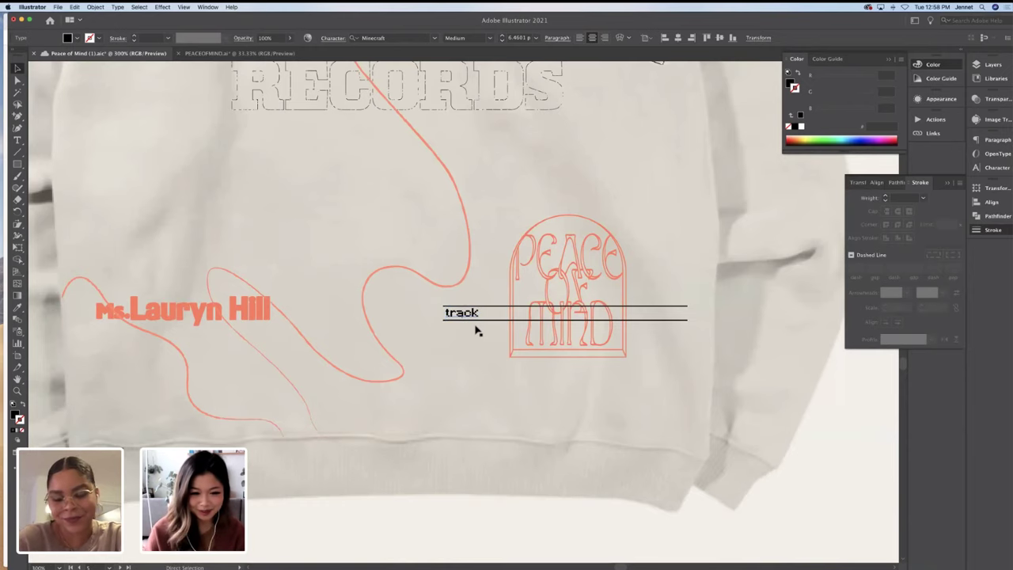
pyautogui.press('super+minus')
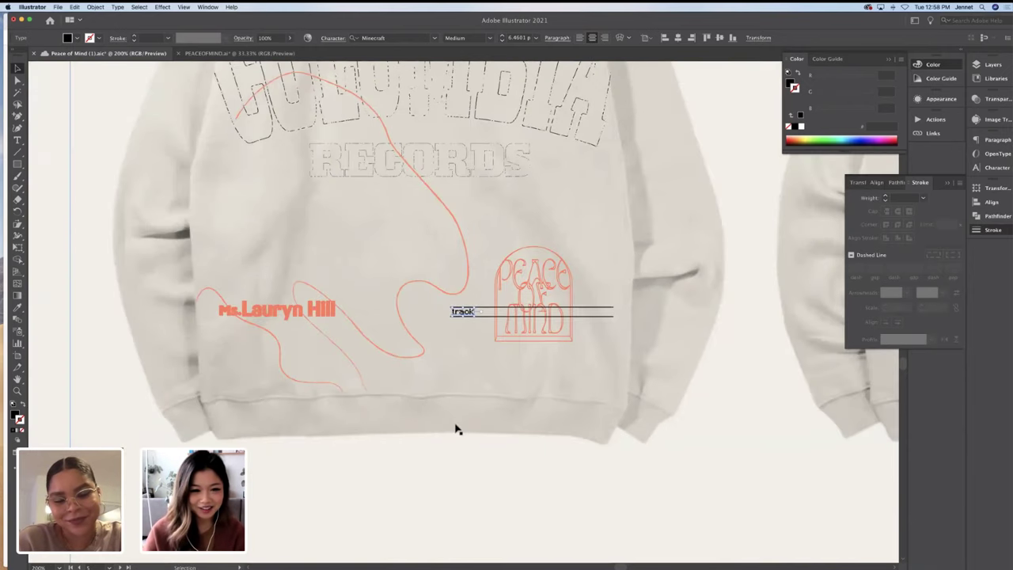
# Add a '13' text label and move it to the track line's right end
pyautogui.press('t')
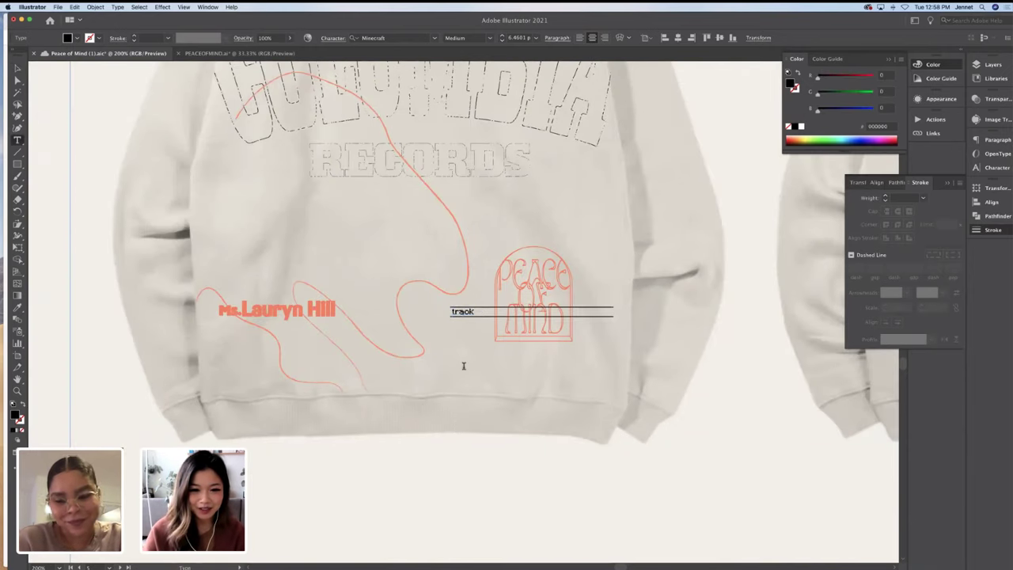
pyautogui.click(464, 366)
pyautogui.write('13')
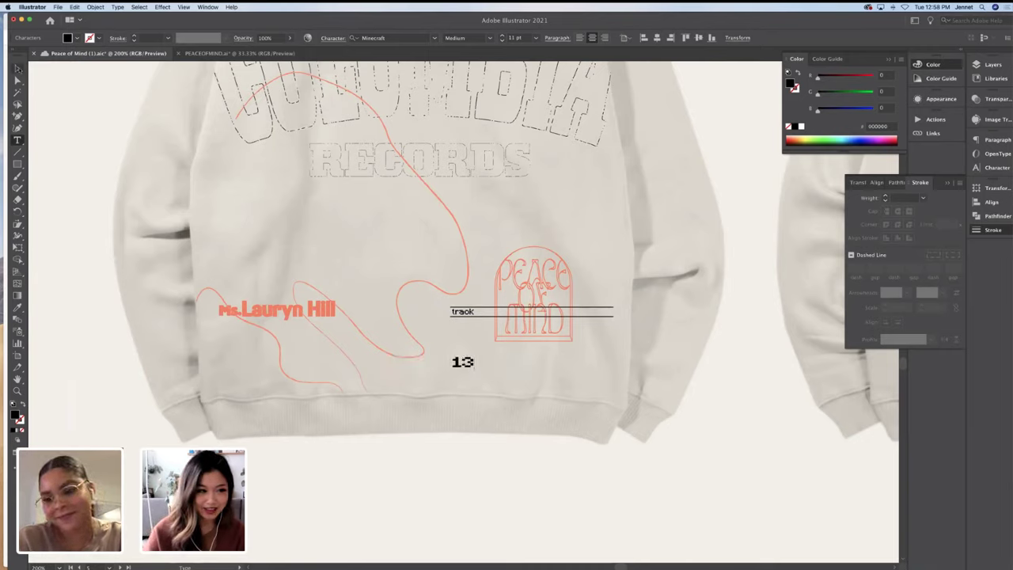
pyautogui.press('Escape')
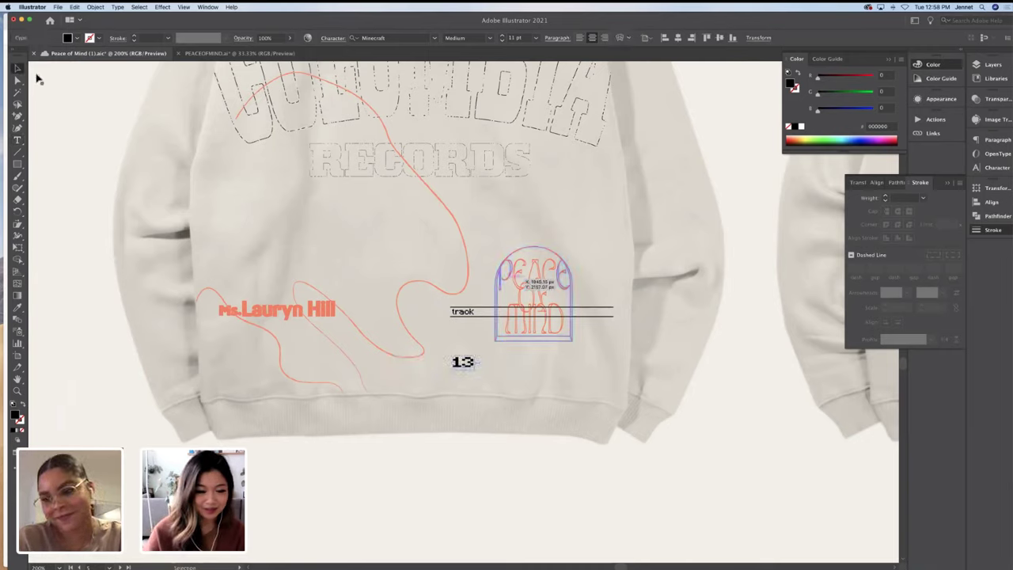
pyautogui.moveTo(463, 362); pyautogui.dragTo(610, 311)
# Scale the '13' down to about 5.82 pt and nudge it right between the lines
pyautogui.press('super+equal')
pyautogui.press('super+equal')
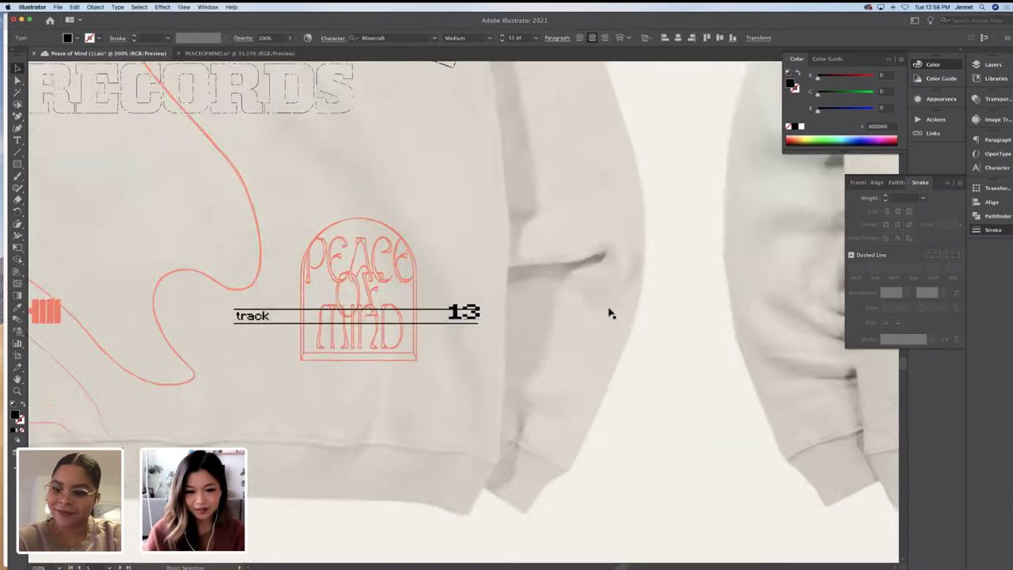
pyautogui.moveTo(464, 298); pyautogui.dragTo(473, 318)
pyautogui.press('e')
pyautogui.press('v')
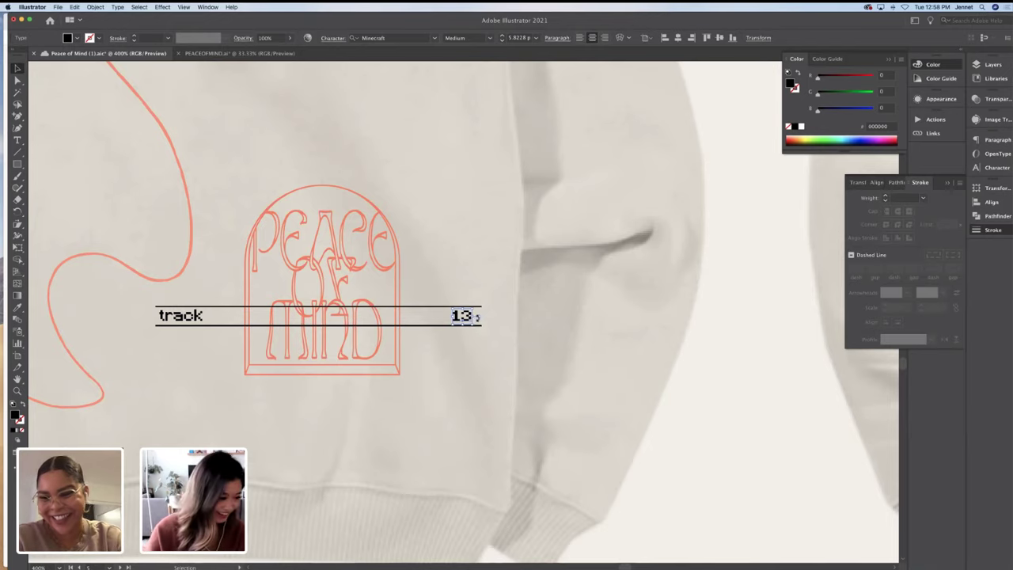
pyautogui.press('Right')
pyautogui.press('Right')
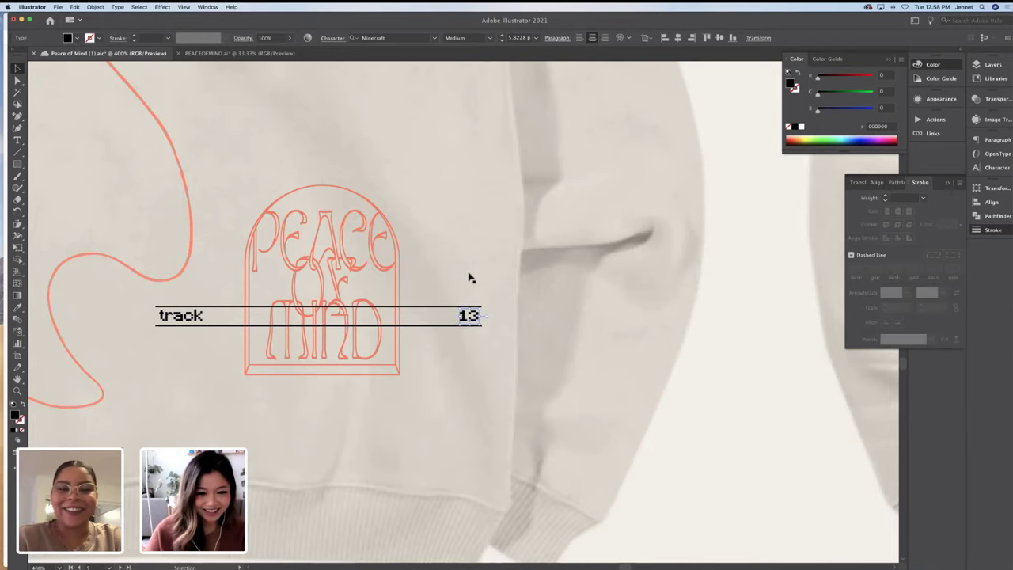
pyautogui.click(528, 282)
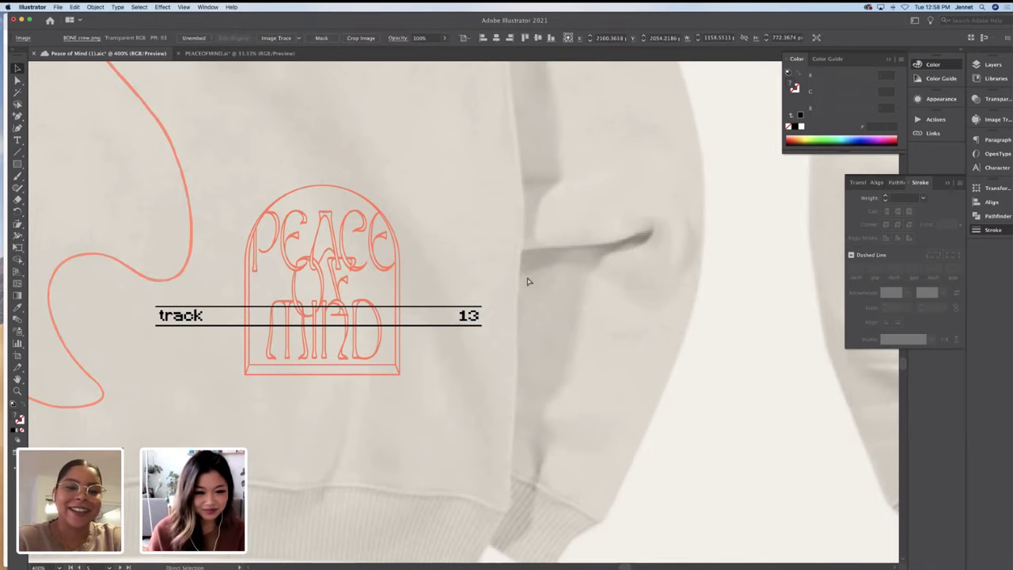
# Select and copy the rear sweatshirt's vertical line design with its YOU, ME and FREE labels
pyautogui.press('super+0')
pyautogui.hscroll(-2, 491, 245)
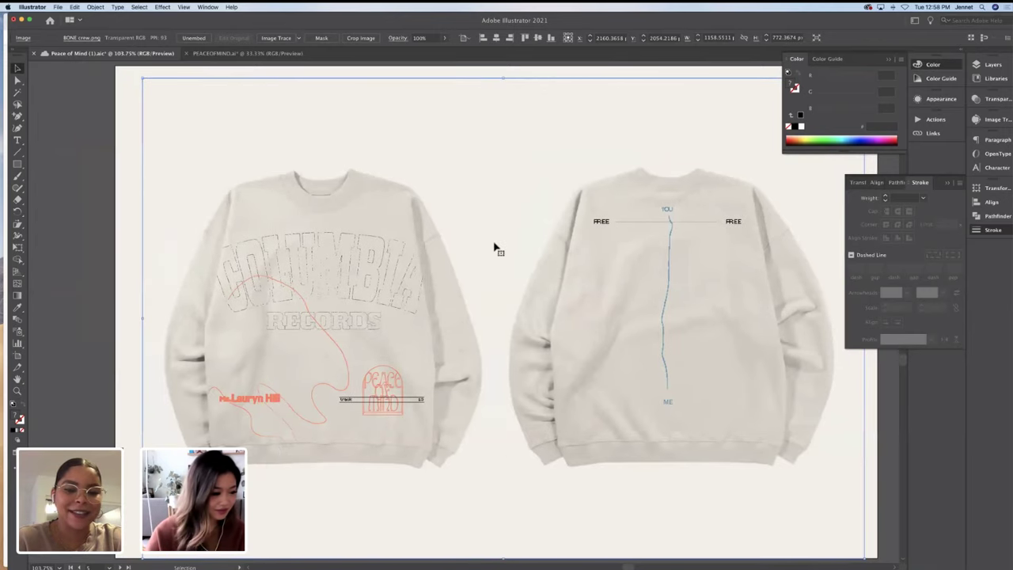
pyautogui.hscroll(2, 492, 249)
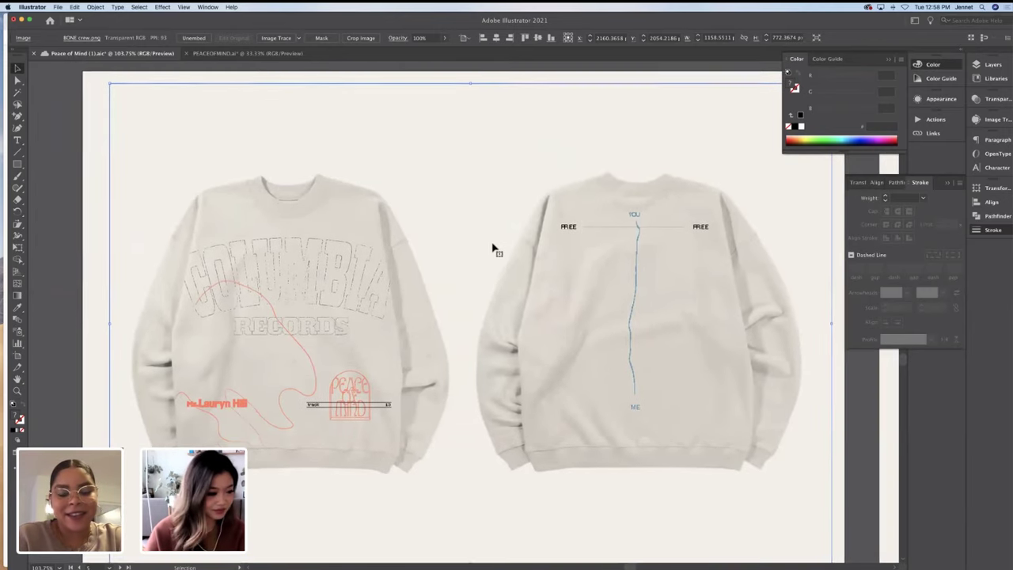
pyautogui.scroll(1, 492, 249)
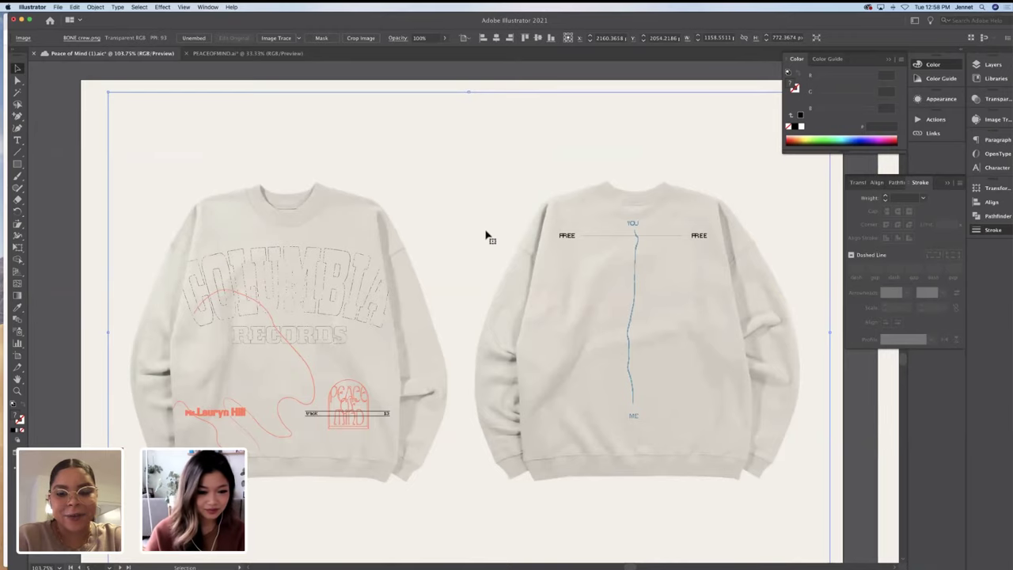
pyautogui.hscroll(4, 487, 236)
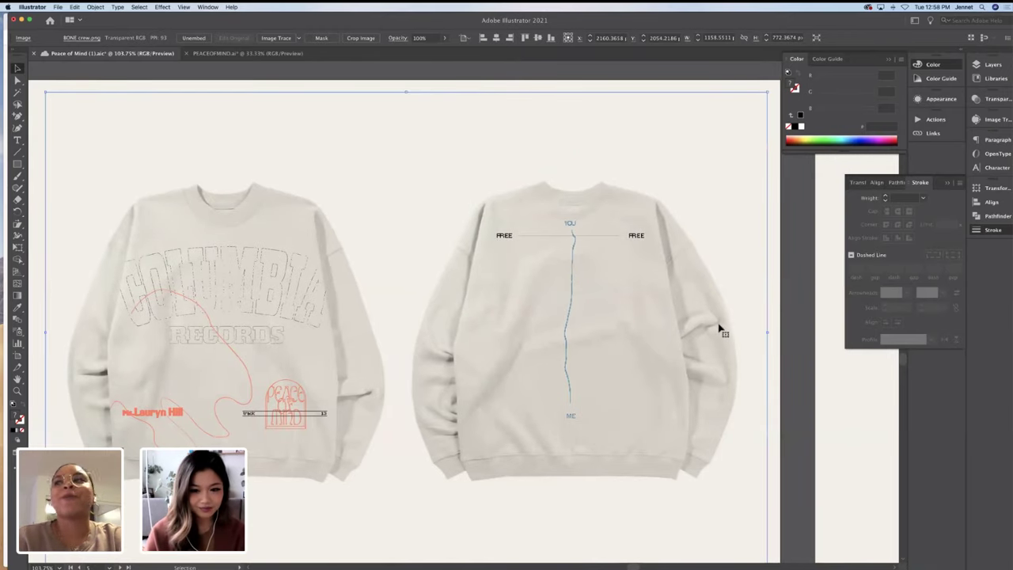
pyautogui.click(569, 323)
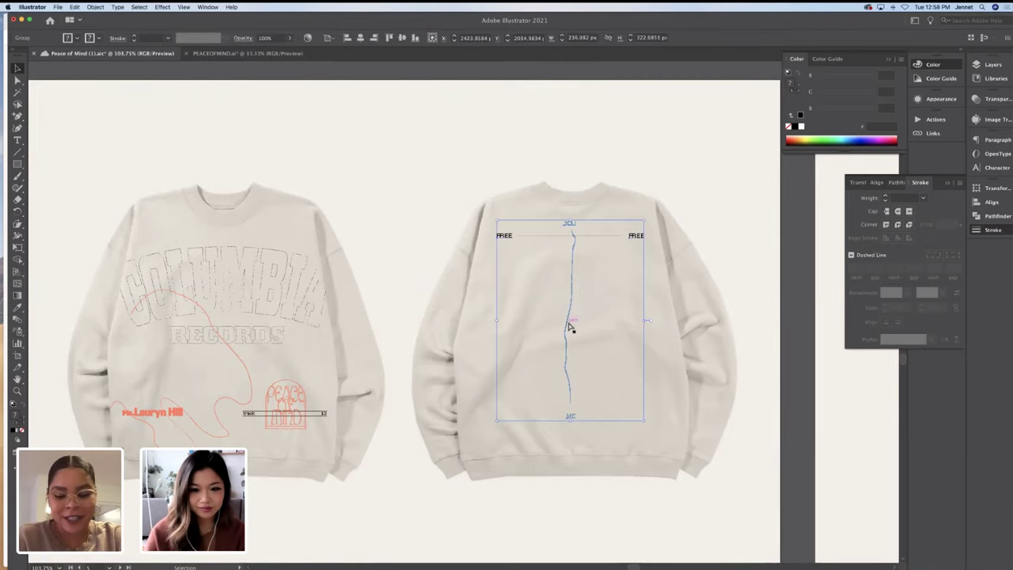
pyautogui.keyDown('shift'); pyautogui.click(604, 238); pyautogui.keyUp('shift')
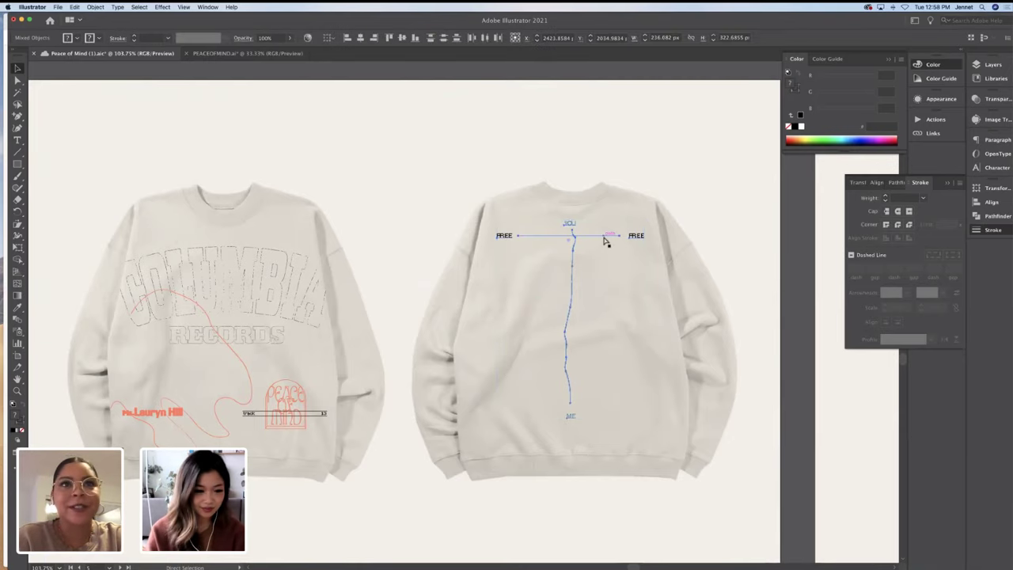
pyautogui.press('super+minus')
pyautogui.press('super+minus')
pyautogui.scroll(5, 604, 242)
pyautogui.hscroll(5, 604, 241)
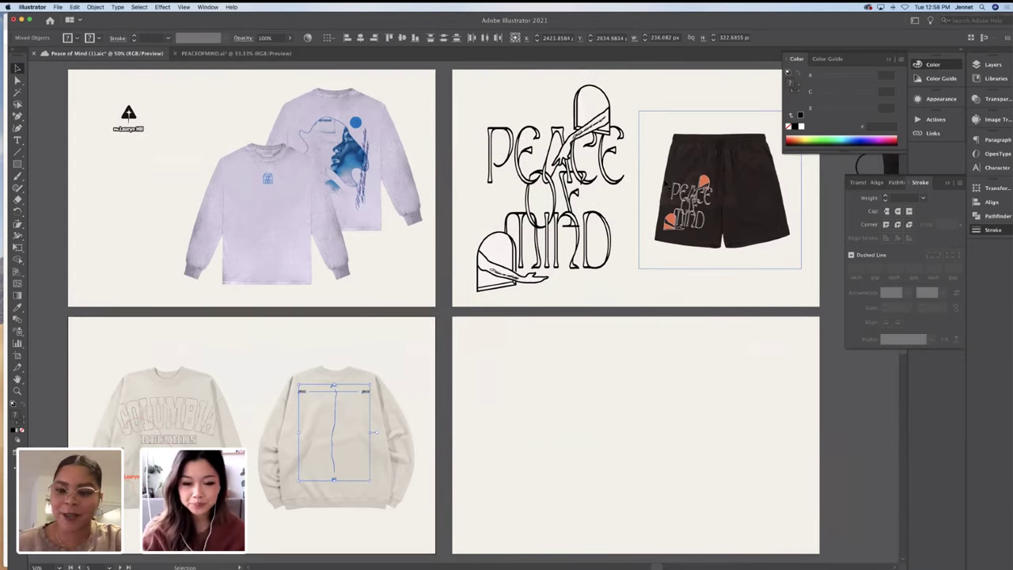
# Paste the copied YOU, ME, FREE line design beside the sweatpants
pyautogui.scroll(5, 667, 184)
pyautogui.scroll(3, 665, 184)
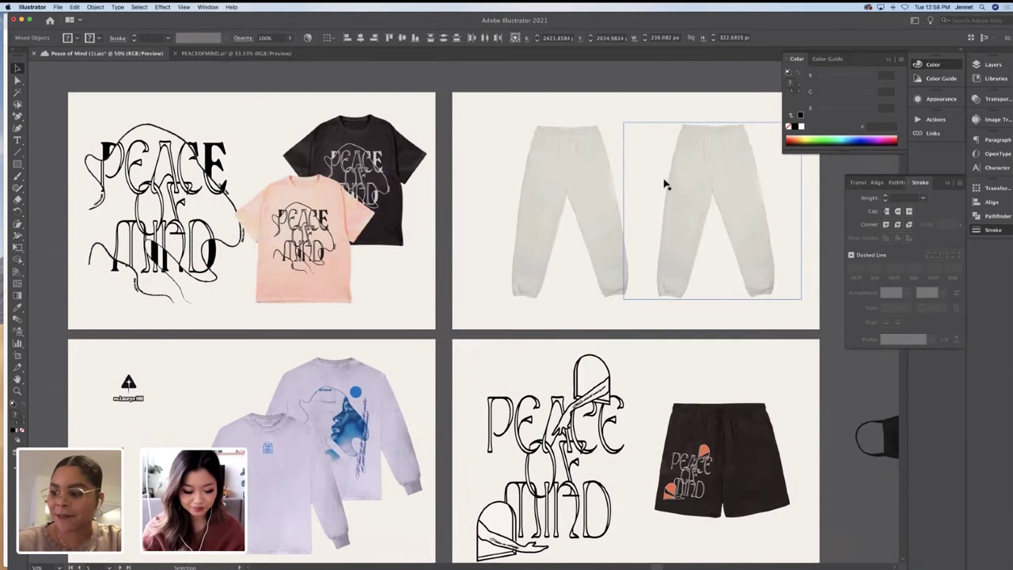
pyautogui.click(638, 224)
pyautogui.click(655, 92)
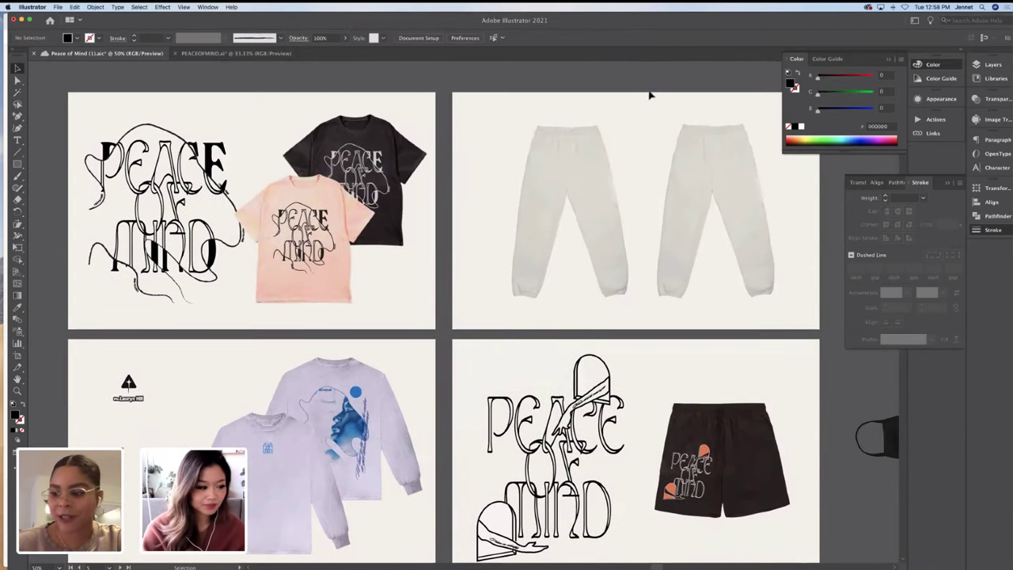
pyautogui.press('a')
pyautogui.press('v')
pyautogui.press('super+equal')
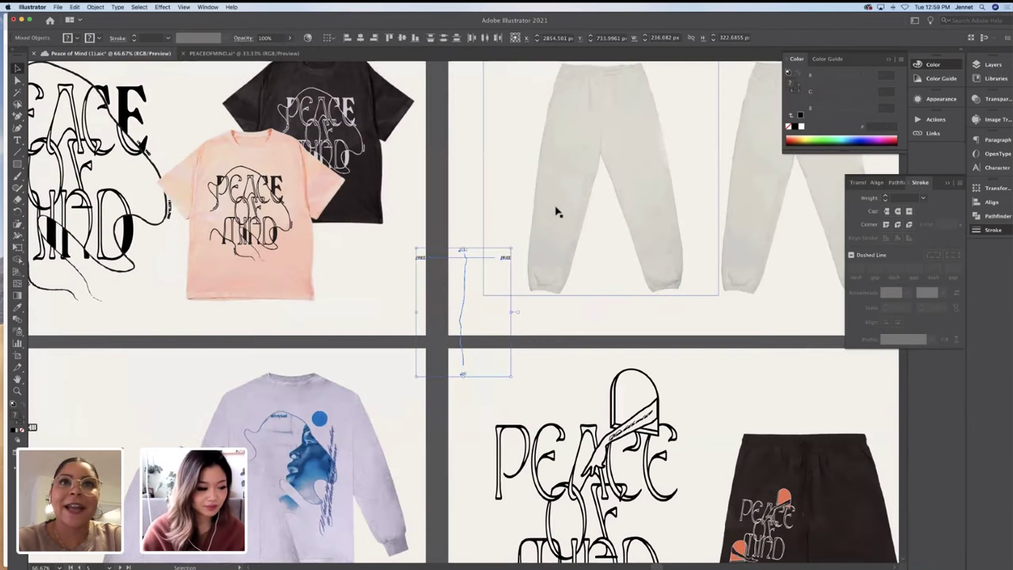
pyautogui.click(567, 213)
pyautogui.scroll(1, 567, 214)
pyautogui.click(473, 324)
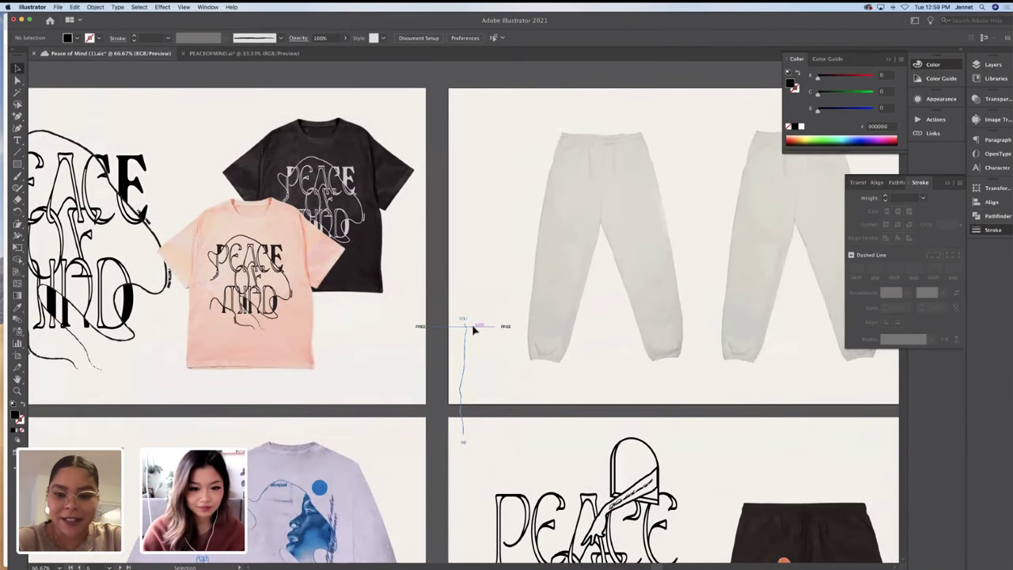
# Select the FREE labels and line, then paste a copy across the right-hand sweatpants legs
pyautogui.click(473, 328)
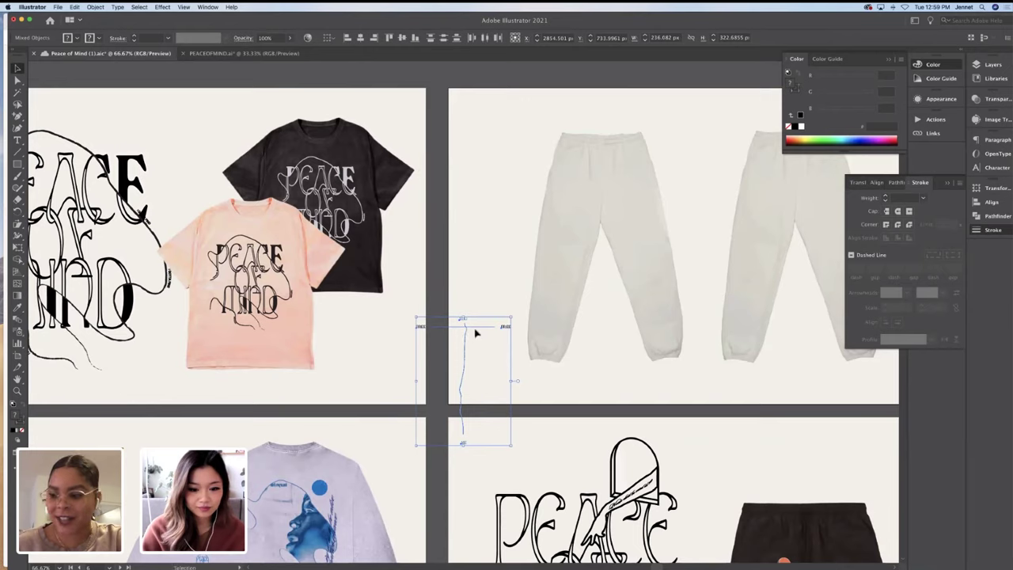
pyautogui.press('g')
pyautogui.press('v')
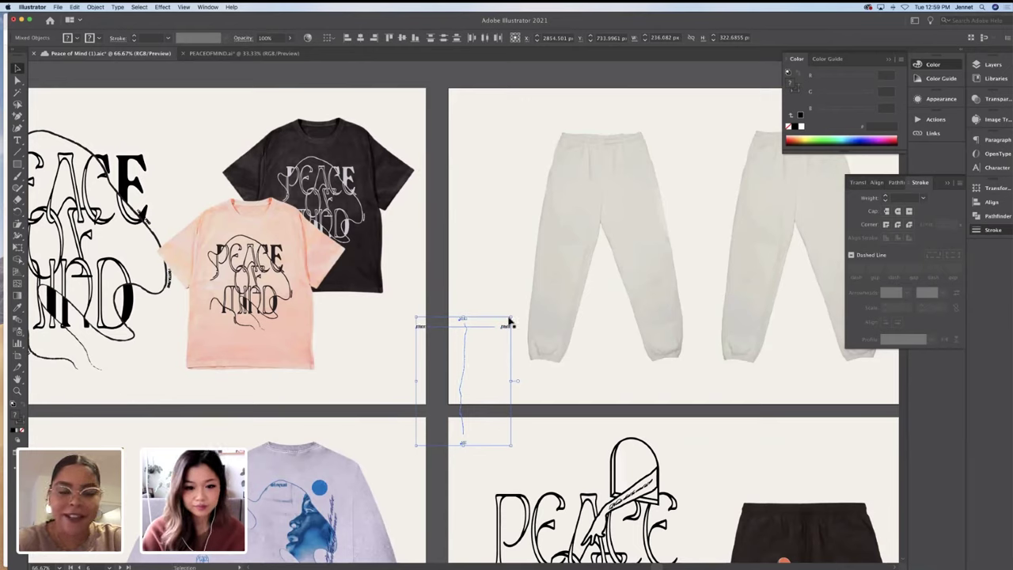
pyautogui.click(505, 327)
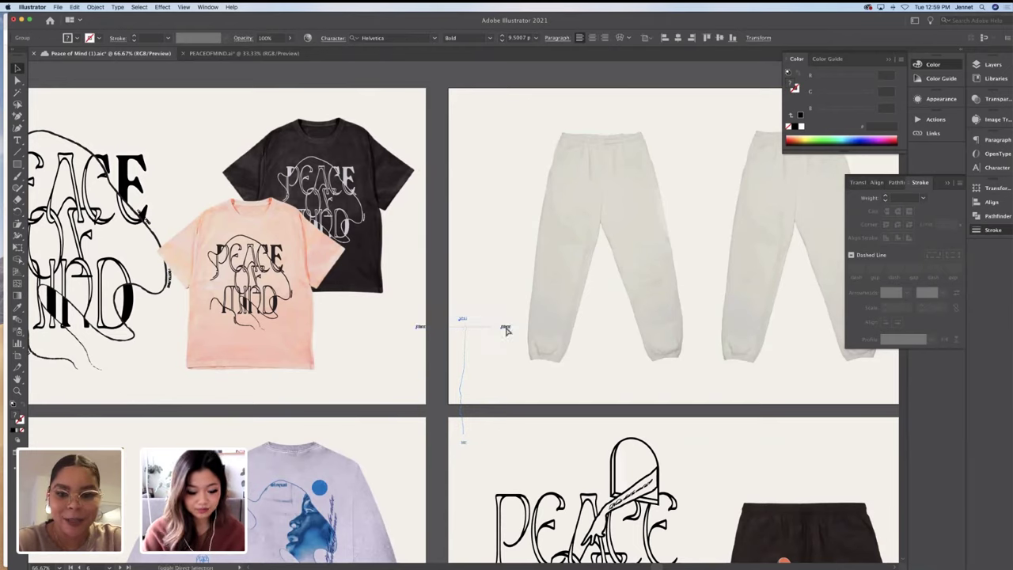
pyautogui.keyDown('shift'); pyautogui.click(506, 330); pyautogui.keyUp('shift')
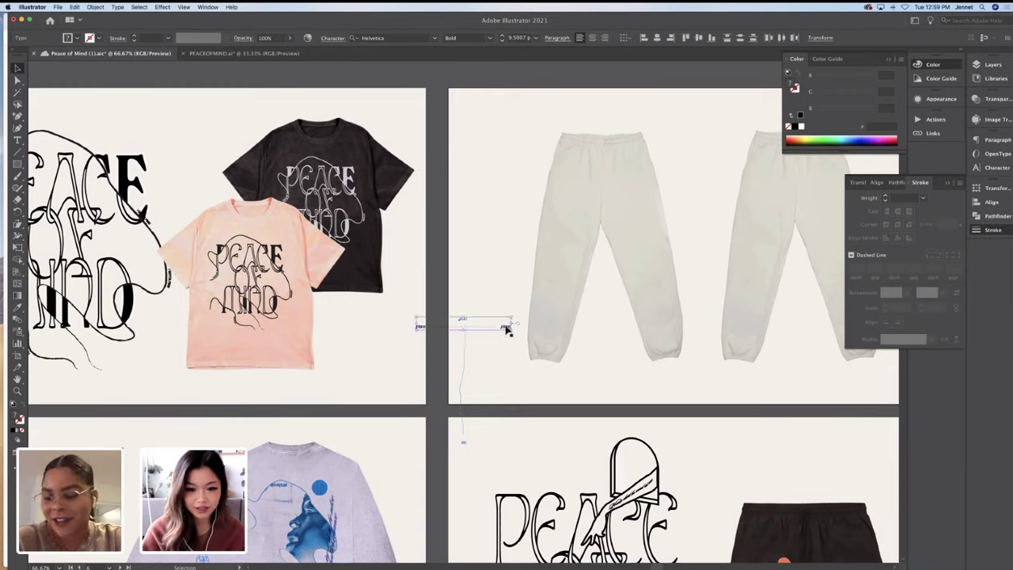
pyautogui.click(505, 328)
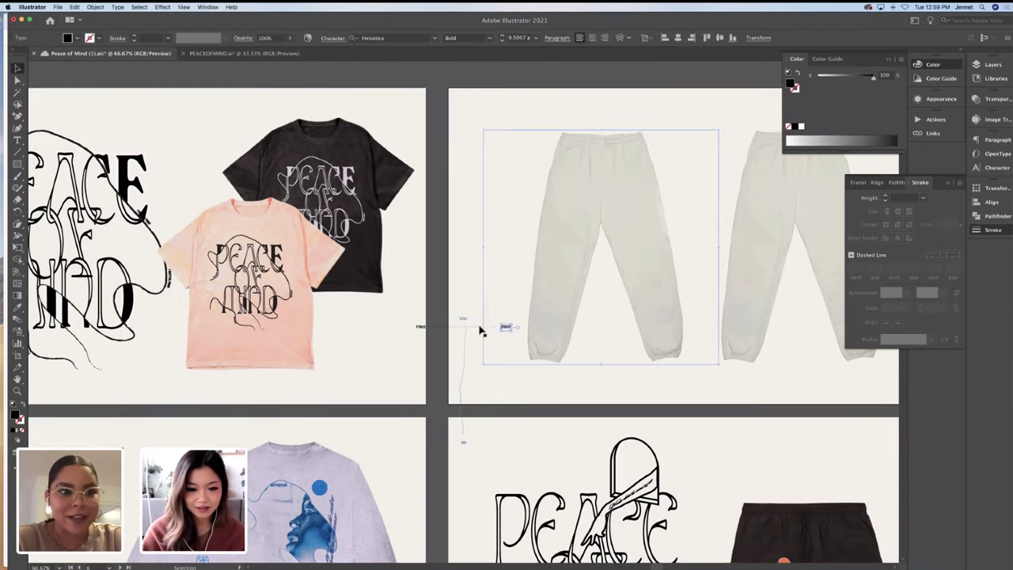
pyautogui.moveTo(478, 321); pyautogui.dragTo(419, 331)
pyautogui.keyDown('shift'); pyautogui.click(420, 329); pyautogui.keyUp('shift')
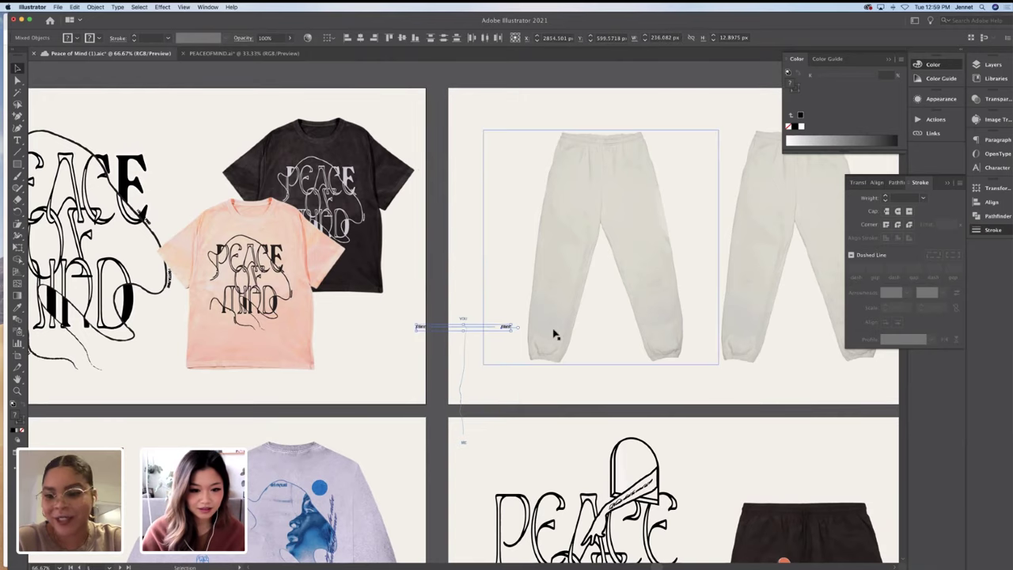
pyautogui.hscroll(5, 462, 289)
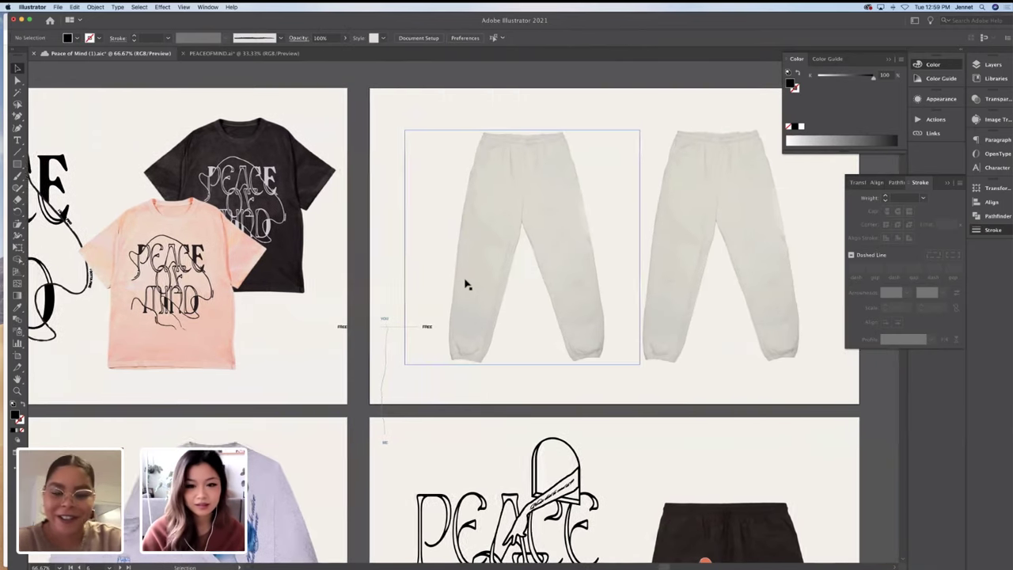
pyautogui.press('super+v')
pyautogui.moveTo(504, 312); pyautogui.dragTo(642, 322)
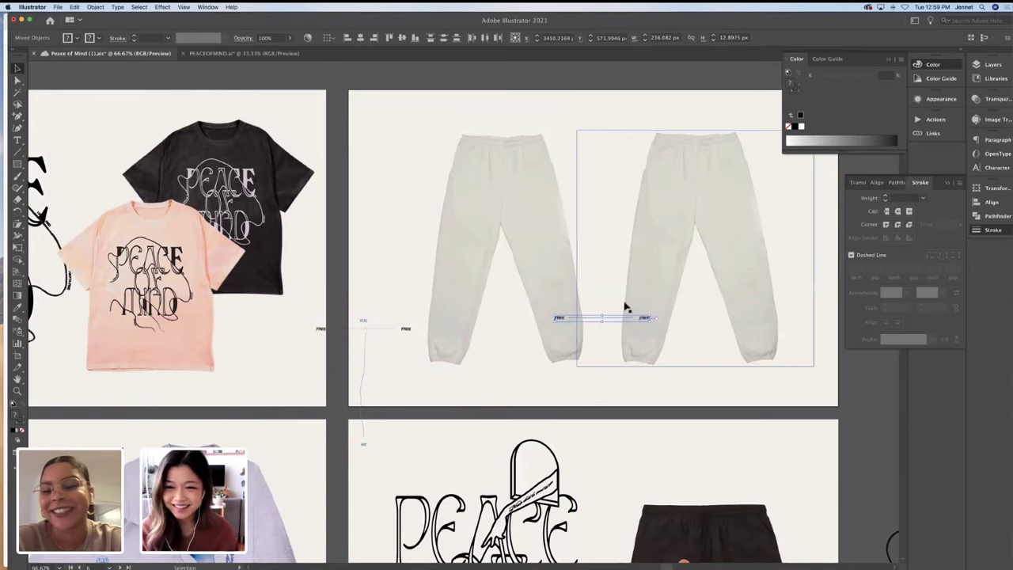
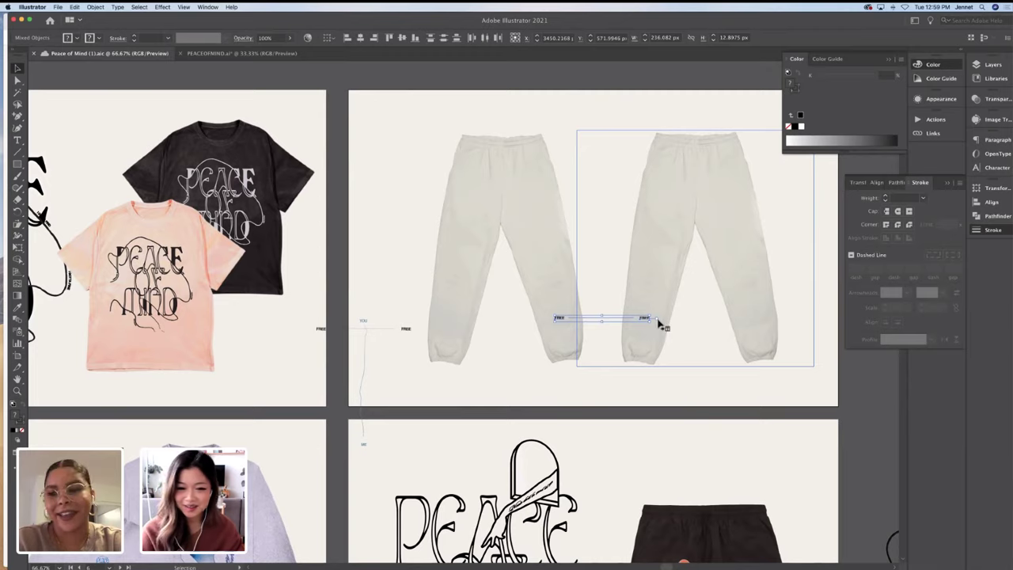
# Shorten the FREE line, tilt it slightly and raise it between the two sweatpants
pyautogui.moveTo(647, 319); pyautogui.dragTo(639, 330)
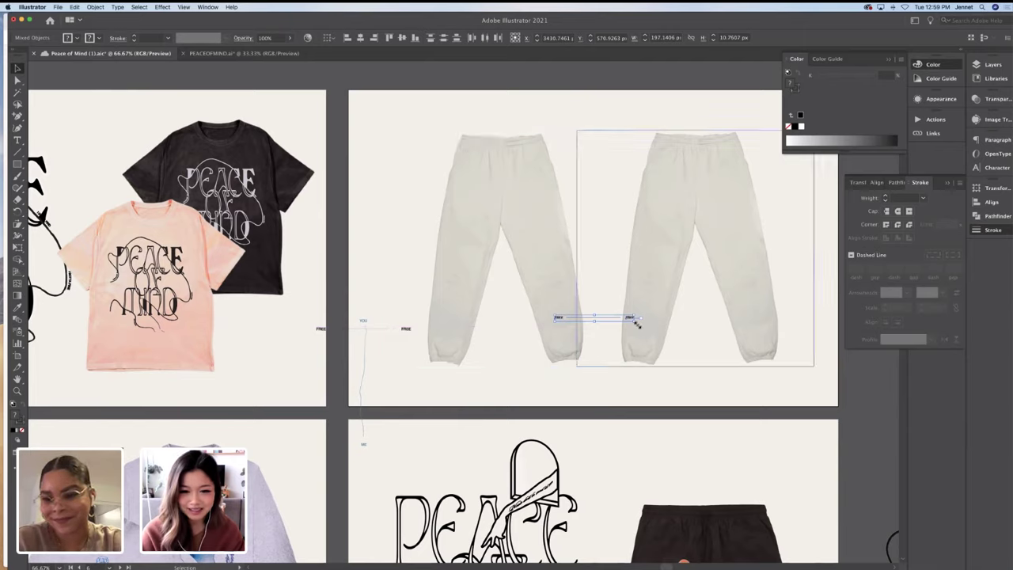
pyautogui.moveTo(637, 323)
pyautogui.mouseDown()
pyautogui.moveTo(662, 322)
pyautogui.moveTo(640, 319)
pyautogui.mouseUp()
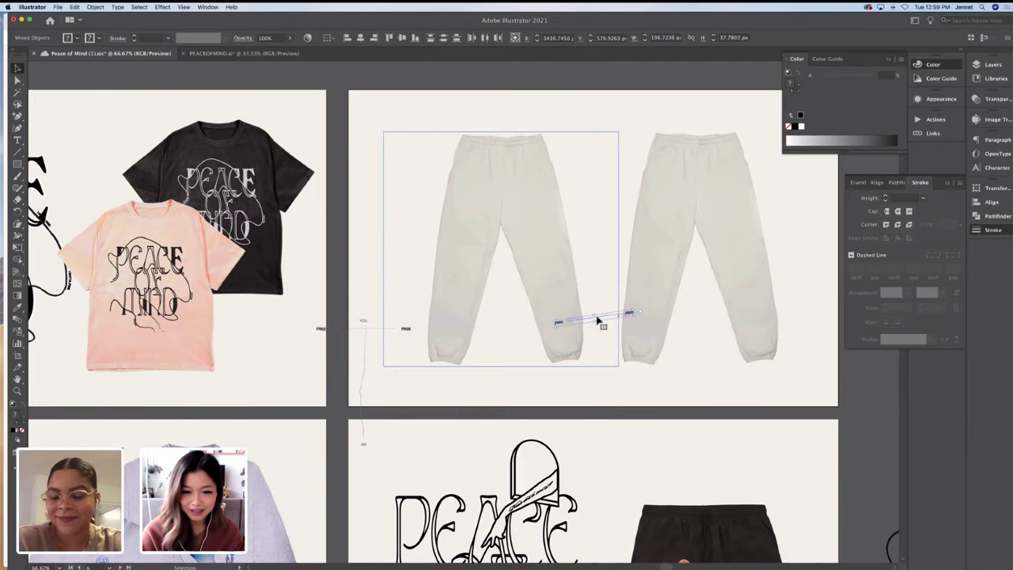
pyautogui.click(560, 312)
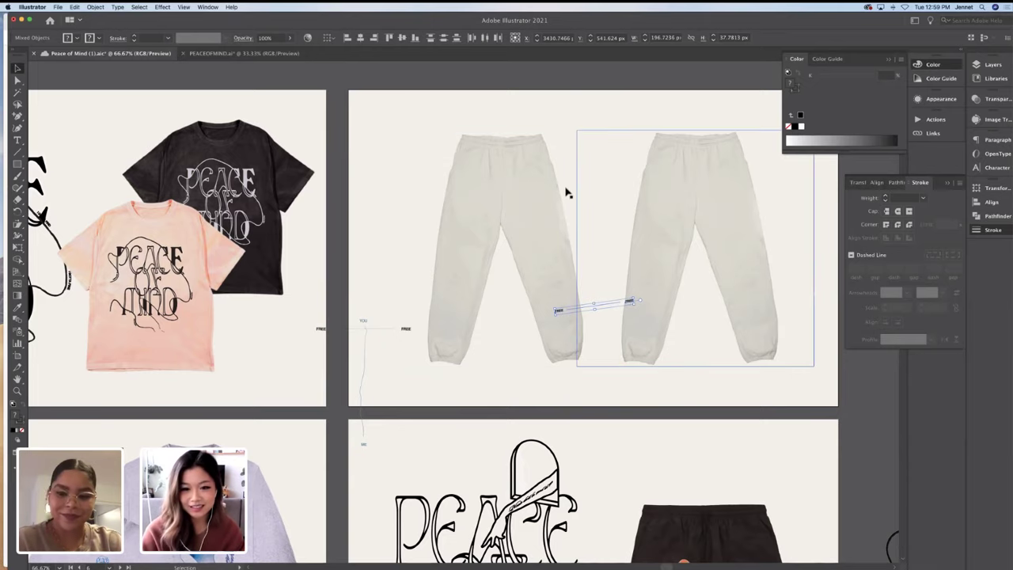
pyautogui.click(628, 396)
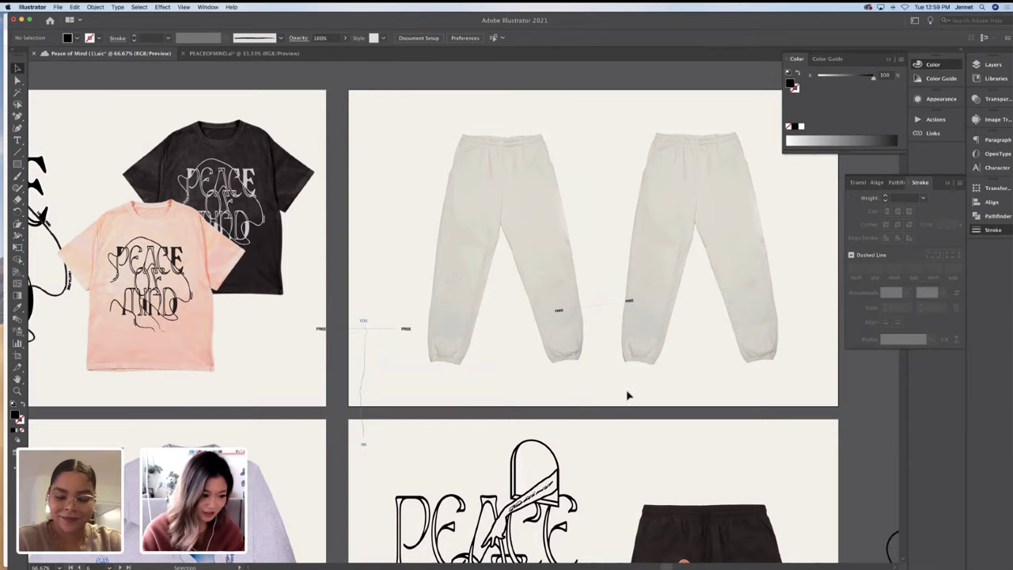
pyautogui.press('a')
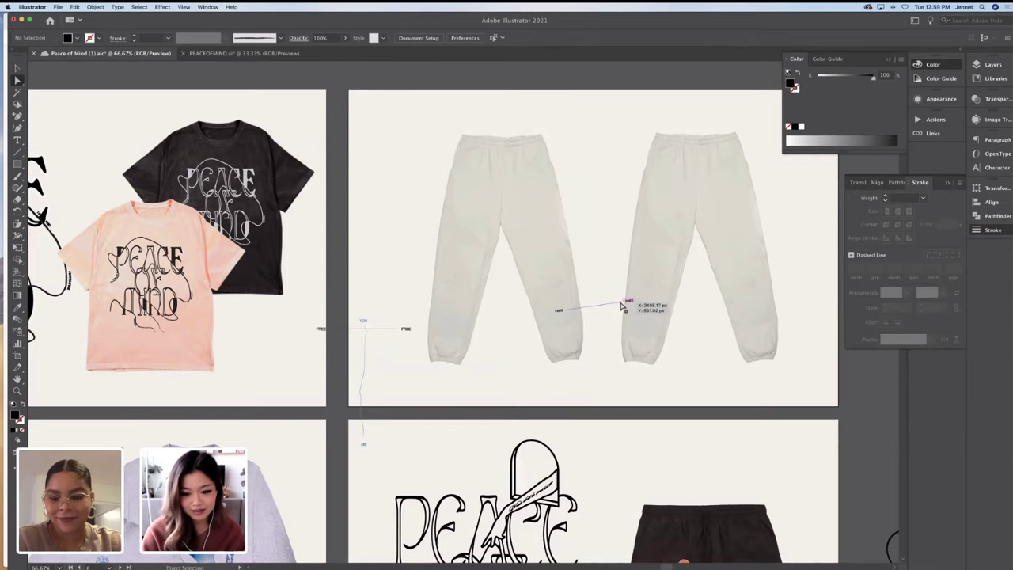
pyautogui.press('super+equal')
# Pull the FREE connector's right end leftward so it stops at the pant leg's edge
pyautogui.hscroll(5, 622, 309)
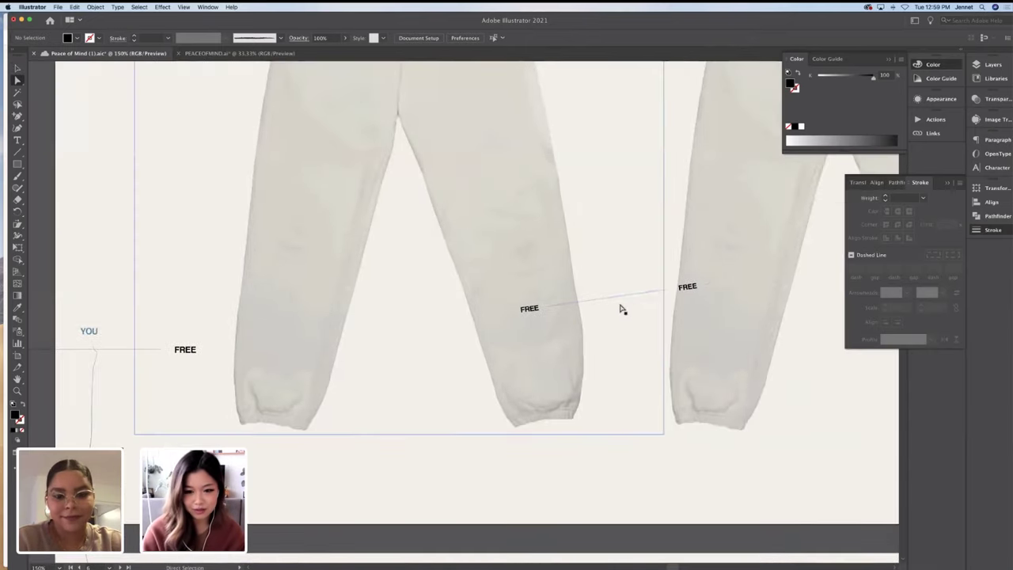
pyautogui.click(633, 294)
pyautogui.moveTo(669, 294); pyautogui.dragTo(578, 303)
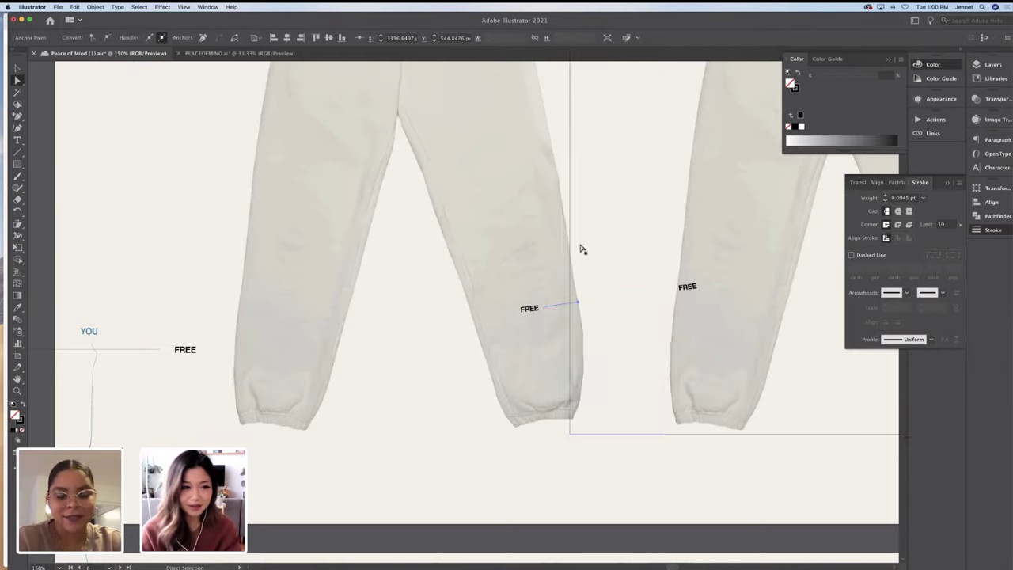
pyautogui.press('v')
pyautogui.click(570, 304)
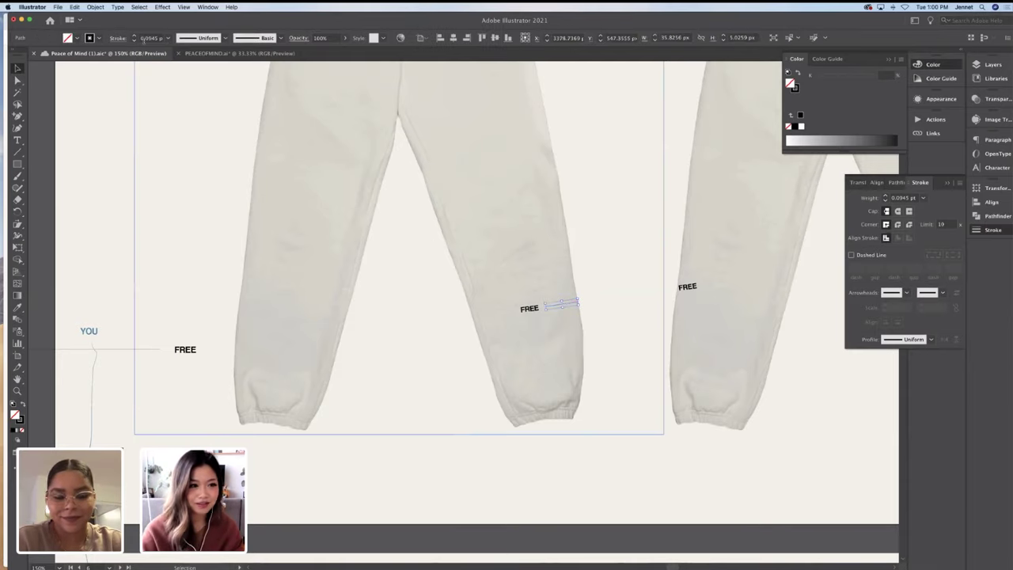
# Set the connector's stroke weight to 0.25 pt and nudge its left end further left
pyautogui.click(149, 37)
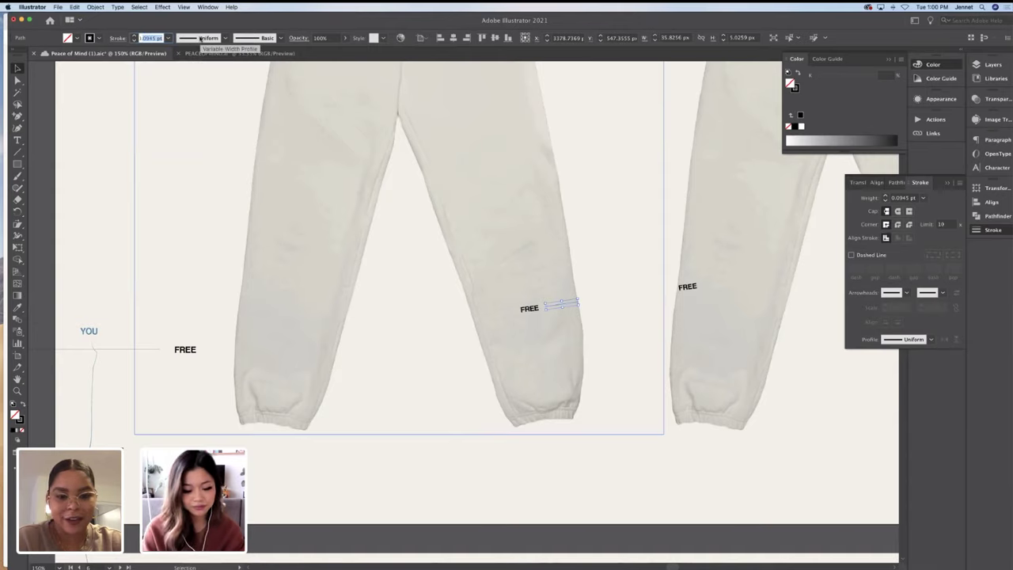
pyautogui.write('0.25')
pyautogui.press('Return')
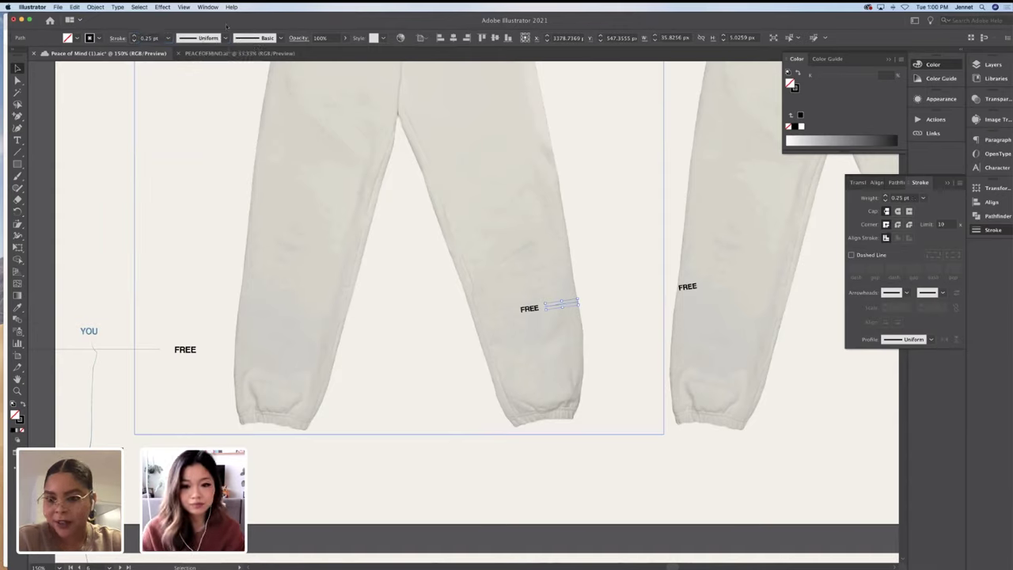
pyautogui.press('a')
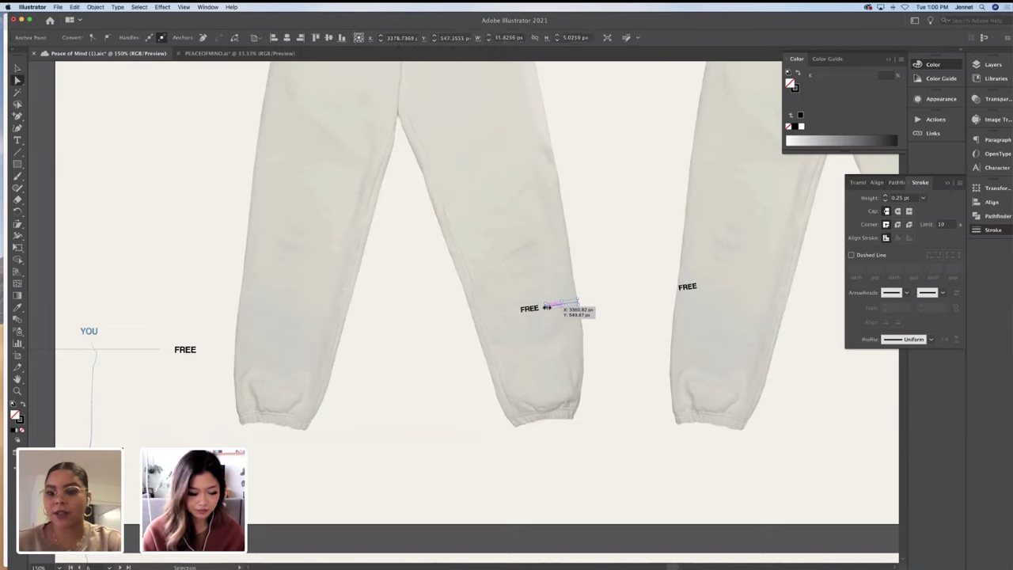
pyautogui.hotkey('ctrl', '=')
pyautogui.hotkey('ctrl', '=')
pyautogui.moveTo(465, 313); pyautogui.dragTo(407, 325)
pyautogui.press('v')
pyautogui.keyDown('shift'); pyautogui.click(442, 318); pyautogui.keyUp('shift')
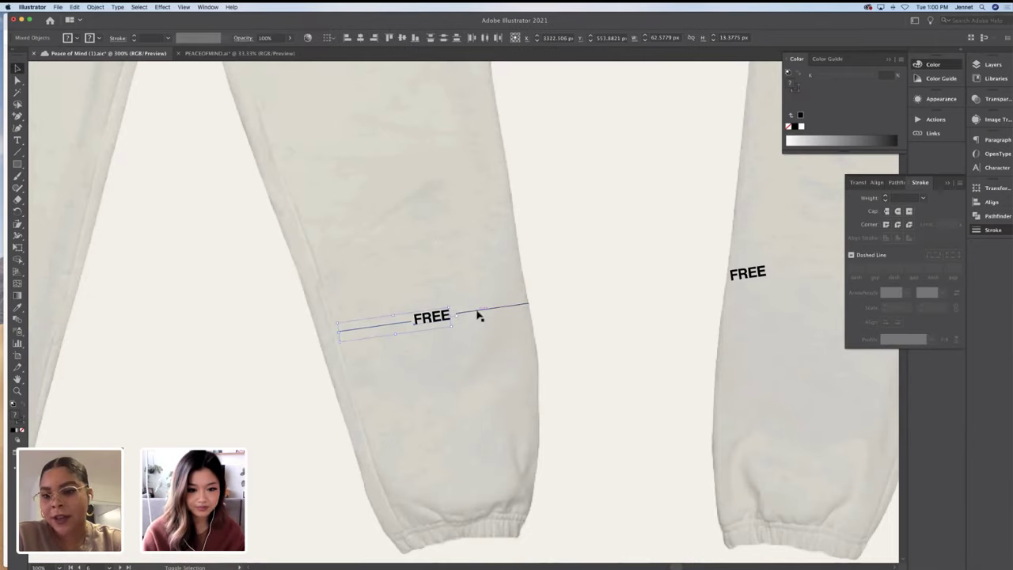
# Rotate the FREE text and its line together slightly and move them up
pyautogui.keyDown('shift'); pyautogui.click(515, 305); pyautogui.keyUp('shift')
pyautogui.hotkey('shift', 'v')
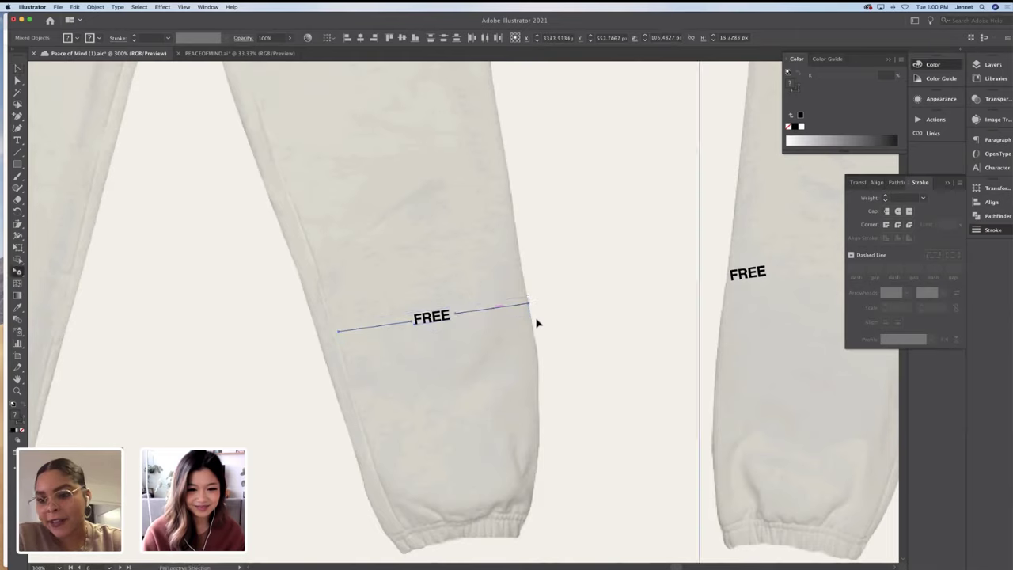
pyautogui.press('v')
pyautogui.moveTo(533, 316); pyautogui.dragTo(536, 313)
pyautogui.moveTo(433, 294); pyautogui.dragTo(434, 267)
# Extend the line's left end out to the left leg's edge
pyautogui.press('a')
pyautogui.click(335, 309)
pyautogui.moveTo(335, 309); pyautogui.dragTo(310, 313)
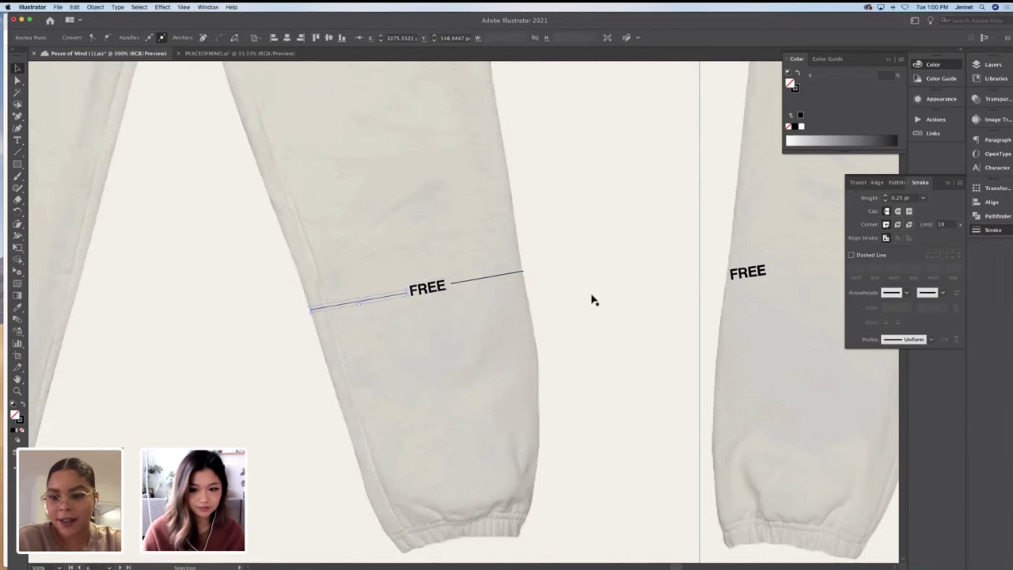
pyautogui.click(610, 294)
pyautogui.press('super+shift+a')
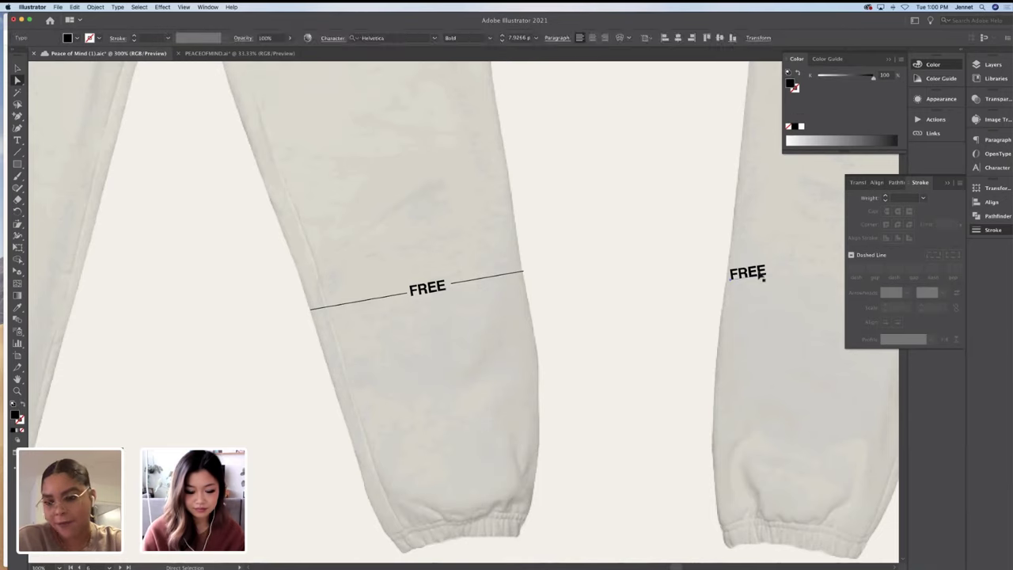
pyautogui.press('super+minus')
pyautogui.press('super+minus')
# Select the whole FREE label with its line and zoom out to 100%
pyautogui.click(445, 304)
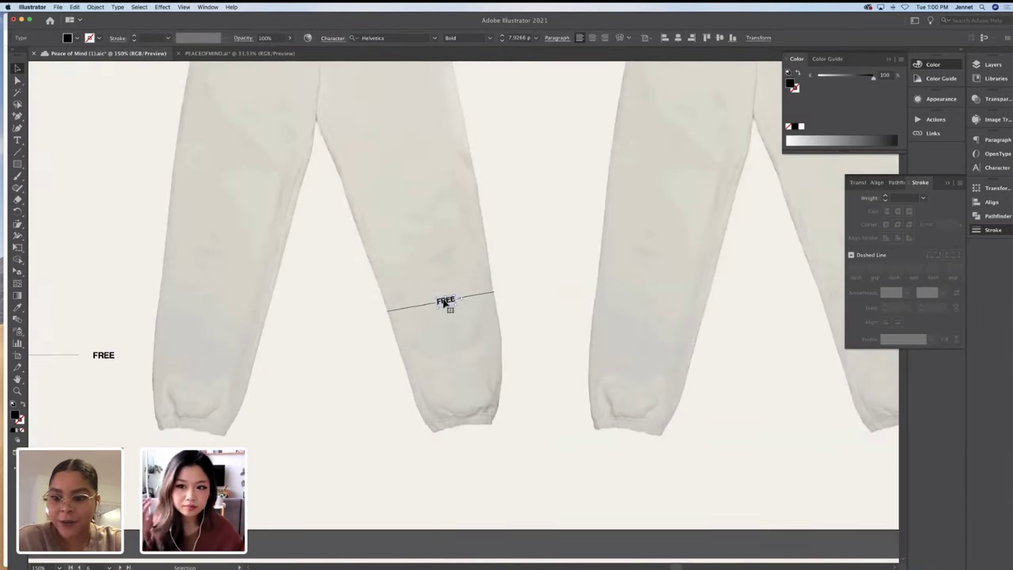
pyautogui.press('a')
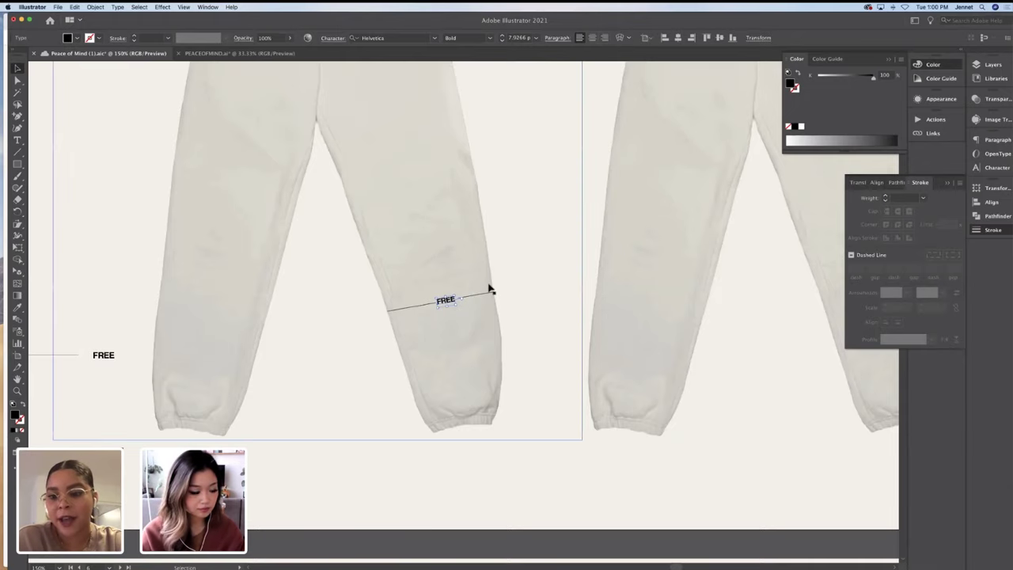
pyautogui.press('v')
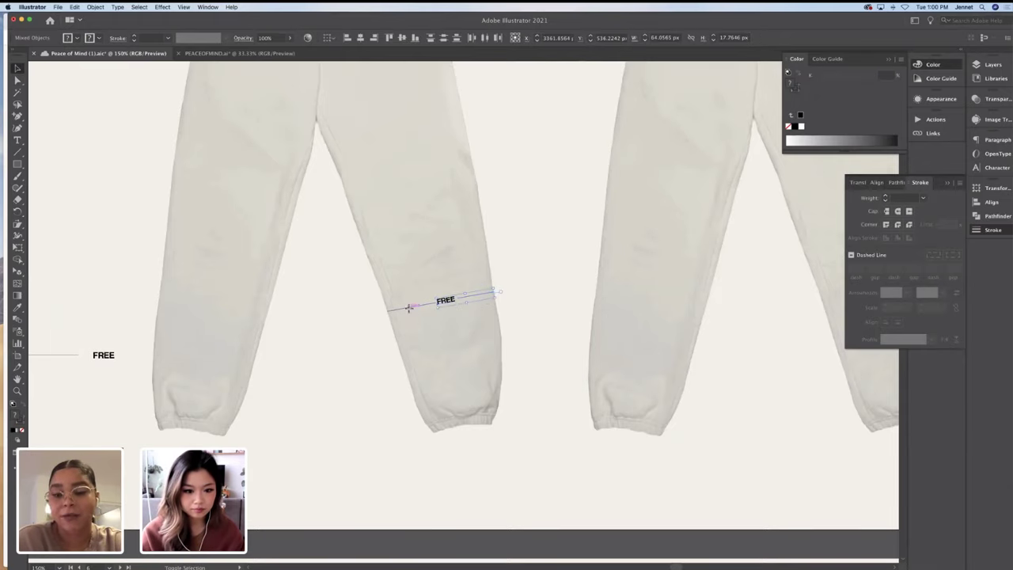
pyautogui.click(410, 310)
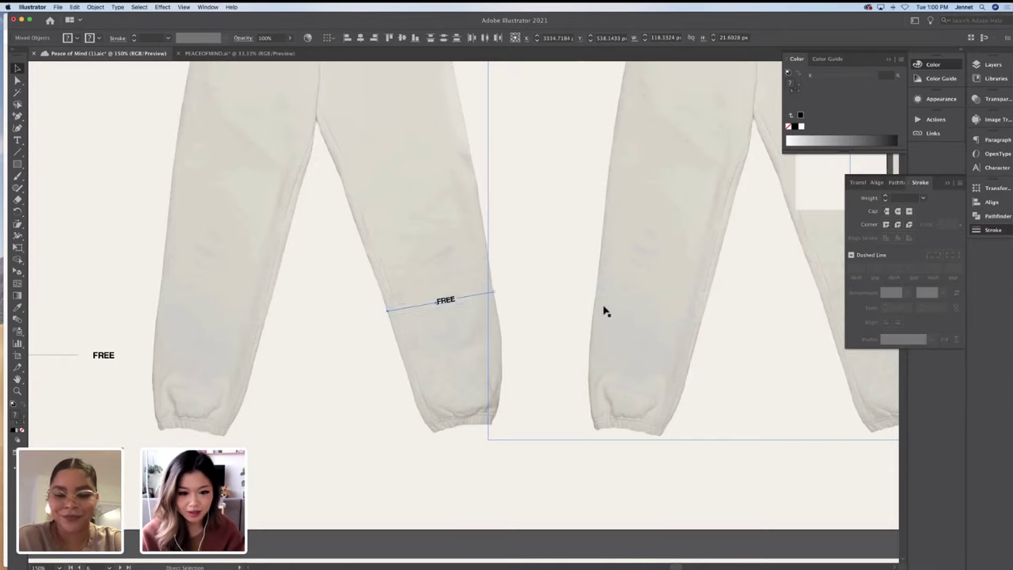
pyautogui.press('super+minus')
# Paste a copy of the tilted FREE label and line onto the right-hand sweatpants' leg
pyautogui.click(544, 434)
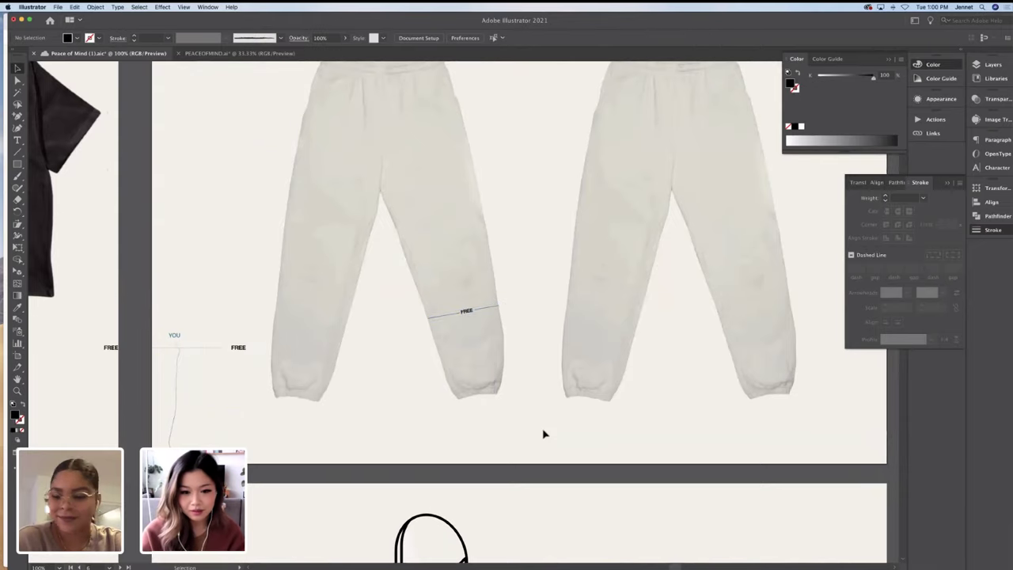
pyautogui.hscroll(2, 543, 434)
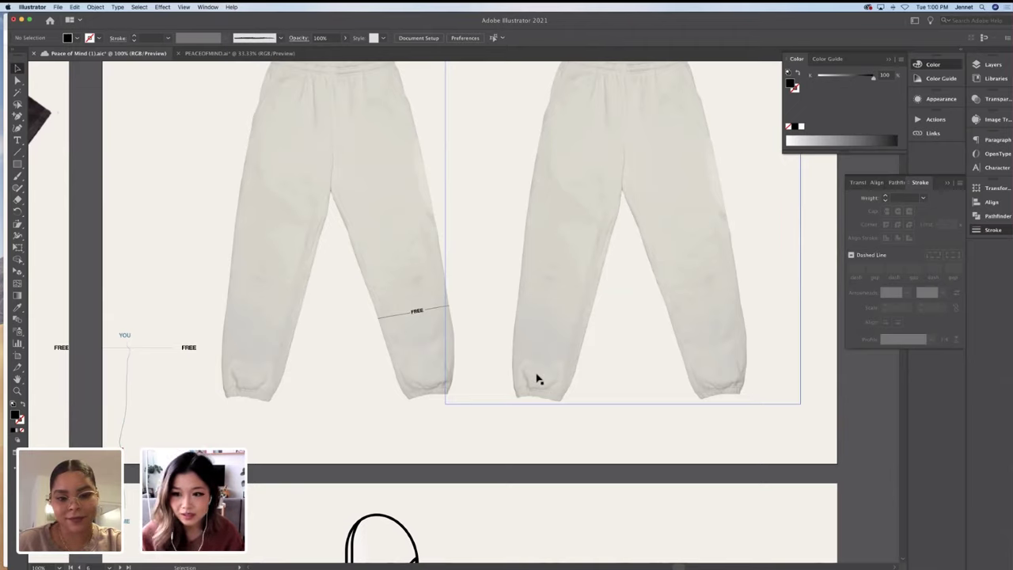
pyautogui.press('super+v')
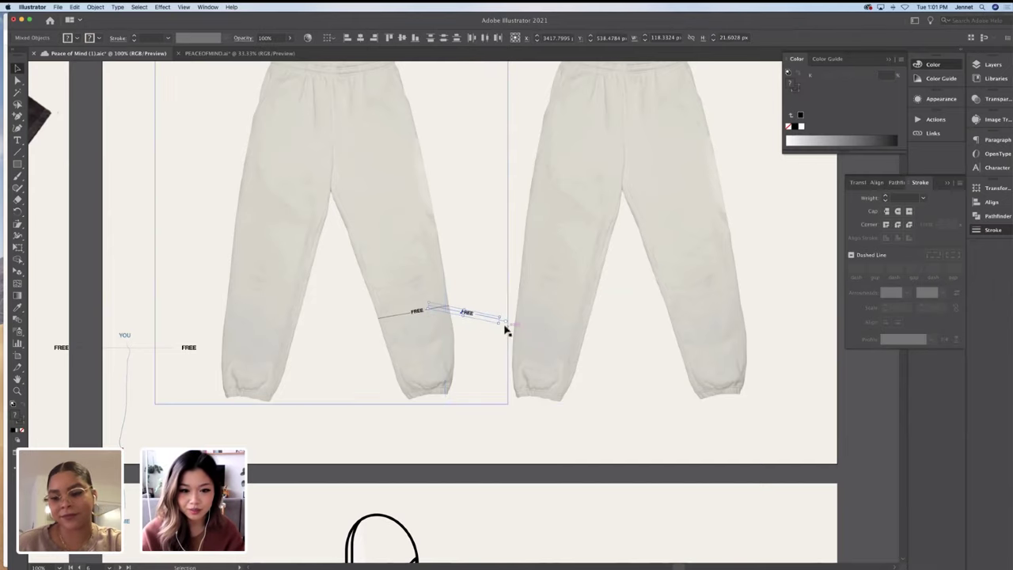
pyautogui.moveTo(468, 317); pyautogui.dragTo(556, 321)
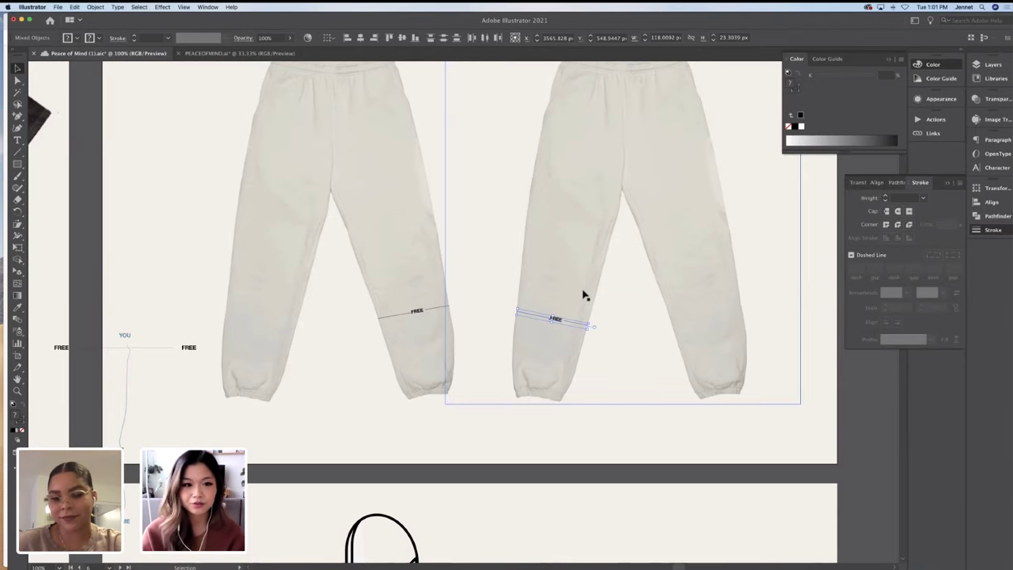
pyautogui.hscroll(-10, 583, 295)
pyautogui.hscroll(-3, 583, 294)
pyautogui.scroll(-2, 584, 295)
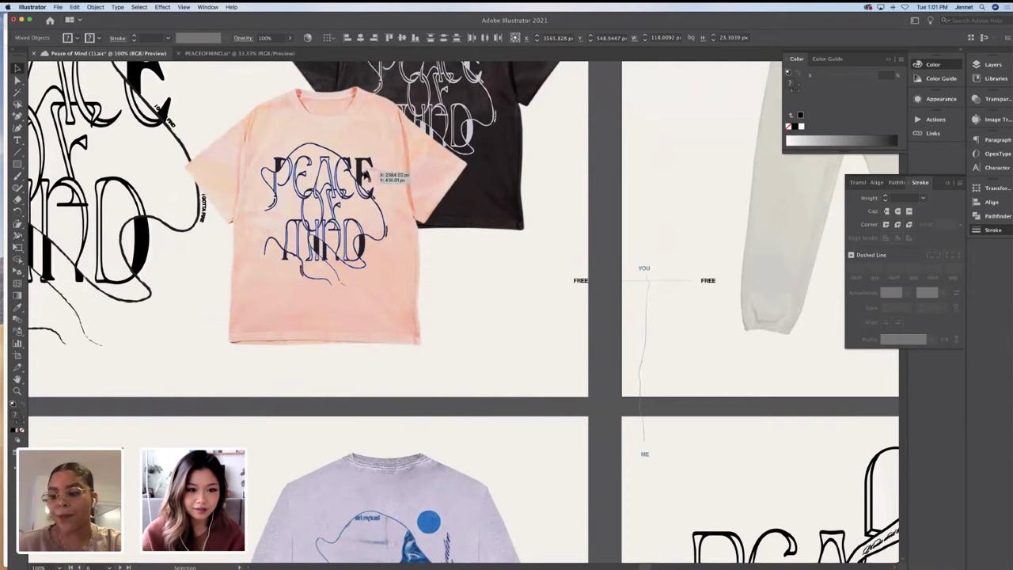
# Drag the small blue PEACE OF MIND chest logo on the longsleeve sweatshirt further right
pyautogui.click(381, 183)
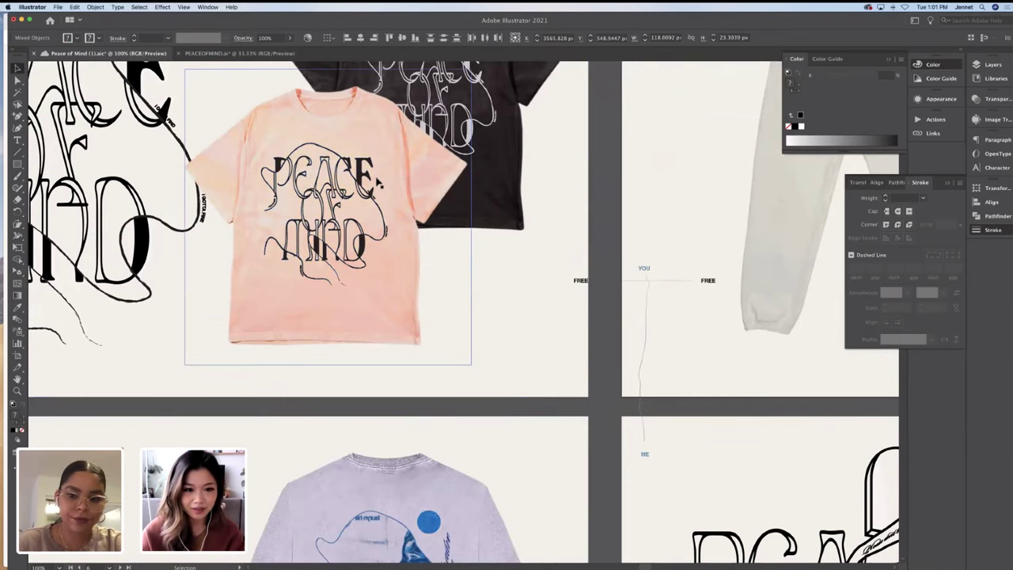
pyautogui.click(376, 183)
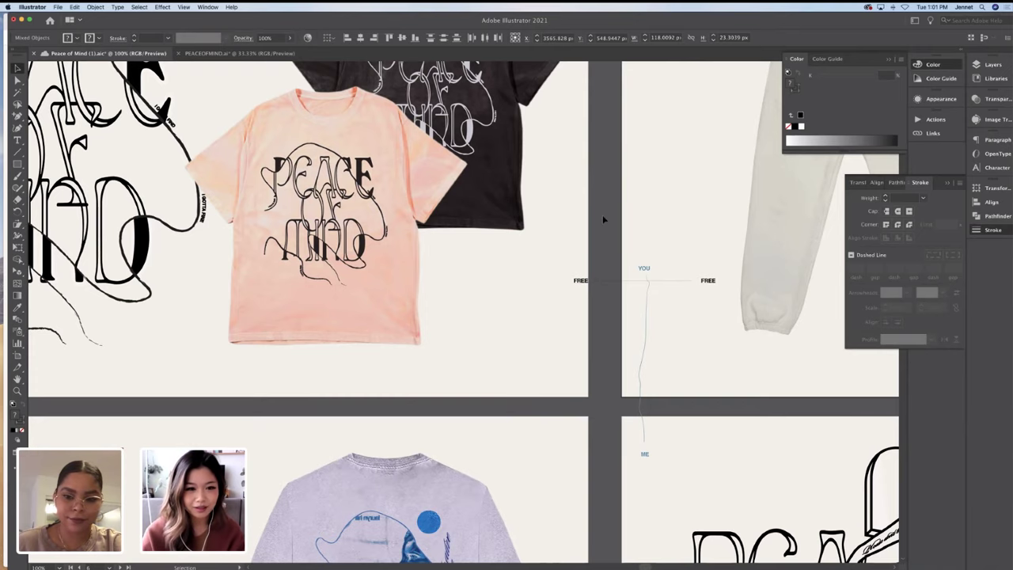
pyautogui.scroll(-2, 602, 219)
pyautogui.scroll(-2, 602, 219)
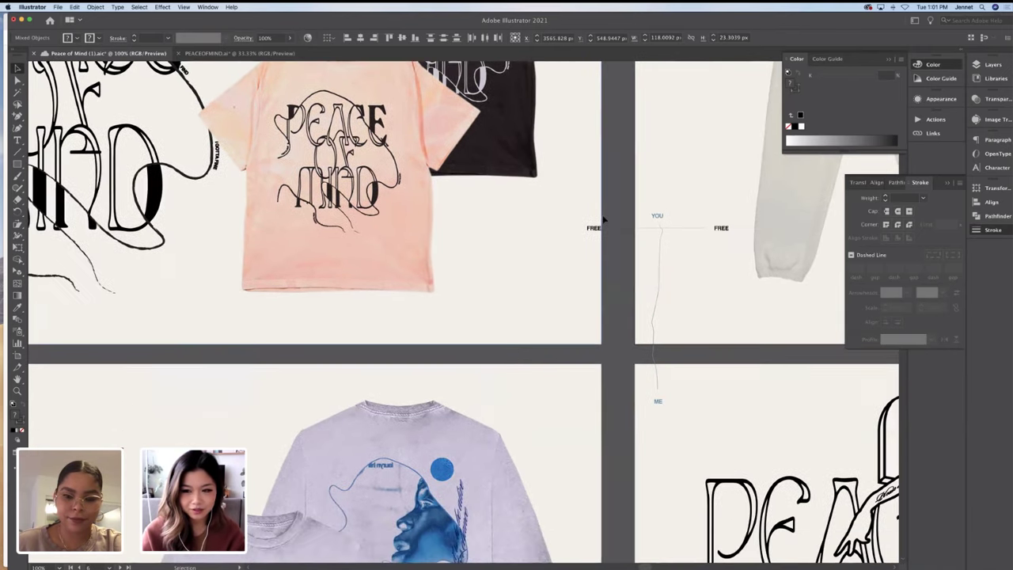
pyautogui.hscroll(2, 602, 219)
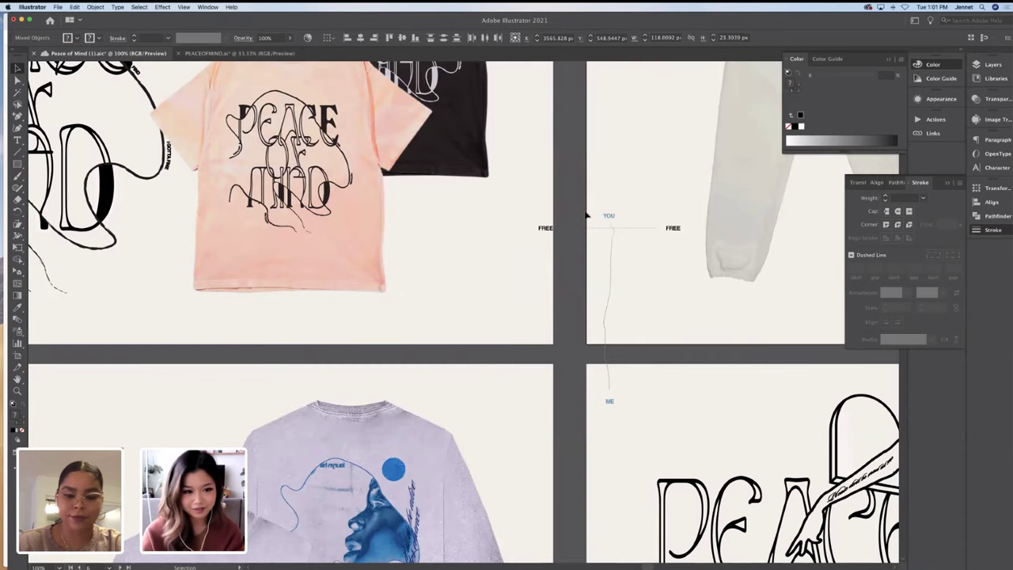
pyautogui.scroll(-2, 586, 214)
pyautogui.scroll(3, 344, 436)
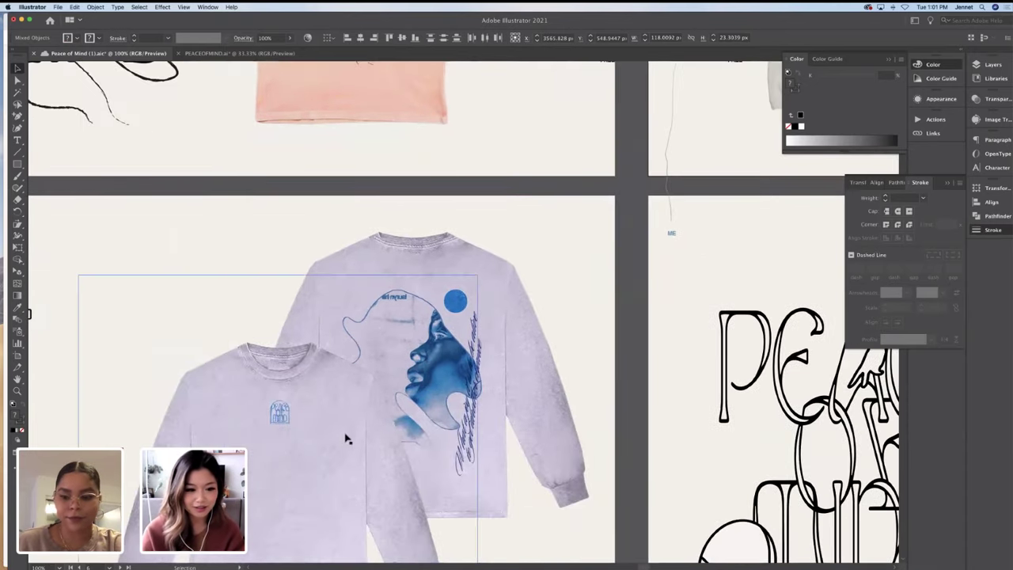
pyautogui.scroll(-3, 337, 440)
pyautogui.moveTo(283, 348); pyautogui.dragTo(324, 361)
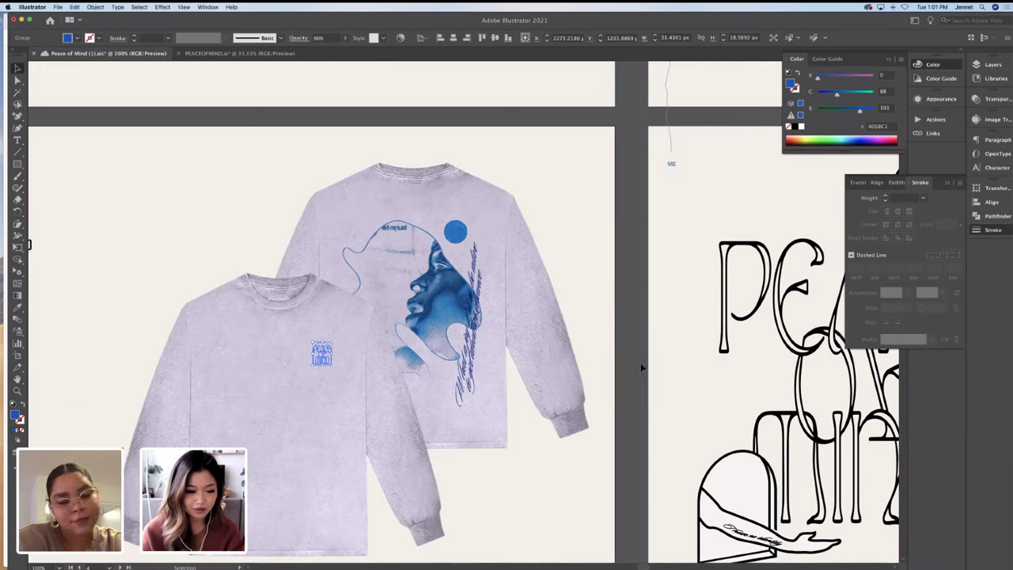
pyautogui.hscroll(5, 582, 251)
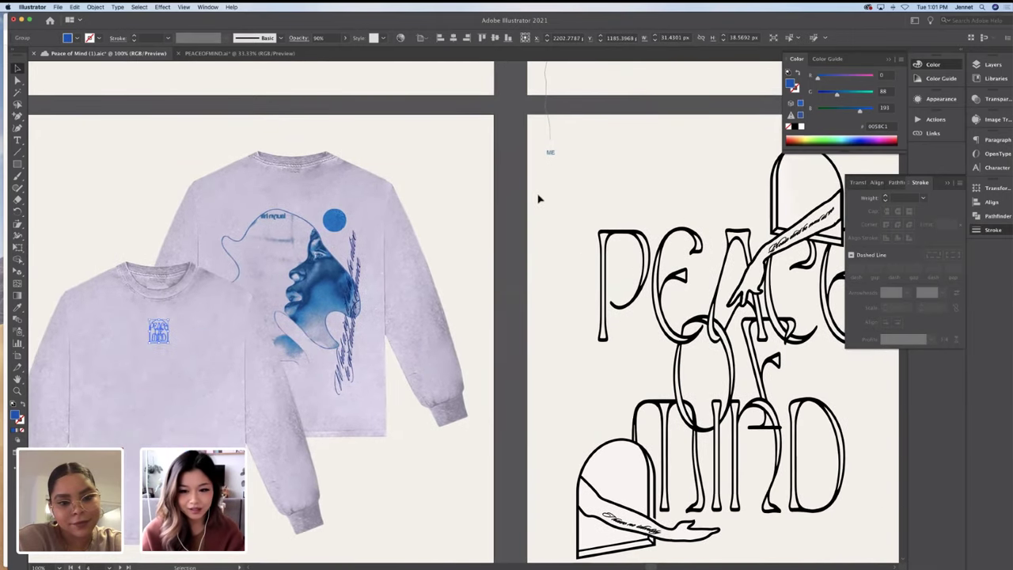
pyautogui.hscroll(5, 539, 198)
pyautogui.scroll(5, 538, 199)
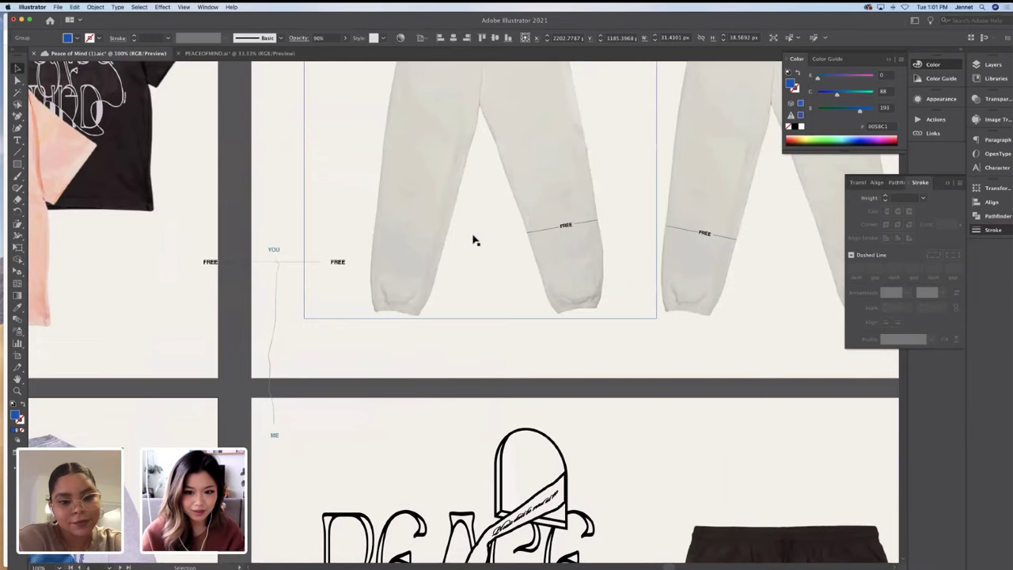
pyautogui.scroll(4, 474, 240)
pyautogui.hscroll(1, 474, 240)
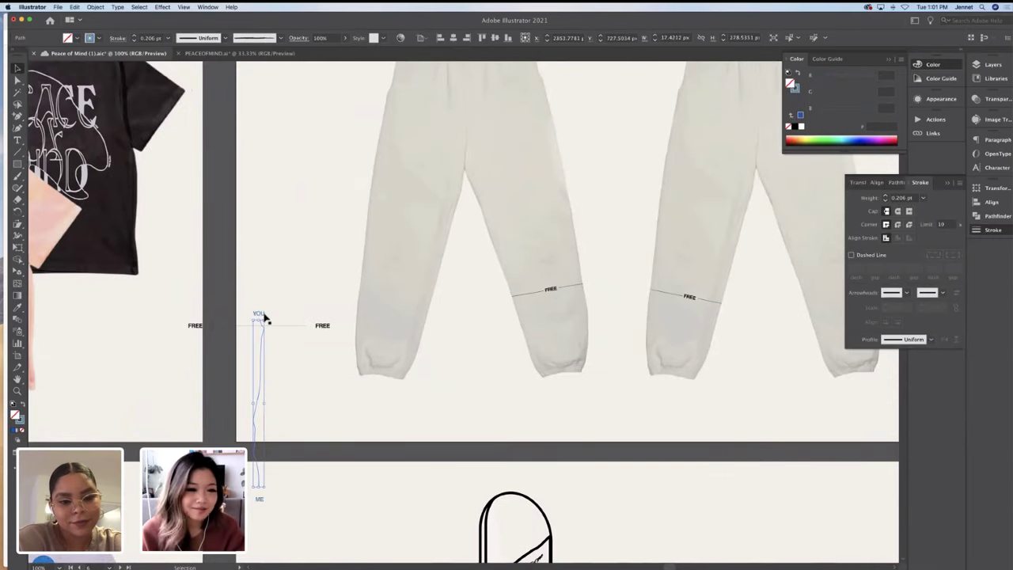
pyautogui.moveTo(271, 335); pyautogui.dragTo(262, 508)
pyautogui.keyDown('shift'); pyautogui.click(261, 502); pyautogui.keyUp('shift')
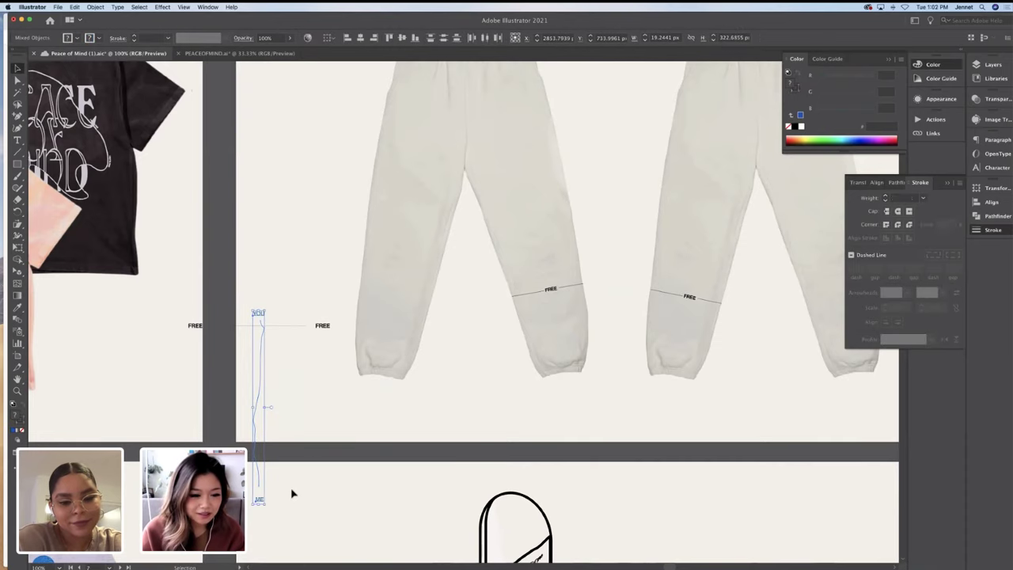
pyautogui.scroll(-1, 292, 490)
pyautogui.hscroll(-3, 292, 491)
pyautogui.scroll(-5, 292, 491)
pyautogui.hscroll(-6, 292, 491)
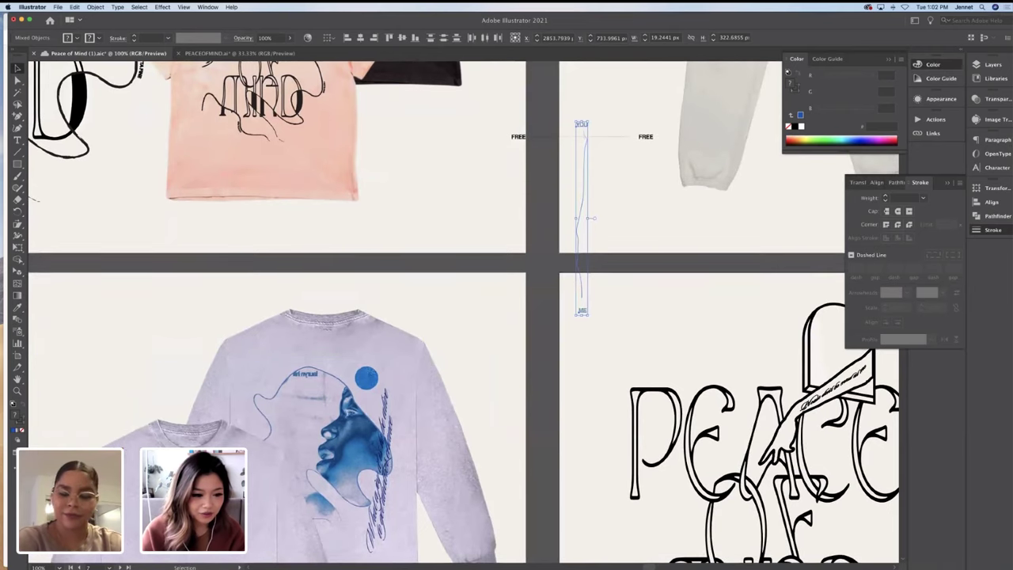
pyautogui.click(431, 494)
# Nudge the front longsleeve's chest logo slightly up and to the left
pyautogui.click(222, 389)
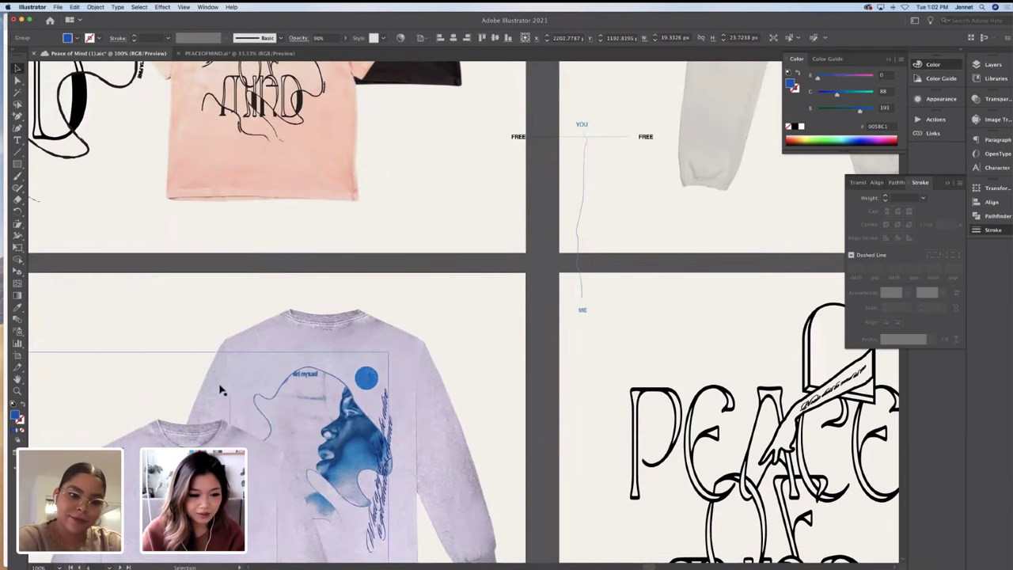
pyautogui.scroll(-3, 222, 441)
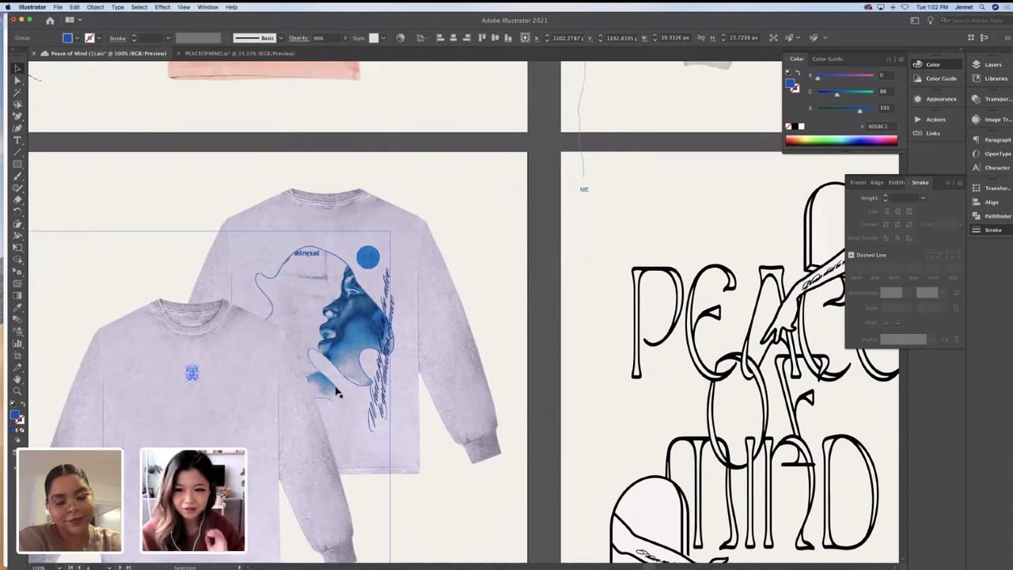
pyautogui.moveTo(190, 378); pyautogui.dragTo(183, 366)
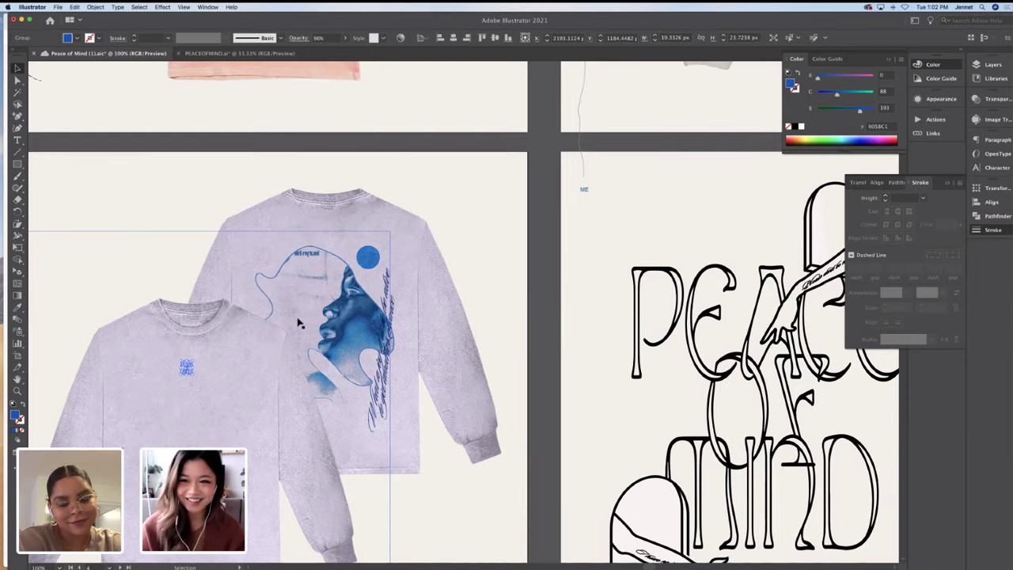
pyautogui.hscroll(1, 300, 323)
pyautogui.hscroll(5, 300, 323)
pyautogui.scroll(5, 299, 323)
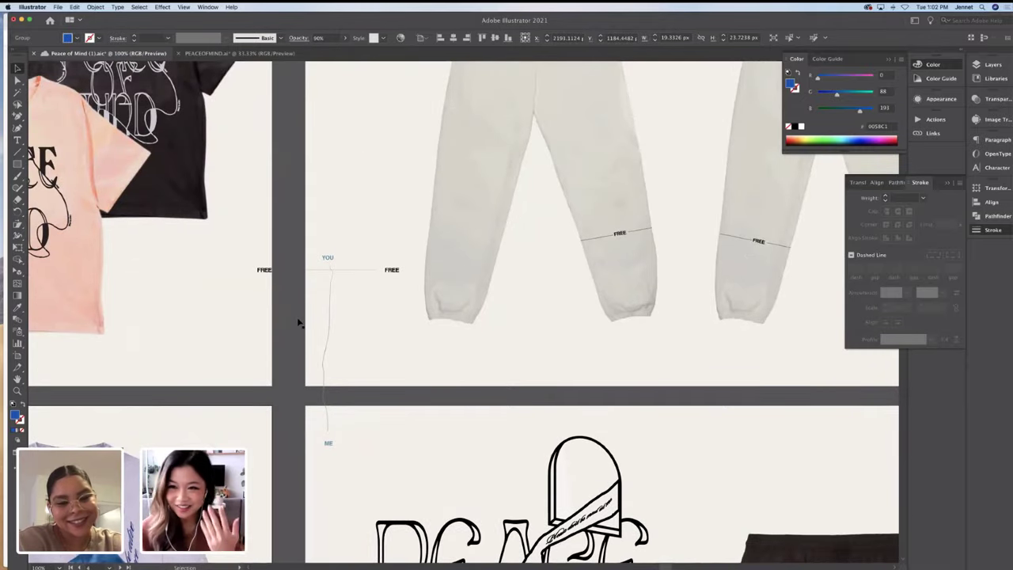
# Paste a copy of the YOU–ME line onto the left pant leg, tilted to follow the leg
pyautogui.scroll(2, 315, 350)
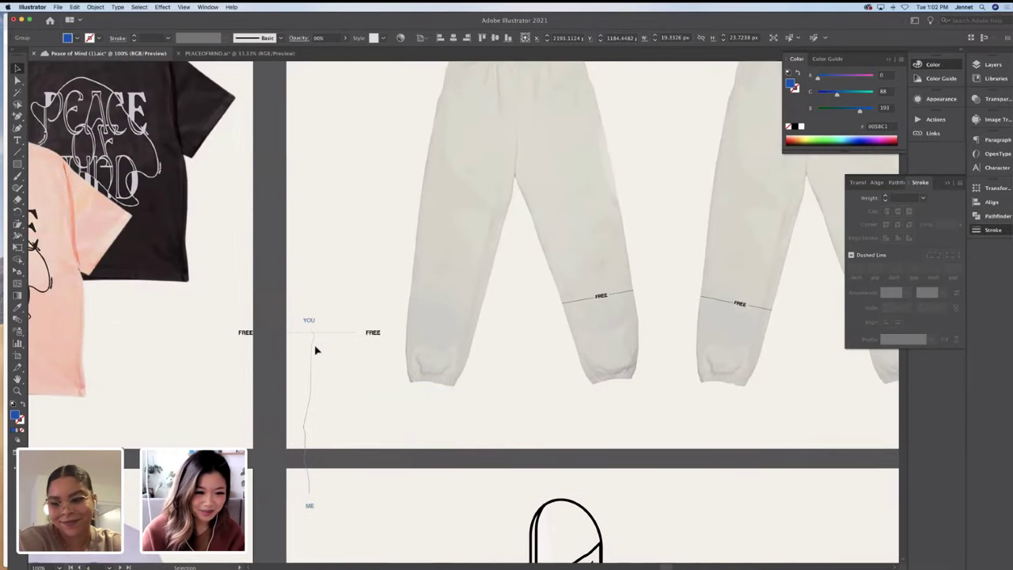
pyautogui.click(310, 346)
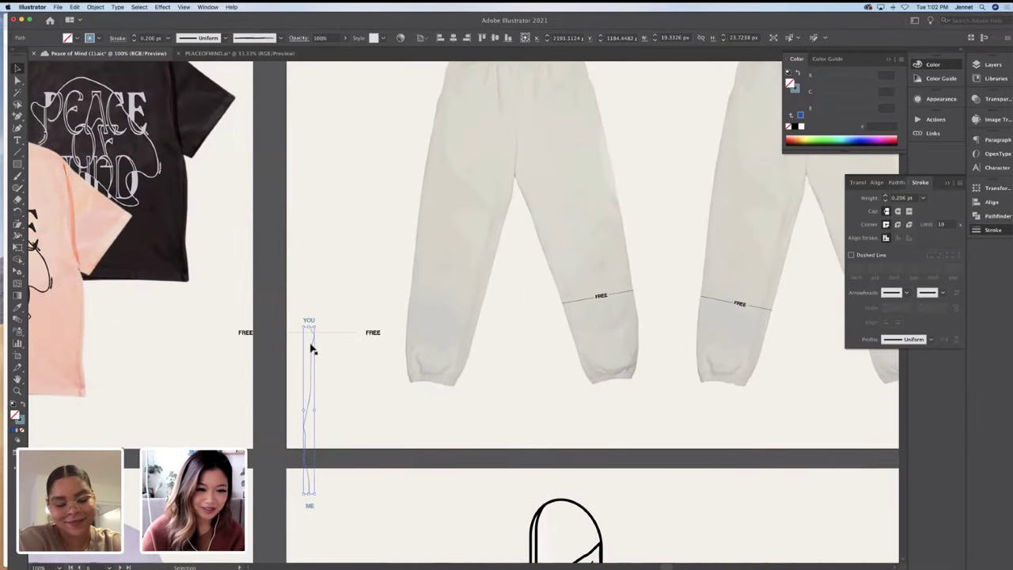
pyautogui.keyDown('shift'); pyautogui.click(309, 507); pyautogui.keyUp('shift')
pyautogui.click(365, 303)
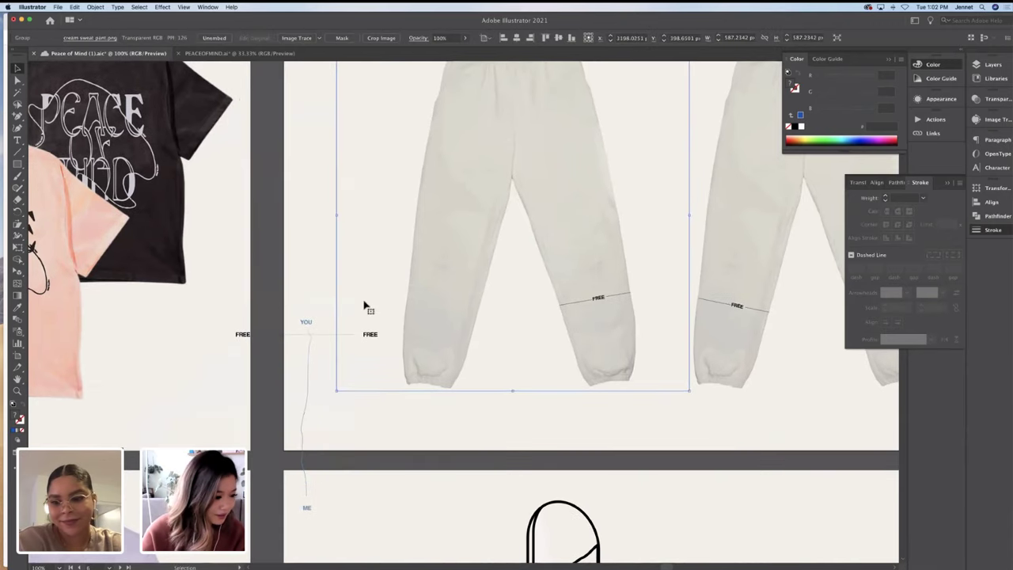
pyautogui.scroll(2, 381, 302)
pyautogui.hscroll(1, 381, 303)
pyautogui.press('super+v')
pyautogui.moveTo(464, 222); pyautogui.dragTo(413, 208)
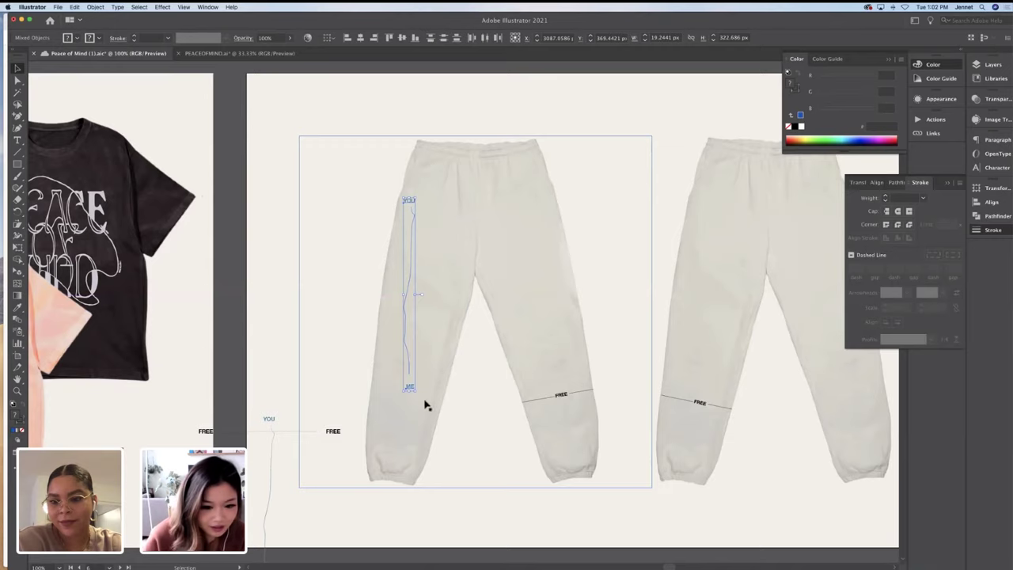
pyautogui.moveTo(419, 393); pyautogui.dragTo(412, 402)
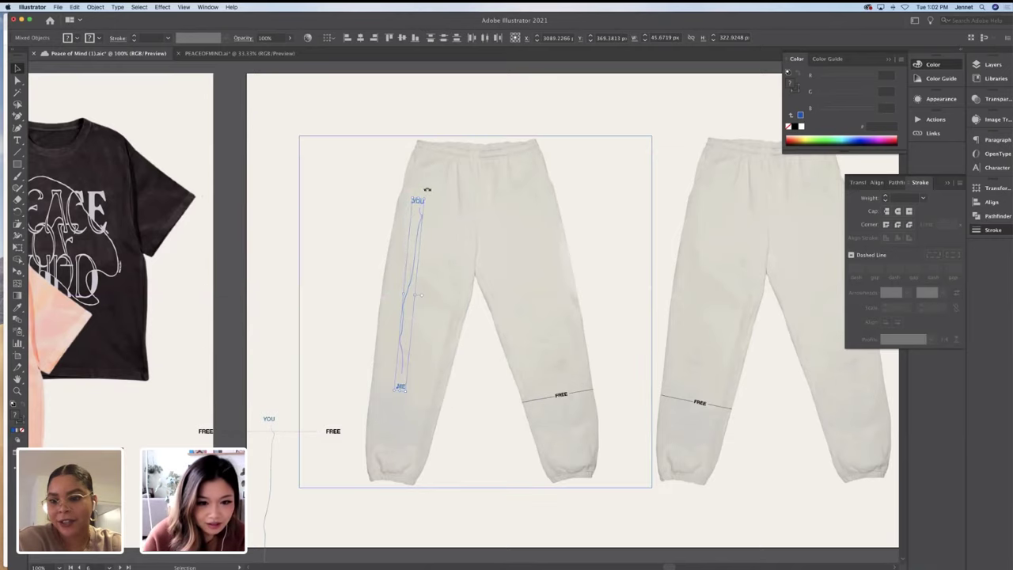
# Shift the YOU–ME line copy slightly left on the pant leg
pyautogui.click(323, 210)
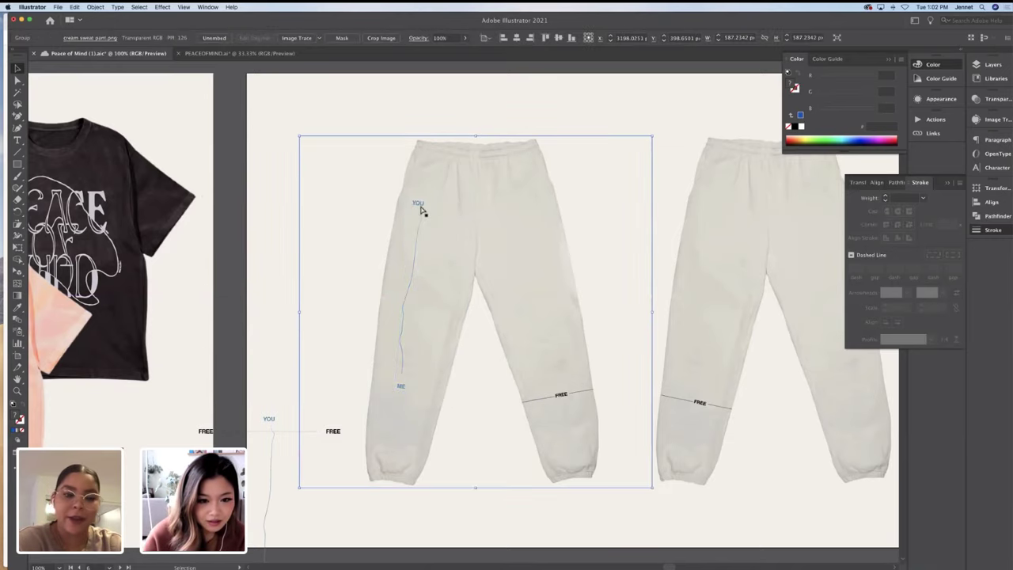
pyautogui.keyDown('shift'); pyautogui.click(422, 210); pyautogui.keyUp('shift')
pyautogui.click(422, 210)
pyautogui.moveTo(419, 208); pyautogui.dragTo(410, 204)
pyautogui.click(388, 203)
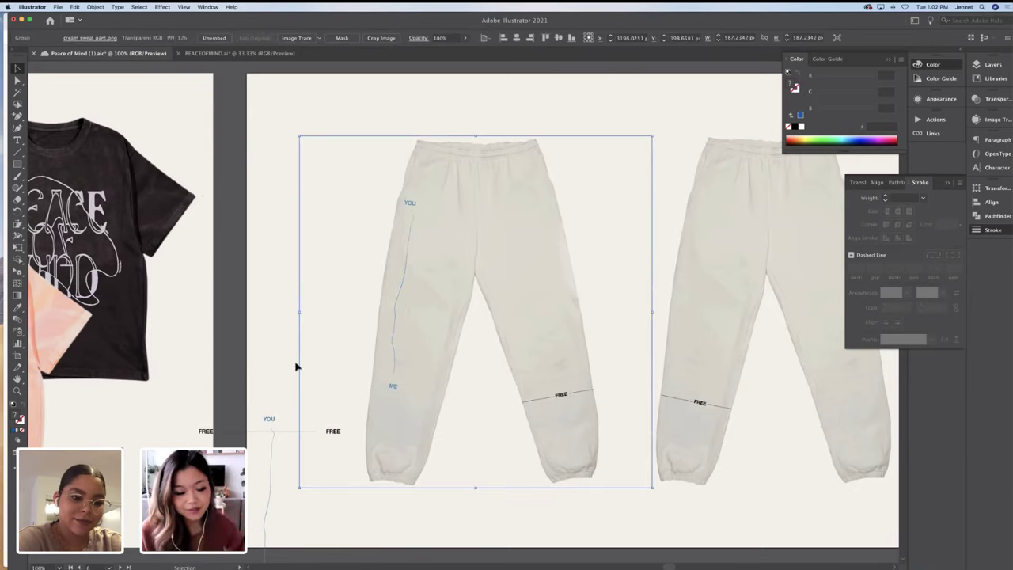
# Drag the ME label and the line's bottom end down toward the cuff
pyautogui.click(270, 420)
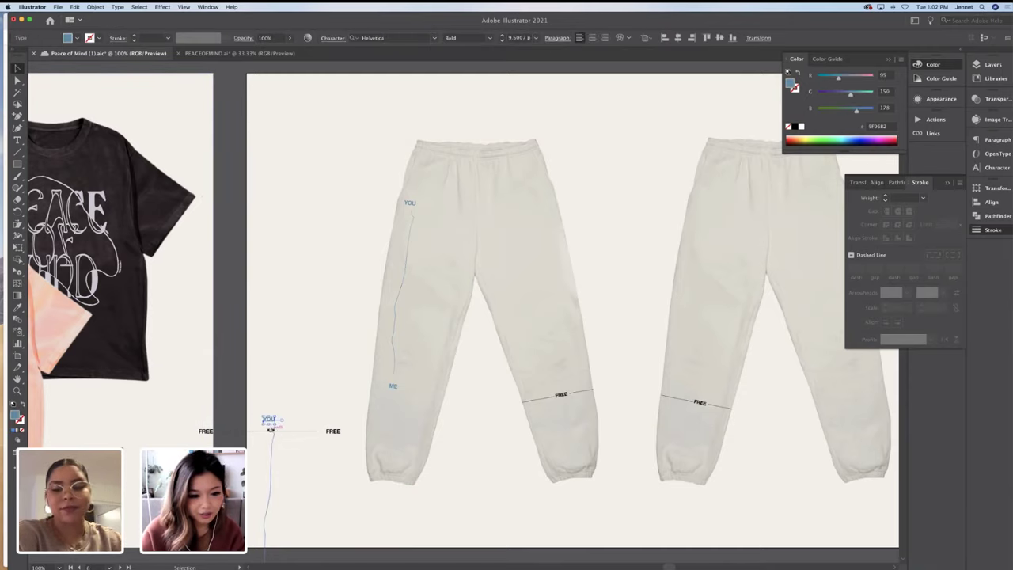
pyautogui.click(399, 420)
pyautogui.press('a')
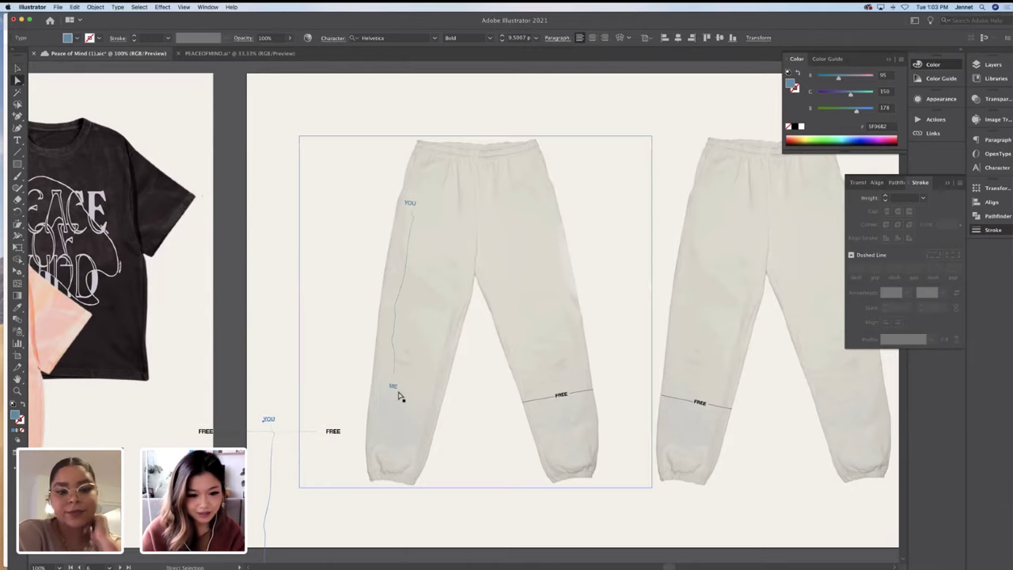
pyautogui.moveTo(394, 390); pyautogui.dragTo(373, 439)
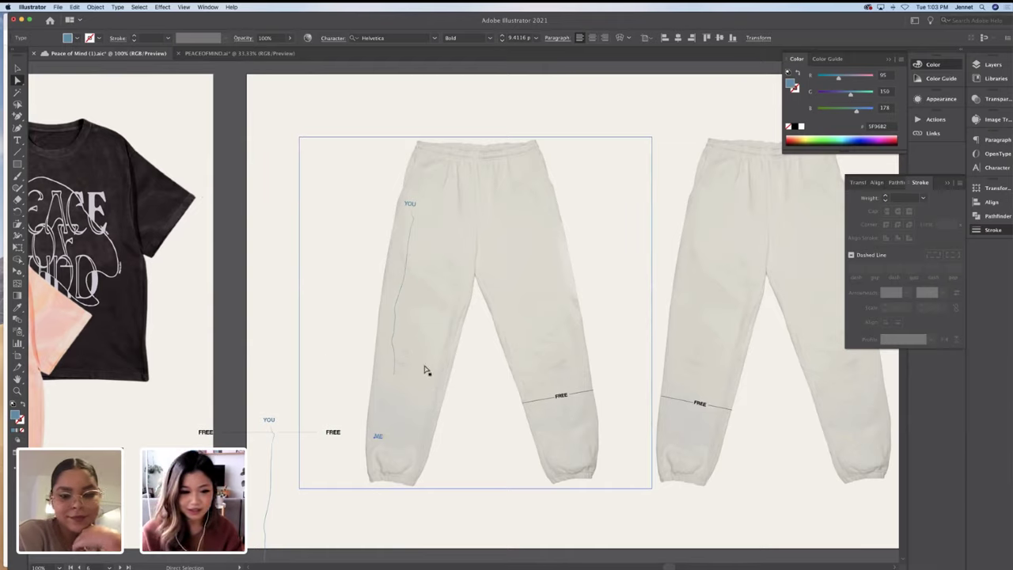
pyautogui.click(397, 379)
pyautogui.moveTo(396, 379); pyautogui.dragTo(380, 426)
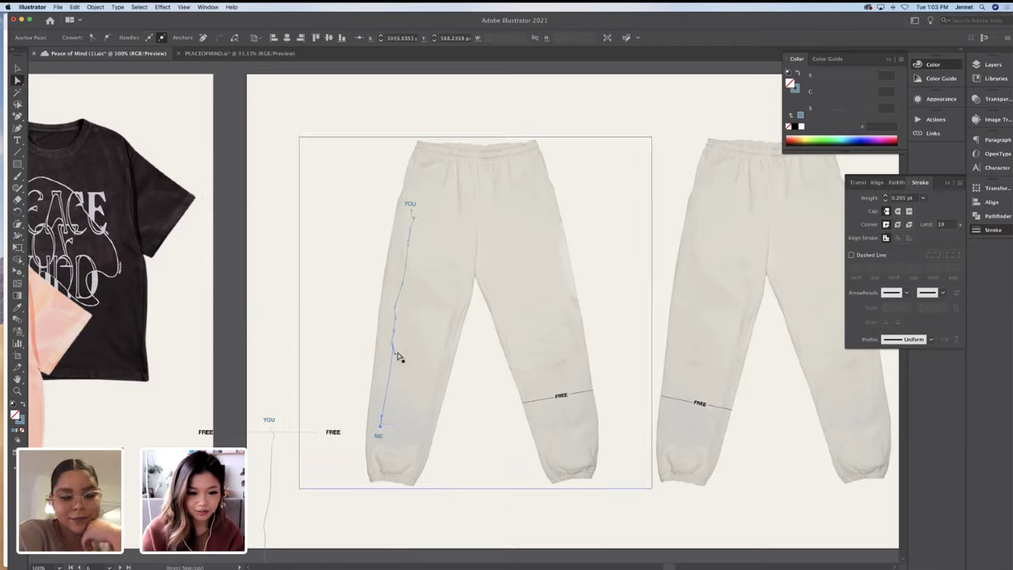
# Add an anchor point and reposition it so the line follows the leg's curve
pyautogui.press('+')
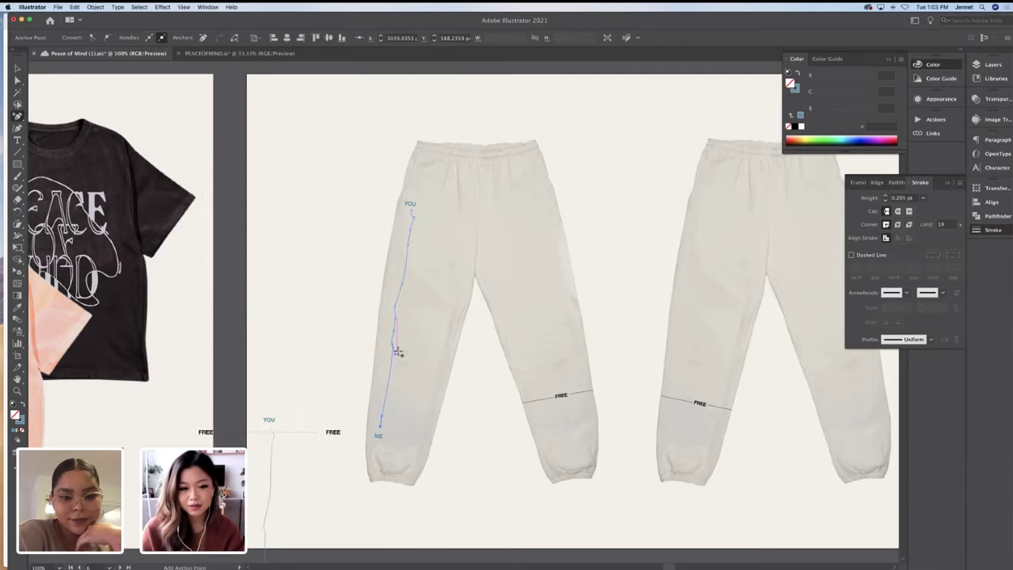
pyautogui.press('a')
pyautogui.moveTo(388, 390); pyautogui.dragTo(386, 403)
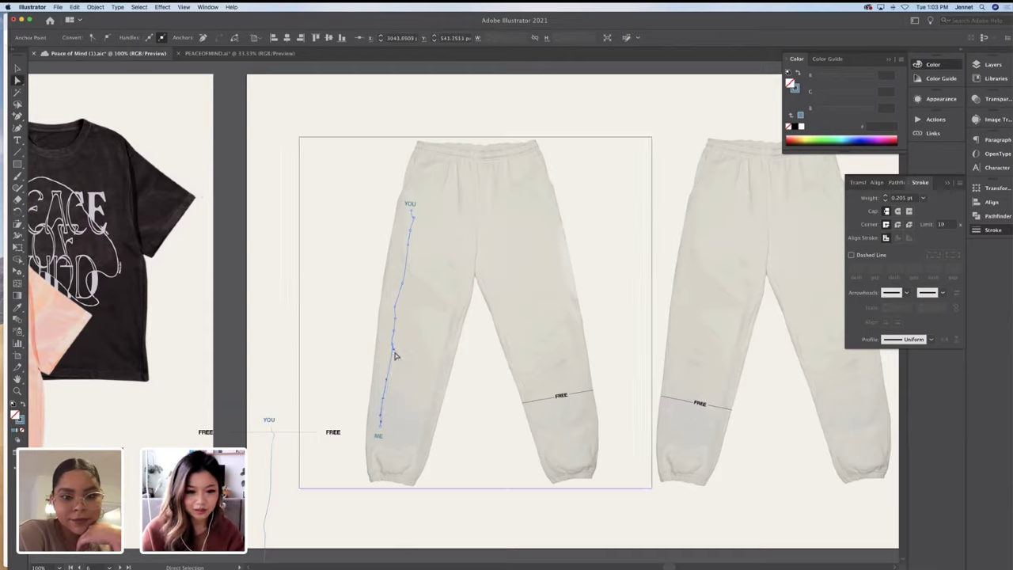
pyautogui.press('v')
pyautogui.click(320, 356)
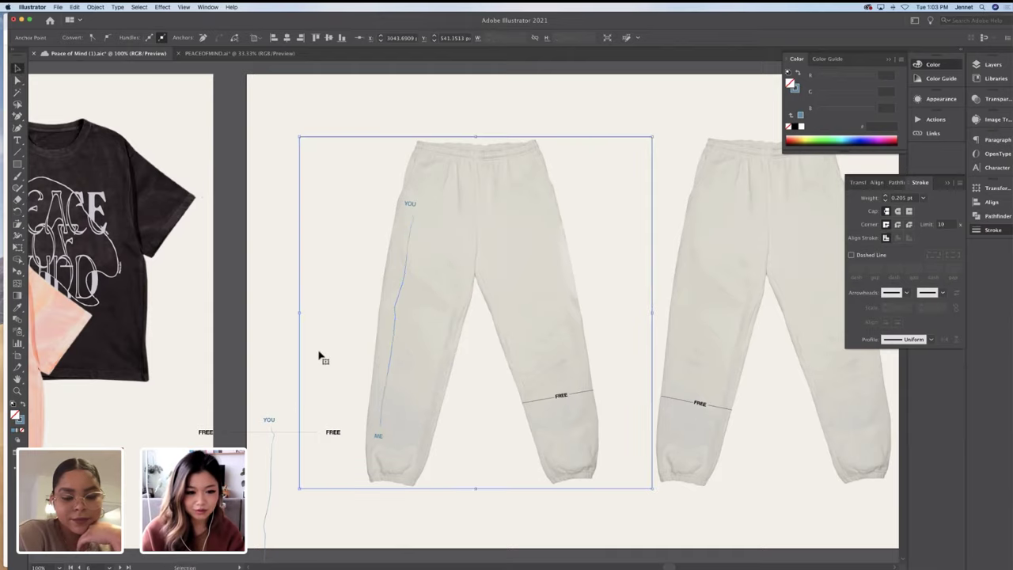
pyautogui.click(249, 382)
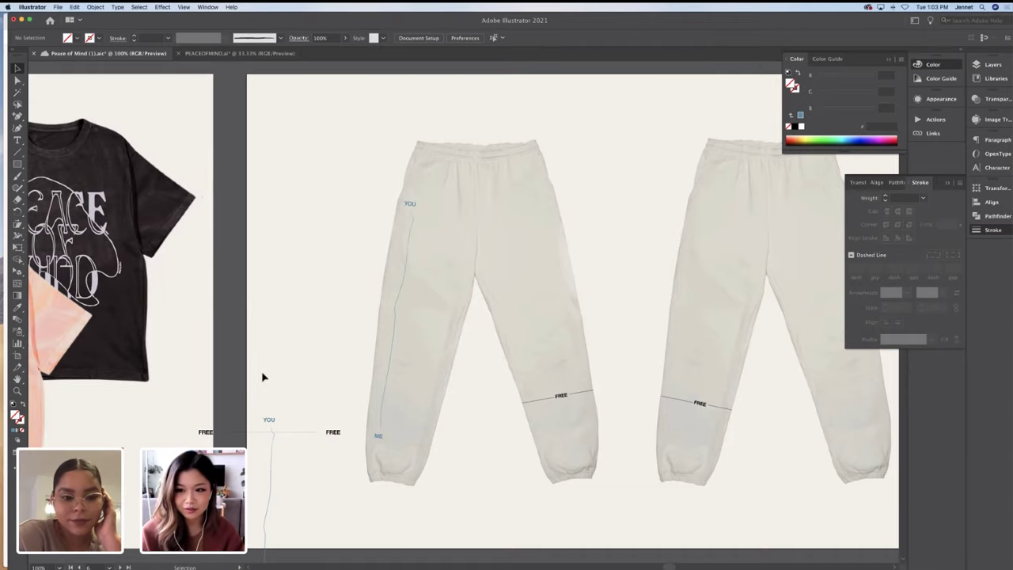
# Delete the original YOU, FREE, ME labels and line, keeping the sweatpants image
pyautogui.hscroll(-3, 265, 378)
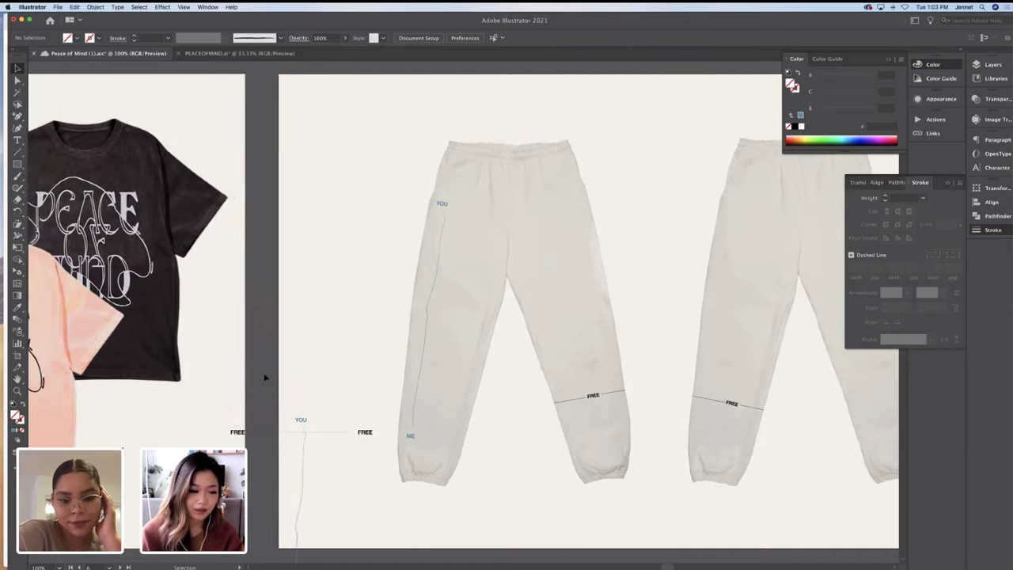
pyautogui.hscroll(-3, 265, 378)
pyautogui.scroll(-4, 265, 378)
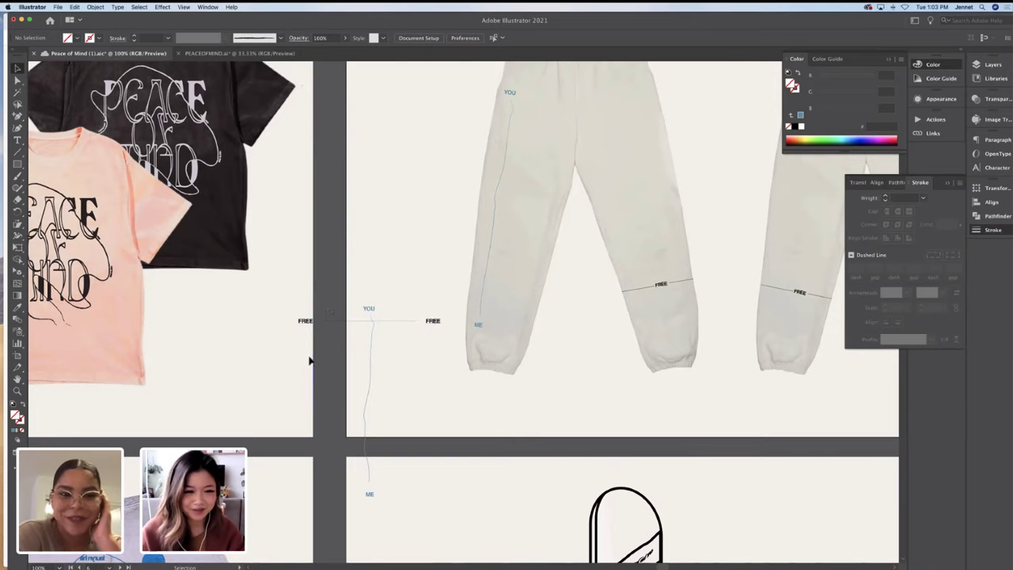
pyautogui.click(309, 358)
pyautogui.click(342, 286)
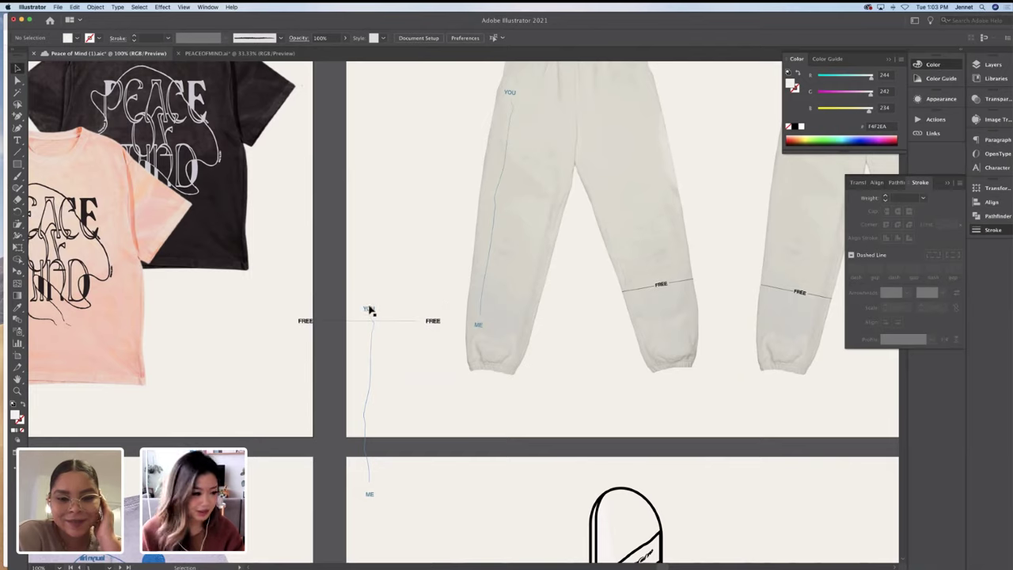
pyautogui.moveTo(362, 299); pyautogui.dragTo(429, 512)
pyautogui.keyDown('shift'); pyautogui.click(416, 356); pyautogui.keyUp('shift')
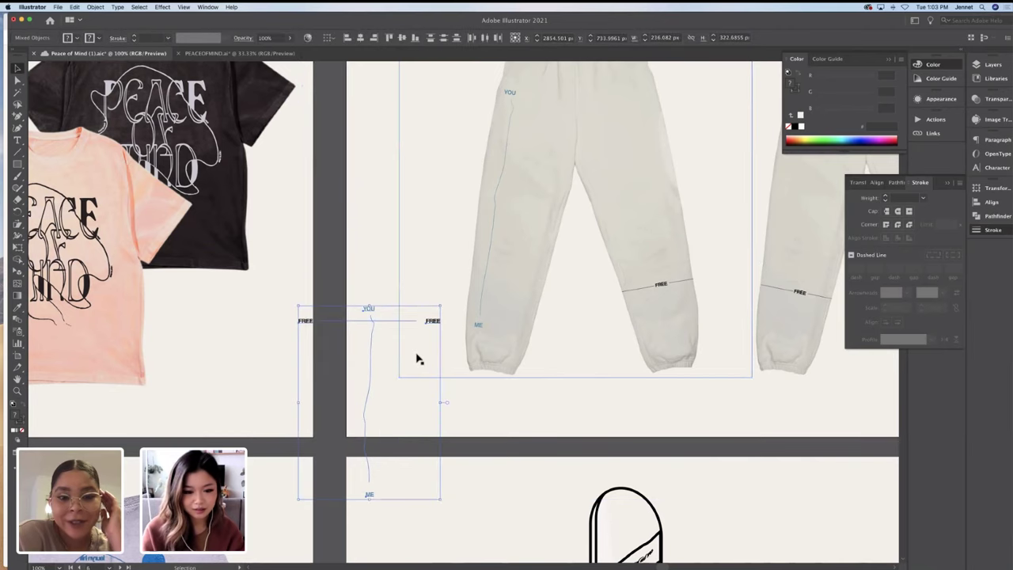
pyautogui.press('Delete')
# Nudge the small YOU text into place at the left sweatpants' waistband
pyautogui.press('super+minus')
pyautogui.press('super+minus')
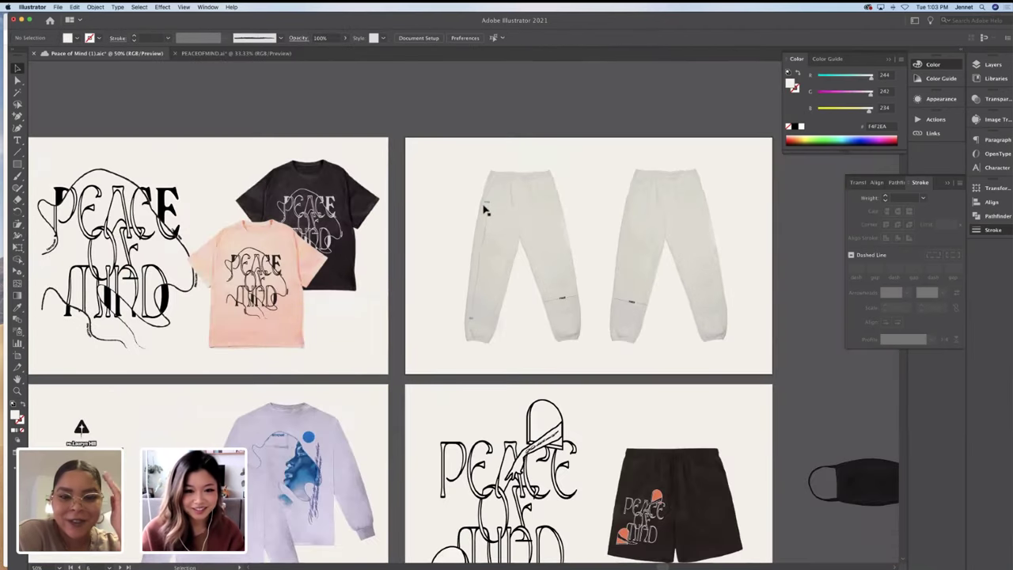
pyautogui.press('v')
pyautogui.press('super+plus')
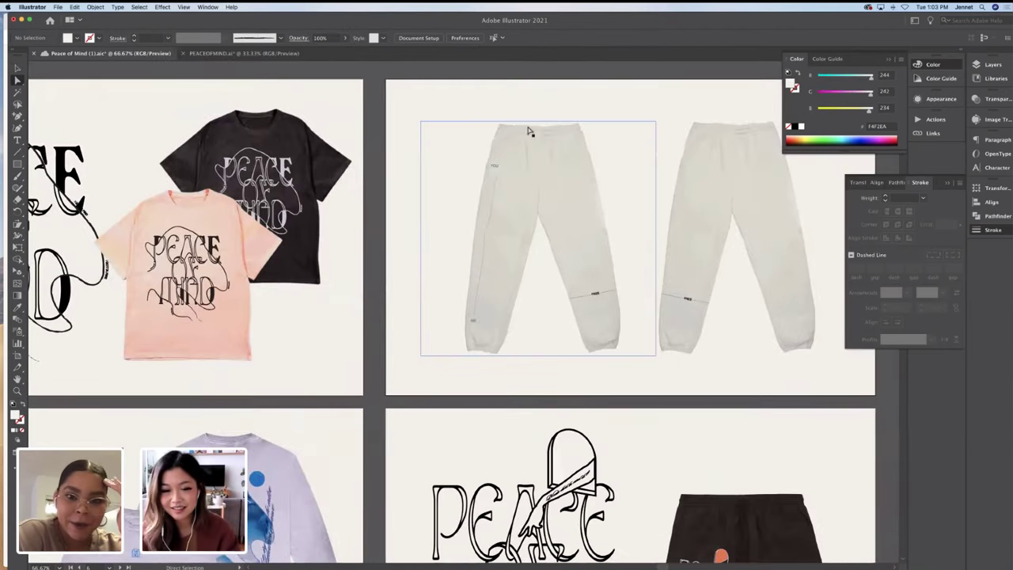
pyautogui.press('a')
pyautogui.click(498, 170)
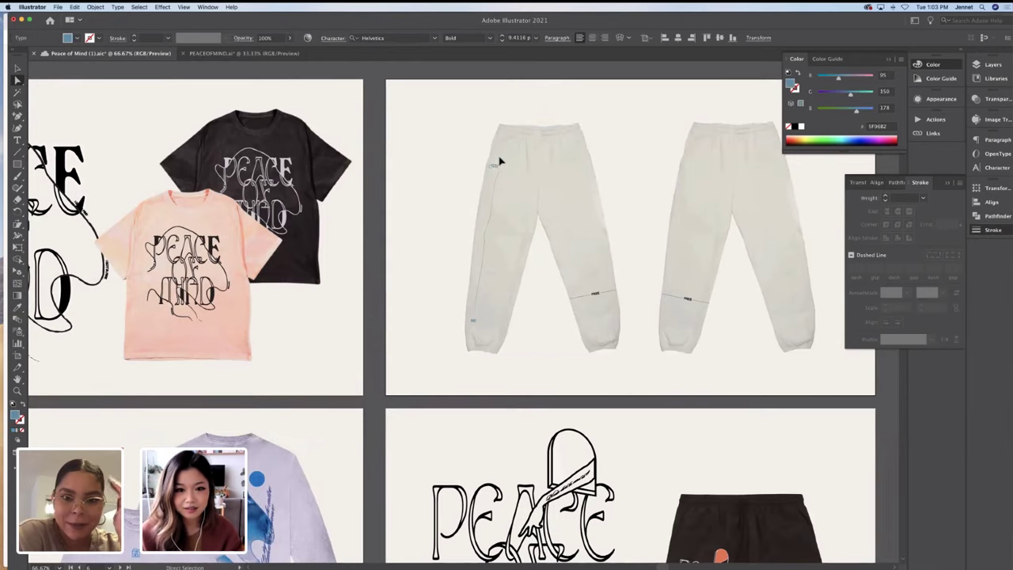
pyautogui.moveTo(497, 159); pyautogui.dragTo(501, 162)
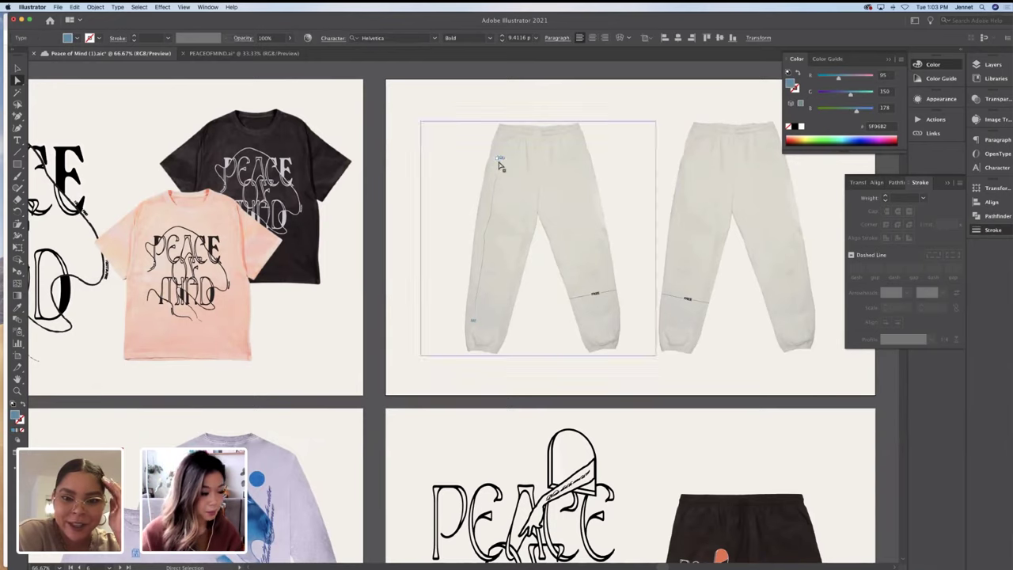
pyautogui.press('v')
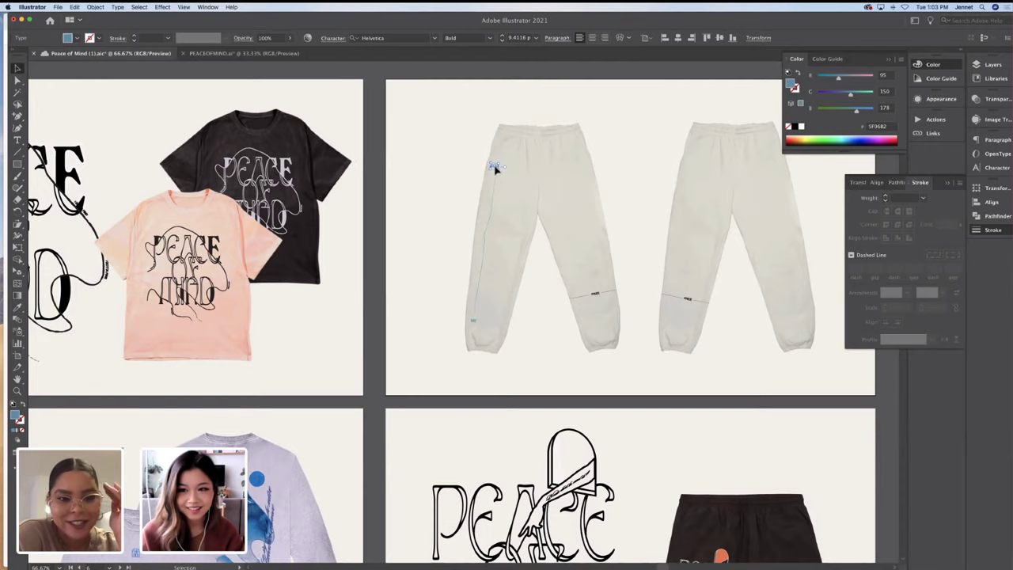
pyautogui.moveTo(494, 168); pyautogui.dragTo(498, 157)
pyautogui.press('a')
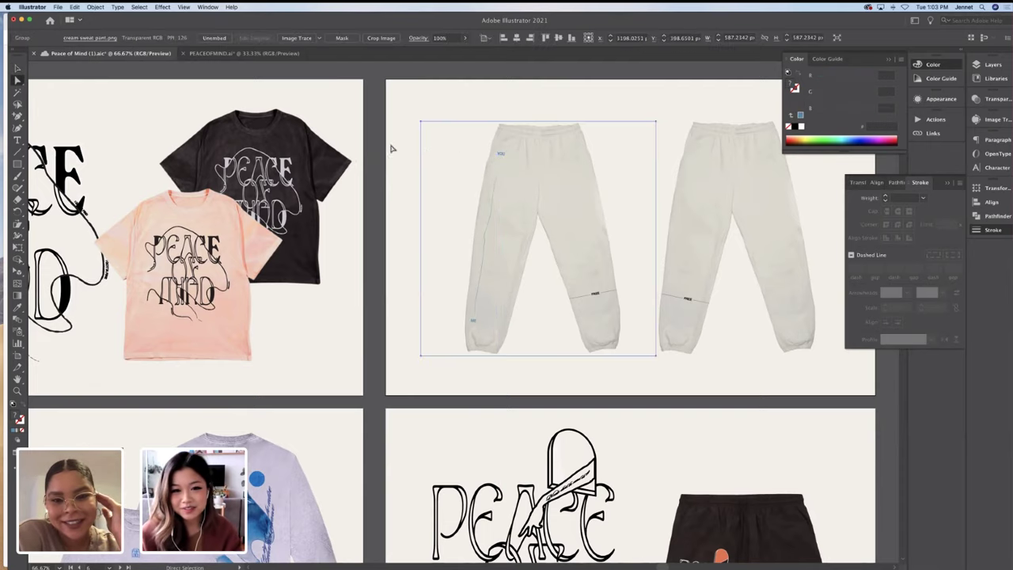
pyautogui.click(410, 158)
pyautogui.moveTo(498, 166); pyautogui.dragTo(500, 166)
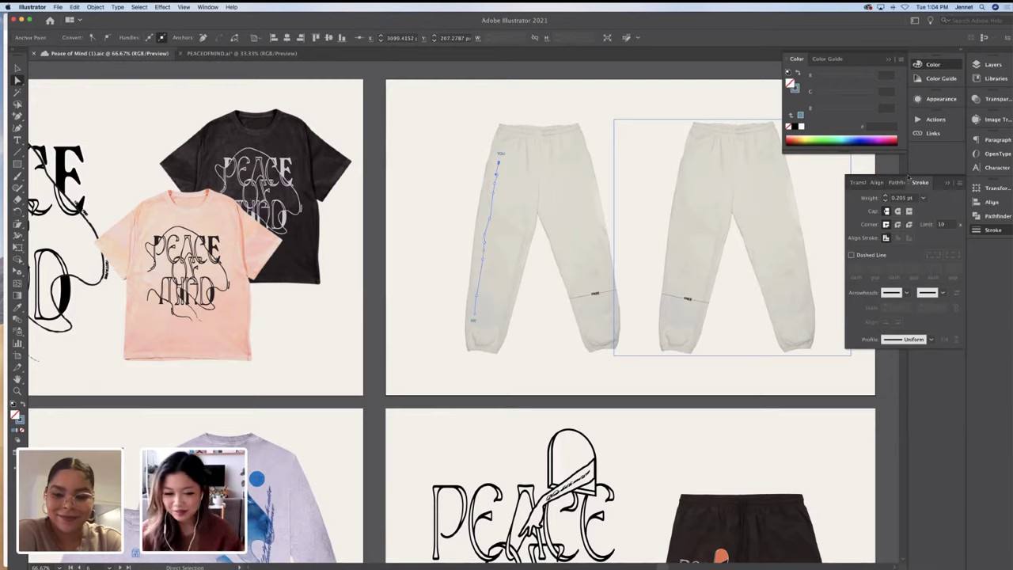
# Add an anchor near the top of the leg line and pull it slightly down
pyautogui.click(523, 251)
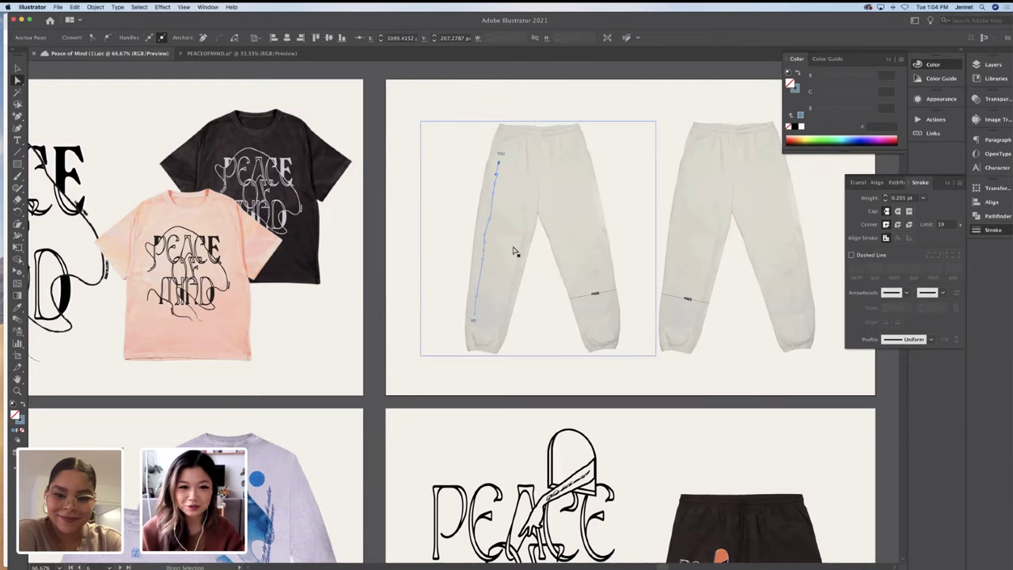
pyautogui.click(405, 224)
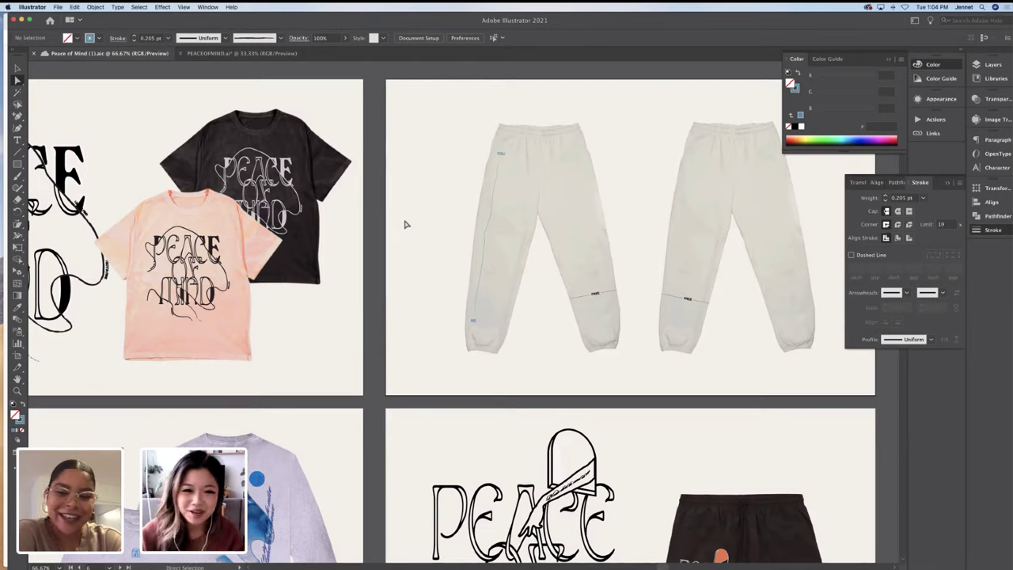
pyautogui.press('p')
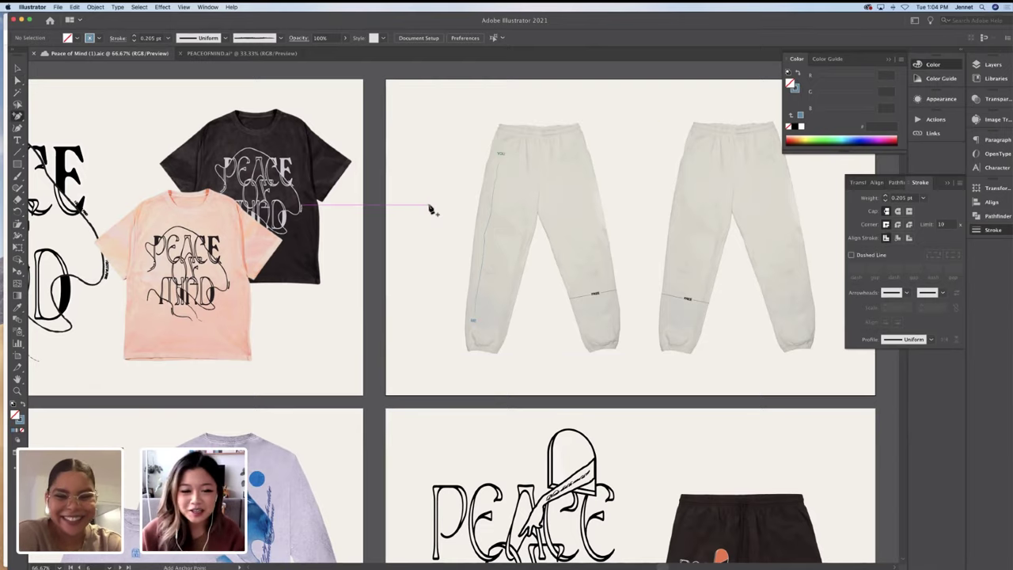
pyautogui.click(502, 169)
pyautogui.press('a')
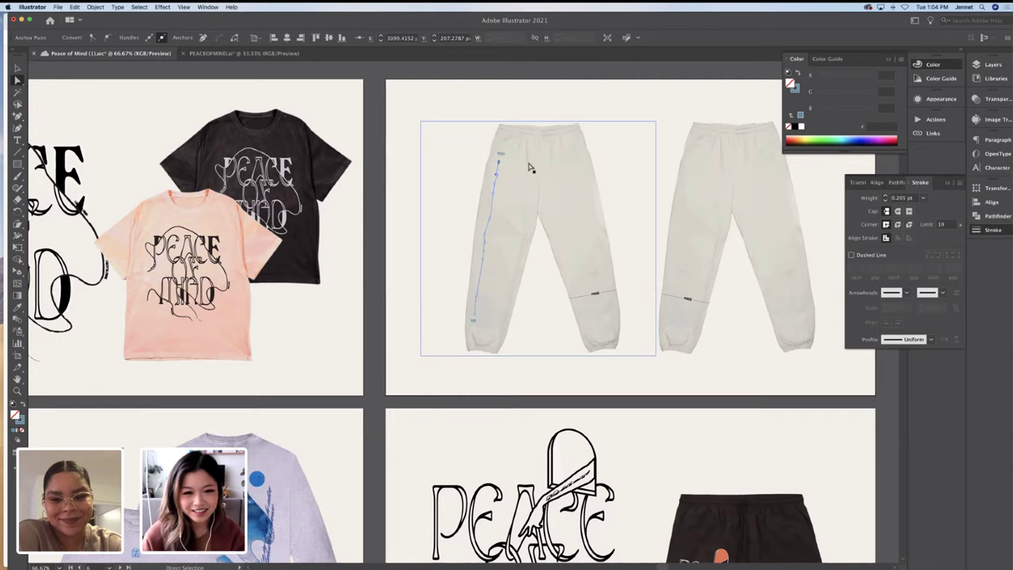
pyautogui.press('v')
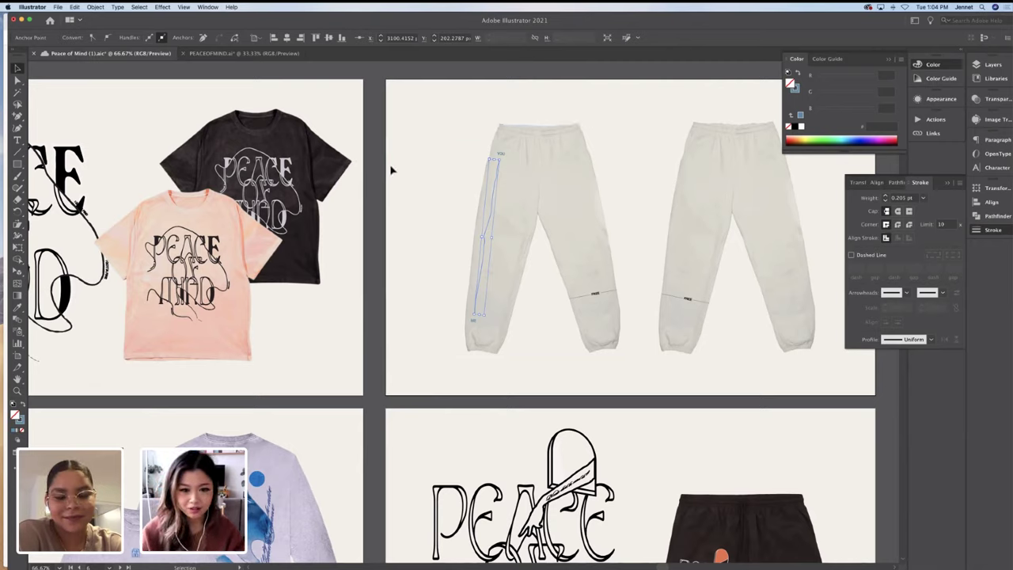
pyautogui.click(391, 167)
pyautogui.press('a')
pyautogui.click(501, 162)
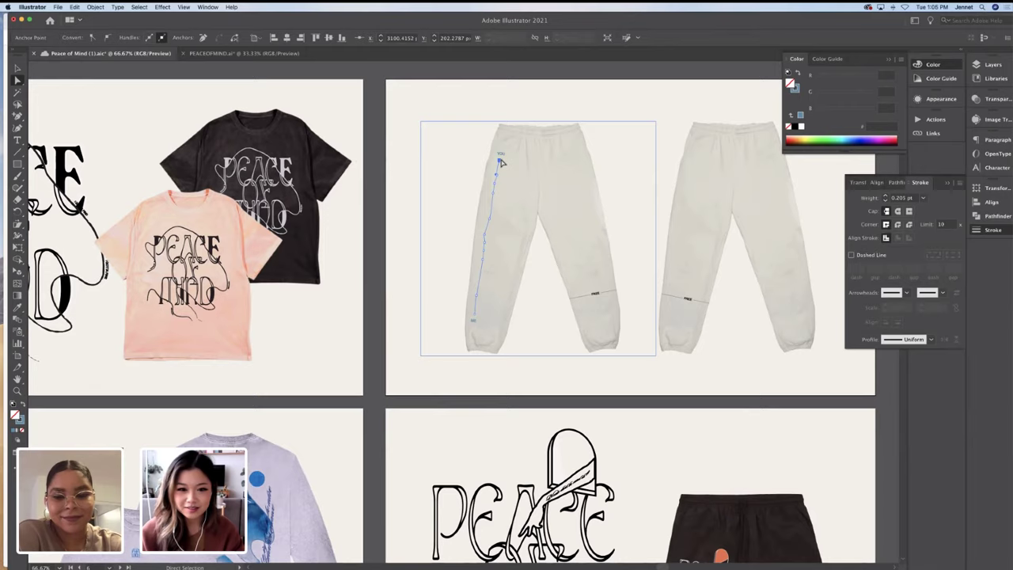
pyautogui.moveTo(500, 163); pyautogui.dragTo(497, 174)
pyautogui.click(474, 165)
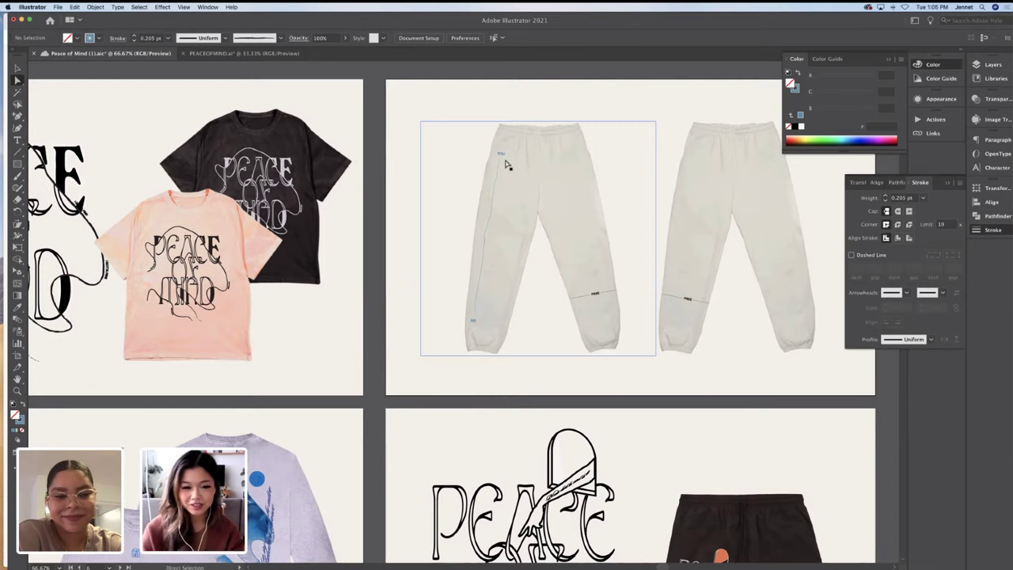
# Zoom out and scroll down to bring the longsleeve mockups into view
pyautogui.press('v')
pyautogui.click(509, 162)
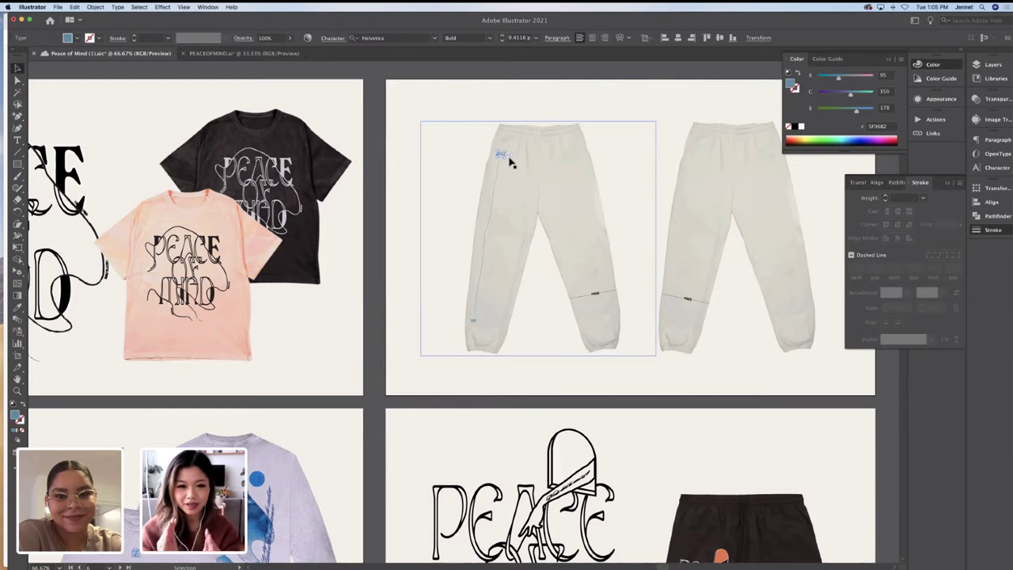
pyautogui.click(399, 211)
pyautogui.scroll(-2, 398, 212)
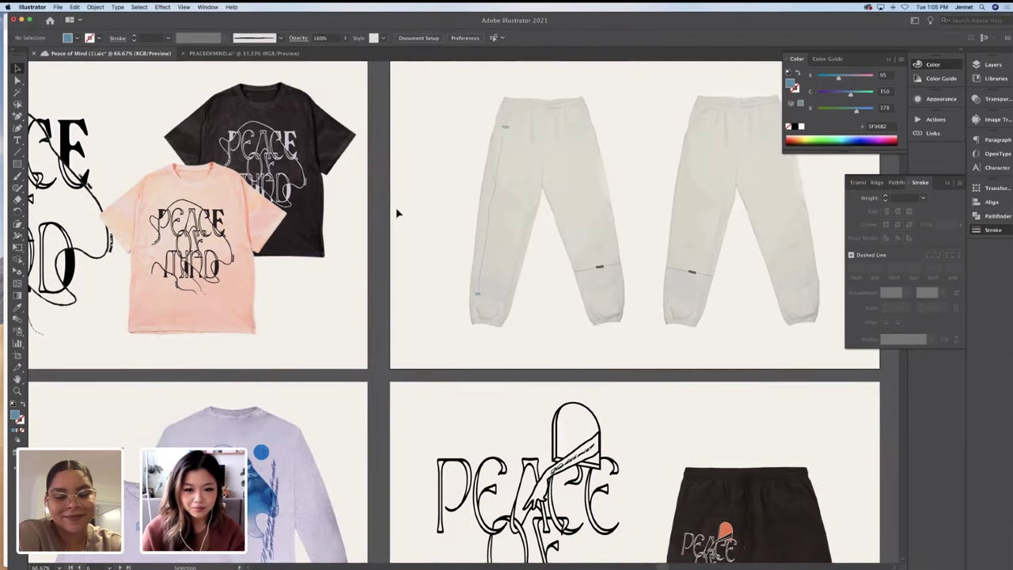
pyautogui.scroll(-5, 399, 212)
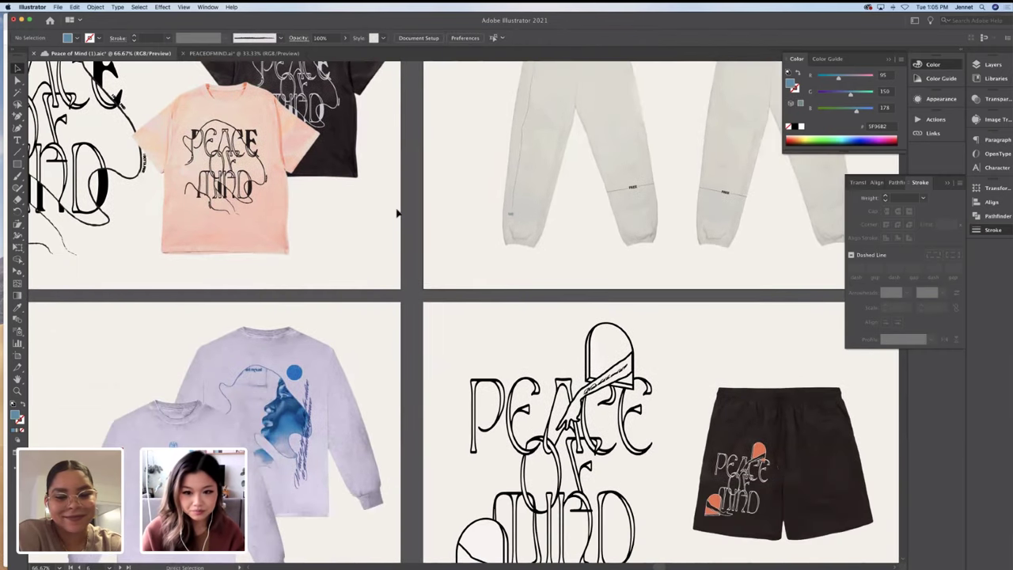
pyautogui.press('super+minus')
pyautogui.scroll(-5, 398, 212)
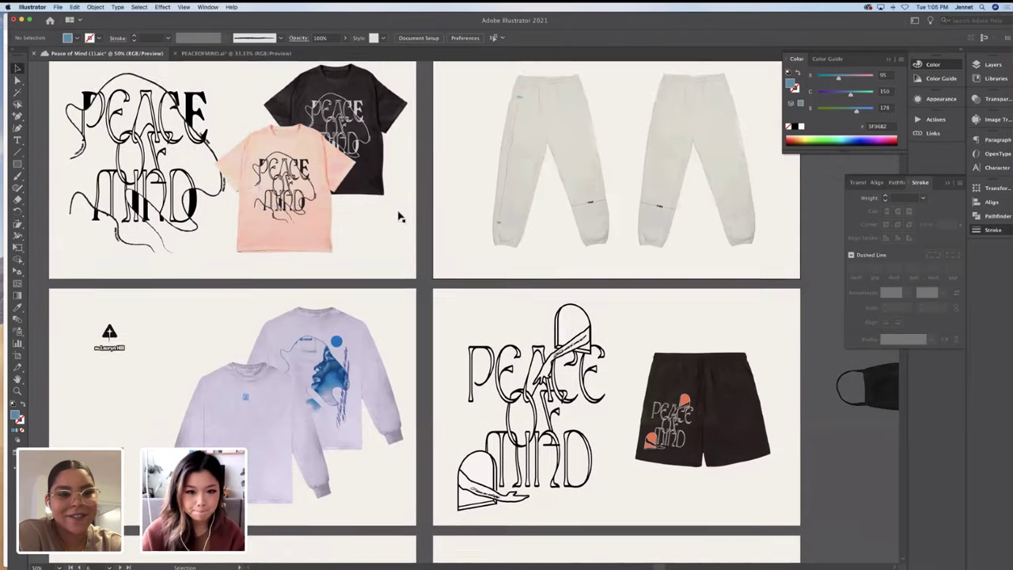
pyautogui.scroll(-5, 398, 212)
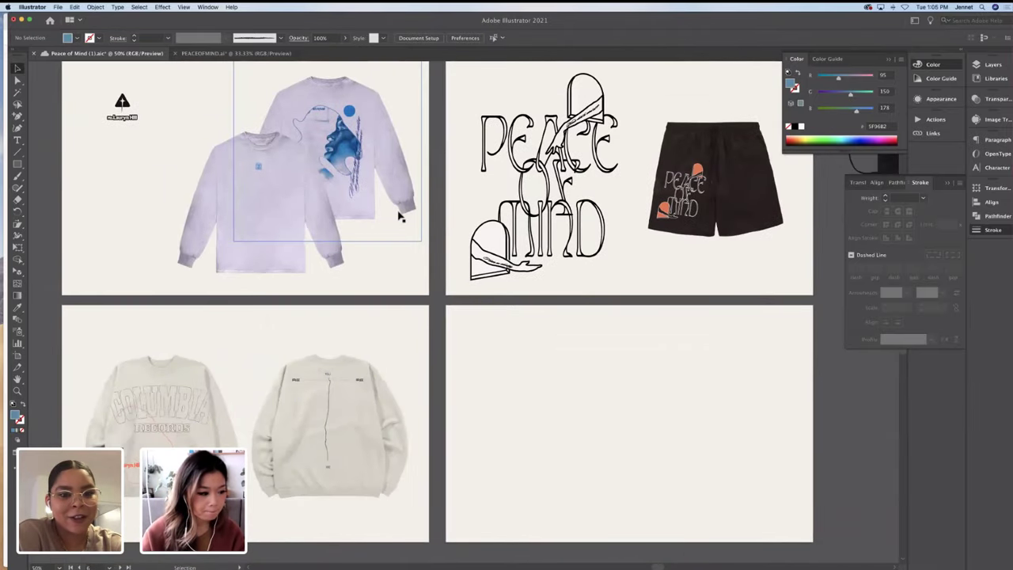
pyautogui.scroll(6, 333, 277)
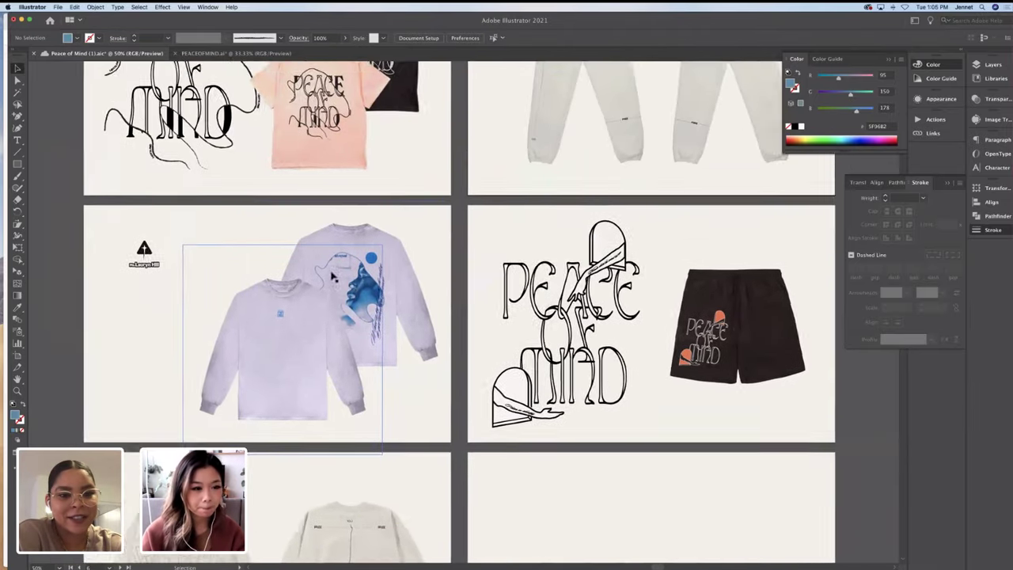
# Open the PEACE OF MIND lettering group and select the PEACE letters, then clear the selection
pyautogui.hscroll(-4, 333, 277)
pyautogui.scroll(2, 333, 277)
pyautogui.click(247, 102)
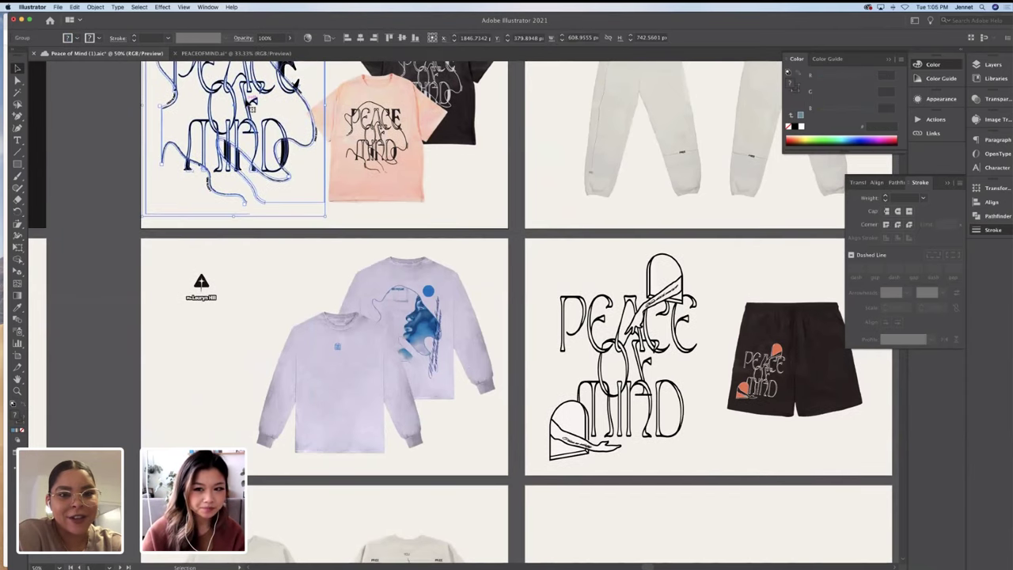
pyautogui.scroll(2, 250, 108)
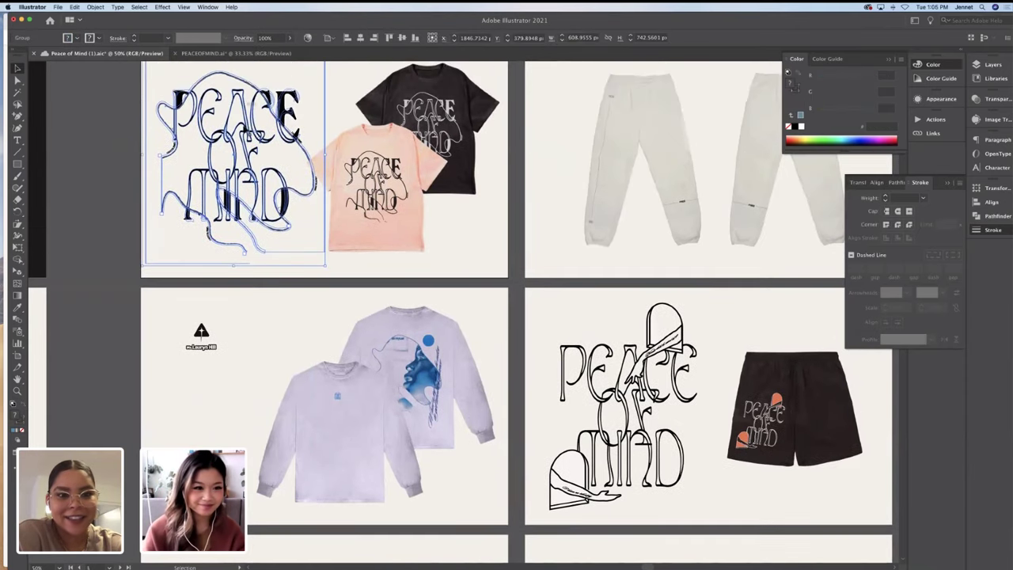
pyautogui.doubleClick(247, 129)
pyautogui.moveTo(257, 123); pyautogui.dragTo(252, 134)
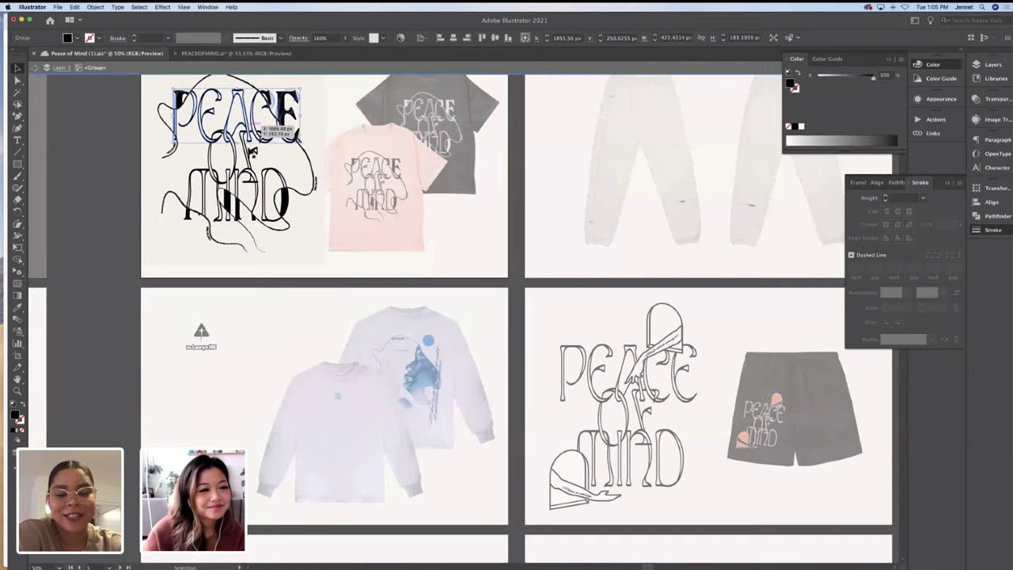
pyautogui.keyDown('shift'); pyautogui.click(239, 156); pyautogui.keyUp('shift')
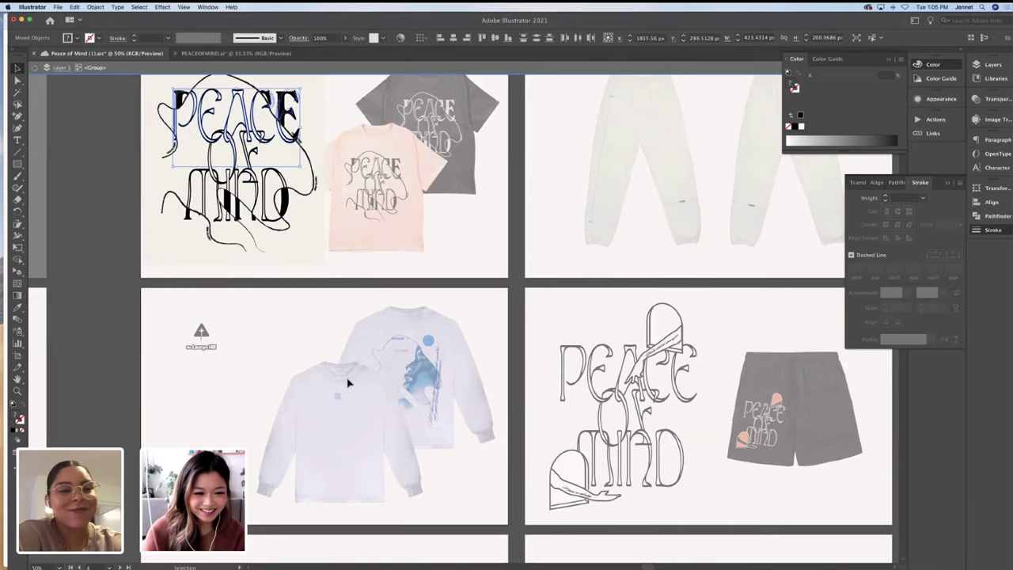
pyautogui.click(337, 402)
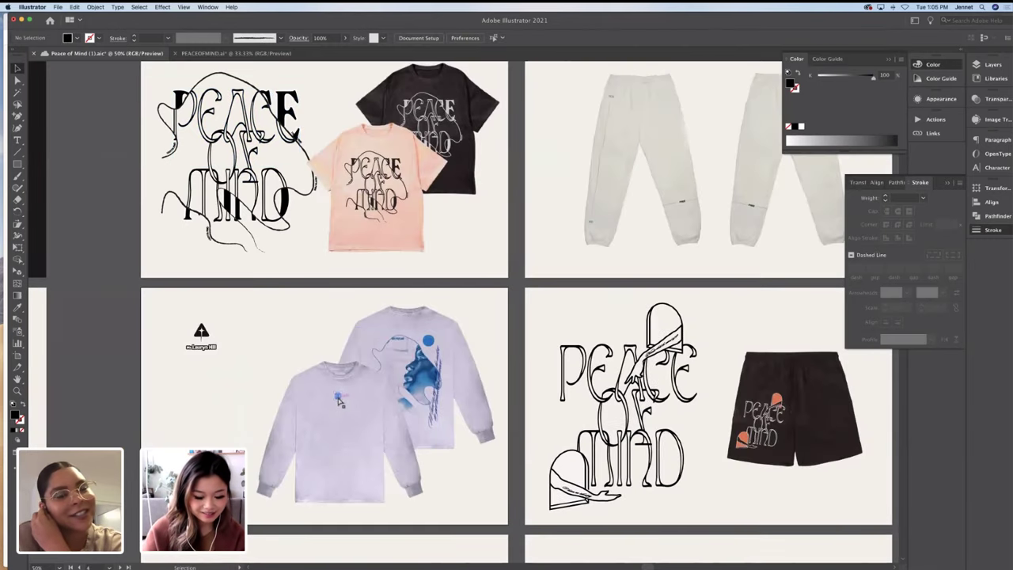
# Zoom in on the small blue logo on the front longsleeve and open its group
pyautogui.click(338, 399)
pyautogui.press('super+equal')
pyautogui.press('super+equal')
pyautogui.press('super+equal')
pyautogui.press('super+equal')
pyautogui.press('super+equal')
pyautogui.press('super+equal')
pyautogui.press('super+equal')
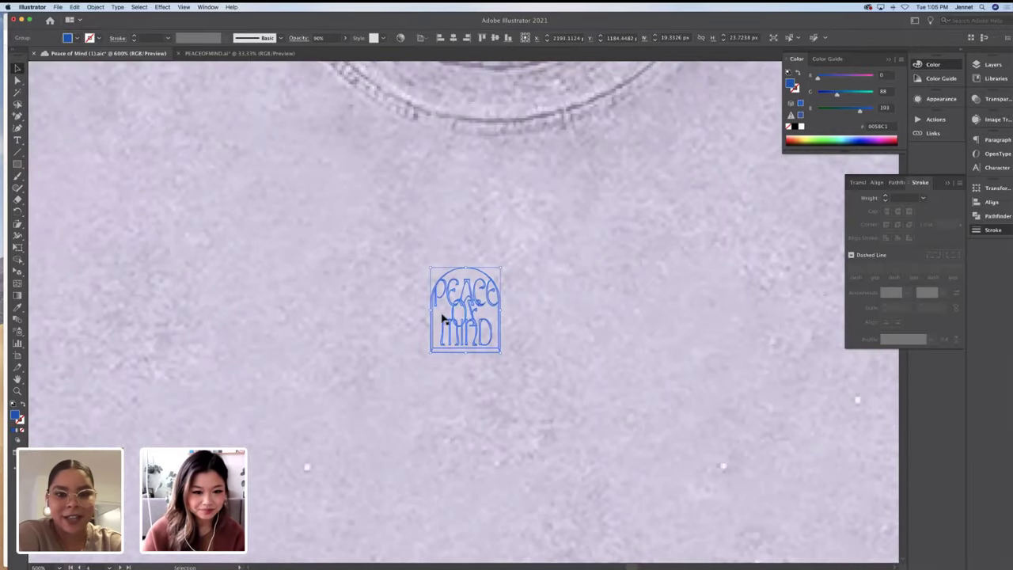
pyautogui.doubleClick(457, 308)
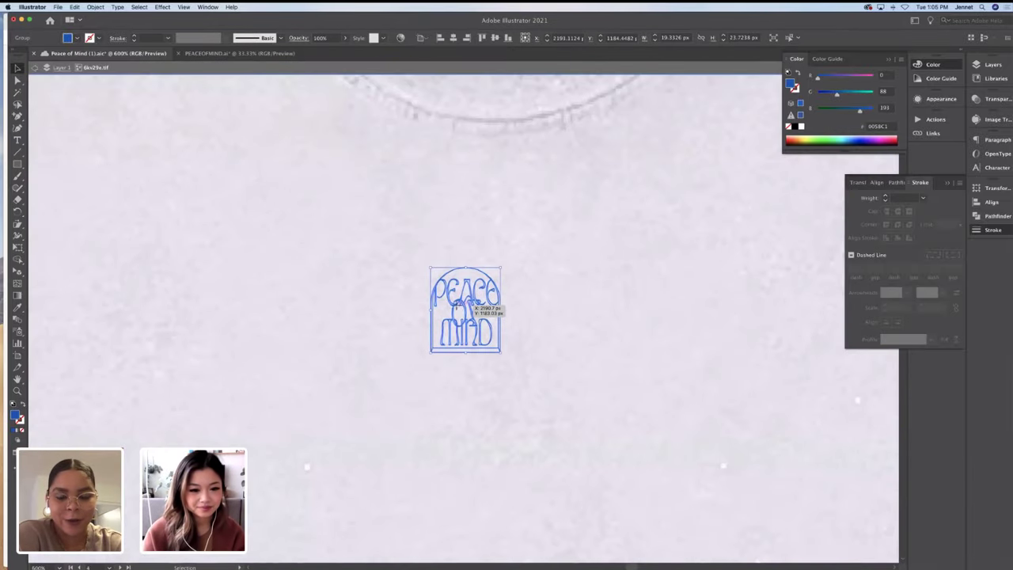
pyautogui.click(457, 309)
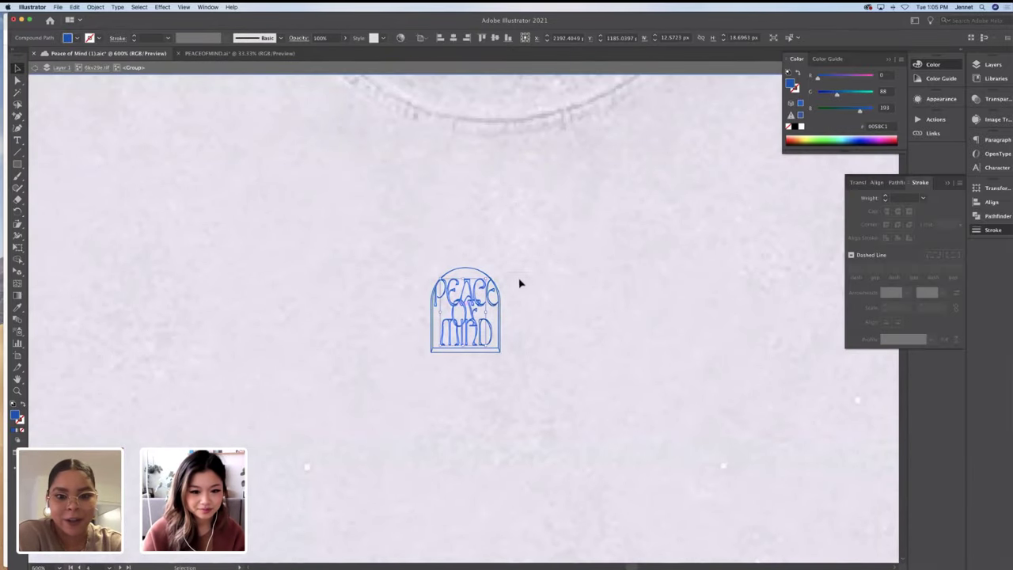
pyautogui.click(484, 276)
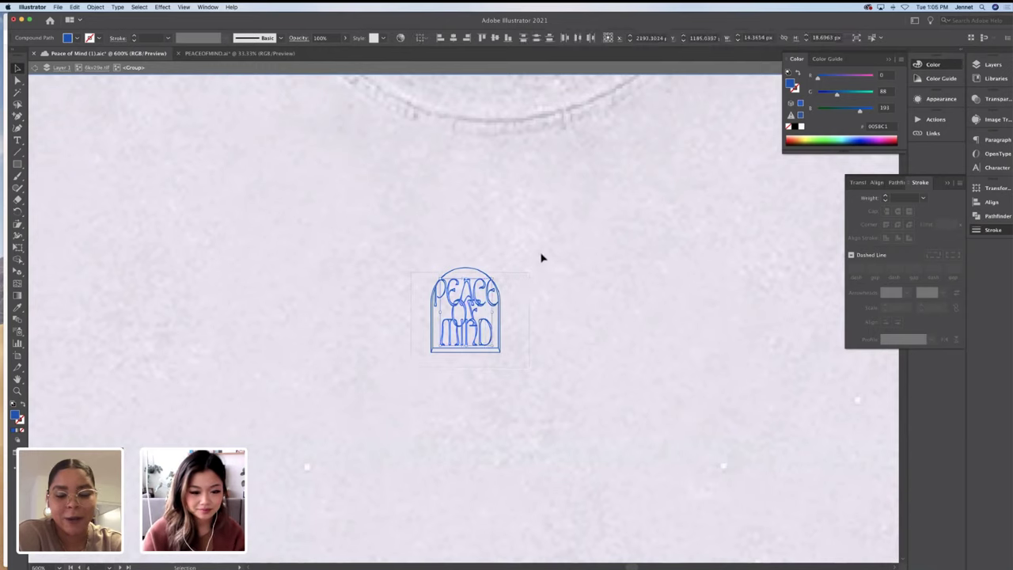
# Pick a sub-path inside the logo's compound path, then exit and zoom back out
pyautogui.doubleClick(439, 295)
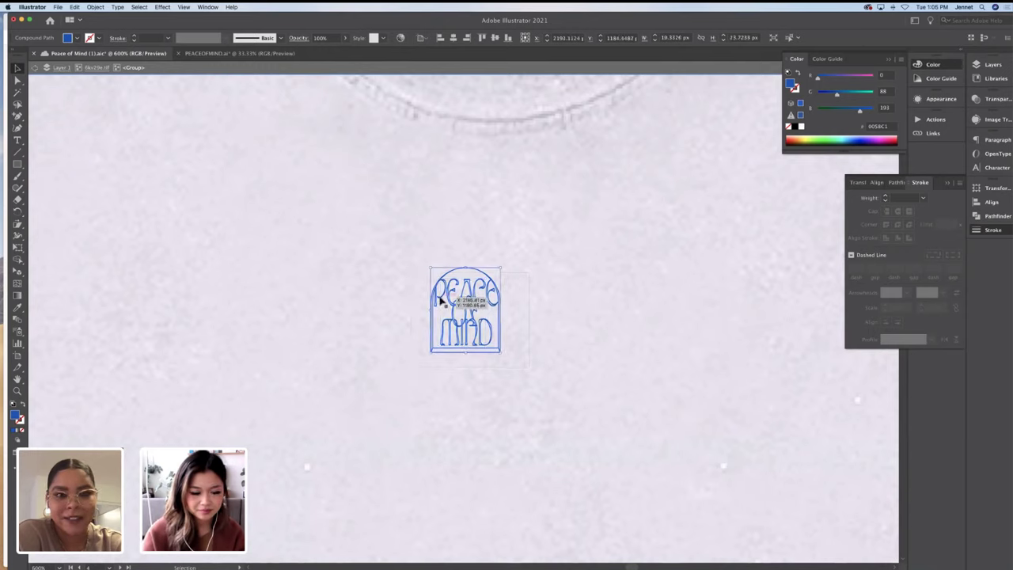
pyautogui.press('a')
pyautogui.click(441, 296)
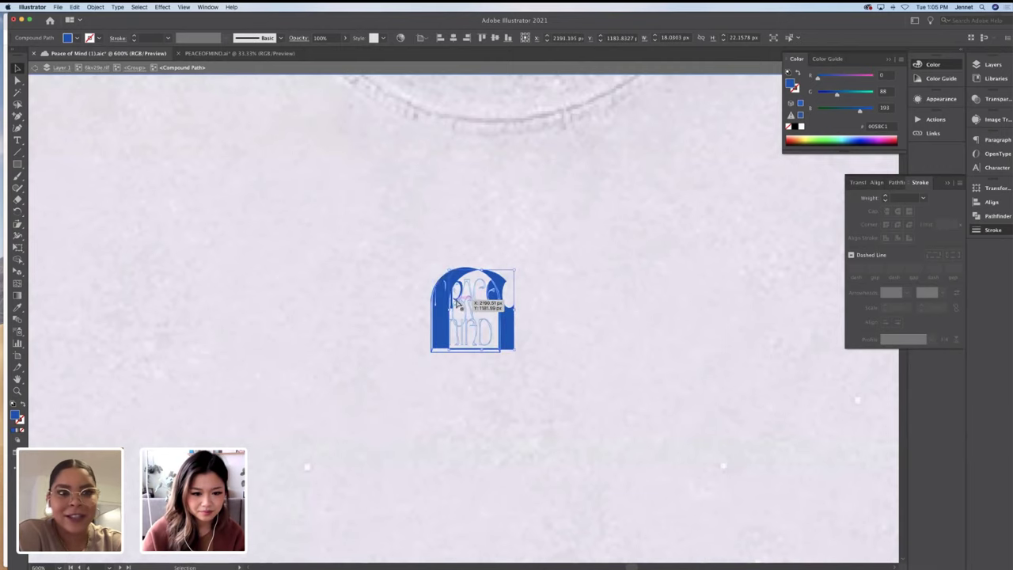
pyautogui.doubleClick(405, 272)
pyautogui.press('super+minus')
pyautogui.press('super+minus')
pyautogui.press('super+minus')
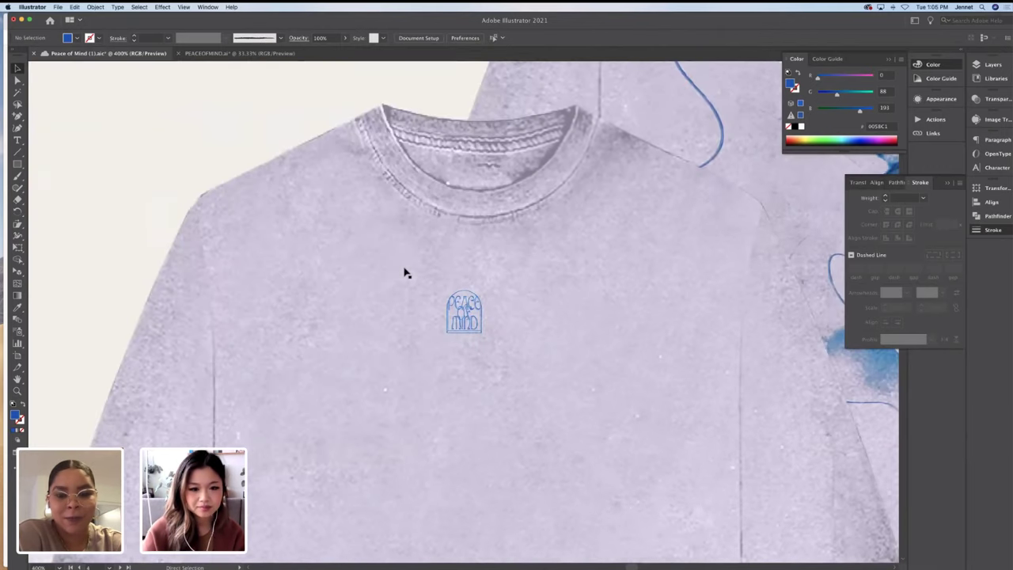
pyautogui.press('super+minus')
pyautogui.scroll(10, 405, 272)
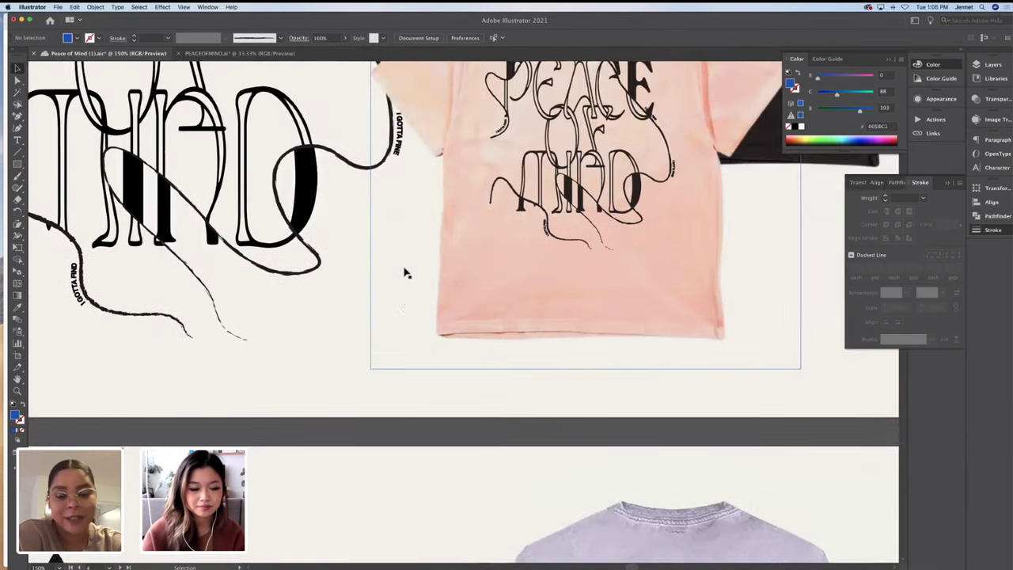
# Delete the long swooping line around the lettering, then undo to restore it
pyautogui.scroll(3, 405, 272)
pyautogui.hscroll(-5, 404, 272)
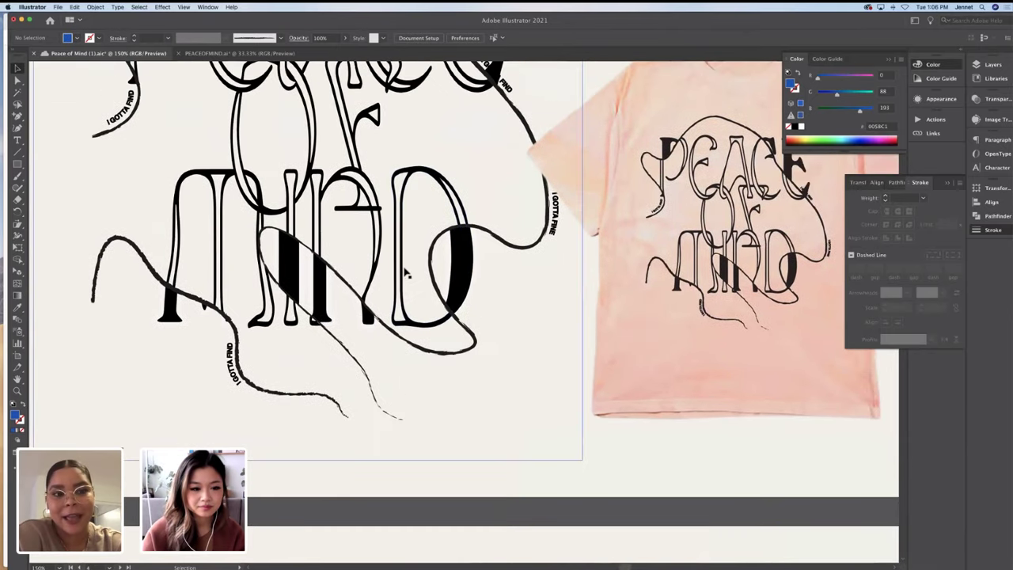
pyautogui.scroll(2, 407, 273)
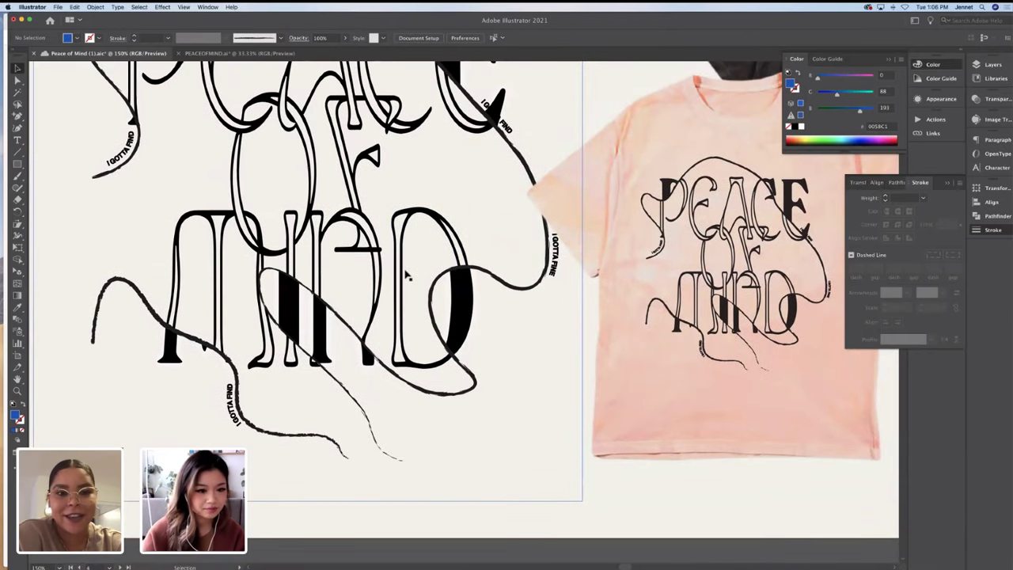
pyautogui.press('a')
pyautogui.click(342, 316)
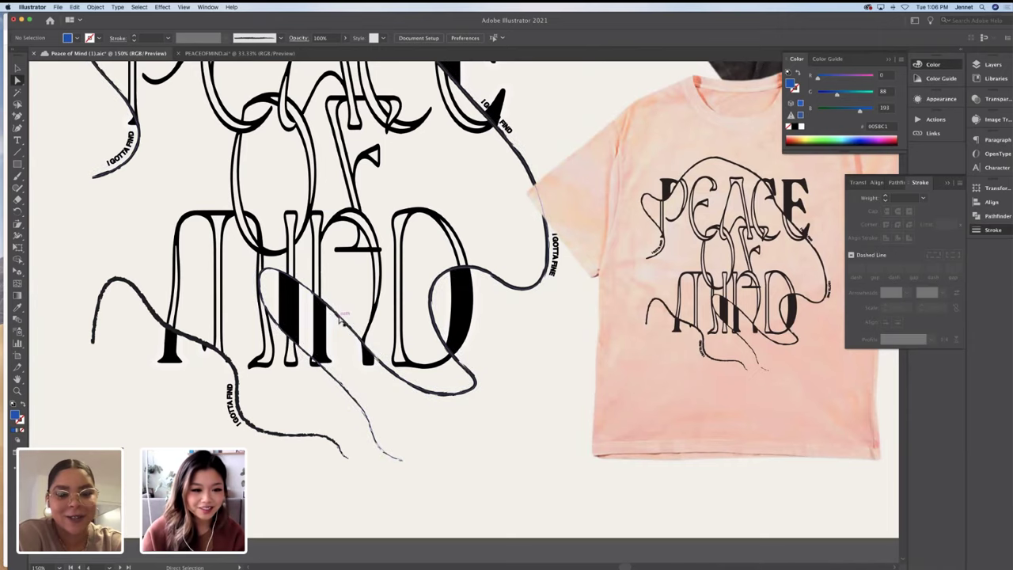
pyautogui.press('Delete')
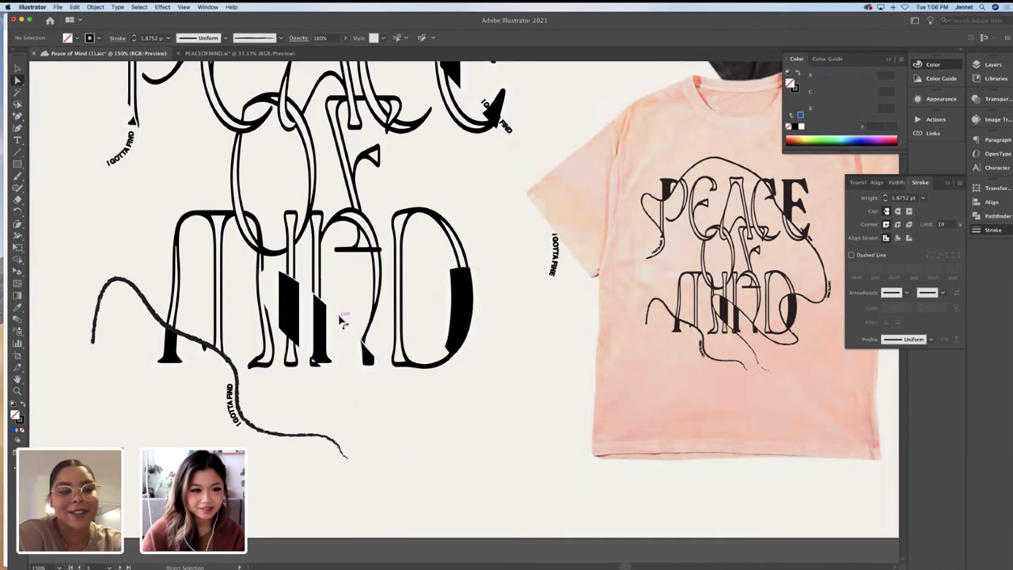
pyautogui.press('super+z')
pyautogui.press('super+z')
# Fit the artboard in view and select the PEACE OF MIND design without the peach shirt
pyautogui.press('super+1')
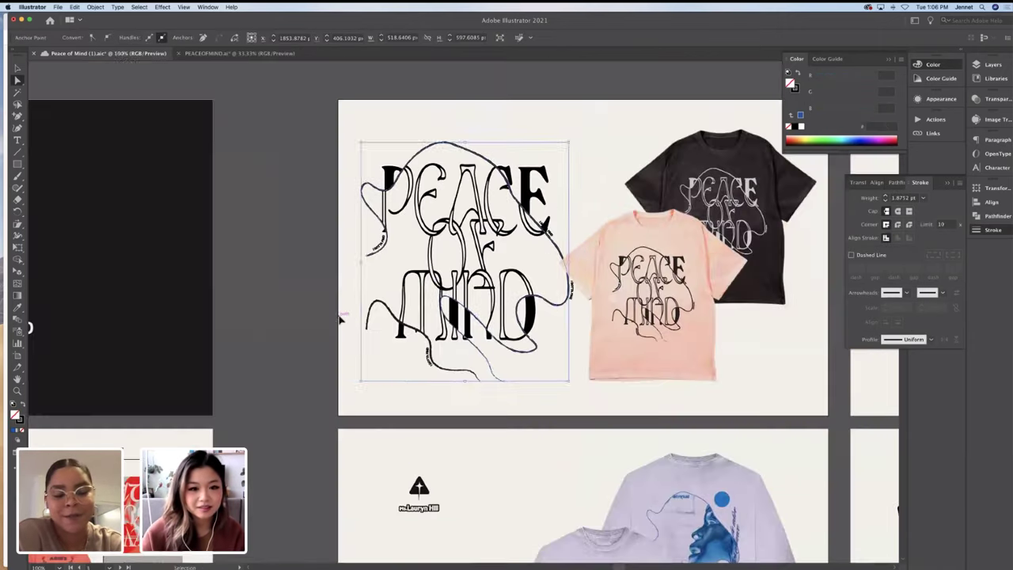
pyautogui.press('v')
pyautogui.click(301, 204)
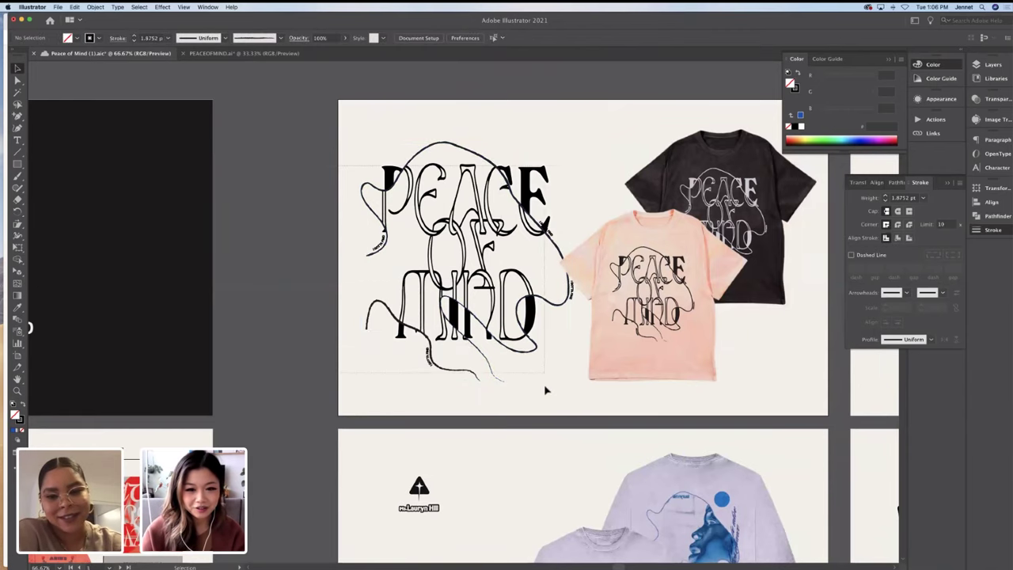
pyautogui.moveTo(570, 396); pyautogui.dragTo(573, 363)
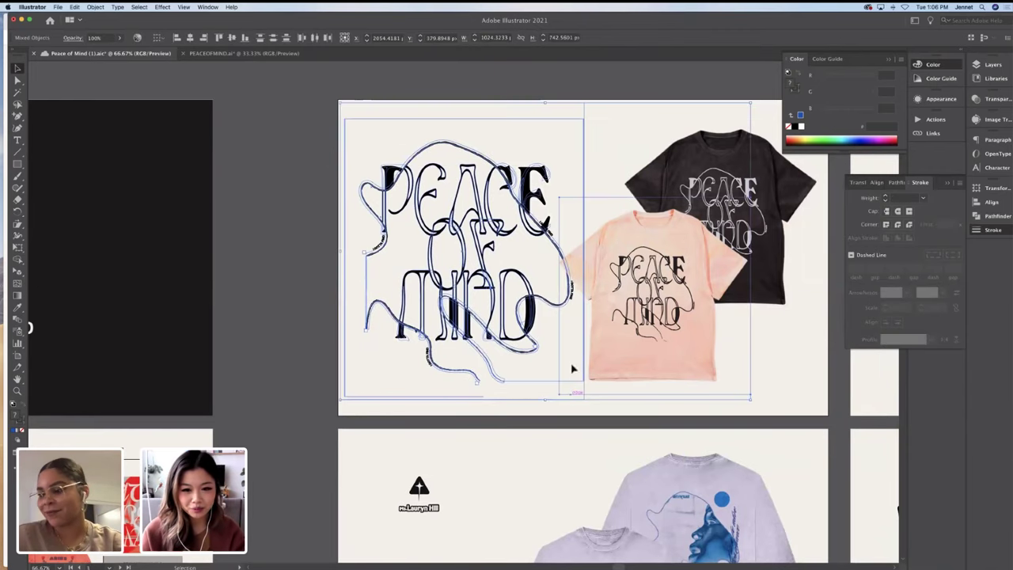
pyautogui.keyDown('shift'); pyautogui.click(596, 245); pyautogui.keyUp('shift')
pyautogui.scroll(-2, 556, 290)
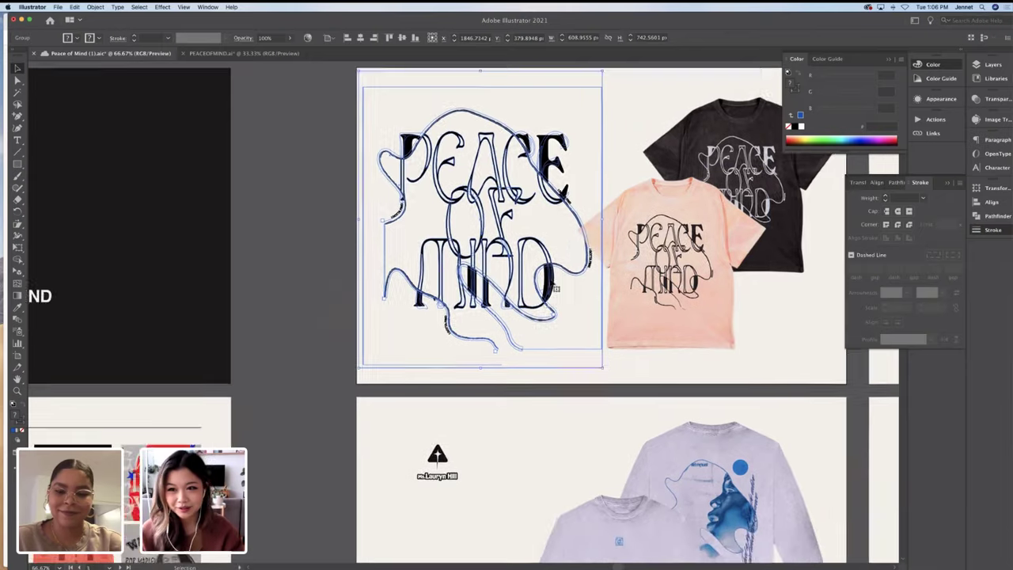
pyautogui.scroll(-4, 556, 290)
pyautogui.hscroll(-2, 556, 290)
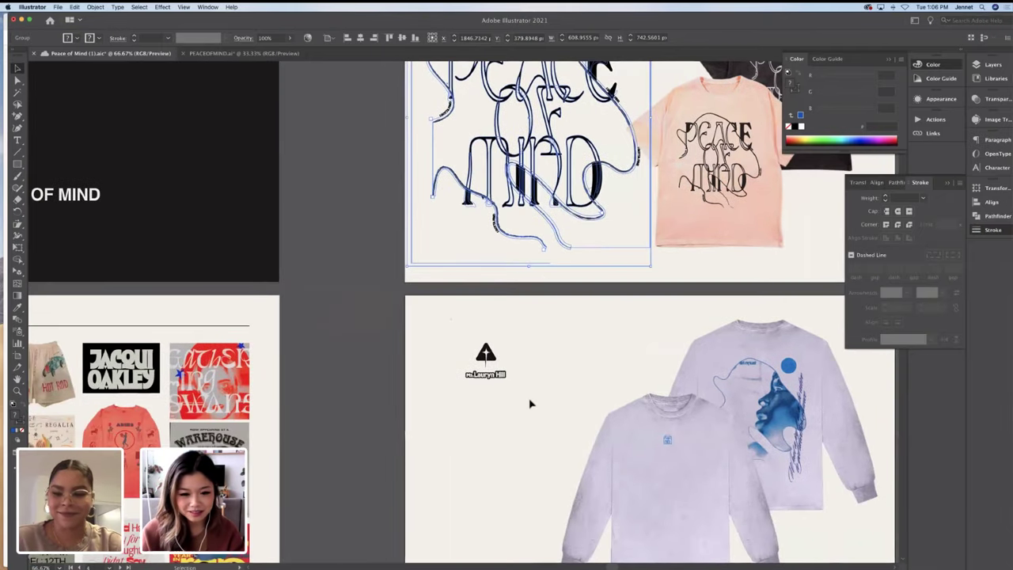
# Drag the small arrow logo to the longsleeve artboard's top-left corner, then select the PEACE OF MIND group
pyautogui.click(530, 402)
pyautogui.moveTo(467, 349); pyautogui.dragTo(428, 321)
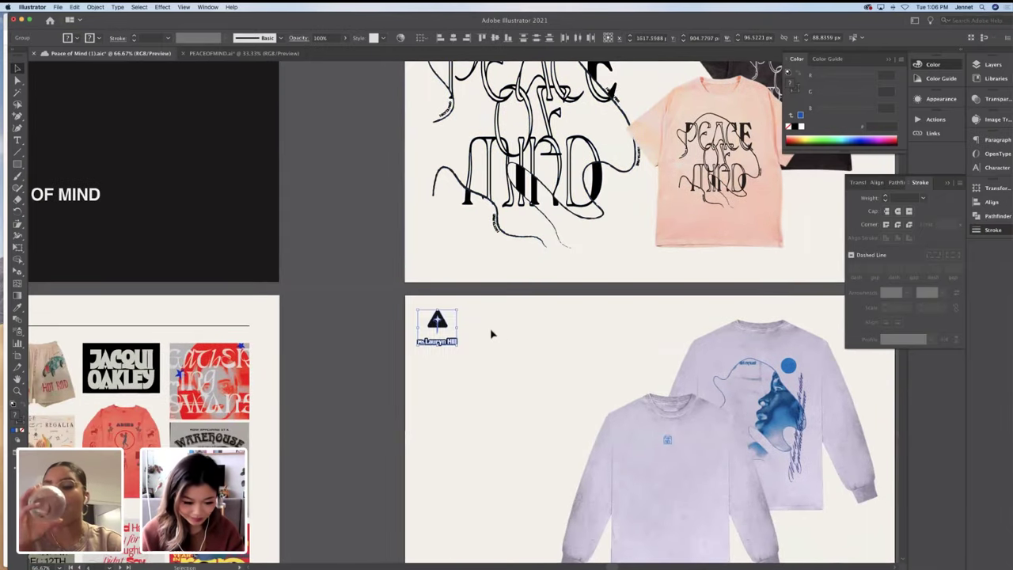
pyautogui.scroll(-2, 490, 334)
pyautogui.hscroll(-1, 491, 334)
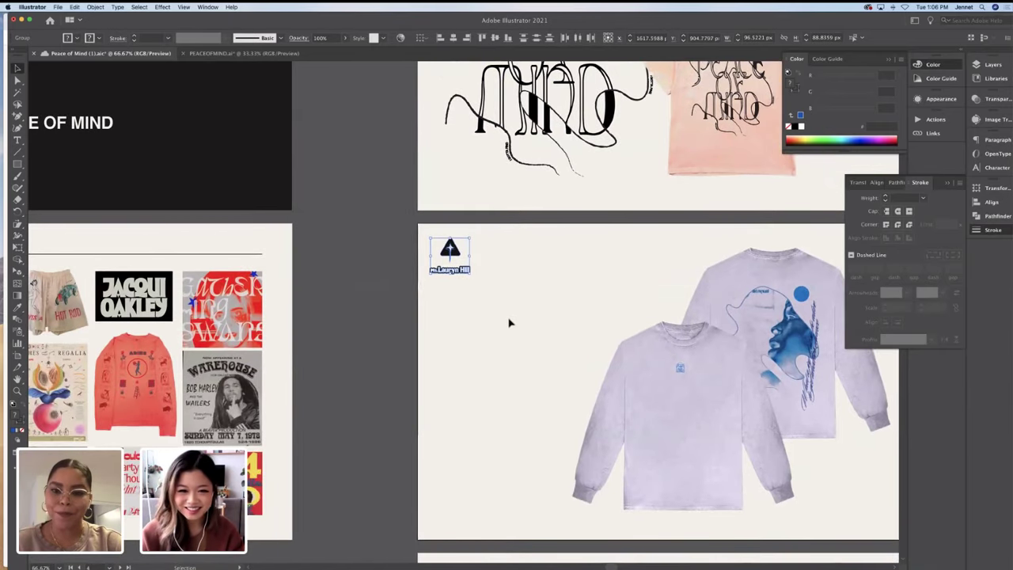
pyautogui.press('a')
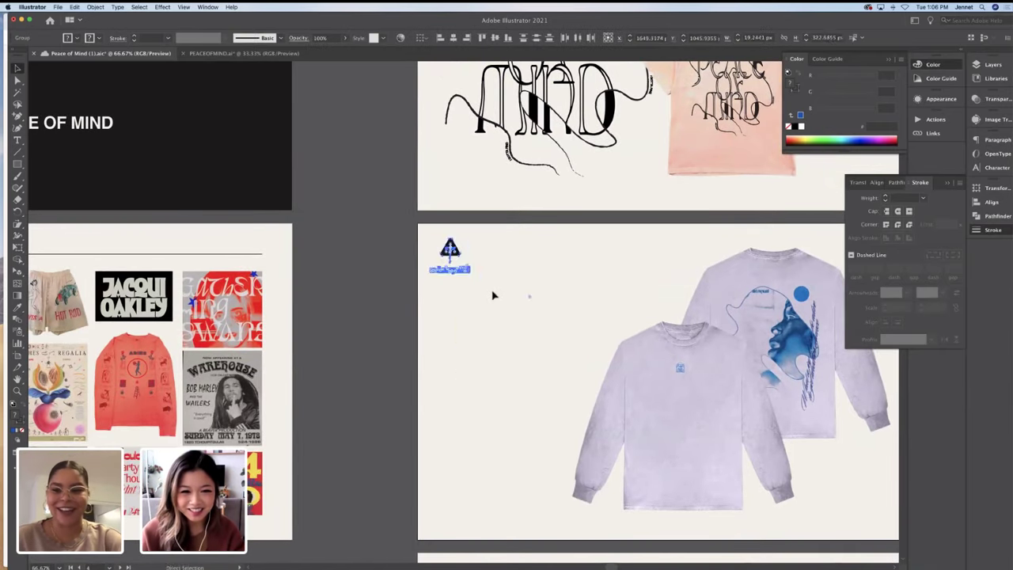
pyautogui.press('v')
pyautogui.scroll(5, 493, 293)
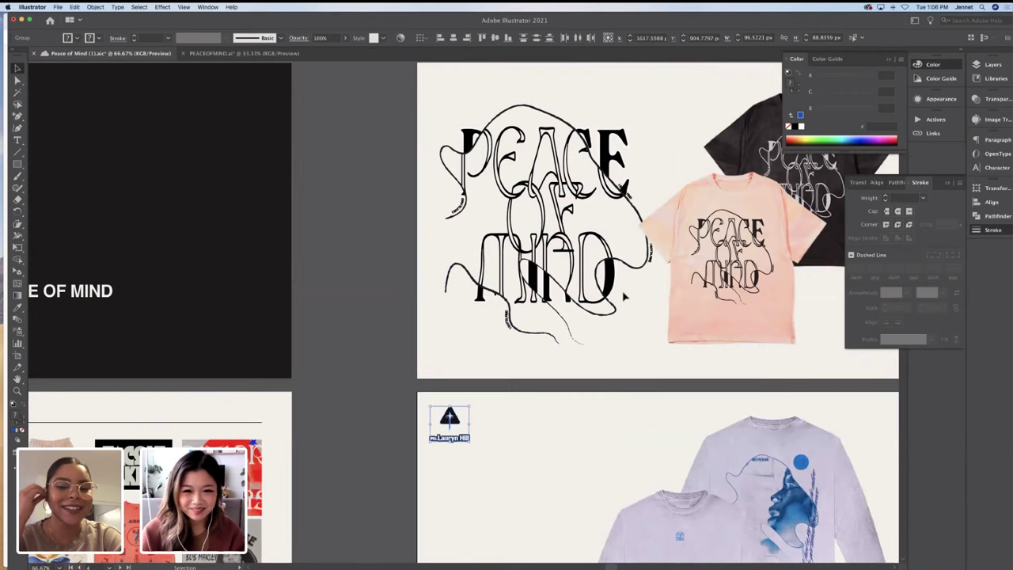
pyautogui.click(653, 353)
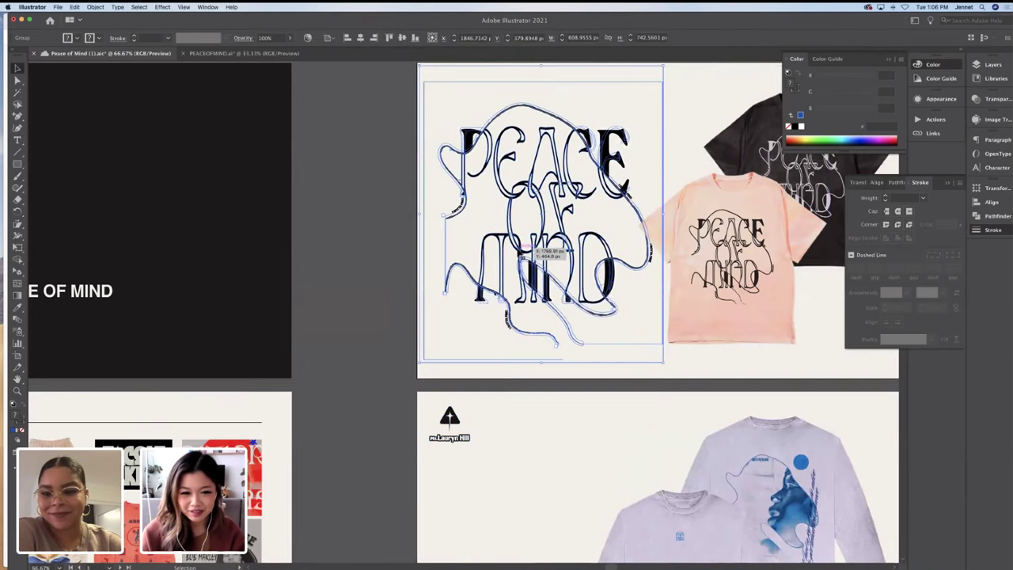
# Paste the artwork onto the longsleeve artboard and shrink it from both sides
pyautogui.scroll(-5, 472, 277)
pyautogui.hscroll(-1, 472, 277)
pyautogui.scroll(-6, 455, 327)
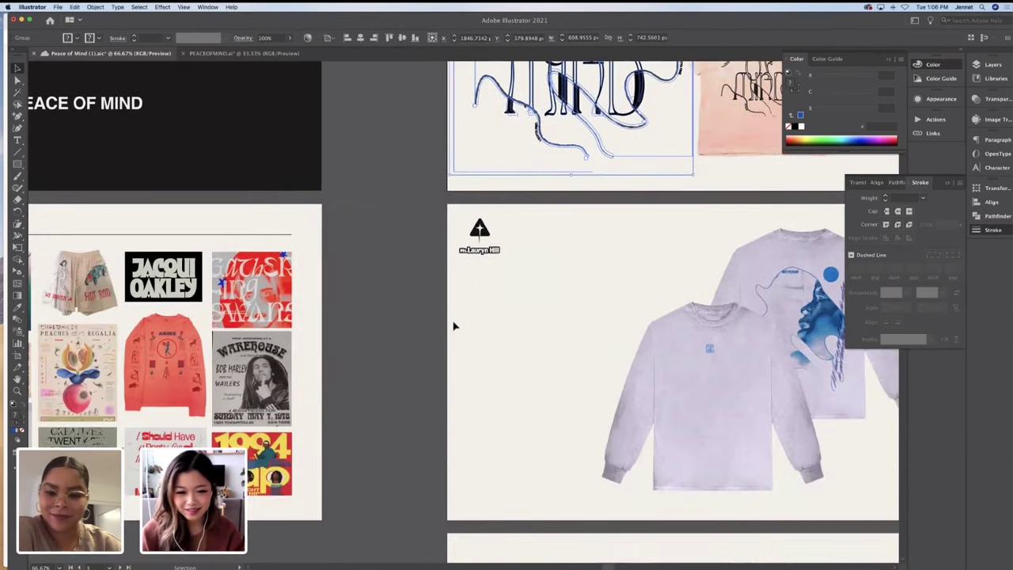
pyautogui.hscroll(3, 455, 326)
pyautogui.press('super+v')
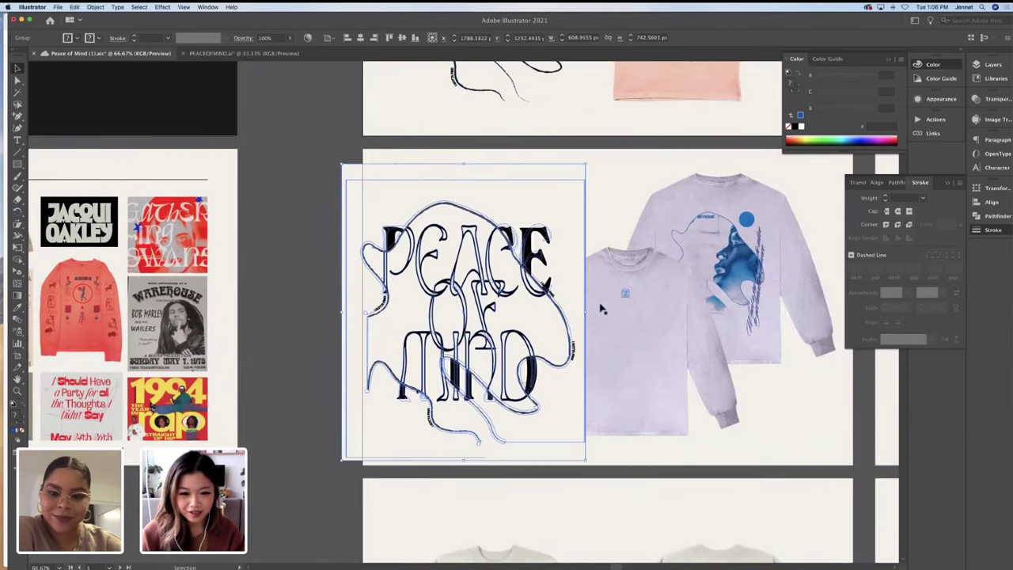
pyautogui.click(316, 233)
pyautogui.press('a')
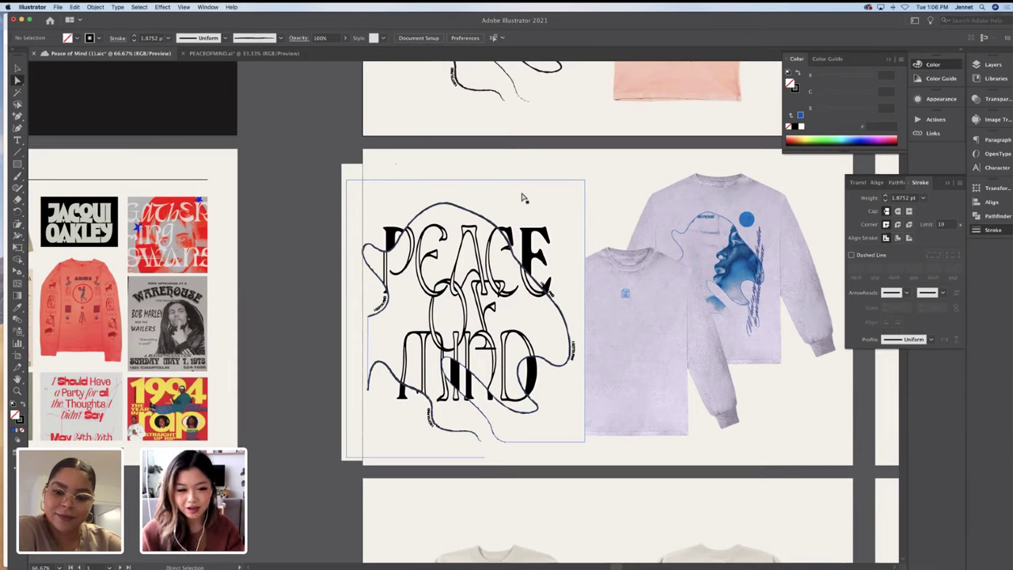
pyautogui.press('super+z')
pyautogui.press('super+z')
pyautogui.press('super+z')
pyautogui.press('super+shift+z')
pyautogui.press('super+shift+z')
pyautogui.press('super+shift+z')
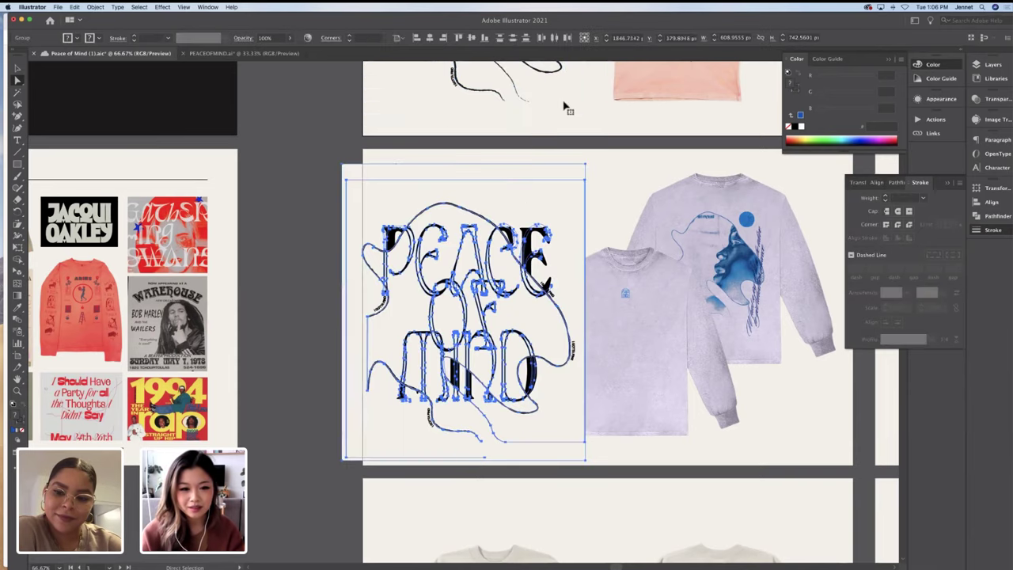
pyautogui.press('v')
pyautogui.moveTo(343, 315); pyautogui.dragTo(377, 317)
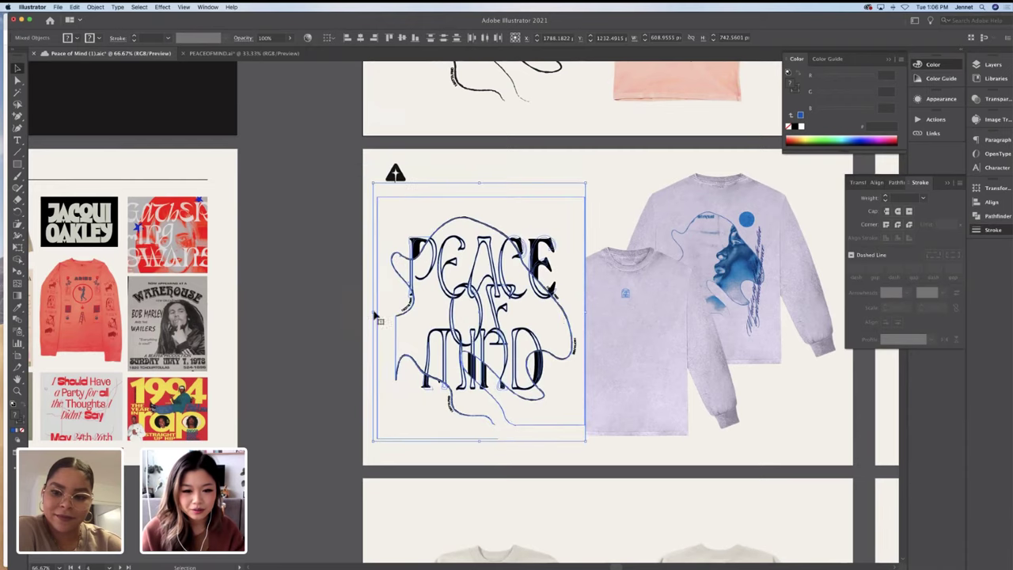
pyautogui.moveTo(586, 313); pyautogui.dragTo(565, 313)
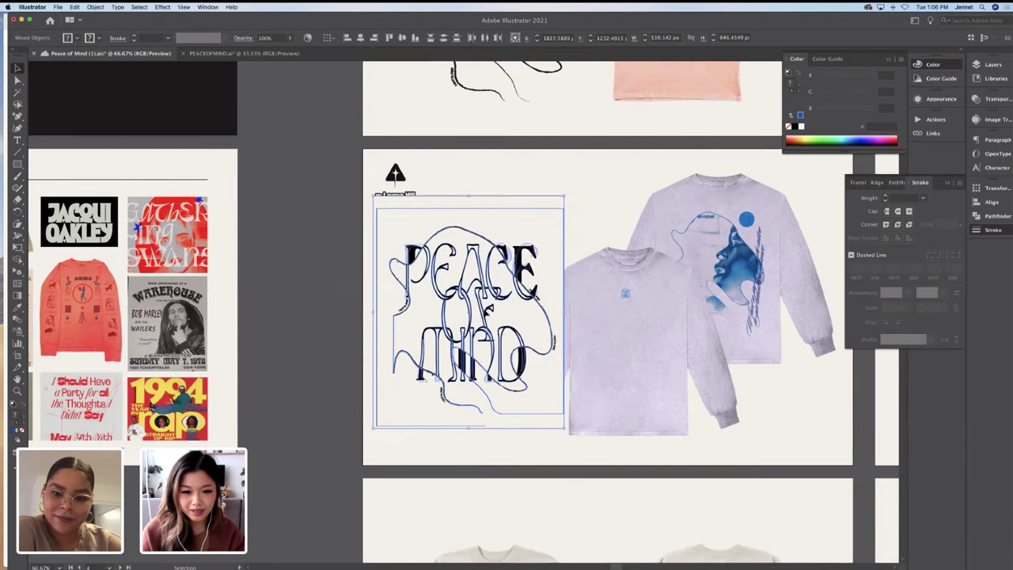
pyautogui.click(289, 312)
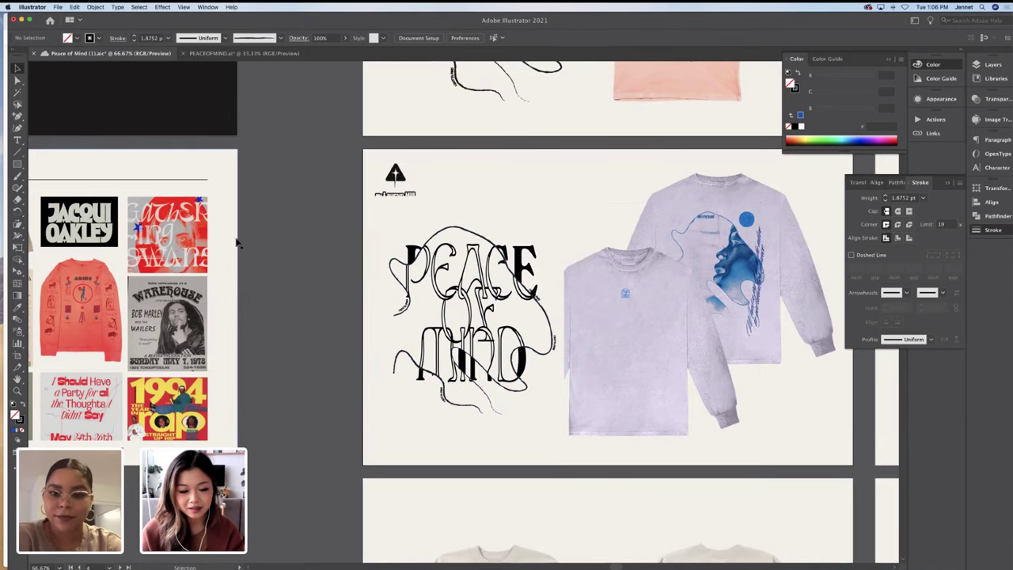
# Move the lavender longsleeve photo further right and zoom to 100%
pyautogui.click(600, 312)
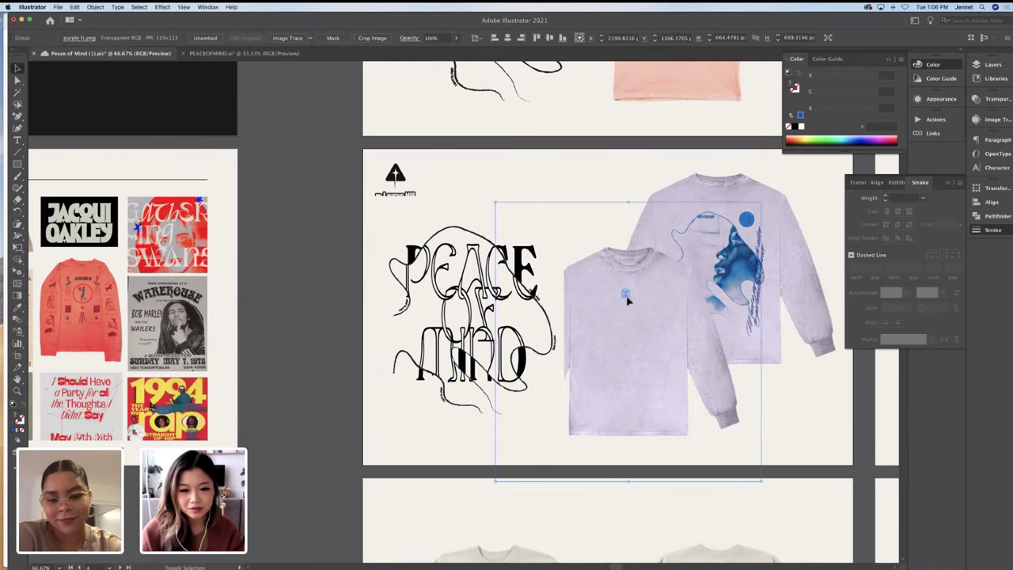
pyautogui.moveTo(614, 319); pyautogui.dragTo(683, 320)
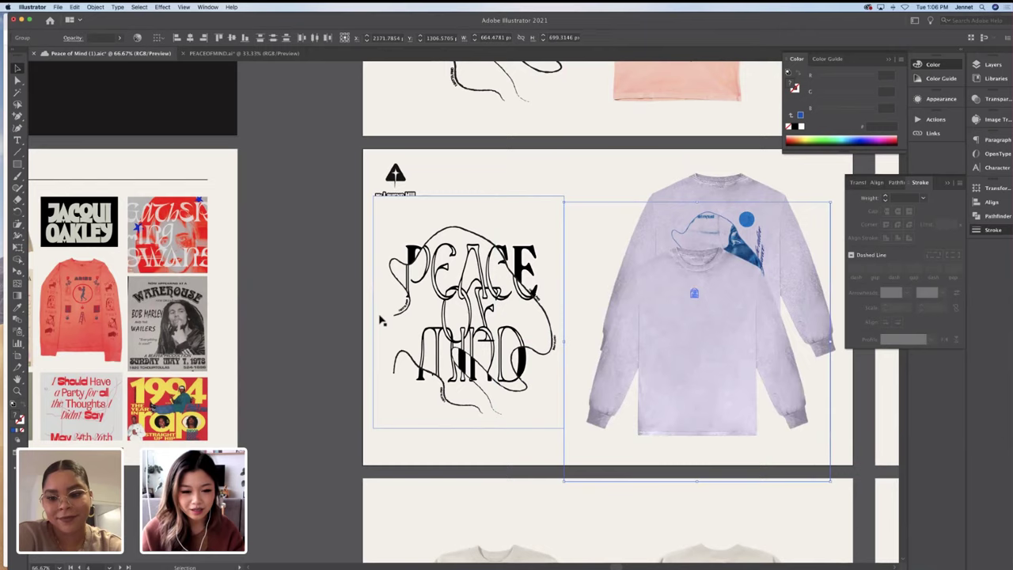
pyautogui.click(334, 322)
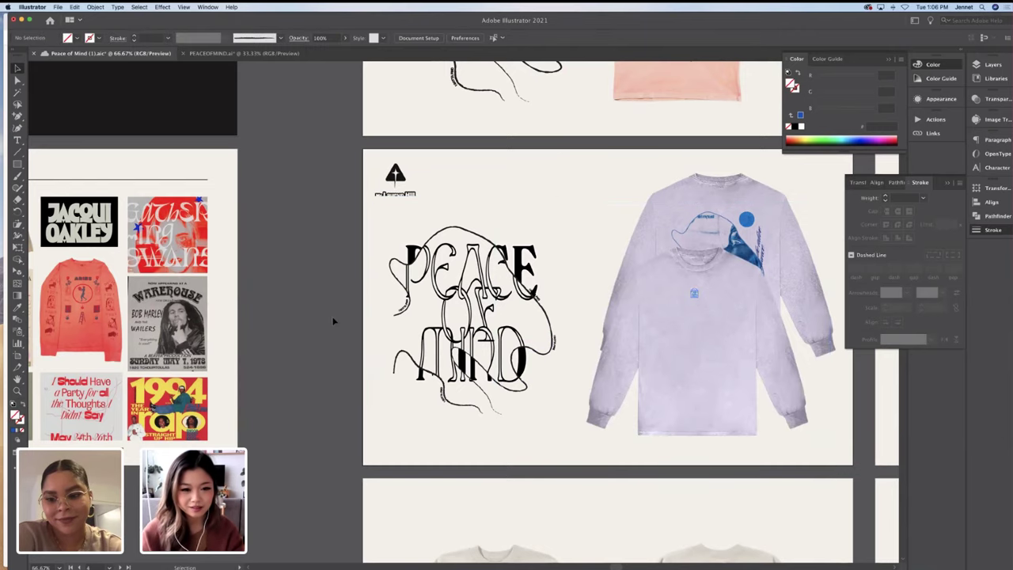
pyautogui.press('super+1')
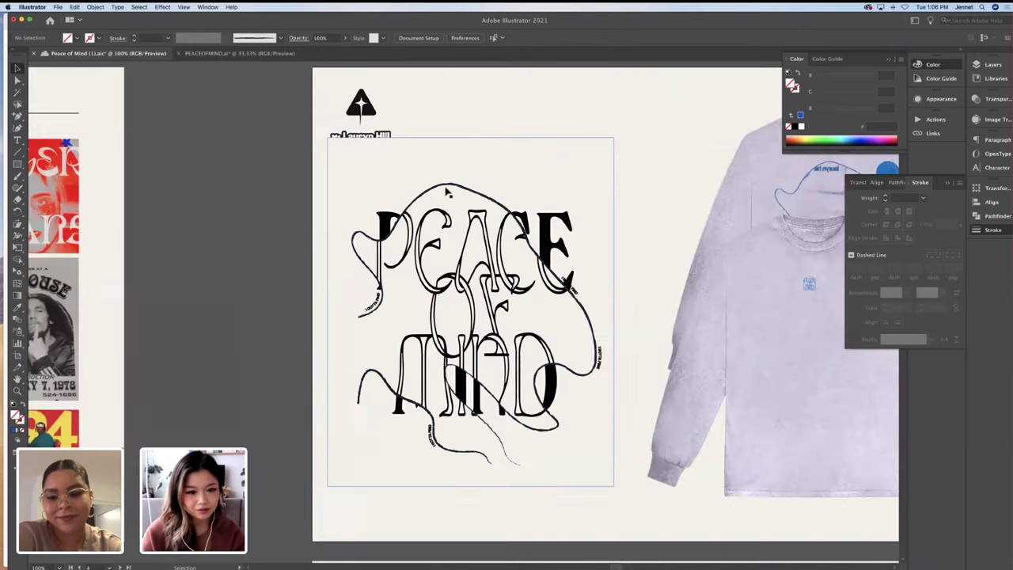
# Enter the pasted artwork's PEACE lettering group, then leave it and reselect the whole artwork
pyautogui.press('v')
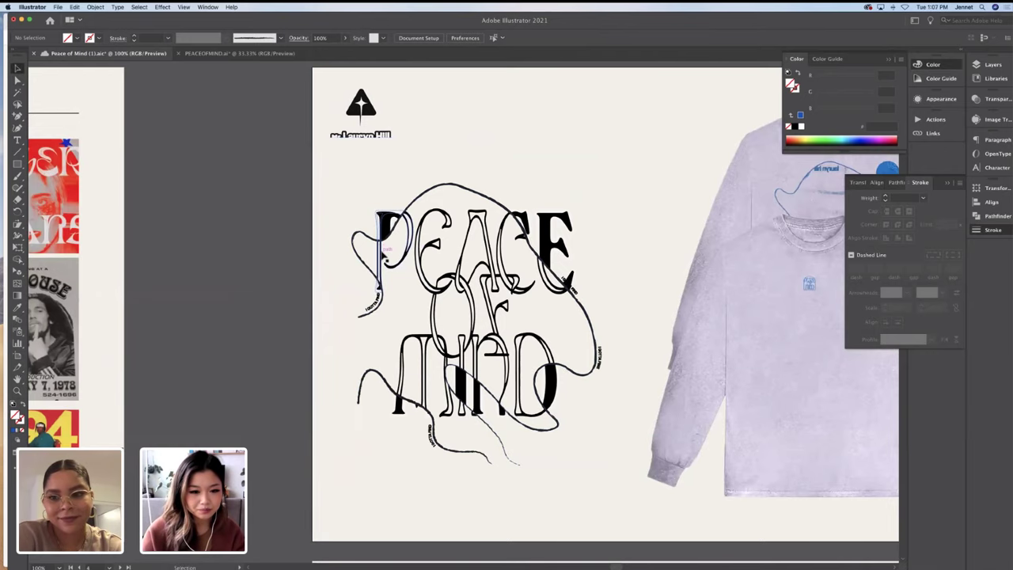
pyautogui.click(386, 252)
pyautogui.doubleClick(387, 251)
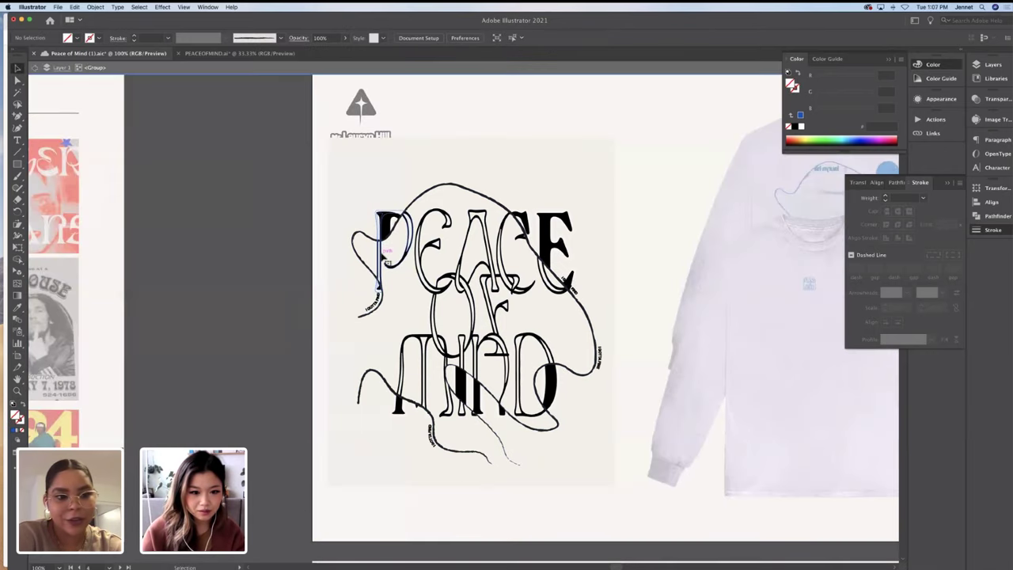
pyautogui.click(386, 252)
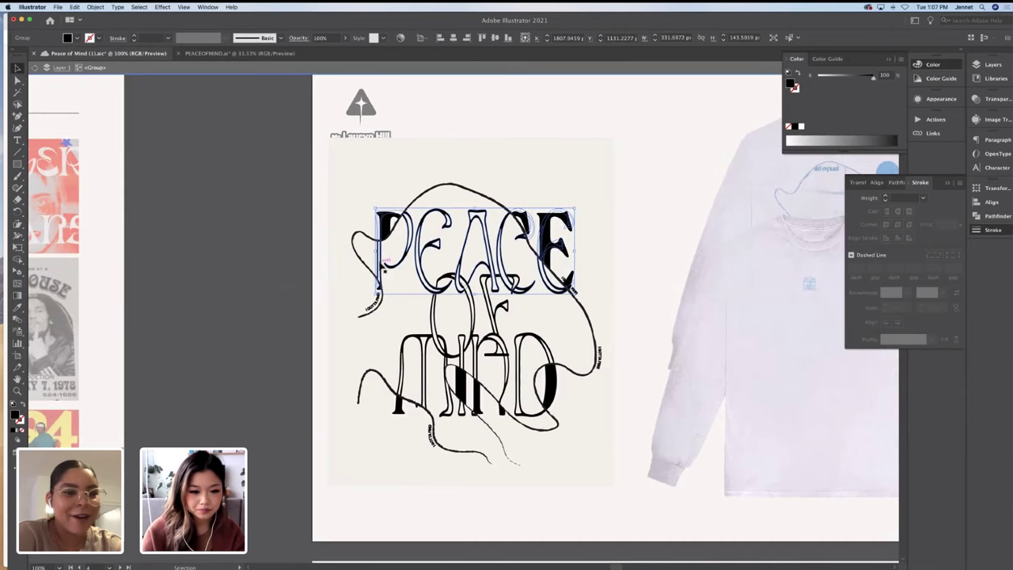
pyautogui.doubleClick(385, 269)
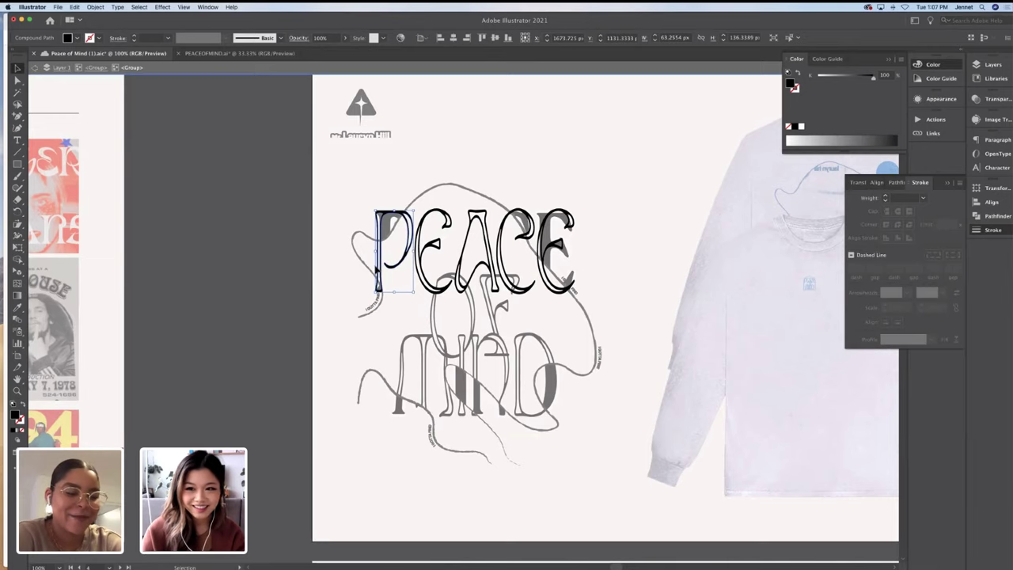
pyautogui.doubleClick(342, 276)
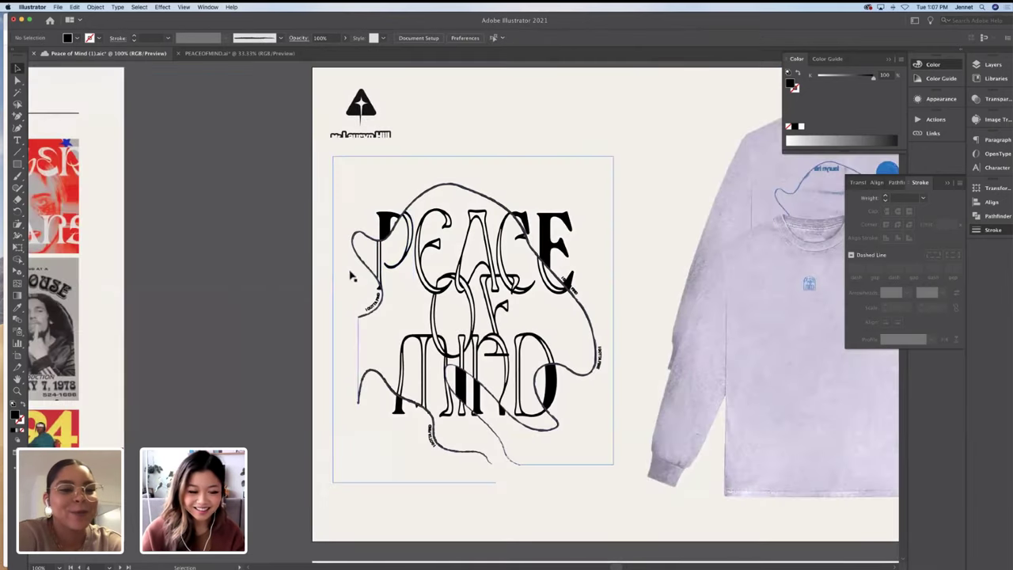
pyautogui.click(407, 269)
# Inside the group, select the lettering and background while leaving the curvy line out
pyautogui.doubleClick(404, 266)
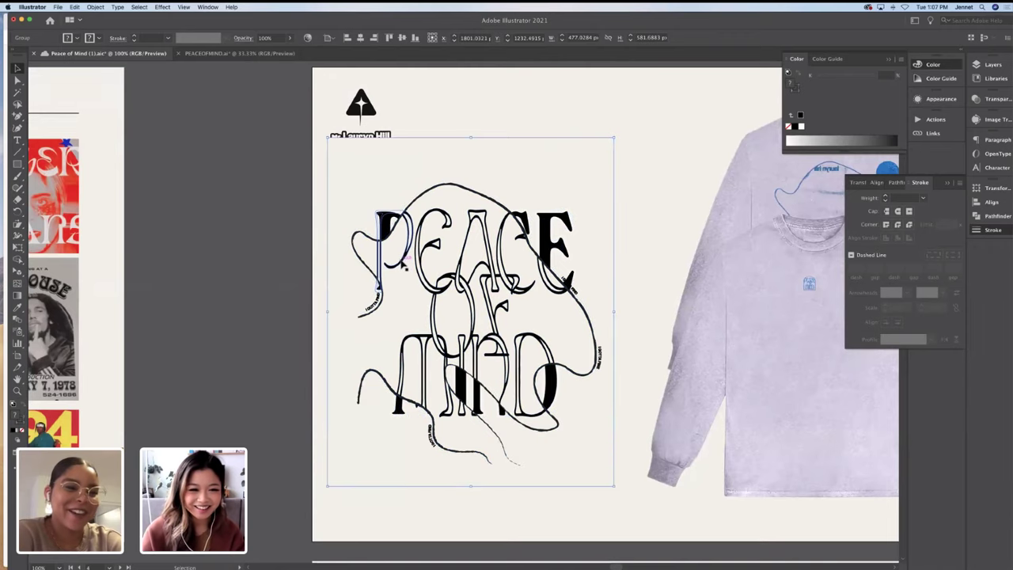
pyautogui.click(407, 270)
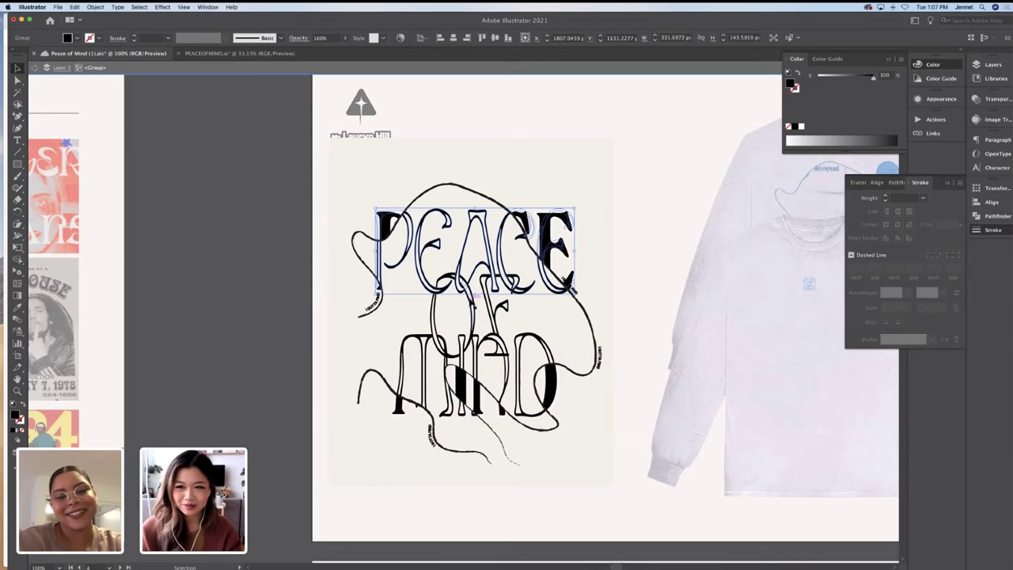
pyautogui.keyDown('shift'); pyautogui.click(472, 299); pyautogui.keyUp('shift')
pyautogui.moveTo(478, 321)
pyautogui.mouseDown()
pyautogui.moveTo(580, 320)
pyautogui.moveTo(476, 320)
pyautogui.mouseUp()
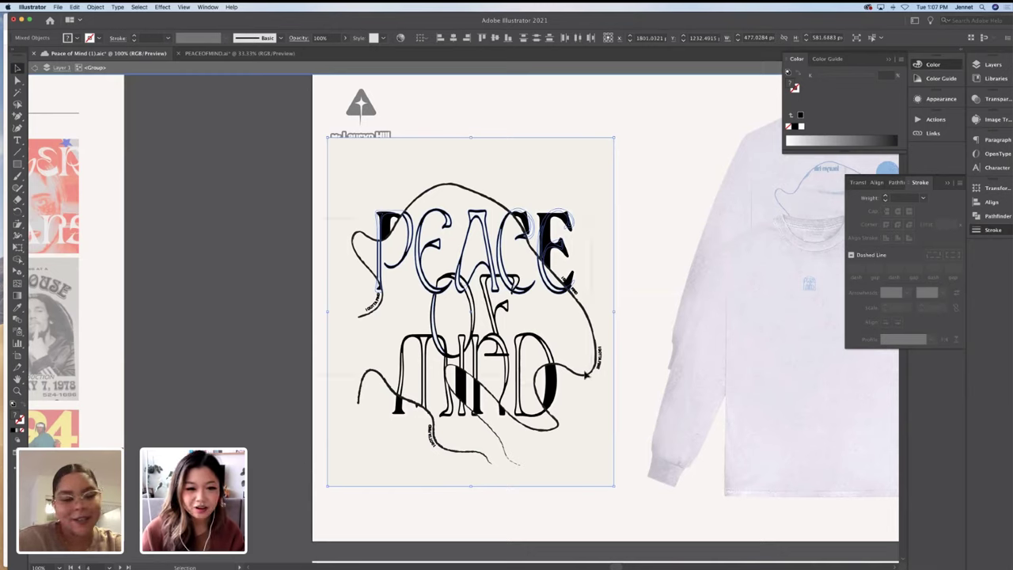
pyautogui.keyDown('shift'); pyautogui.click(587, 375); pyautogui.keyUp('shift')
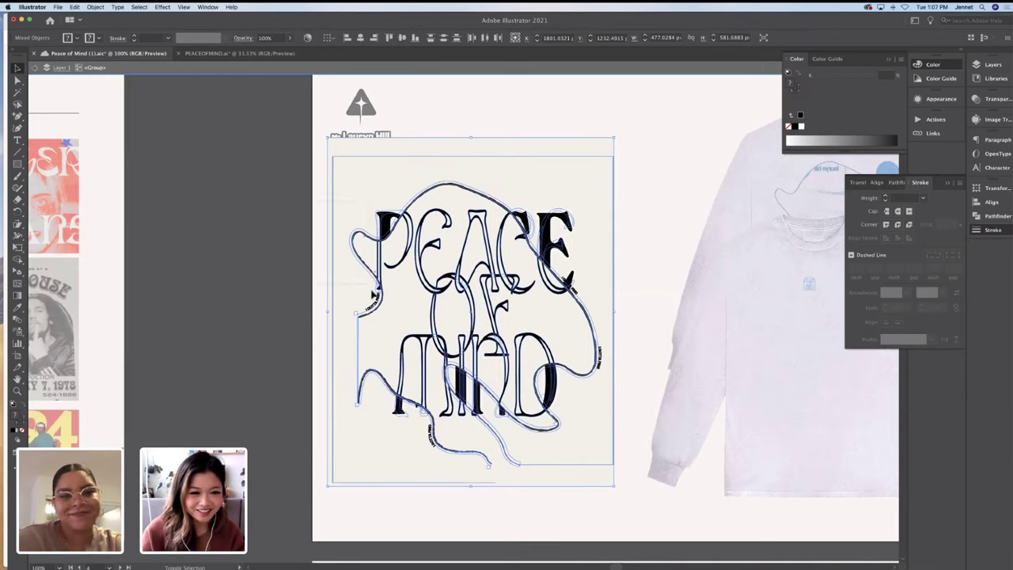
pyautogui.click(362, 287)
pyautogui.click(442, 237)
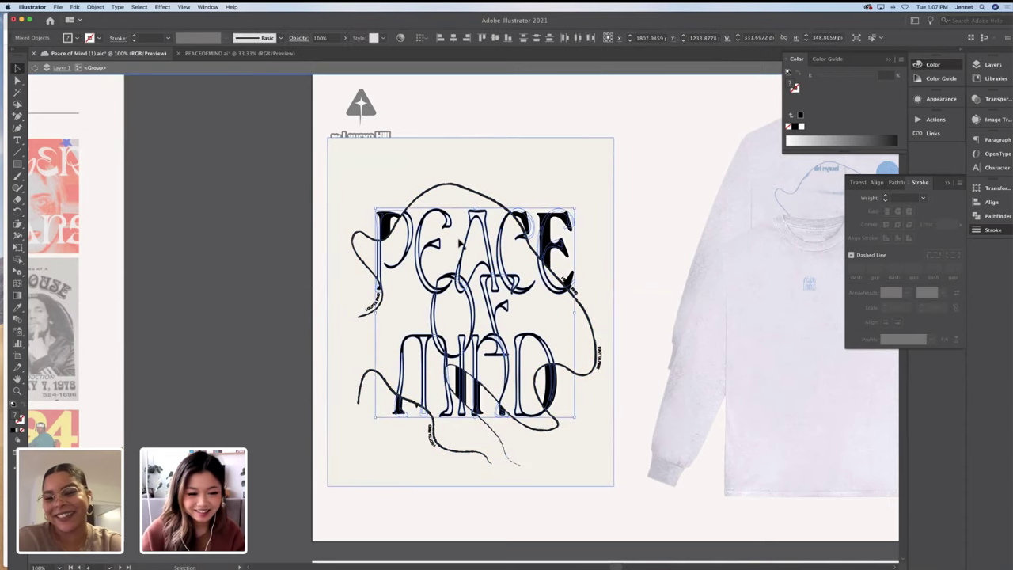
pyautogui.scroll(-3, 299, 385)
# Paste a copy of the PEACE OF MIND lettering and group it
pyautogui.click(300, 386)
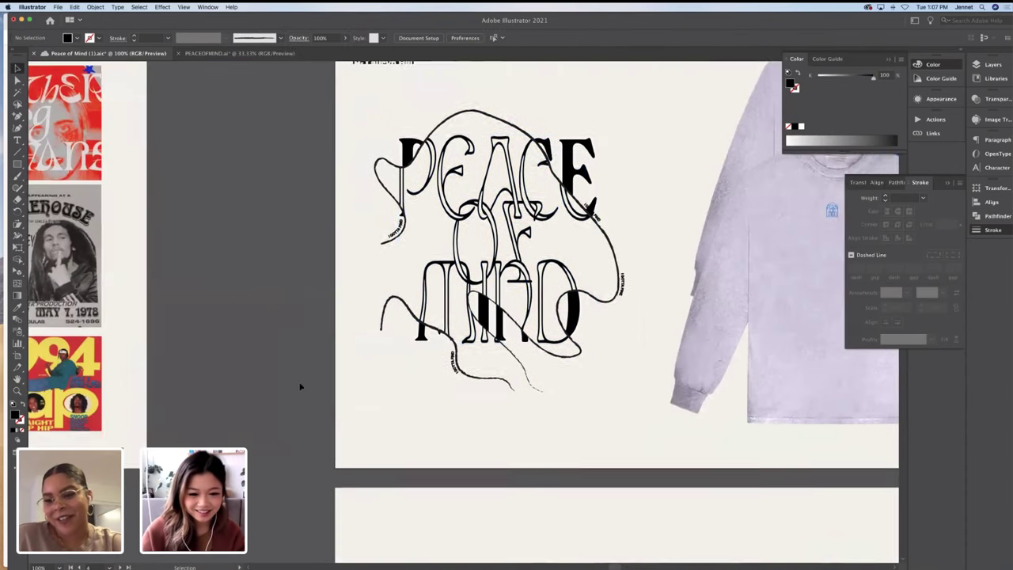
pyautogui.scroll(-4, 300, 380)
pyautogui.hotkey('ctrl', 'v')
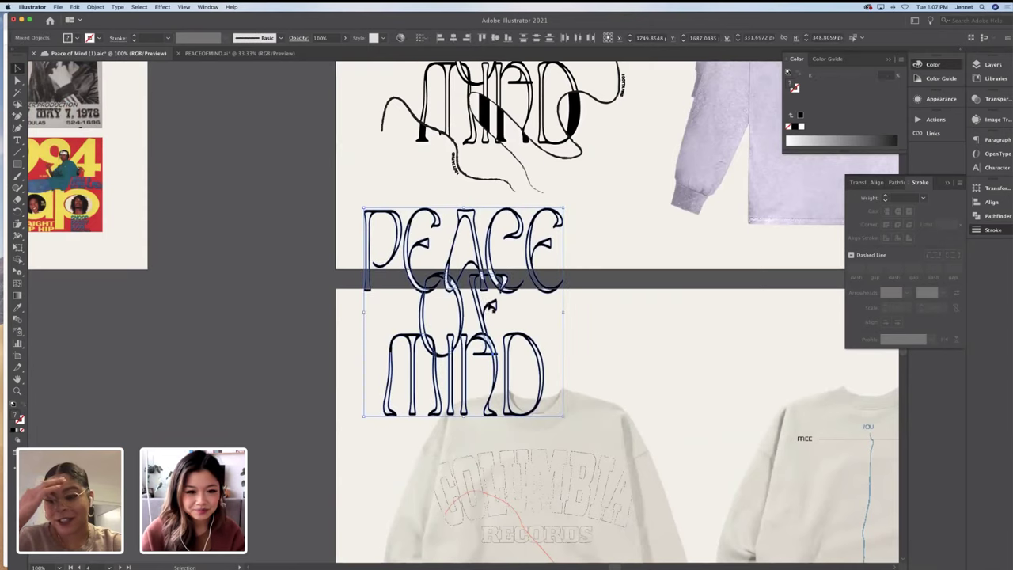
pyautogui.hotkey('ctrl', 'g')
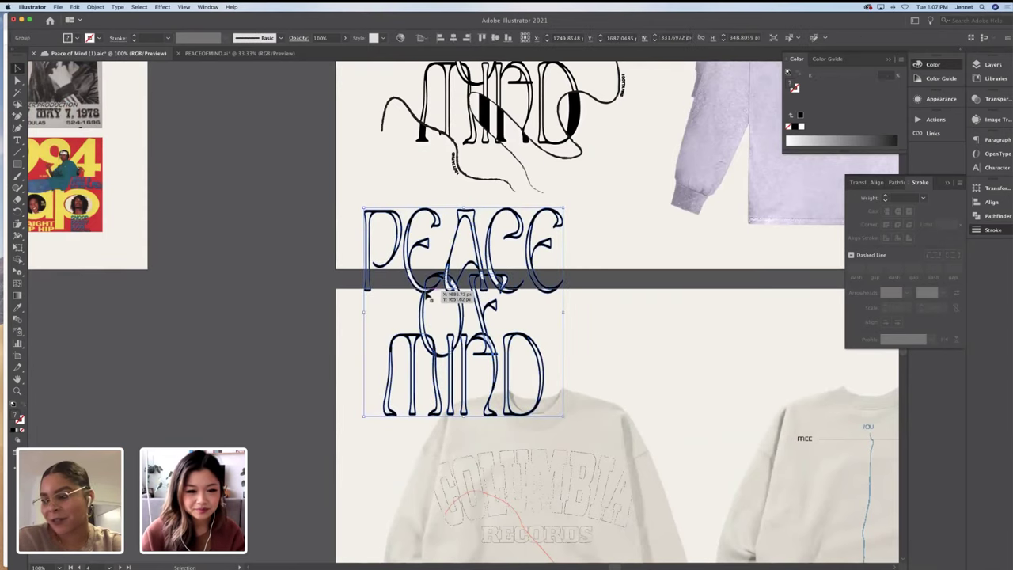
pyautogui.scroll(5, 261, 166)
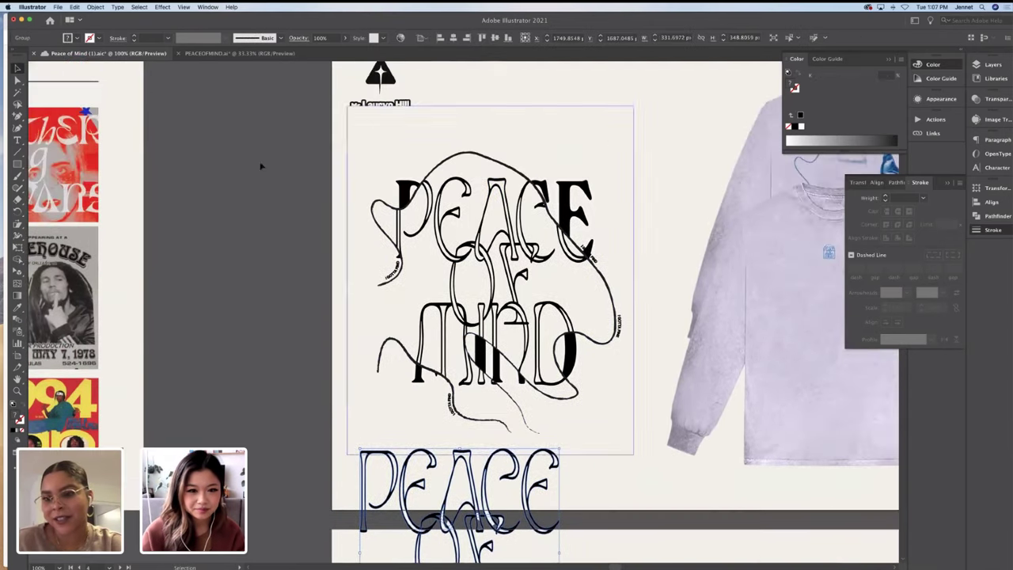
# Delete the original curvy-line artwork and move the lettering copy up onto the longsleeve artboard
pyautogui.click(577, 379)
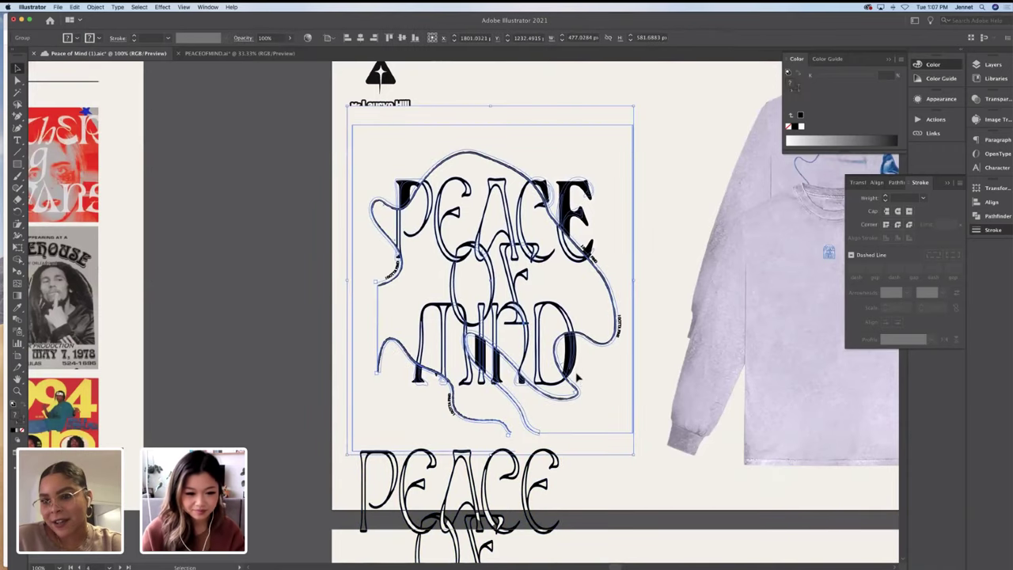
pyautogui.press('Delete')
pyautogui.scroll(-3, 457, 351)
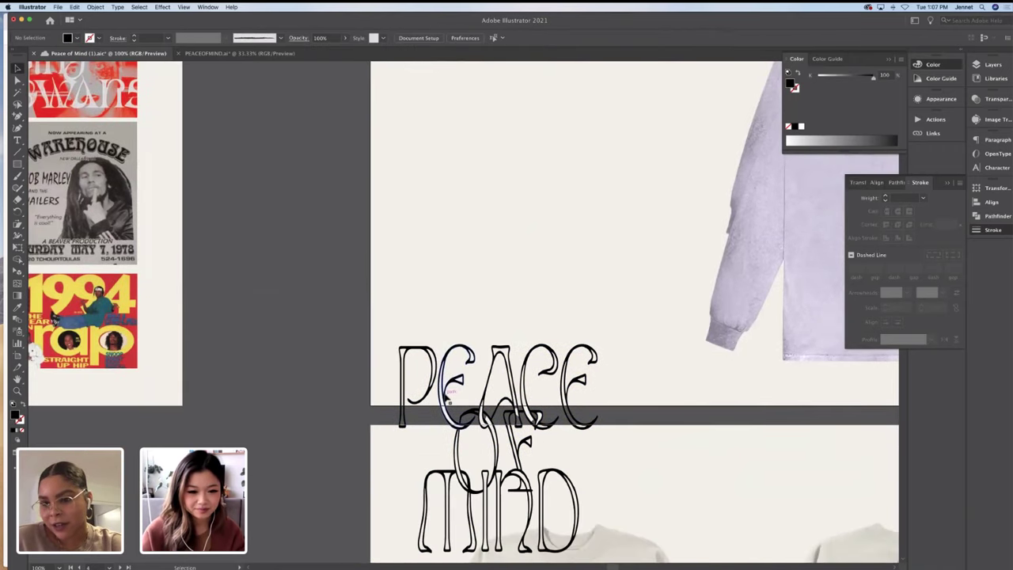
pyautogui.moveTo(448, 400); pyautogui.dragTo(465, 198)
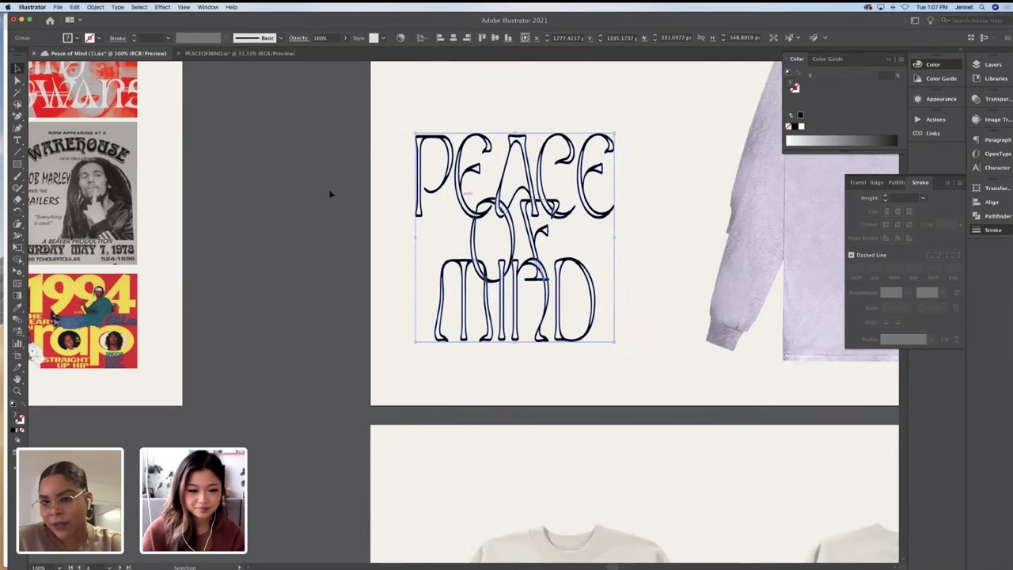
pyautogui.click(323, 193)
pyautogui.scroll(3, 324, 194)
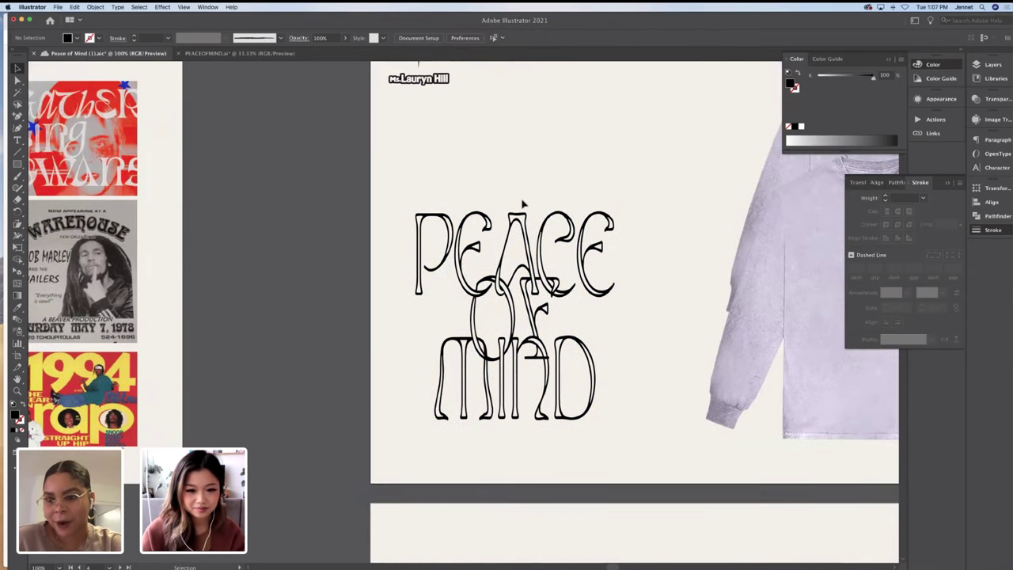
# Zoom in on the lettering group to check the letters, then exit and zoom back out
pyautogui.doubleClick(470, 230)
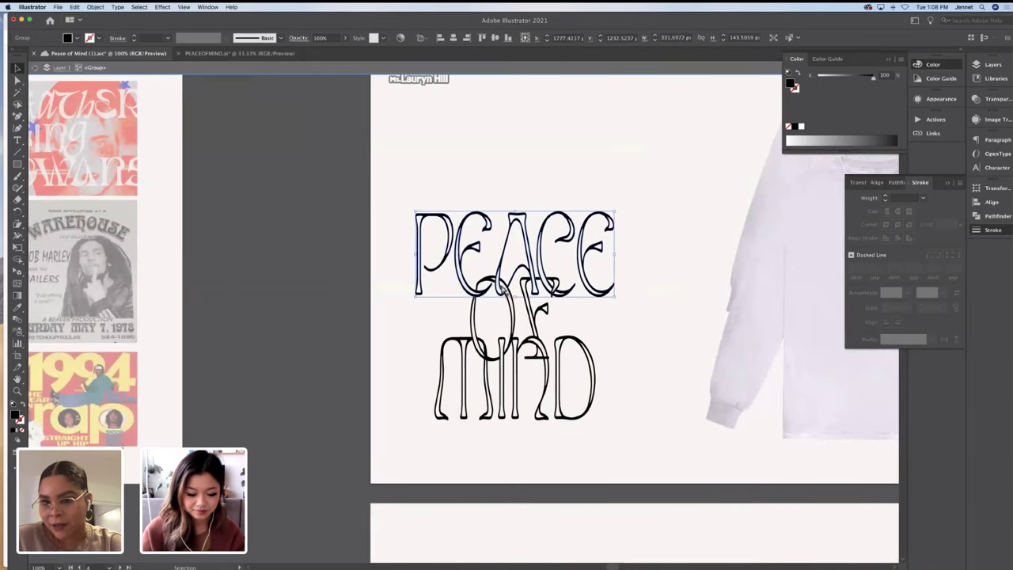
pyautogui.press('super+plus')
pyautogui.press('super+plus')
pyautogui.press('v')
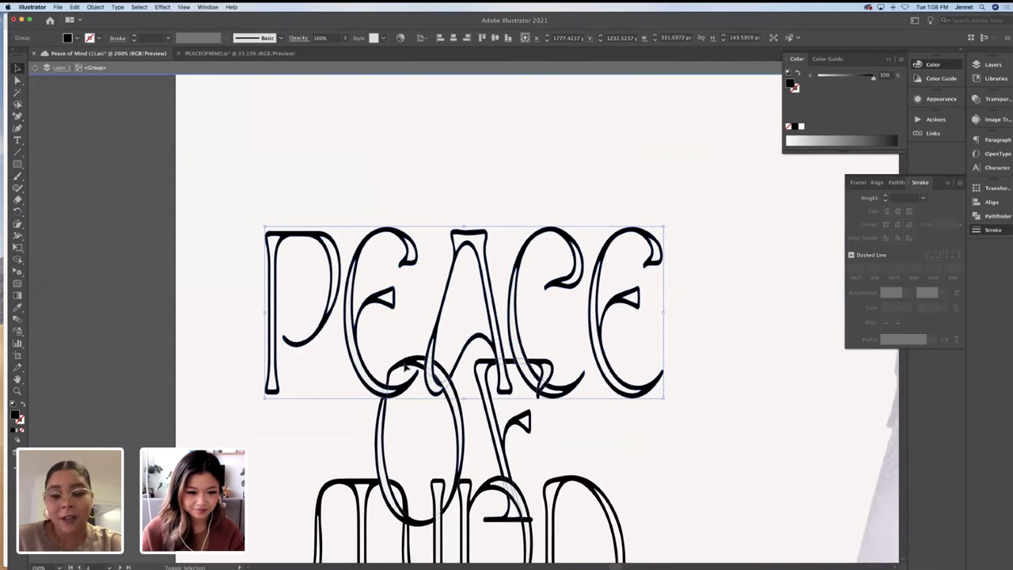
pyautogui.scroll(-5, 499, 364)
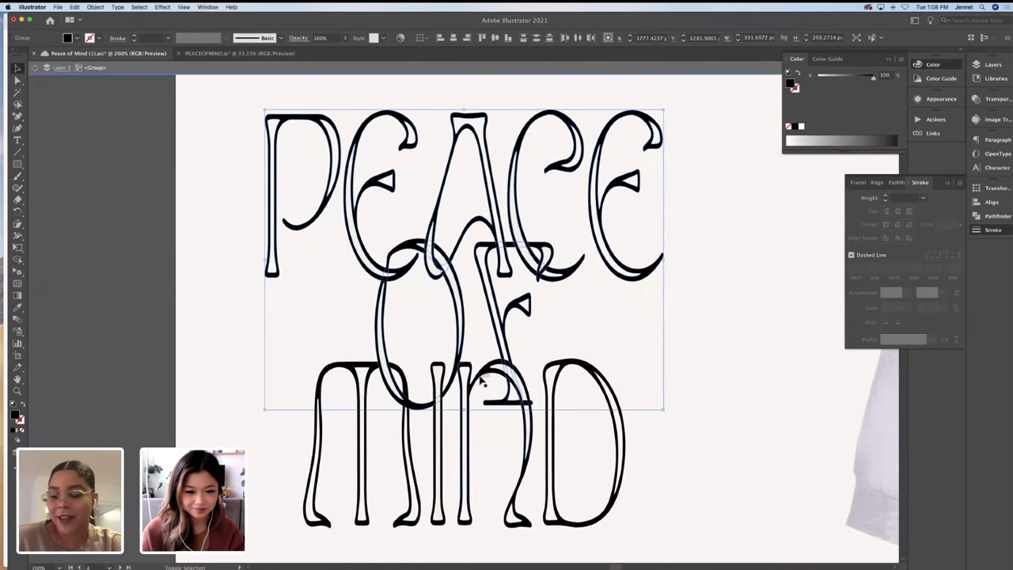
pyautogui.click(583, 389)
pyautogui.click(573, 391)
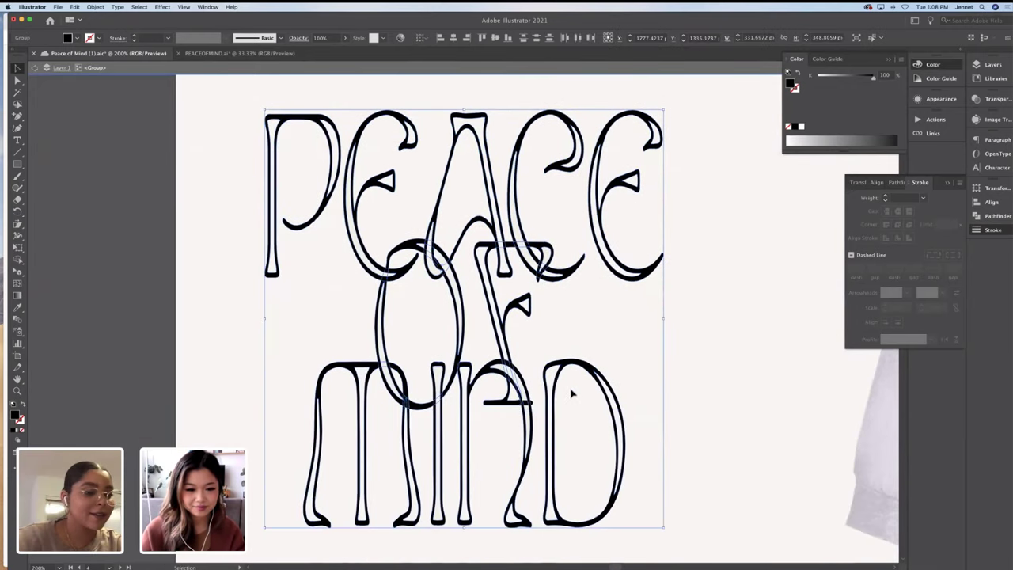
pyautogui.doubleClick(179, 377)
pyautogui.press('super+minus')
pyautogui.press('super+minus')
# Cut and re-paste the PEACE OF MIND lettering group, shift it about 90 px left, and enter it
pyautogui.moveTo(369, 218); pyautogui.dragTo(545, 438)
pyautogui.hotkey('ctrl', 'x')
pyautogui.hotkey('ctrl', 'v')
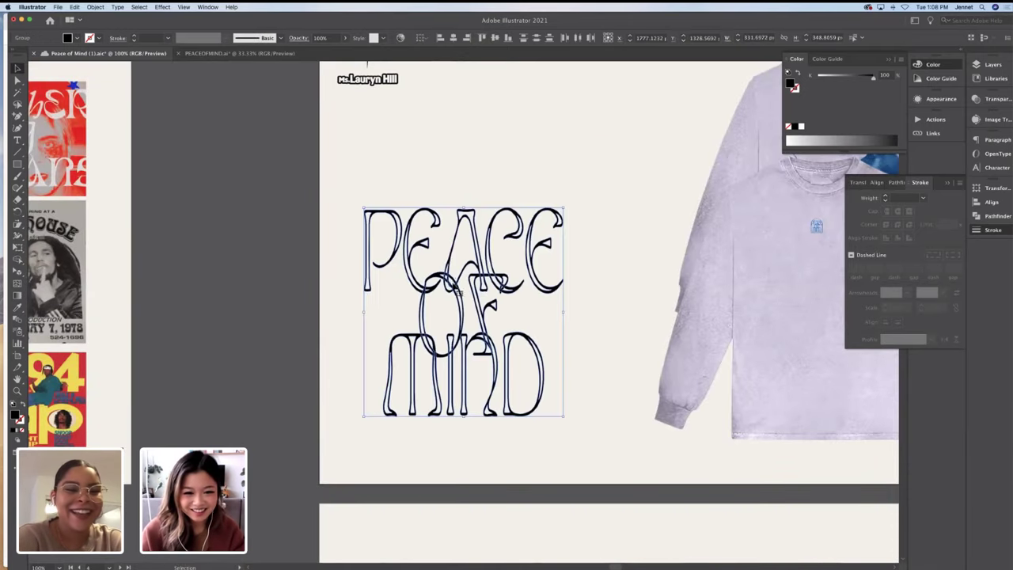
pyautogui.moveTo(462, 294); pyautogui.dragTo(593, 148)
pyautogui.doubleClick(395, 305)
# Move the stacked O and F right after PEACE and nudge them slightly right
pyautogui.click(546, 247)
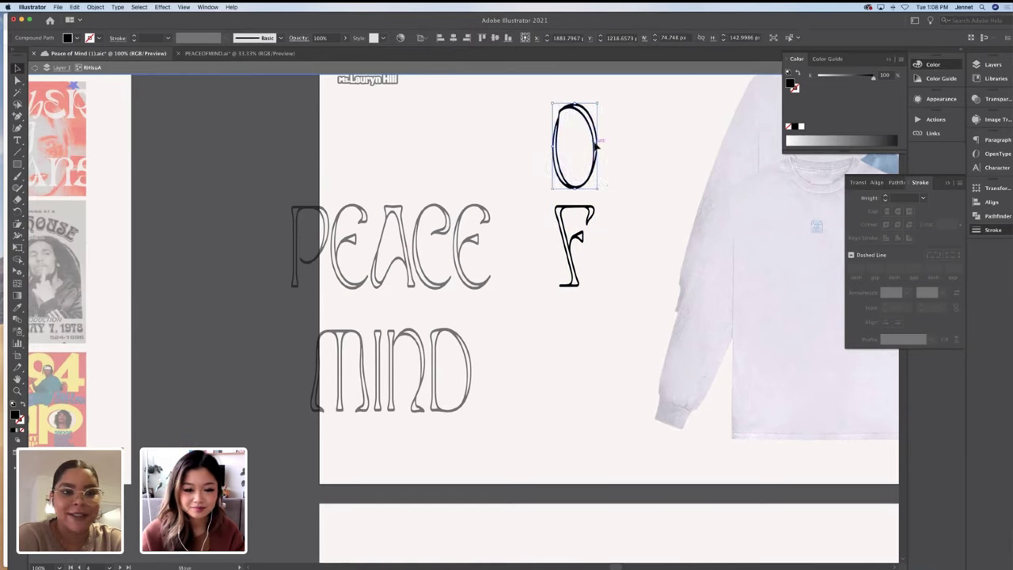
pyautogui.click(575, 217)
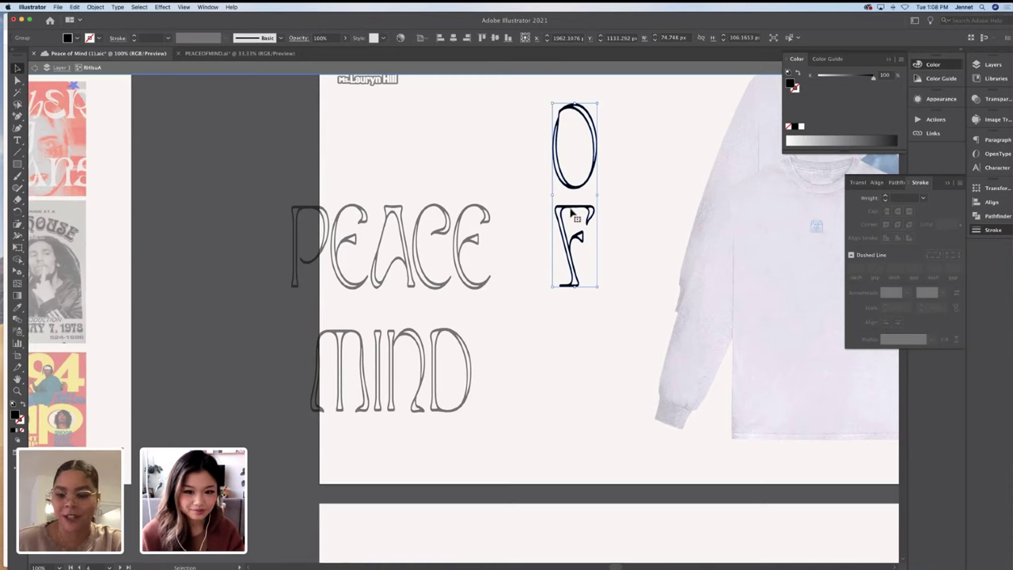
pyautogui.moveTo(575, 217); pyautogui.dragTo(520, 237)
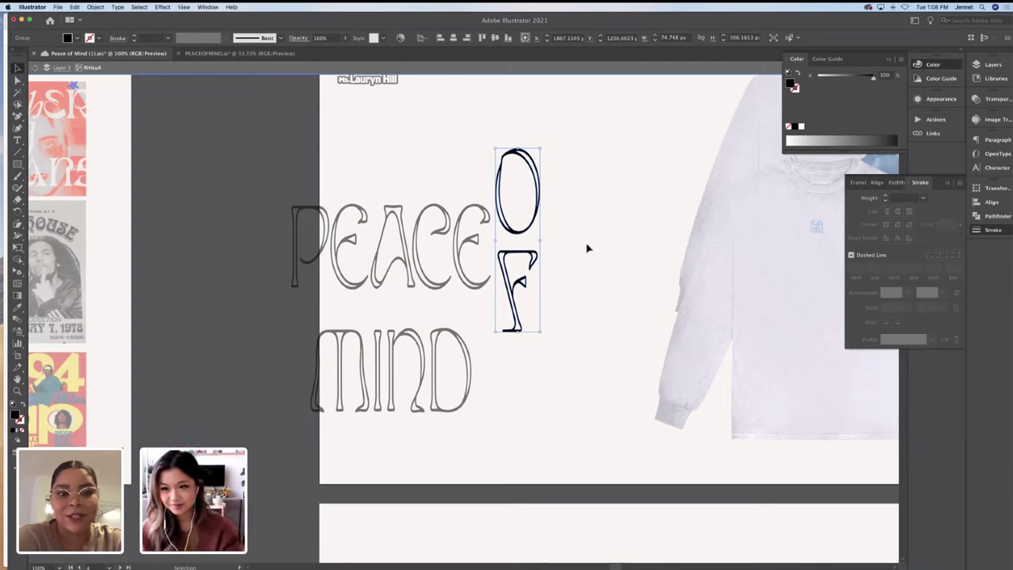
pyautogui.press('Right')
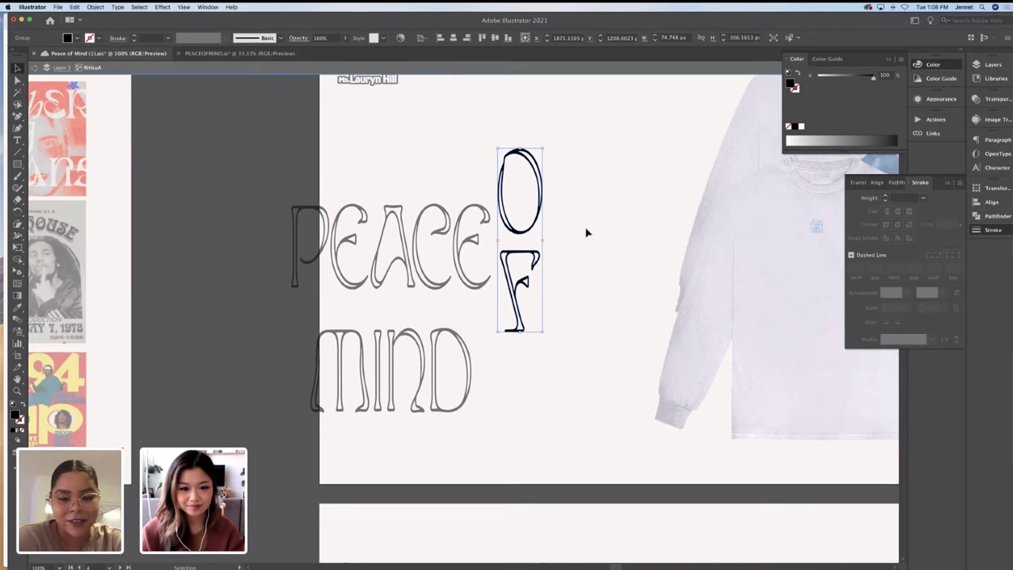
pyautogui.doubleClick(586, 233)
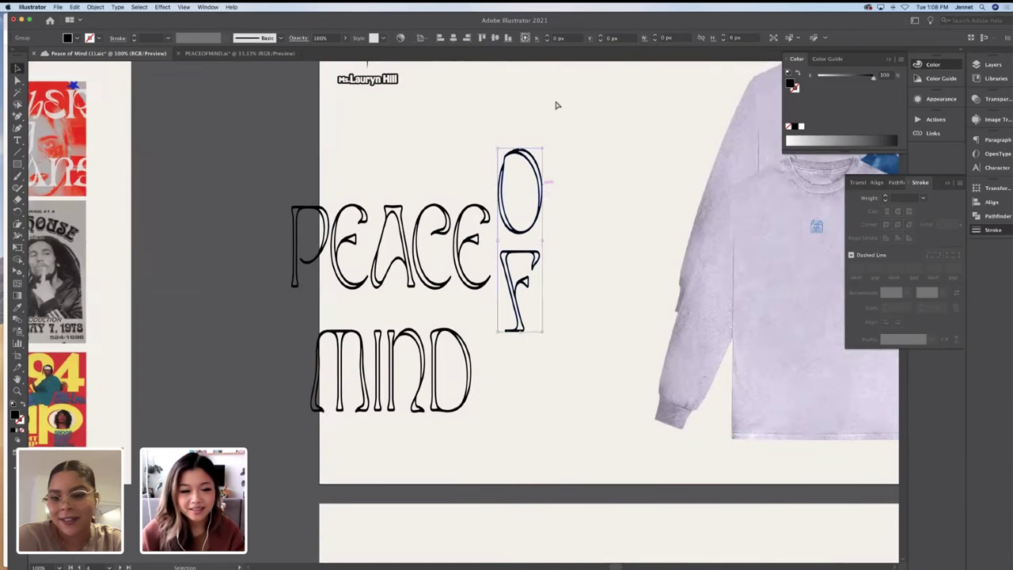
pyautogui.click(556, 105)
# Lower the O about 10 px toward the F
pyautogui.press('a')
pyautogui.click(516, 238)
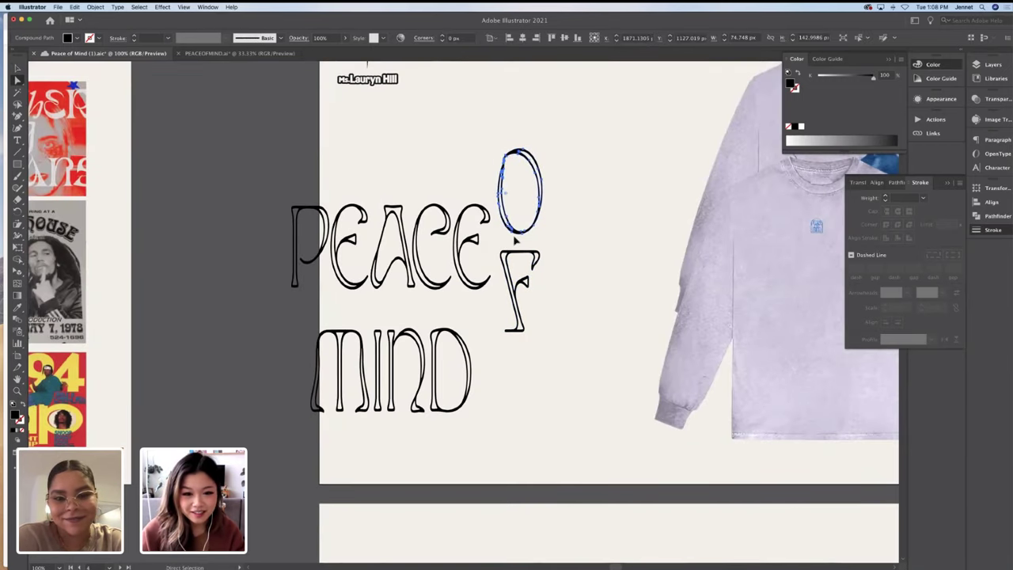
pyautogui.press('v')
pyautogui.moveTo(545, 206); pyautogui.dragTo(546, 215)
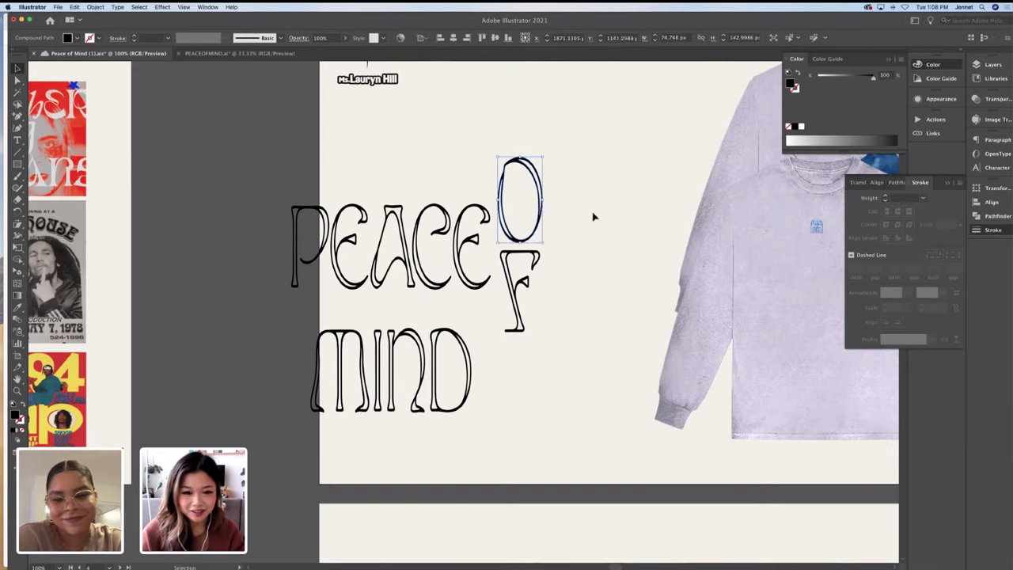
pyautogui.click(594, 216)
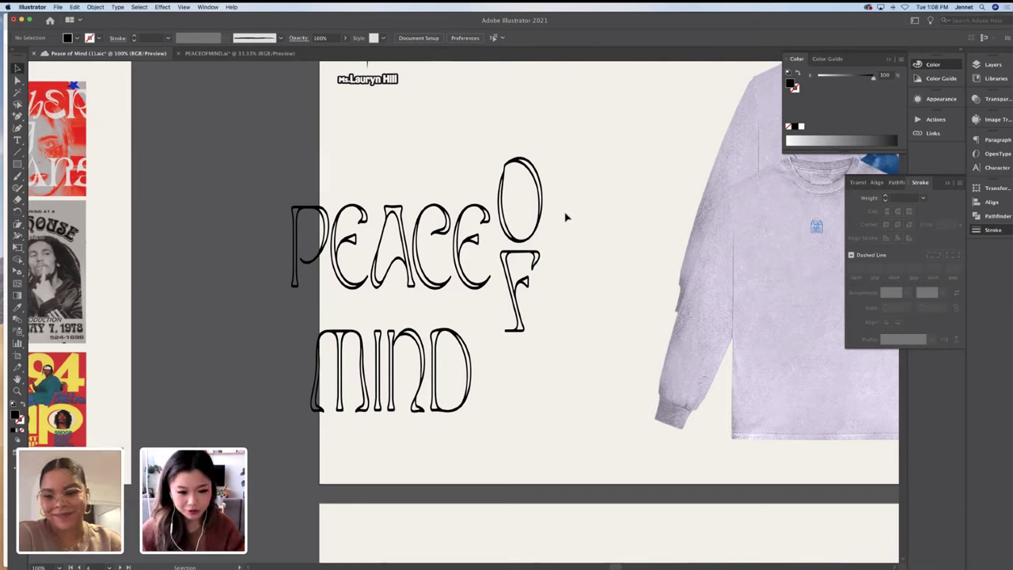
# Raise the stacked OF slightly and move MIND up toward PEACE, nudging it right
pyautogui.press('a')
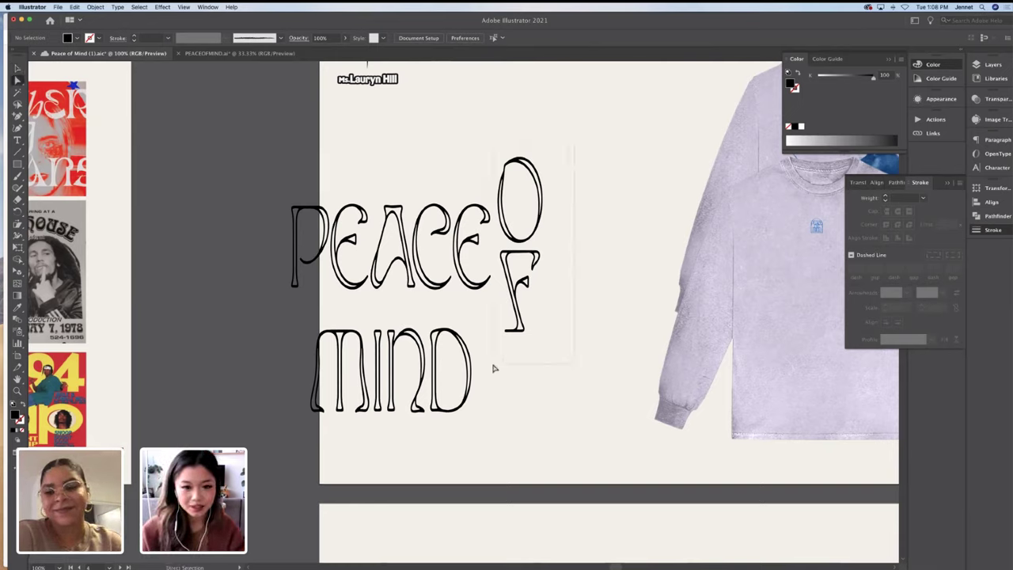
pyautogui.press('v')
pyautogui.moveTo(521, 239); pyautogui.dragTo(475, 356)
pyautogui.click(475, 356)
pyautogui.press('a')
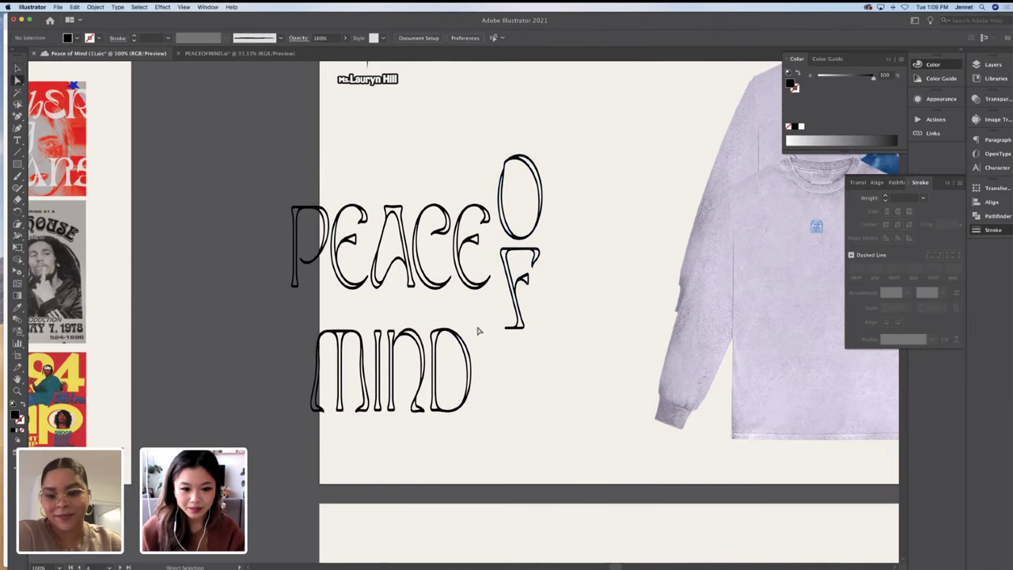
pyautogui.press('v')
pyautogui.moveTo(346, 374); pyautogui.dragTo(576, 276)
pyautogui.press('Right')
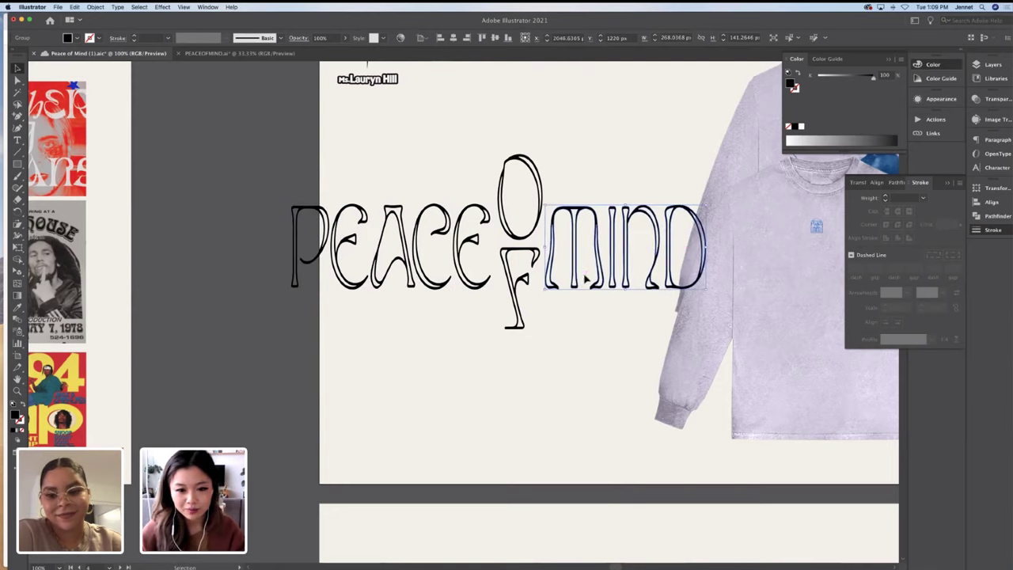
pyautogui.click(550, 163)
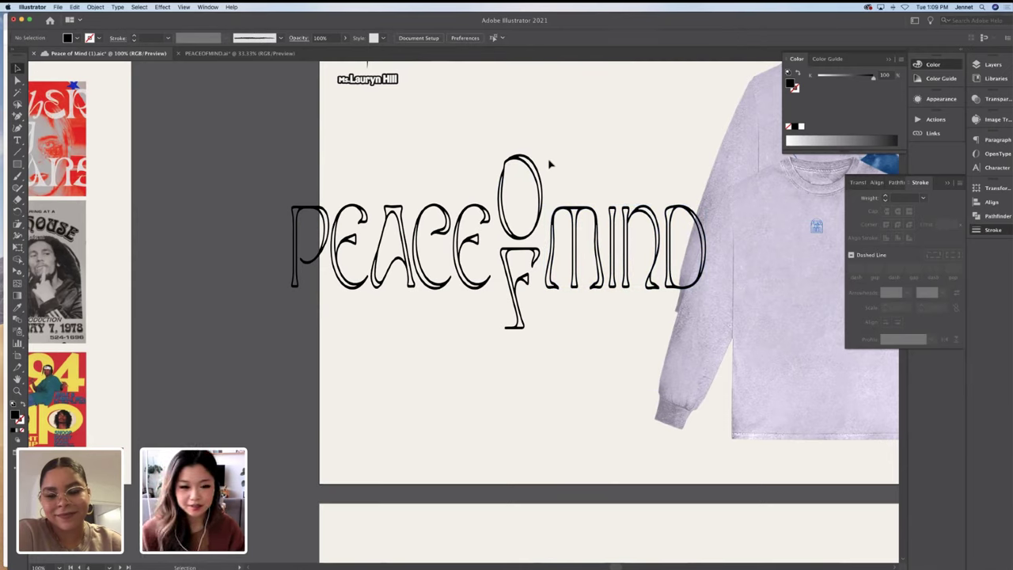
# Make the stacked O and F group narrower and shorter
pyautogui.press('a')
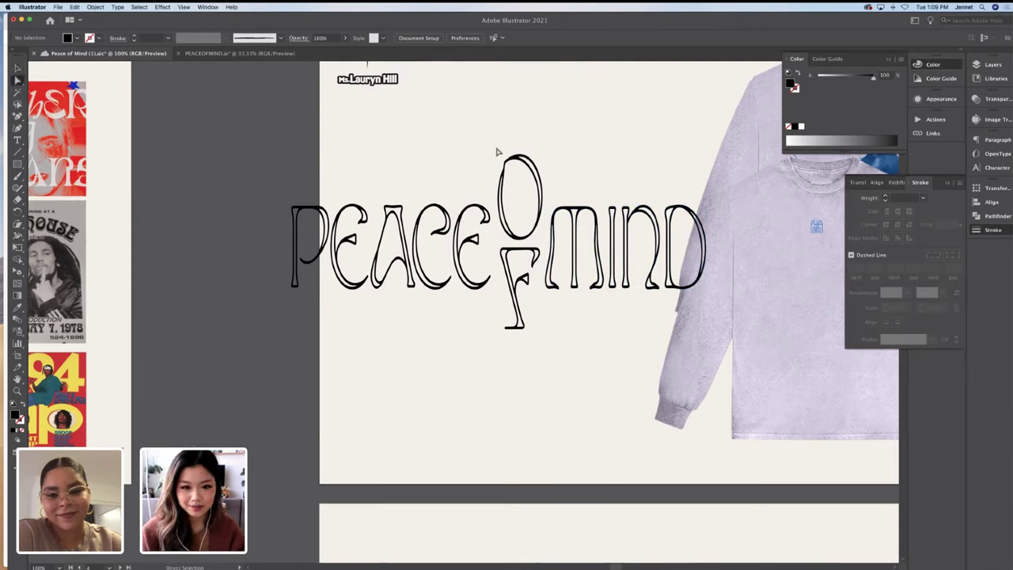
pyautogui.press('v')
pyautogui.click(538, 247)
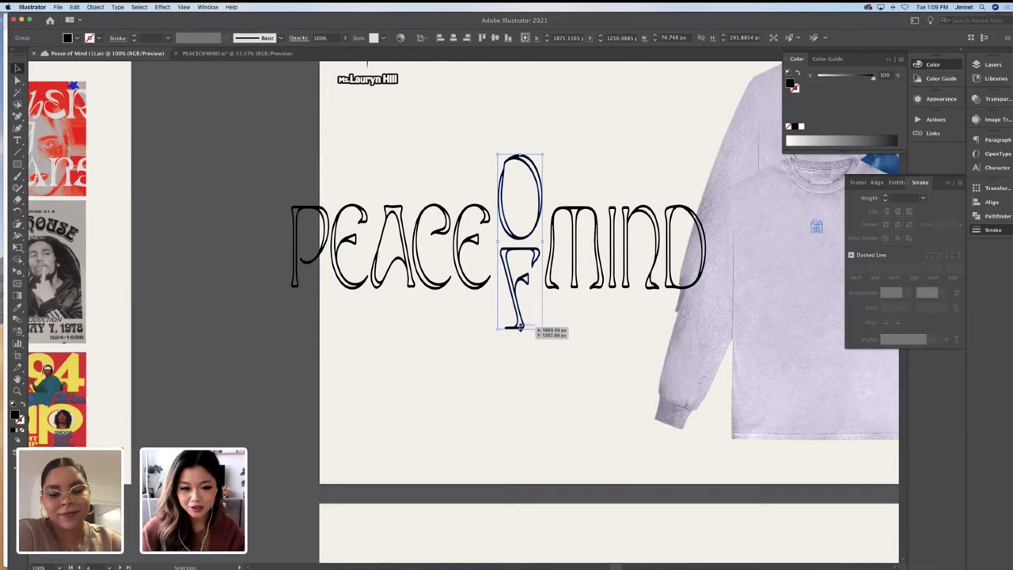
pyautogui.moveTo(522, 330); pyautogui.dragTo(526, 325)
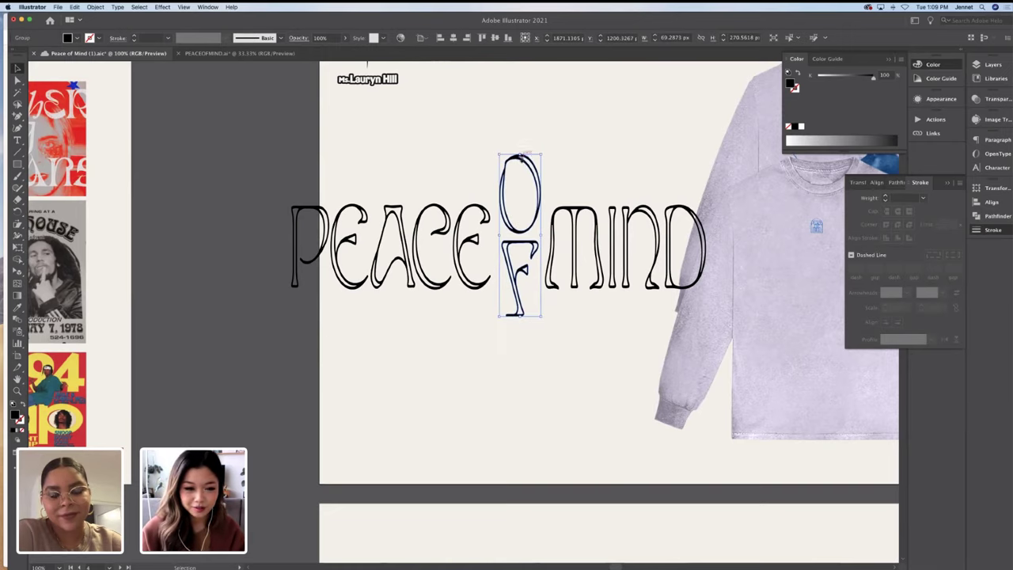
pyautogui.click(589, 165)
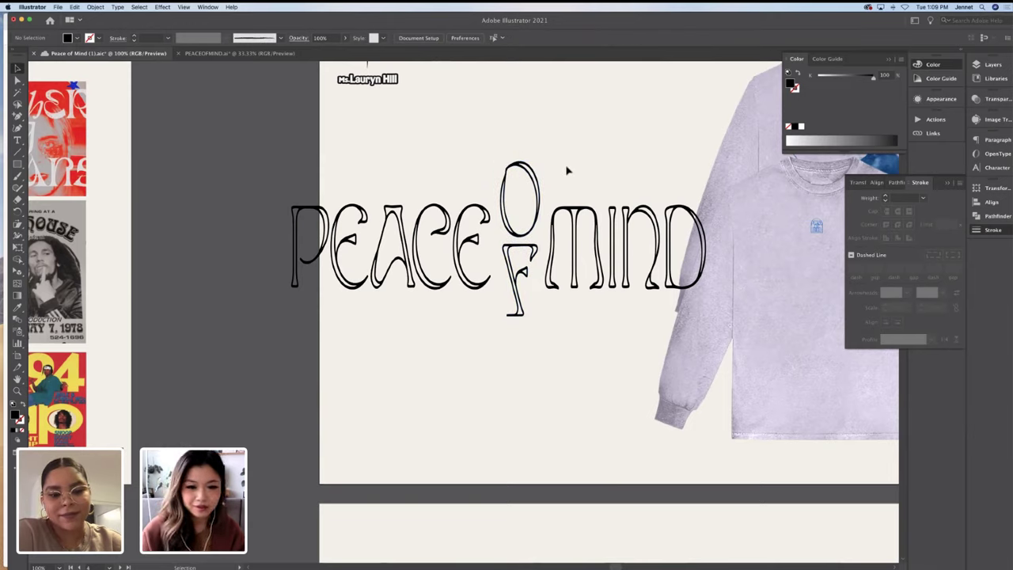
pyautogui.press('a')
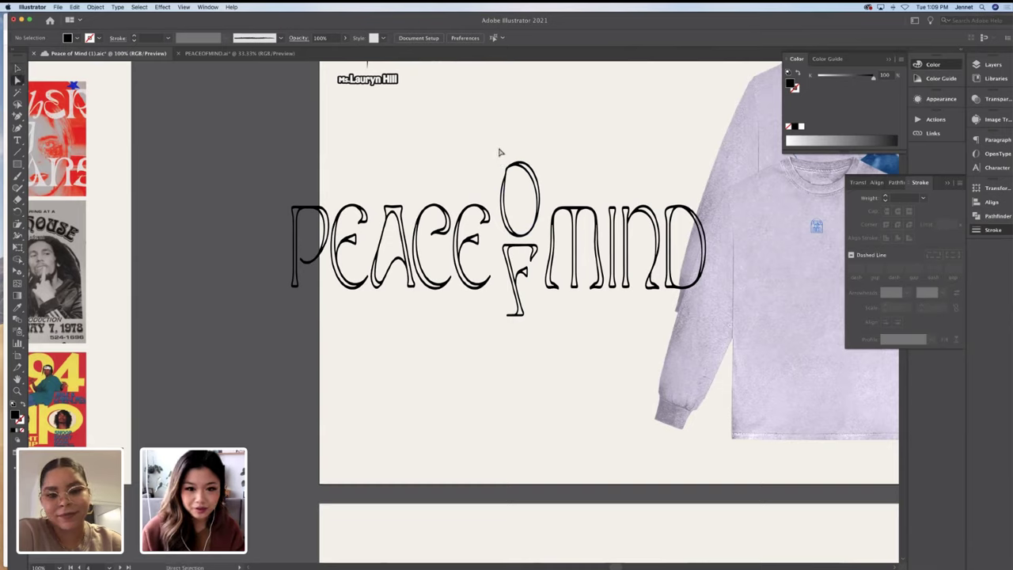
pyautogui.moveTo(498, 152); pyautogui.dragTo(542, 335)
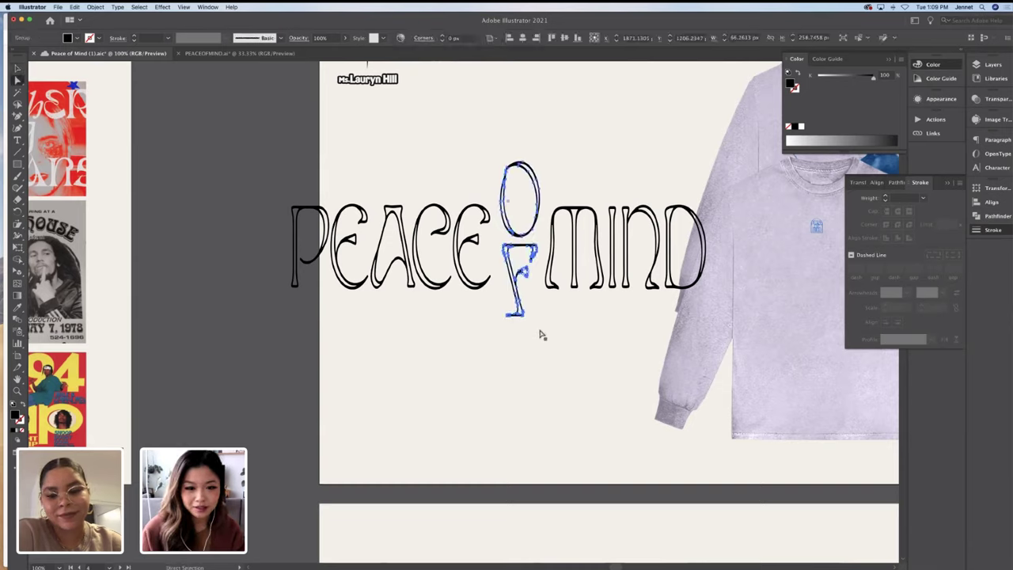
pyautogui.click(548, 125)
pyautogui.press('v')
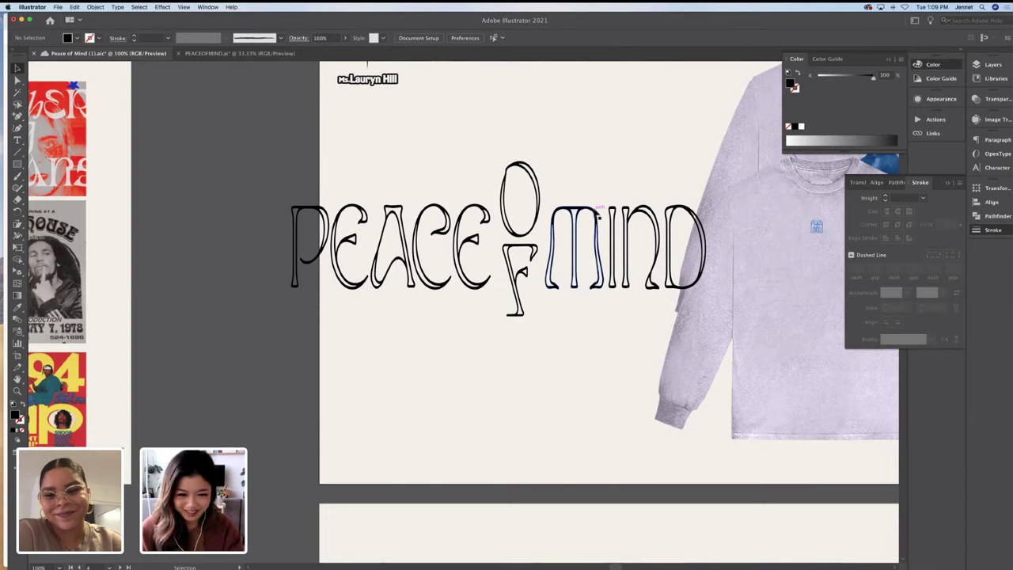
# Shrink the whole PEACE OF MIND lettering proportionally and move it right and up
pyautogui.click(600, 214)
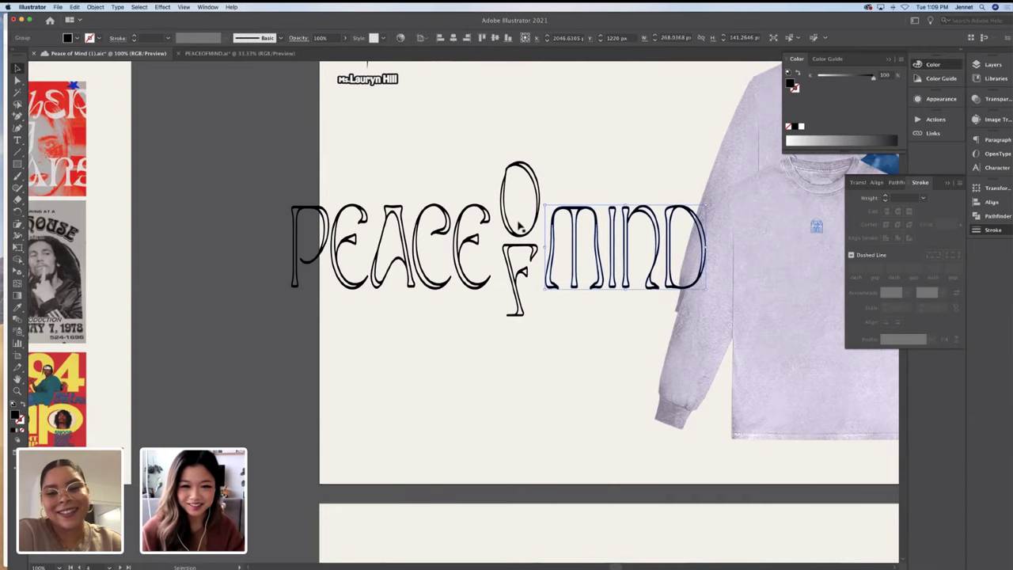
pyautogui.keyDown('shift'); pyautogui.click(523, 252); pyautogui.keyUp('shift')
pyautogui.keyDown('shift'); pyautogui.click(481, 250); pyautogui.keyUp('shift')
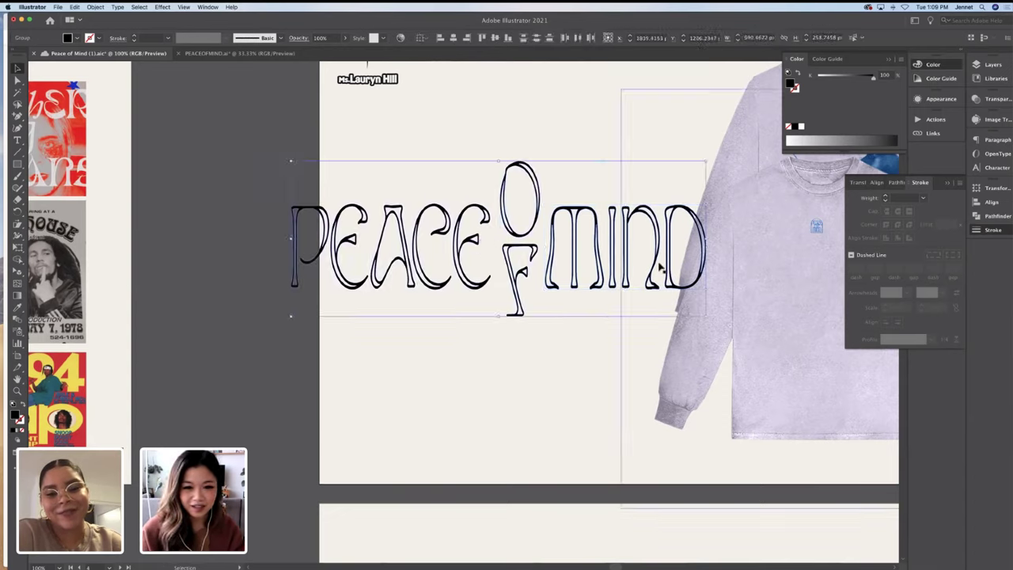
pyautogui.moveTo(706, 239); pyautogui.dragTo(589, 238)
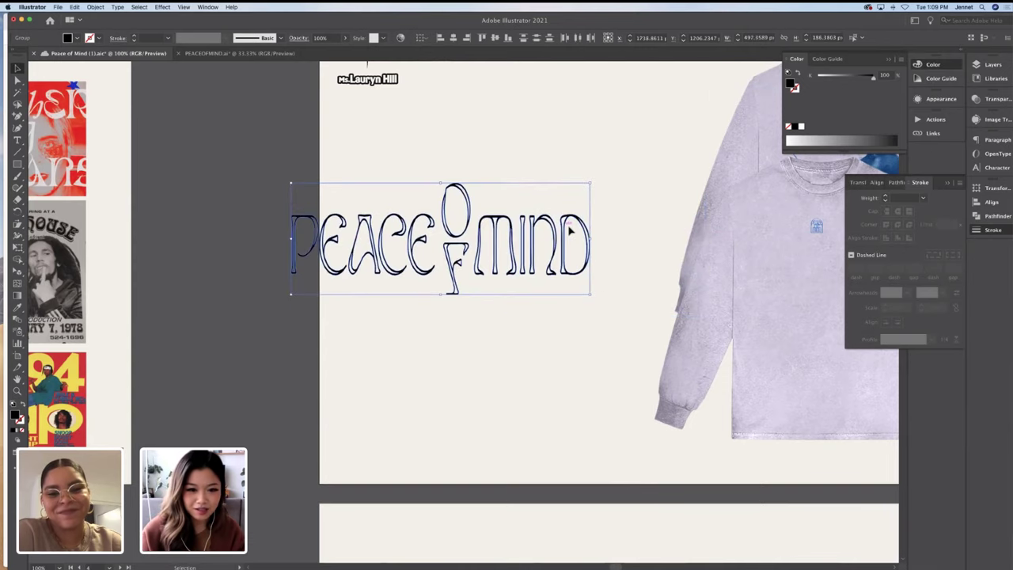
pyautogui.moveTo(485, 208); pyautogui.dragTo(551, 191)
pyautogui.click(537, 168)
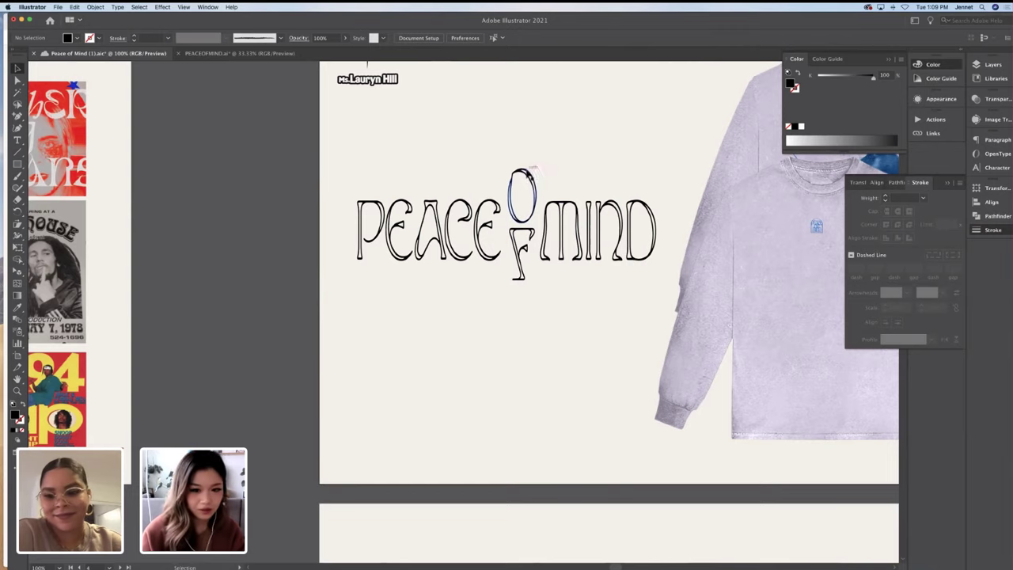
# Rescale the O and F from top and bottom to fit between PEACE and MIND
pyautogui.press('a')
pyautogui.moveTo(507, 173); pyautogui.dragTo(536, 293)
pyautogui.press('v')
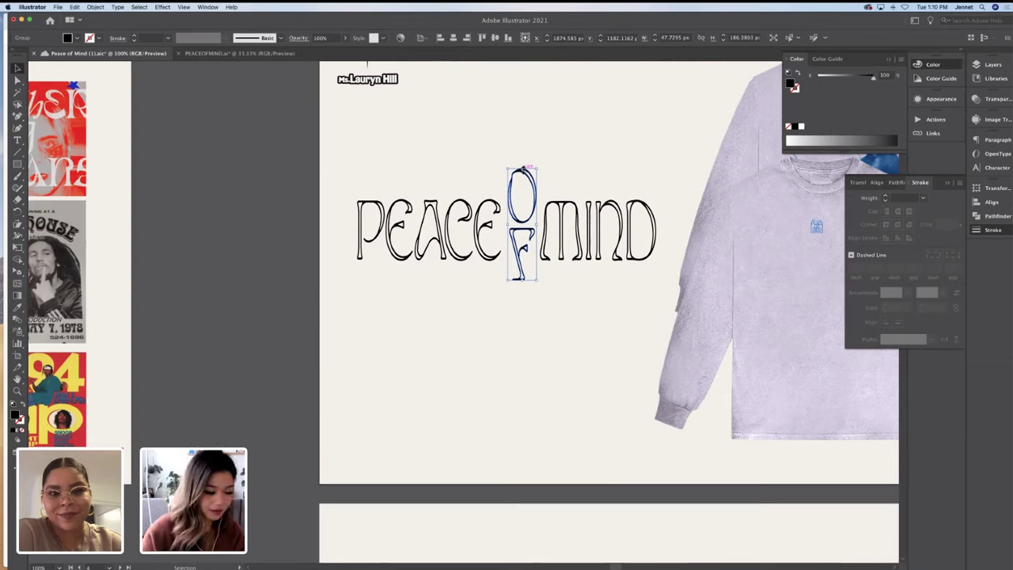
pyautogui.moveTo(524, 169); pyautogui.dragTo(523, 183)
pyautogui.moveTo(522, 280)
pyautogui.mouseDown()
pyautogui.moveTo(524, 342)
pyautogui.moveTo(523, 273)
pyautogui.mouseUp()
pyautogui.click(598, 149)
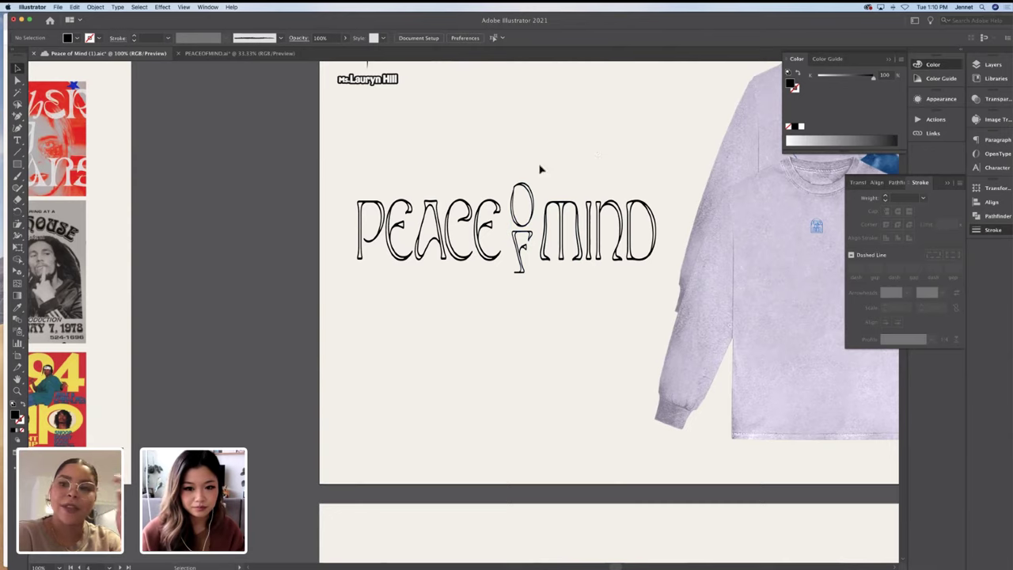
# Select the stacked O and F and give them a black 0.75 pt stroke
pyautogui.press('a')
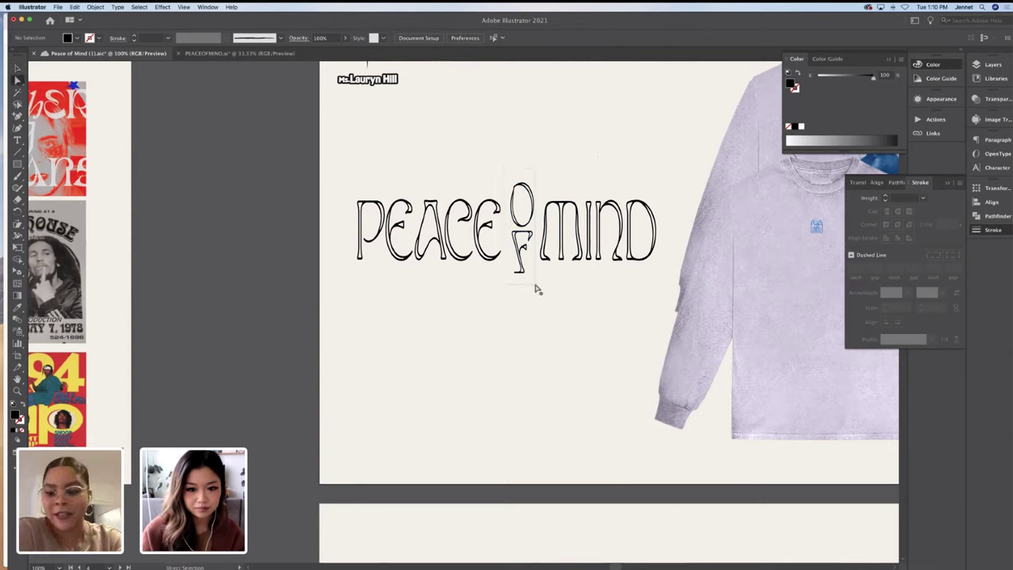
pyautogui.moveTo(568, 295); pyautogui.dragTo(511, 263)
pyautogui.click(98, 38)
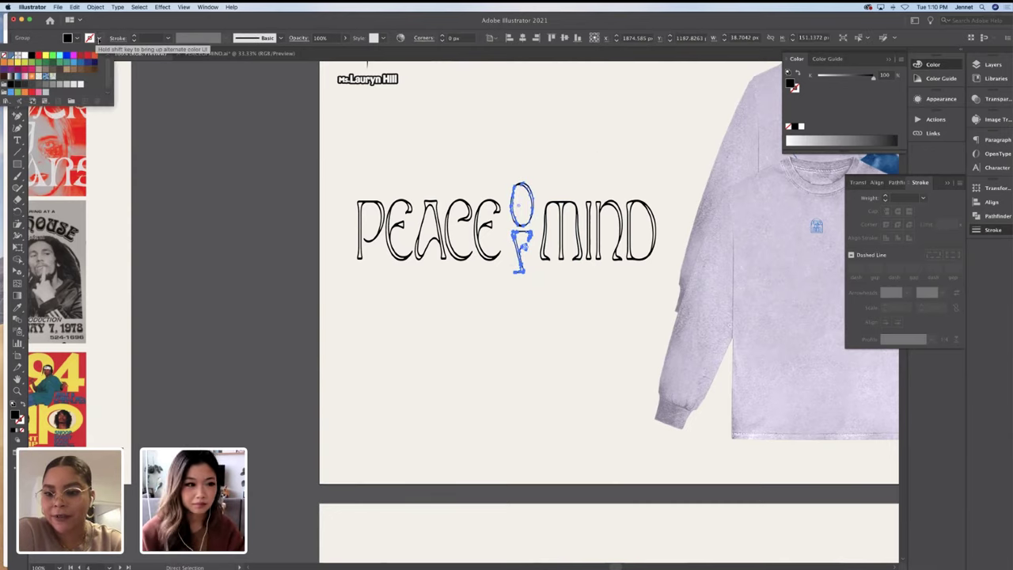
pyautogui.click(27, 54)
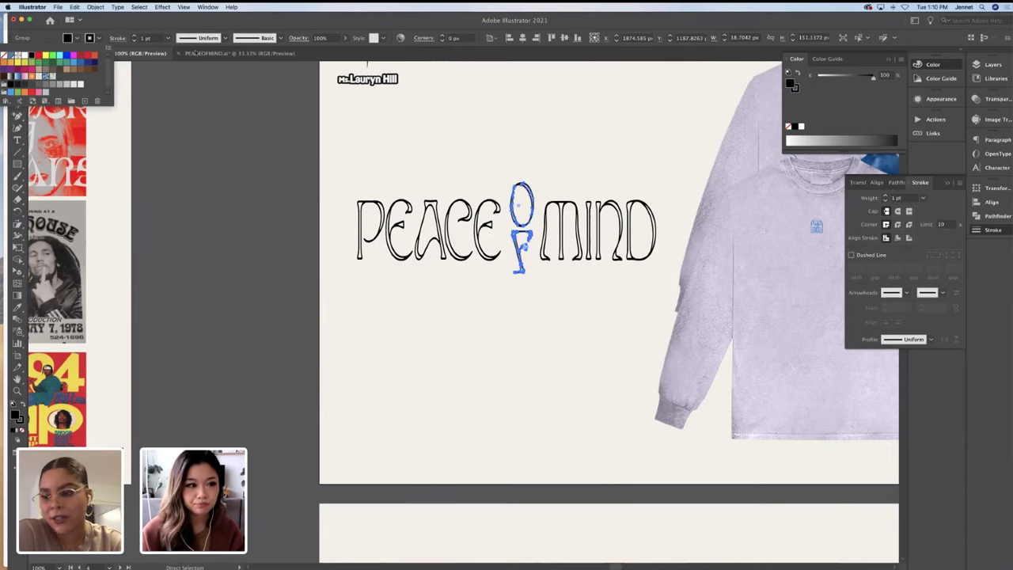
pyautogui.click(134, 42)
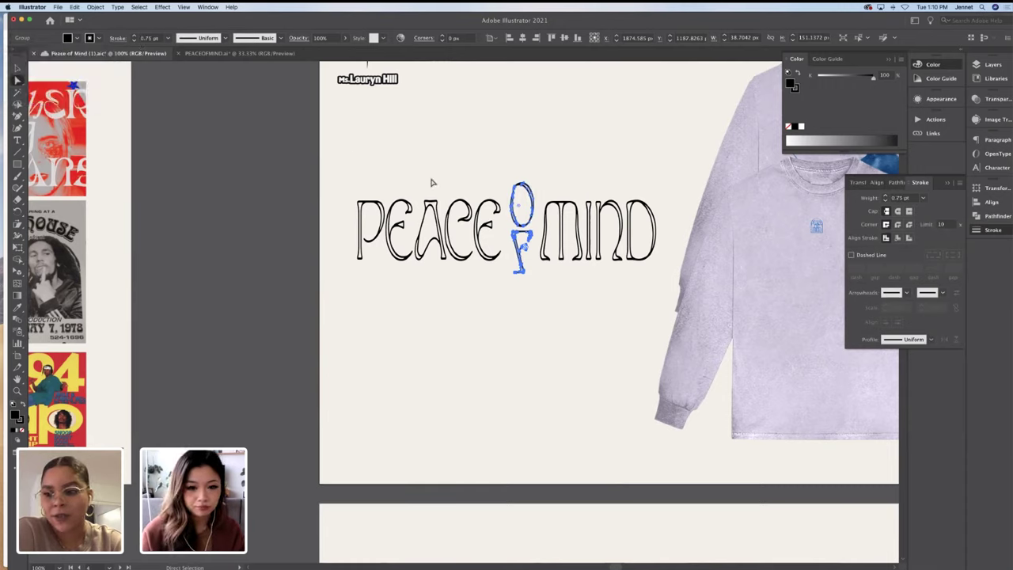
# Convert the O and F strokes to filled shapes with Object > Path > Outline Stroke
pyautogui.click(95, 6)
pyautogui.moveTo(103, 185)
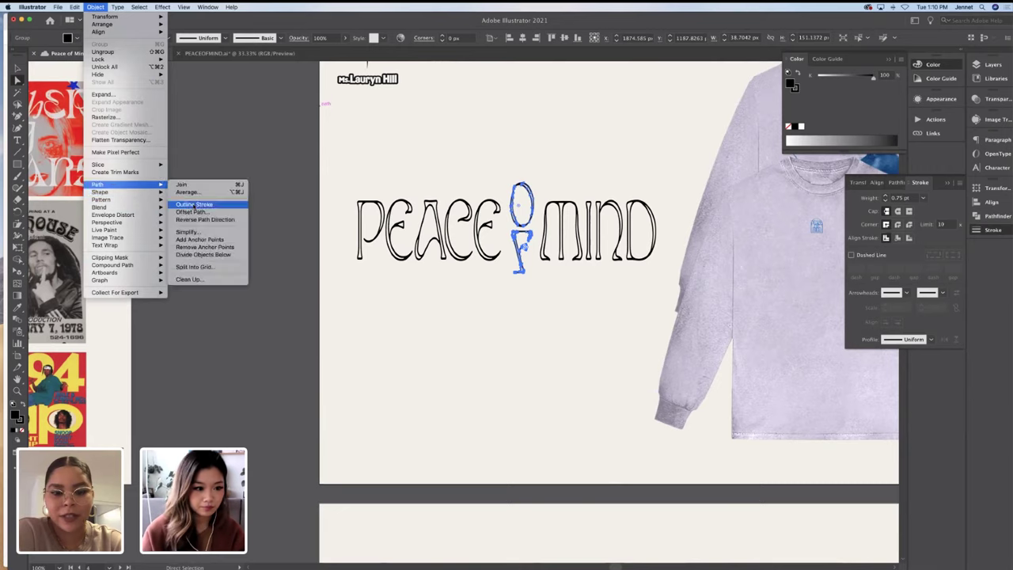
pyautogui.click(194, 205)
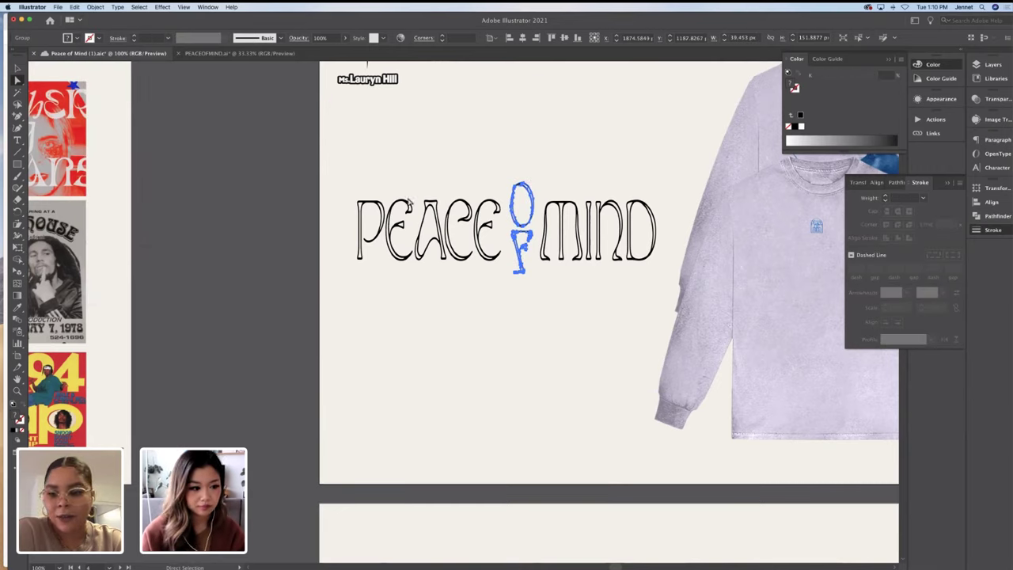
# Check the whole PEACE OF MIND lettering selection, then zoom in on it
pyautogui.click(377, 181)
pyautogui.press('v')
pyautogui.moveTo(358, 182); pyautogui.dragTo(637, 273)
pyautogui.click(467, 312)
pyautogui.press('a')
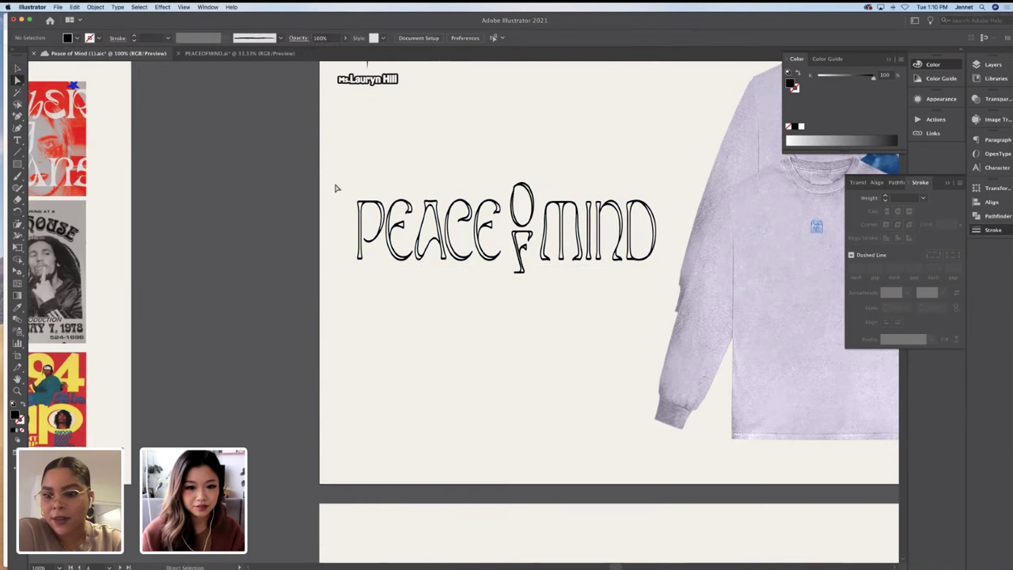
pyautogui.press('super+equal')
pyautogui.press('super+equal')
# Zoom and scroll in close on the PEACE OF MIND lettering
pyautogui.press('f')
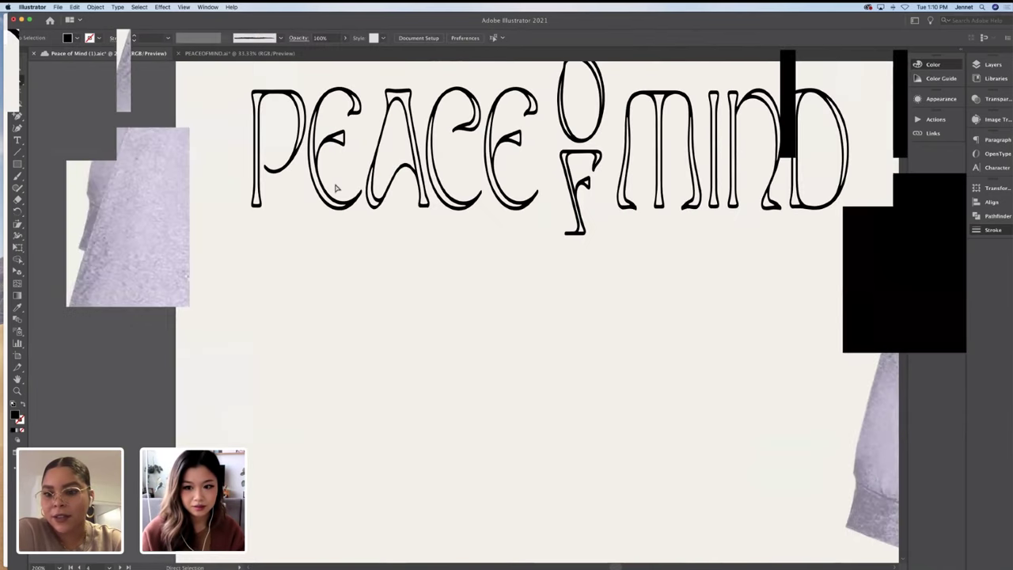
pyautogui.scroll(5, 337, 158)
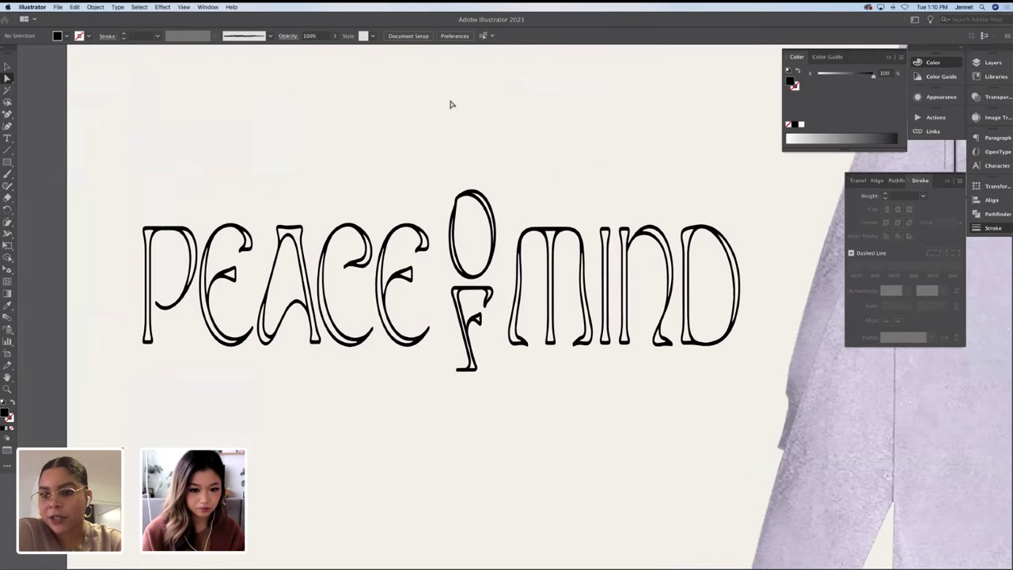
pyautogui.hscroll(-2, 450, 102)
pyautogui.press('v')
pyautogui.moveTo(536, 400); pyautogui.dragTo(507, 360)
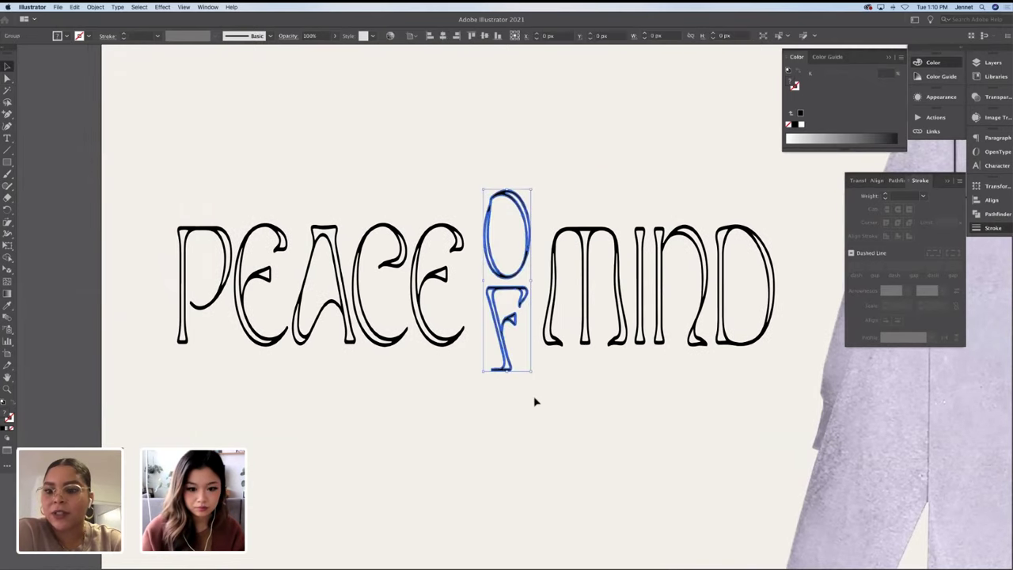
pyautogui.click(559, 164)
pyautogui.hscroll(4, 559, 164)
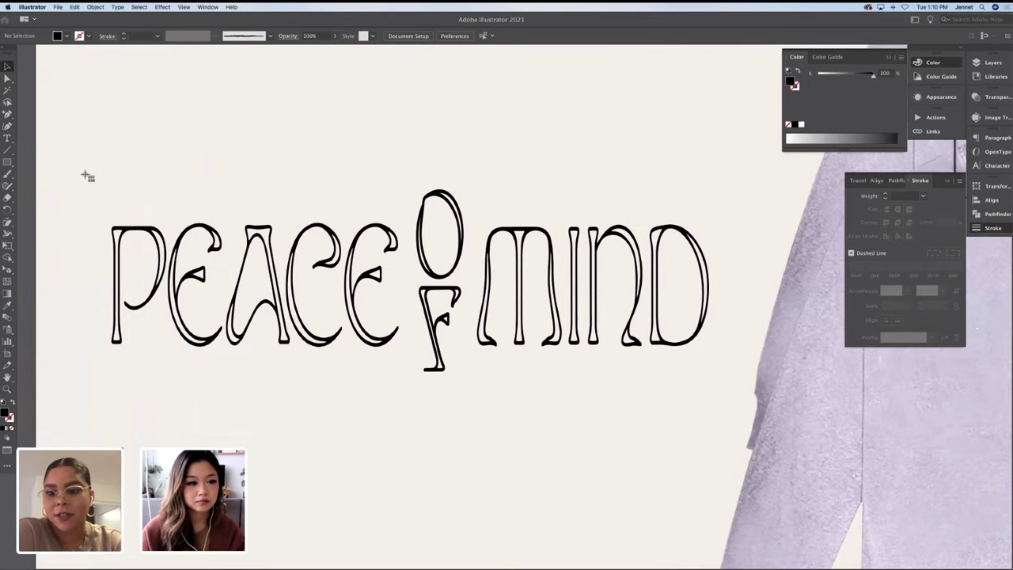
pyautogui.moveTo(89, 169)
pyautogui.mouseDown()
pyautogui.moveTo(640, 442)
pyautogui.moveTo(730, 418)
pyautogui.moveTo(737, 405)
pyautogui.mouseUp()
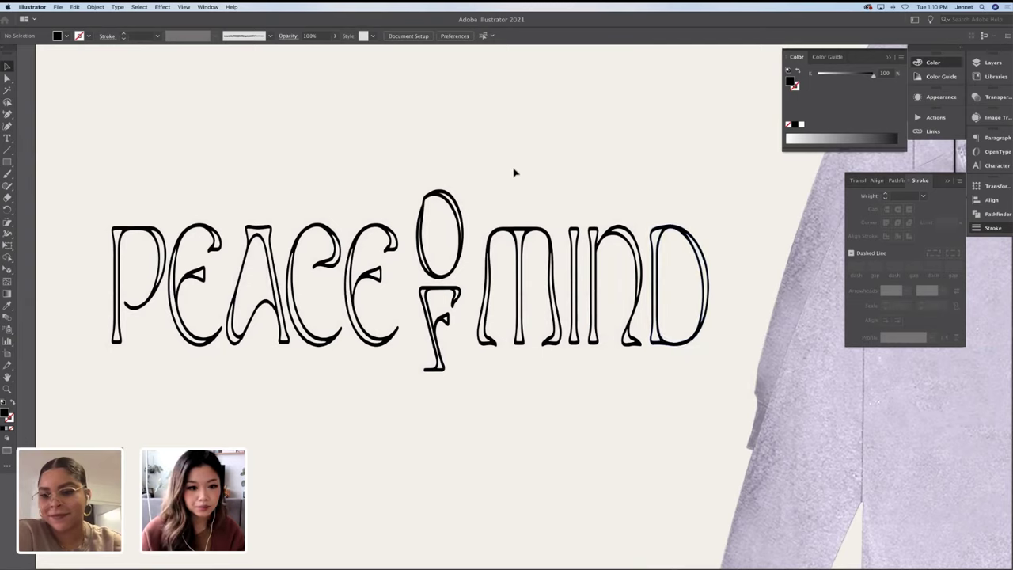
# Select the OF group, PEACE and MIND together and delete them
pyautogui.click(463, 228)
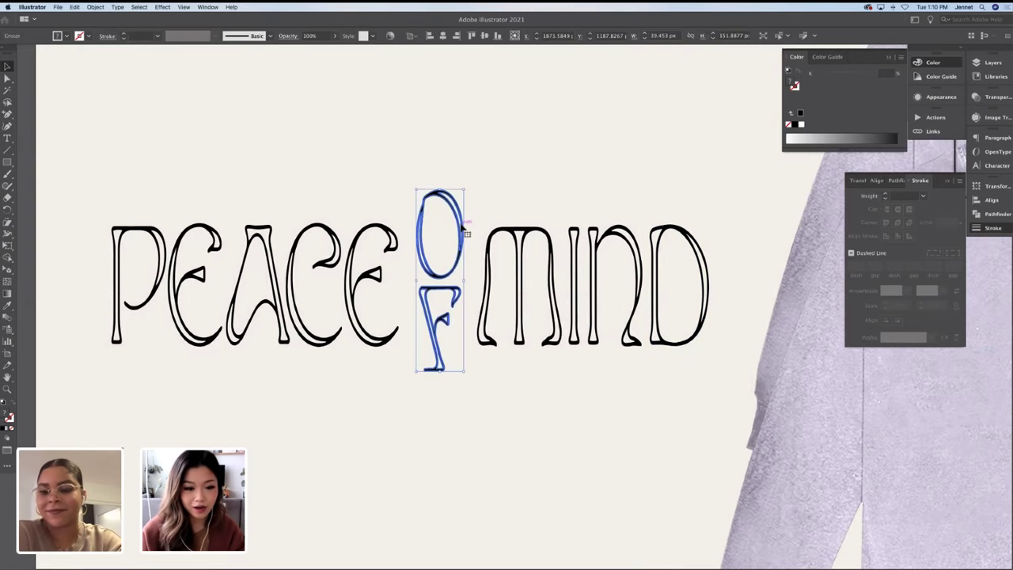
pyautogui.keyDown('shift'); pyautogui.click(396, 255); pyautogui.keyUp('shift')
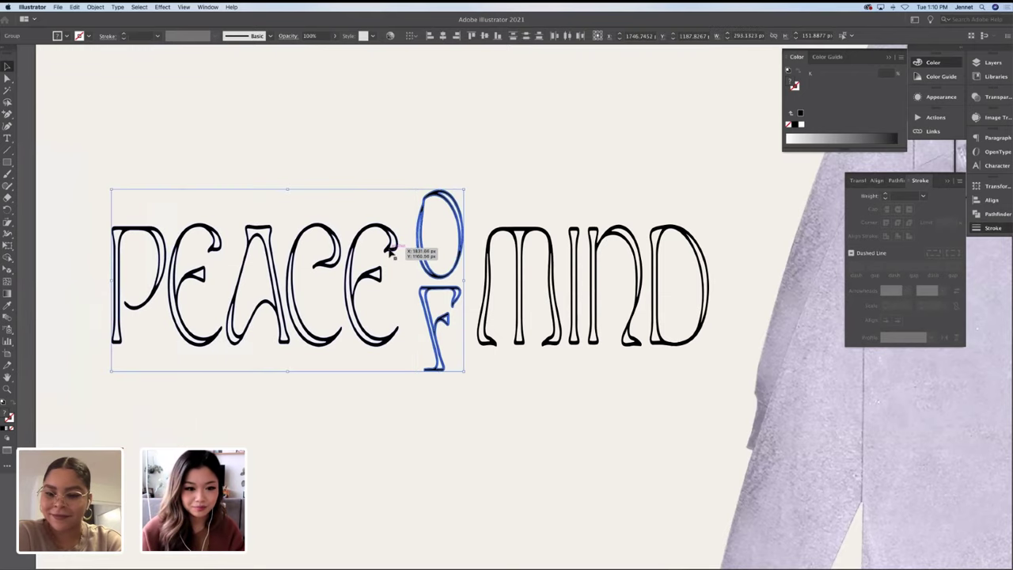
pyautogui.keyDown('shift'); pyautogui.click(493, 272); pyautogui.keyUp('shift')
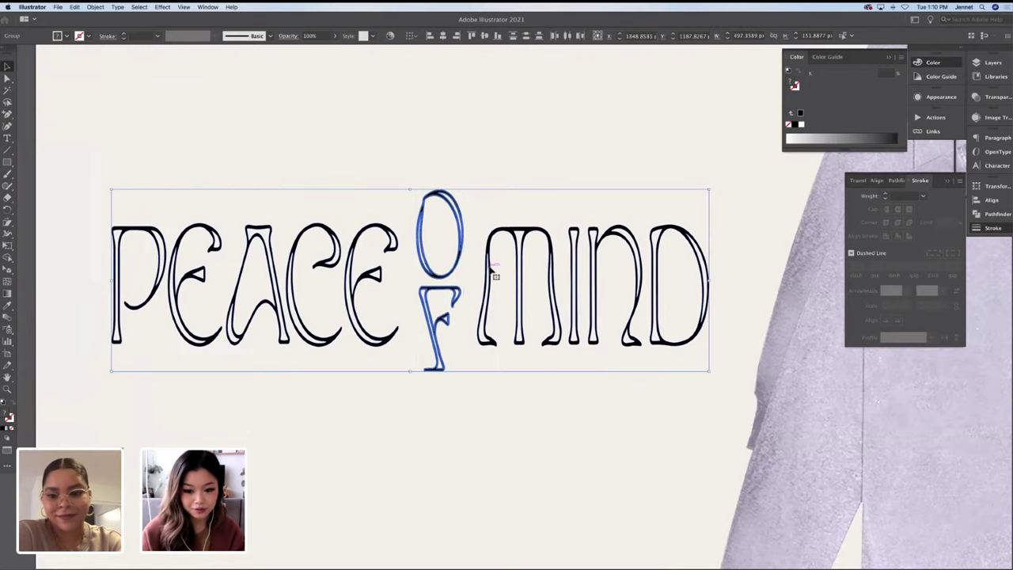
pyautogui.press('Delete')
pyautogui.press('super+minus')
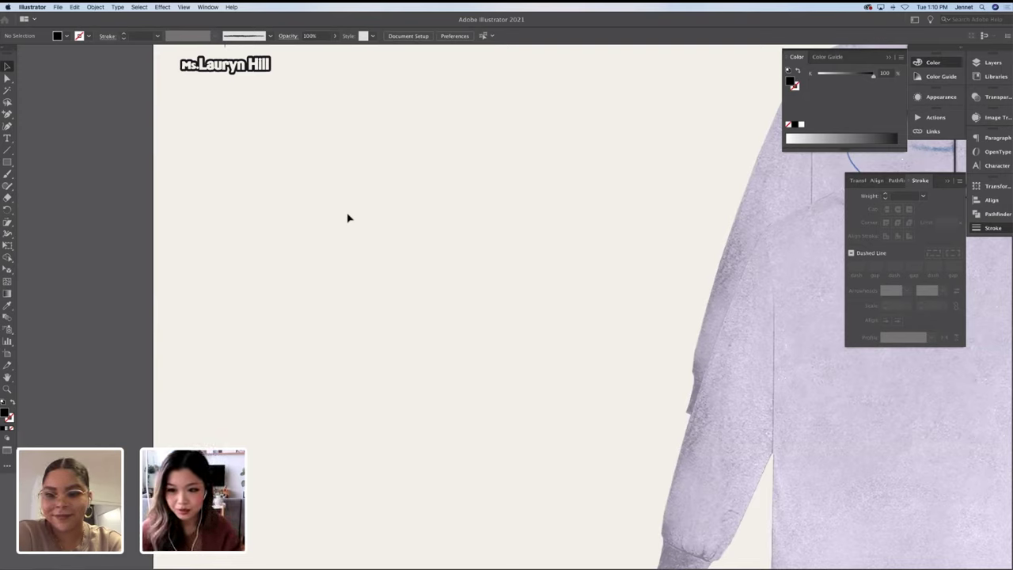
# Zoom out to show more artboards and paste the PEACE OF MIND lettering image
pyautogui.press('super+minus')
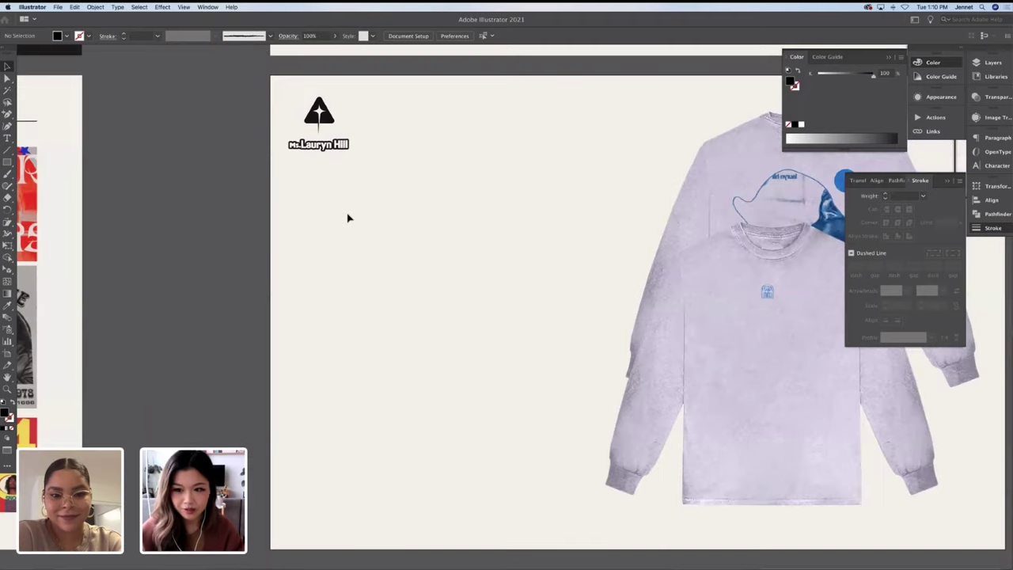
pyautogui.hscroll(3, 278, 279)
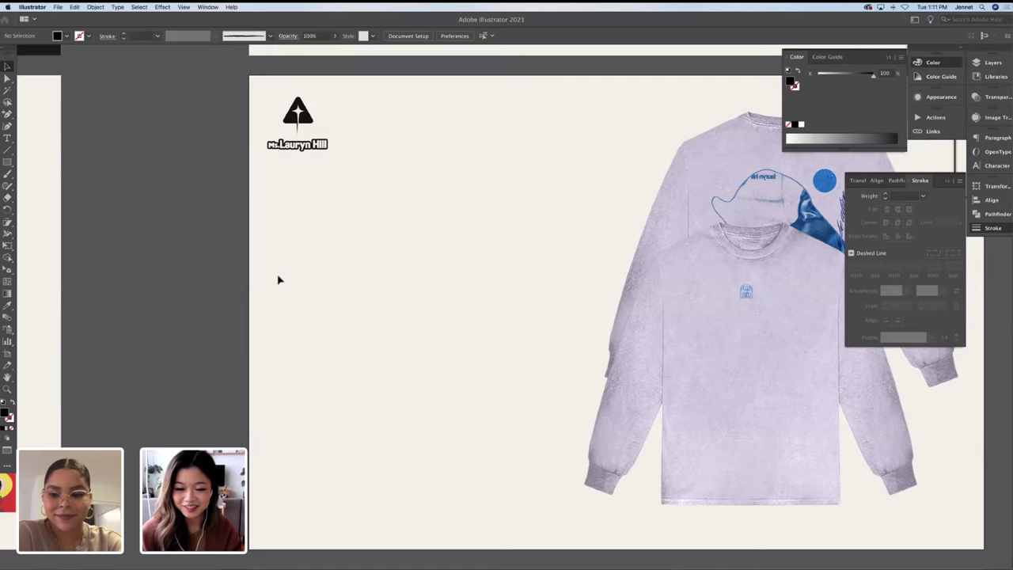
pyautogui.press('super+minus')
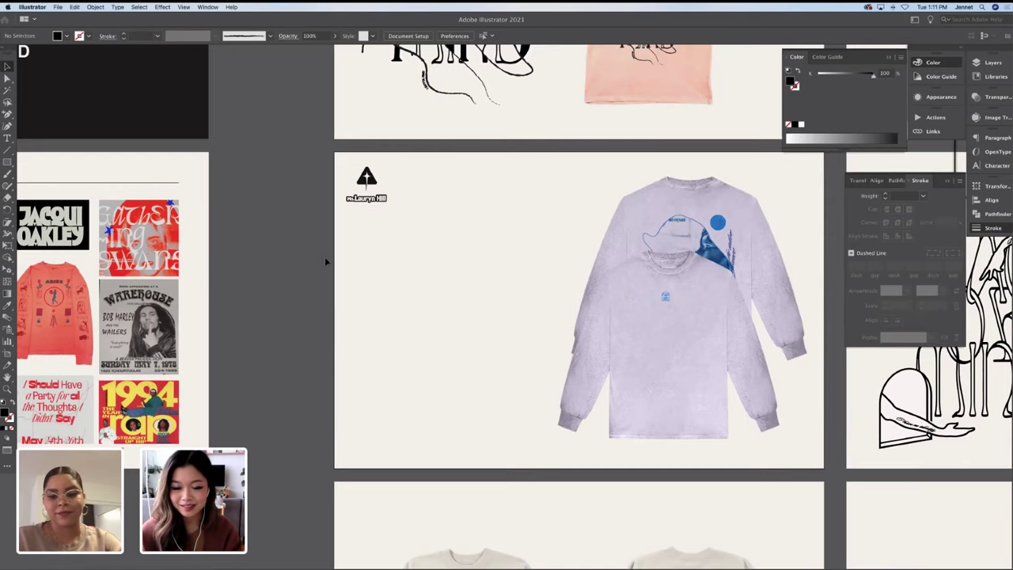
pyautogui.press('super+v')
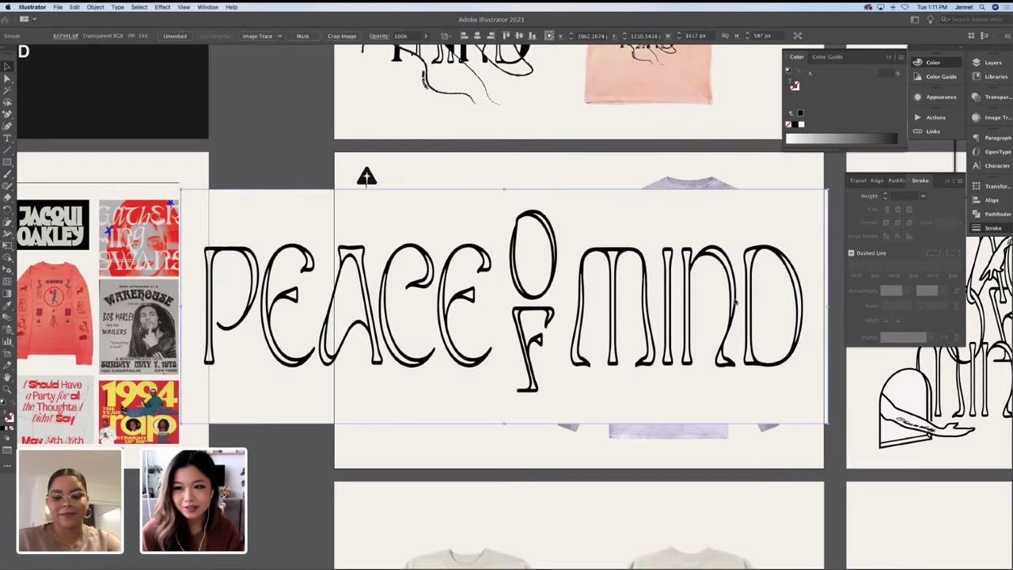
# Image Trace the pasted lettering in black and white with Ignore White and Paths at 80%
pyautogui.click(986, 118)
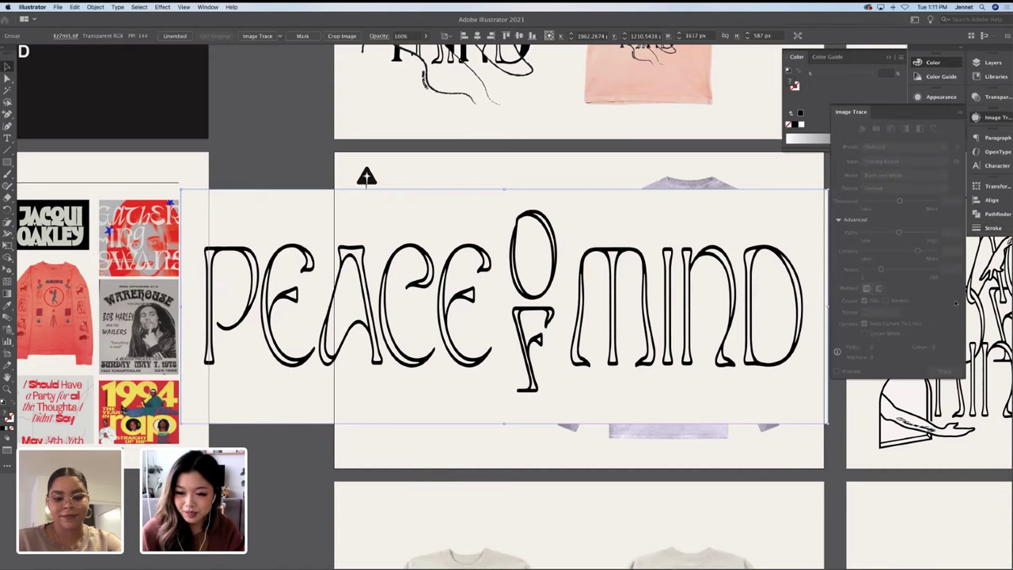
pyautogui.click(298, 159)
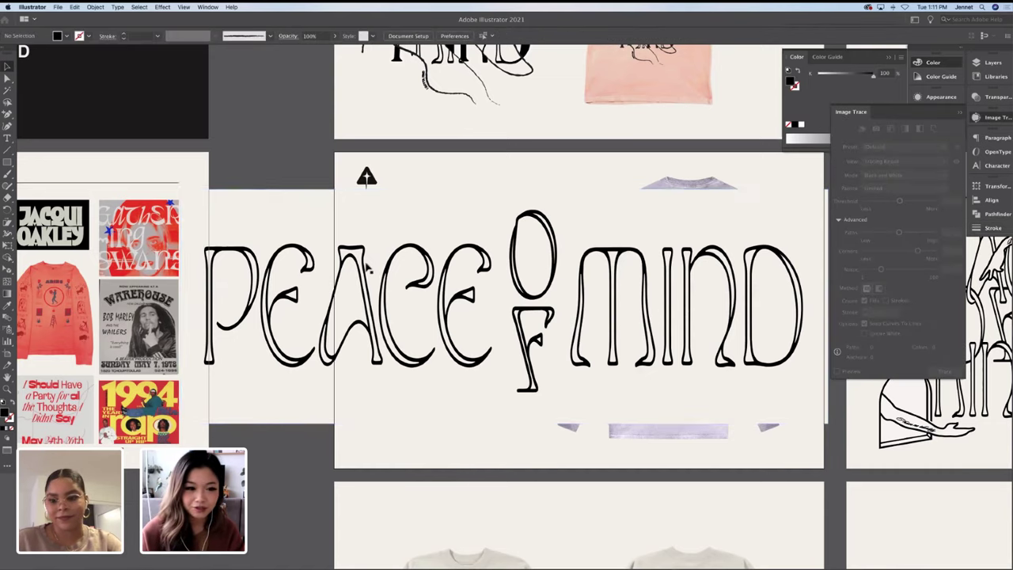
pyautogui.click(369, 275)
pyautogui.click(864, 333)
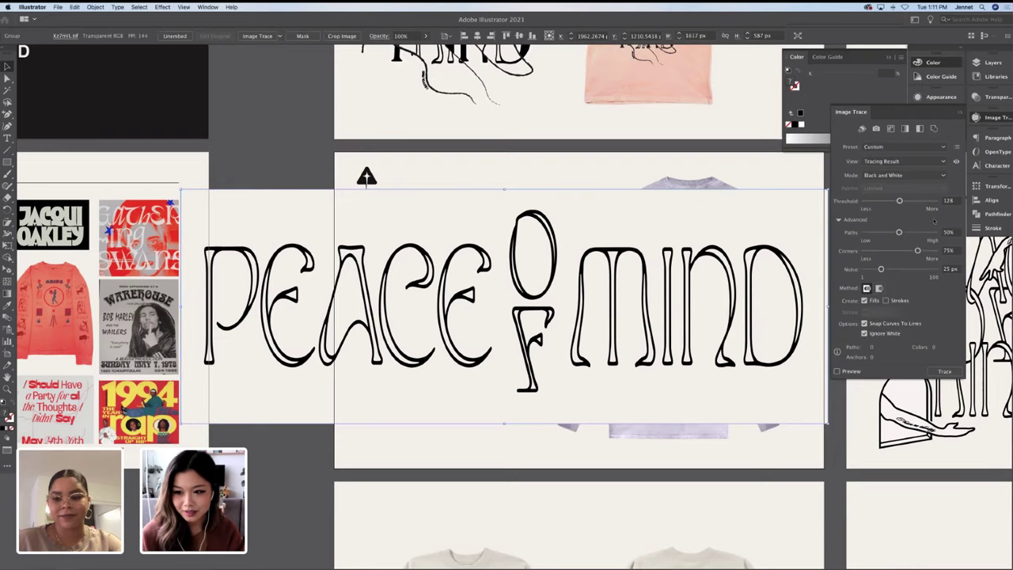
pyautogui.click(926, 232)
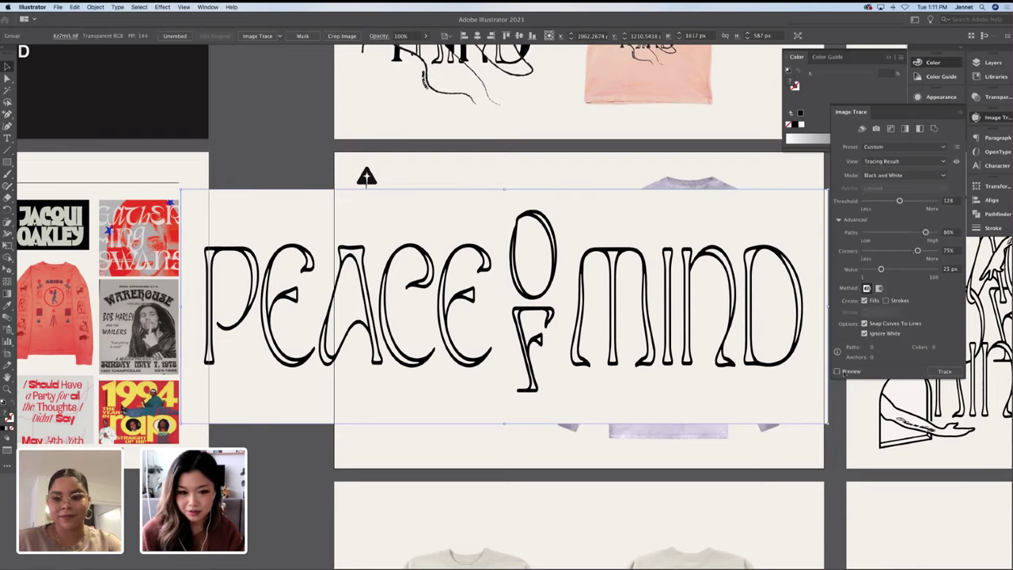
pyautogui.click(839, 372)
pyautogui.click(619, 286)
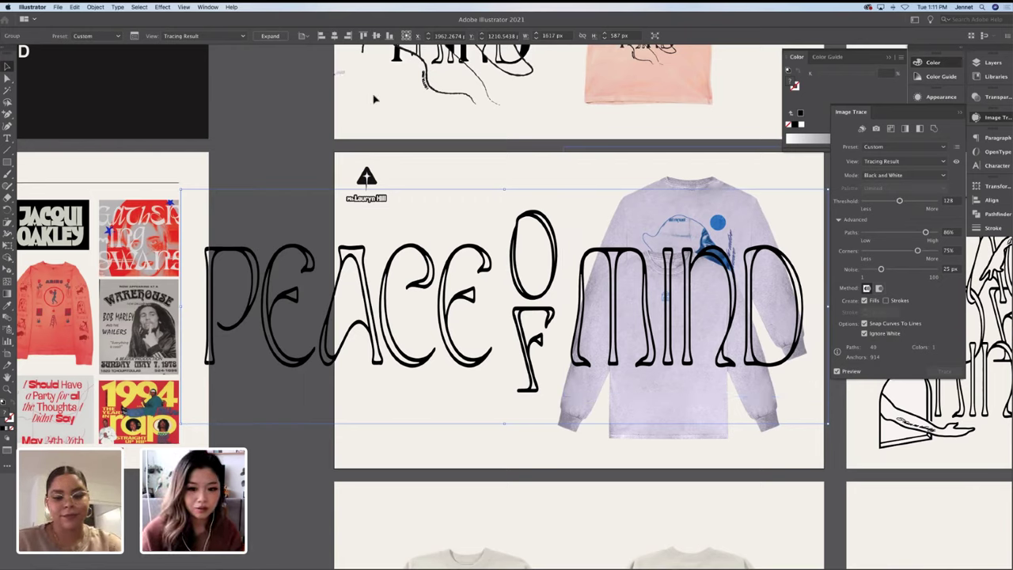
# Expand the trace, scale the lettering down and move it left beside the shirts
pyautogui.click(270, 36)
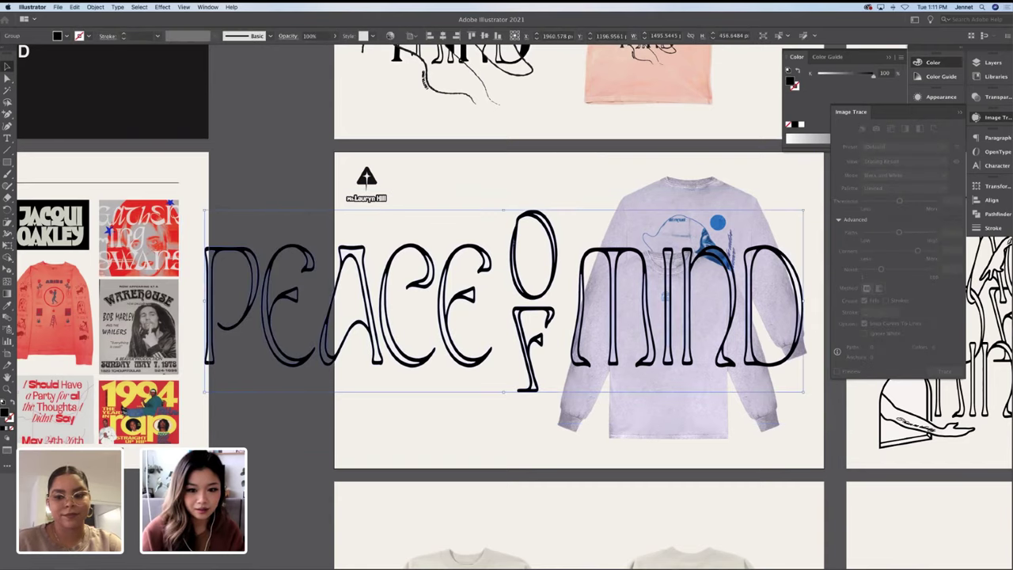
pyautogui.moveTo(503, 213); pyautogui.dragTo(504, 325)
pyautogui.moveTo(537, 357); pyautogui.dragTo(498, 291)
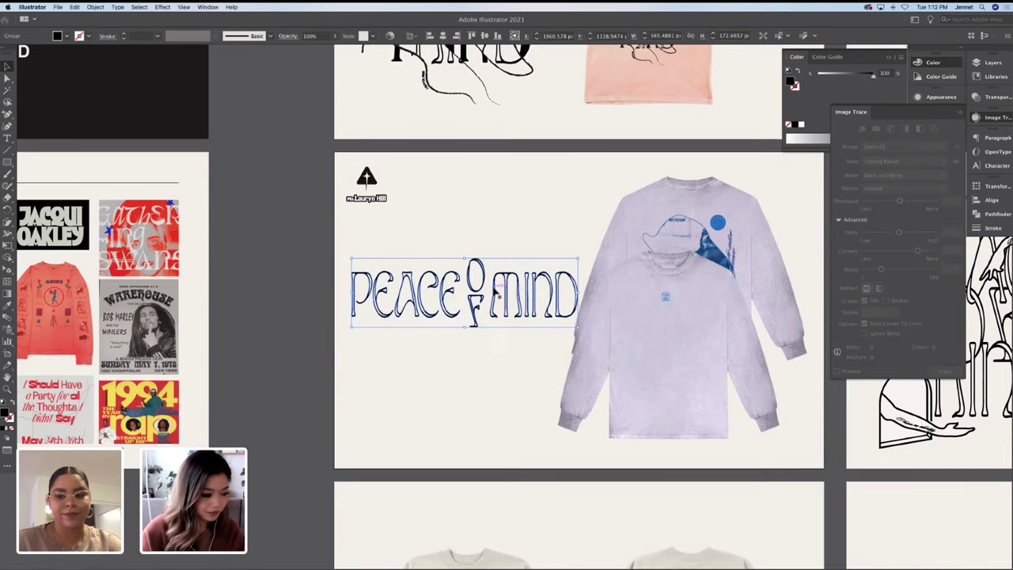
# Select the stacked OF between PEACE and MIND and make it smaller
pyautogui.click(472, 250)
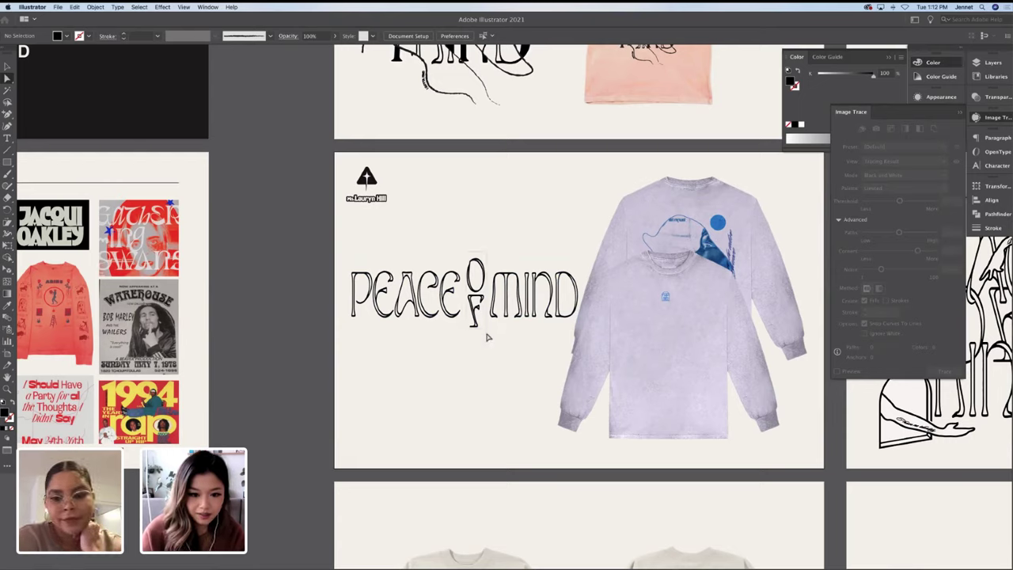
pyautogui.click(480, 331)
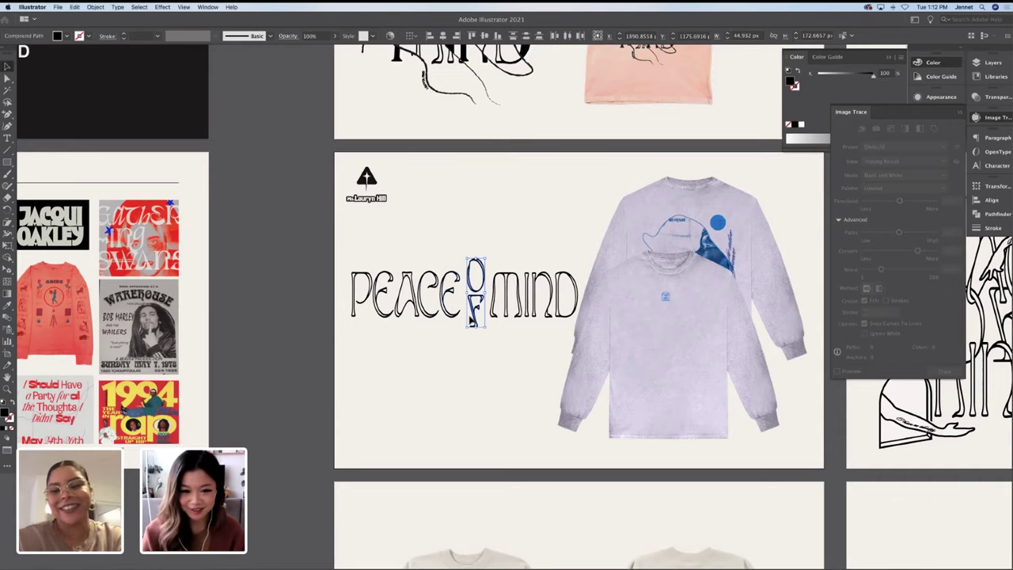
pyautogui.moveTo(486, 298); pyautogui.dragTo(484, 294)
# Deselect the OF, then select the whole PEACE OF MIND lettering group
pyautogui.click(502, 259)
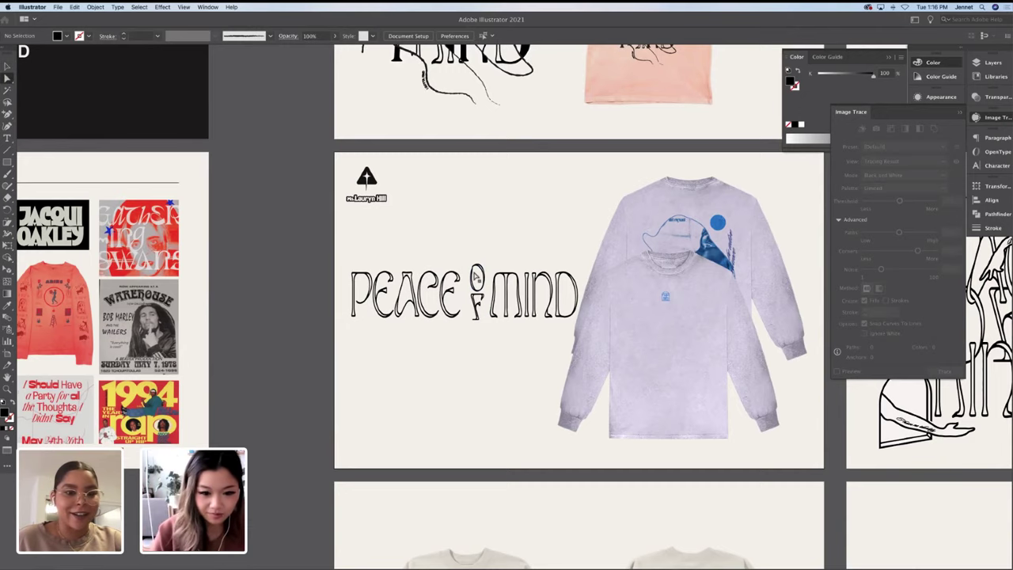
pyautogui.click(475, 281)
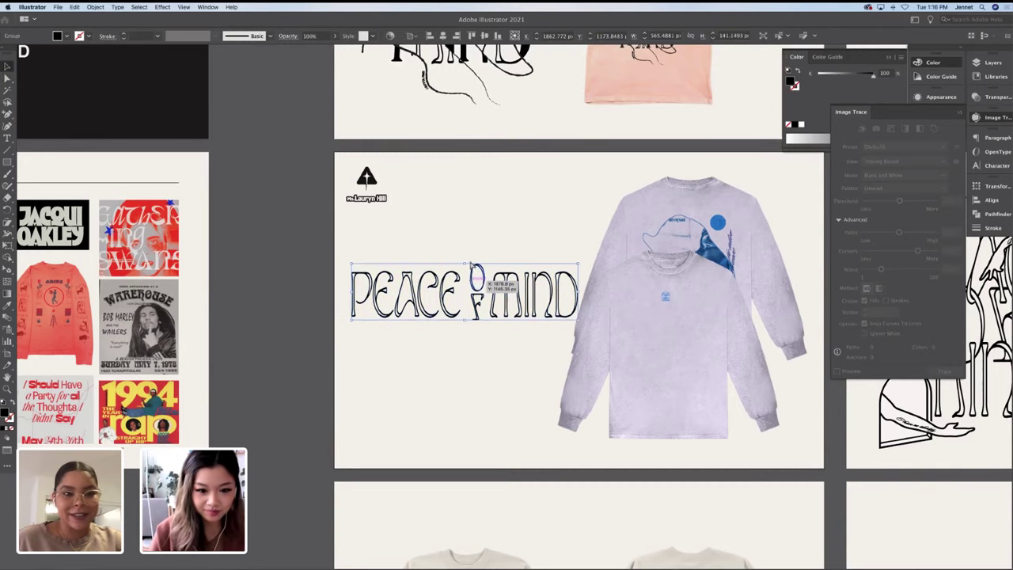
# Inside the lettering group, shift OF MIND left to close the gap after PEACE
pyautogui.doubleClick(475, 284)
pyautogui.moveTo(559, 314); pyautogui.dragTo(553, 314)
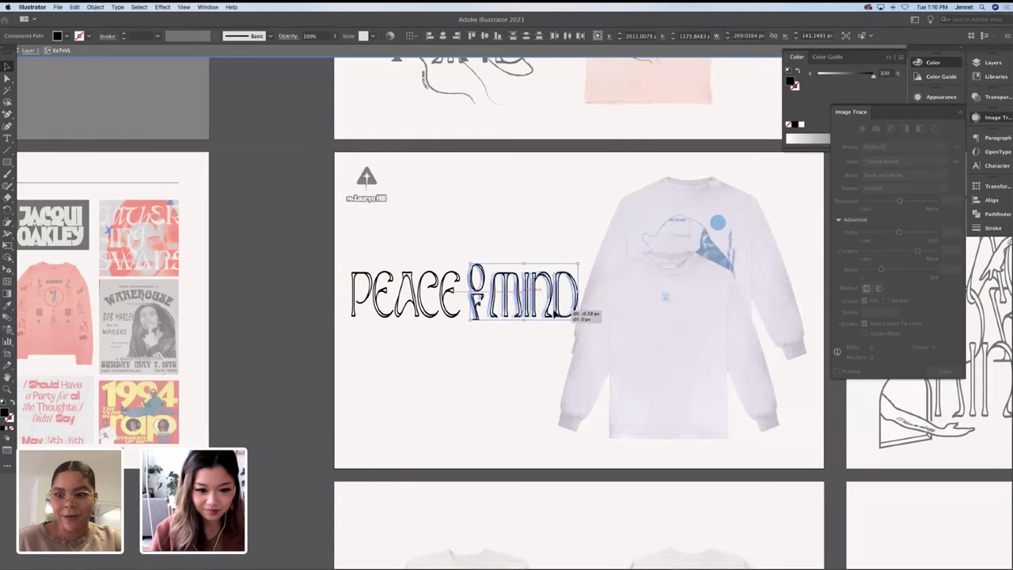
pyautogui.click(543, 235)
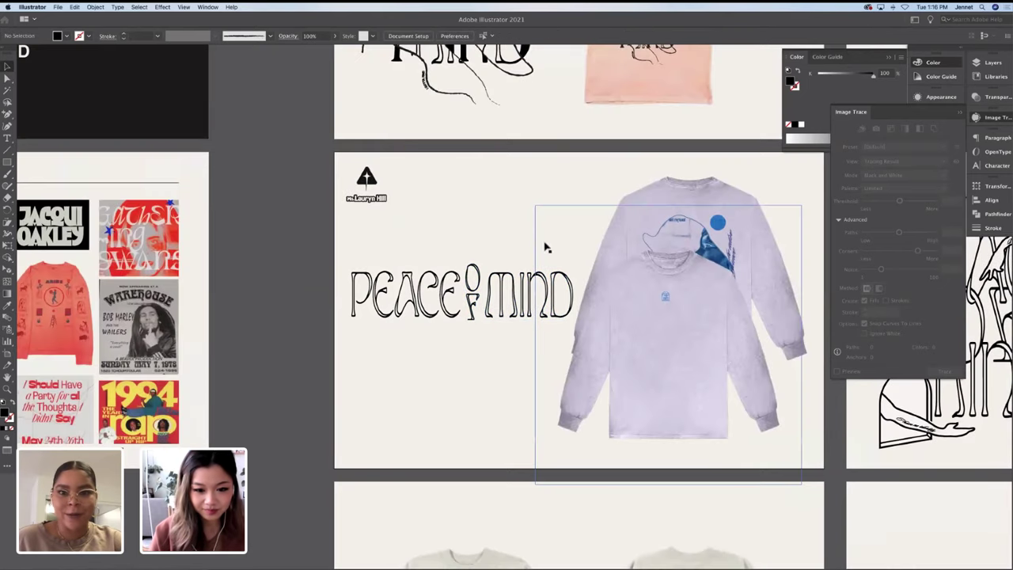
# Narrow the PEACE OF MIND group and place it rotated along the right sleeve
pyautogui.click(517, 283)
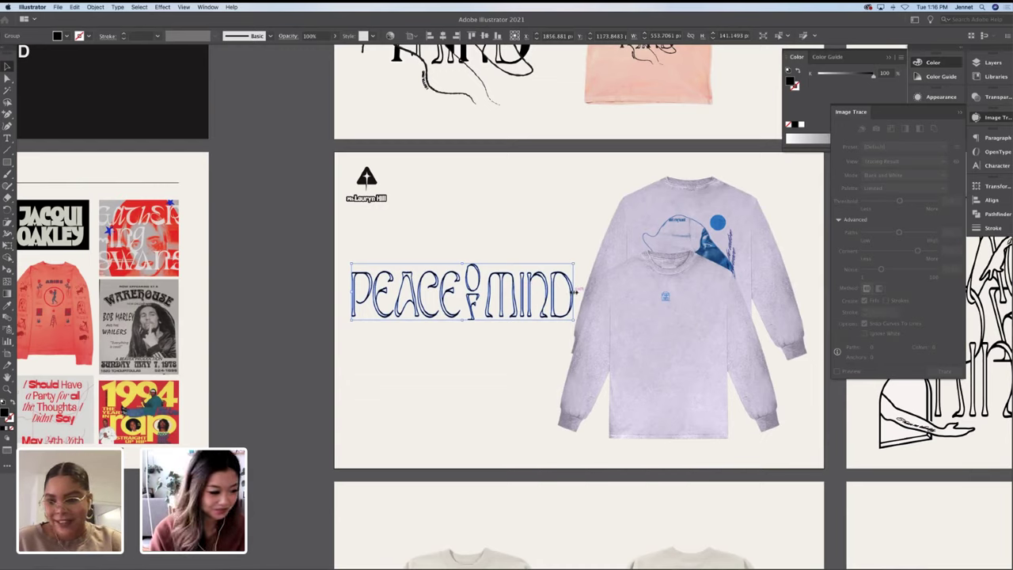
pyautogui.moveTo(576, 293); pyautogui.dragTo(444, 381)
pyautogui.moveTo(446, 315); pyautogui.dragTo(777, 346)
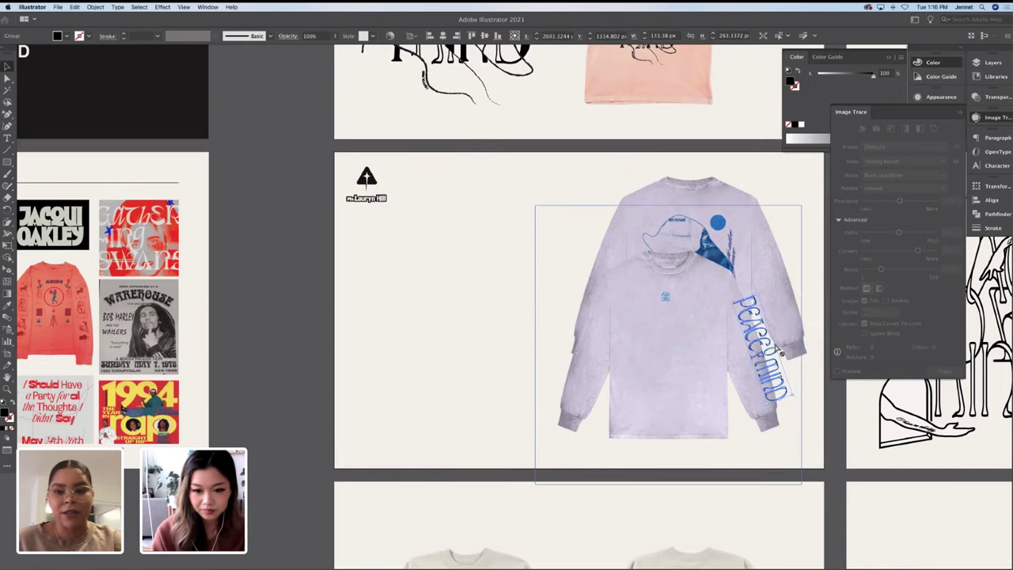
# Give the lettering the shirt logo's light-blue colour and shrink it slightly
pyautogui.press('i')
pyautogui.click(672, 298)
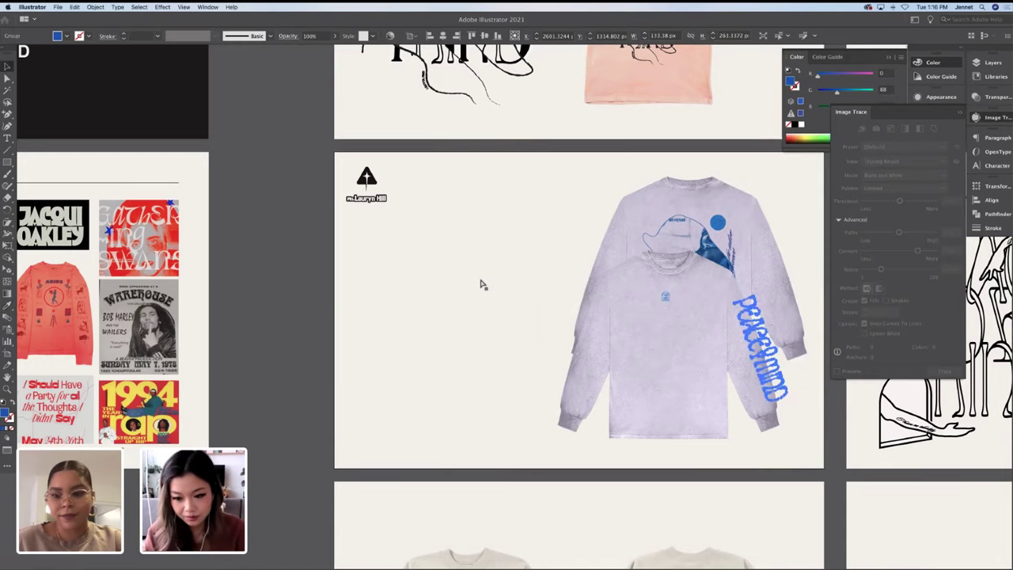
pyautogui.scroll(3, 481, 283)
pyautogui.hscroll(1, 507, 301)
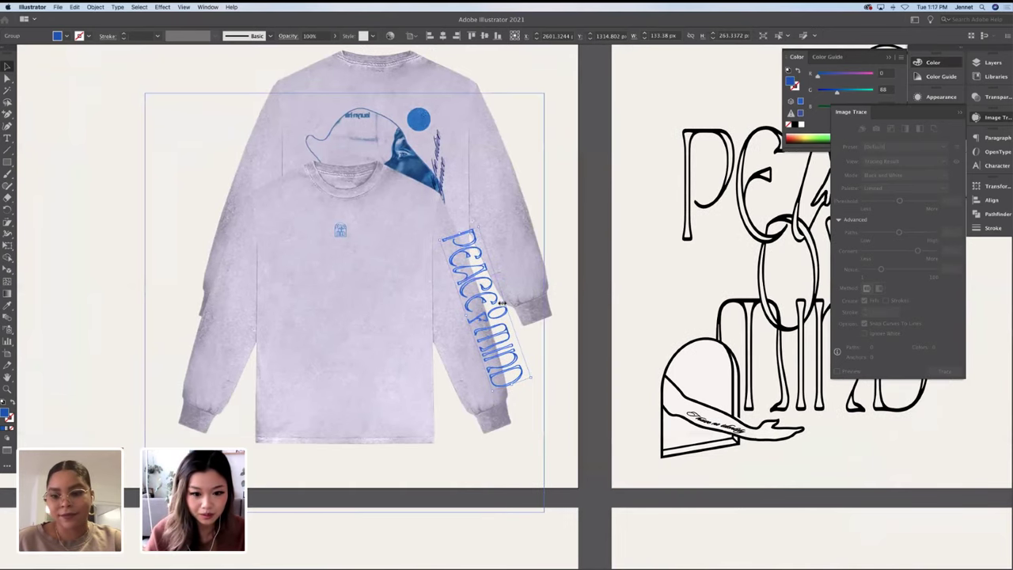
pyautogui.moveTo(513, 311); pyautogui.dragTo(501, 307)
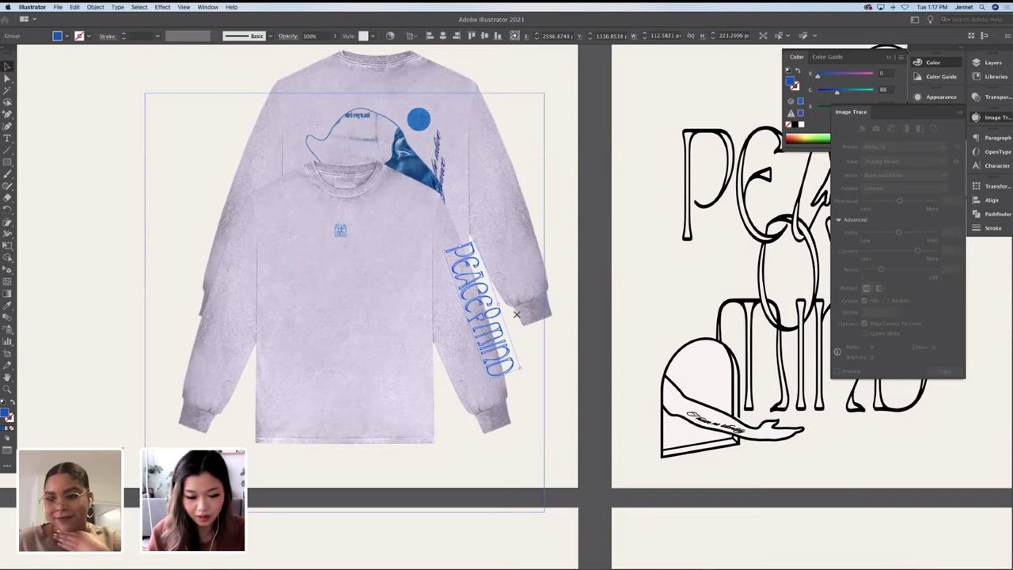
# Slide the PEACE OF MIND text along its path down the sleeve
pyautogui.press('a')
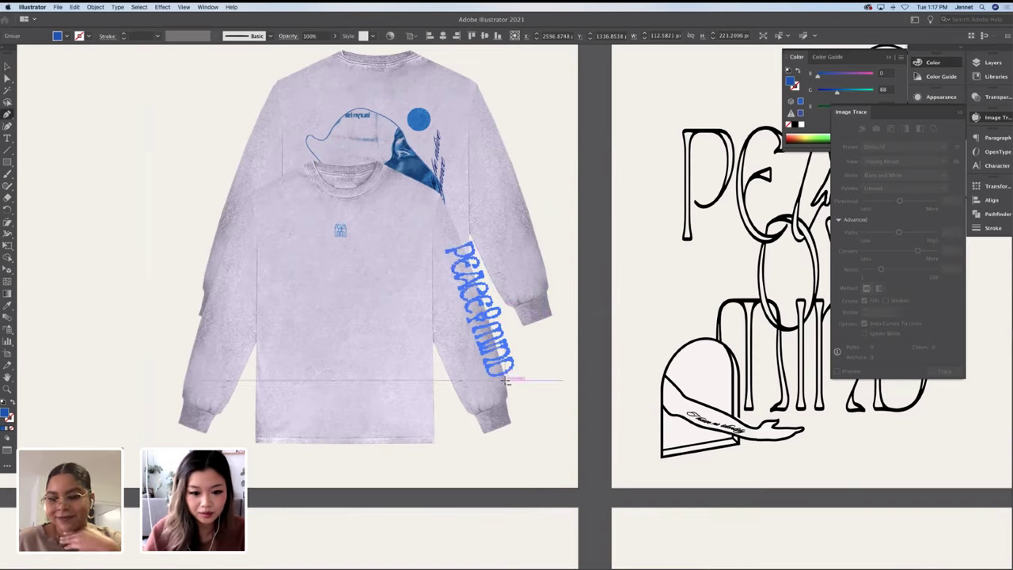
pyautogui.moveTo(507, 379); pyautogui.dragTo(484, 304)
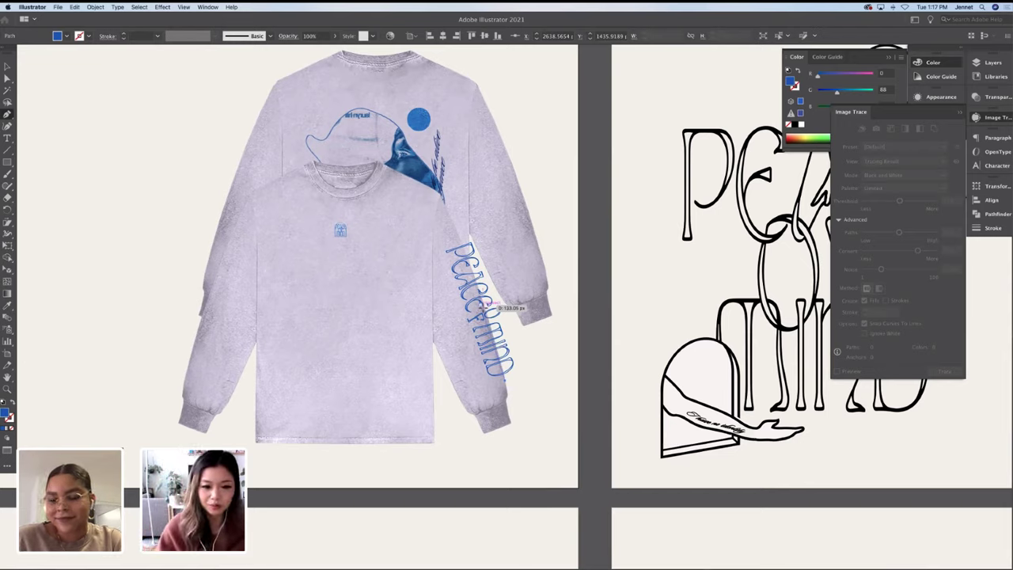
pyautogui.moveTo(486, 304); pyautogui.dragTo(493, 312)
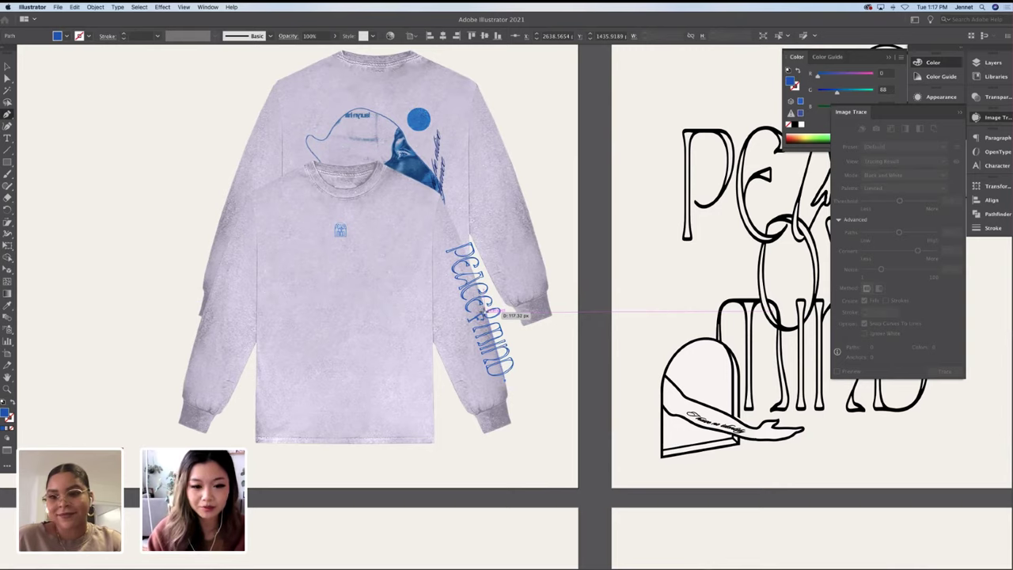
pyautogui.moveTo(487, 312); pyautogui.dragTo(486, 308)
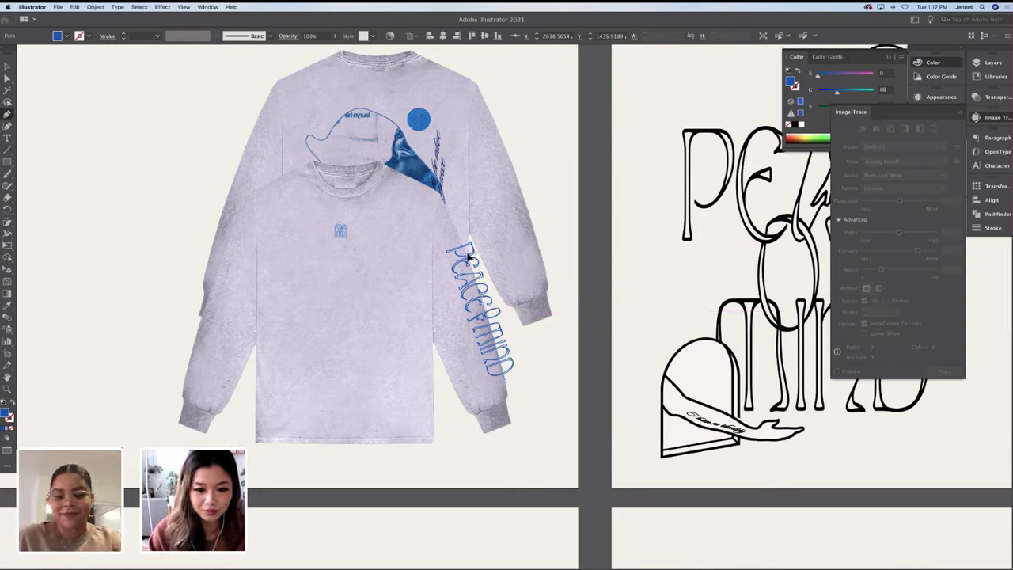
pyautogui.click(467, 255)
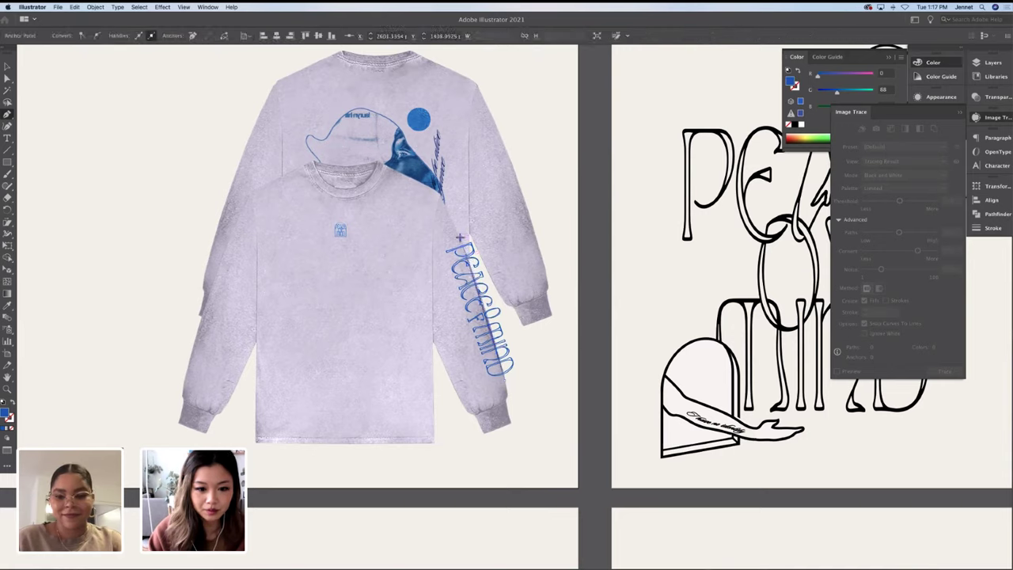
# Select the sleeve lettering with the shape above it and apply Make Clipping Mask
pyautogui.moveTo(459, 238); pyautogui.dragTo(491, 386)
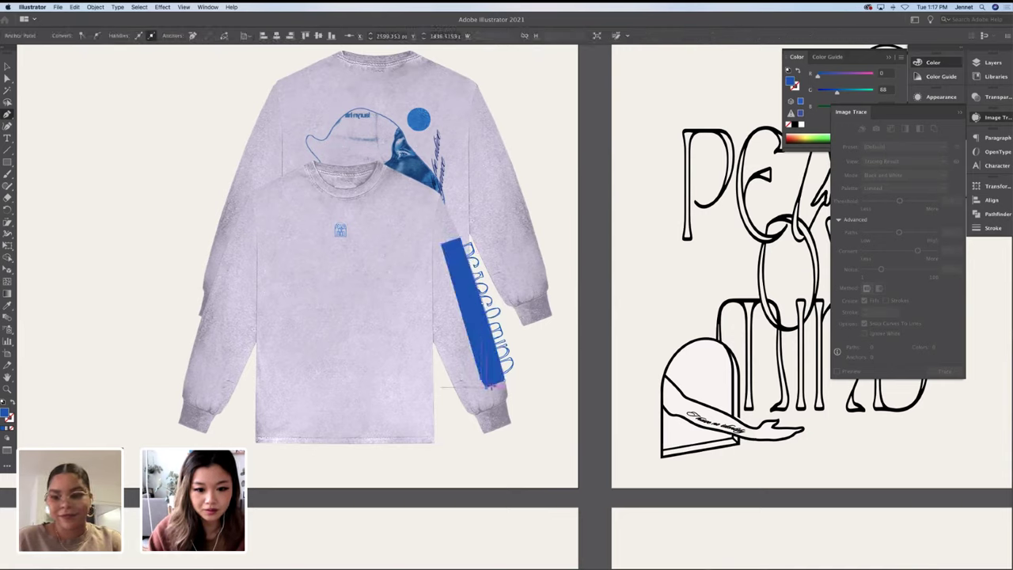
pyautogui.click(511, 366)
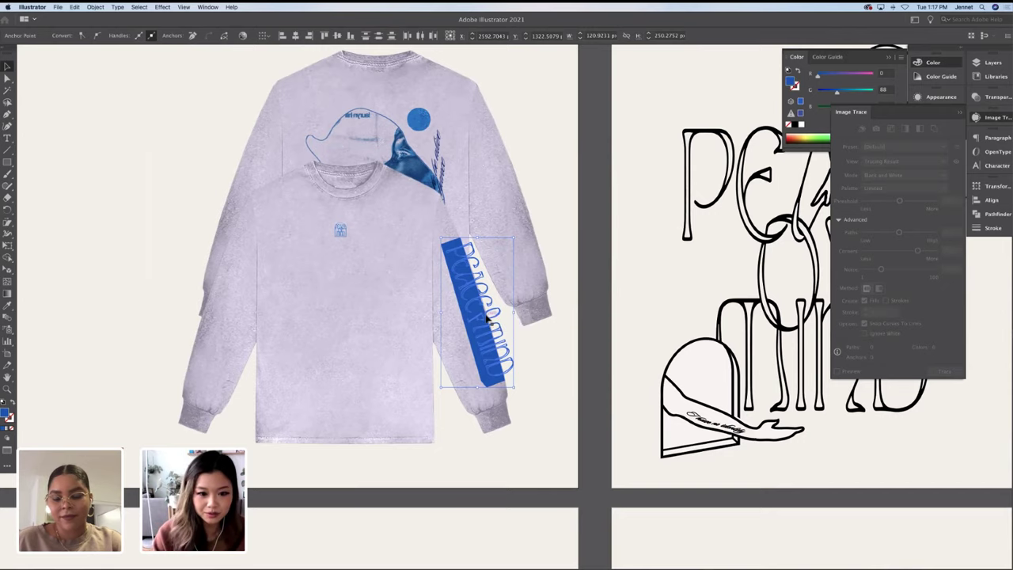
pyautogui.rightClick(487, 317)
pyautogui.click(546, 400)
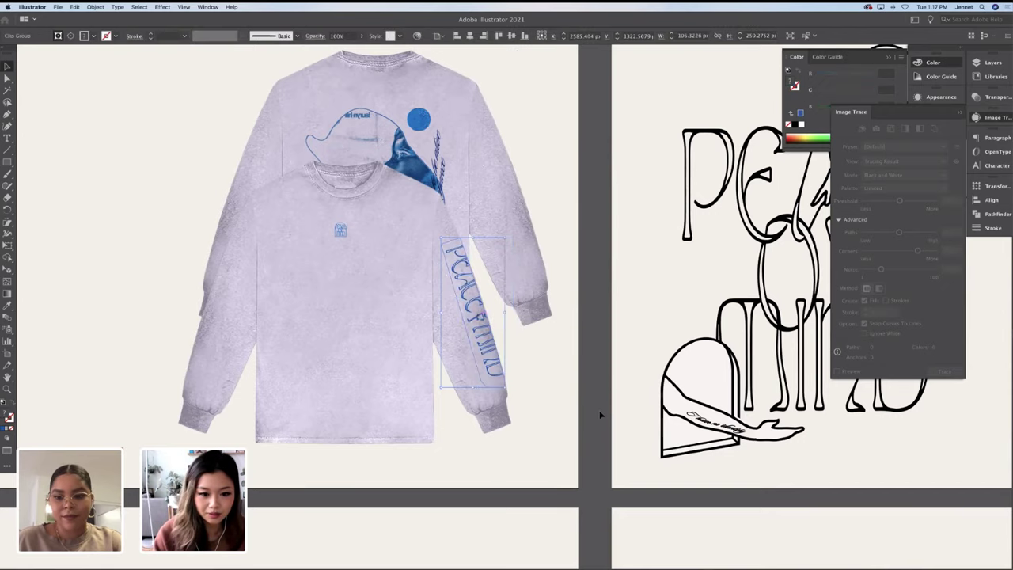
pyautogui.click(599, 414)
pyautogui.click(498, 349)
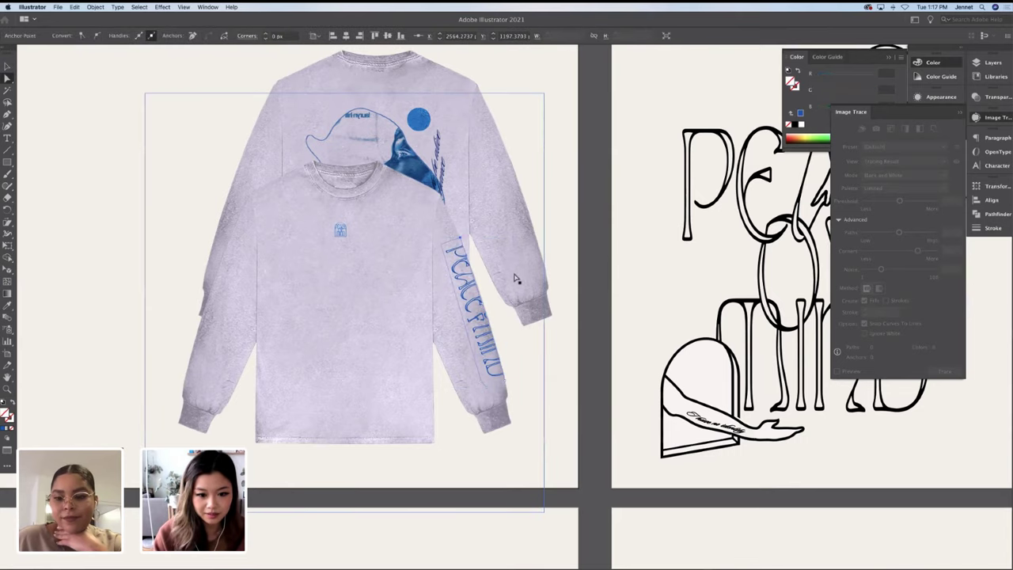
# Drag the mask's top corner anchor to follow the sleeve, then zoom out to the whole shirt
pyautogui.click(485, 303)
pyautogui.scroll(5, 483, 304)
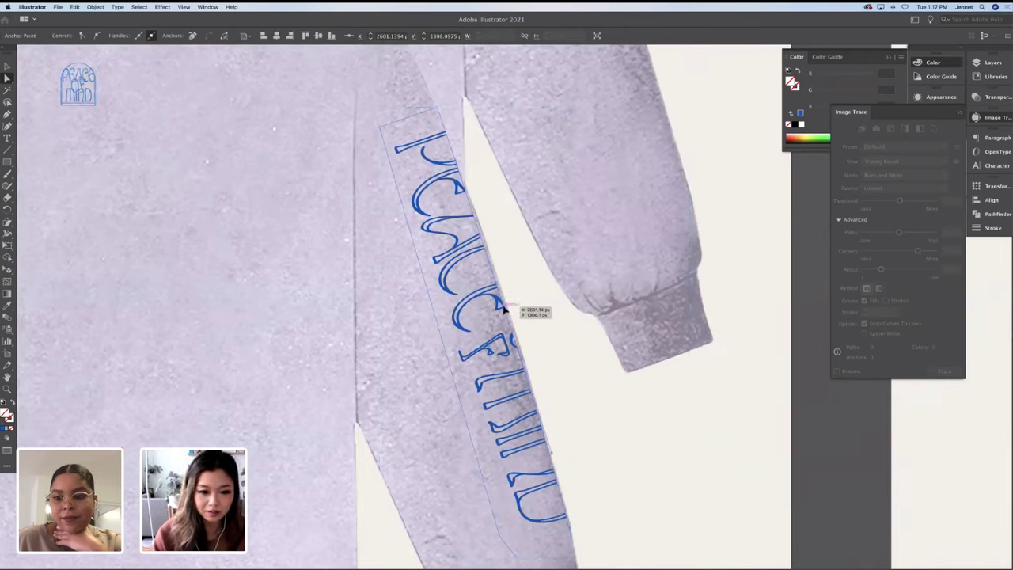
pyautogui.click(435, 103)
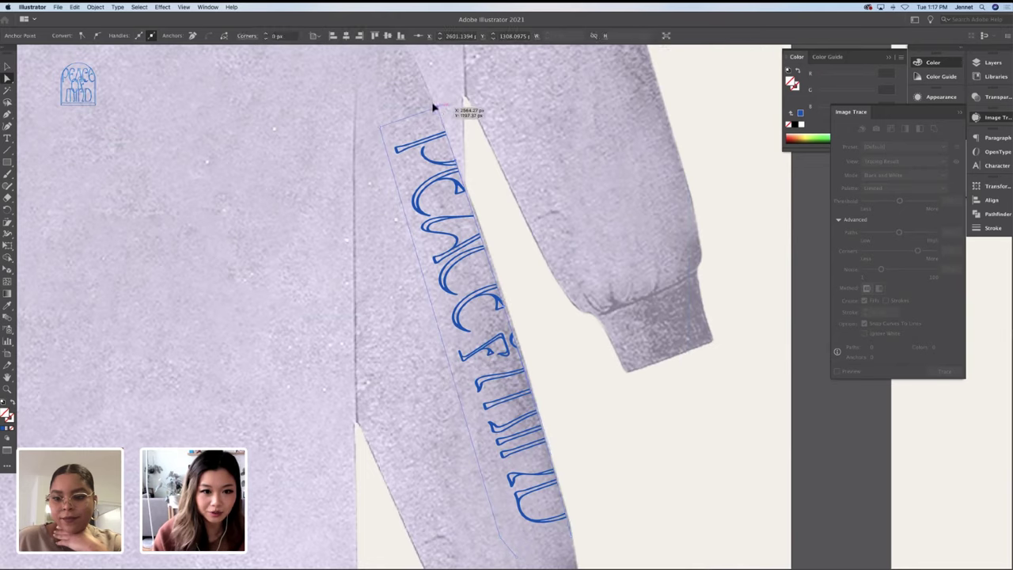
pyautogui.moveTo(501, 311); pyautogui.dragTo(509, 309)
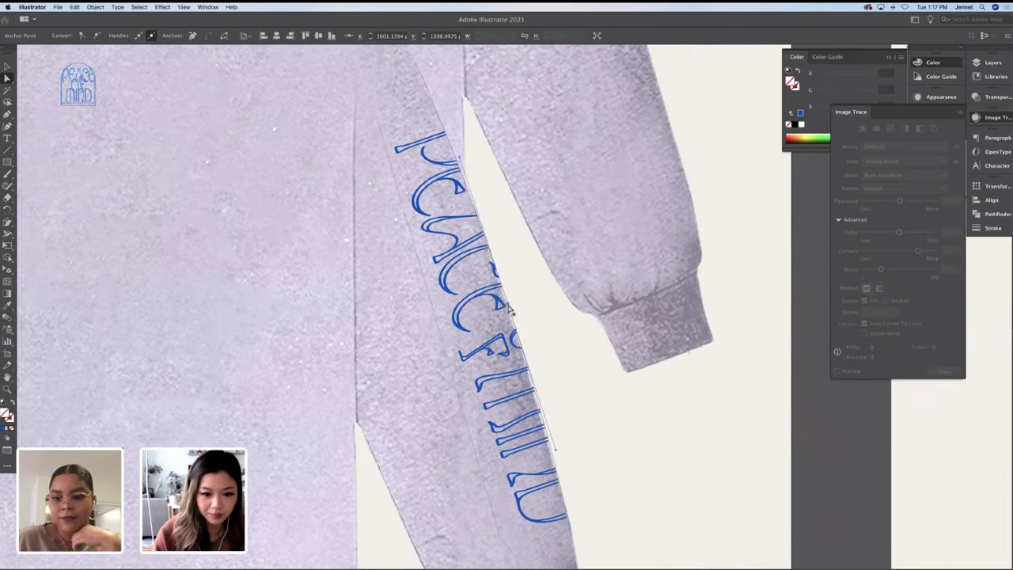
pyautogui.press('v')
pyautogui.click(531, 312)
pyautogui.press('super+minus')
pyautogui.press('super+minus')
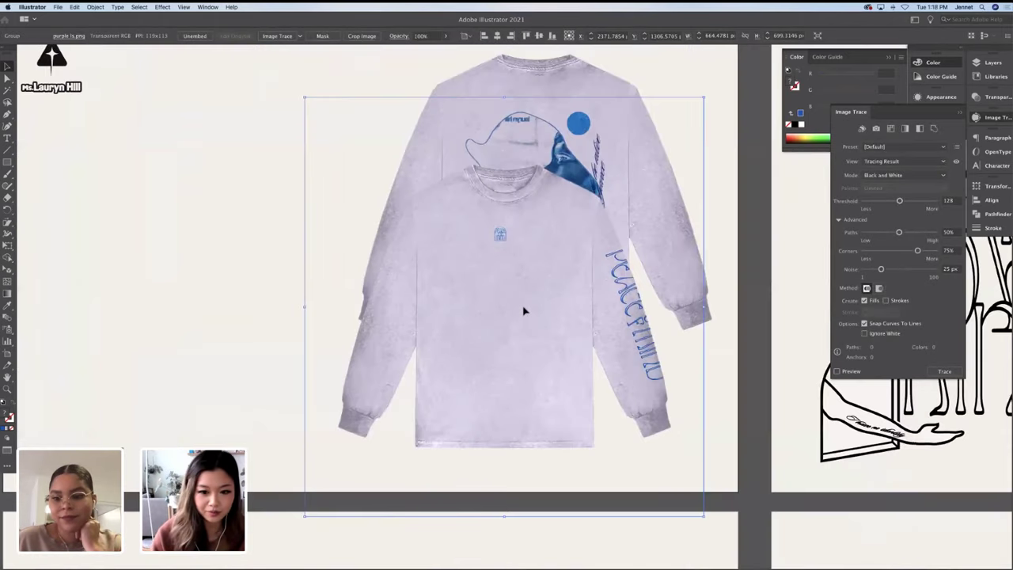
# Drag the triangle logo group down and in, away from the artboard's top-left corner
pyautogui.click(285, 263)
pyautogui.press('super+minus')
pyautogui.press('super+minus')
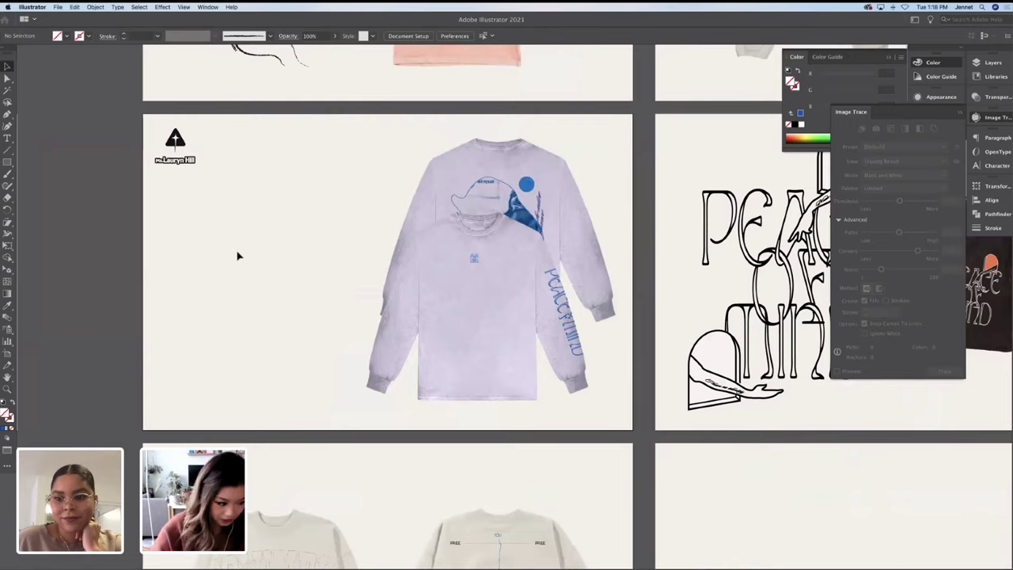
pyautogui.scroll(-2, 237, 256)
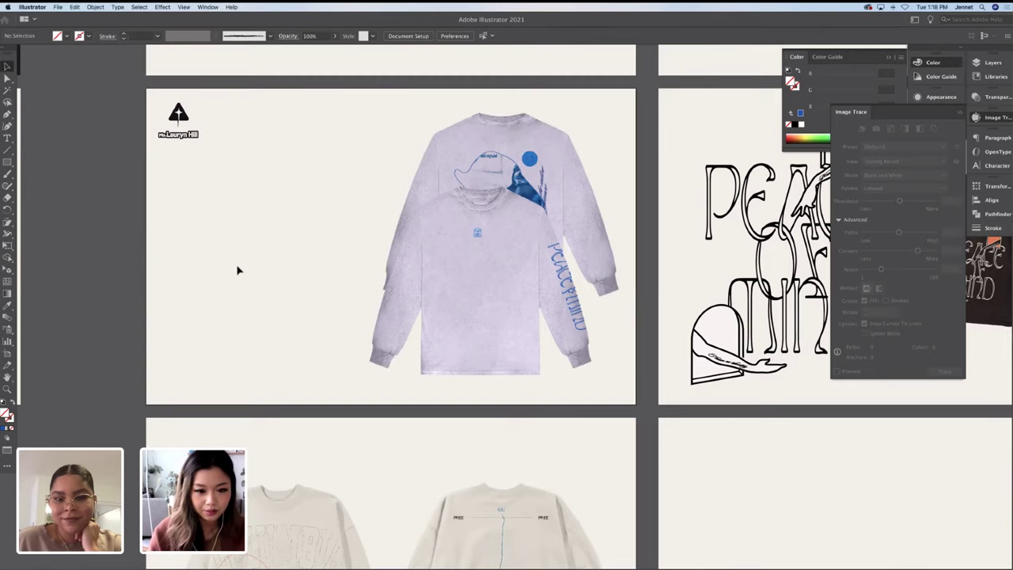
pyautogui.moveTo(211, 109); pyautogui.dragTo(152, 163)
pyautogui.moveTo(188, 125); pyautogui.dragTo(243, 160)
pyautogui.click(279, 149)
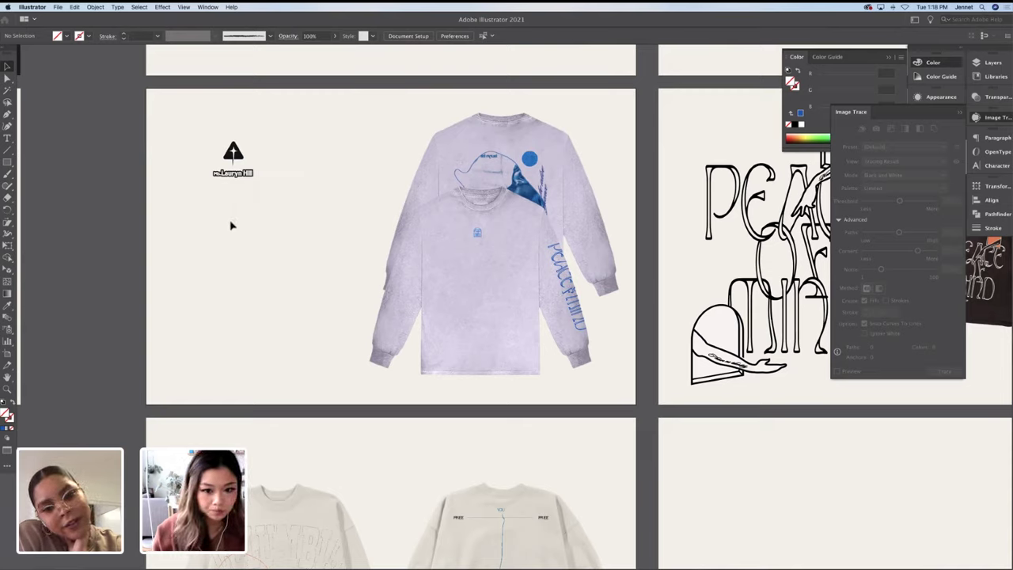
# Select the sleeve lettering, then select the shirt mockup image
pyautogui.click(578, 307)
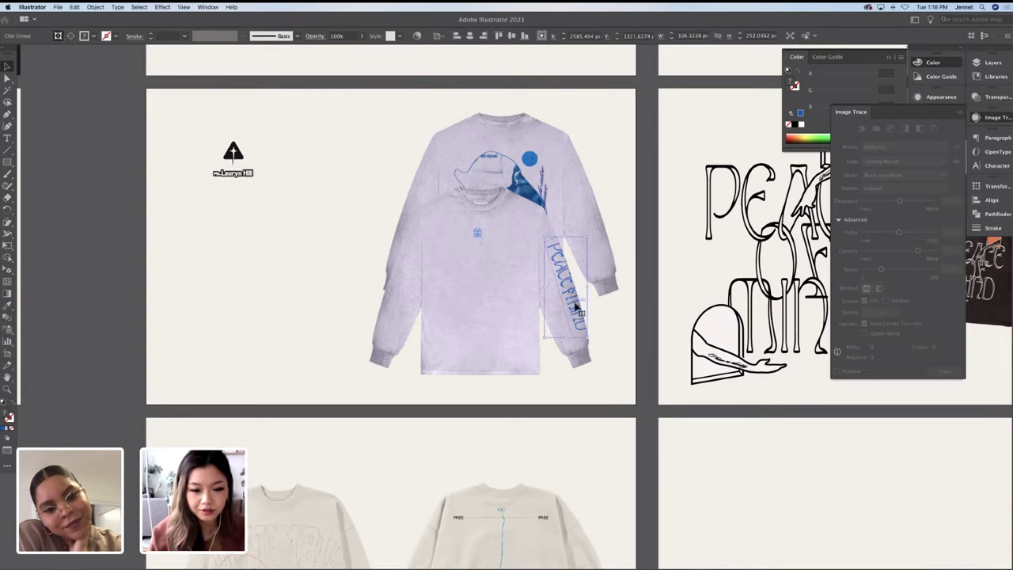
pyautogui.click(310, 253)
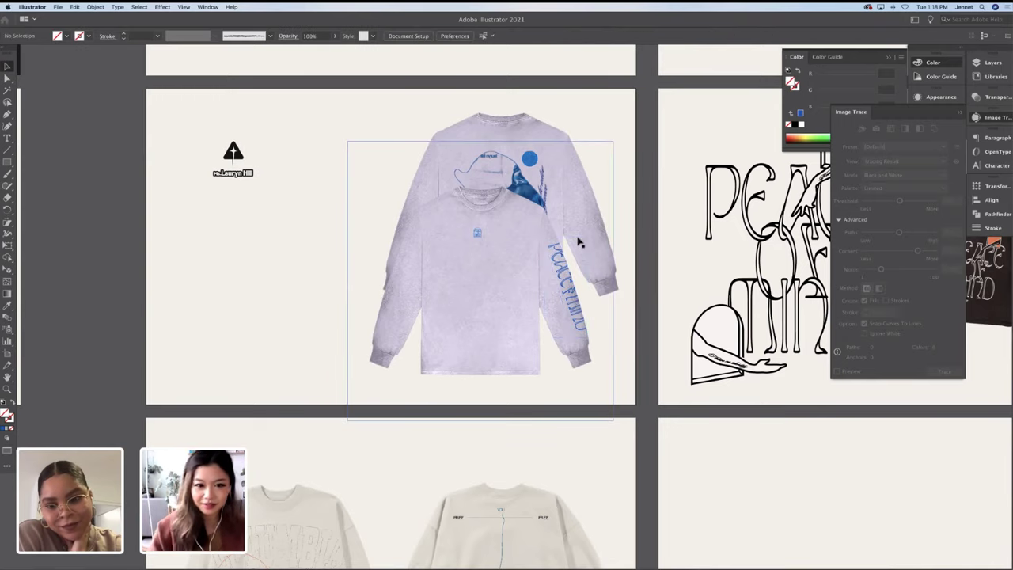
pyautogui.click(483, 139)
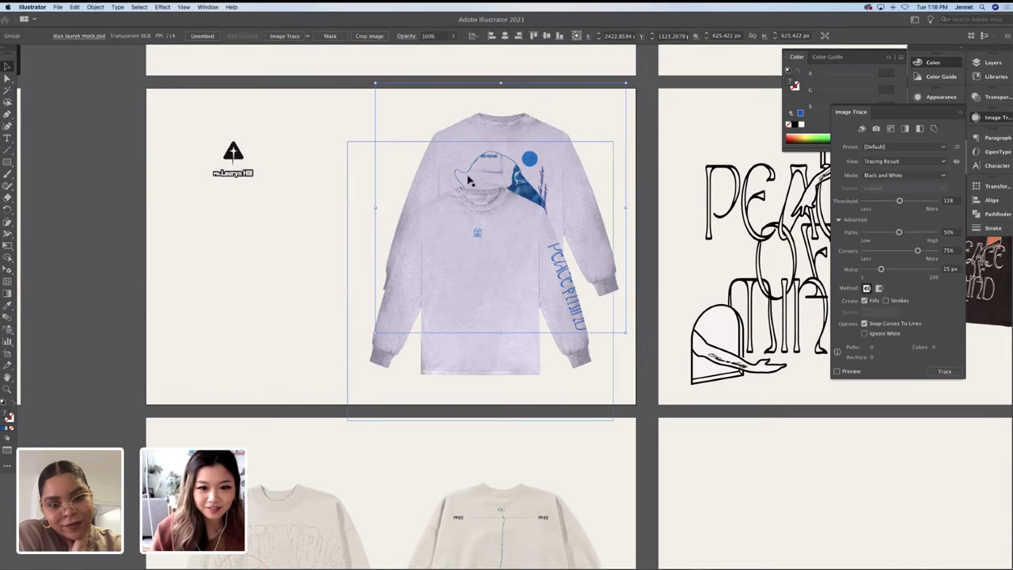
# Paste a spare copy of the sleeve lettering left of the shirt, then isolate the original sleeve group
pyautogui.press('super+v')
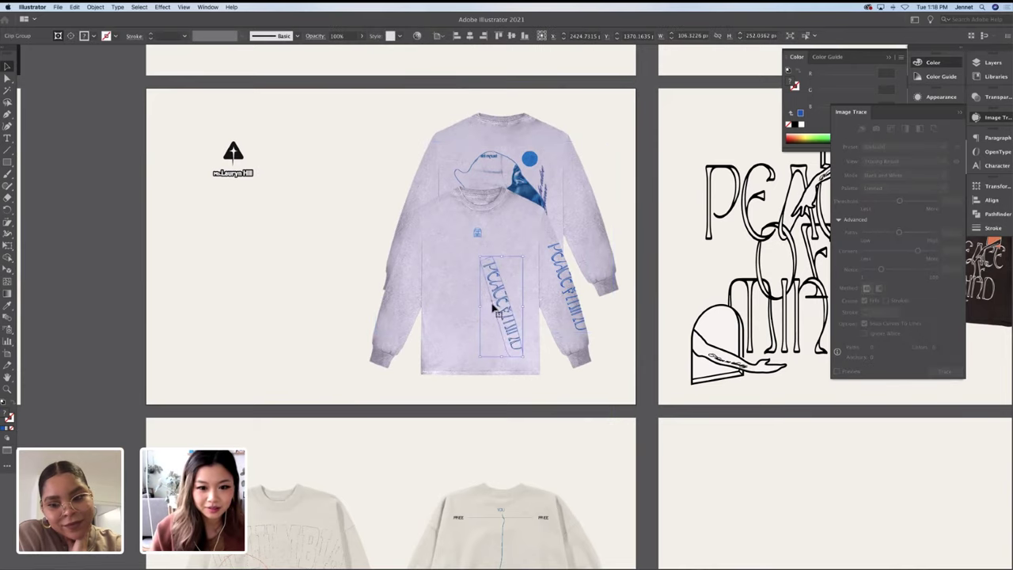
pyautogui.moveTo(492, 309); pyautogui.dragTo(361, 247)
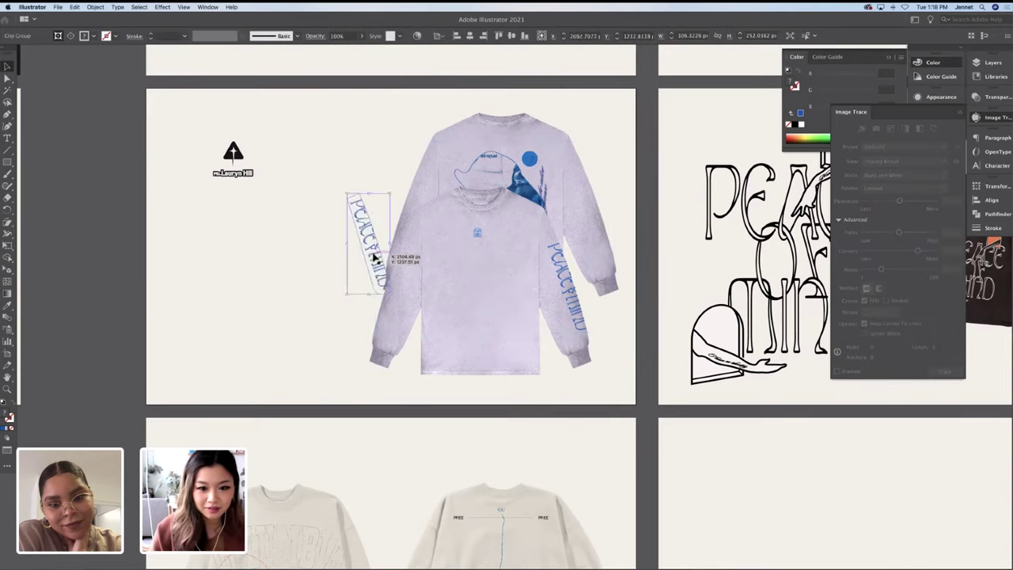
pyautogui.moveTo(581, 316)
pyautogui.mouseDown()
pyautogui.moveTo(589, 316)
pyautogui.moveTo(578, 312)
pyautogui.mouseUp()
pyautogui.doubleClick(577, 311)
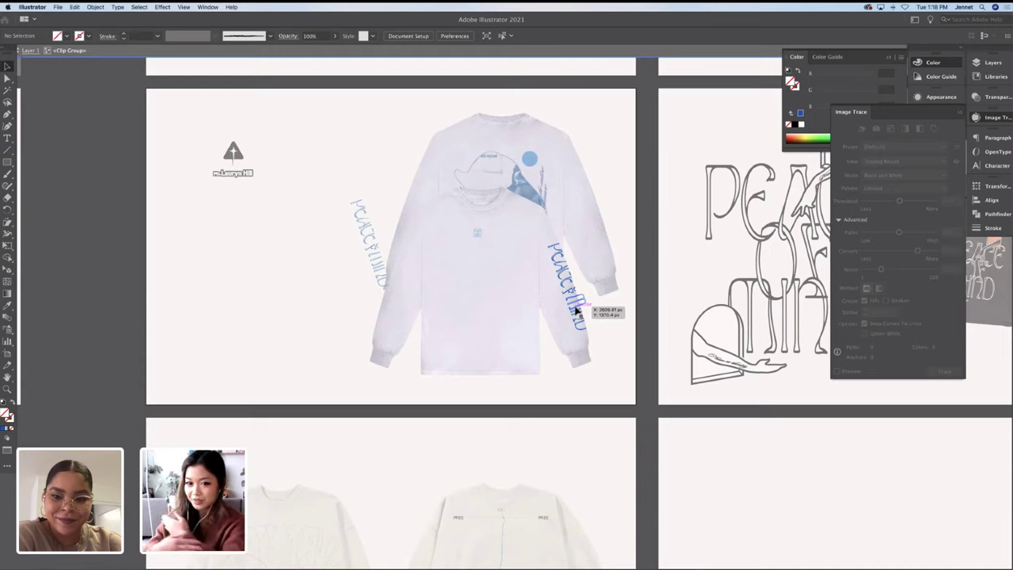
# Rotate the PEACE OF MIND lettering along the right sleeve and scale it narrower and taller
pyautogui.moveTo(576, 311); pyautogui.dragTo(608, 329)
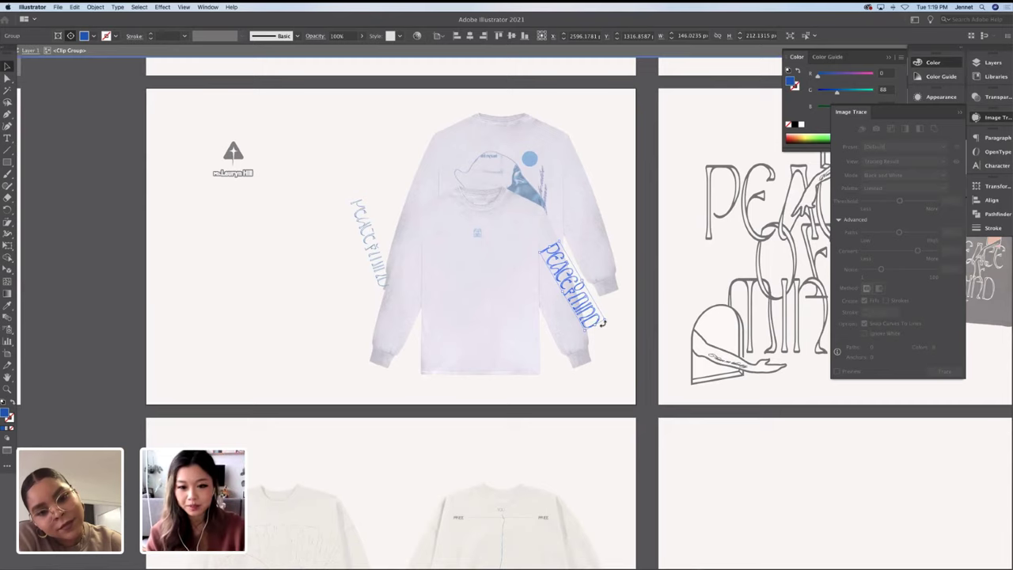
pyautogui.moveTo(603, 323); pyautogui.dragTo(573, 264)
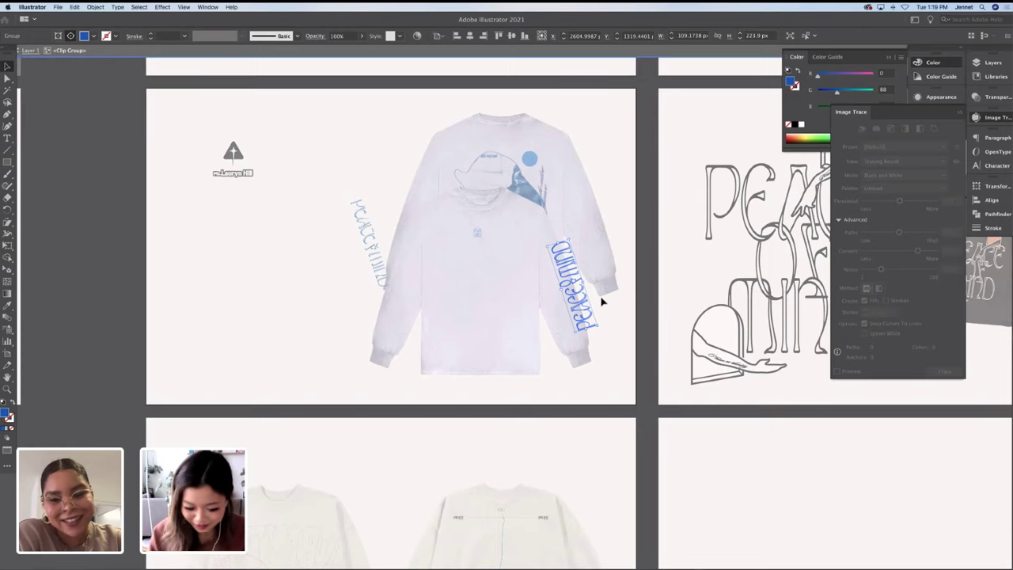
pyautogui.scroll(3, 602, 298)
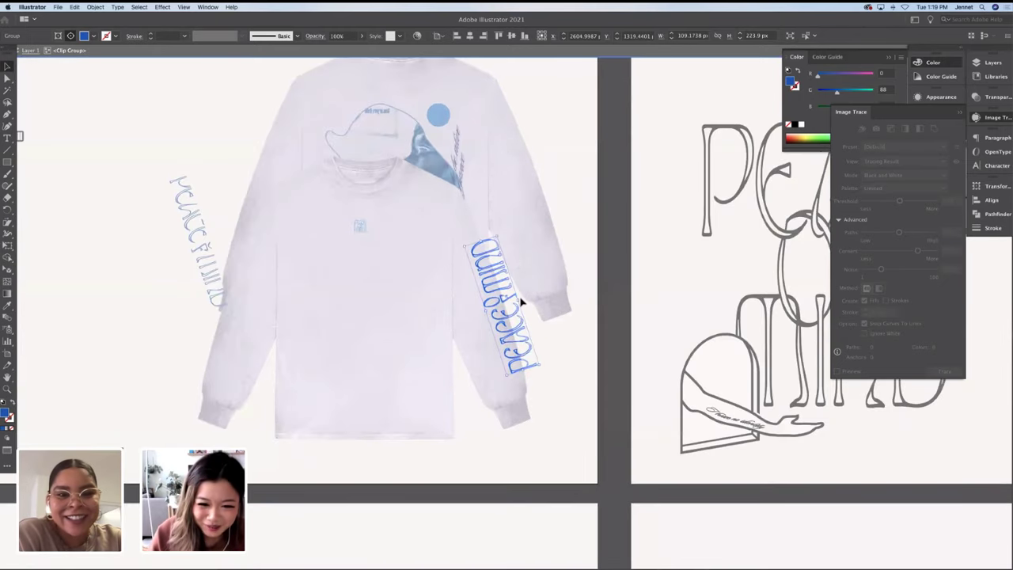
pyautogui.moveTo(495, 238); pyautogui.dragTo(499, 237)
# Delete the spare vertical lettering sitting beside the shirt
pyautogui.click(176, 335)
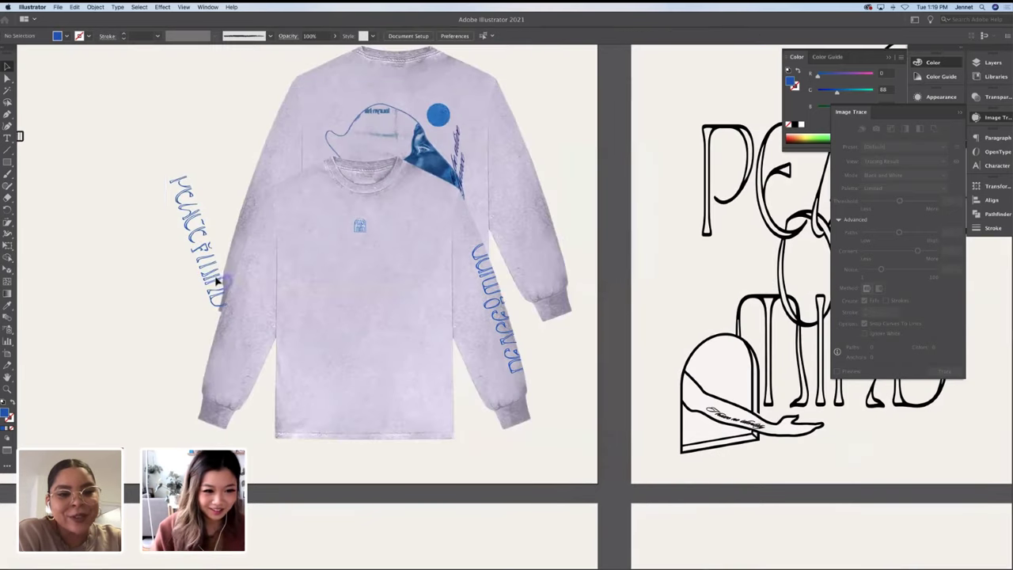
pyautogui.click(215, 281)
pyautogui.press('Delete')
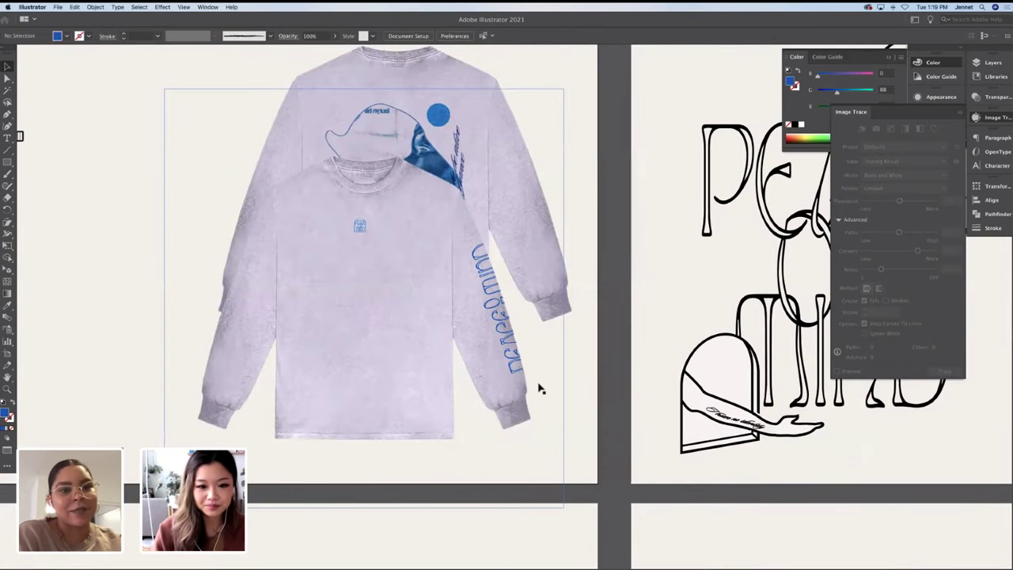
pyautogui.doubleClick(504, 324)
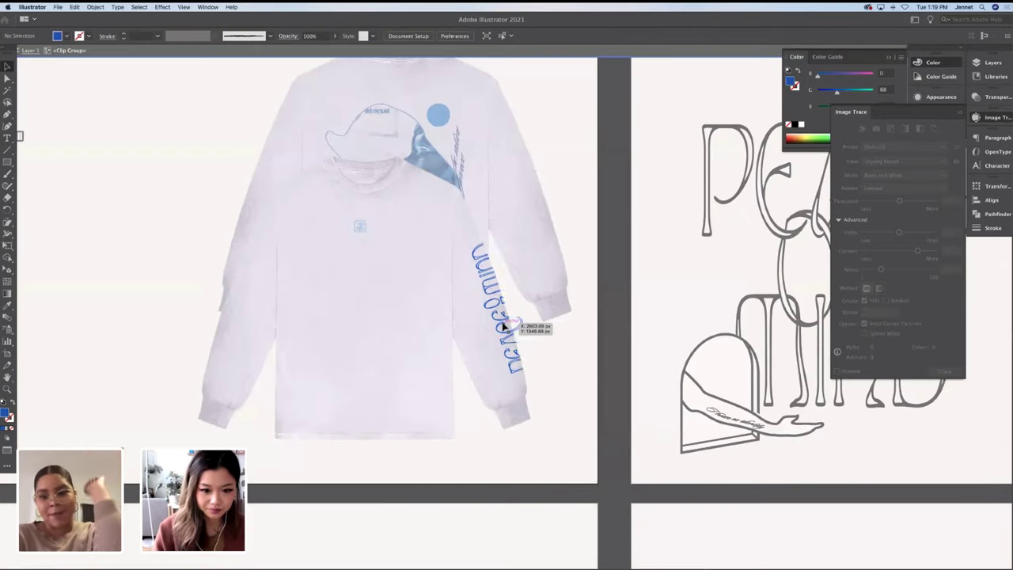
pyautogui.doubleClick(184, 242)
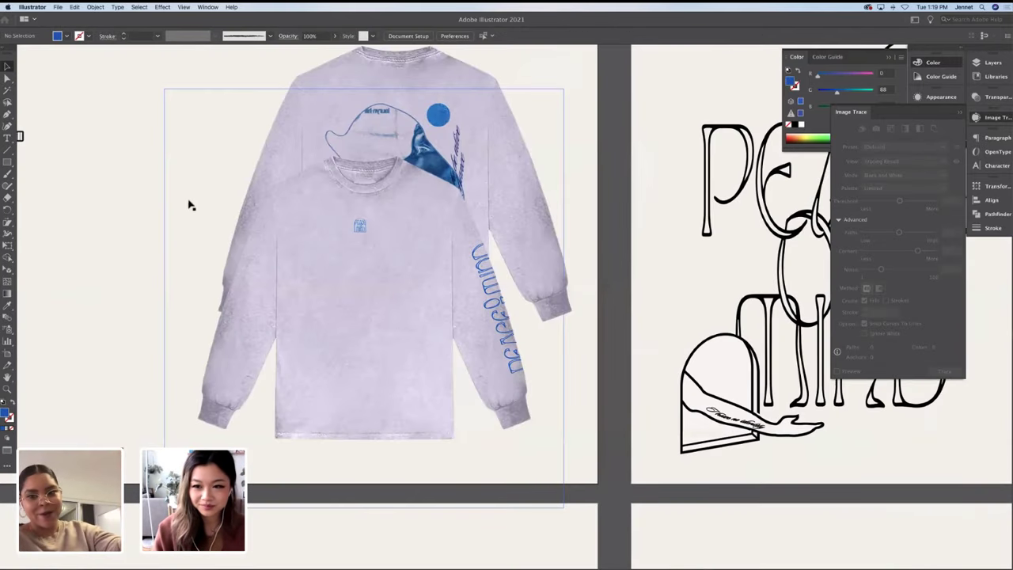
pyautogui.hscroll(-2, 188, 188)
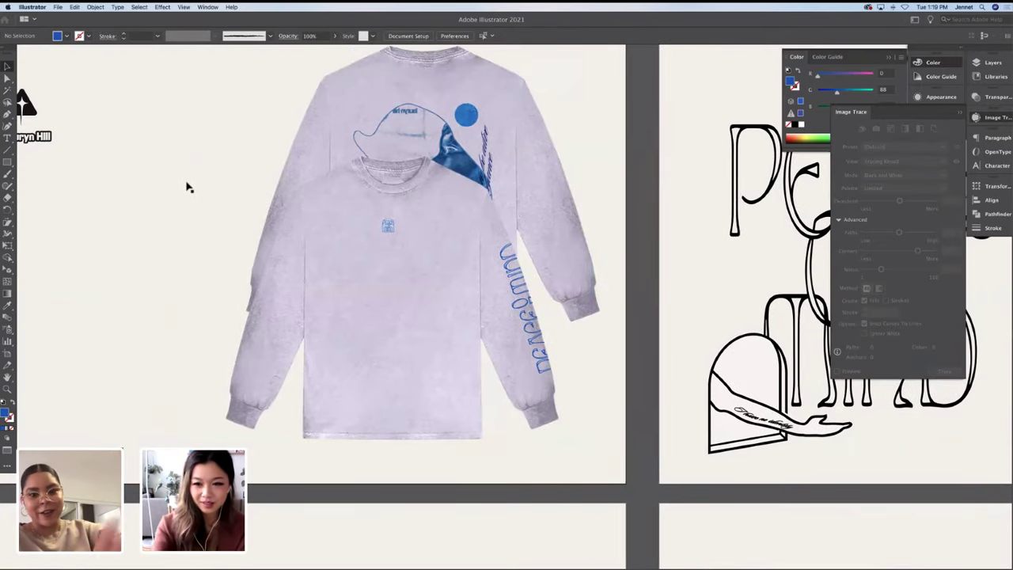
# Duplicate the sleeve lettering in place, rotate the copy, and position it along the left sleeve
pyautogui.click(208, 159)
pyautogui.press('super+z')
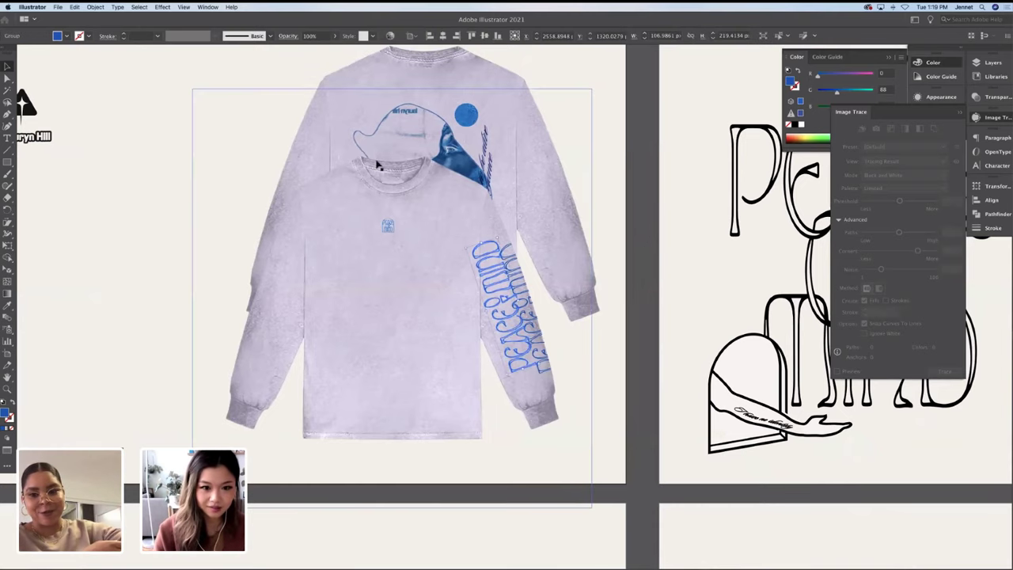
pyautogui.click(543, 365)
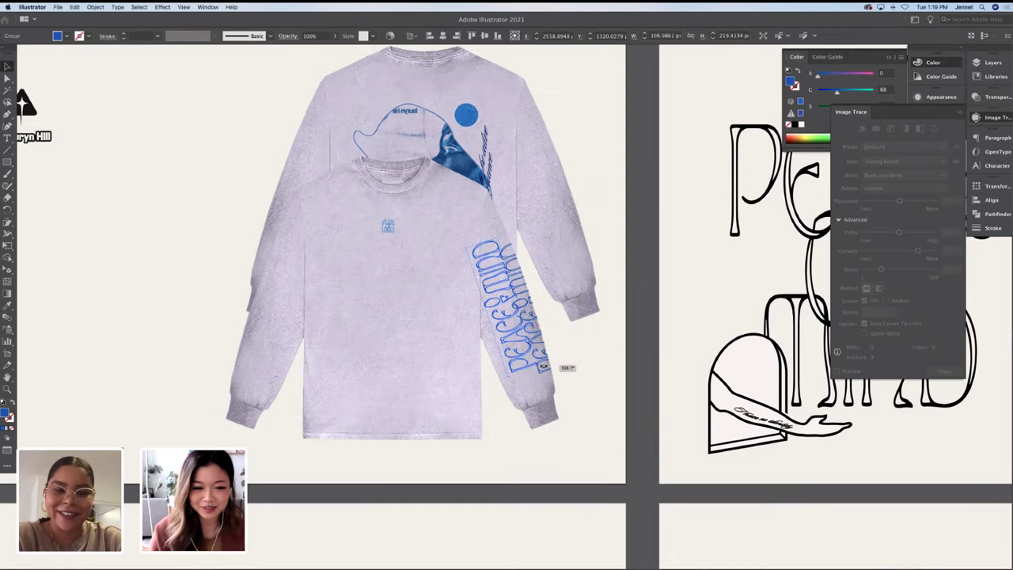
pyautogui.moveTo(561, 362); pyautogui.dragTo(303, 196)
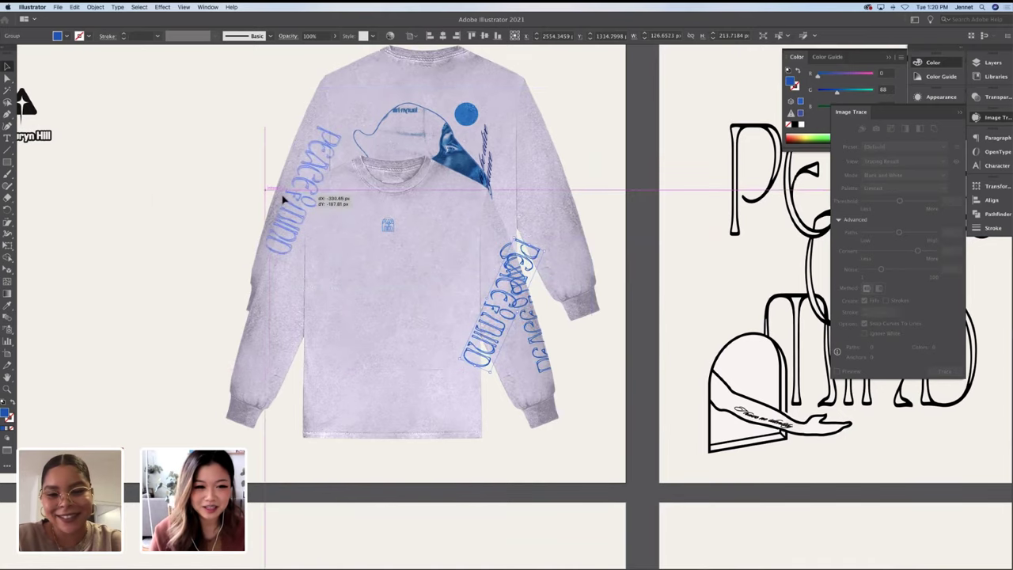
pyautogui.moveTo(332, 133); pyautogui.dragTo(325, 134)
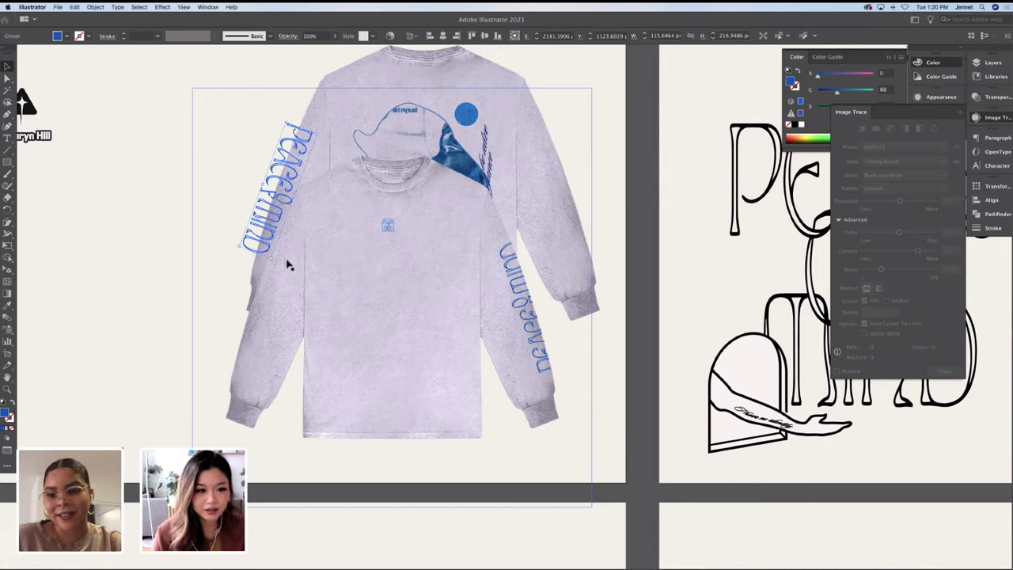
pyautogui.moveTo(290, 256); pyautogui.dragTo(299, 154)
# Draw a closed blue band path along the left sleeve with the Pen tool
pyautogui.press('super+equal')
pyautogui.press('p')
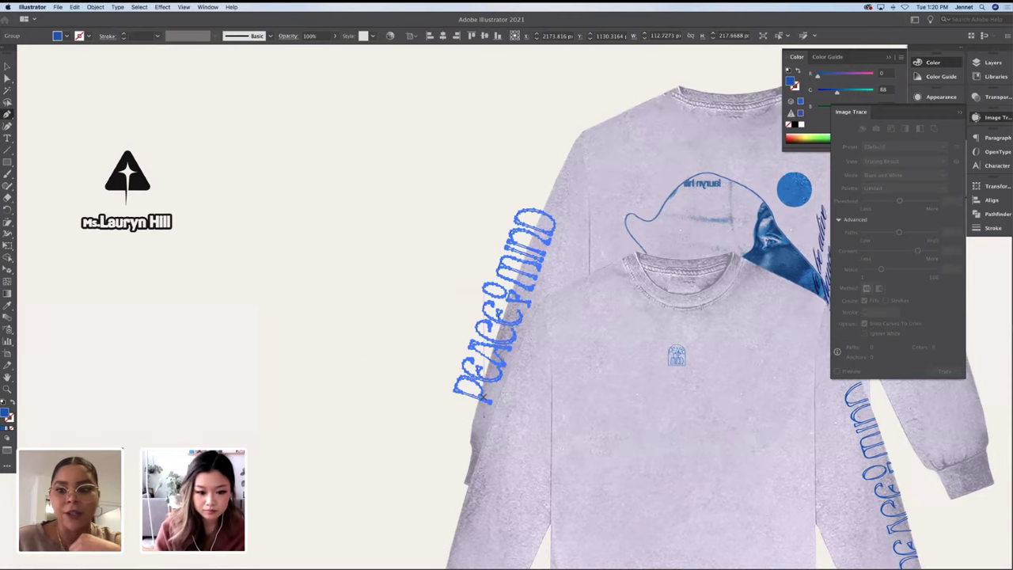
pyautogui.click(476, 411)
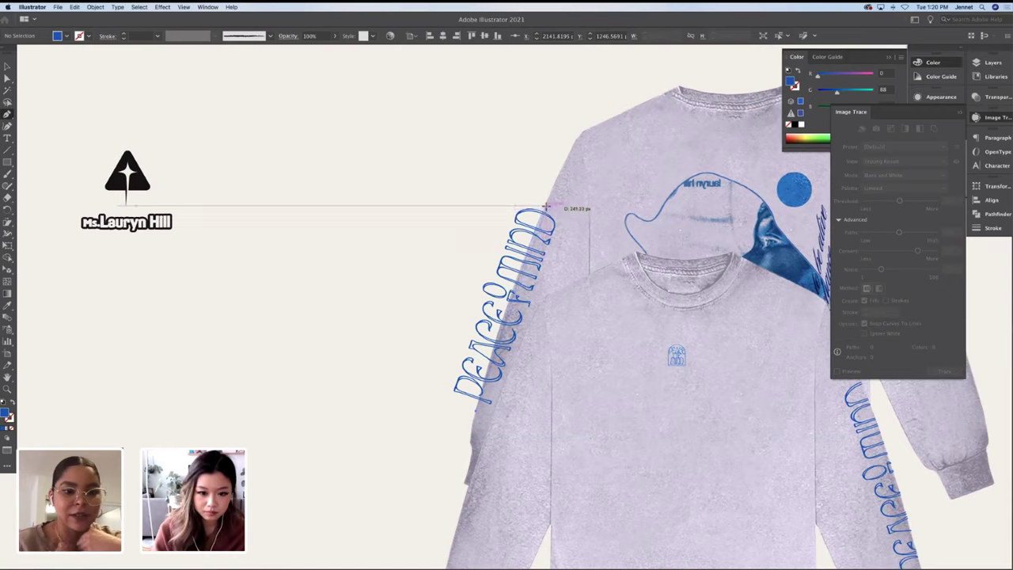
pyautogui.moveTo(544, 207); pyautogui.dragTo(582, 126)
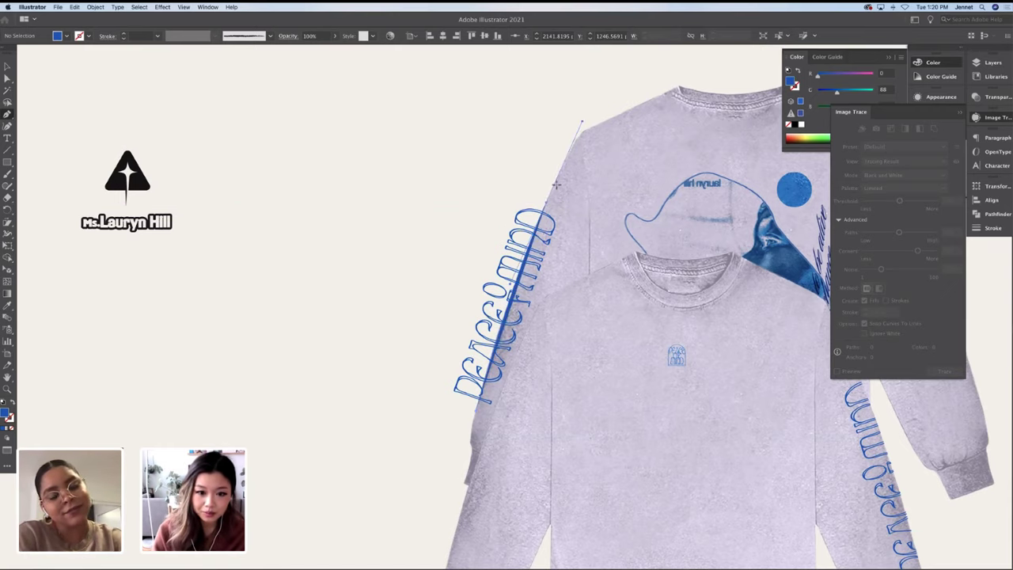
pyautogui.click(548, 205)
pyautogui.click(565, 205)
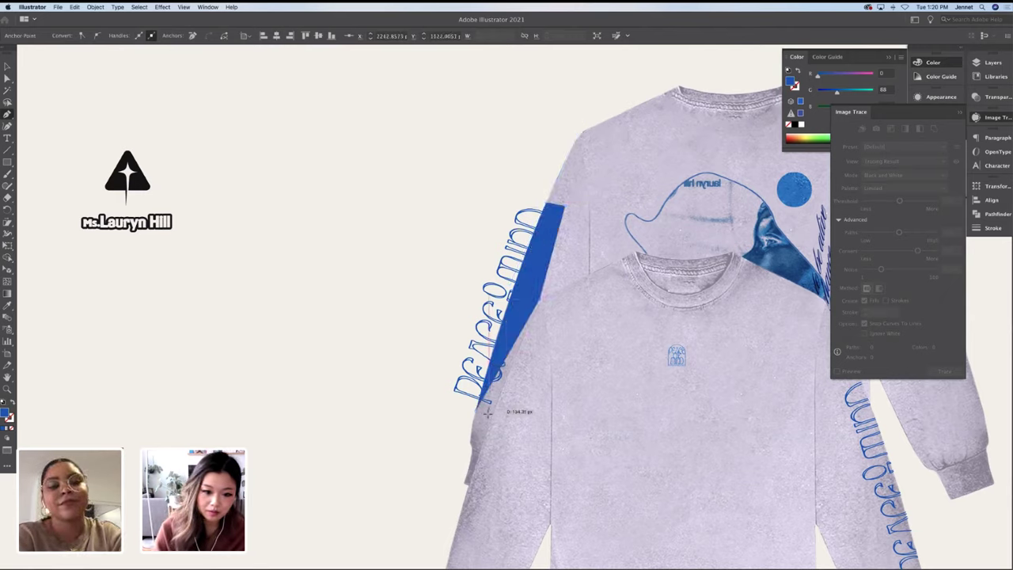
pyautogui.click(480, 414)
pyautogui.press('v')
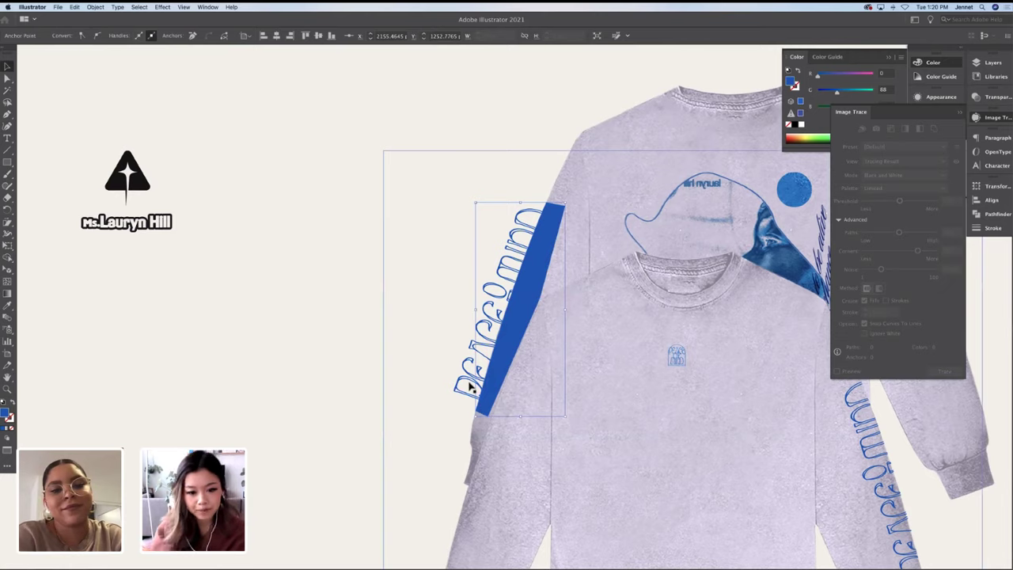
# Clip the left-sleeve PEACE of mind text group to the blue band with Make Clipping Mask
pyautogui.click(472, 387)
pyautogui.rightClick(471, 385)
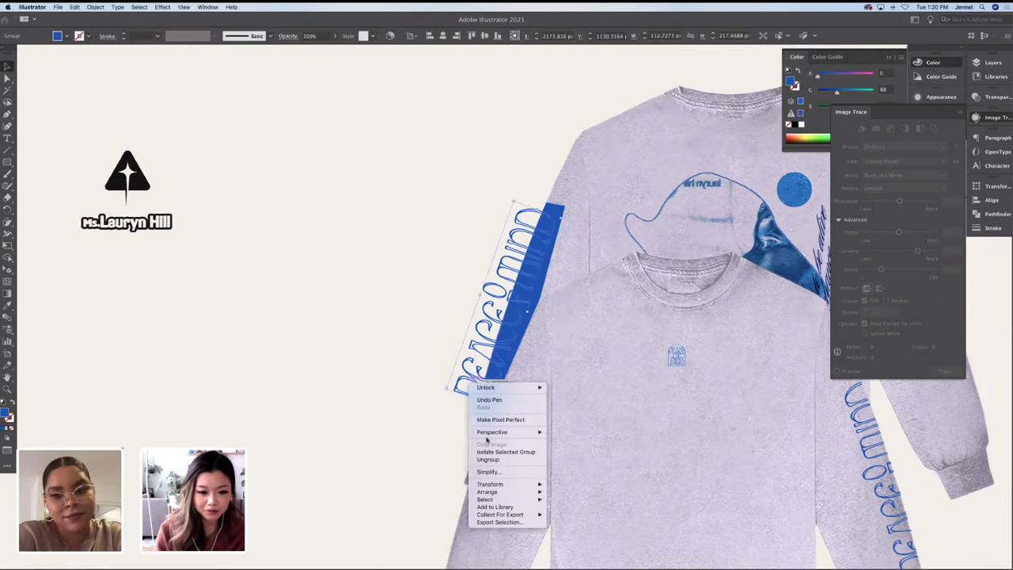
pyautogui.click(389, 442)
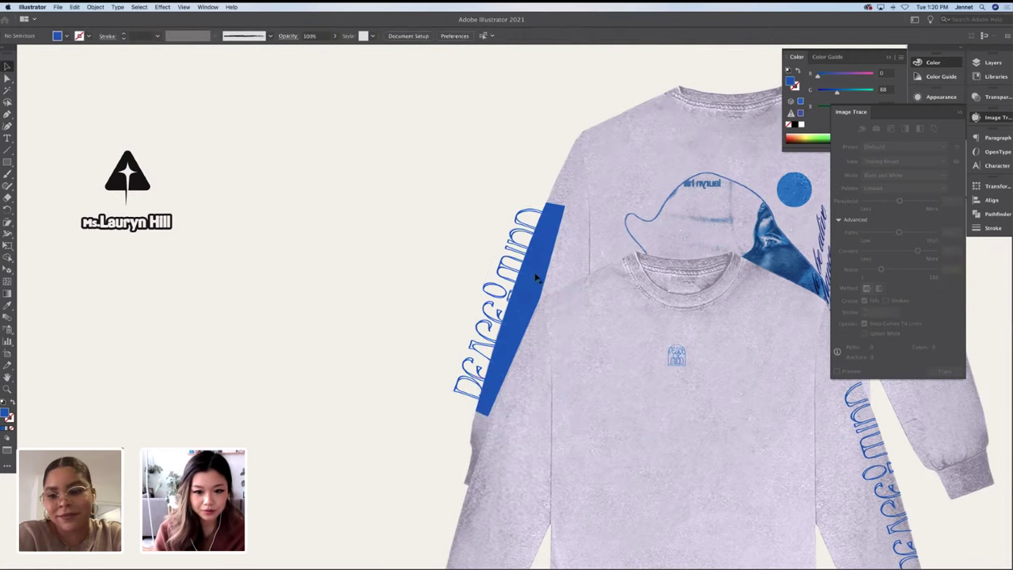
pyautogui.click(521, 267)
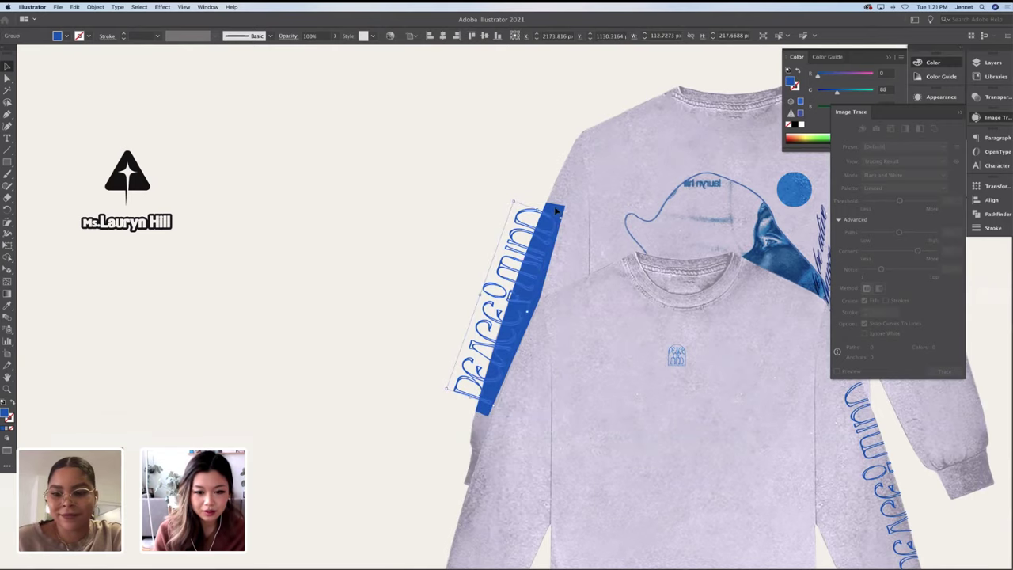
pyautogui.keyDown('shift'); pyautogui.click(556, 210); pyautogui.keyUp('shift')
pyautogui.rightClick(558, 212)
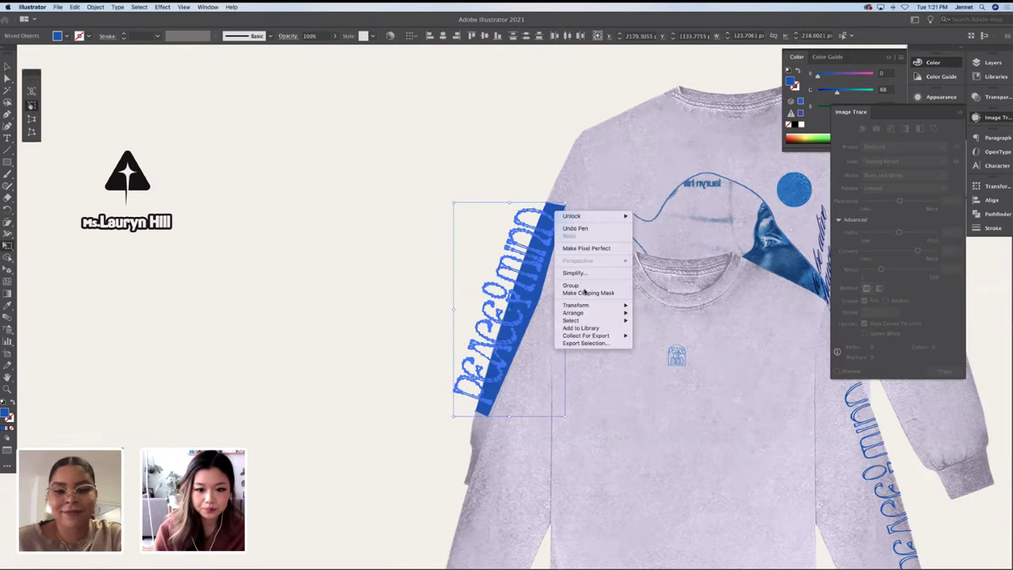
pyautogui.click(585, 293)
pyautogui.click(426, 326)
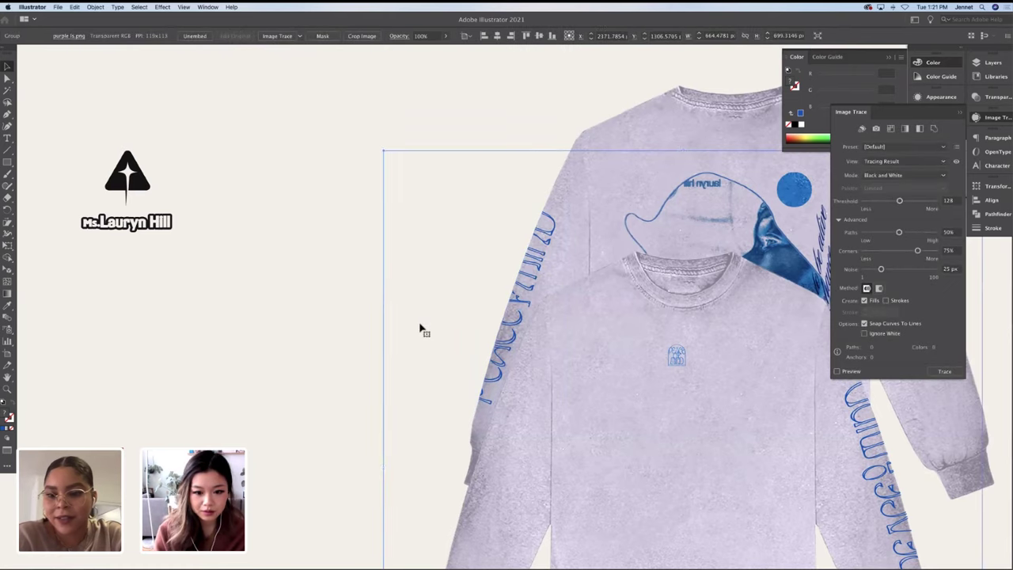
# Zoom out and drag the triangle logo and caption slightly lower and further in
pyautogui.press('super+minus')
pyautogui.press('super+minus')
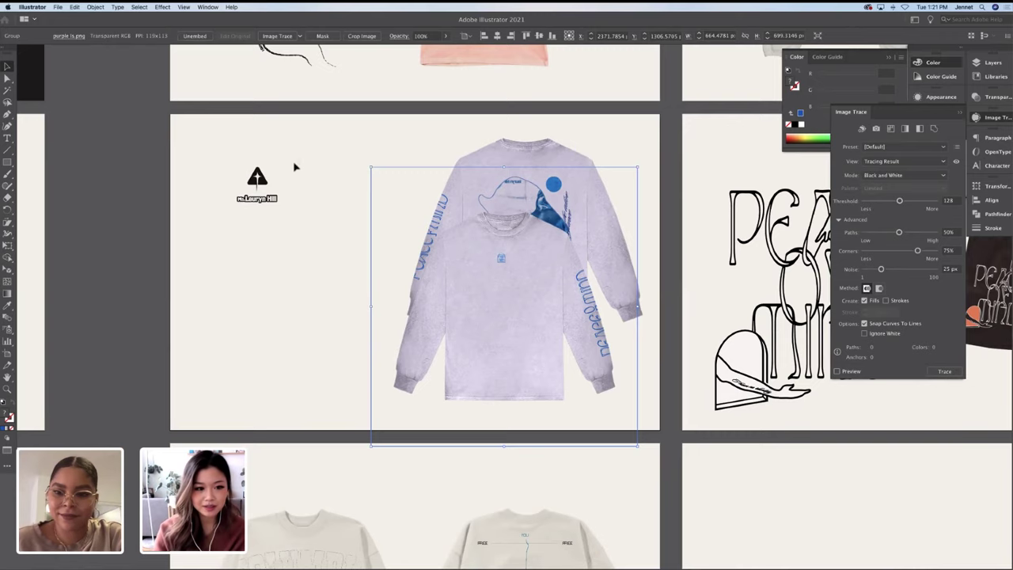
pyautogui.moveTo(294, 165); pyautogui.dragTo(226, 217)
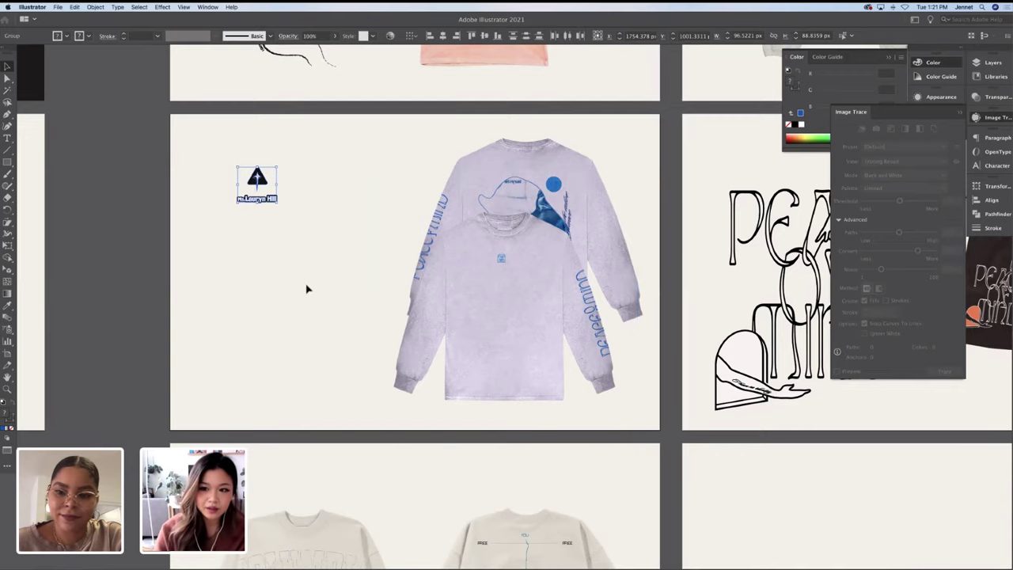
pyautogui.scroll(-5, 308, 289)
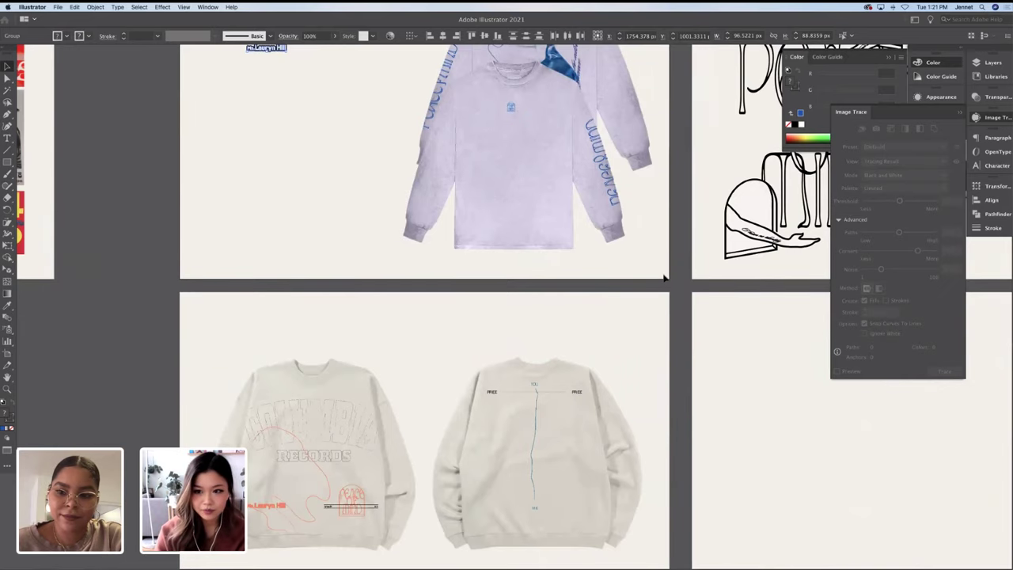
pyautogui.scroll(2, 665, 279)
pyautogui.scroll(8, 665, 279)
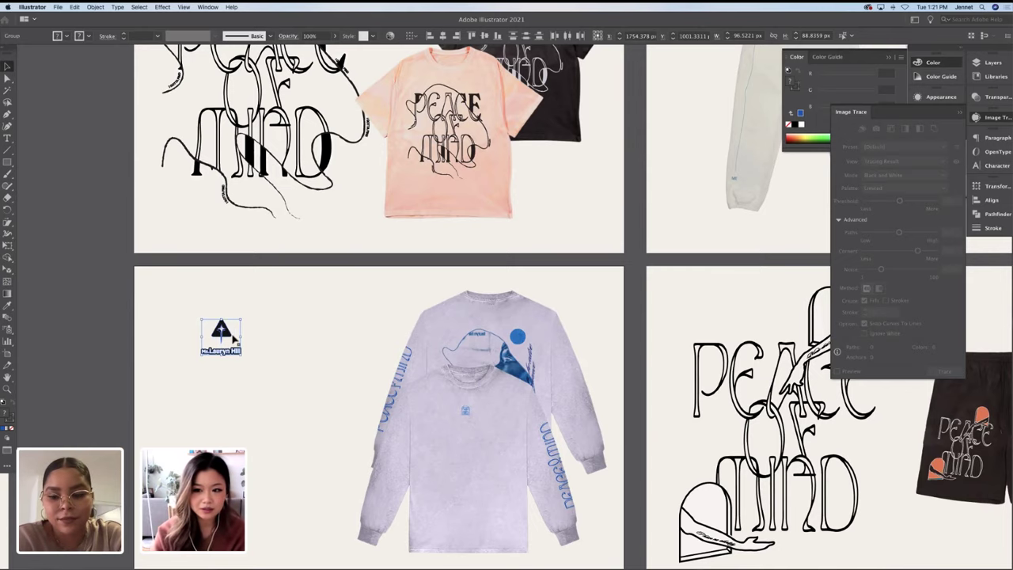
pyautogui.scroll(-2, 233, 336)
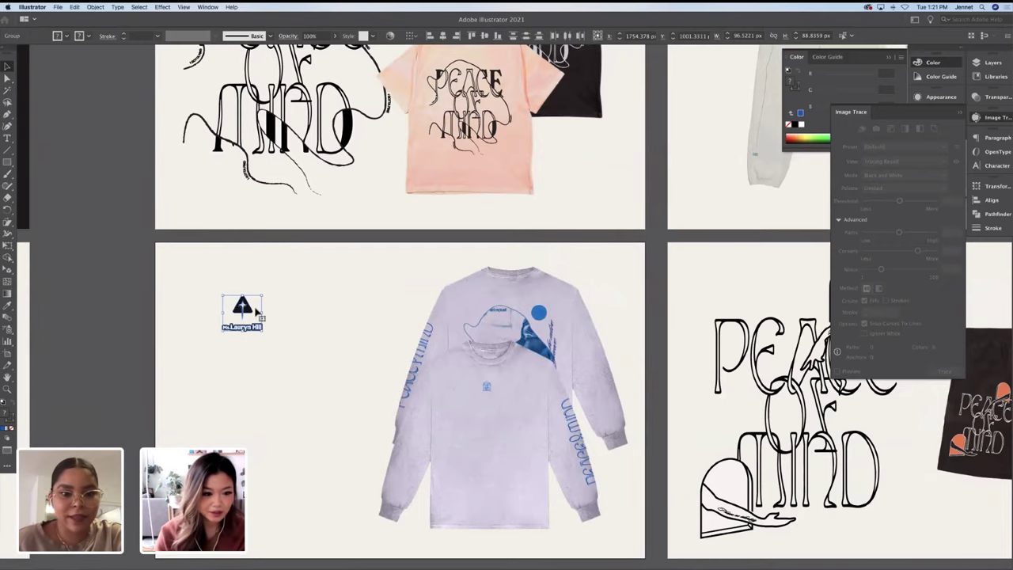
pyautogui.moveTo(248, 311); pyautogui.dragTo(253, 318)
pyautogui.click(282, 307)
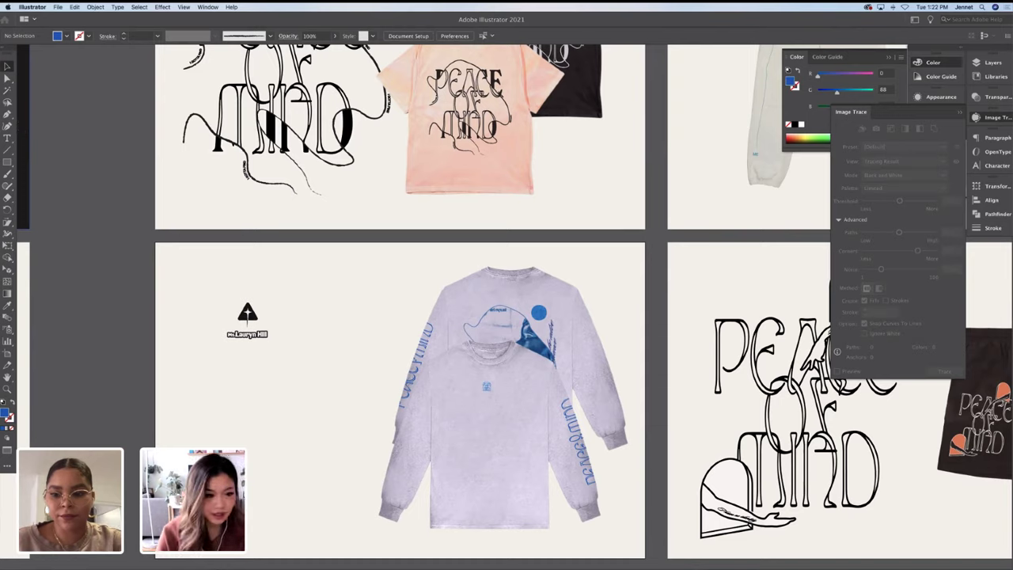
# Draw a flat ellipse below the logo and give it a black stroke sampled from the logo, no fill
pyautogui.press('m')
pyautogui.moveTo(225, 387); pyautogui.dragTo(274, 400)
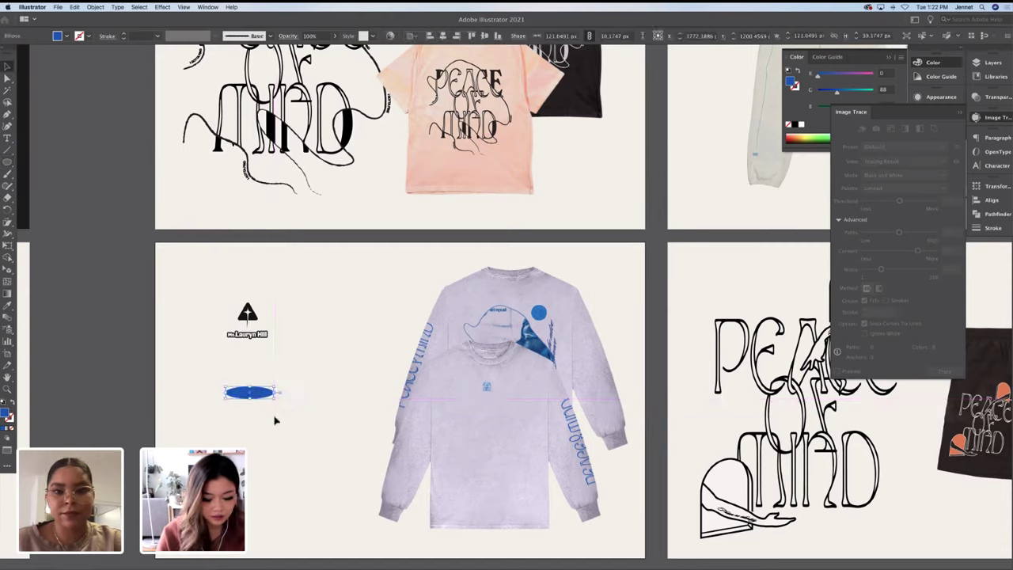
pyautogui.hotkey('ctrl', 'shift', 'a')
pyautogui.press('i')
pyautogui.click(252, 315)
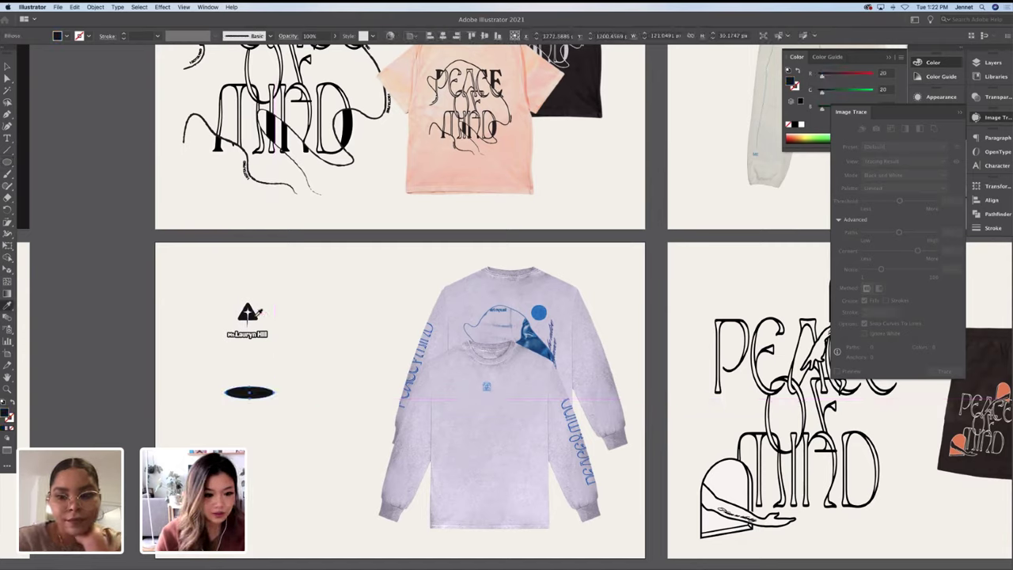
pyautogui.hotkey('shift', 'x')
pyautogui.press('v')
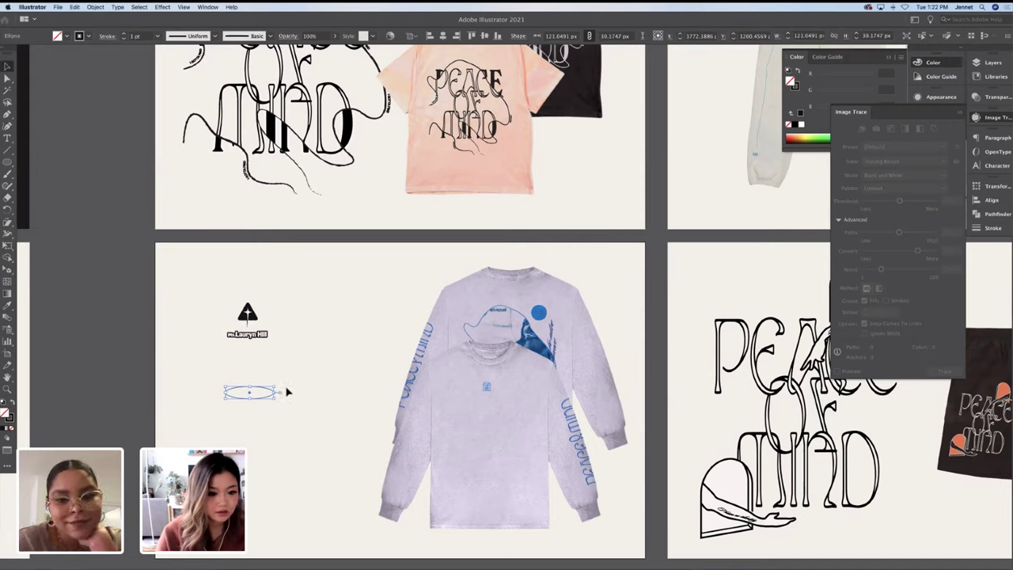
# Alt-drag a copy of the ellipse so it stacks just above the original
pyautogui.click(290, 392)
pyautogui.click(274, 394)
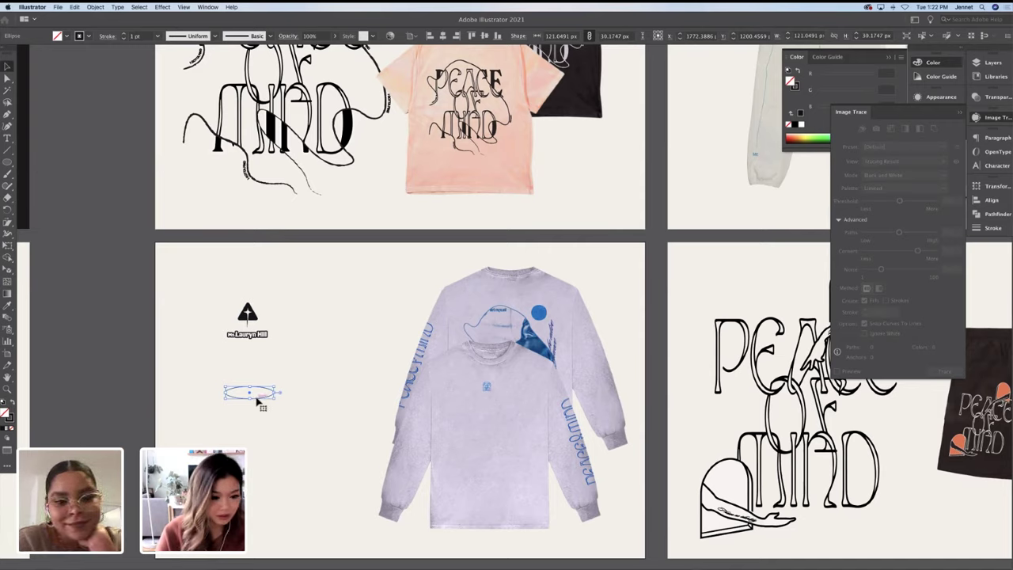
pyautogui.click(255, 403)
pyautogui.click(275, 394)
pyautogui.click(507, 333)
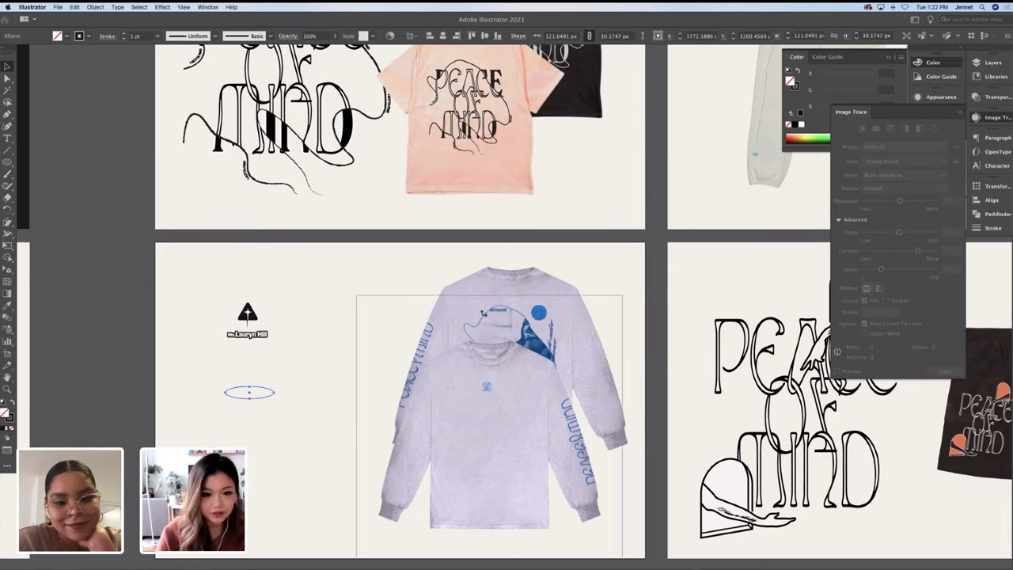
pyautogui.moveTo(511, 316); pyautogui.dragTo(250, 402)
pyautogui.click(304, 404)
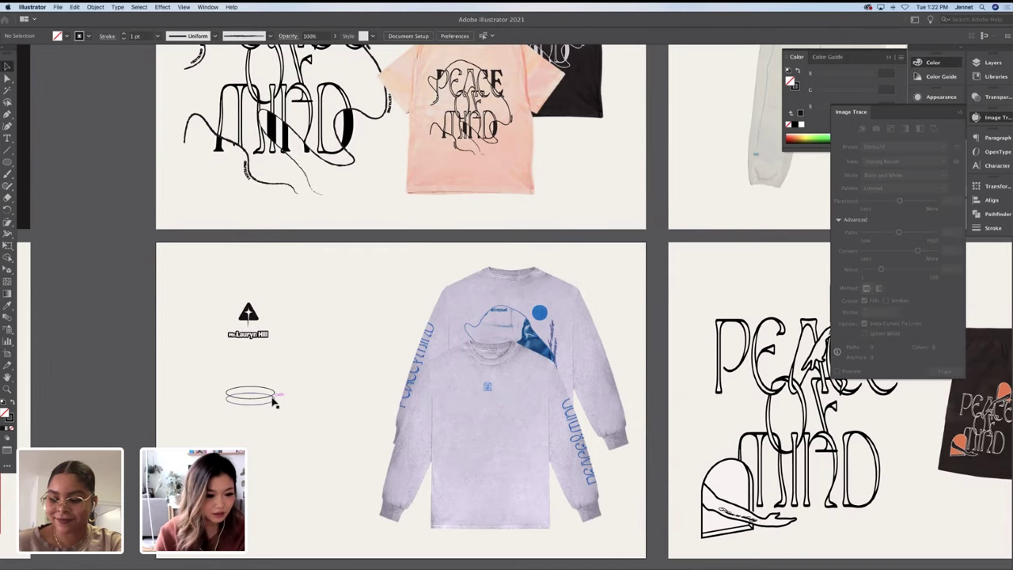
pyautogui.click(267, 404)
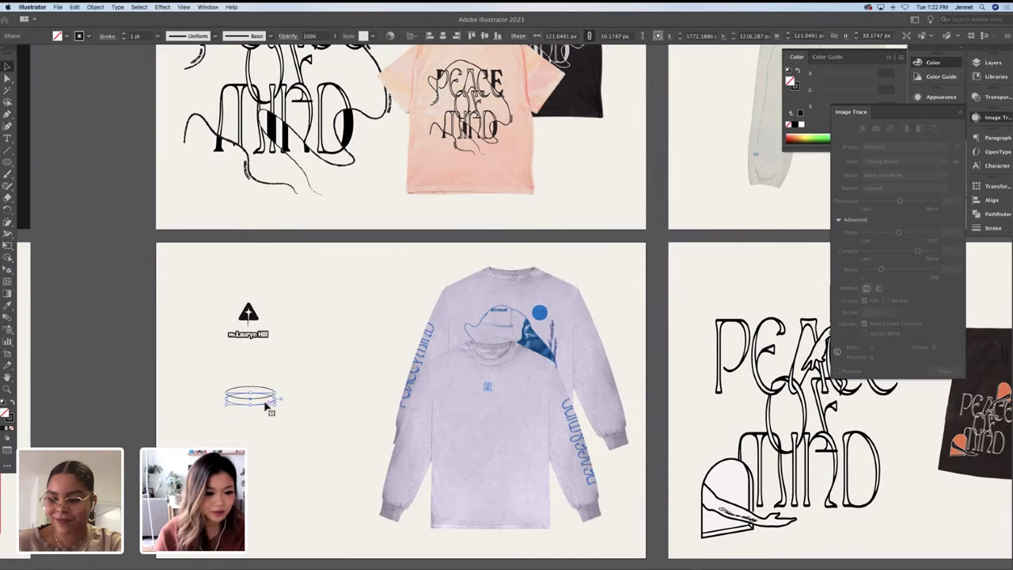
pyautogui.click(270, 410)
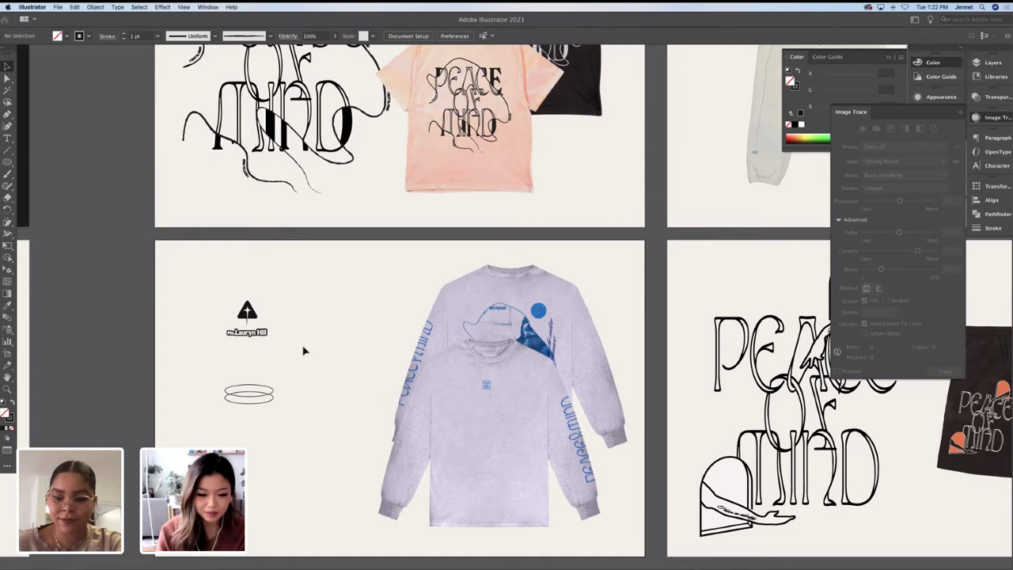
pyautogui.press('p')
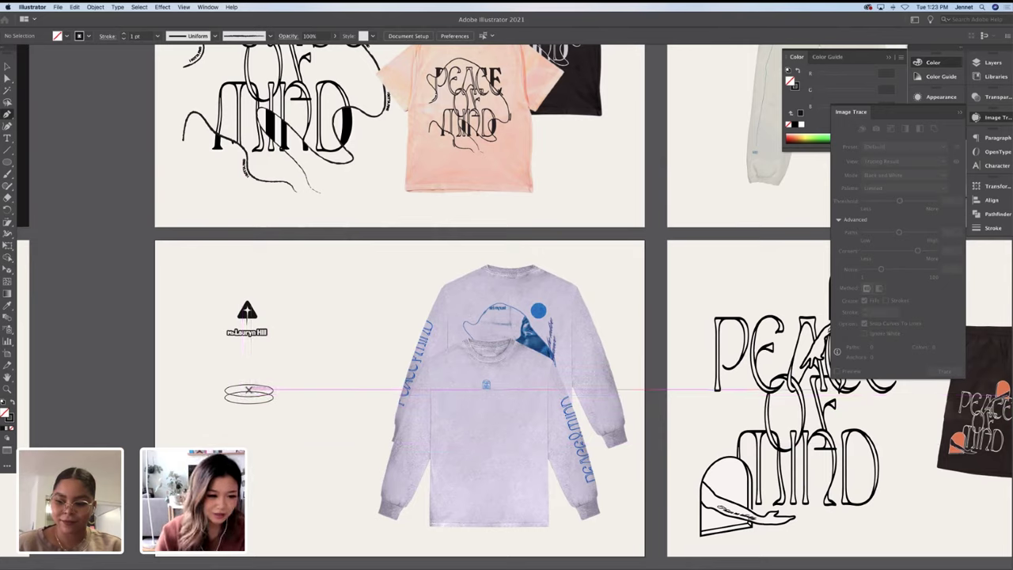
# Draw a short vertical line with the Pen tool at the stacked ellipses
pyautogui.moveTo(250, 378)
pyautogui.mouseDown()
pyautogui.moveTo(295, 389)
pyautogui.moveTo(251, 380)
pyautogui.mouseUp()
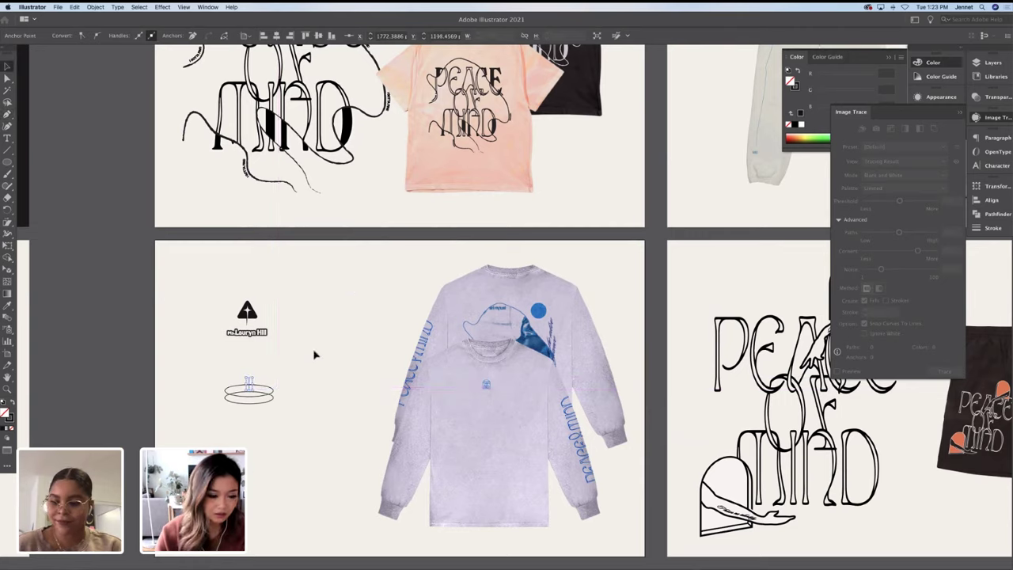
pyautogui.click(250, 381)
pyautogui.moveTo(250, 382); pyautogui.dragTo(507, 311)
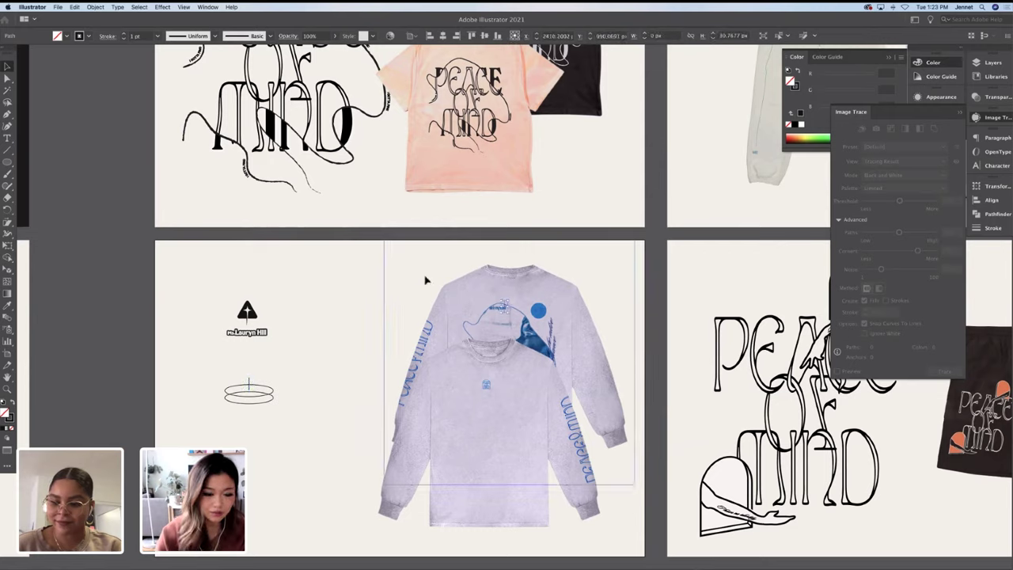
pyautogui.click(427, 281)
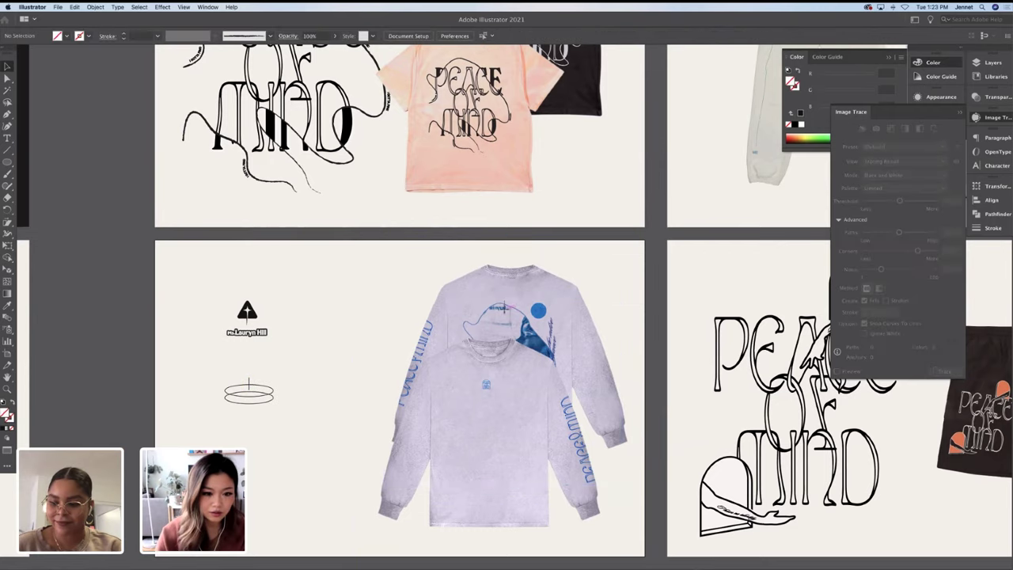
pyautogui.moveTo(507, 313); pyautogui.dragTo(250, 414)
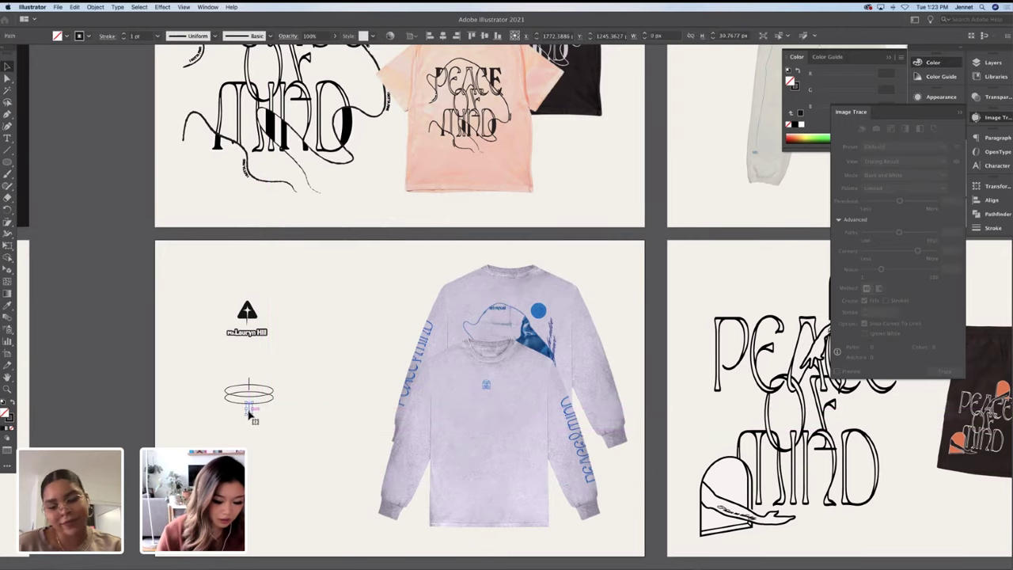
# Zoom in, place the line just below the ellipses, and bring up the Stroke settings
pyautogui.press('super+equal')
pyautogui.press('super+equal')
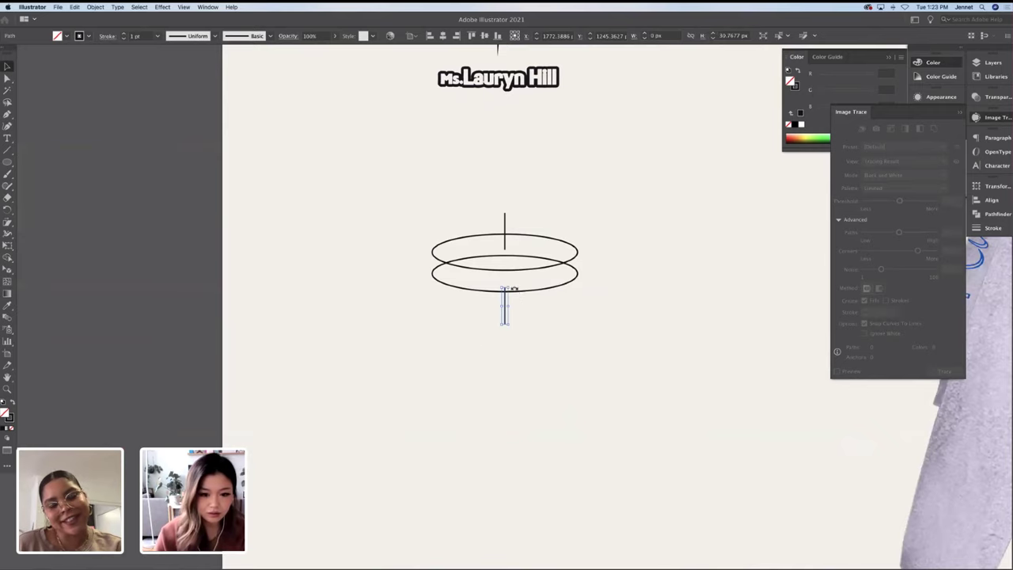
pyautogui.moveTo(507, 302); pyautogui.dragTo(505, 323)
pyautogui.click(559, 319)
pyautogui.press('a')
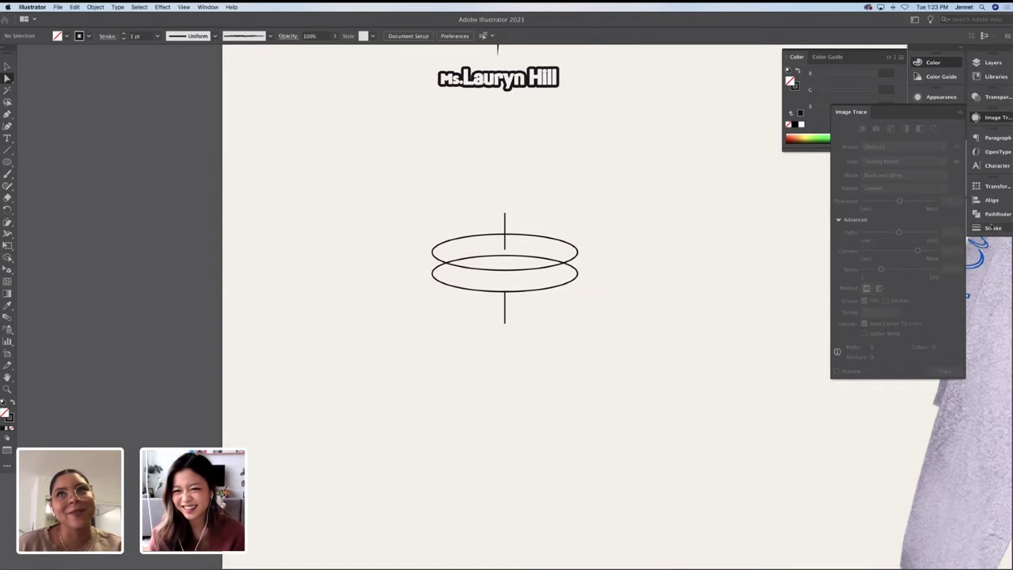
pyautogui.click(987, 227)
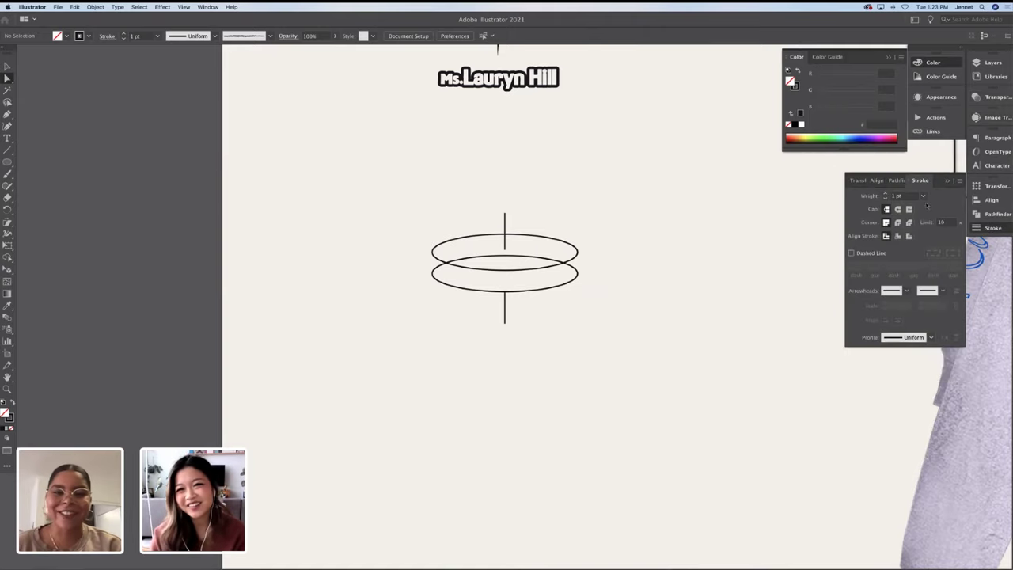
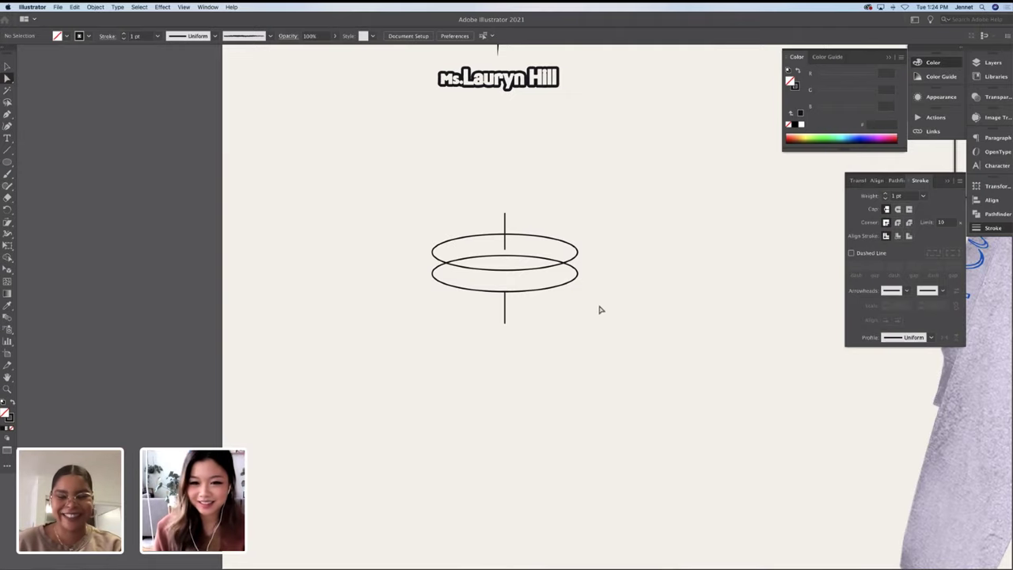
# Shorten the lower vertical line and end it with an Arrow 2 arrowhead scaled to 60%
pyautogui.moveTo(505, 326); pyautogui.dragTo(504, 310)
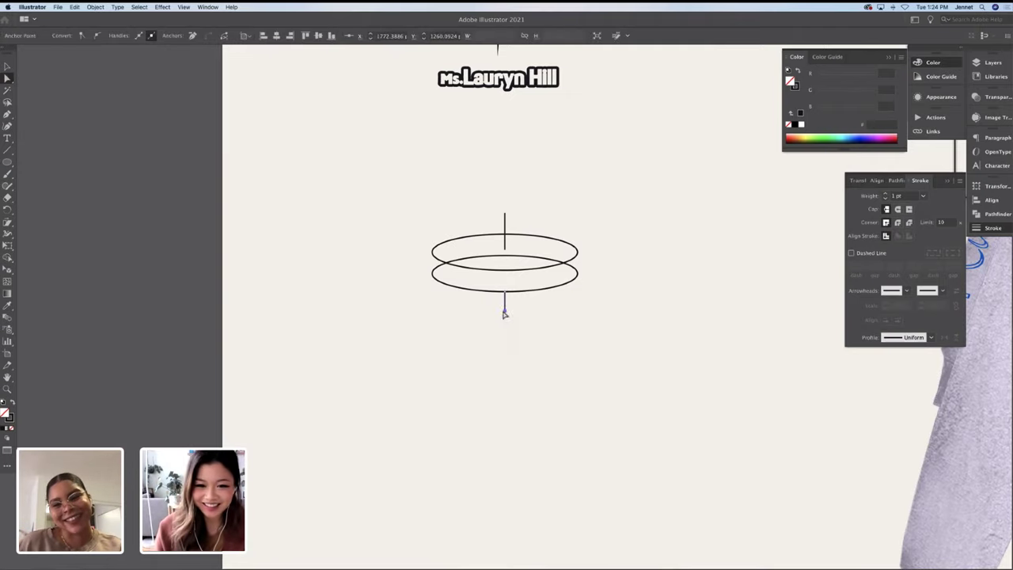
pyautogui.click(549, 324)
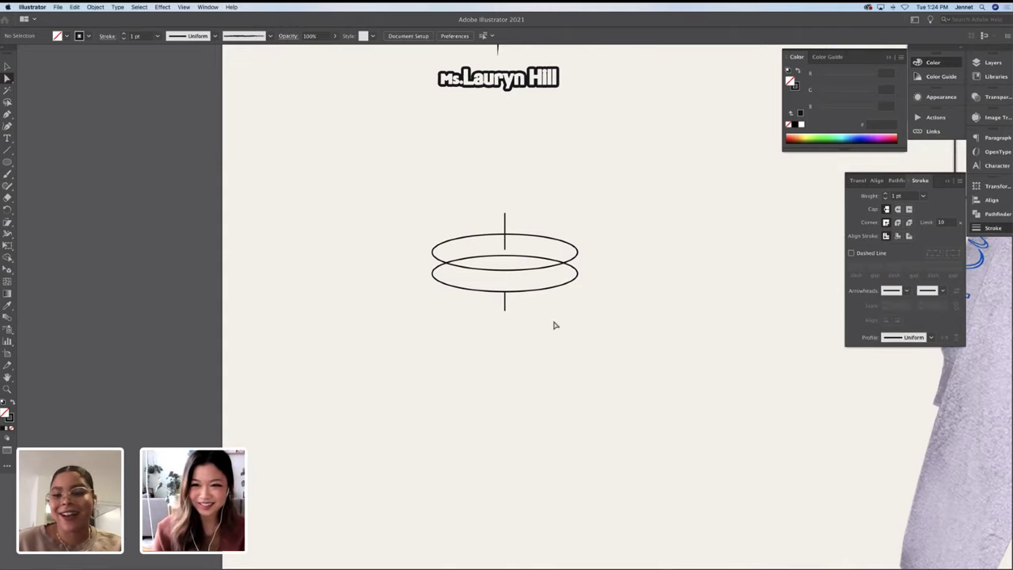
pyautogui.click(506, 311)
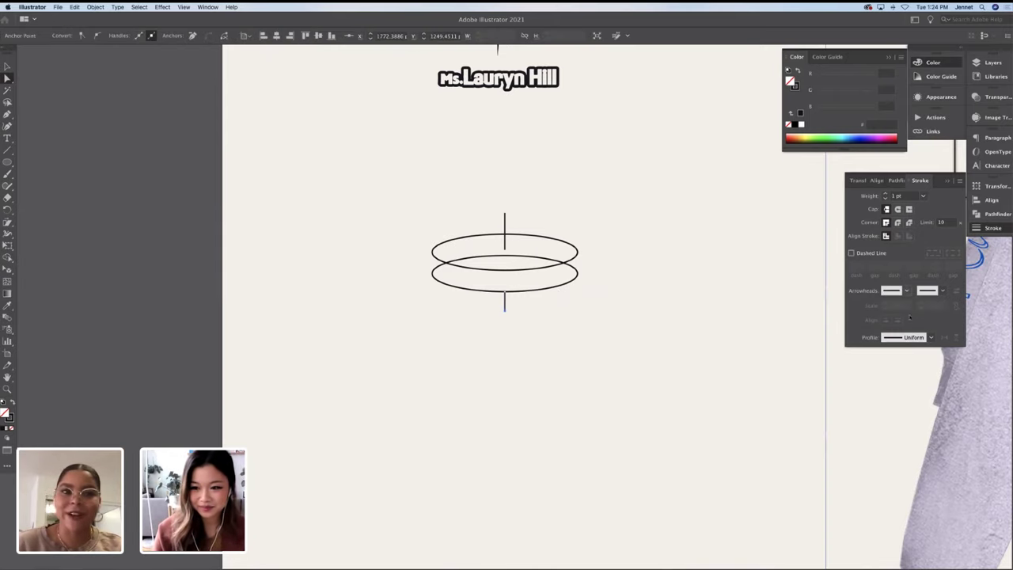
pyautogui.click(906, 291)
pyautogui.click(868, 396)
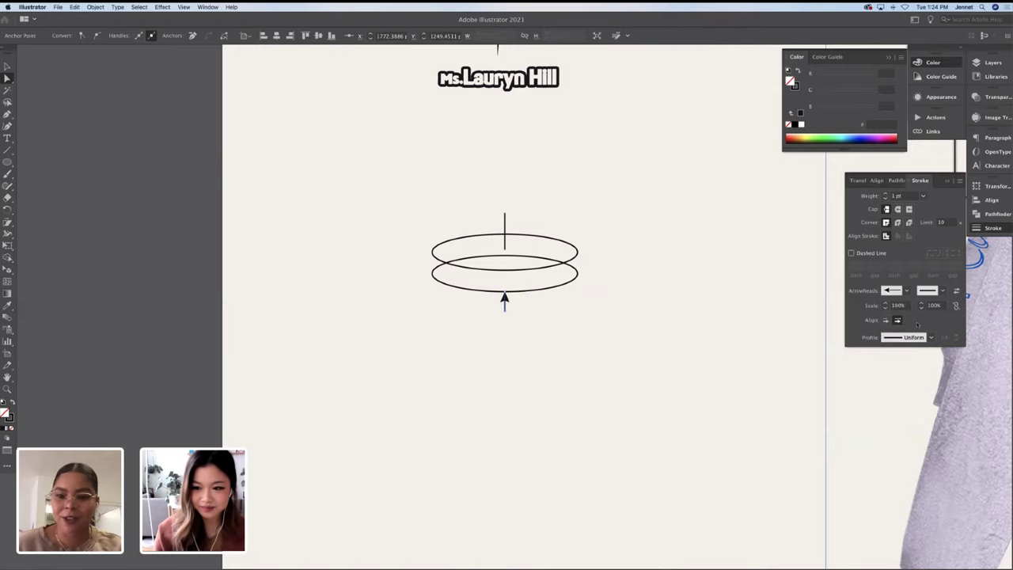
pyautogui.press('super+z')
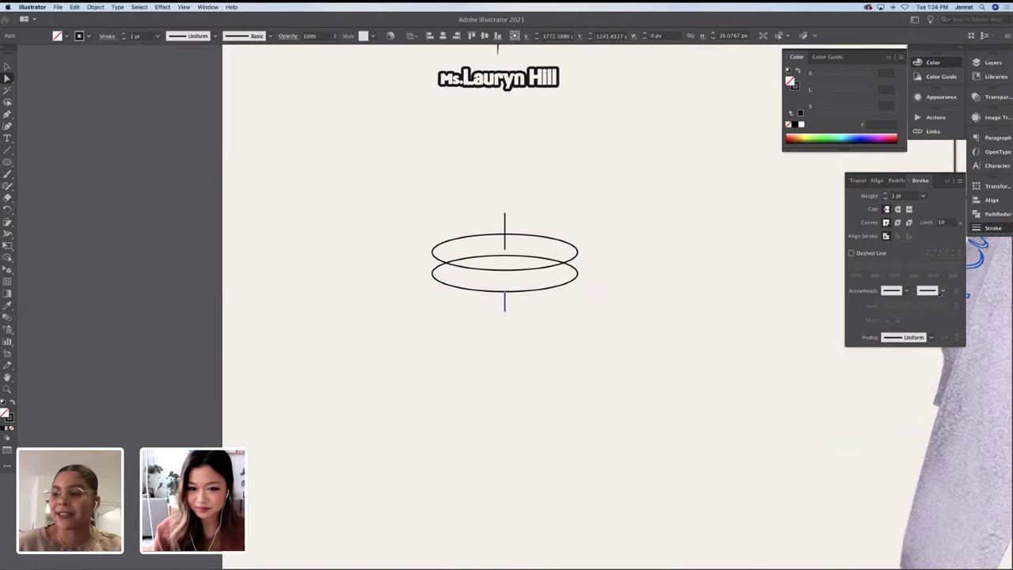
pyautogui.click(943, 290)
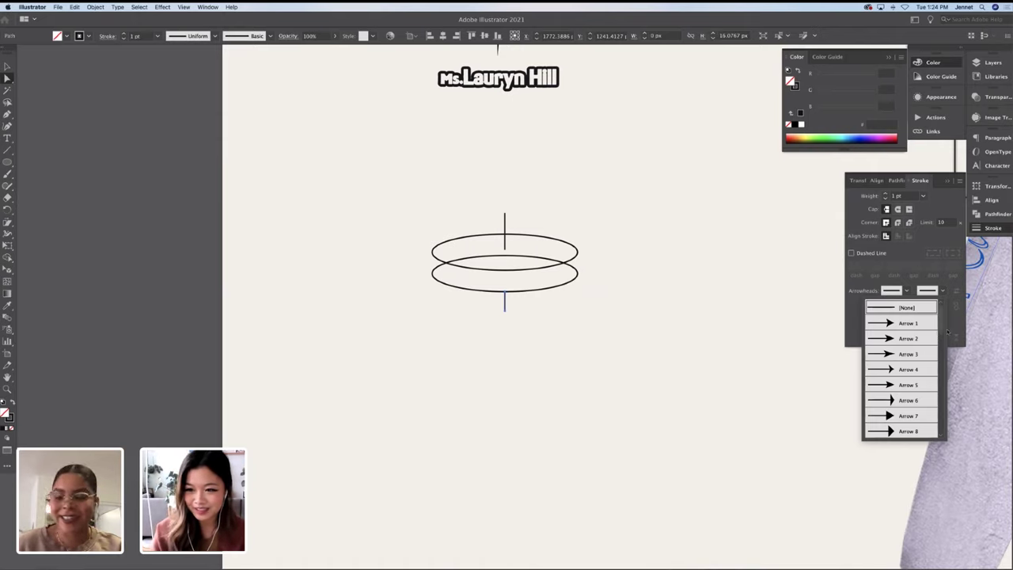
pyautogui.click(911, 340)
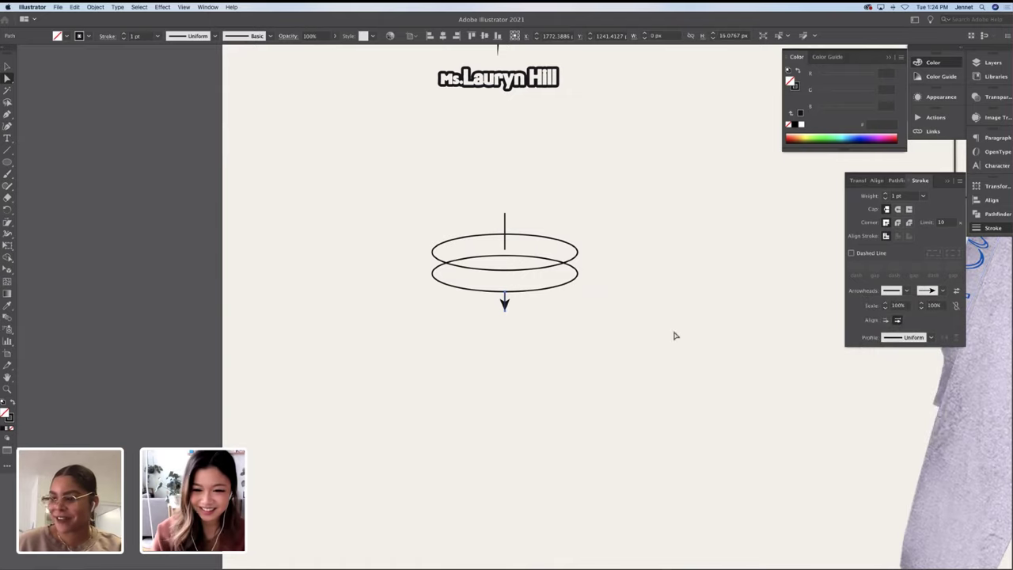
pyautogui.click(932, 306)
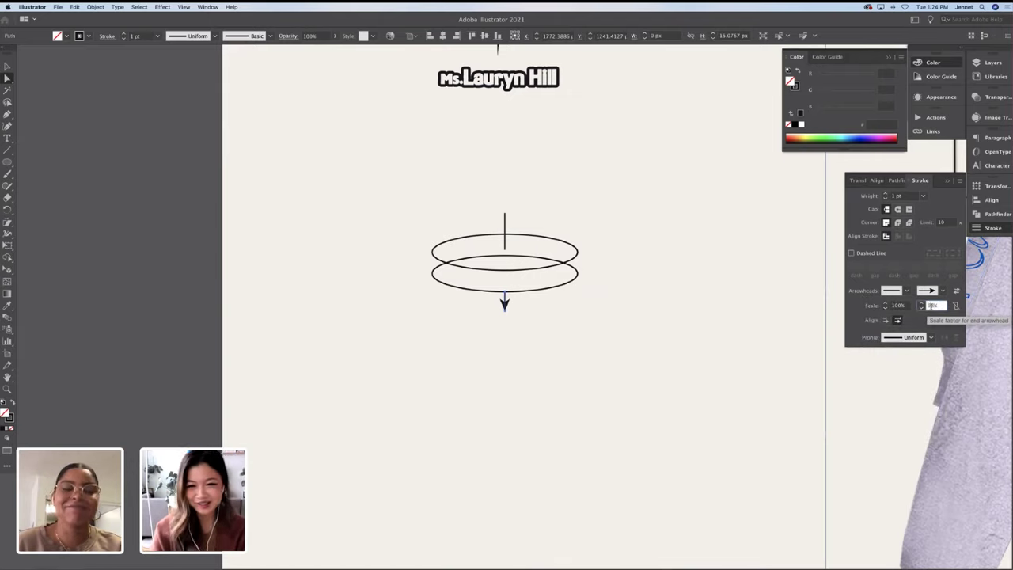
pyautogui.write('60')
pyautogui.press('Return')
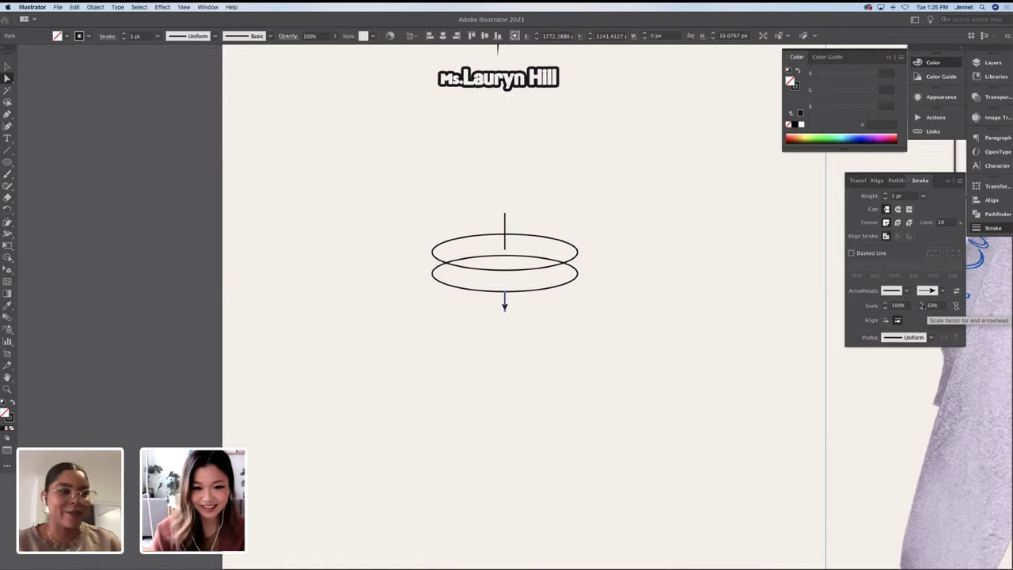
pyautogui.click(610, 357)
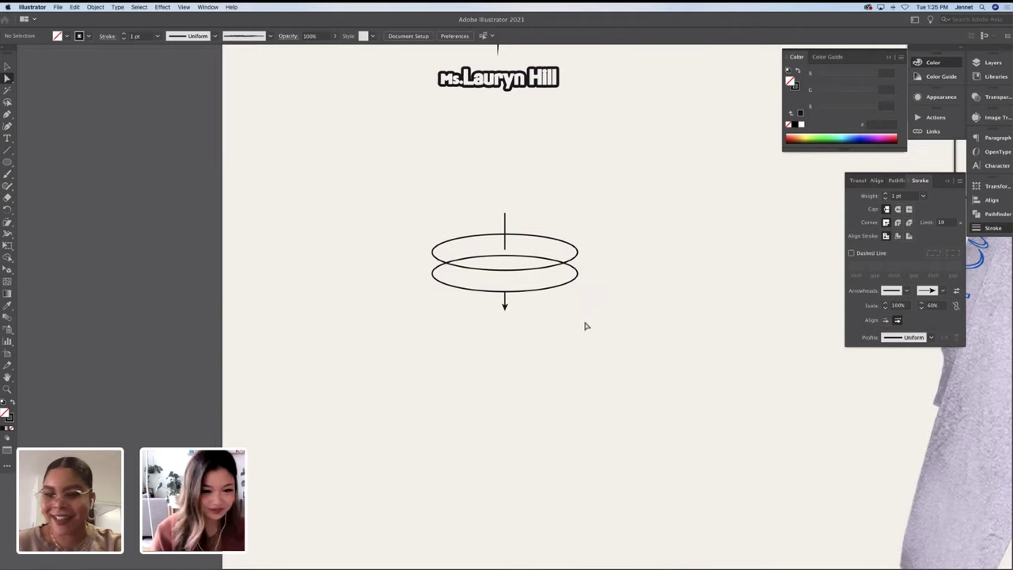
# Copy the logo's four-point star above the ellipses and make it solid black
pyautogui.scroll(5, 485, 194)
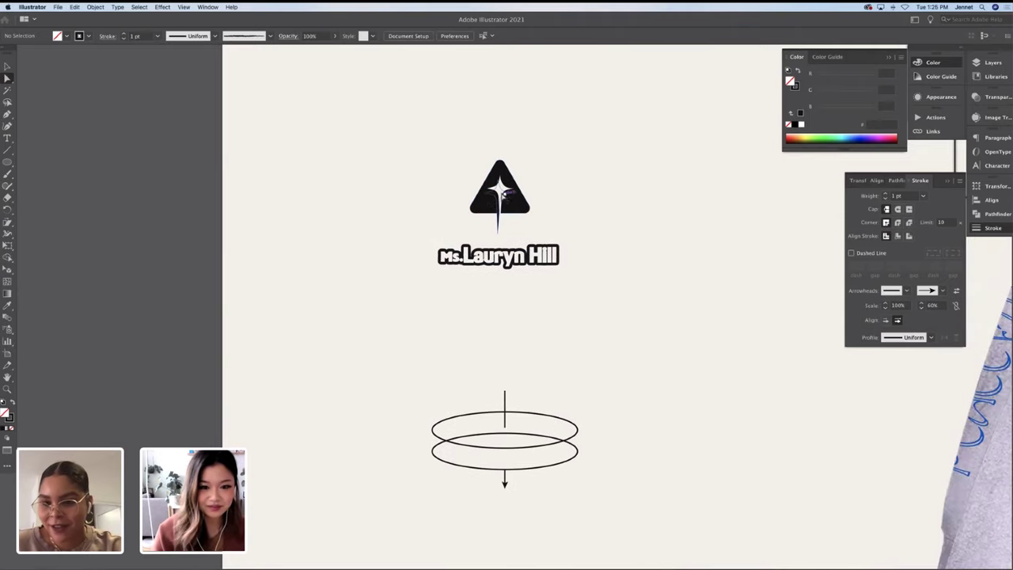
pyautogui.click(502, 192)
pyautogui.scroll(-5, 527, 209)
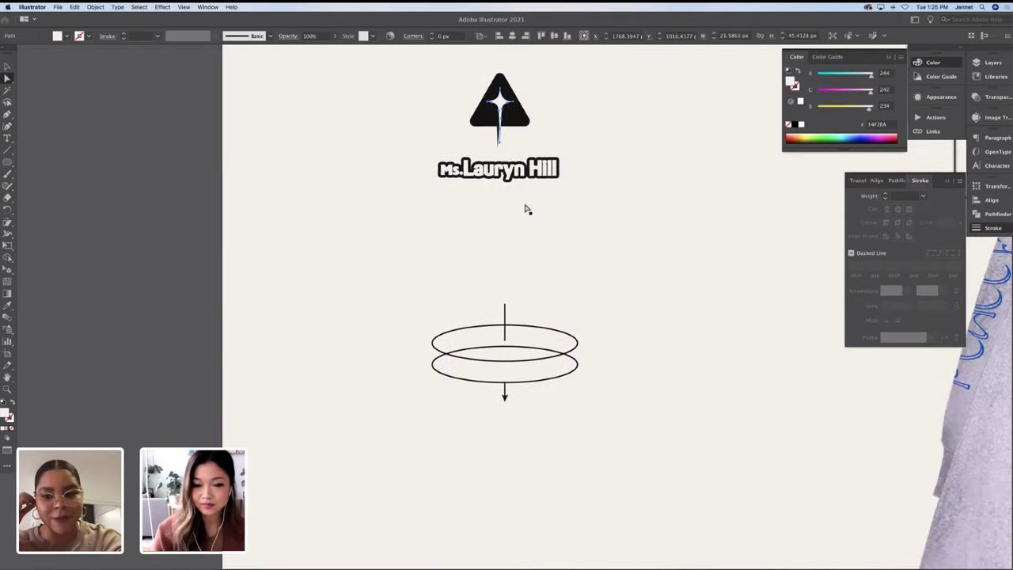
pyautogui.click(509, 301)
pyautogui.moveTo(510, 301); pyautogui.dragTo(541, 220)
pyautogui.press('i')
pyautogui.click(504, 242)
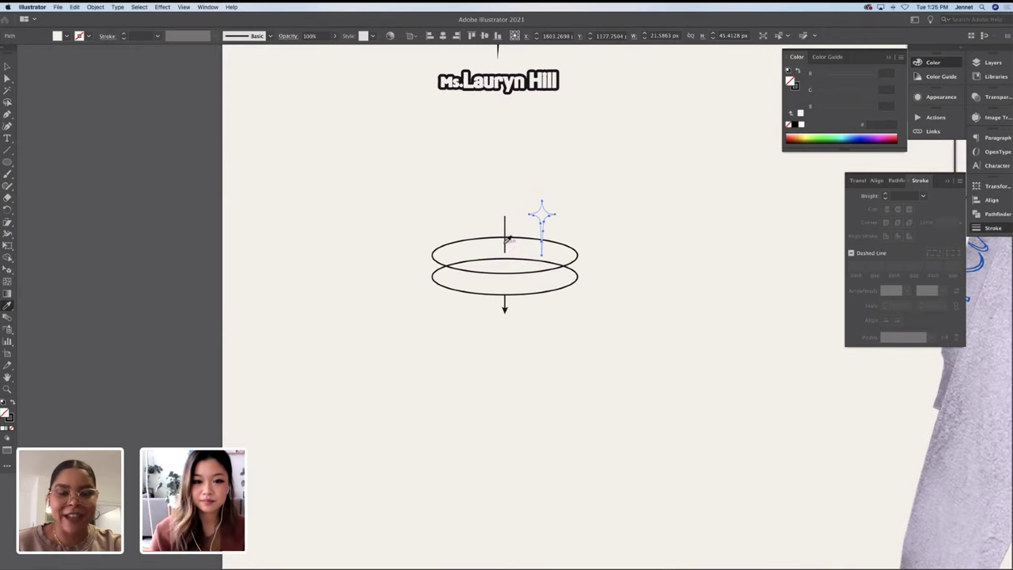
# Add a '13' text label and move it close beside the star
pyautogui.press('v')
pyautogui.press('t')
pyautogui.click(611, 220)
pyautogui.write('13')
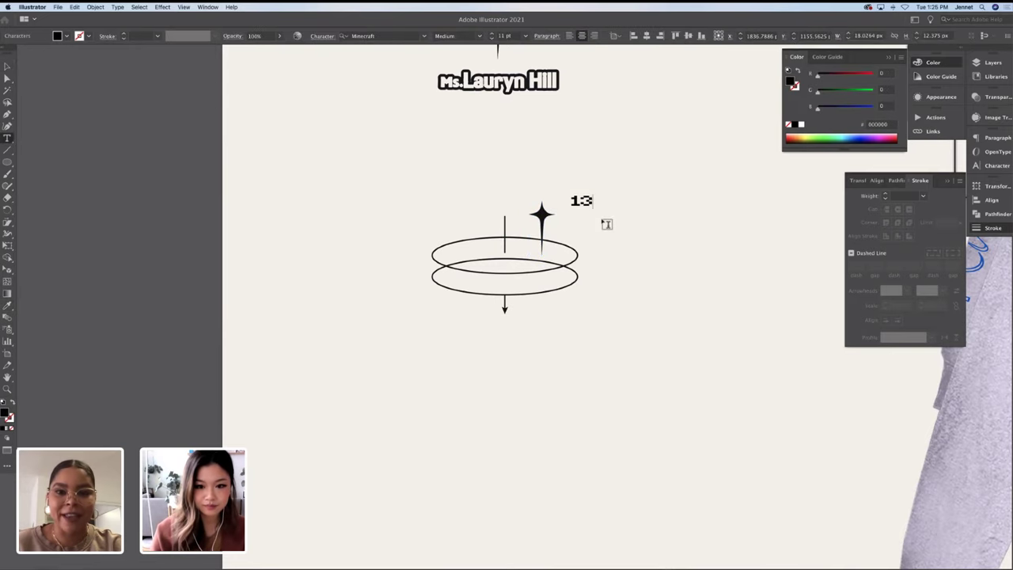
pyautogui.click(7, 66)
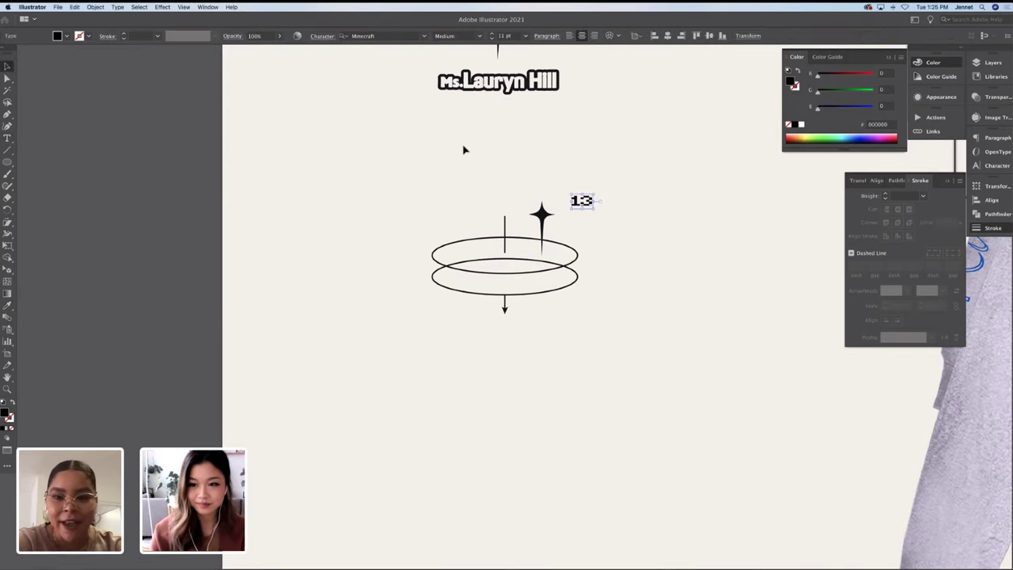
pyautogui.moveTo(590, 201); pyautogui.dragTo(579, 212)
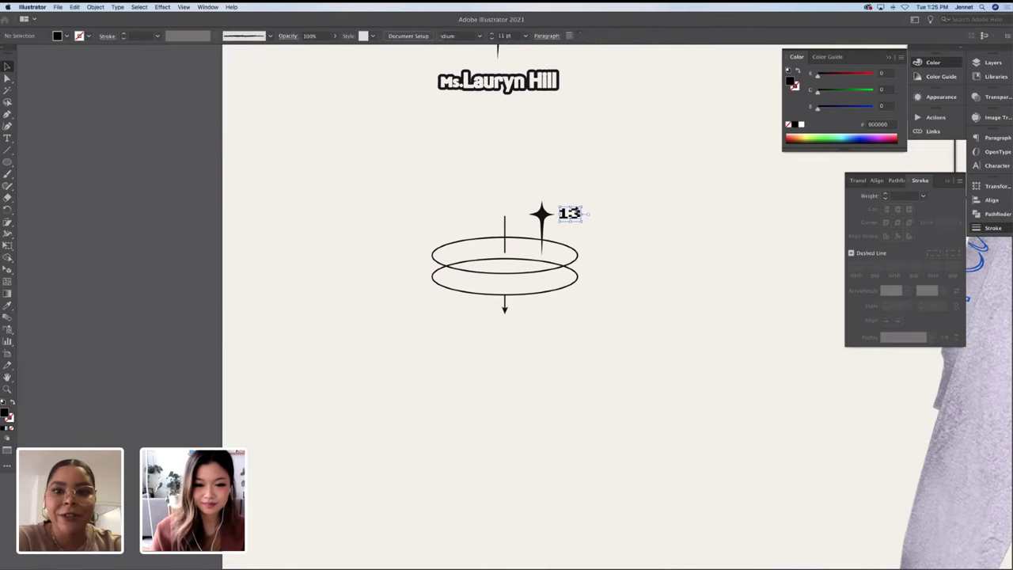
pyautogui.doubleClick(571, 210)
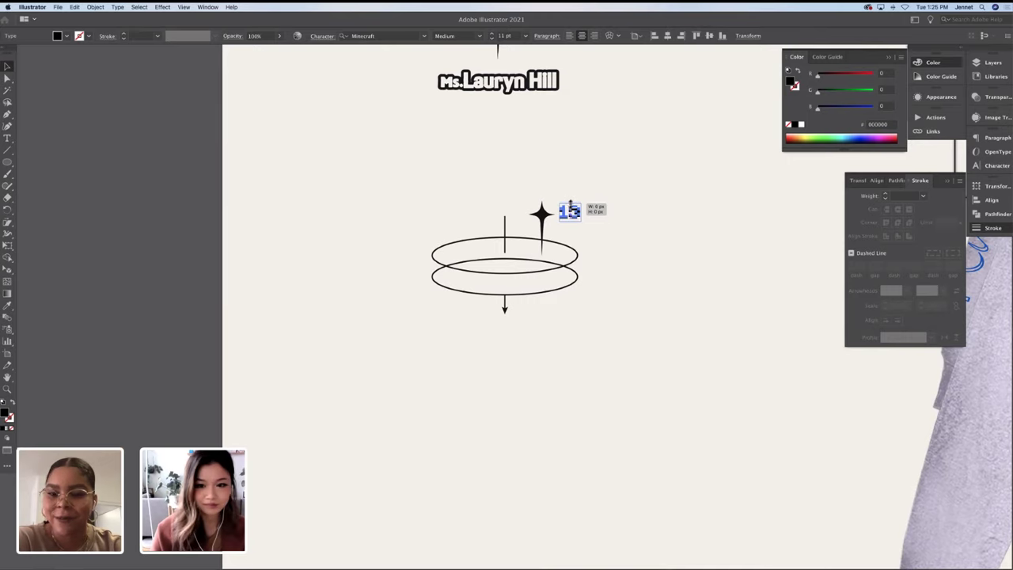
pyautogui.click(593, 169)
pyautogui.click(578, 212)
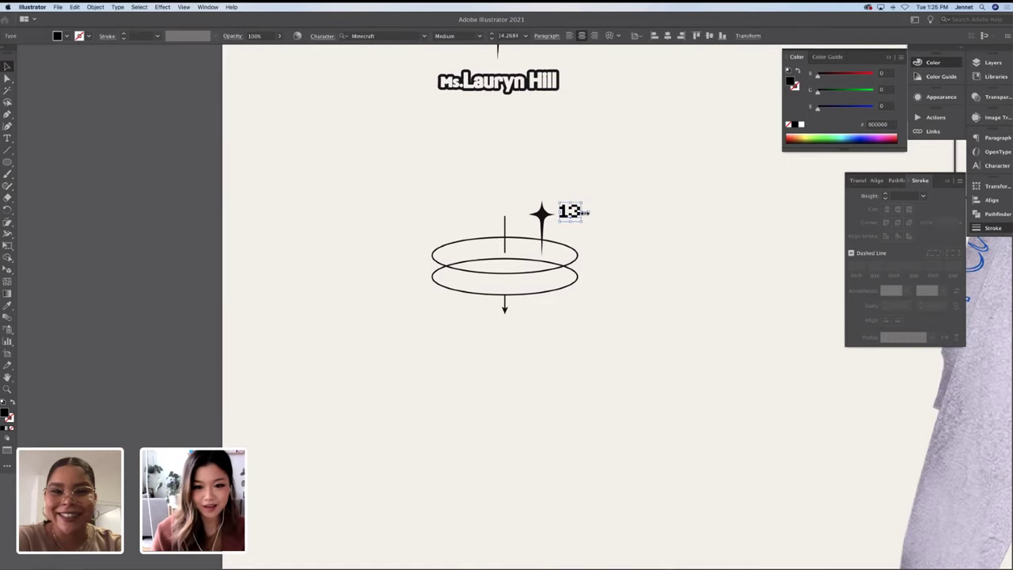
pyautogui.doubleClick(572, 210)
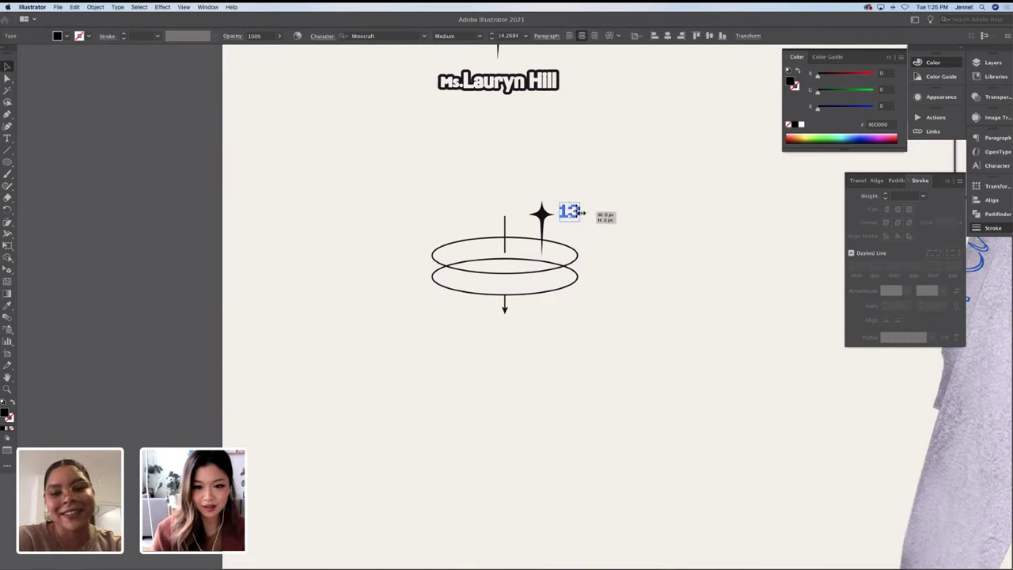
pyautogui.click(599, 214)
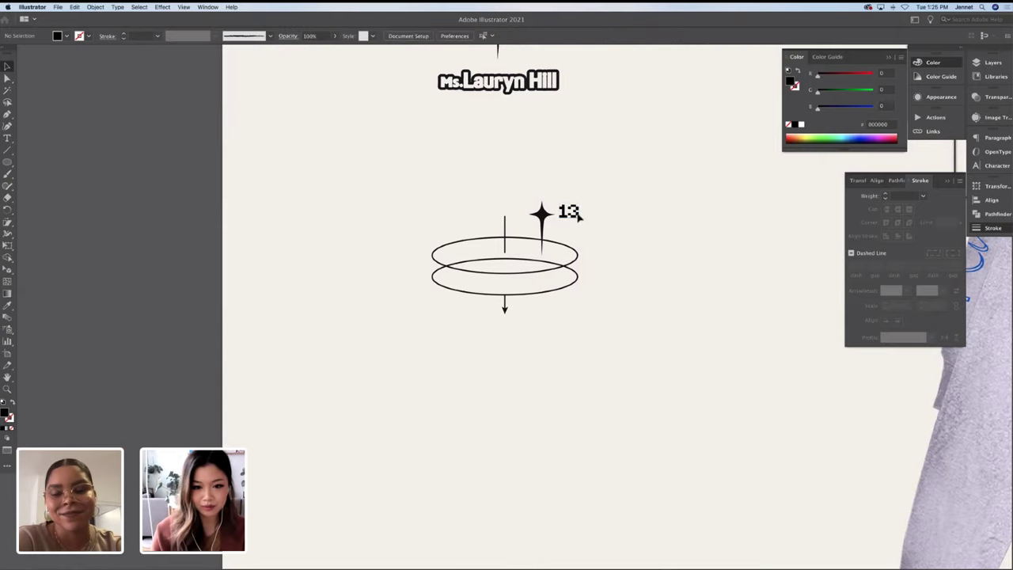
pyautogui.click(579, 215)
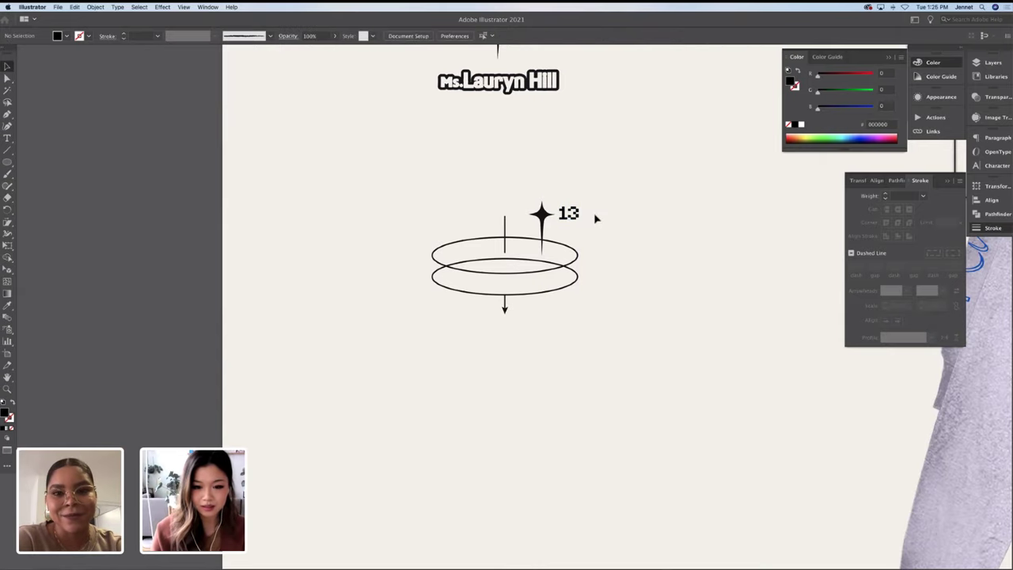
# Fine-tune the '13' label next to the star copy
pyautogui.press('super+equal')
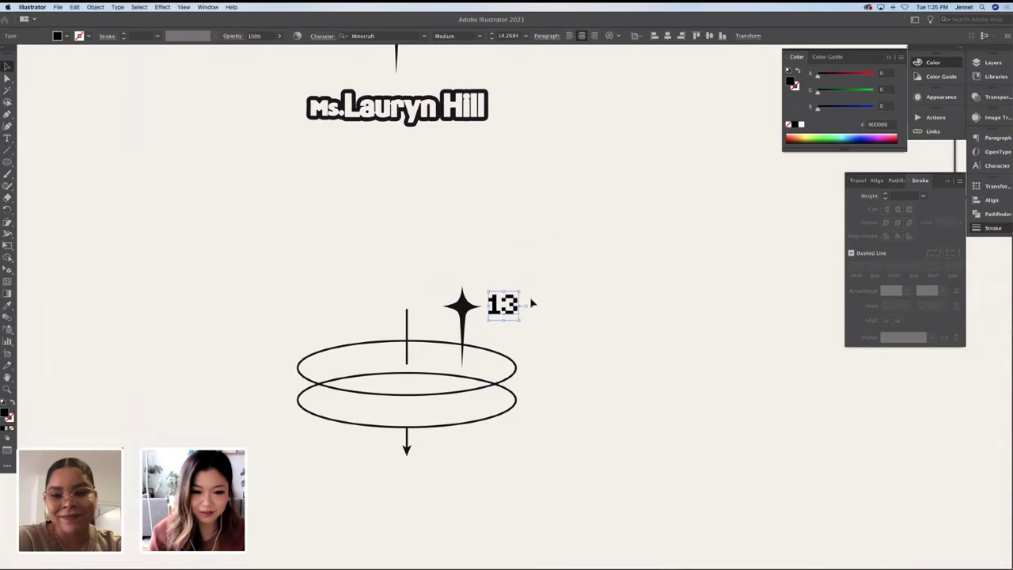
pyautogui.moveTo(523, 307); pyautogui.dragTo(543, 310)
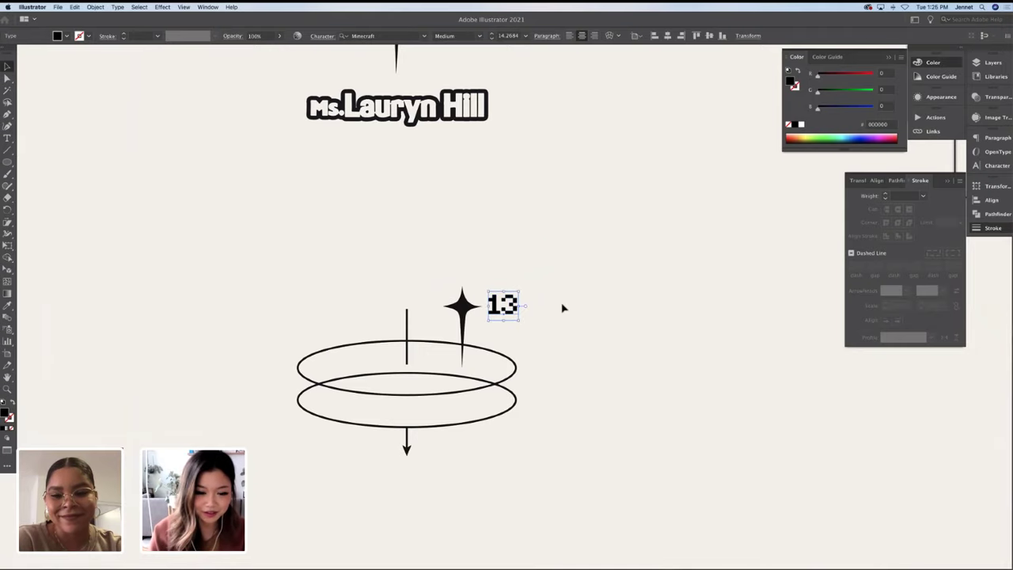
pyautogui.click(561, 306)
pyautogui.press('super+minus')
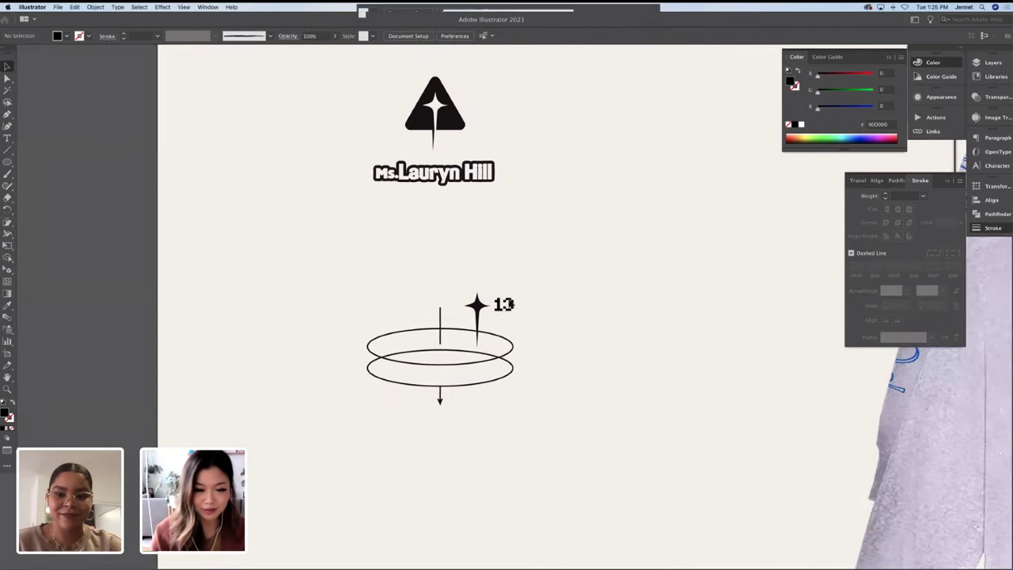
pyautogui.doubleClick(512, 305)
pyautogui.doubleClick(513, 306)
pyautogui.moveTo(515, 305); pyautogui.dragTo(543, 308)
pyautogui.click(543, 310)
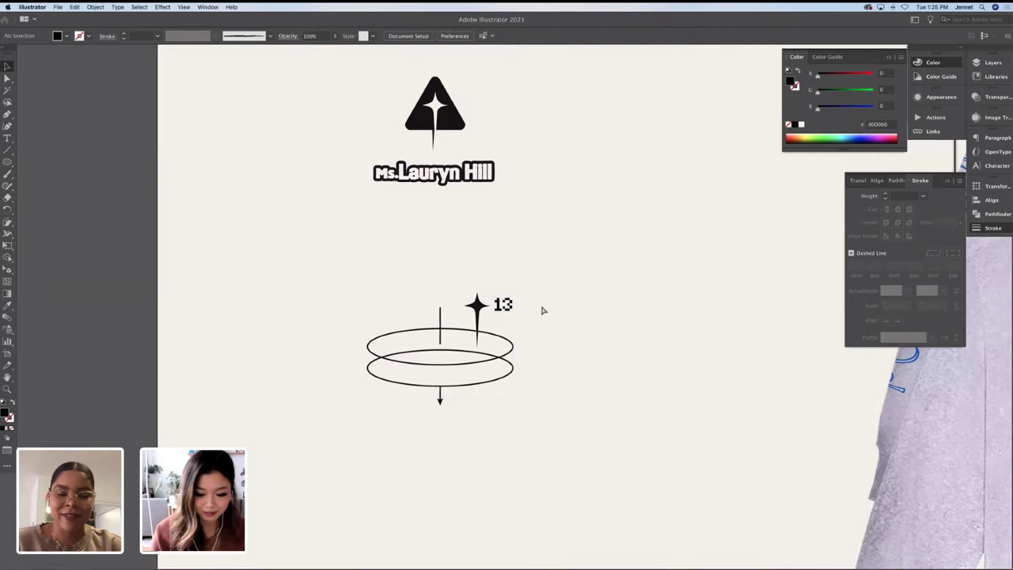
pyautogui.press('super+minus')
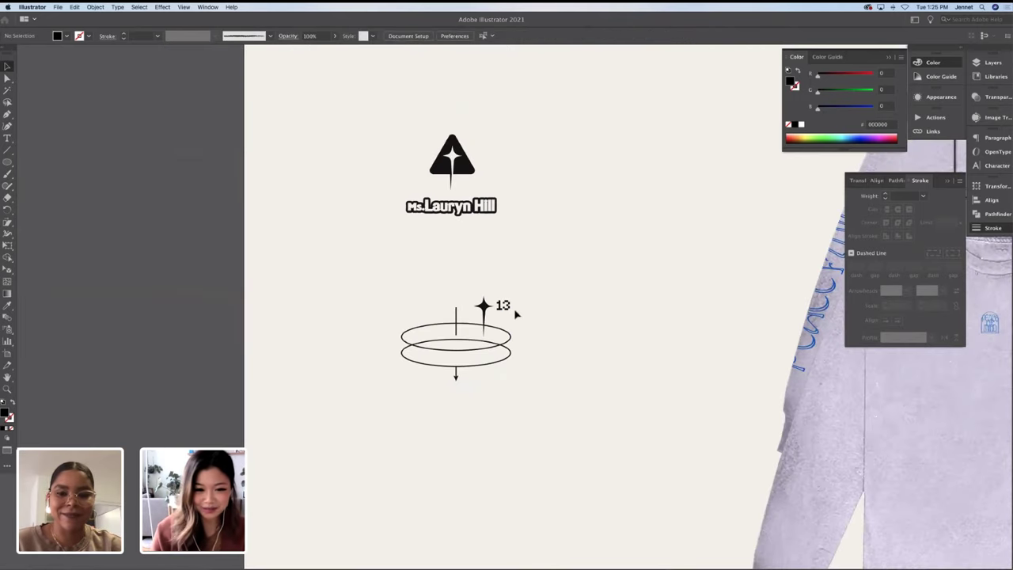
pyautogui.click(507, 308)
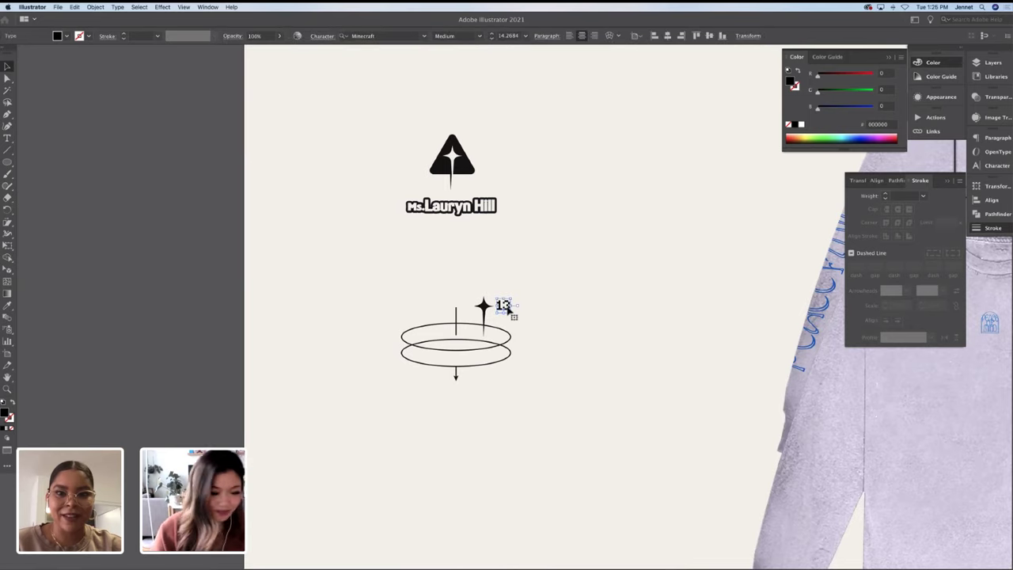
pyautogui.click(565, 314)
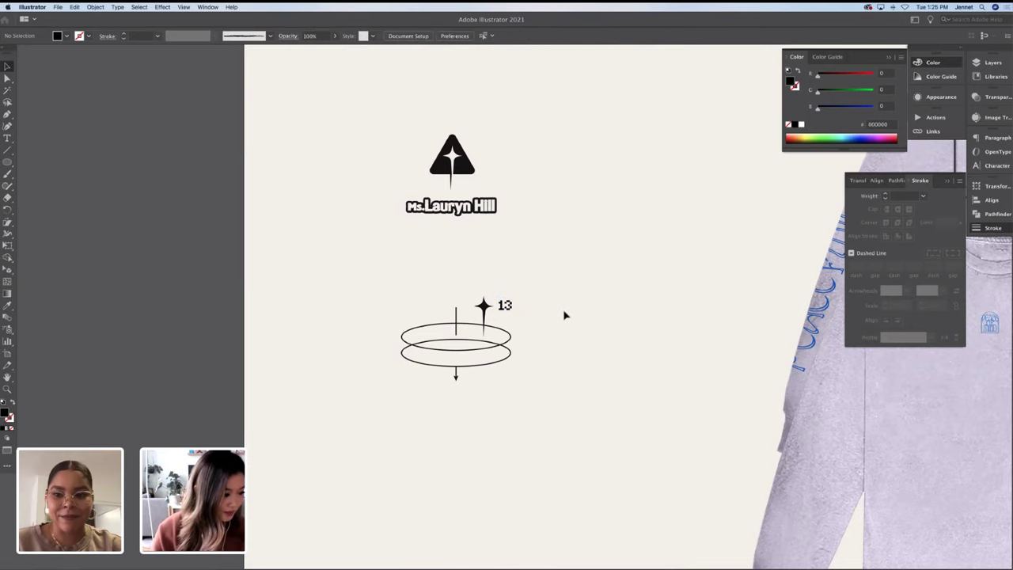
# Add a 'Side A' text label and move it up and left toward the rings
pyautogui.press('t')
pyautogui.click(538, 363)
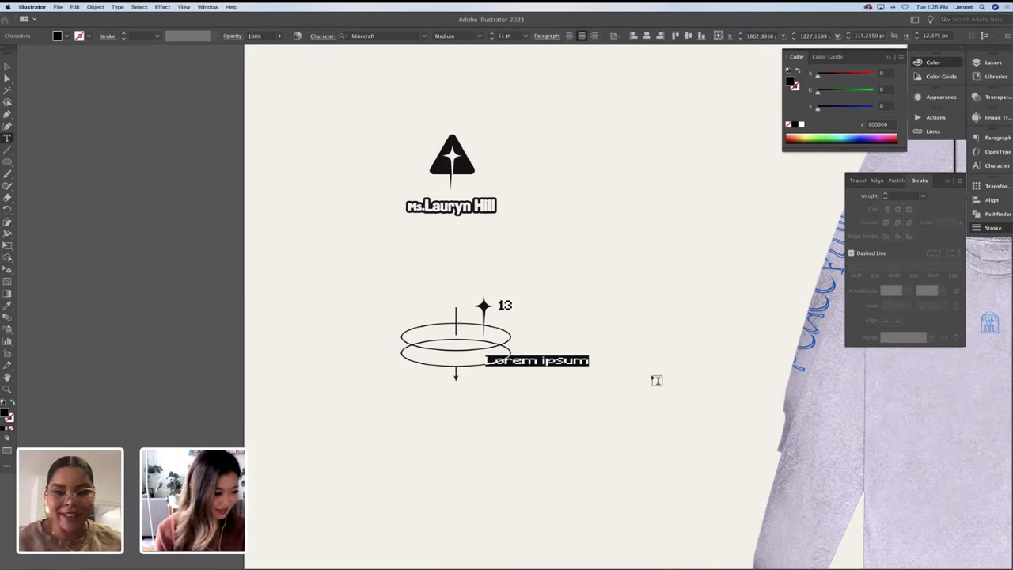
pyautogui.write('Side')
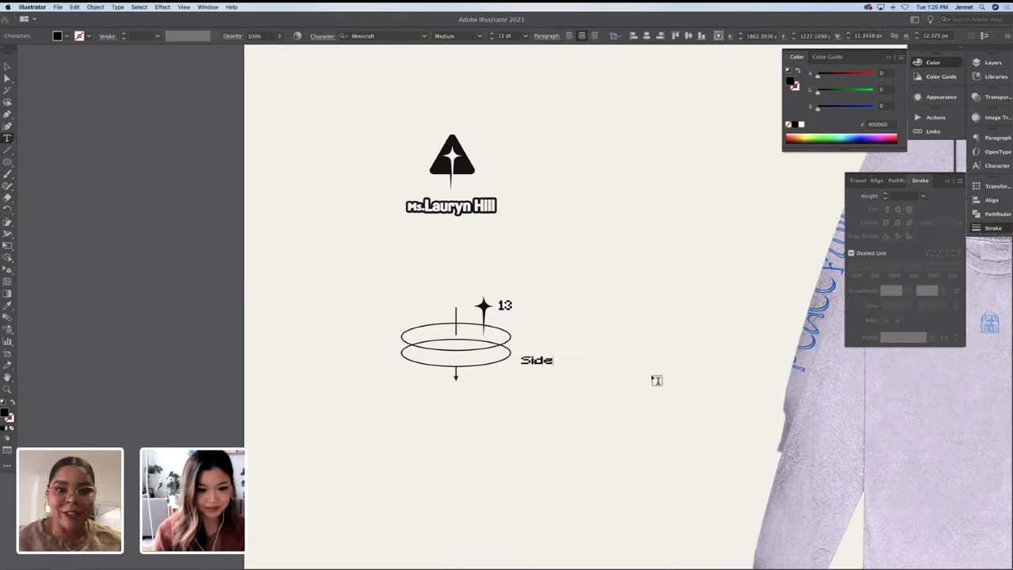
pyautogui.write(' A')
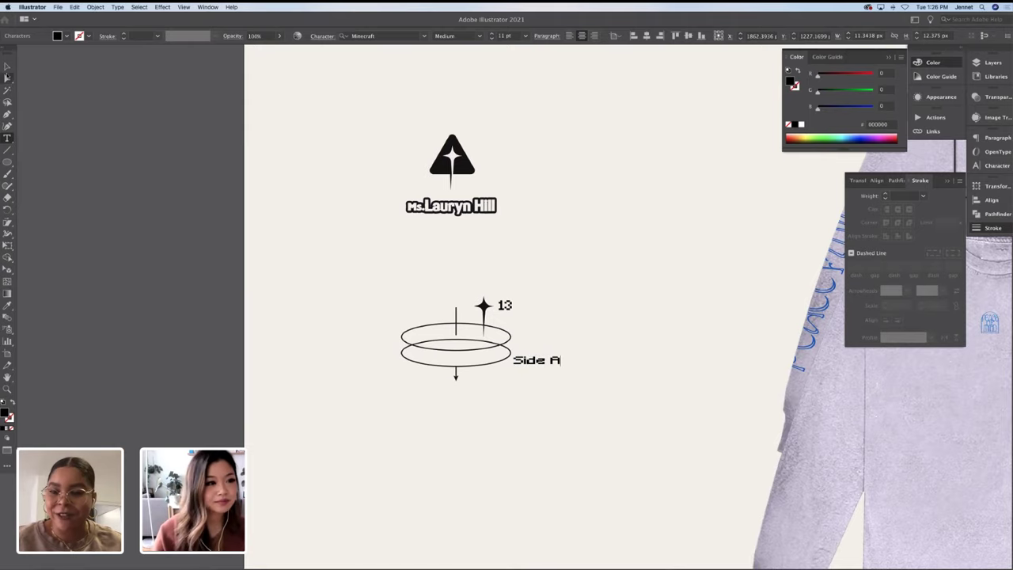
pyautogui.click(7, 66)
pyautogui.moveTo(537, 358); pyautogui.dragTo(374, 310)
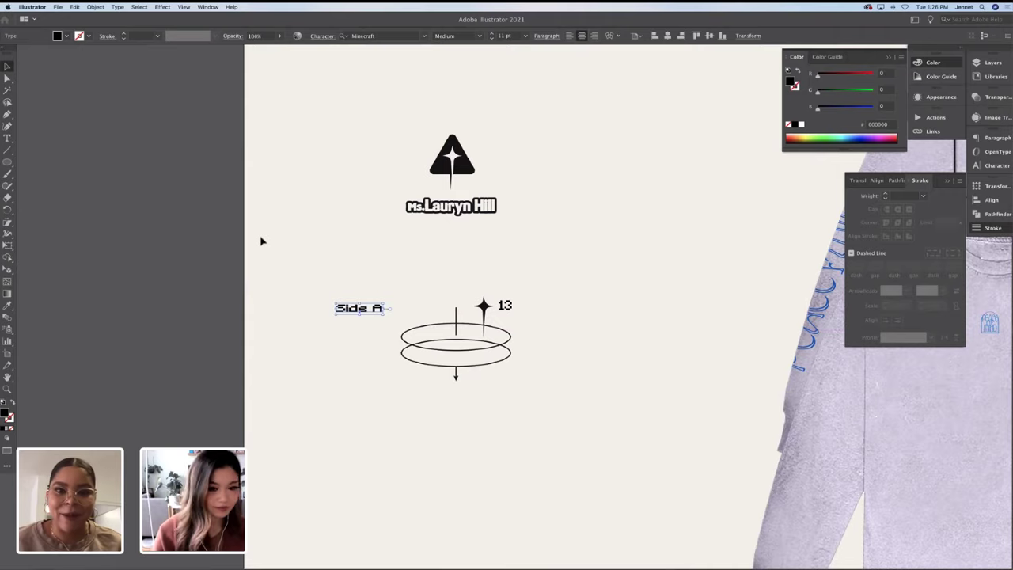
# Shear Side A, rotate it onto the top ring and shrink it to fit
pyautogui.click(8, 221)
pyautogui.press('super+equal')
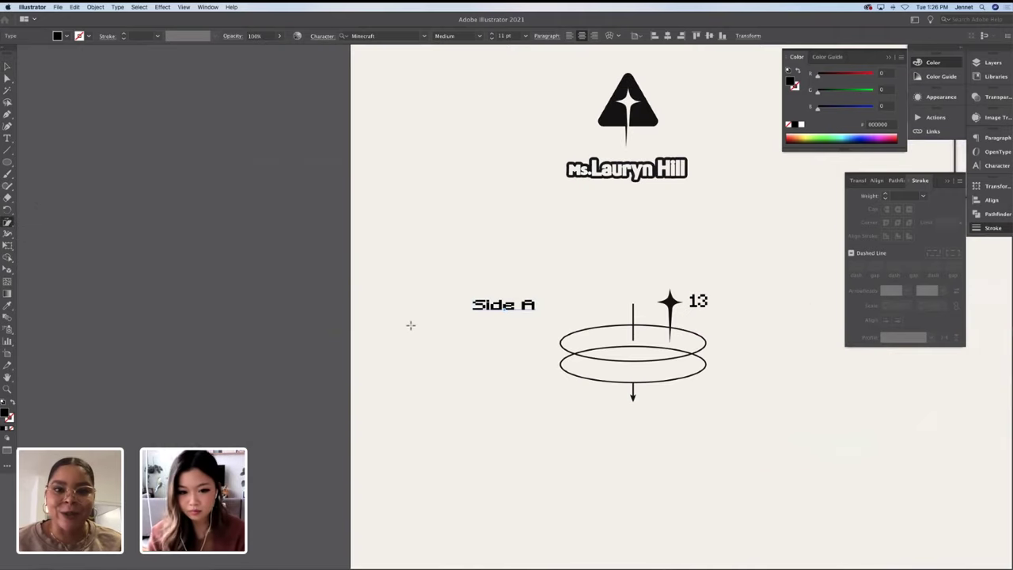
pyautogui.moveTo(530, 310); pyautogui.dragTo(537, 311)
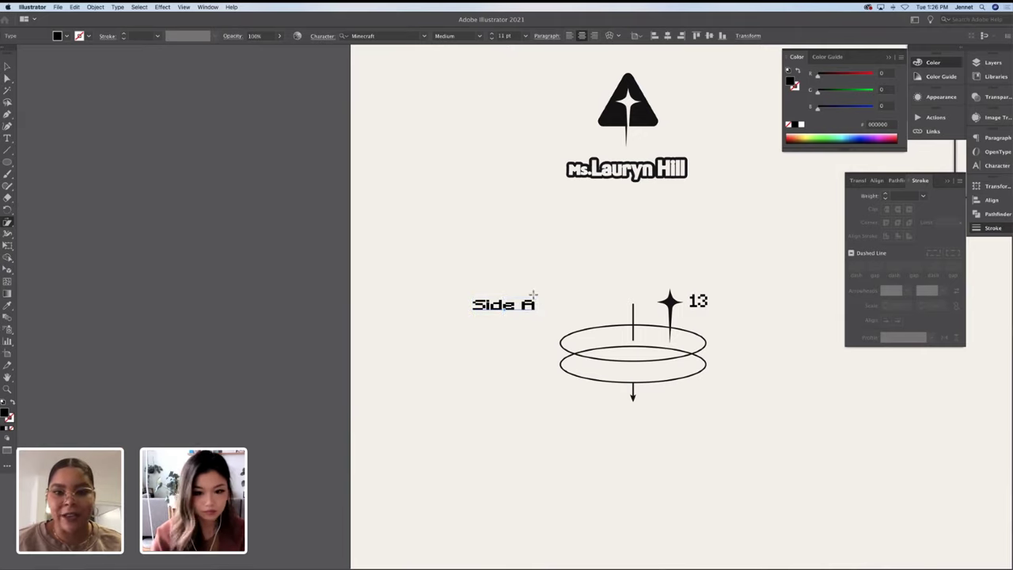
pyautogui.moveTo(521, 297); pyautogui.dragTo(536, 305)
pyautogui.press('v')
pyautogui.moveTo(538, 316); pyautogui.dragTo(628, 356)
pyautogui.click(593, 298)
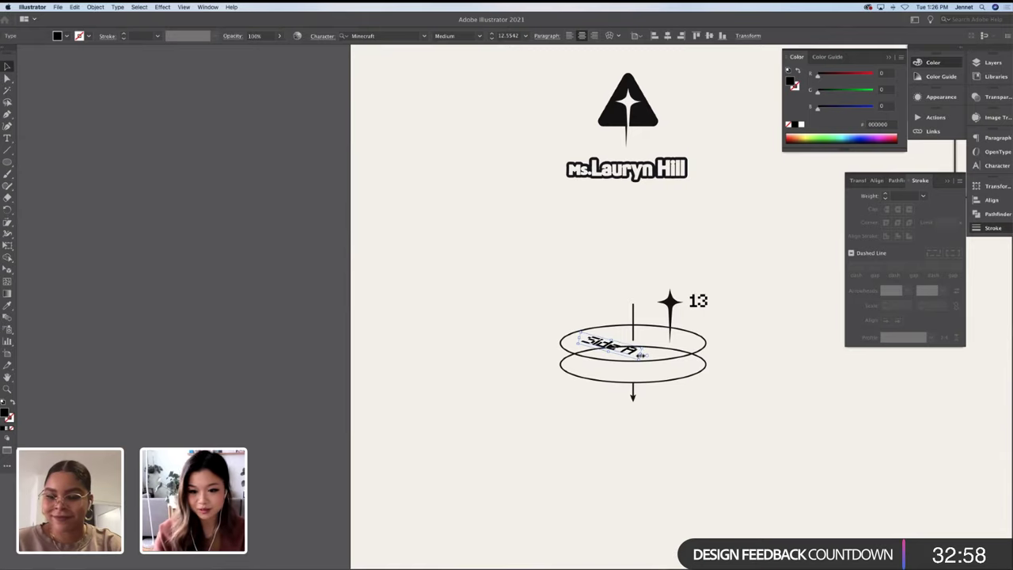
pyautogui.moveTo(640, 355)
pyautogui.mouseDown()
pyautogui.moveTo(651, 356)
pyautogui.moveTo(625, 349)
pyautogui.mouseUp()
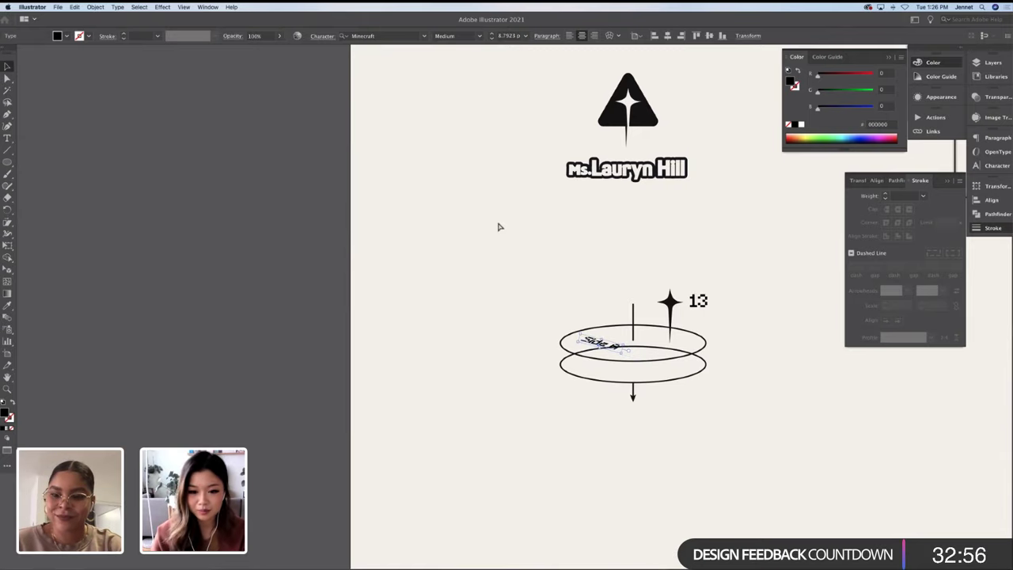
pyautogui.press('super+equal')
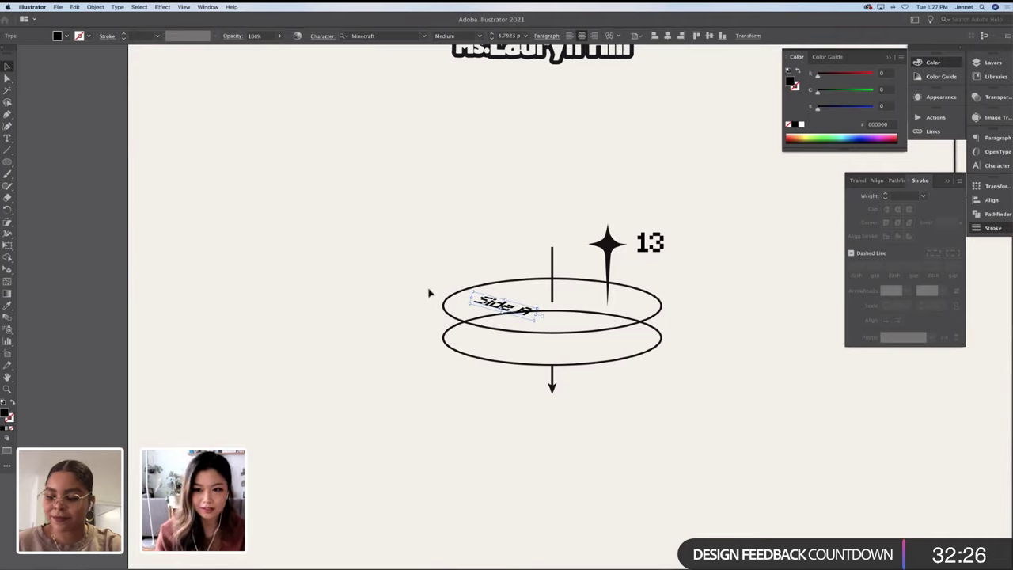
# Rotate the Side A letters along the ring with the Touch Type tool
pyautogui.click(322, 176)
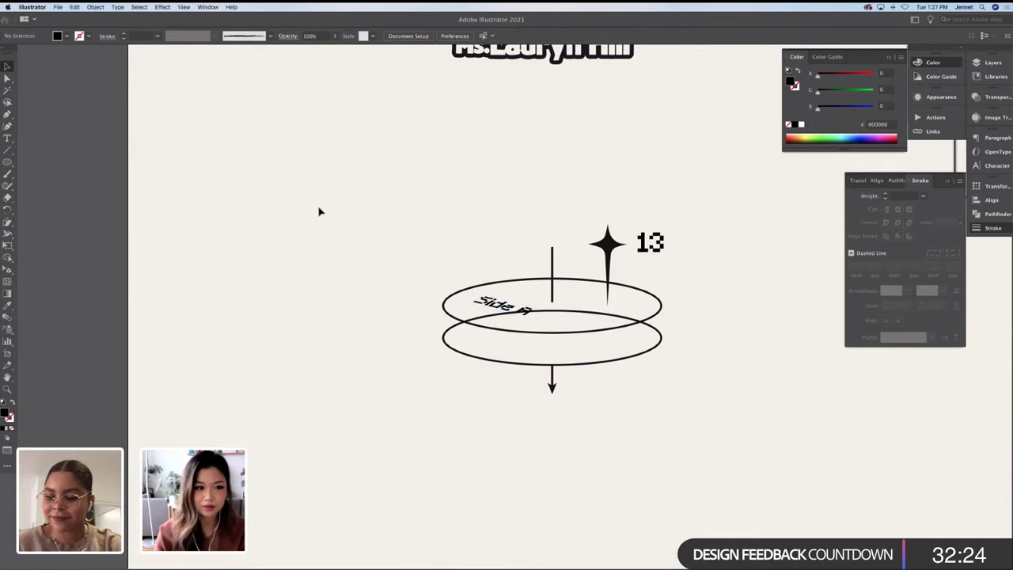
pyautogui.click(7, 223)
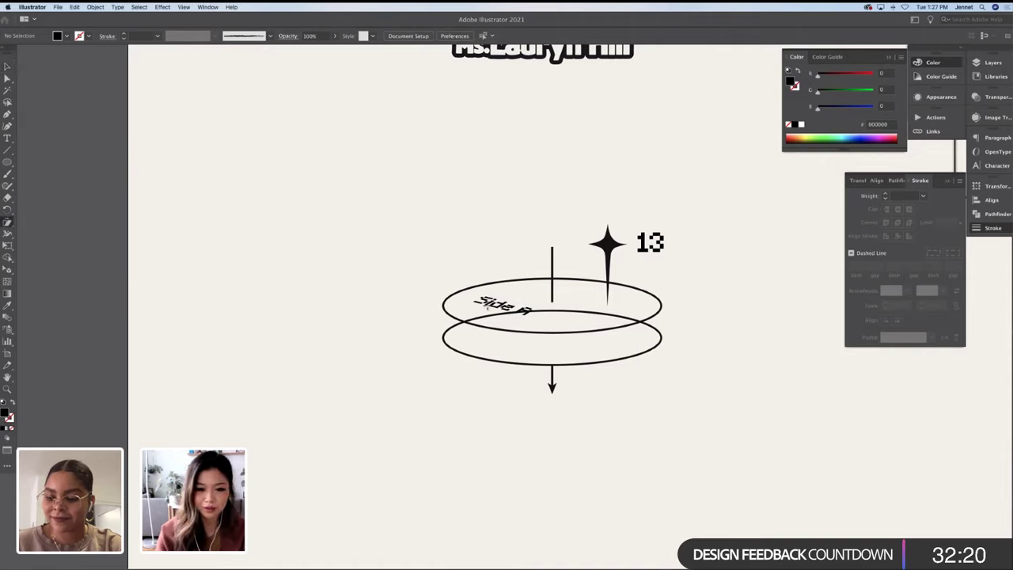
pyautogui.click(487, 308)
pyautogui.press('v')
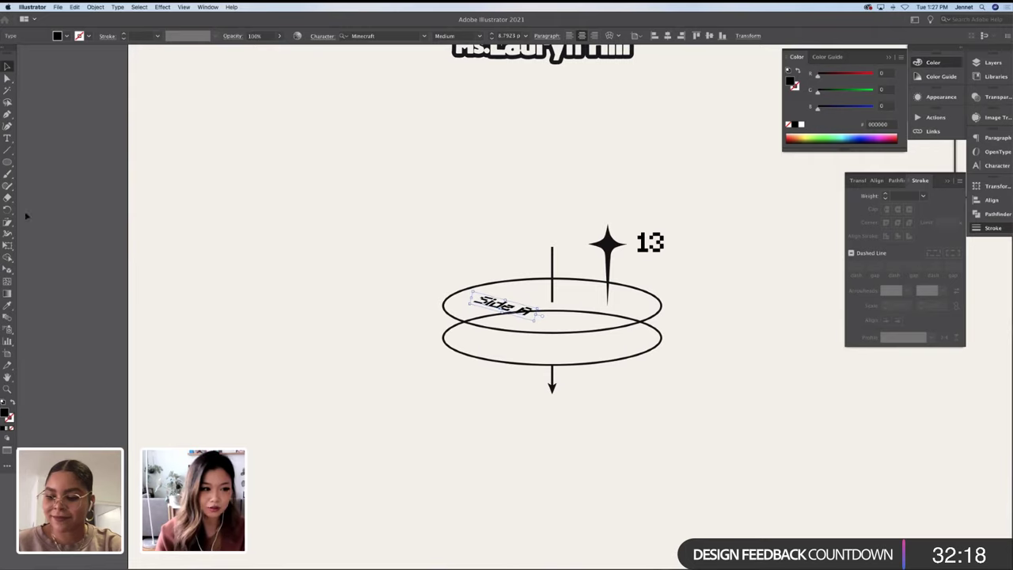
pyautogui.click(7, 222)
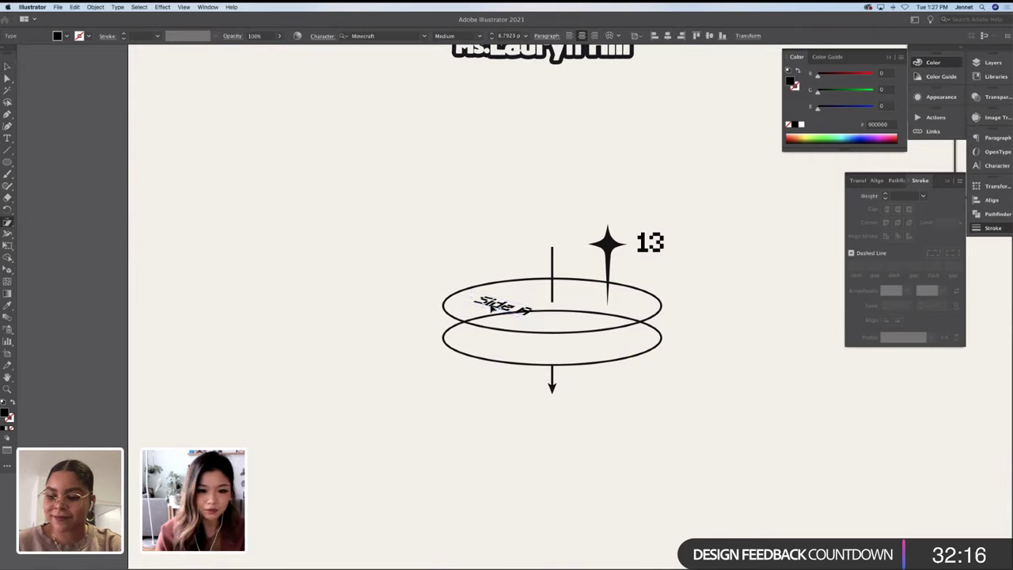
pyautogui.moveTo(491, 307); pyautogui.dragTo(491, 308)
pyautogui.press('v')
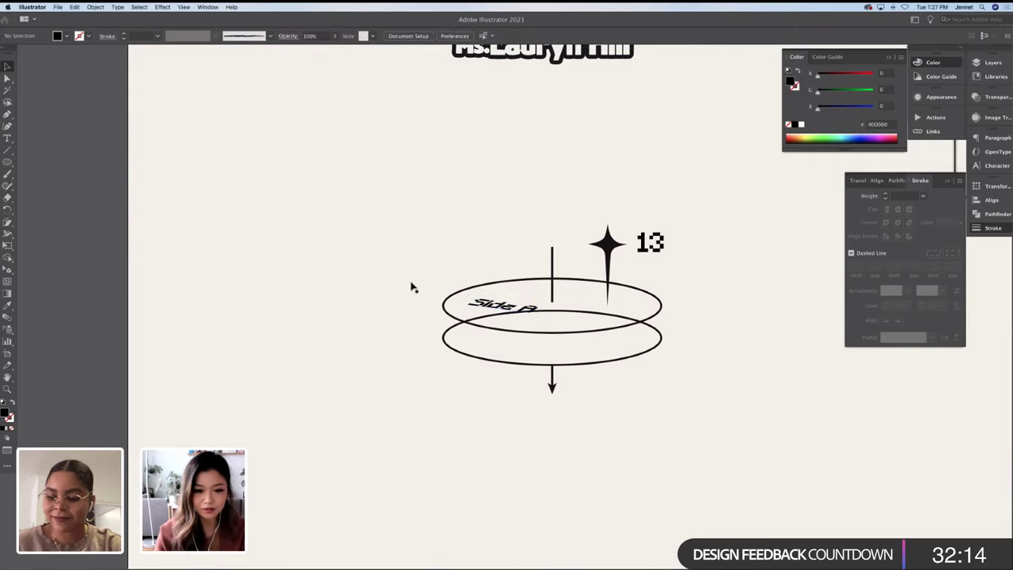
# Duplicate Side A down onto the lower ring and delete its letter A
pyautogui.click(520, 309)
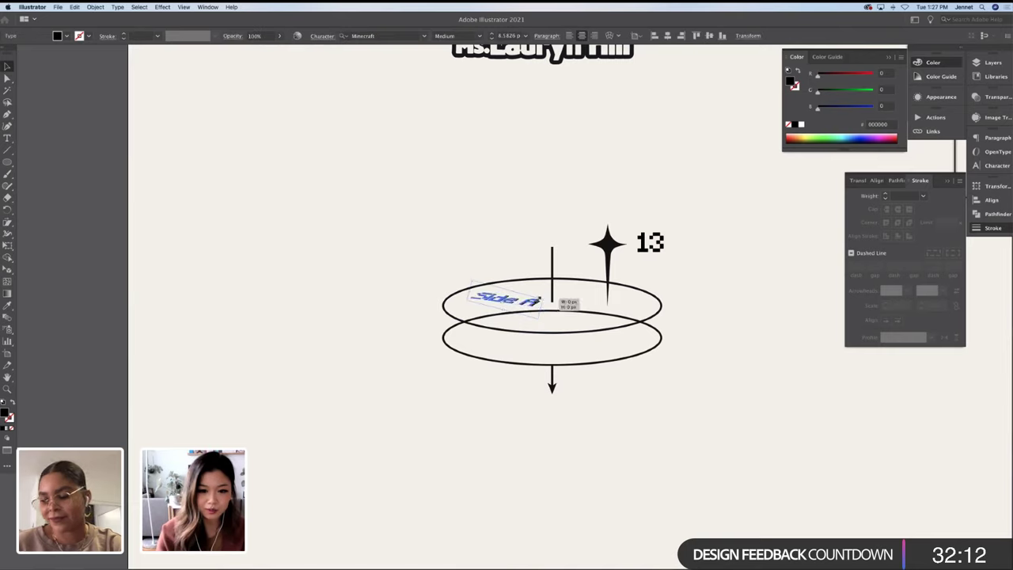
pyautogui.click(362, 281)
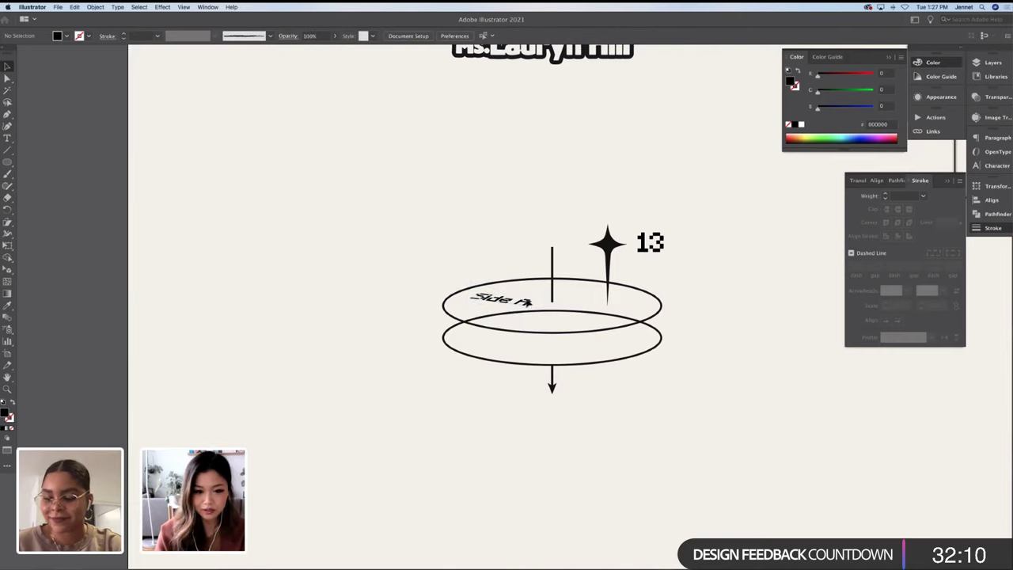
pyautogui.click(527, 302)
pyautogui.click(353, 297)
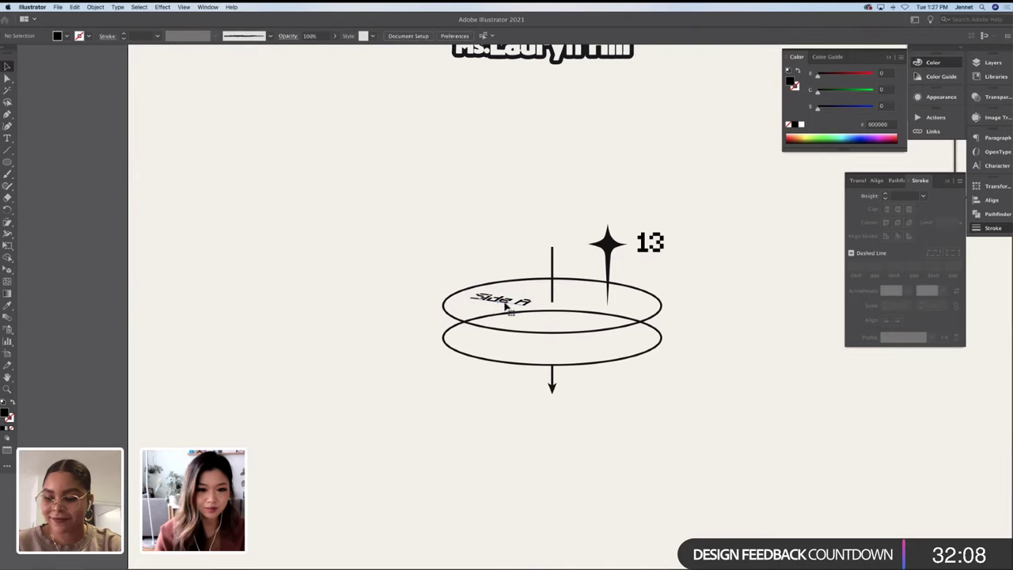
pyautogui.click(524, 309)
pyautogui.moveTo(528, 305); pyautogui.dragTo(522, 346)
pyautogui.click(384, 308)
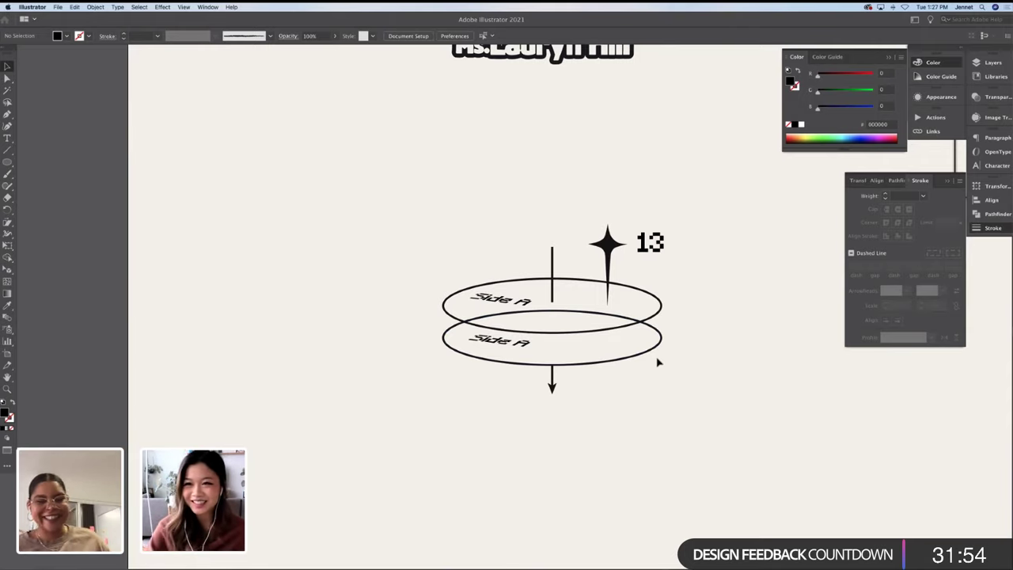
pyautogui.click(522, 346)
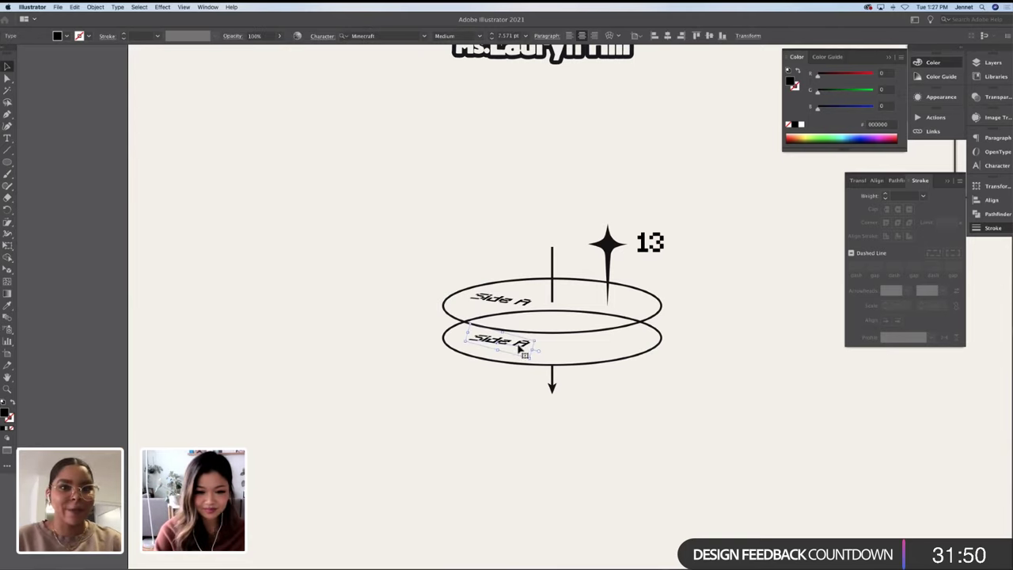
pyautogui.doubleClick(525, 346)
pyautogui.press('BackSpace')
# Finish retyping the lower label as 'Side B'
pyautogui.write('B')
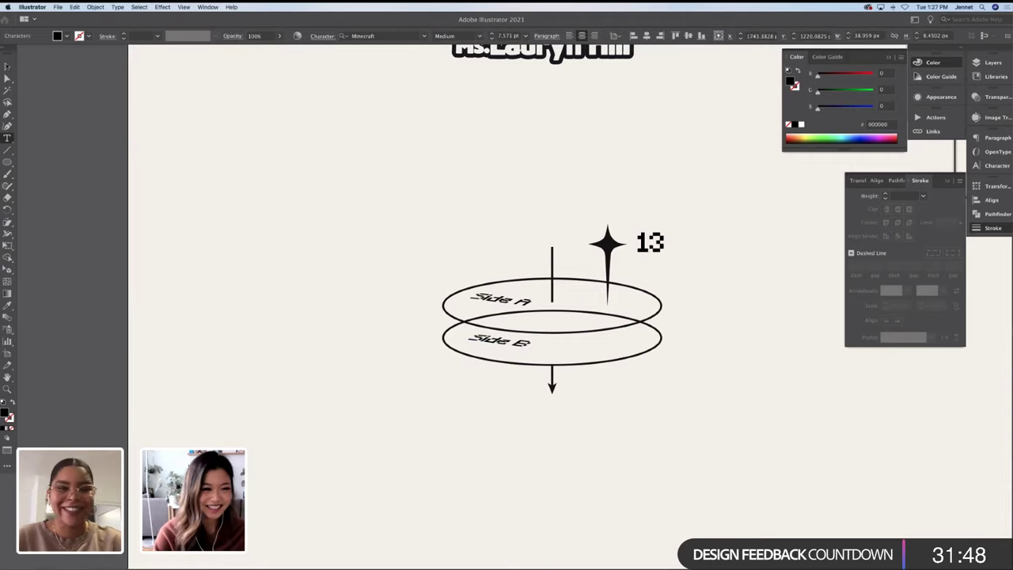
pyautogui.press('Escape')
pyautogui.click(372, 233)
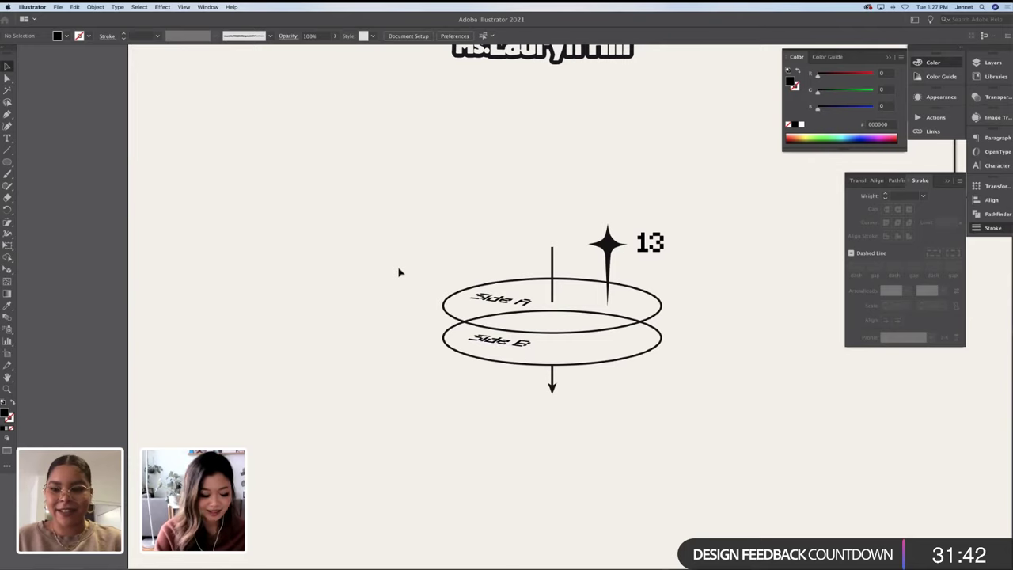
pyautogui.press('a')
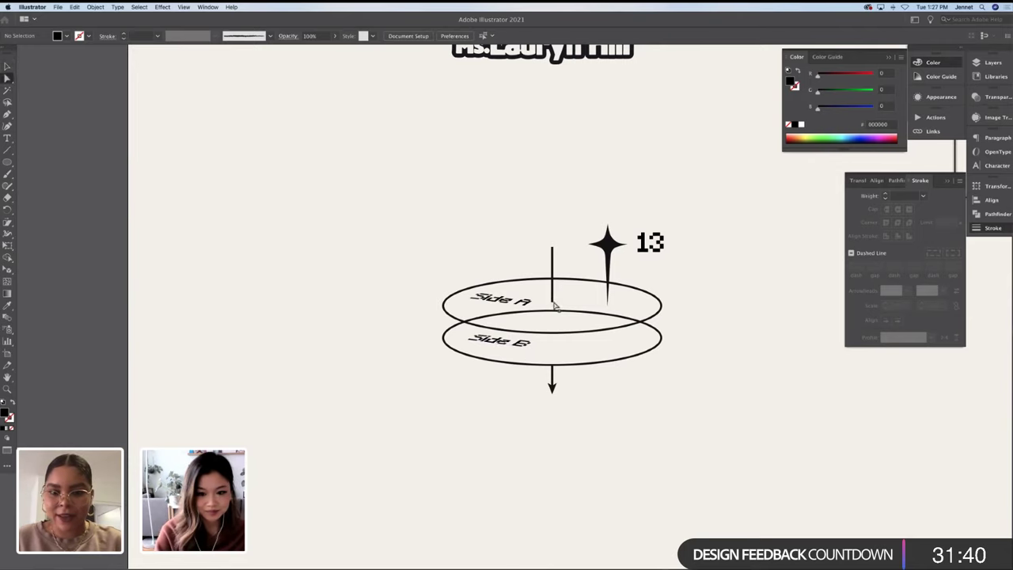
pyautogui.click(552, 279)
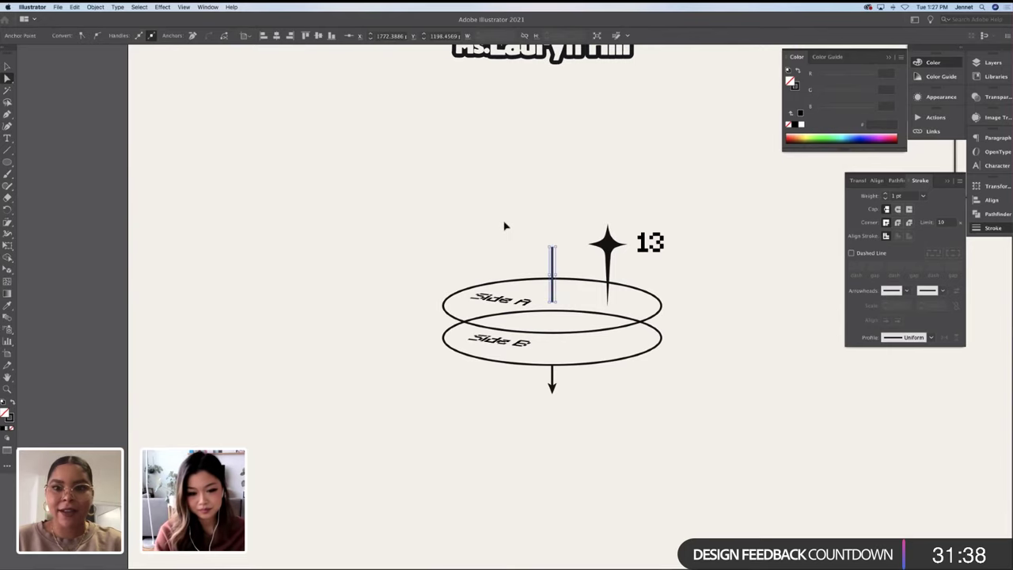
pyautogui.press('super+minus')
pyautogui.press('v')
# Give both Side A and Side B labels a black 0.25 pt stroke
pyautogui.click(478, 331)
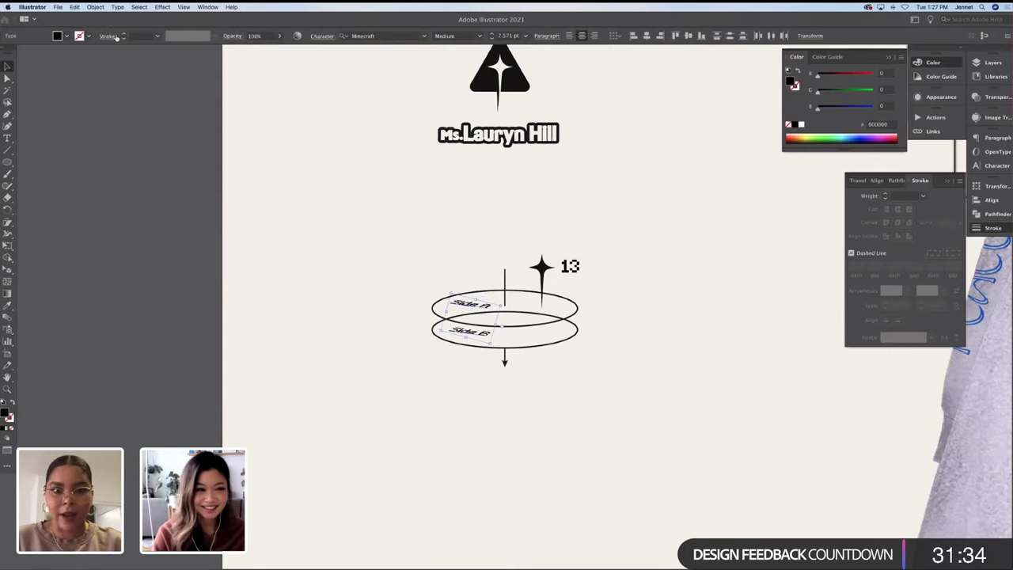
pyautogui.click(88, 36)
pyautogui.click(24, 53)
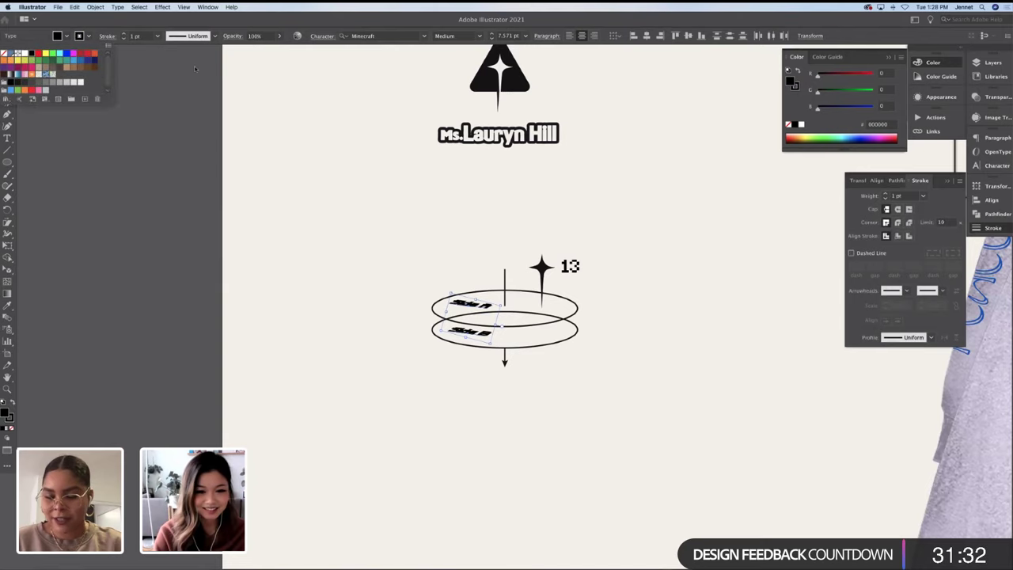
pyautogui.click(195, 69)
pyautogui.click(124, 39)
pyautogui.click(125, 39)
pyautogui.click(124, 39)
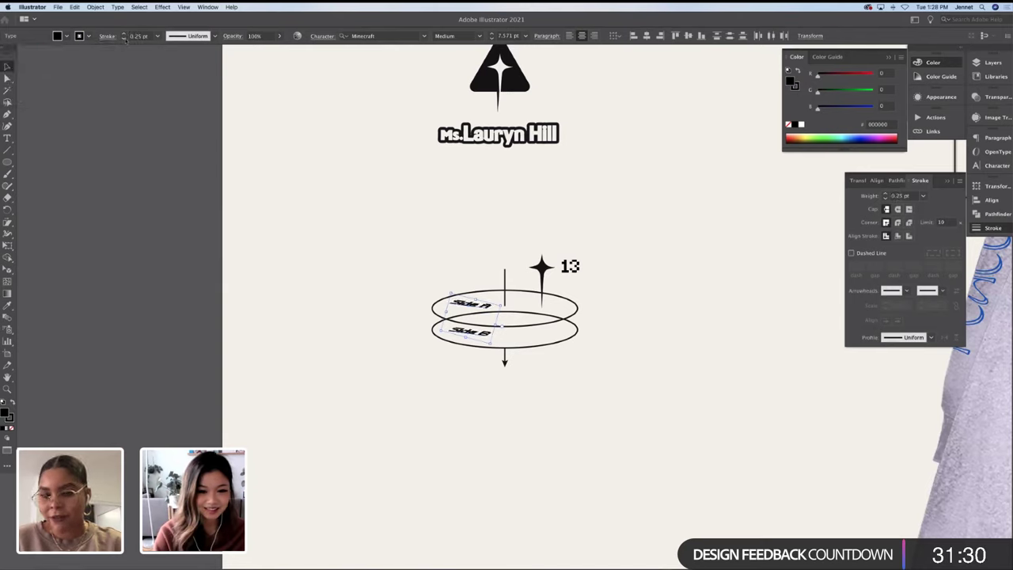
pyautogui.click(273, 181)
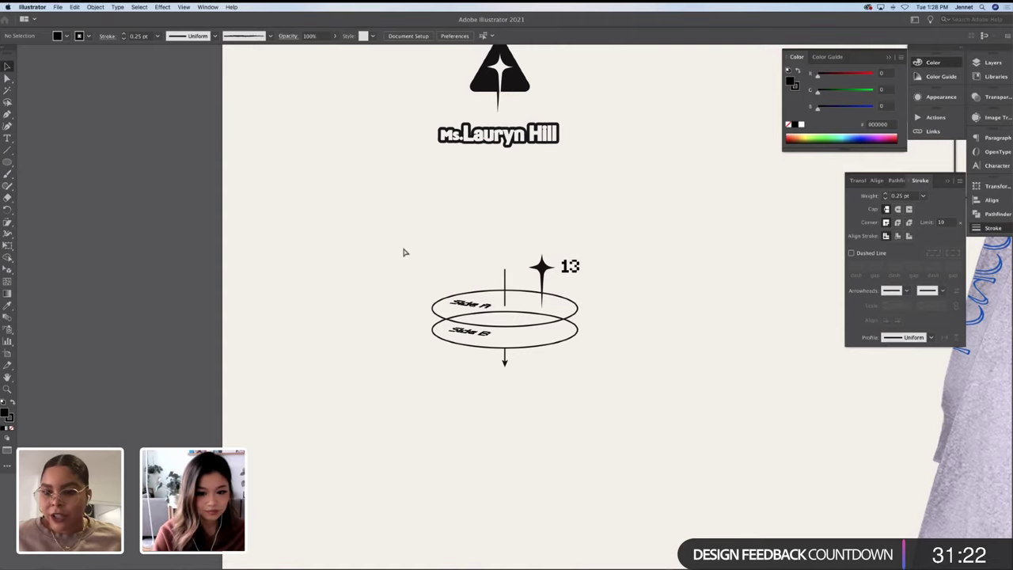
# Screenshot the rings artwork, paste it, and image-trace it ignoring white into vector paths
pyautogui.press('super+equal')
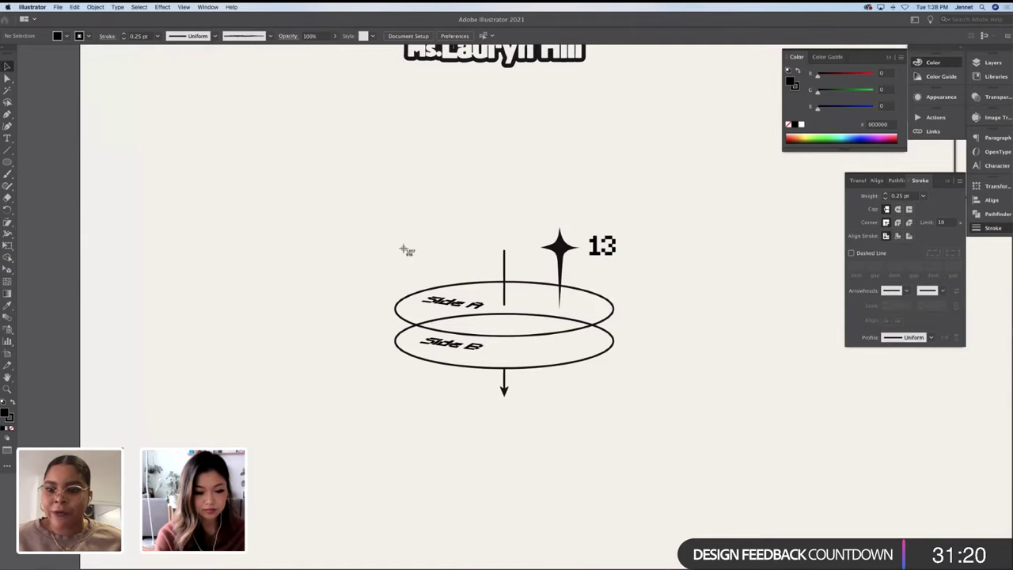
pyautogui.moveTo(373, 200); pyautogui.dragTo(662, 416)
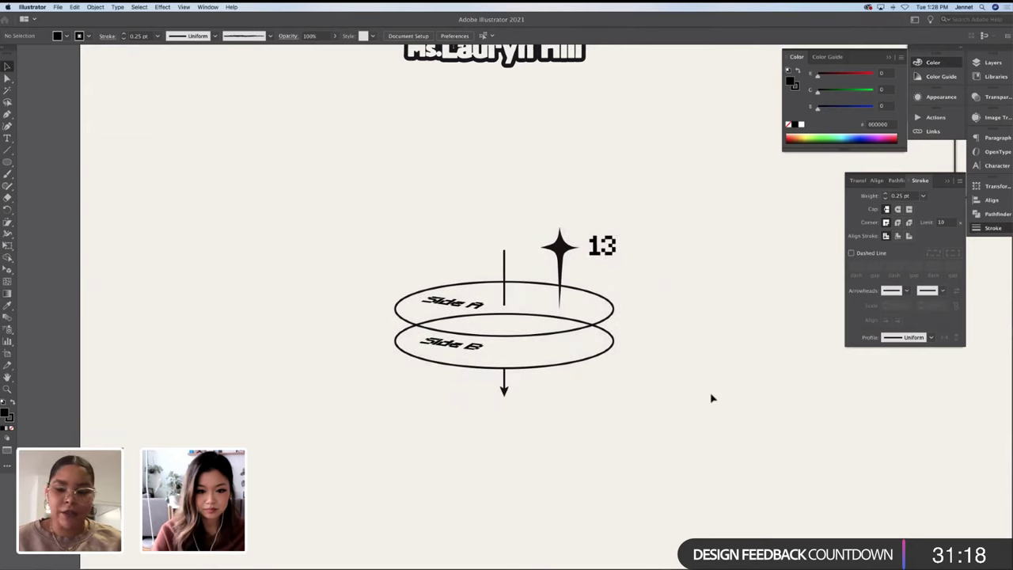
pyautogui.scroll(-3, 525, 431)
pyautogui.press('super+v')
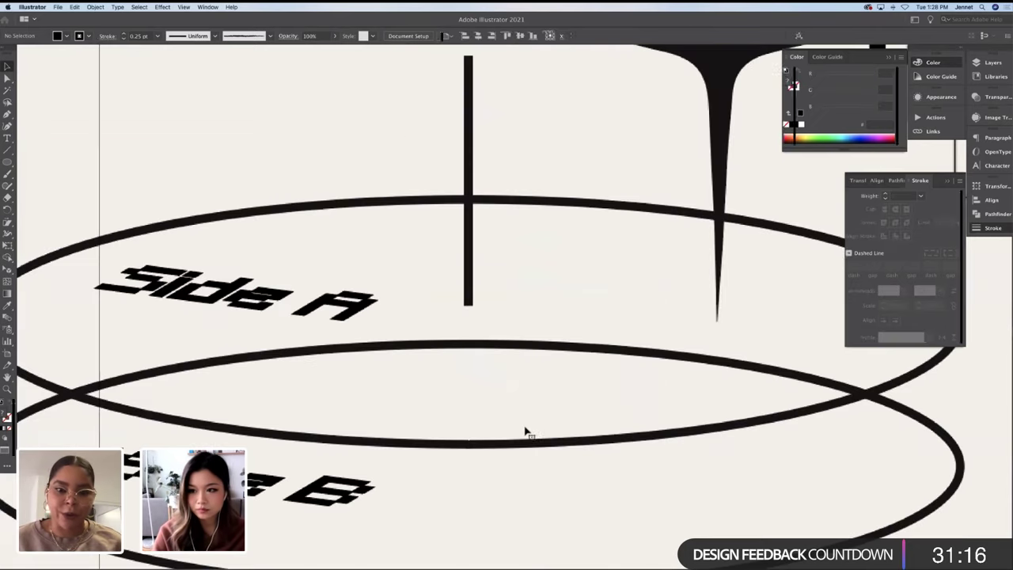
pyautogui.press('super+minus')
pyautogui.press('super+minus')
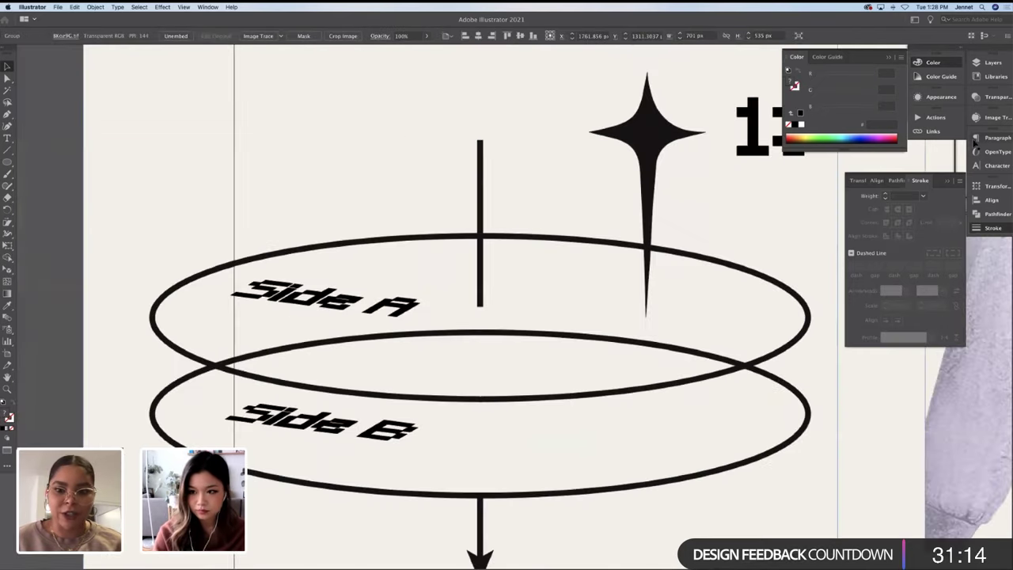
pyautogui.click(989, 117)
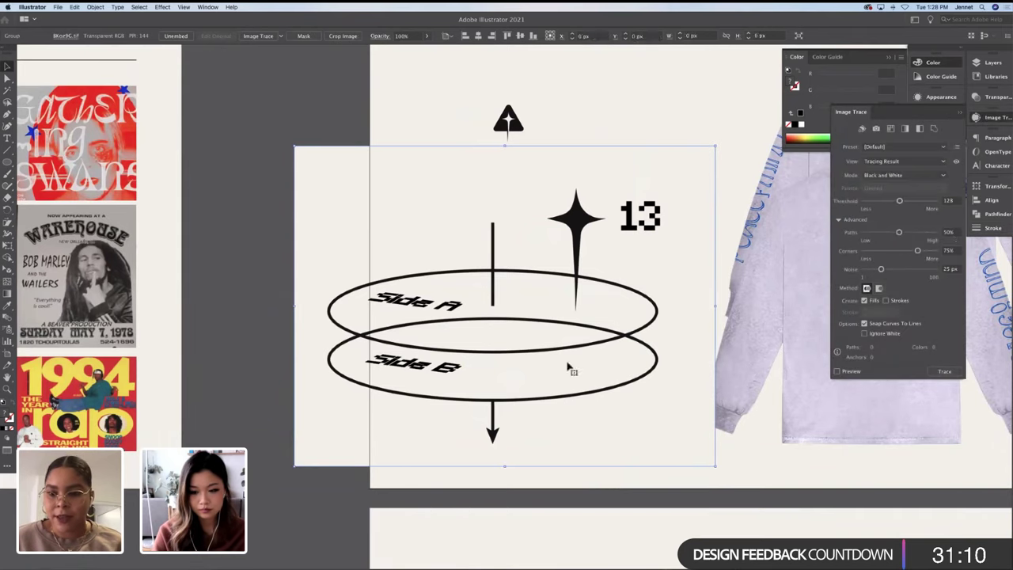
pyautogui.click(888, 334)
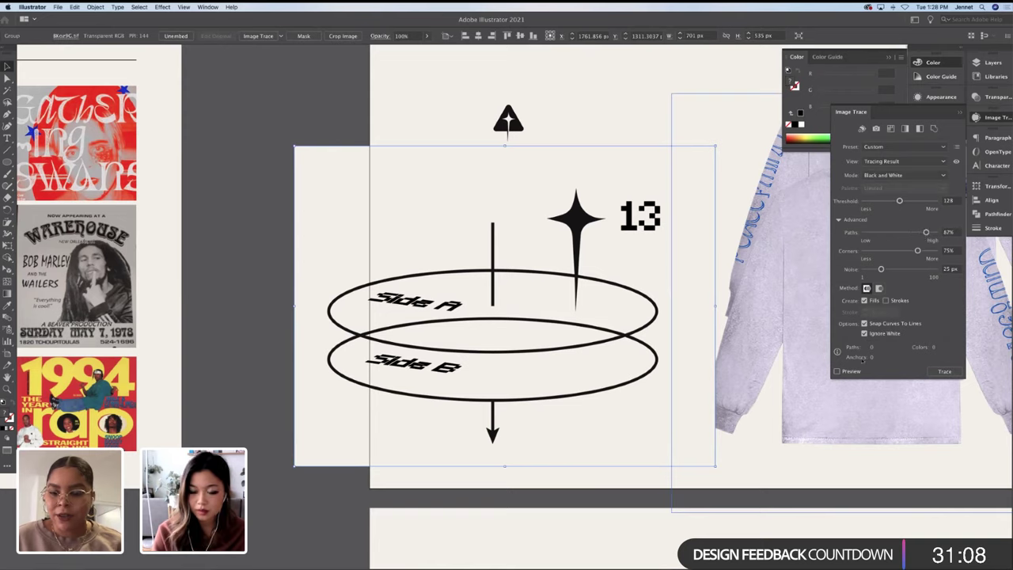
pyautogui.click(849, 372)
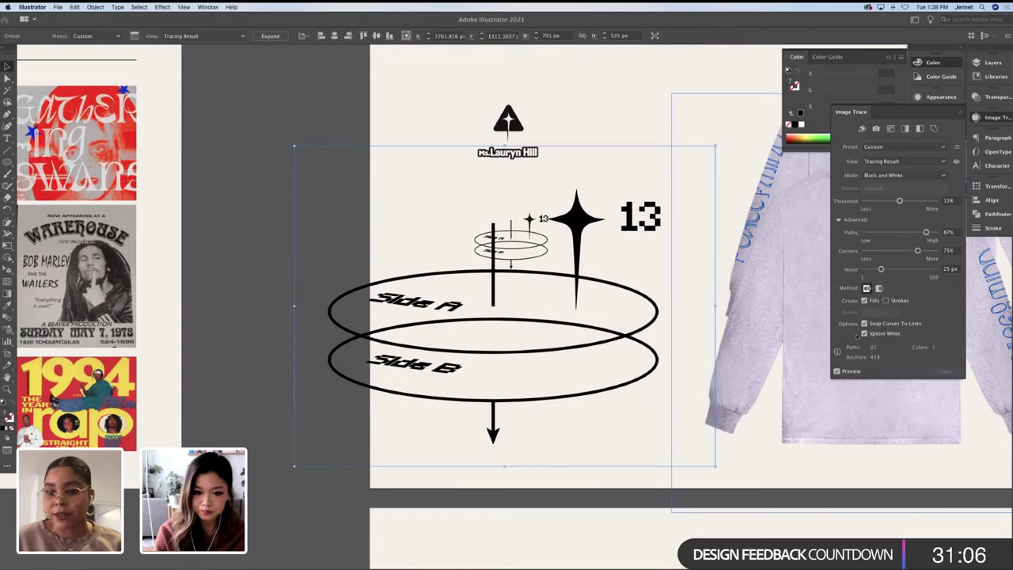
pyautogui.click(265, 35)
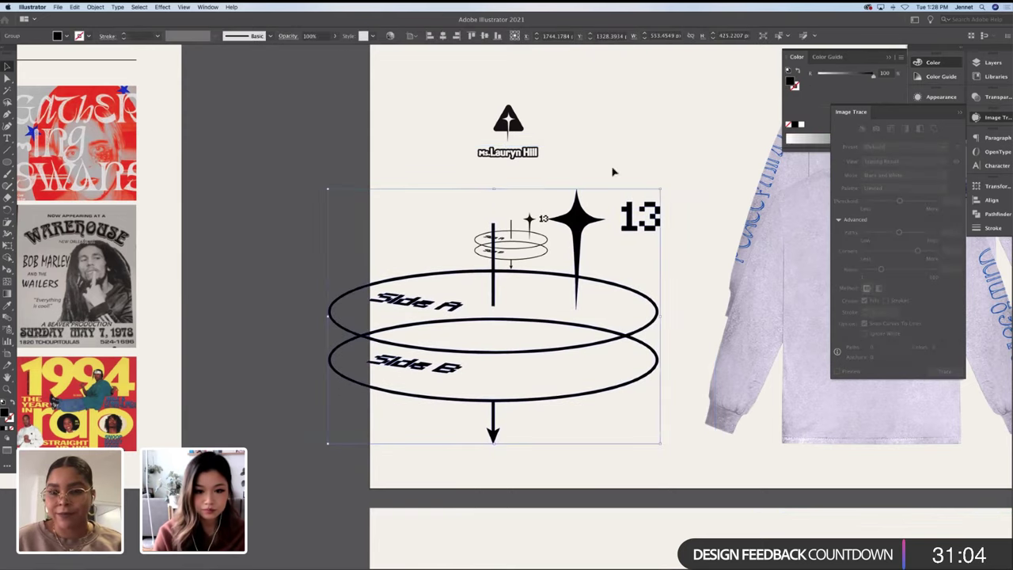
# Enlarge the traced copy and position it just below the original ring graphic
pyautogui.moveTo(495, 191)
pyautogui.mouseDown()
pyautogui.moveTo(495, 349)
pyautogui.moveTo(557, 313)
pyautogui.mouseUp()
pyautogui.moveTo(586, 386); pyautogui.dragTo(566, 377)
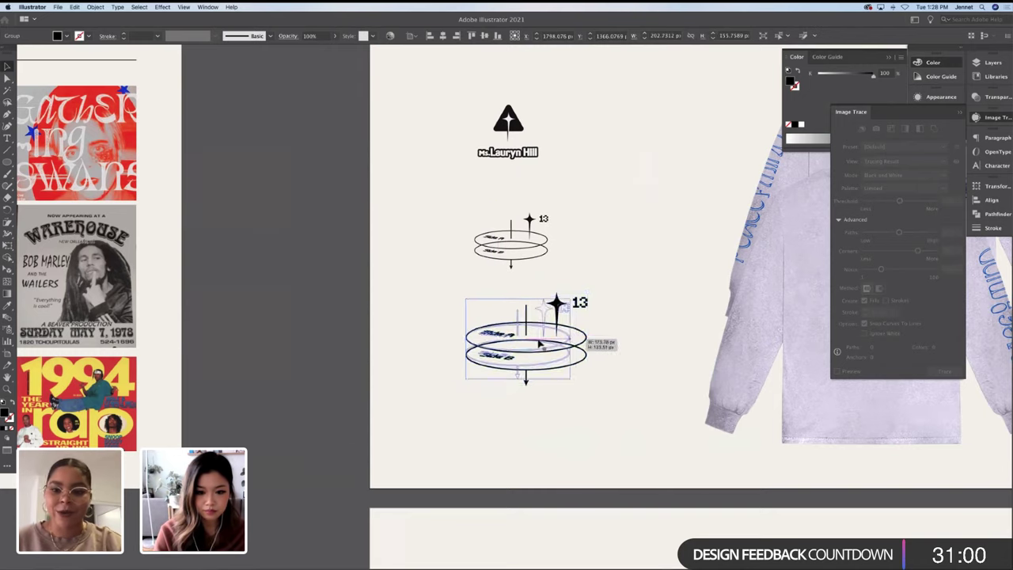
pyautogui.moveTo(542, 323); pyautogui.dragTo(537, 298)
pyautogui.click(577, 307)
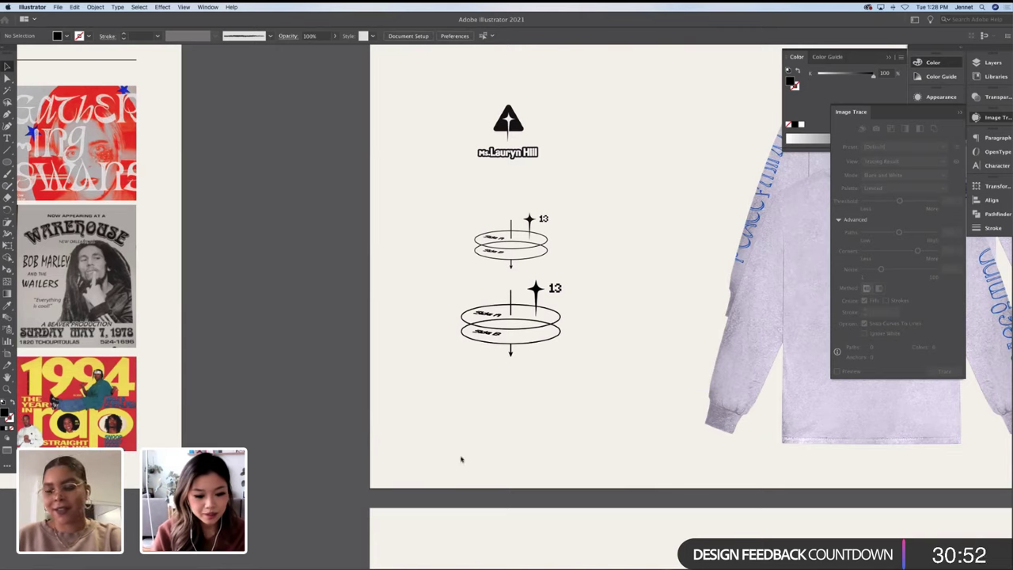
pyautogui.moveTo(562, 564)
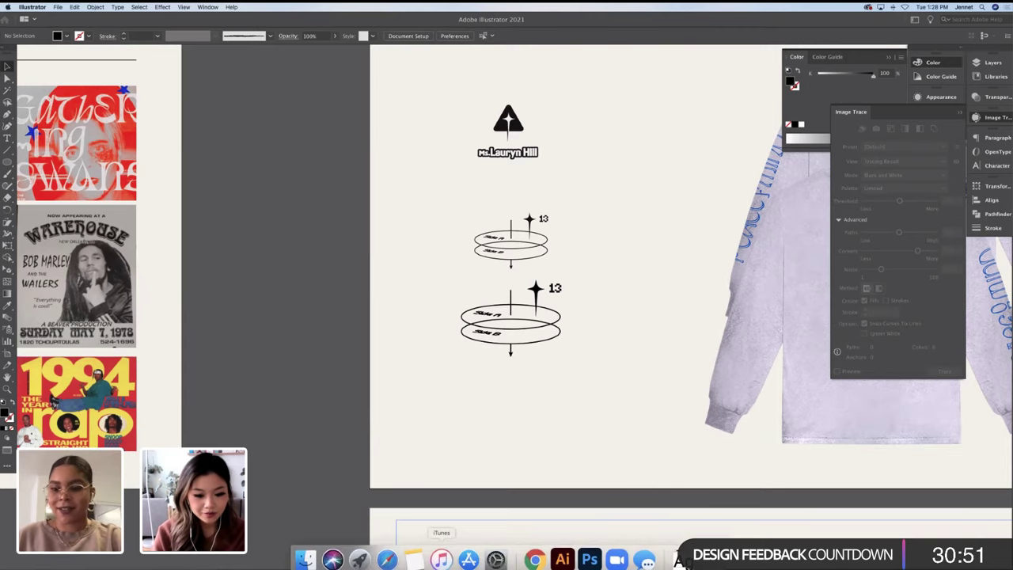
pyautogui.click(305, 559)
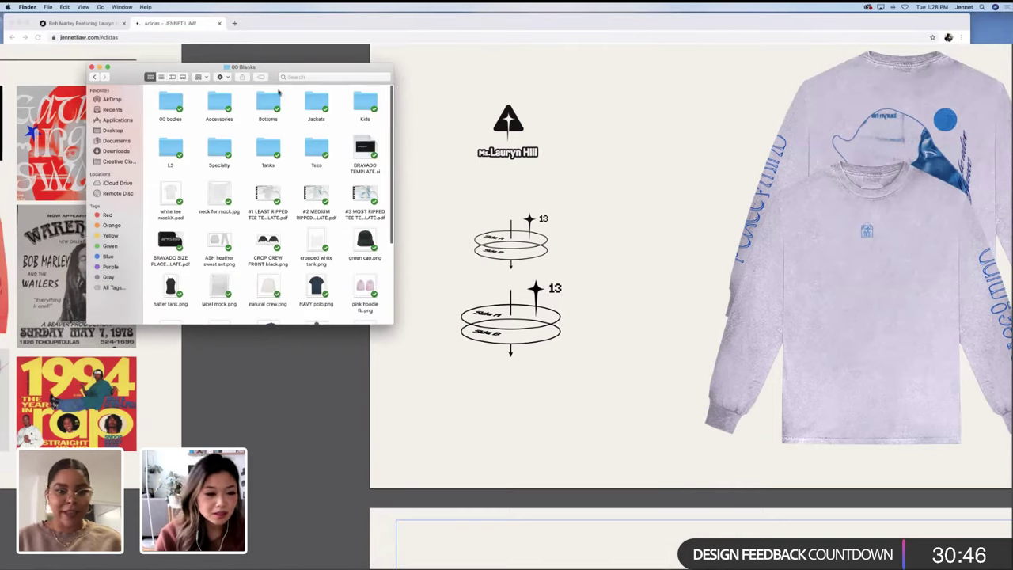
# Browse the 00 bodies, Jackets and Tees folders in 00 Blanks, then close the window
pyautogui.moveTo(283, 69); pyautogui.dragTo(284, 66)
pyautogui.moveTo(393, 319); pyautogui.dragTo(489, 350)
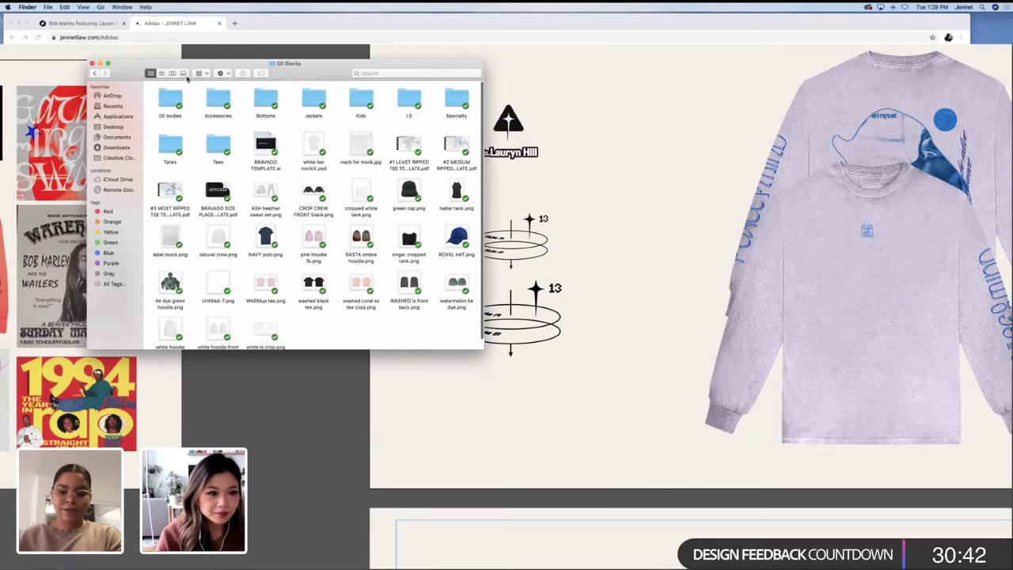
pyautogui.doubleClick(179, 104)
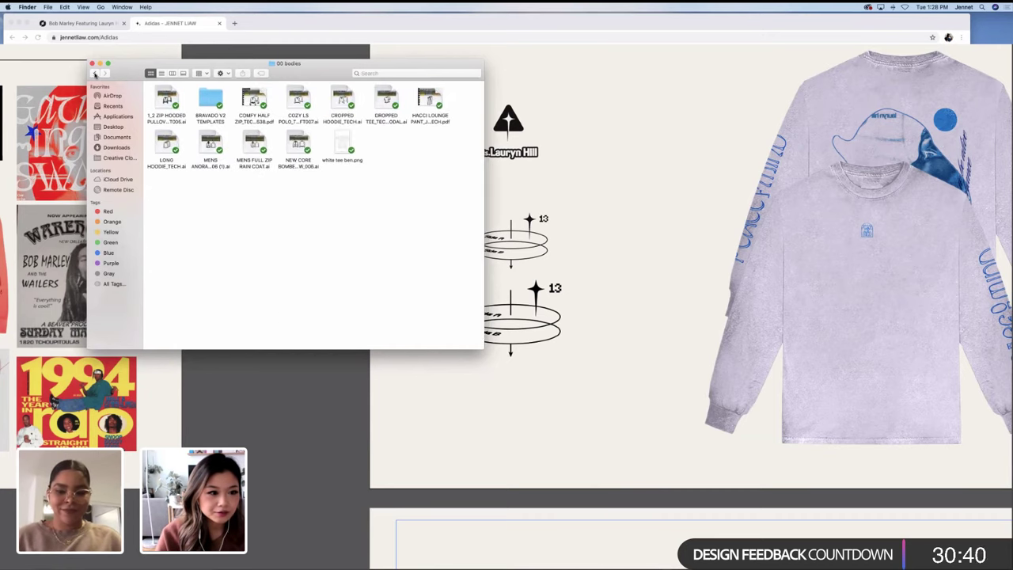
pyautogui.click(95, 73)
pyautogui.doubleClick(314, 101)
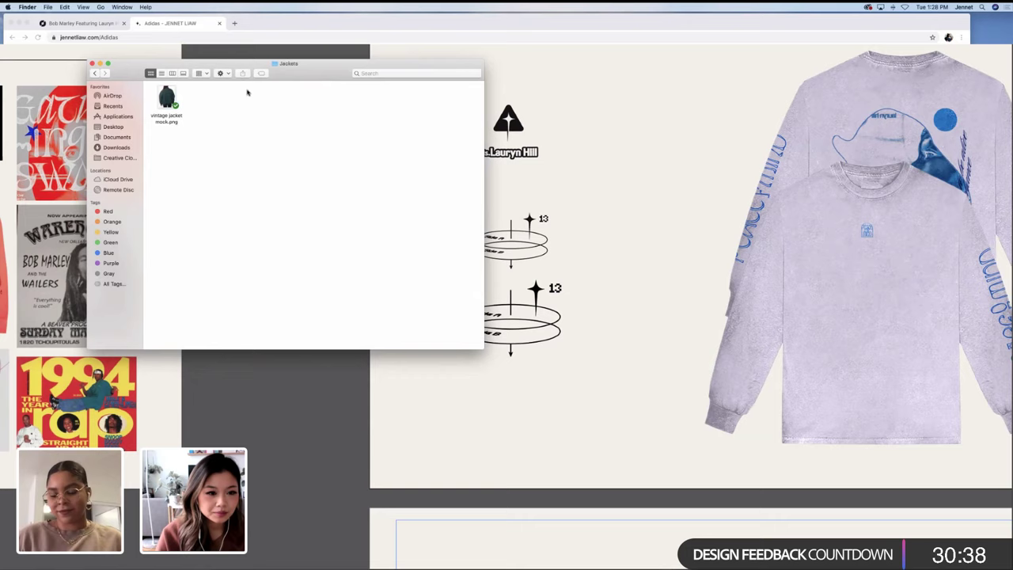
pyautogui.click(95, 74)
pyautogui.click(219, 149)
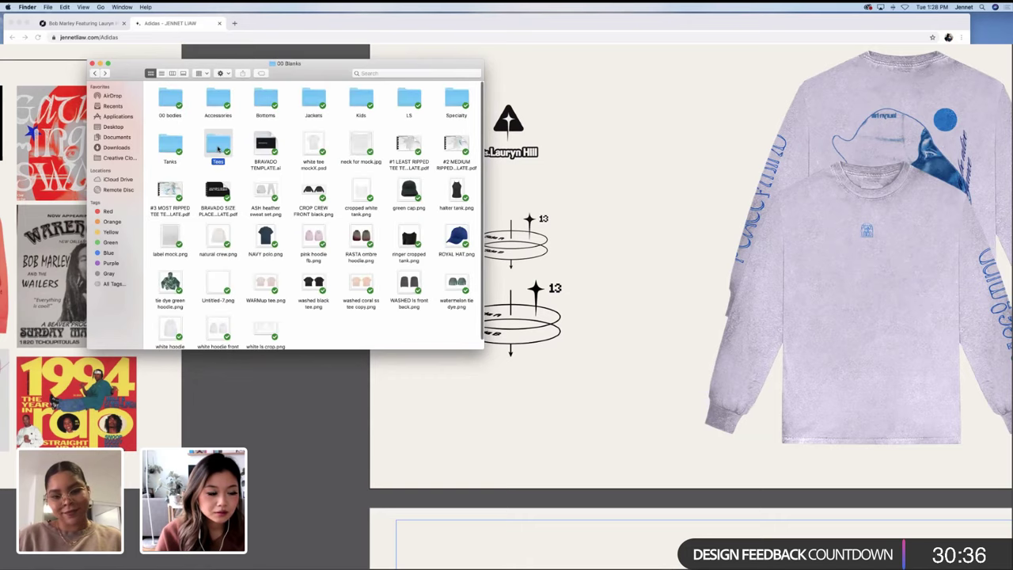
pyautogui.doubleClick(219, 149)
pyautogui.scroll(-5, 278, 145)
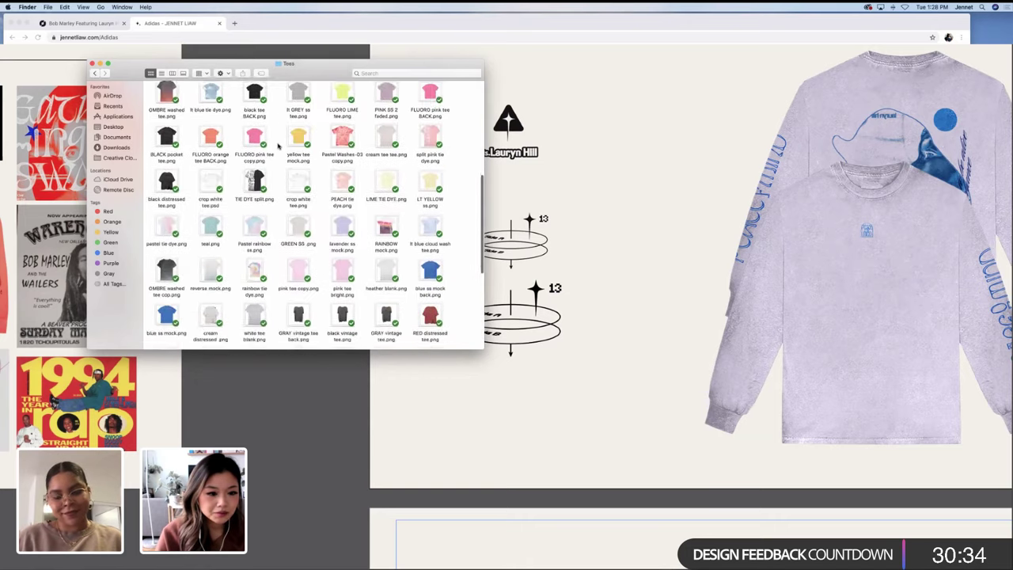
pyautogui.scroll(8, 270, 144)
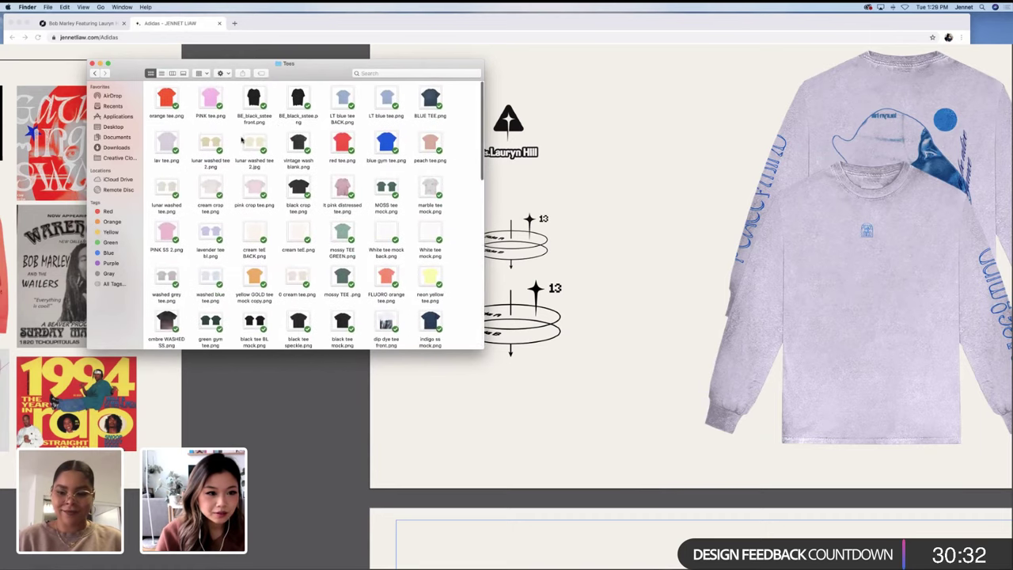
pyautogui.click(94, 73)
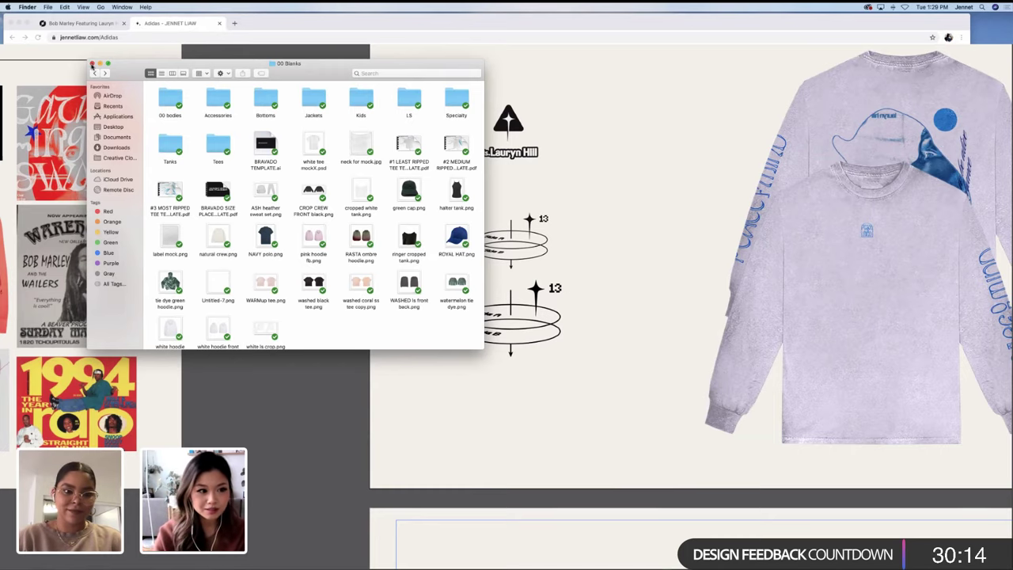
pyautogui.click(92, 64)
pyautogui.click(367, 255)
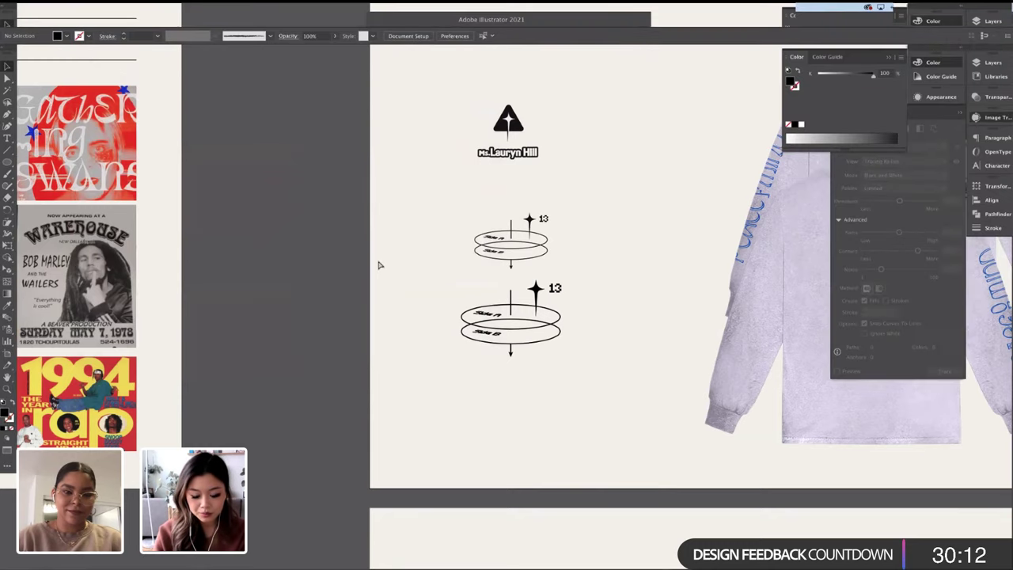
# Look over the small ring graphic and the pink Peace of Mind tee artboard
pyautogui.press('super+equal')
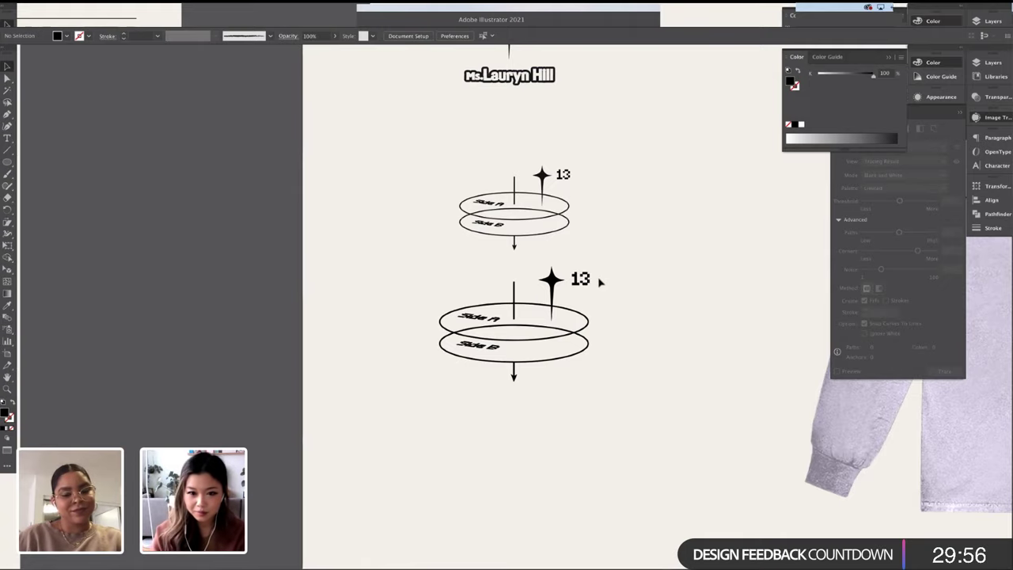
pyautogui.hscroll(3, 626, 224)
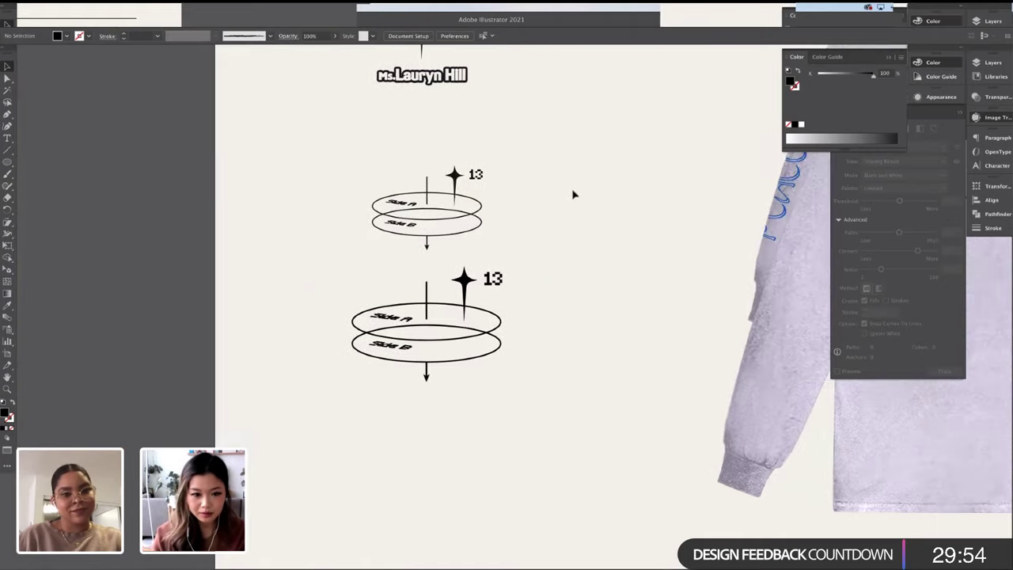
pyautogui.scroll(1, 519, 172)
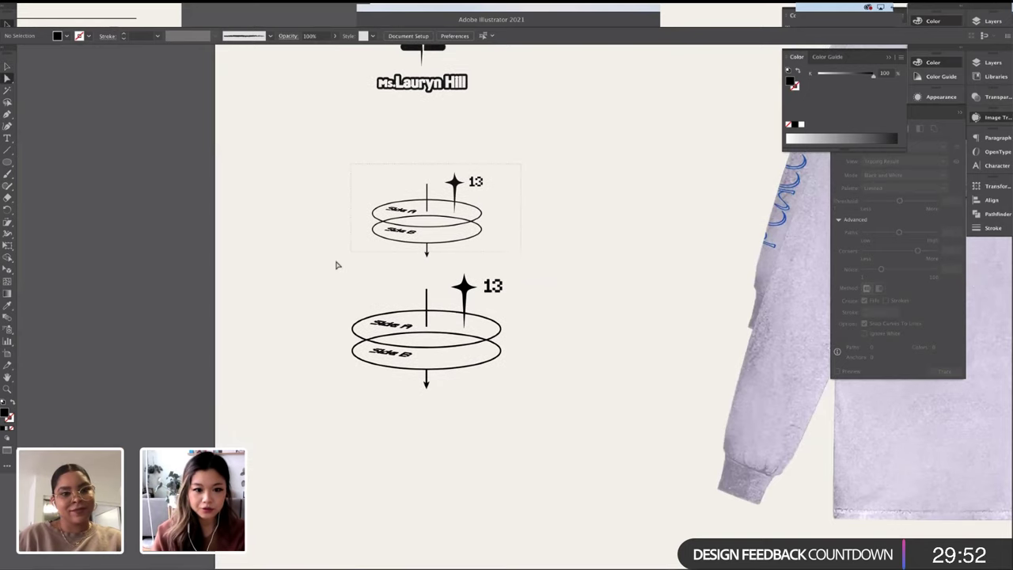
pyautogui.moveTo(337, 262); pyautogui.dragTo(561, 256)
pyautogui.hotkey('ctrl', '-')
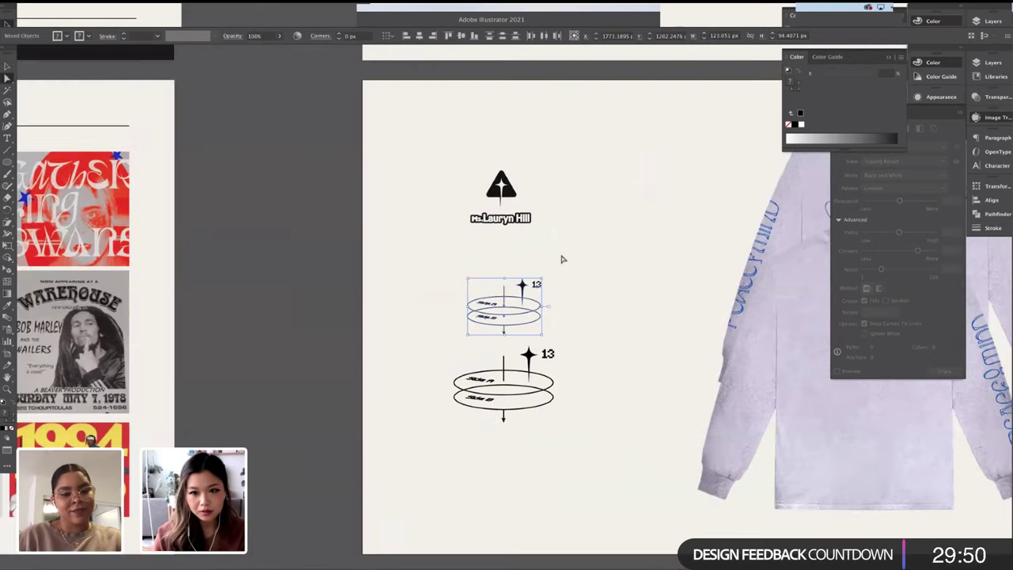
pyautogui.hotkey('ctrl', '-')
pyautogui.scroll(3, 746, 232)
pyautogui.click(545, 325)
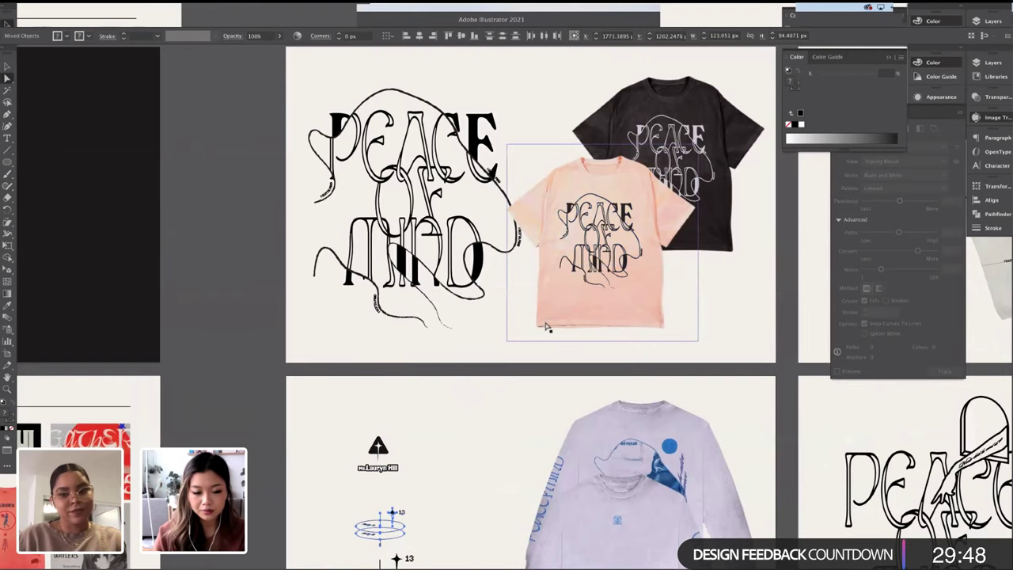
pyautogui.click(468, 380)
# Marquee-select the larger ring graphic's paths with Direct Selection
pyautogui.scroll(-2, 467, 382)
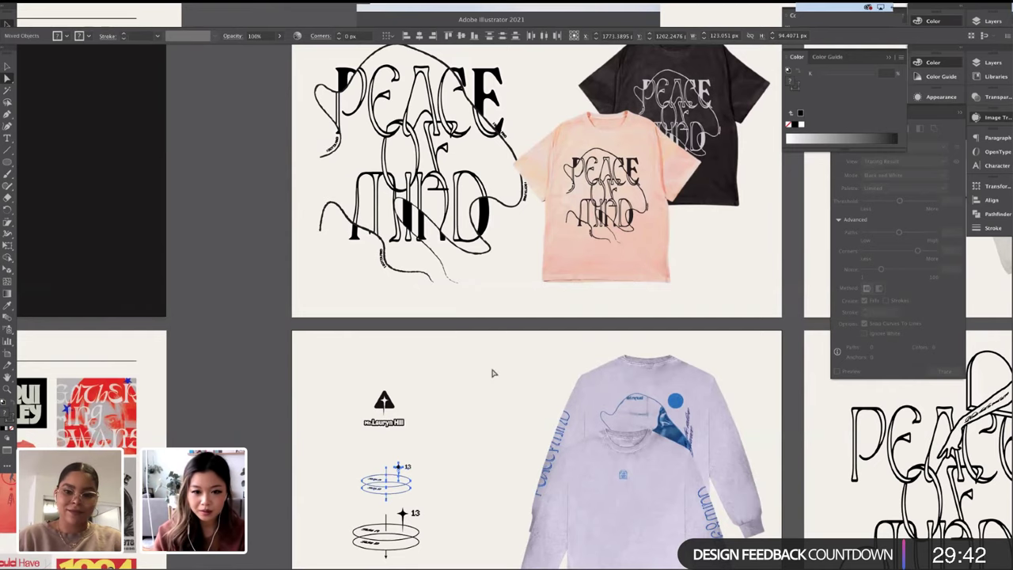
pyautogui.scroll(-3, 492, 373)
pyautogui.scroll(2, 492, 372)
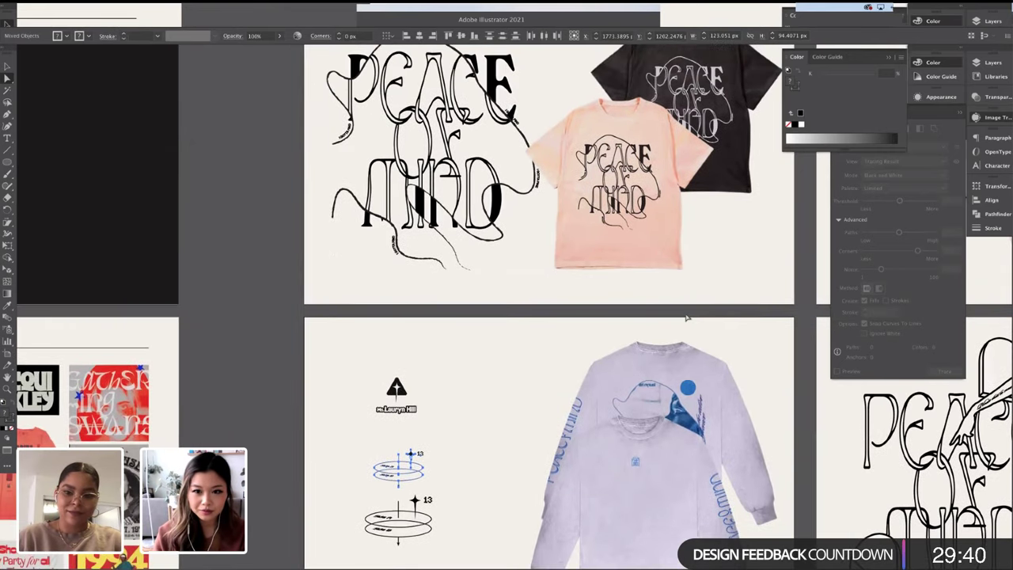
pyautogui.scroll(-5, 452, 380)
pyautogui.hotkey('ctrl', '+')
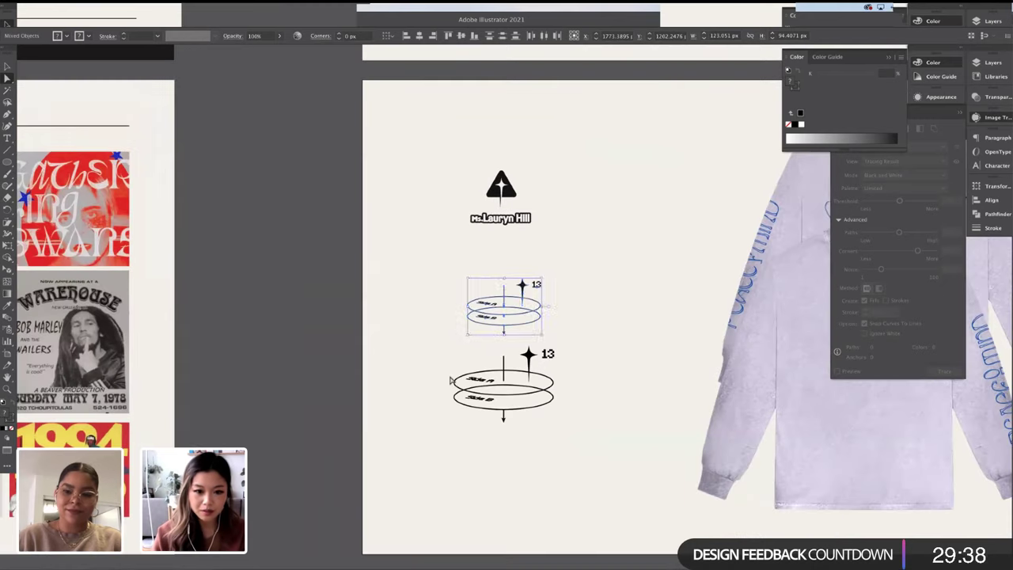
pyautogui.press('a')
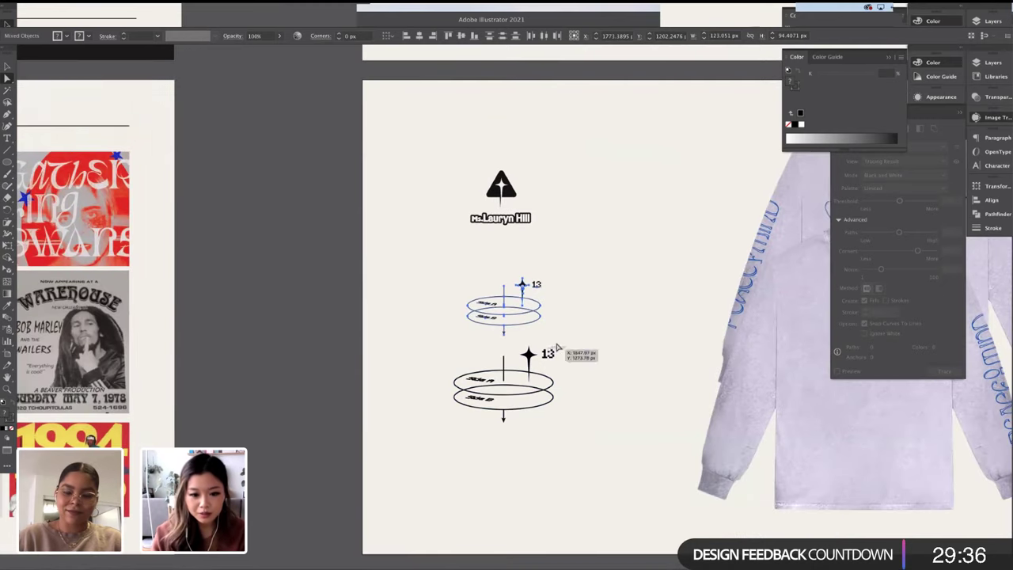
pyautogui.moveTo(424, 453); pyautogui.dragTo(562, 345)
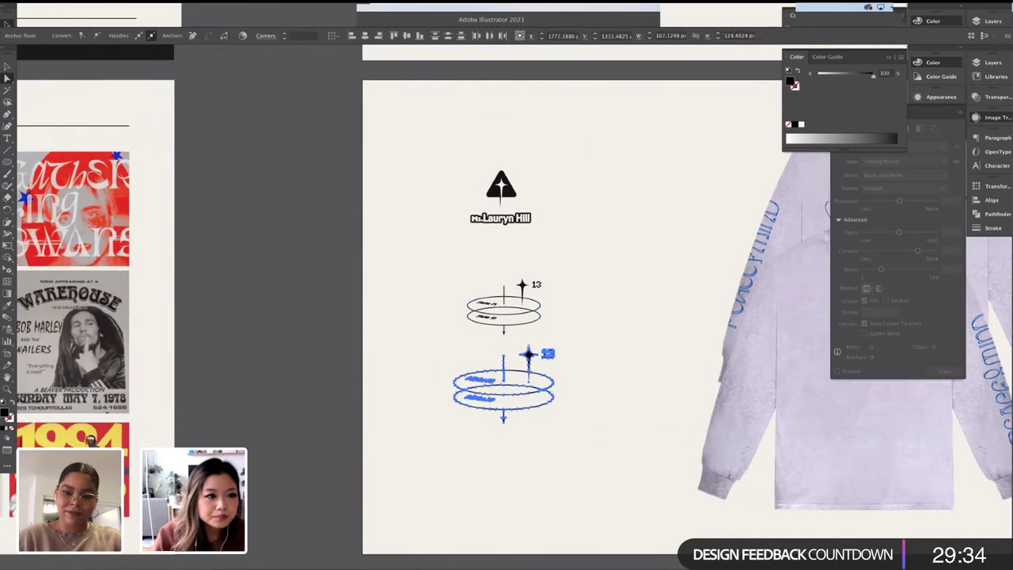
# Apply Effect > Blur > Gaussian Blur with 0.1-pixel radius to the enlarged ring graphic
pyautogui.click(162, 6)
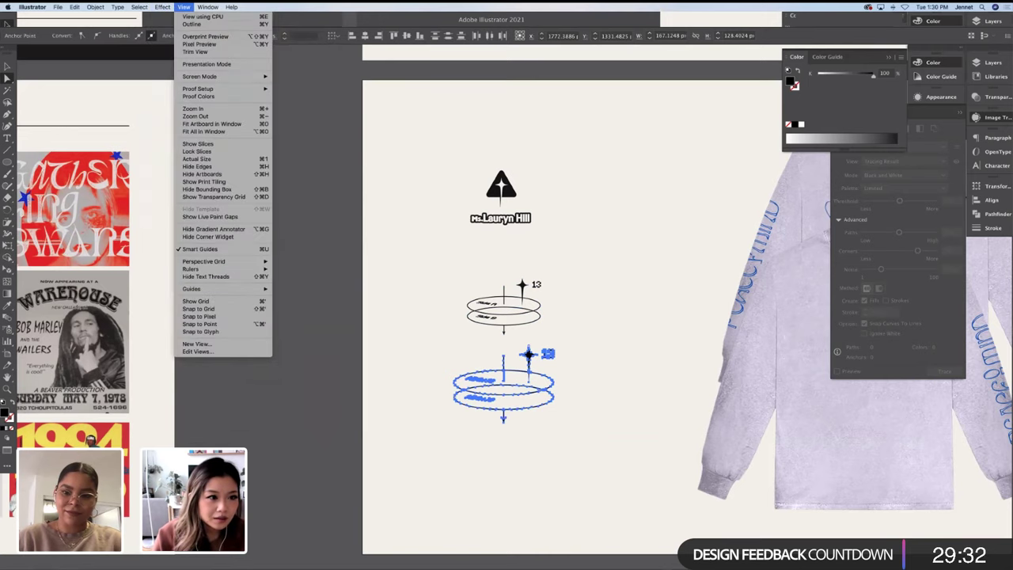
pyautogui.moveTo(162, 6)
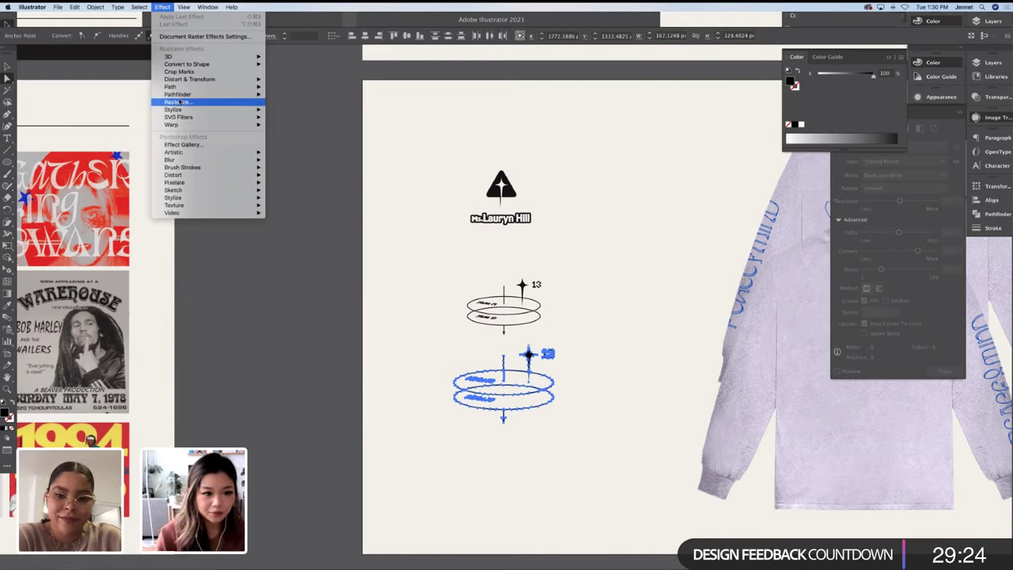
pyautogui.moveTo(192, 161)
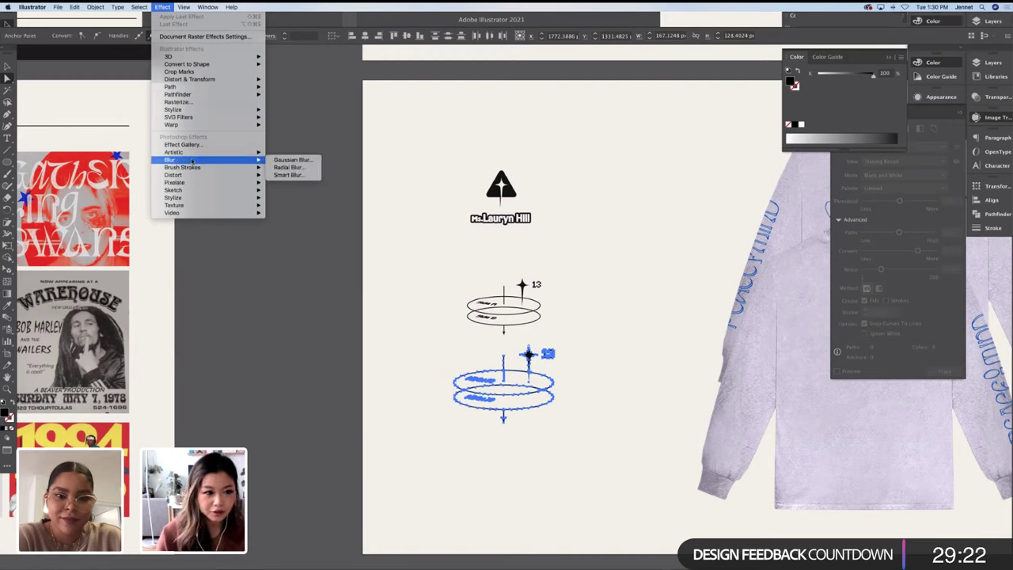
pyautogui.click(293, 160)
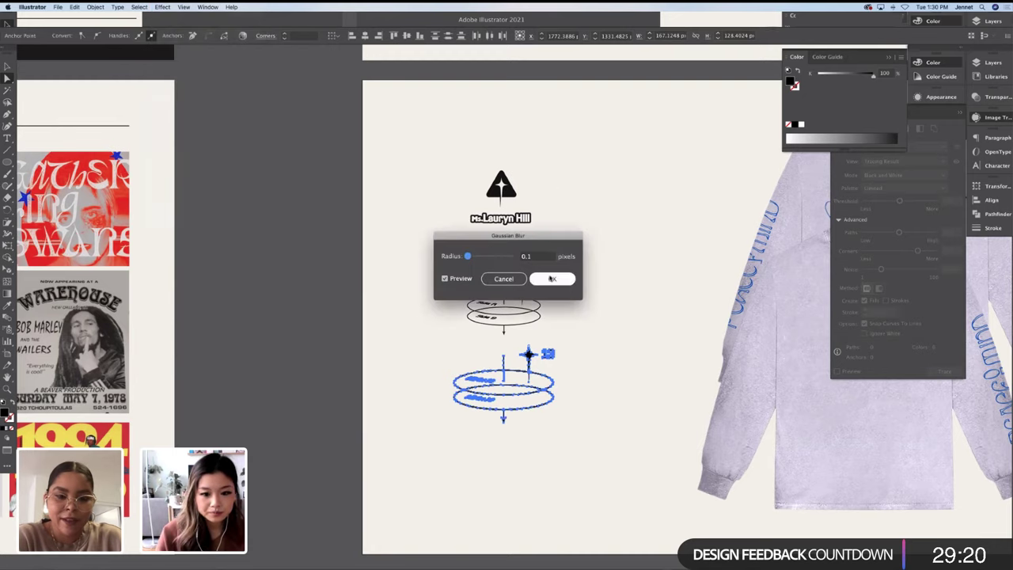
pyautogui.click(552, 278)
pyautogui.click(590, 315)
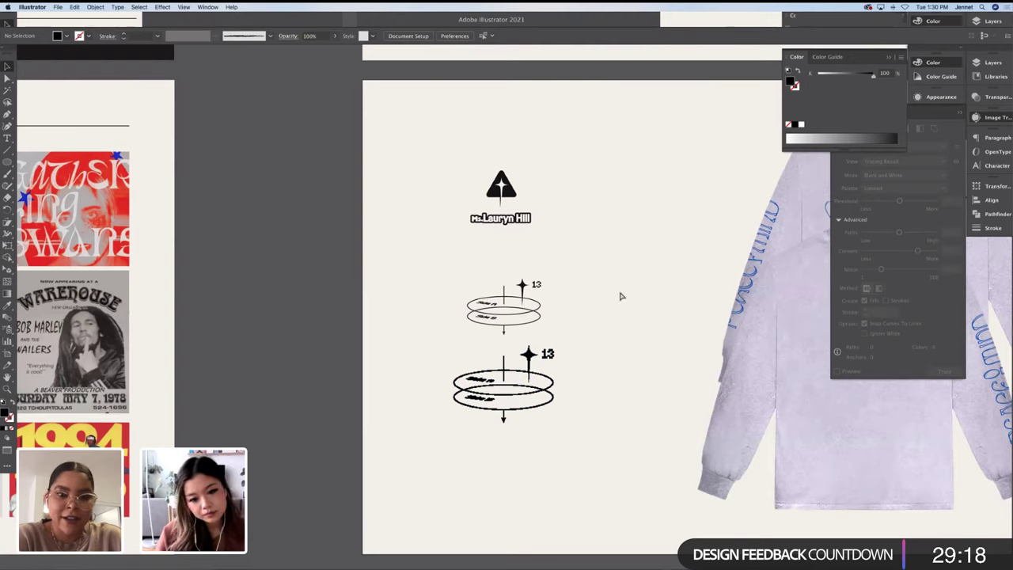
pyautogui.click(539, 349)
pyautogui.click(570, 351)
# Delete the small ring graphic from the long-sleeve shirt mockup
pyautogui.click(546, 356)
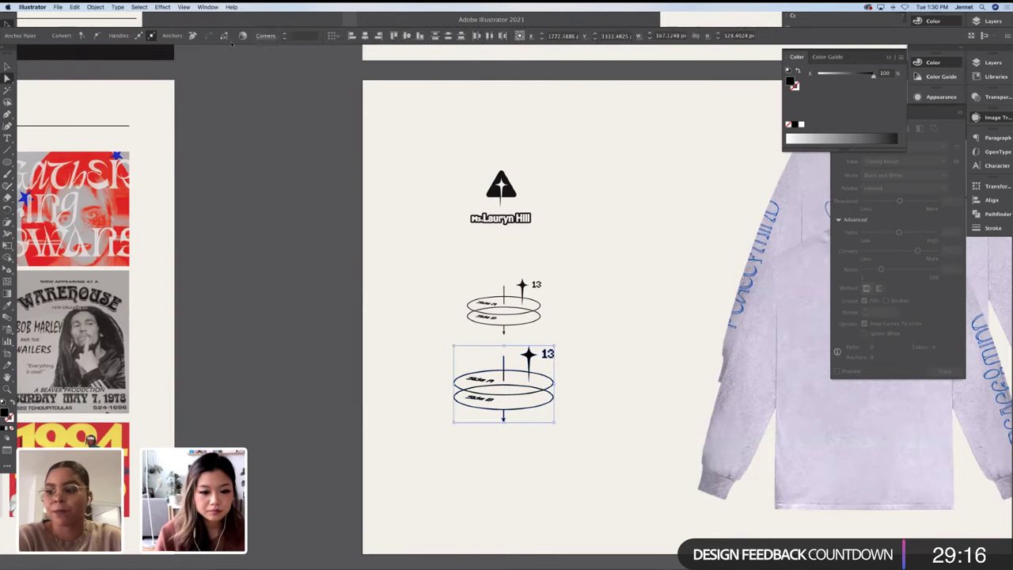
pyautogui.click(685, 242)
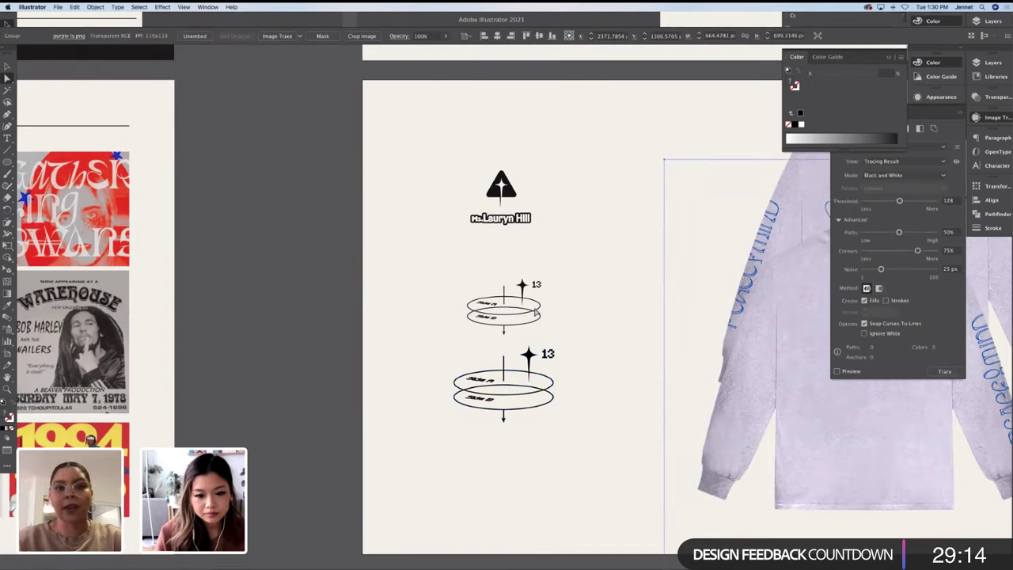
pyautogui.moveTo(580, 337); pyautogui.dragTo(579, 335)
pyautogui.press('Delete')
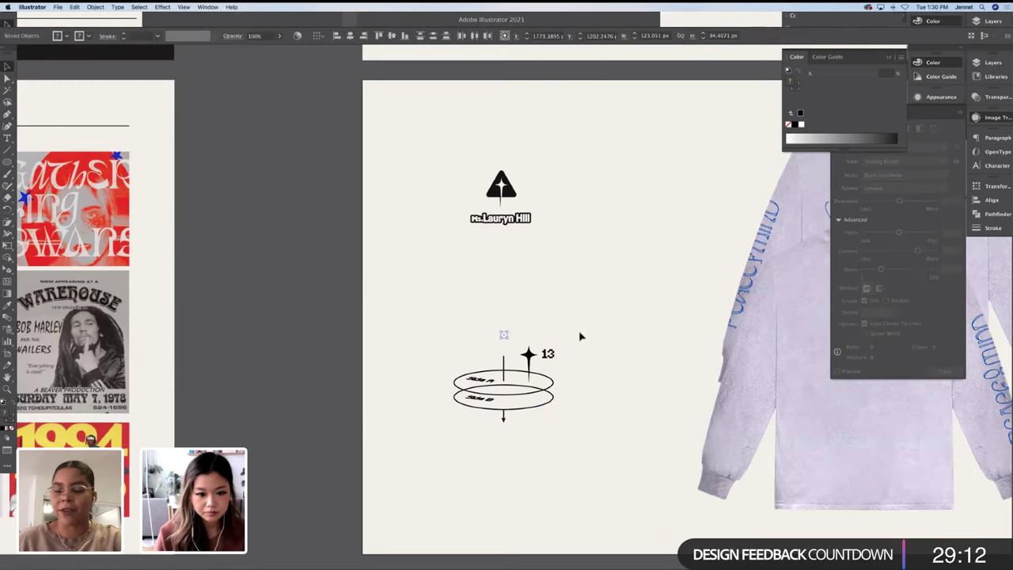
# Move the larger blurred ring graphic up directly beneath the Ms. Lauryn Hill logo
pyautogui.moveTo(438, 336); pyautogui.dragTo(581, 427)
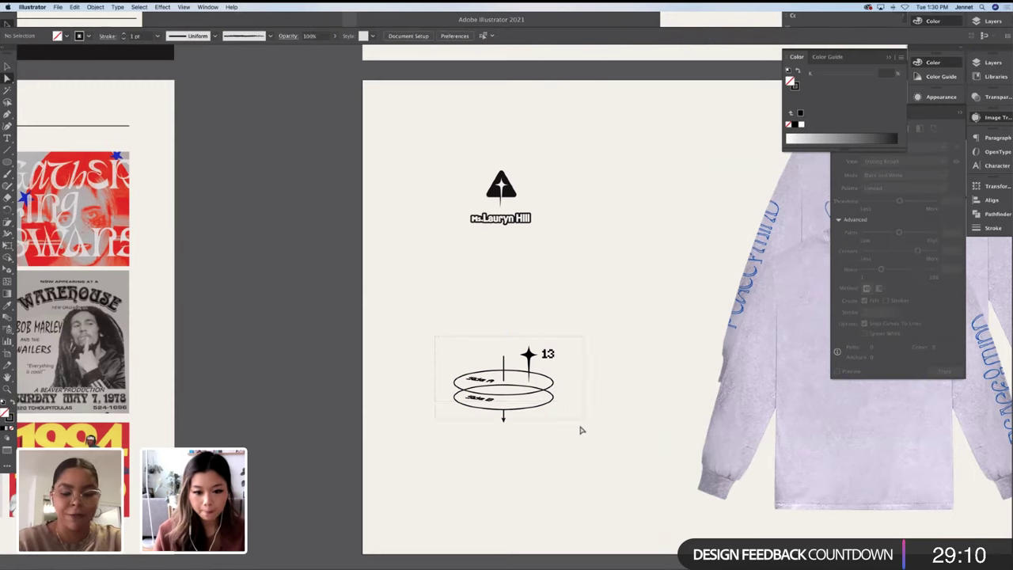
pyautogui.moveTo(531, 358); pyautogui.dragTo(513, 260)
pyautogui.click(580, 254)
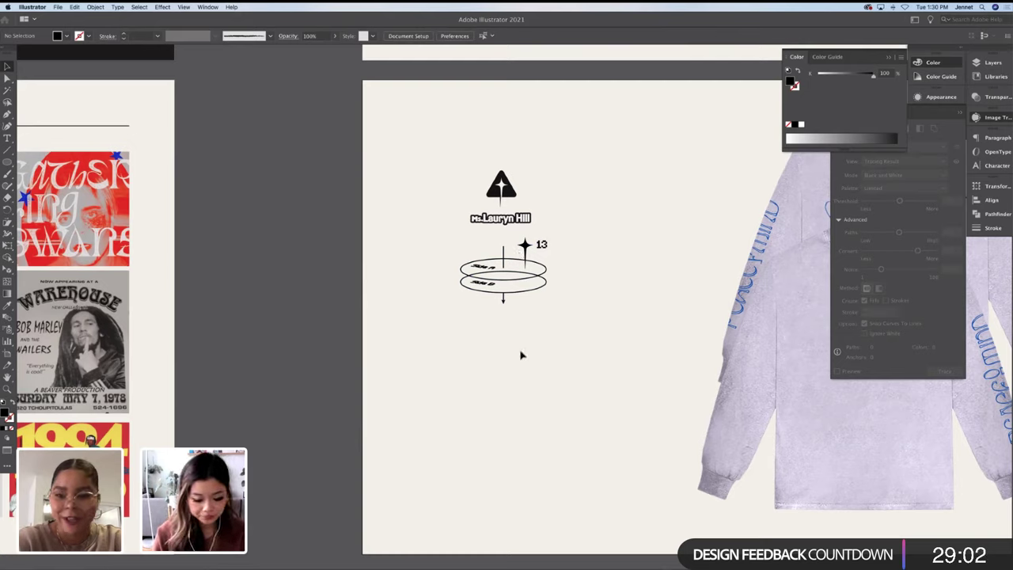
# Draw a small rectangle below the rings logo and round its corners into a pill shape
pyautogui.press('m')
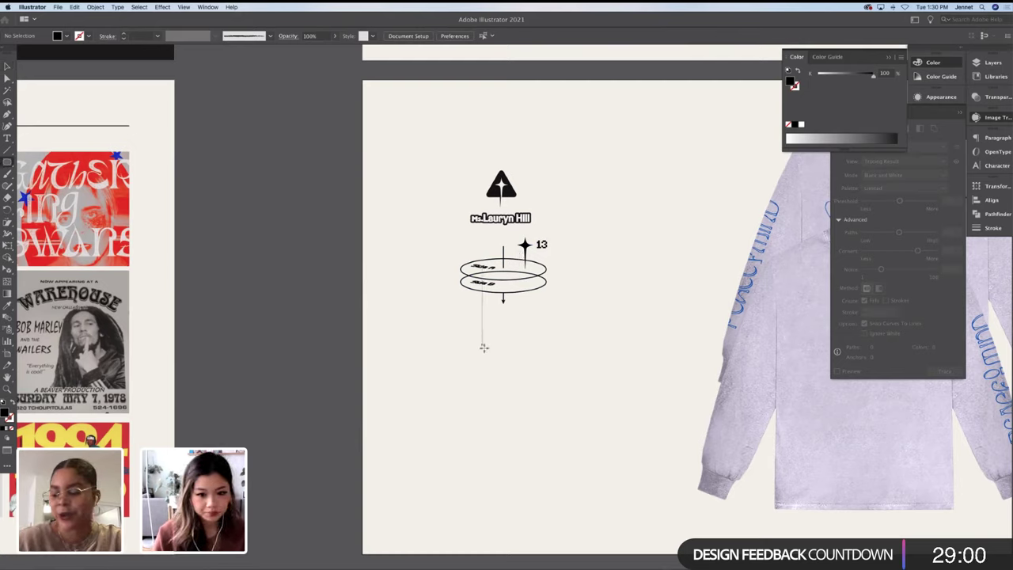
pyautogui.moveTo(479, 343); pyautogui.dragTo(539, 361)
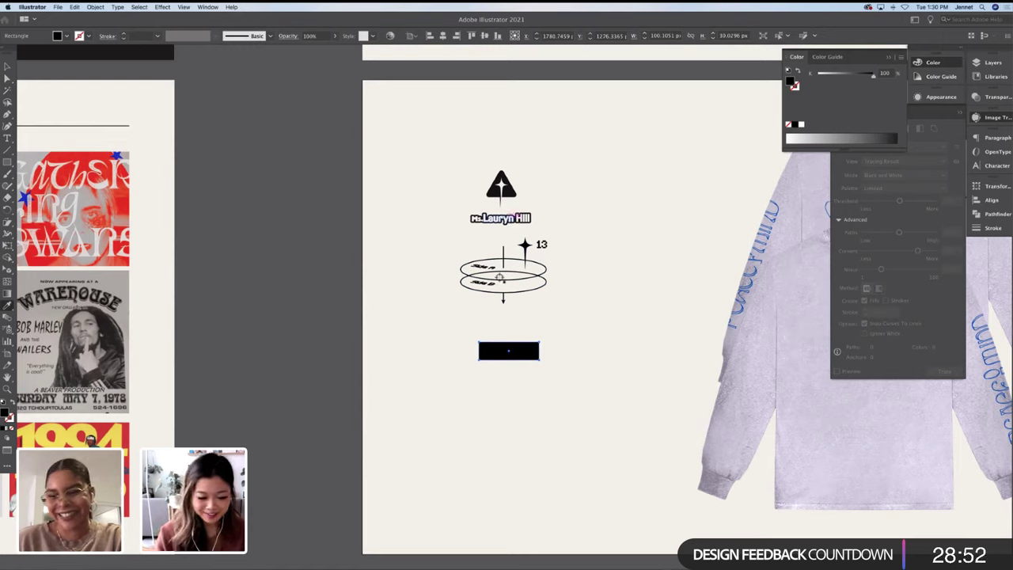
pyautogui.press('a')
pyautogui.moveTo(535, 350); pyautogui.dragTo(511, 355)
# Make the pill an outline with no fill, about 100 × 34 px tall
pyautogui.click(547, 343)
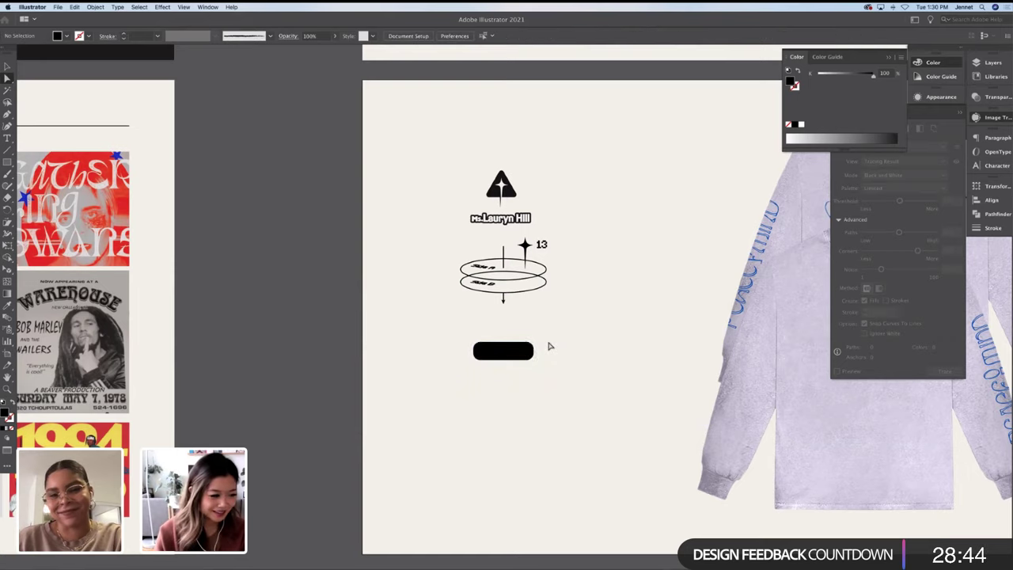
pyautogui.click(516, 353)
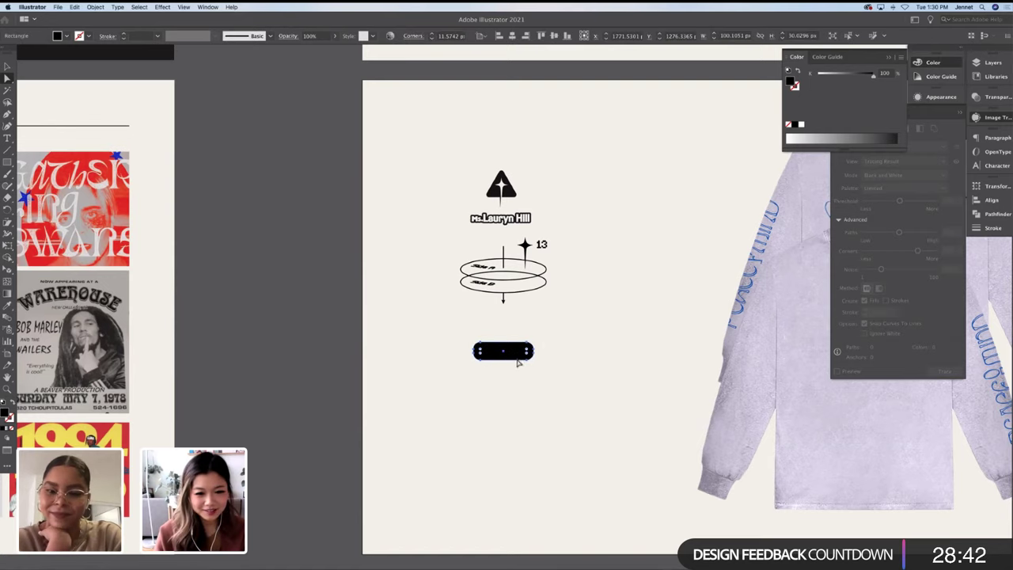
pyautogui.hotkey('shift', 'x')
pyautogui.moveTo(504, 343); pyautogui.dragTo(505, 340)
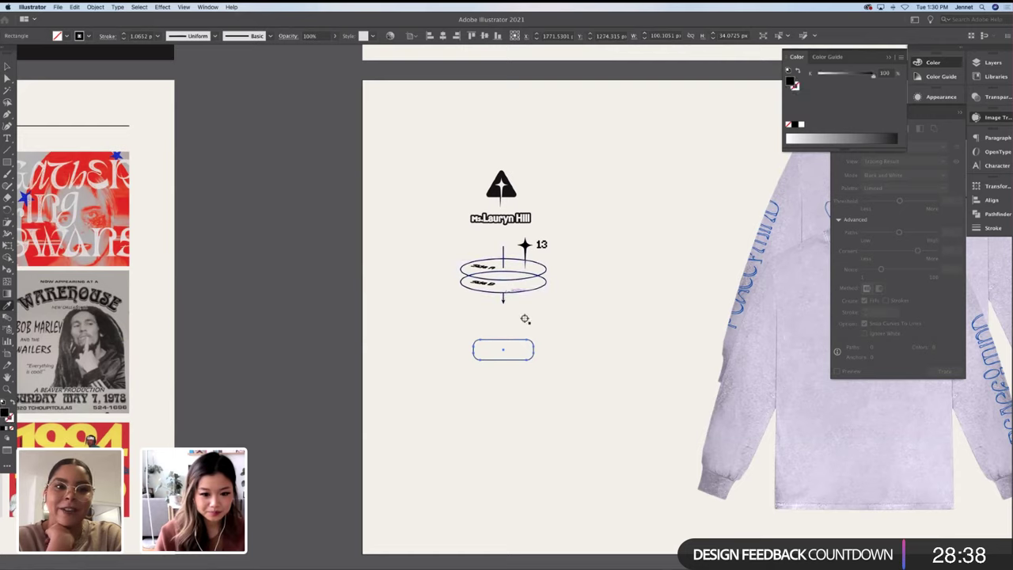
pyautogui.hotkey('shift', 'x')
pyautogui.hotkey('shift', 'x')
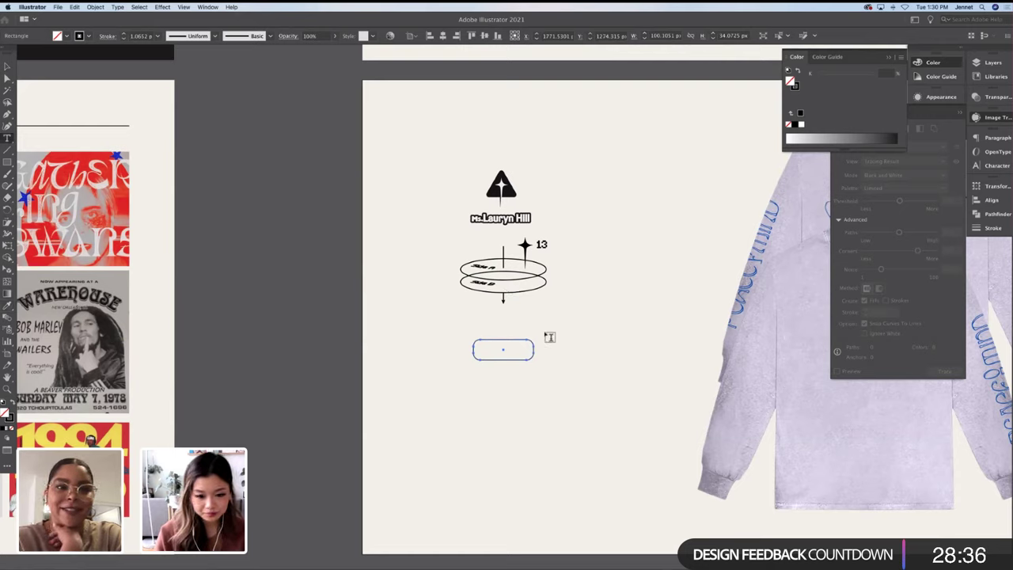
# Type '2001' and move it to the centre of the rounded badge
pyautogui.click(544, 333)
pyautogui.write('2001')
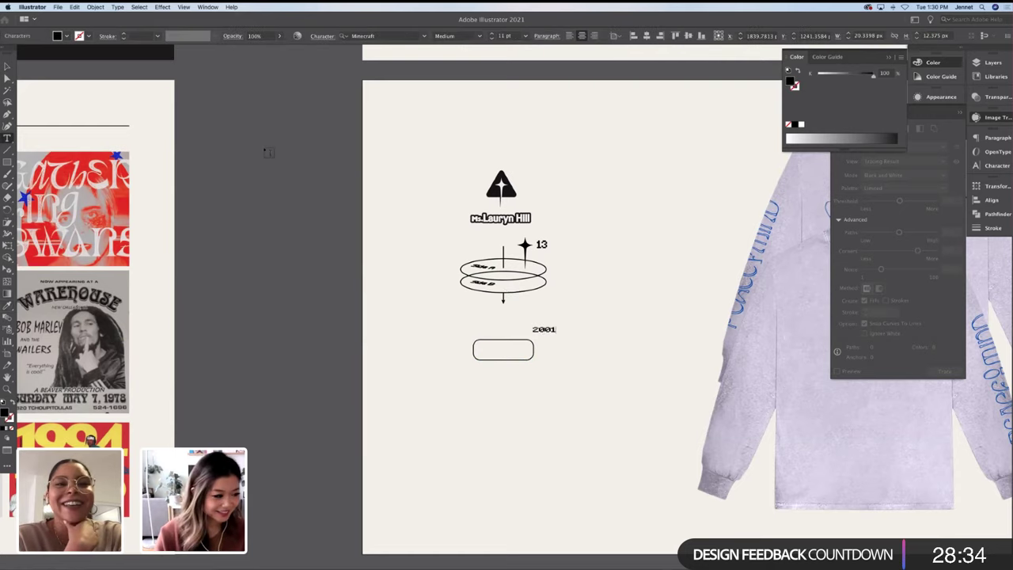
pyautogui.press('Escape')
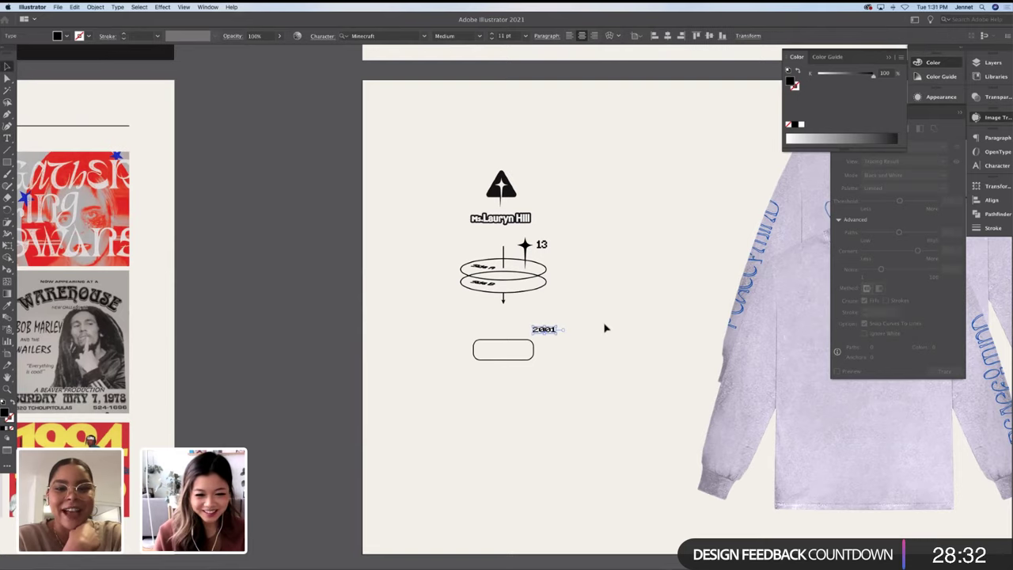
pyautogui.click(605, 328)
pyautogui.moveTo(546, 329); pyautogui.dragTo(513, 351)
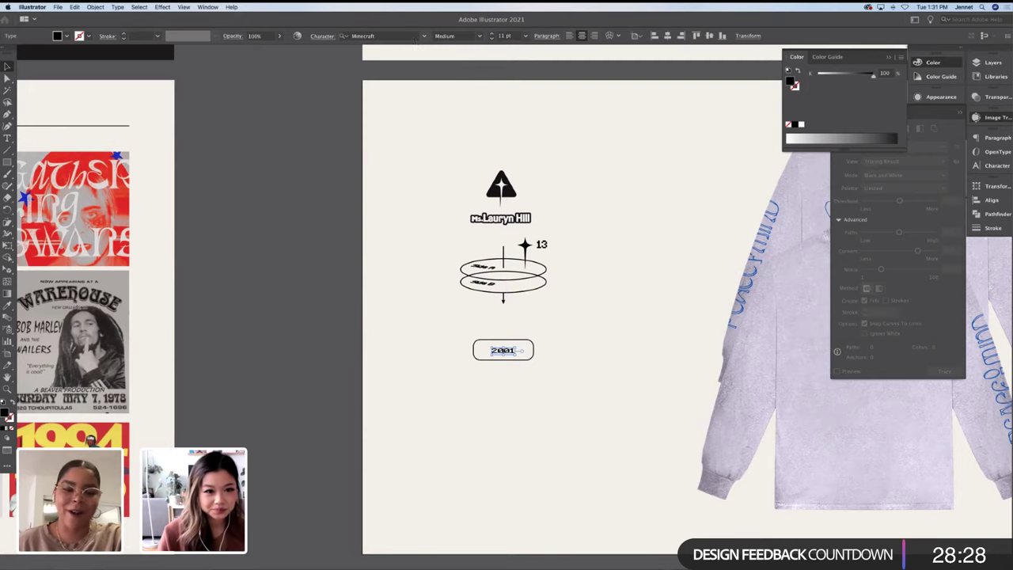
# Set the 2001 text to Helvetica Bold and select its characters
pyautogui.click(380, 36)
pyautogui.write('HELVETI')
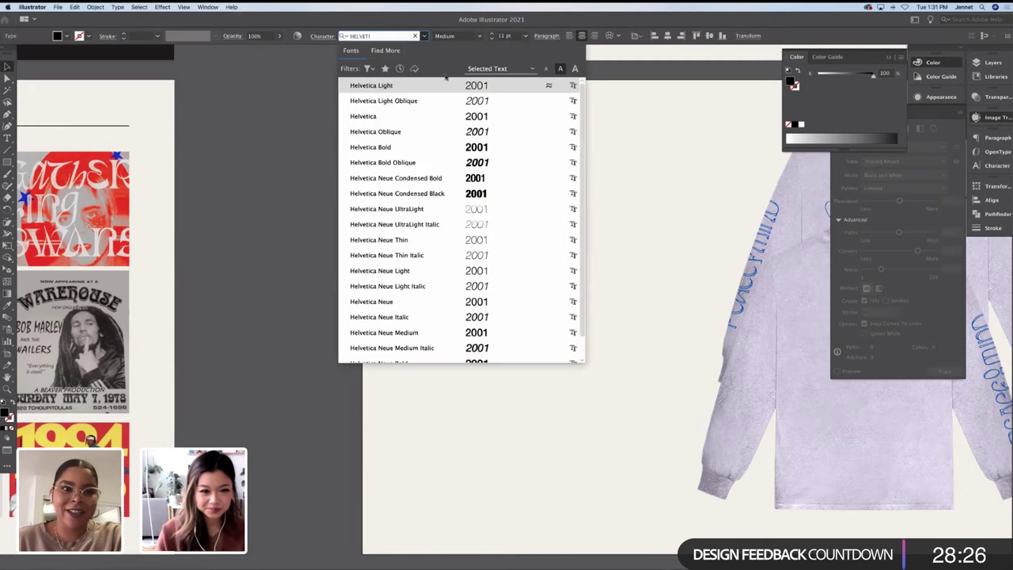
pyautogui.click(454, 148)
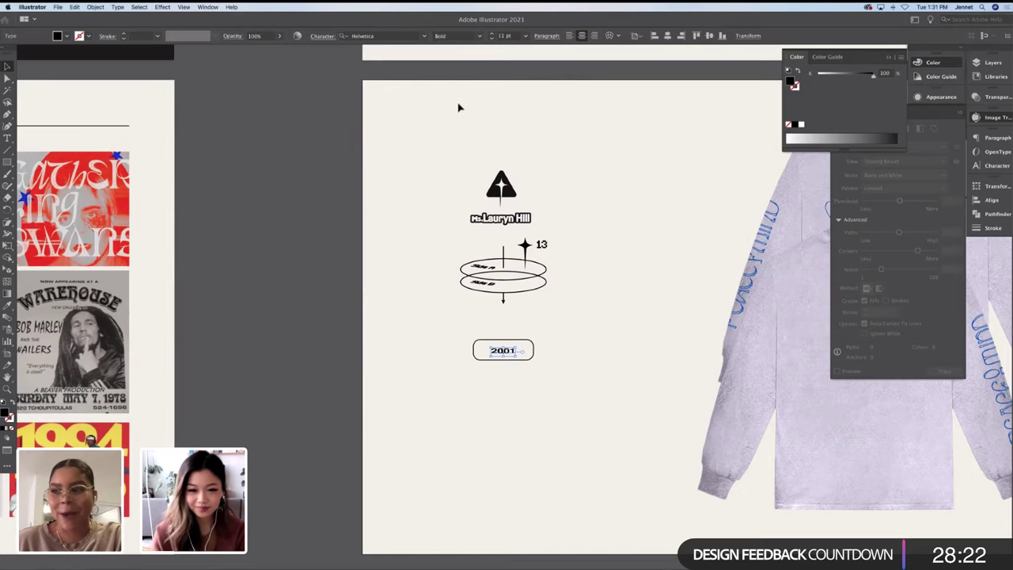
pyautogui.press('super+equal')
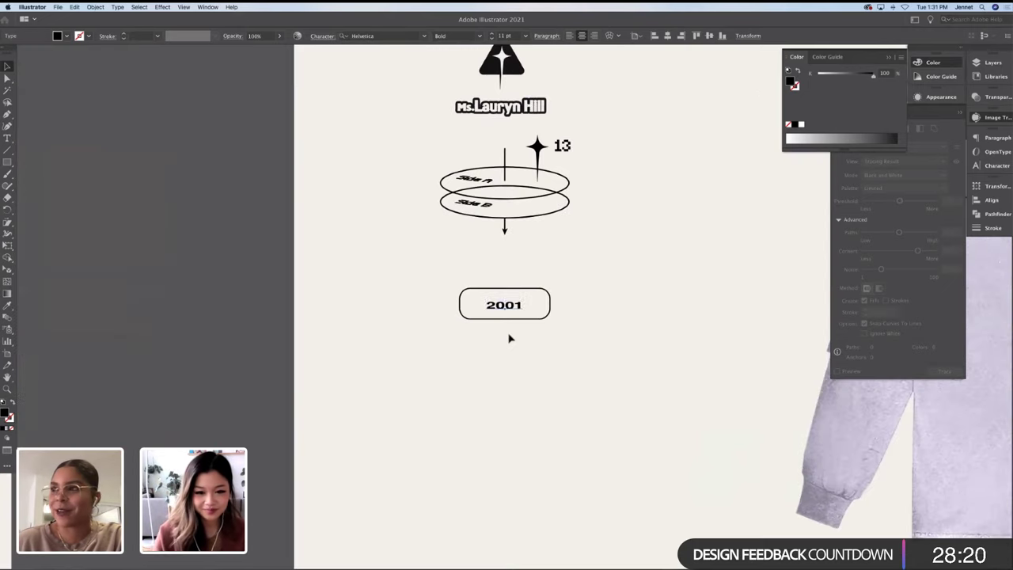
pyautogui.doubleClick(505, 301)
pyautogui.click(570, 305)
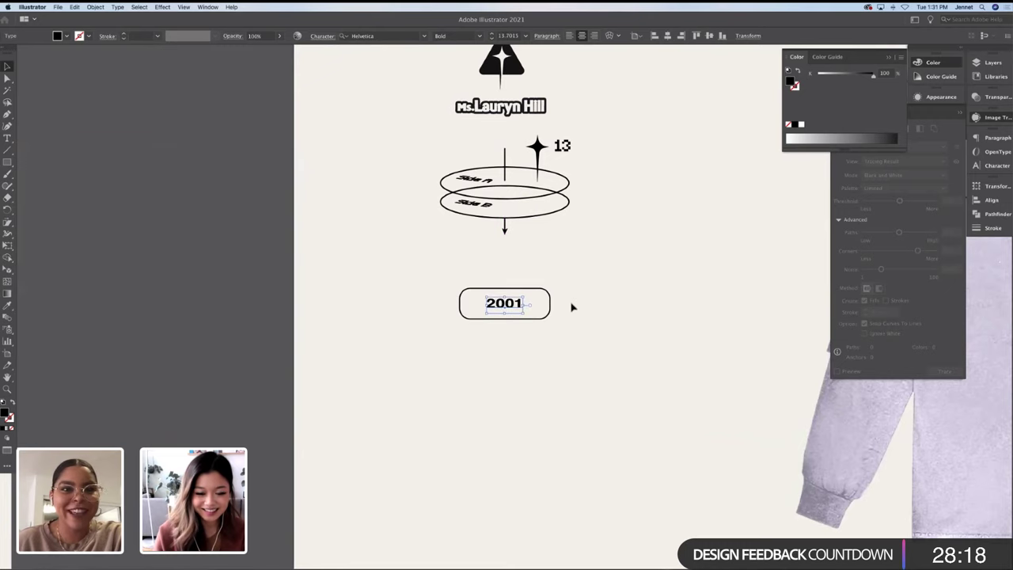
pyautogui.press('super+minus')
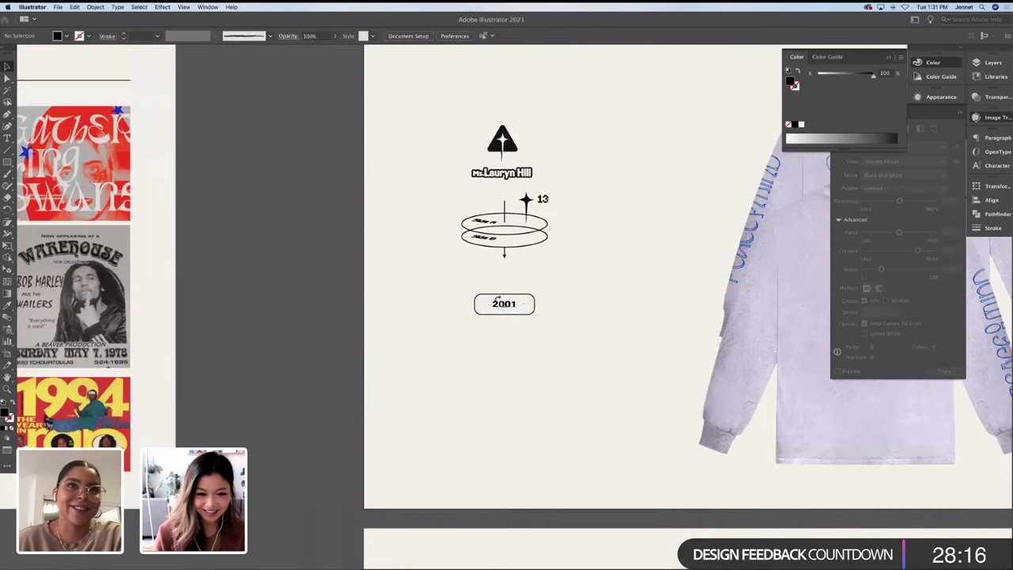
pyautogui.doubleClick(511, 304)
pyautogui.moveTo(510, 304); pyautogui.dragTo(489, 300)
# Enlarge the 2001 text and give it a black stroke for bolder lettering
pyautogui.press('super+shift+period')
pyautogui.press('super+shift+period')
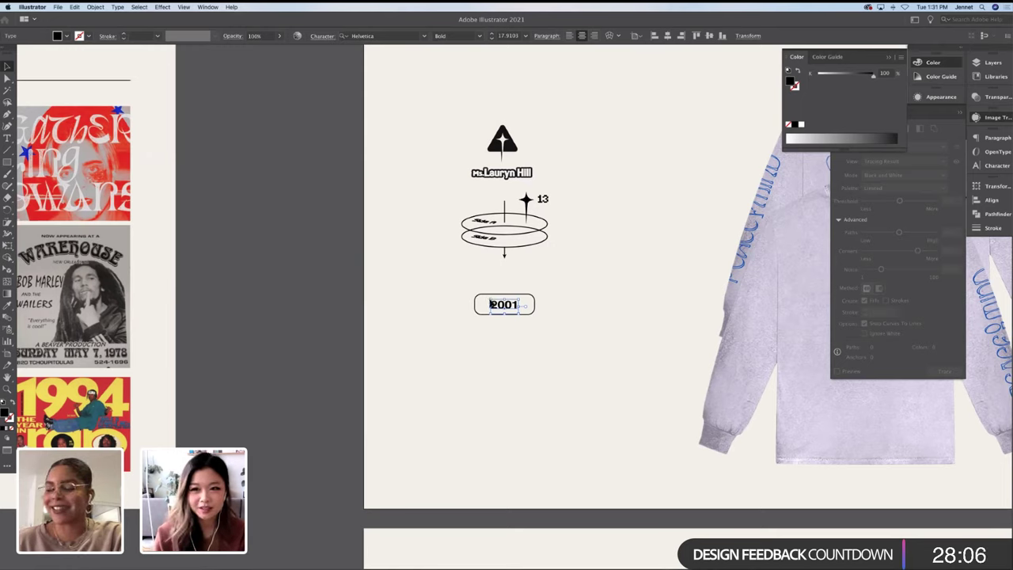
pyautogui.moveTo(490, 299); pyautogui.dragTo(519, 303)
pyautogui.click(79, 35)
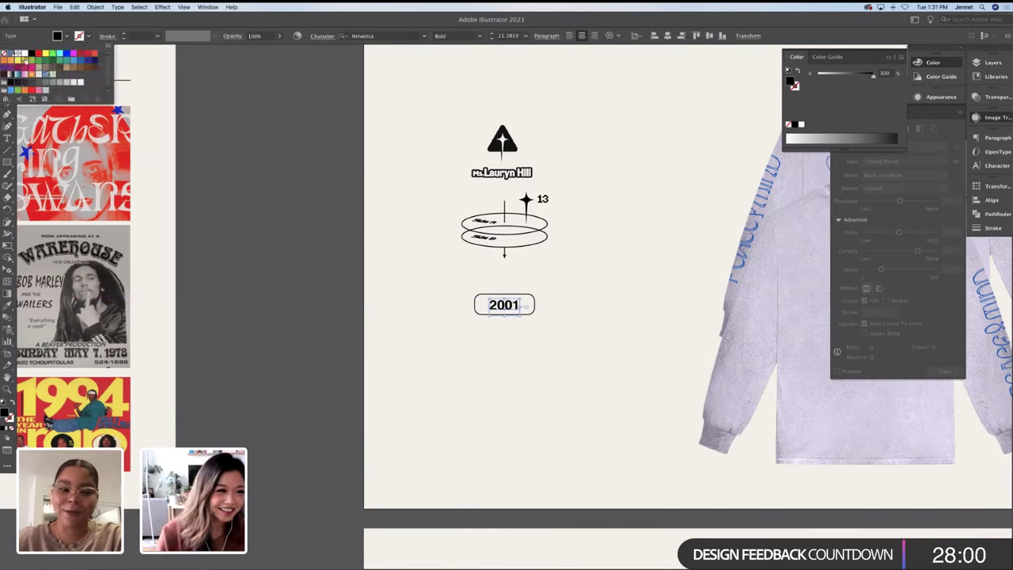
pyautogui.click(11, 53)
pyautogui.click(81, 36)
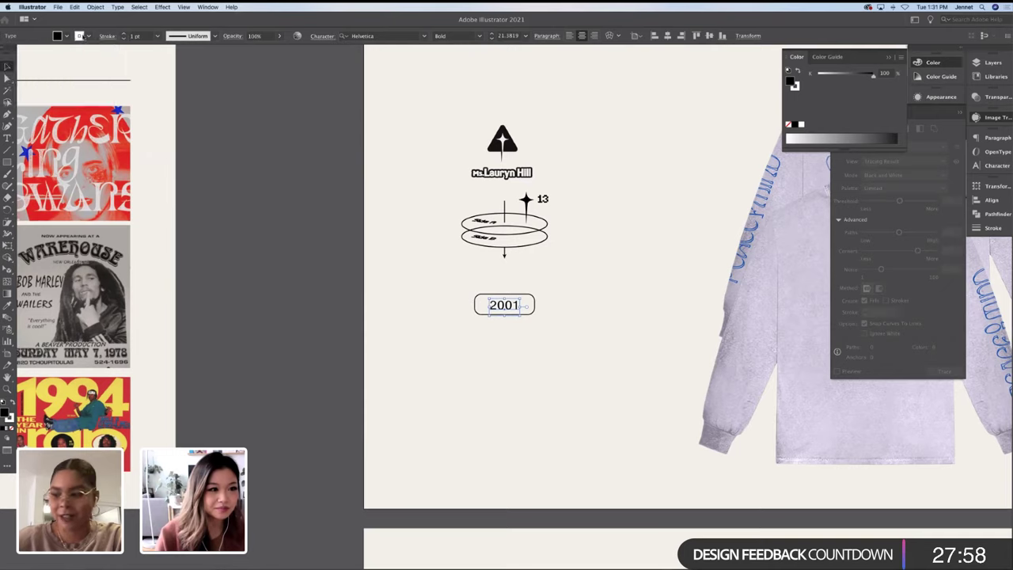
pyautogui.click(81, 36)
pyautogui.click(30, 53)
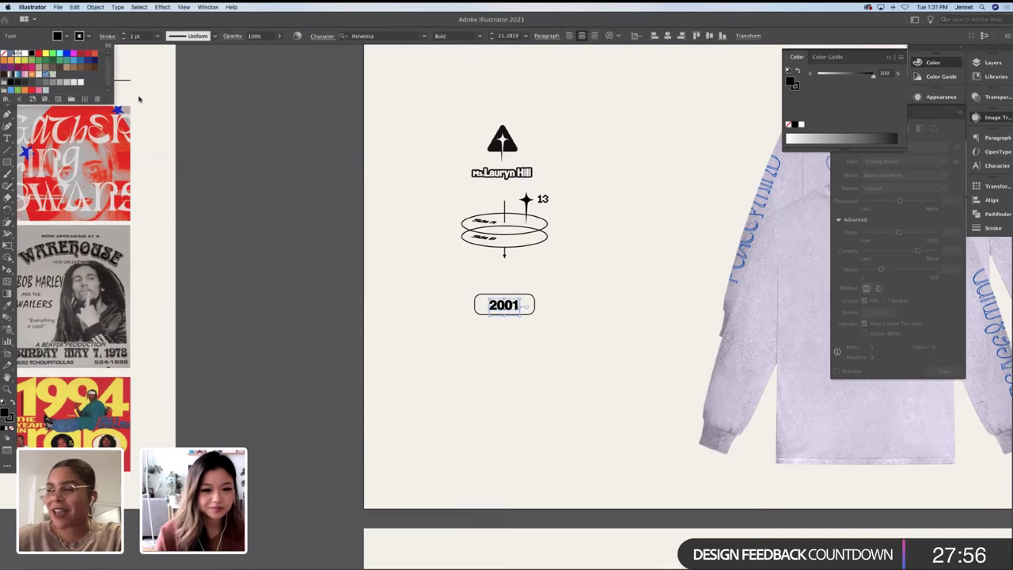
pyautogui.click(356, 354)
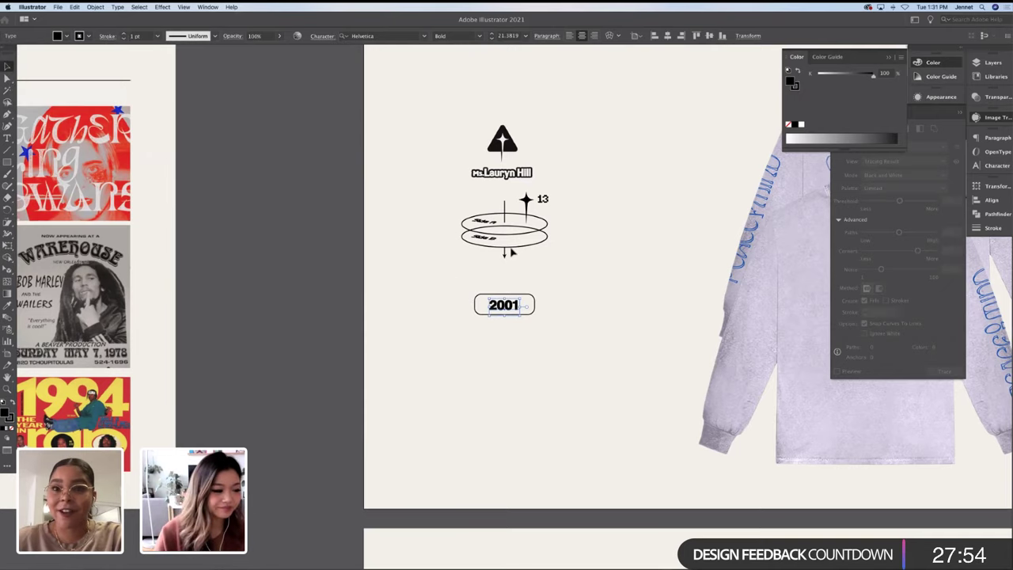
# Narrow the badge around 2001 and set its outline weight to 1.5 pt
pyautogui.click(536, 300)
pyautogui.moveTo(536, 301); pyautogui.dragTo(526, 301)
pyautogui.press('a')
pyautogui.click(509, 316)
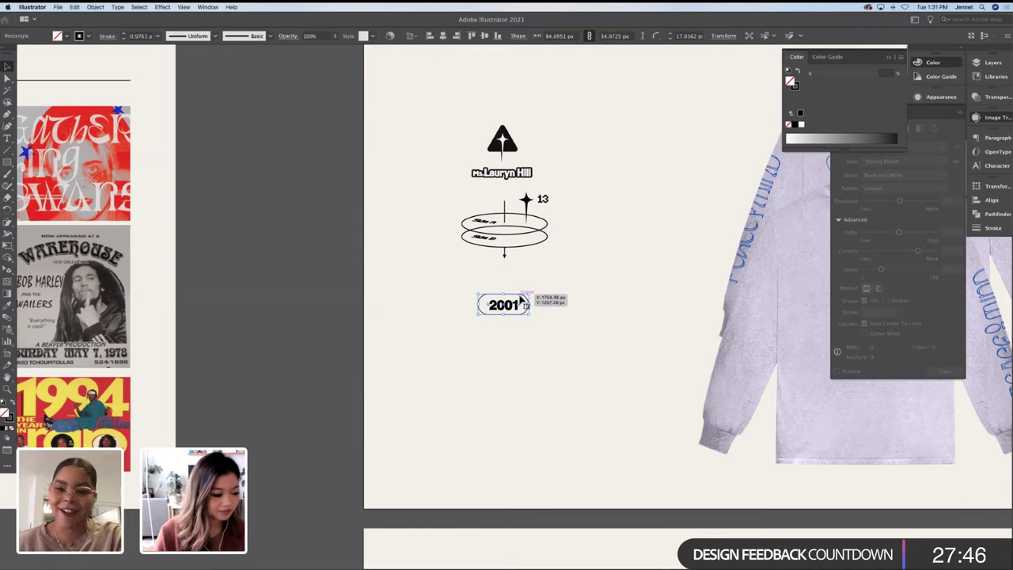
pyautogui.click(124, 35)
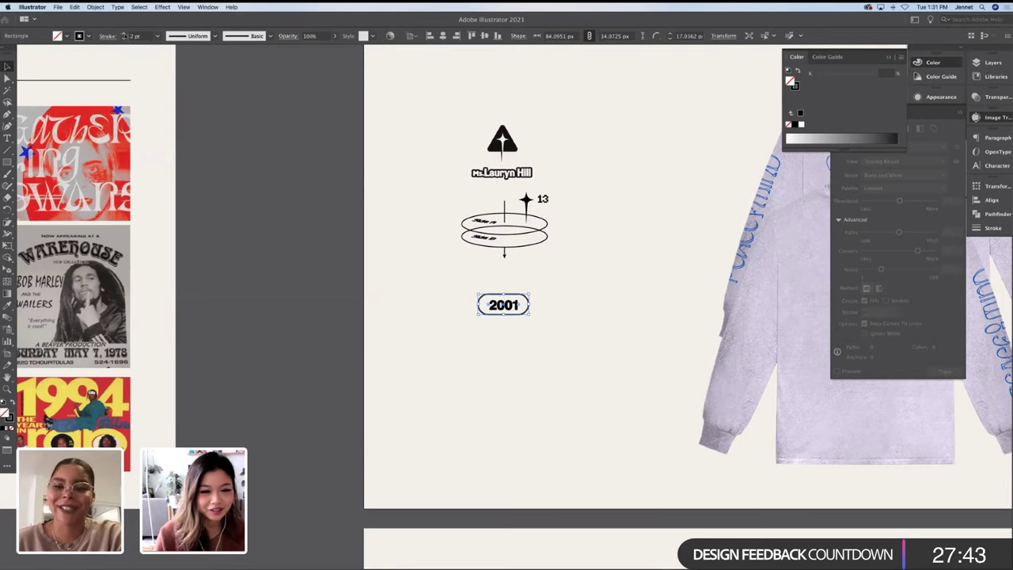
pyautogui.click(149, 36)
pyautogui.write('1.5')
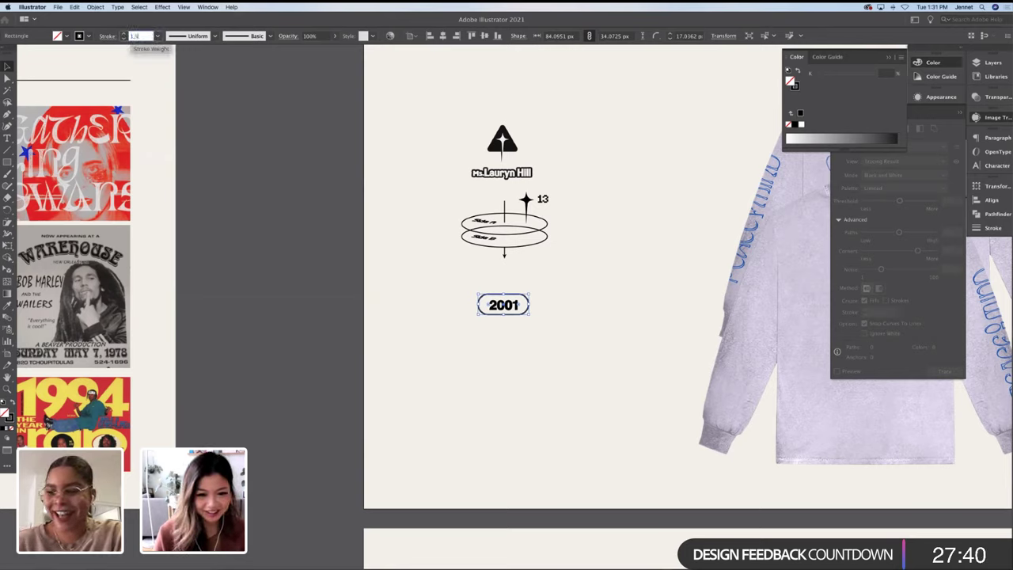
pyautogui.press('Return')
pyautogui.click(354, 289)
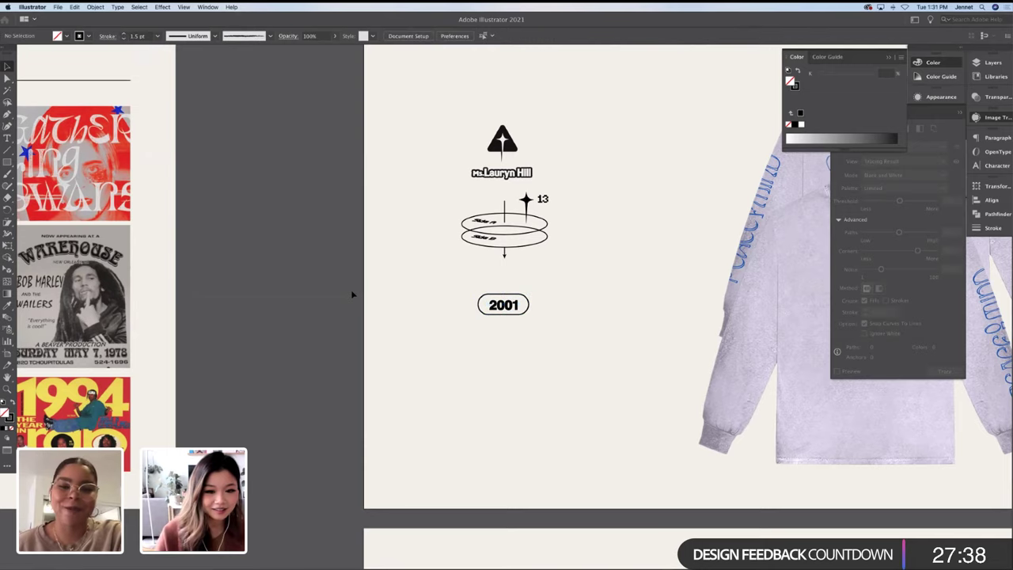
# Type MTV below the badge and apply a Sloop ScriptMedium font
pyautogui.press('t')
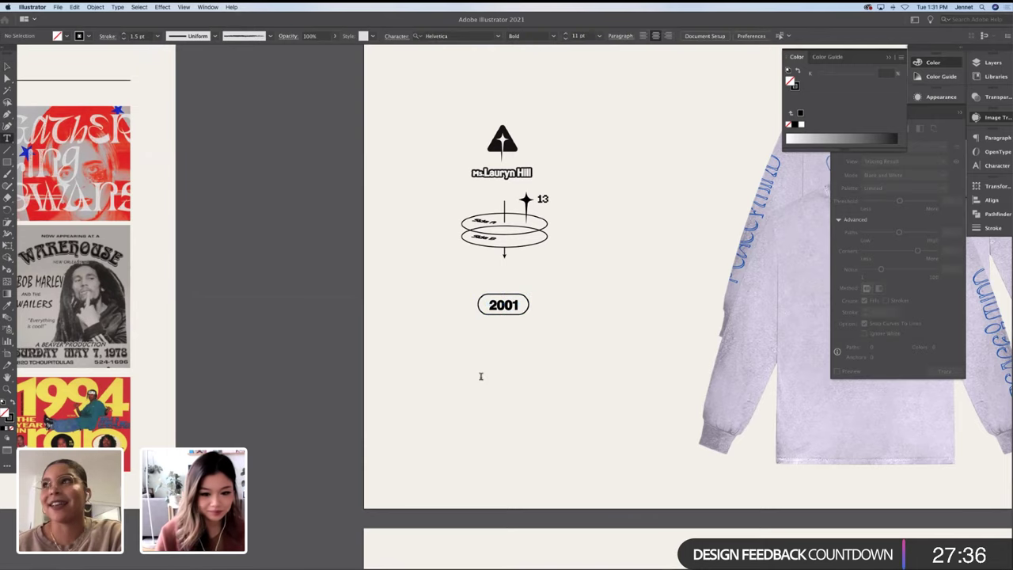
pyautogui.click(481, 378)
pyautogui.write('MTS')
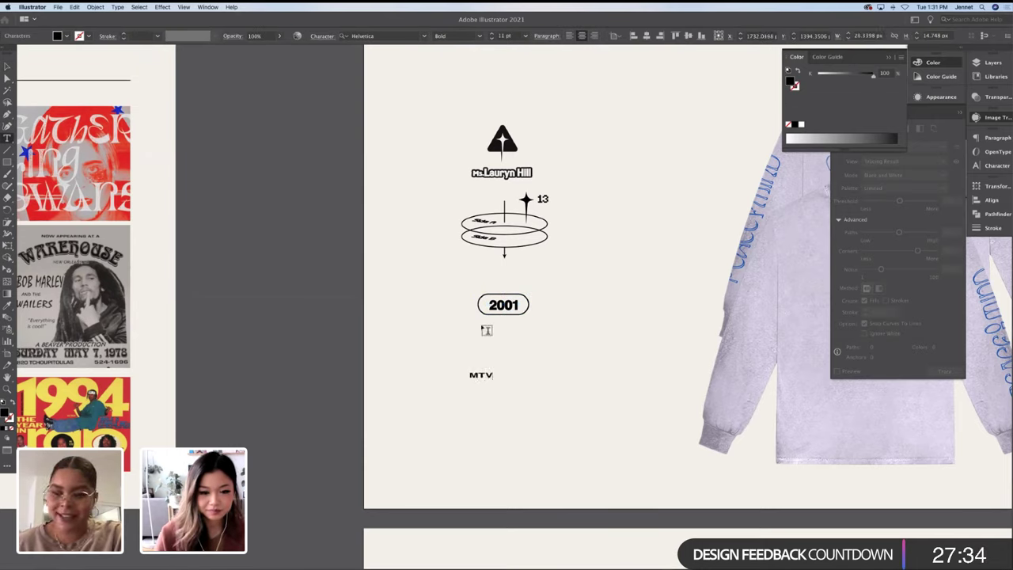
pyautogui.press('super+a')
pyautogui.click(386, 36)
pyautogui.write('sl')
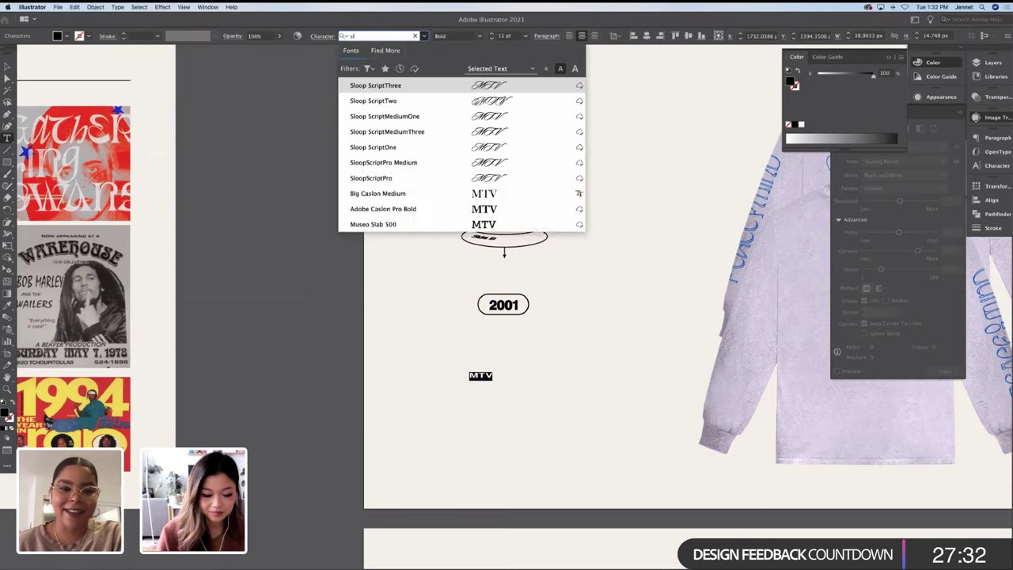
pyautogui.write('oop')
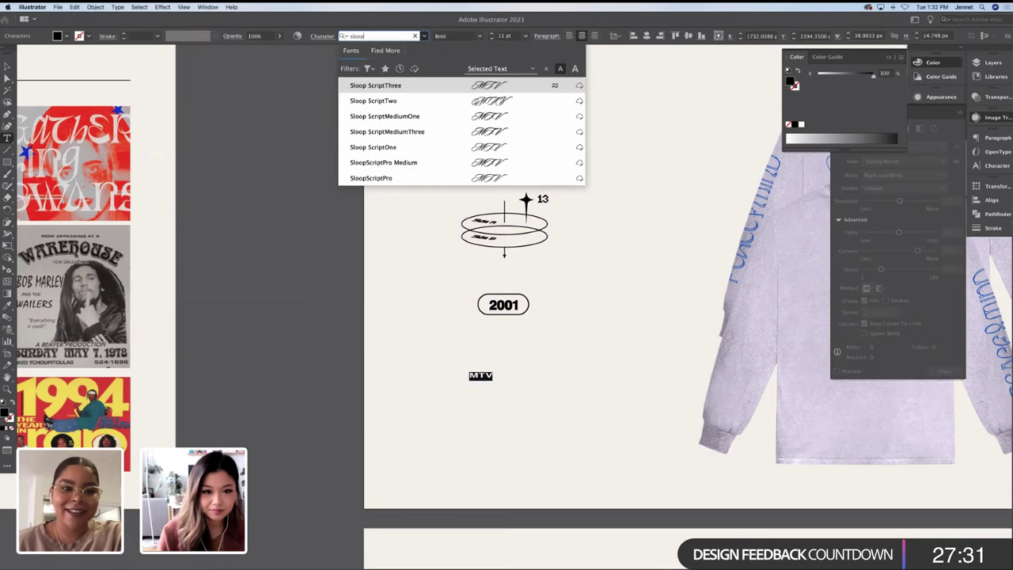
pyautogui.click(441, 131)
# Enlarge the MTV script to about 13.8 pt and place it under the 2001 badge
pyautogui.click(6, 66)
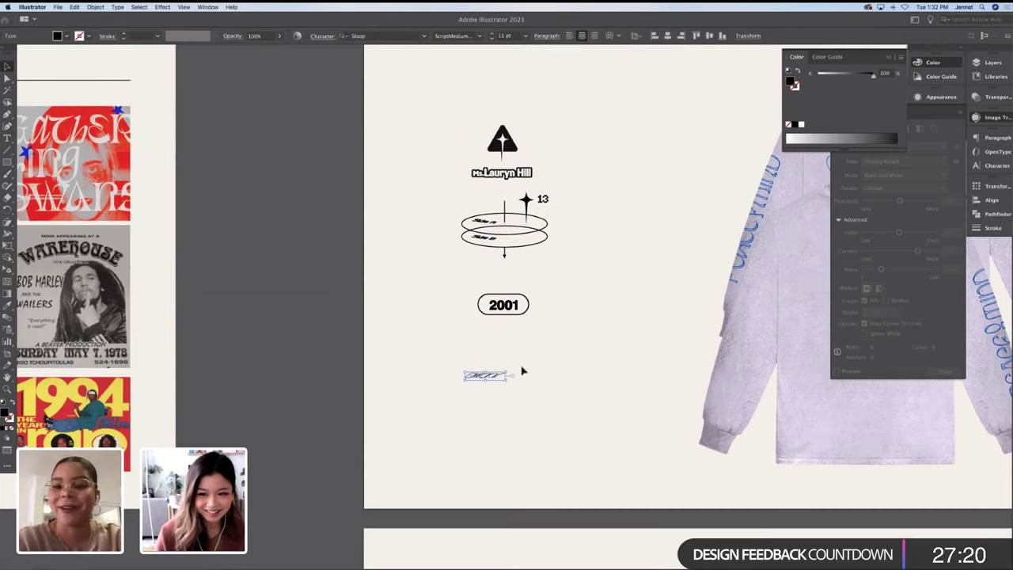
pyautogui.click(488, 362)
pyautogui.click(491, 377)
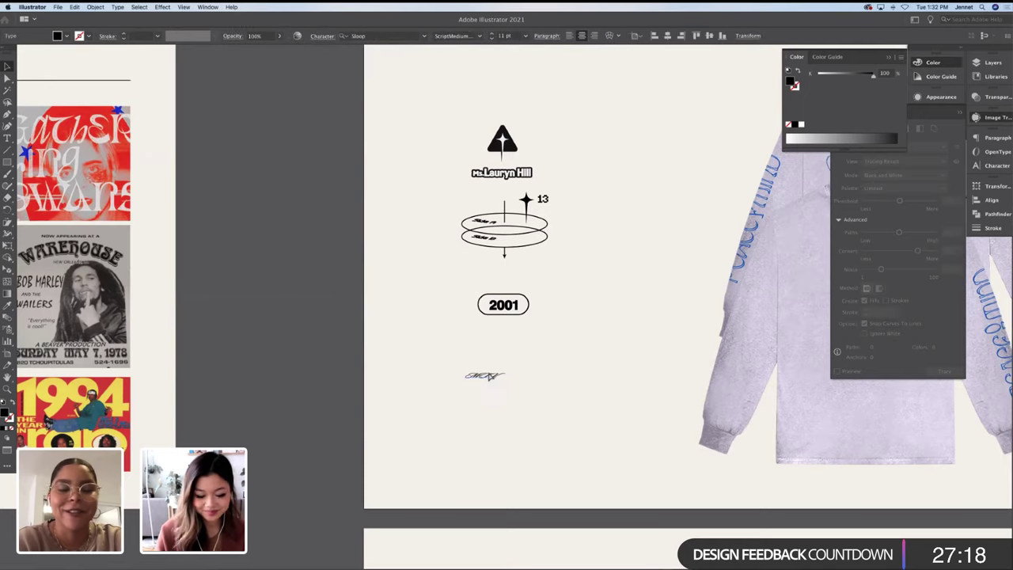
pyautogui.scroll(2, 489, 378)
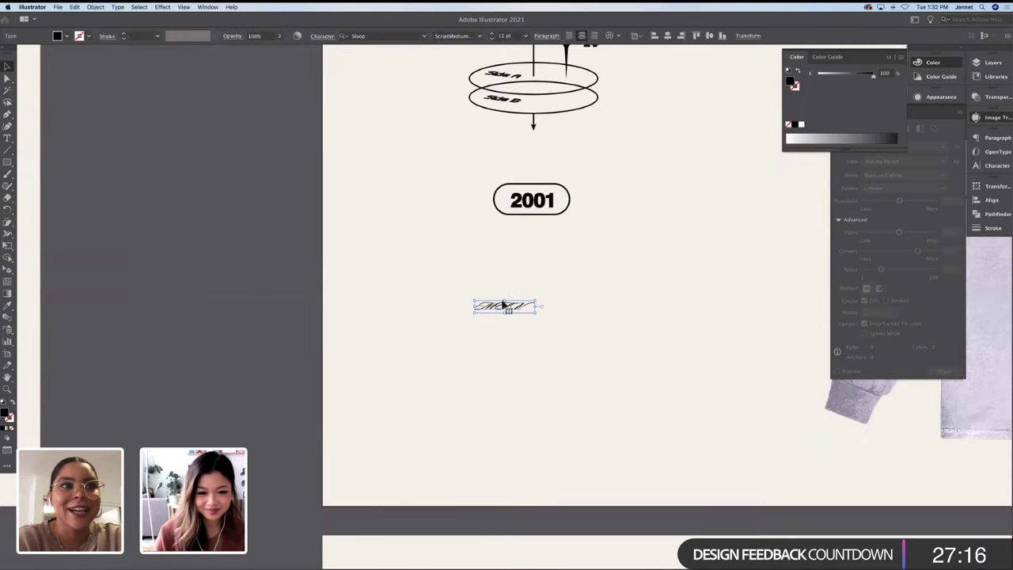
pyautogui.moveTo(505, 301); pyautogui.dragTo(558, 230)
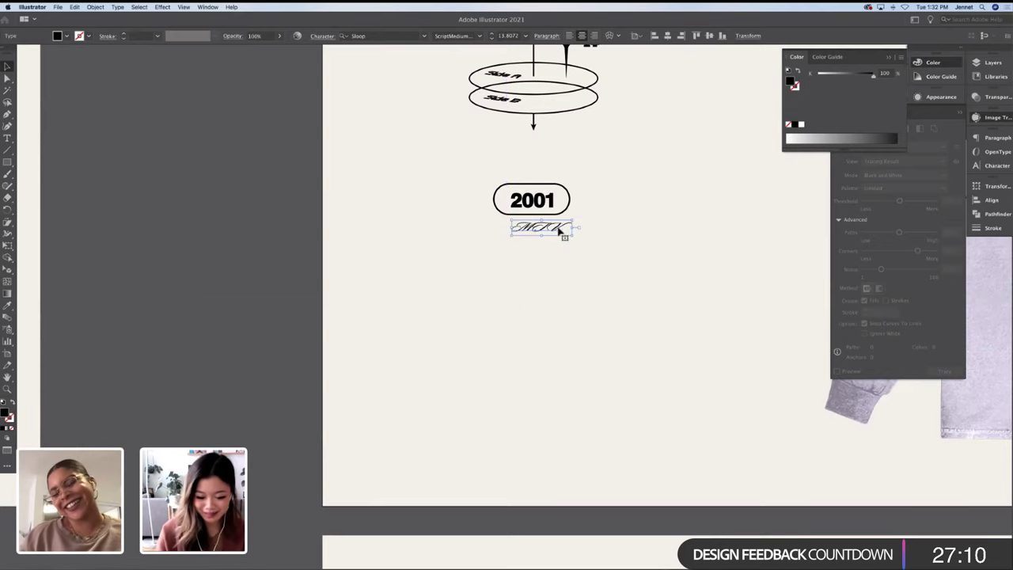
pyautogui.press('super+minus')
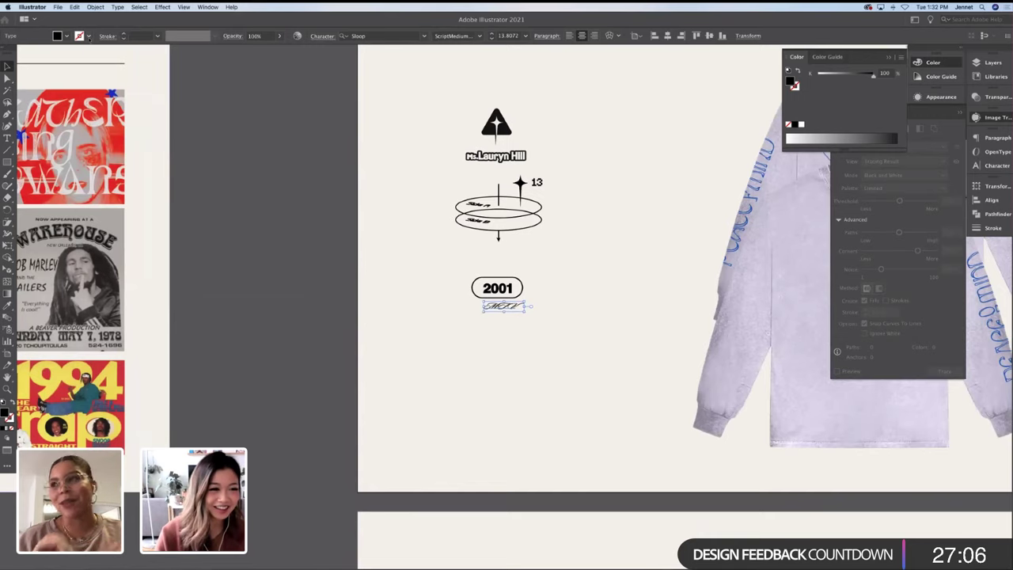
# Give the MTV script a thin black outline, enlarge it, and narrow it slightly
pyautogui.click(89, 37)
pyautogui.click(29, 54)
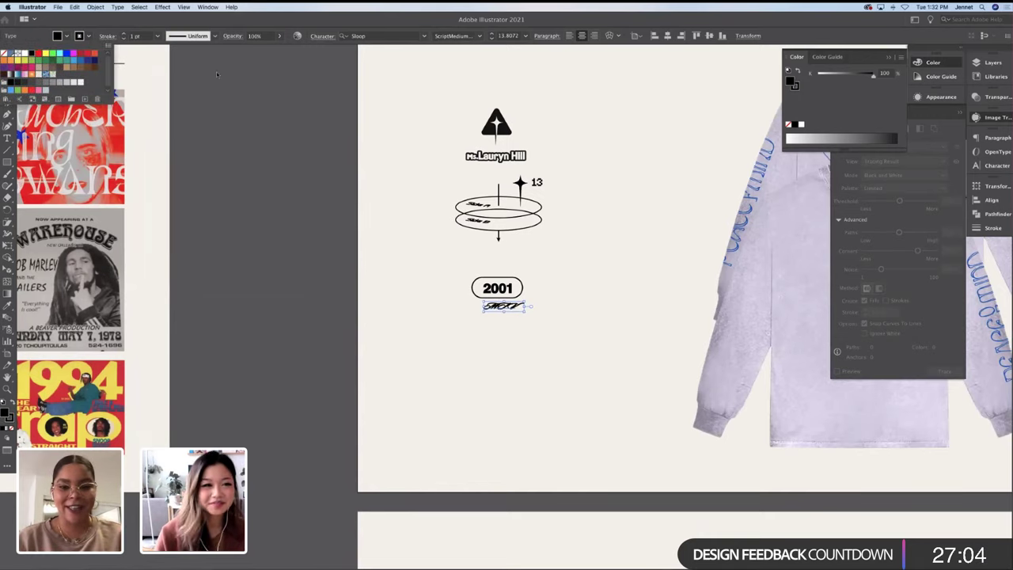
pyautogui.click(124, 39)
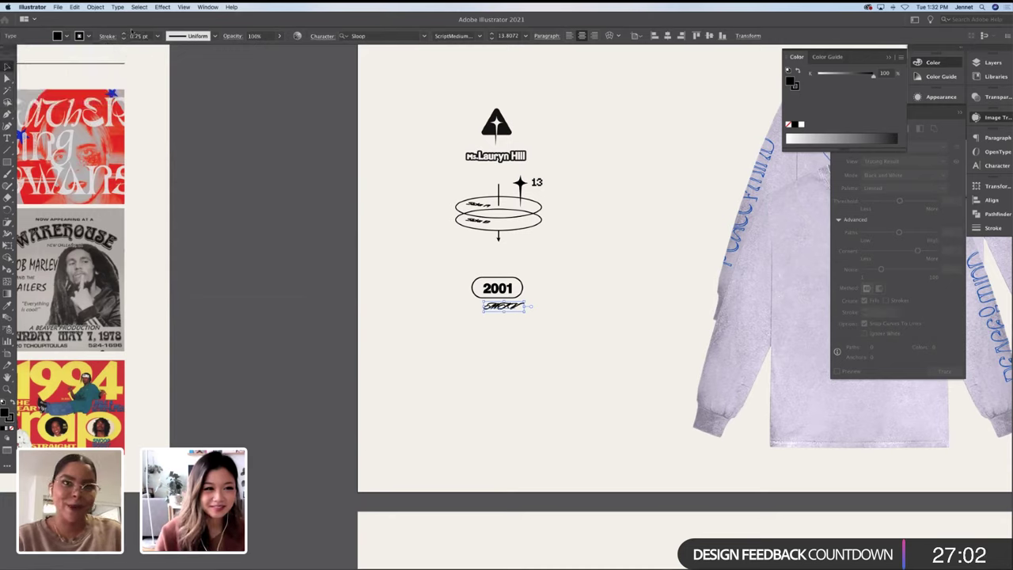
pyautogui.click(123, 39)
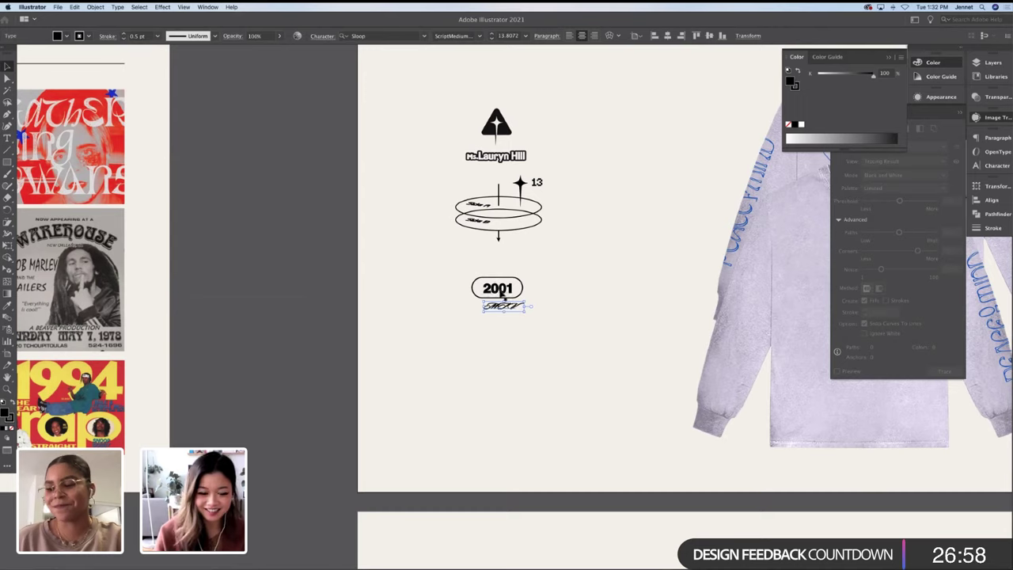
pyautogui.moveTo(483, 310); pyautogui.dragTo(469, 316)
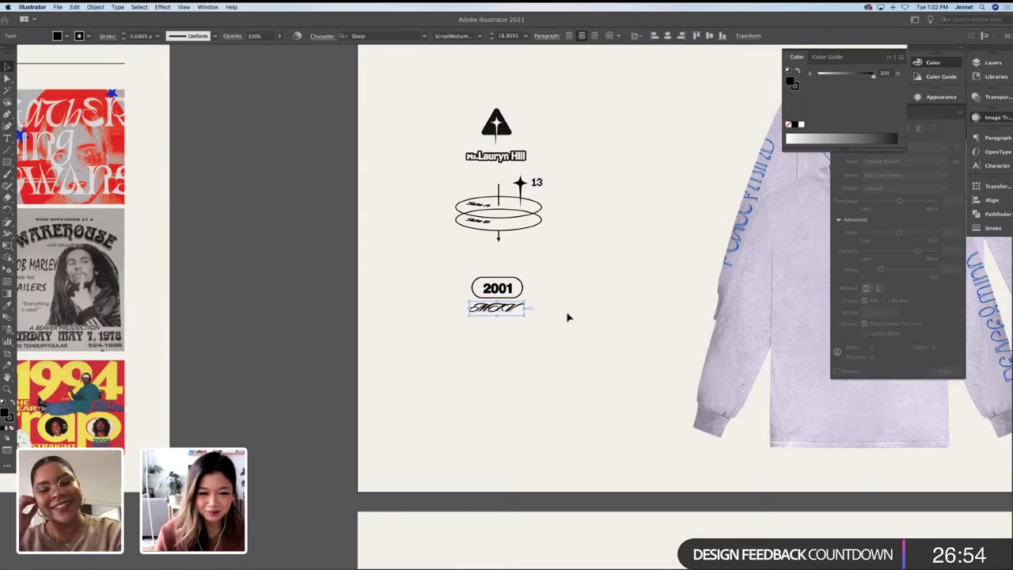
pyautogui.click(528, 314)
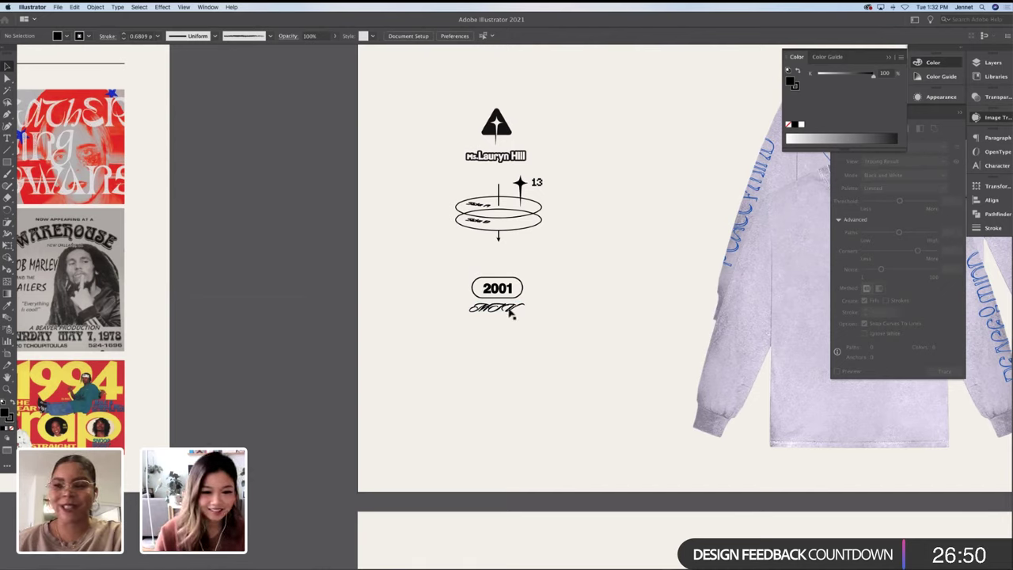
pyautogui.click(511, 314)
pyautogui.moveTo(525, 308); pyautogui.dragTo(519, 309)
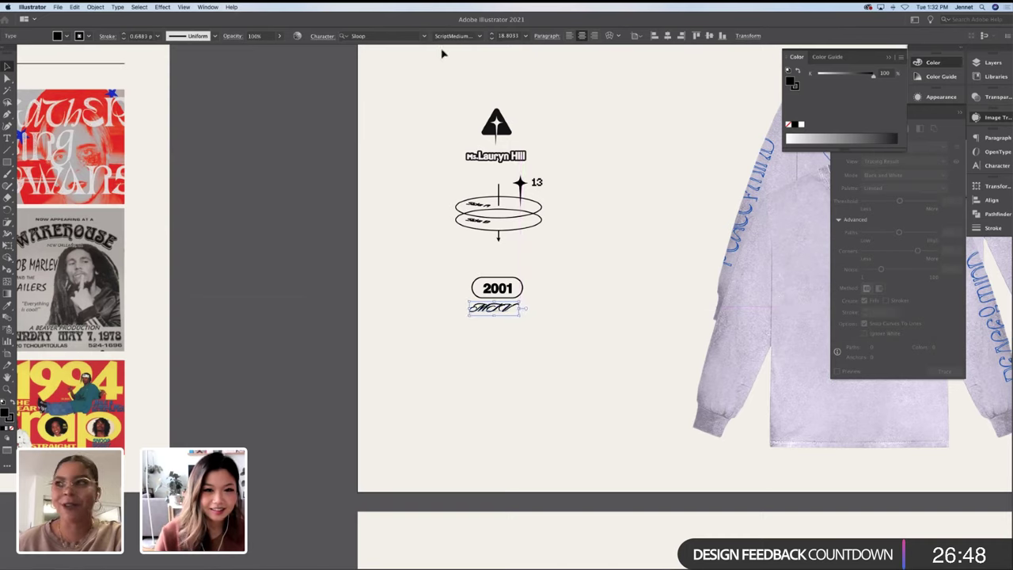
# Set MTV's tracking to -210 and its stroke weight to 0.3 pt
pyautogui.click(322, 36)
pyautogui.click(309, 95)
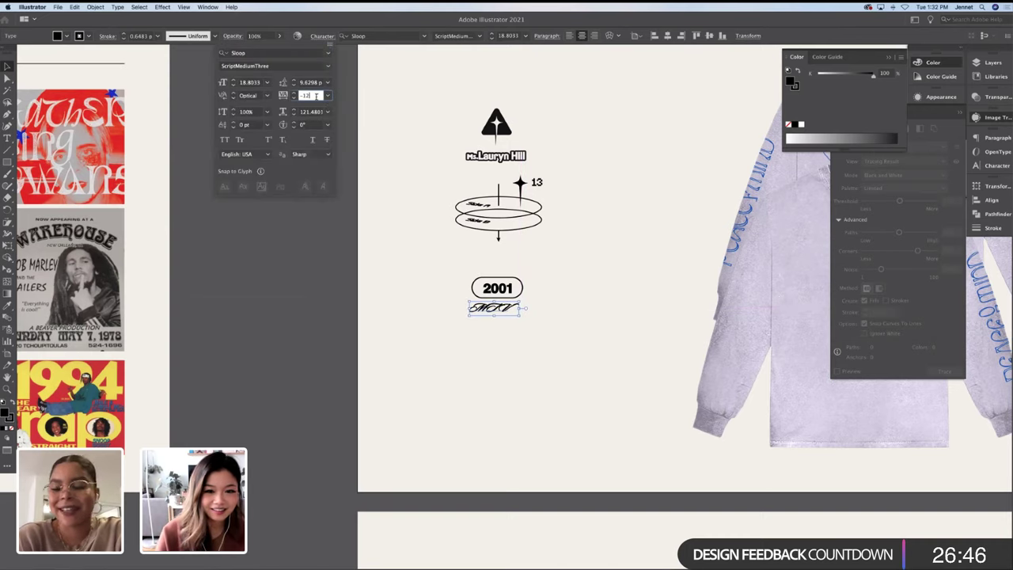
pyautogui.press('Down')
pyautogui.press('Down')
pyautogui.press('Down')
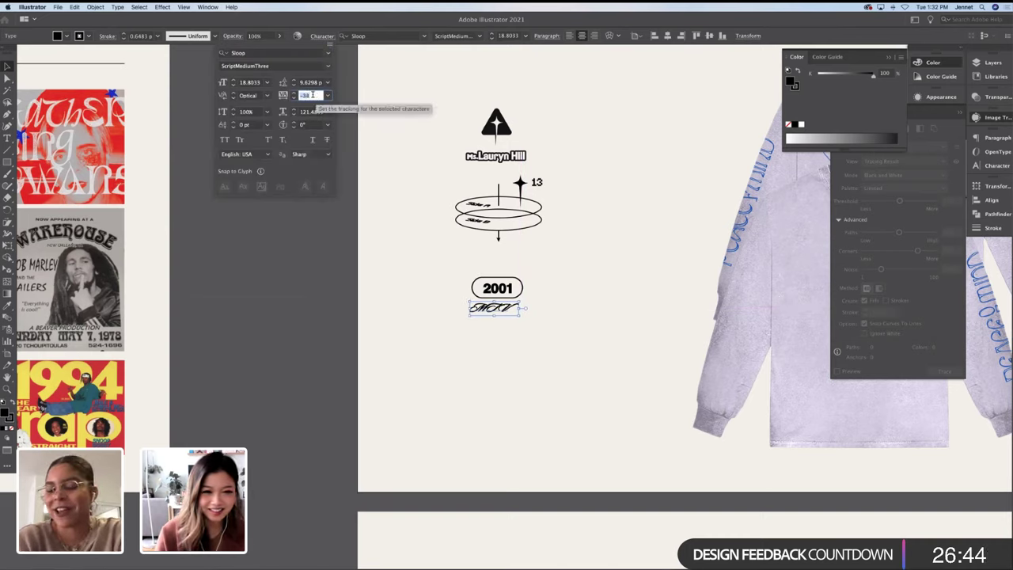
pyautogui.press('Down')
pyautogui.press('Down')
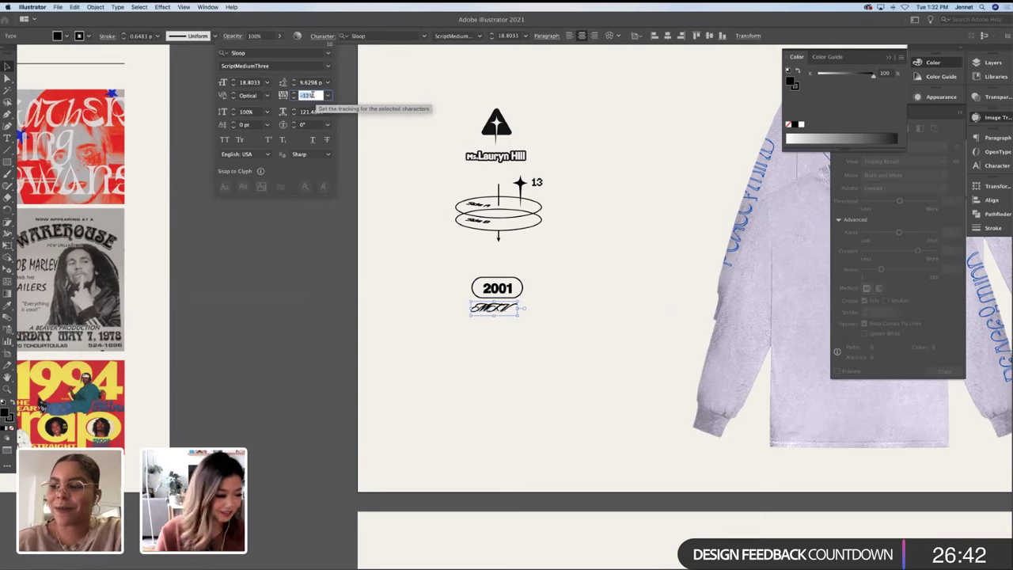
pyautogui.press('Down')
pyautogui.press('Down')
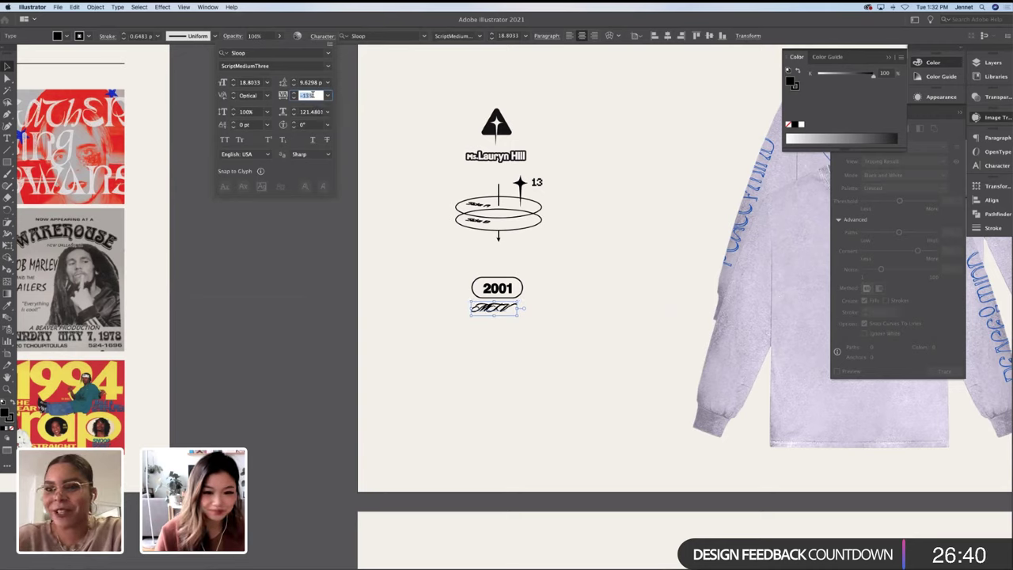
pyautogui.click(328, 95)
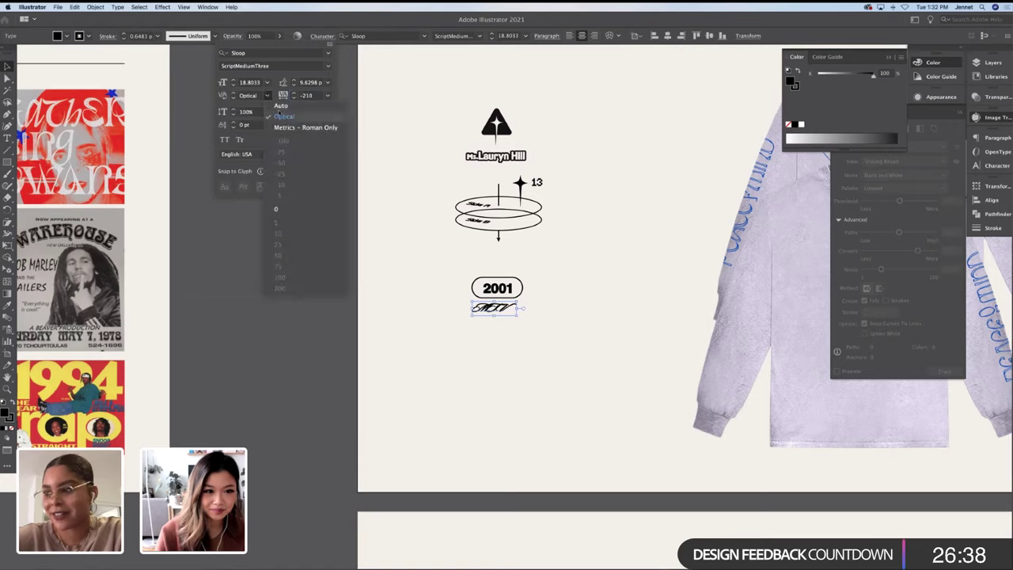
pyautogui.click(455, 134)
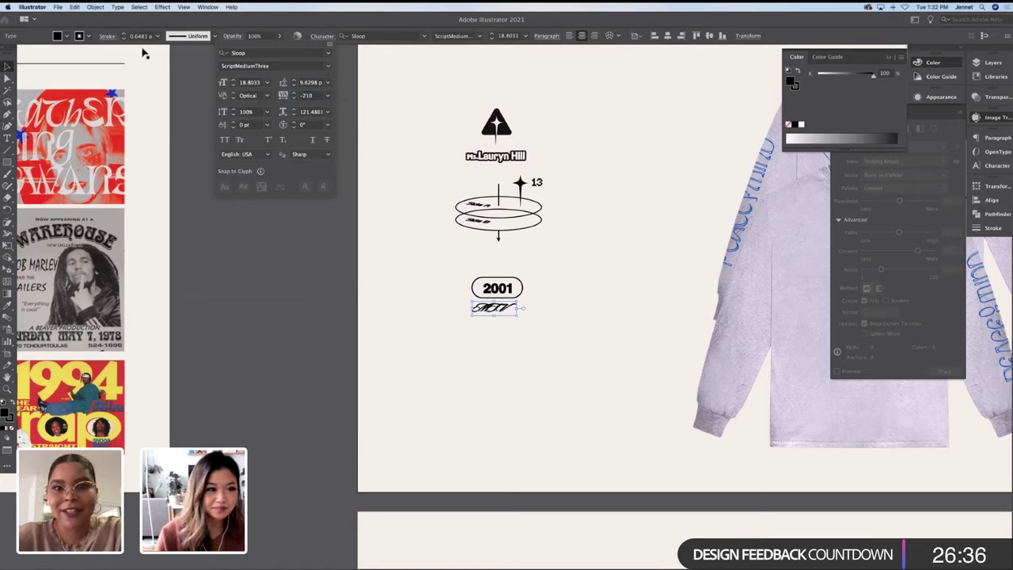
pyautogui.press('Escape')
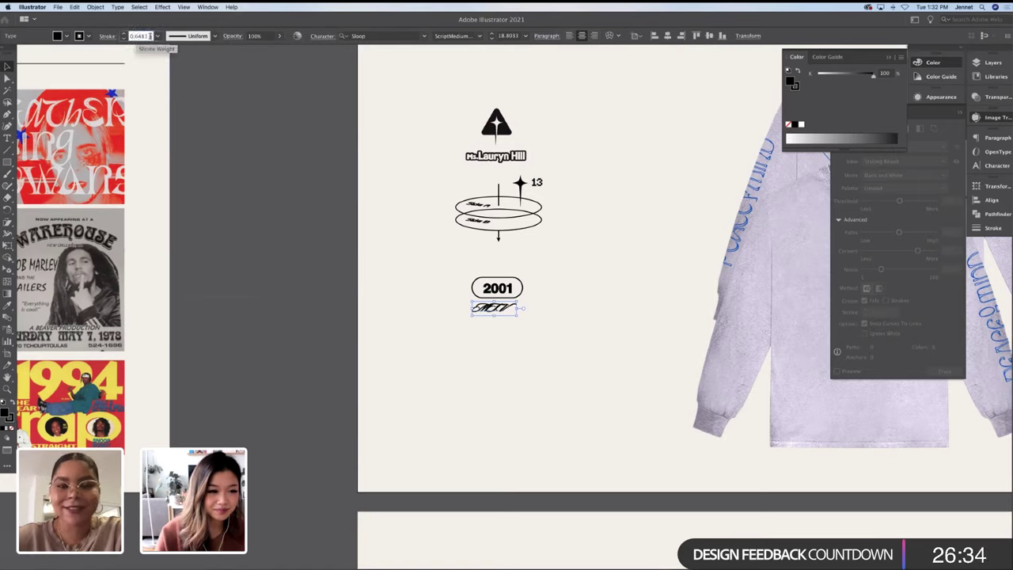
pyautogui.click(149, 36)
pyautogui.write('0.')
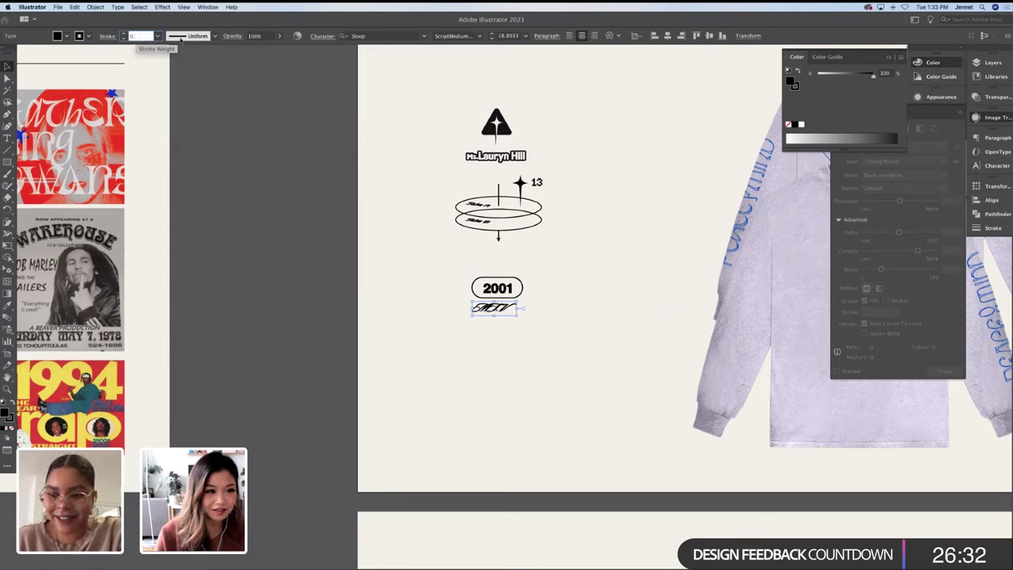
pyautogui.write('1')
pyautogui.press('BackSpace')
pyautogui.write('3')
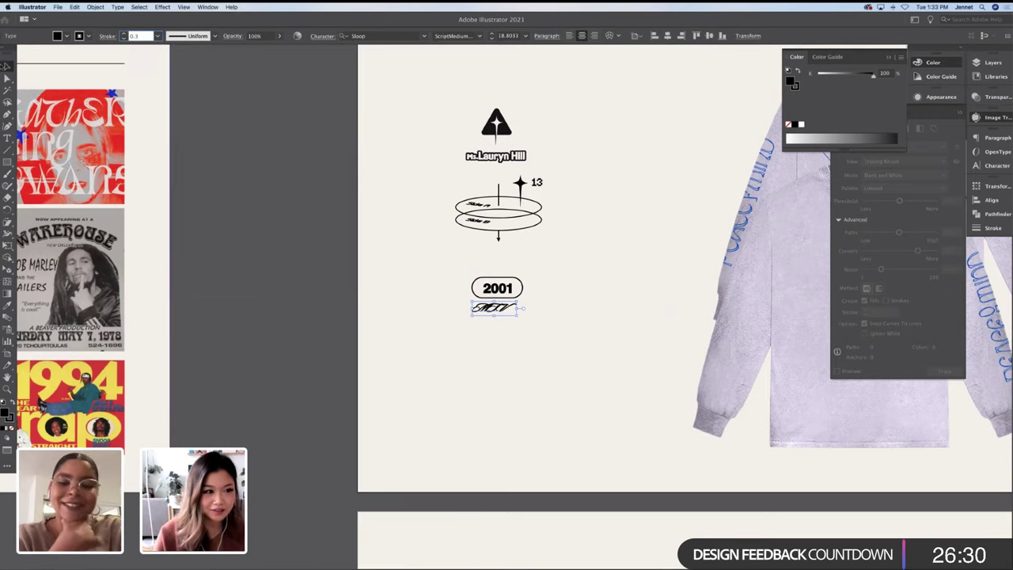
pyautogui.click(359, 169)
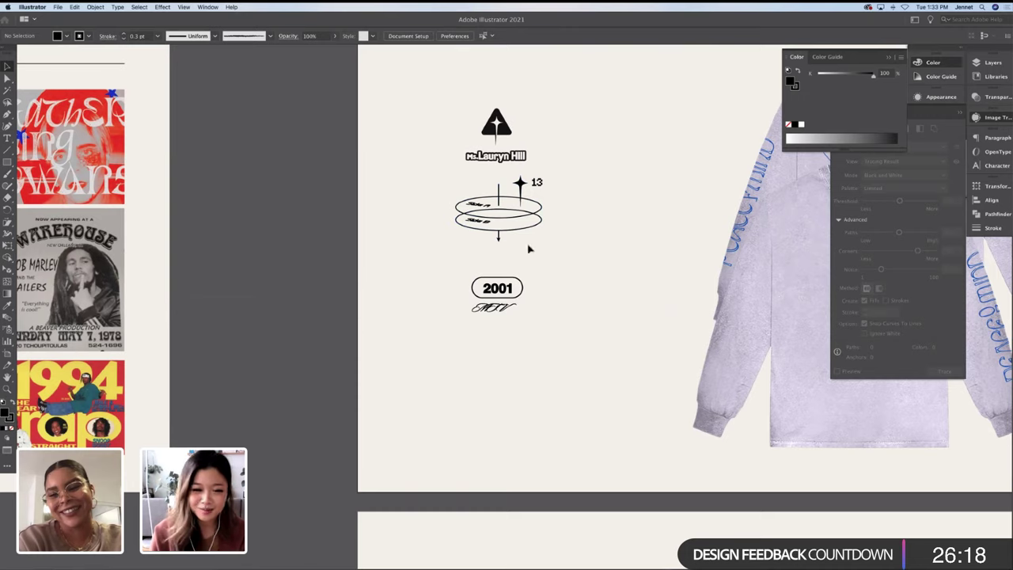
# Enlarge the MTV script to about 30 pt and centre it beneath the 2001 badge
pyautogui.click(495, 311)
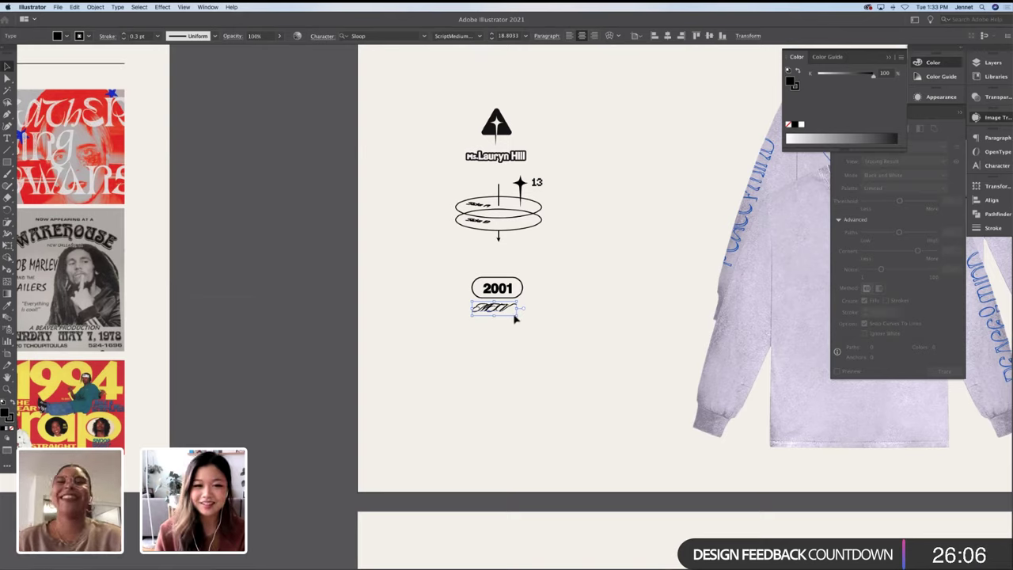
pyautogui.moveTo(520, 319); pyautogui.dragTo(522, 322)
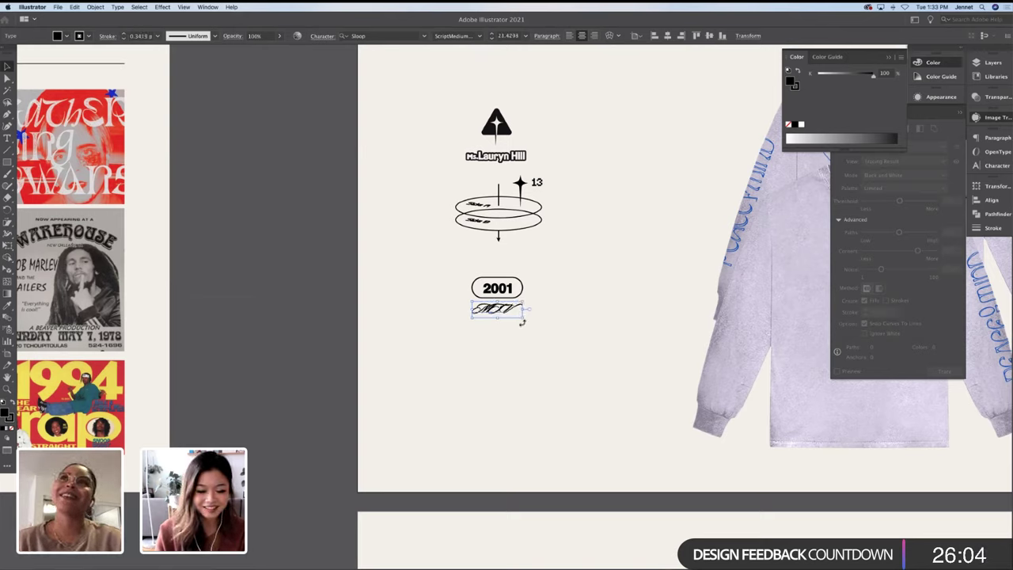
pyautogui.scroll(3, 511, 312)
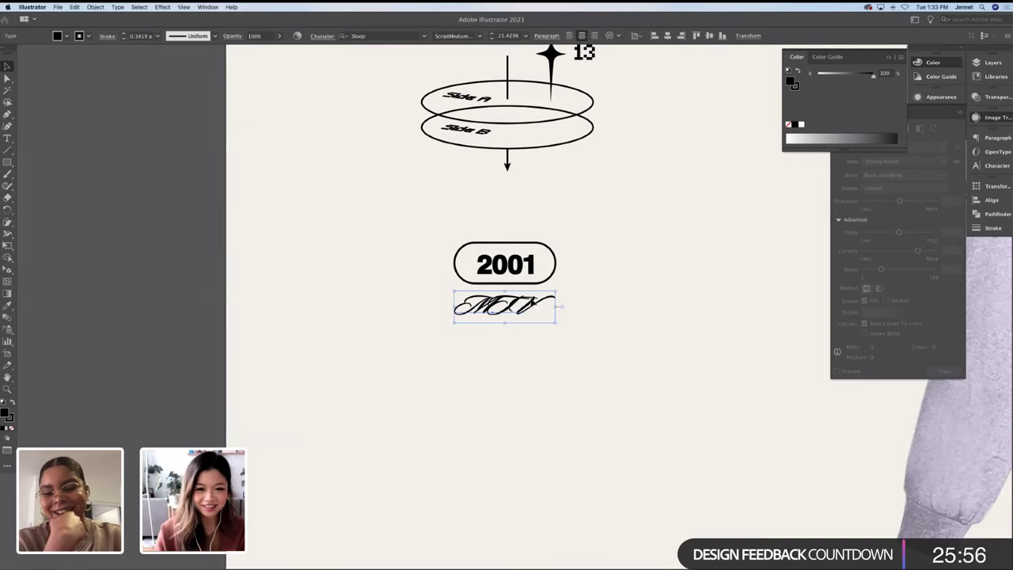
pyautogui.click(534, 303)
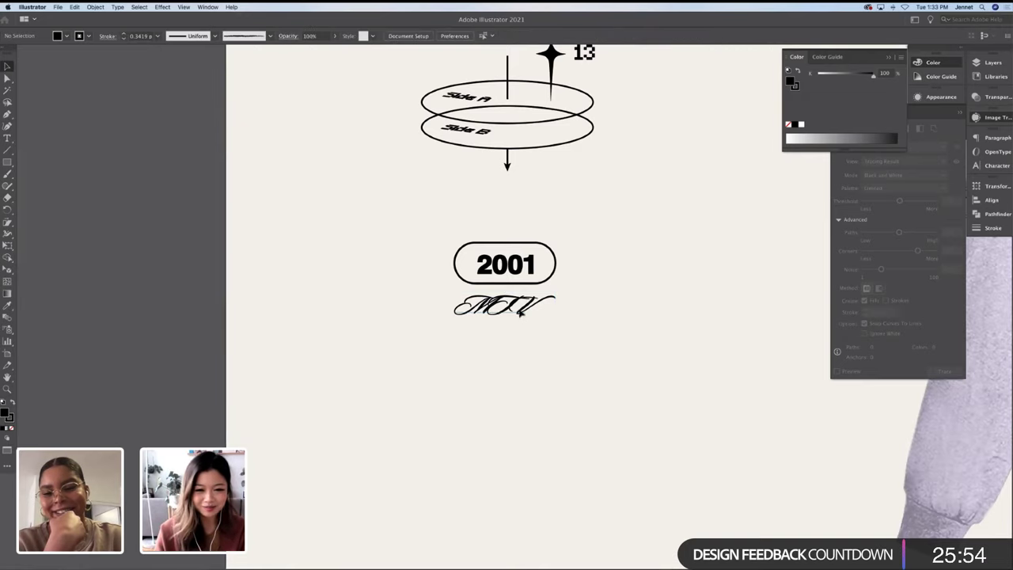
pyautogui.click(523, 313)
pyautogui.moveTo(523, 311); pyautogui.dragTo(522, 306)
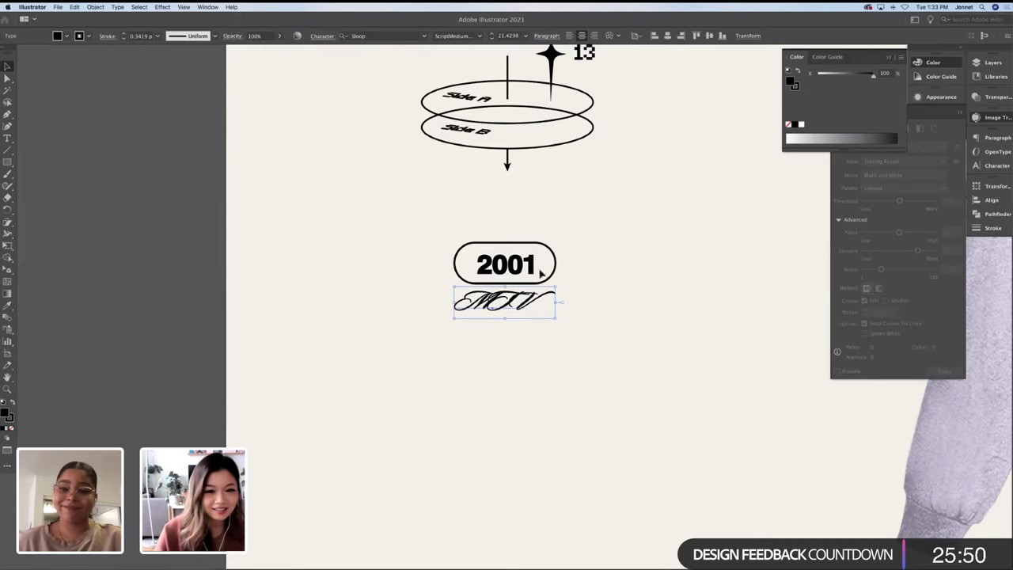
pyautogui.click(618, 291)
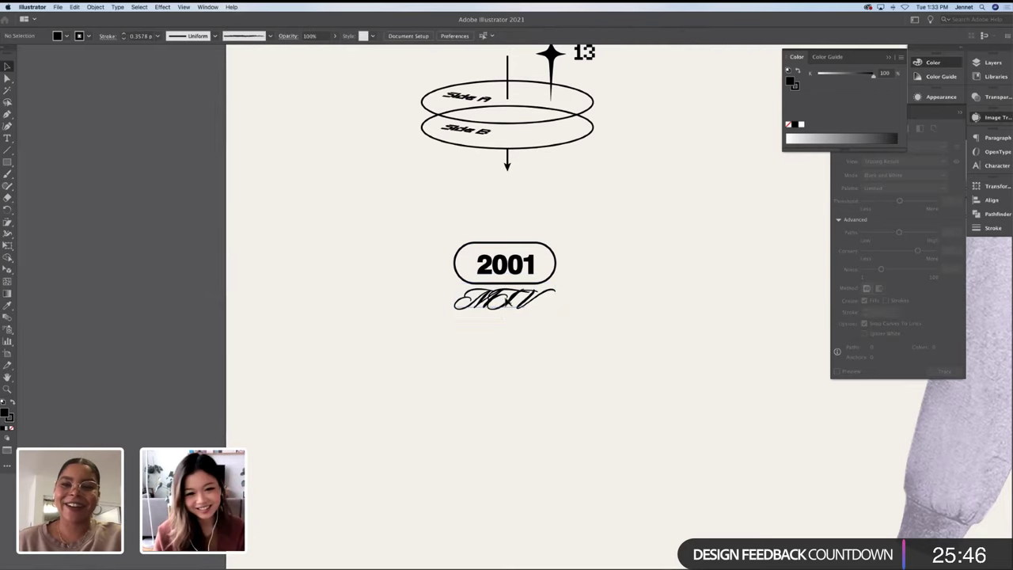
pyautogui.click(516, 307)
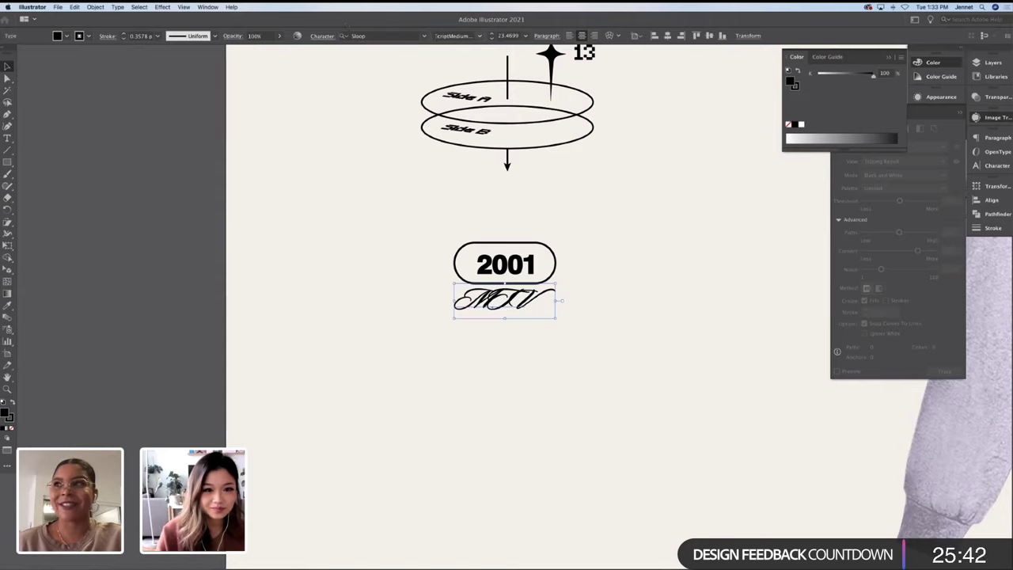
pyautogui.click(437, 35)
pyautogui.click(387, 203)
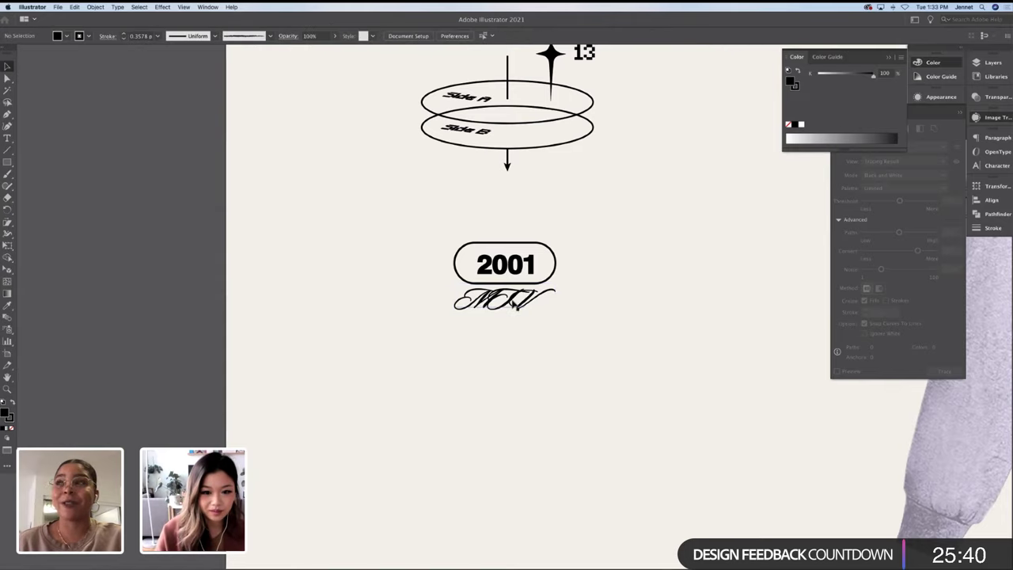
pyautogui.moveTo(517, 305); pyautogui.dragTo(517, 283)
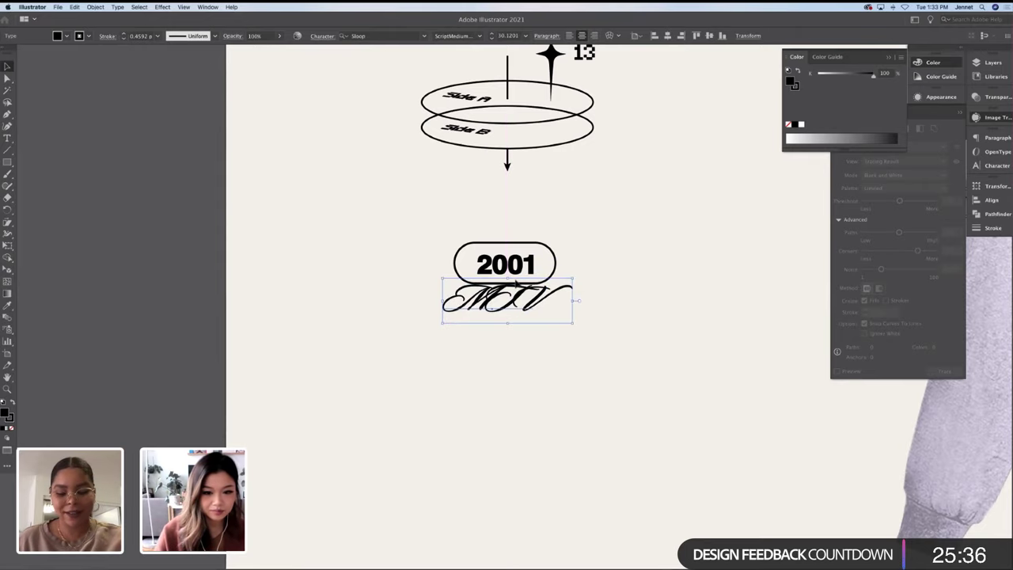
pyautogui.press('Left')
pyautogui.press('Left')
pyautogui.press('Left')
pyautogui.press('Left')
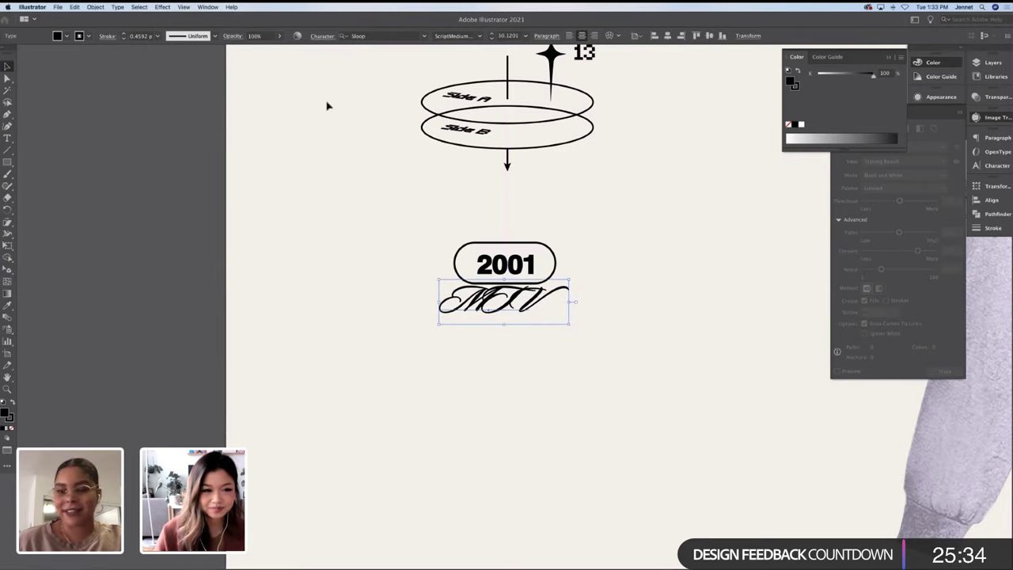
pyautogui.click(207, 7)
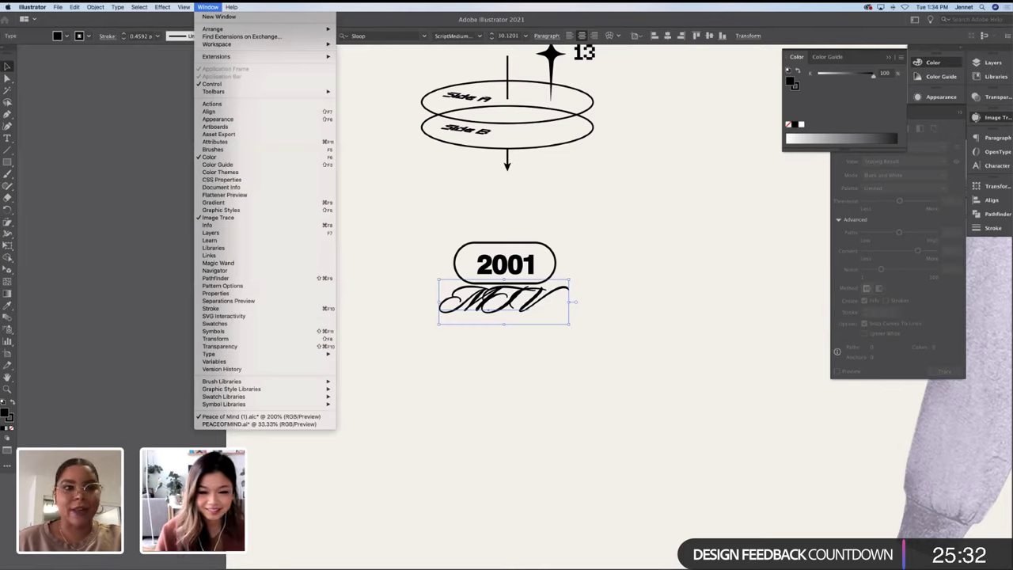
# Apply Effect > Gaussian Blur to the script MTV text and check the grainy result
pyautogui.moveTo(184, 8)
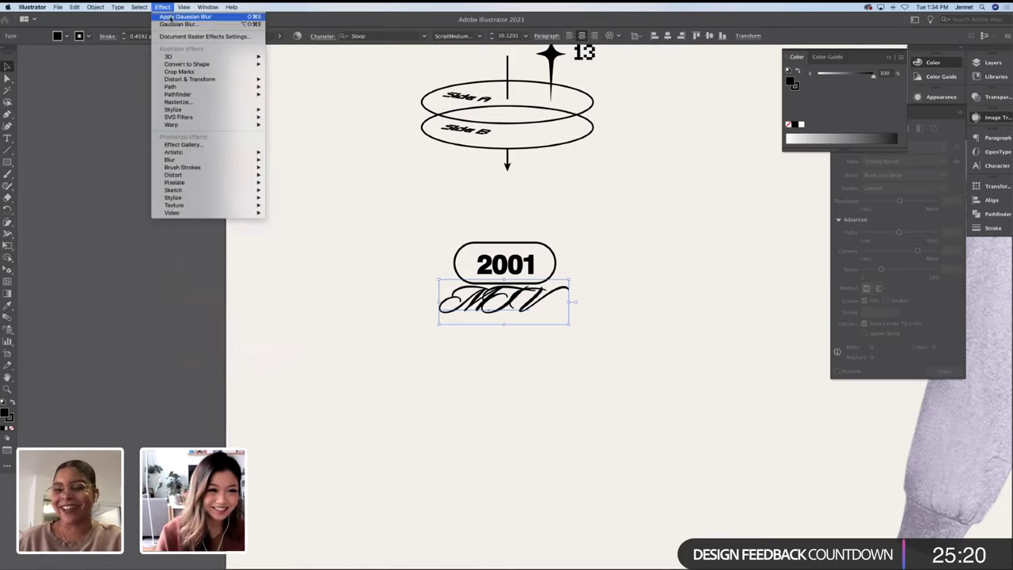
pyautogui.click(170, 17)
pyautogui.click(392, 228)
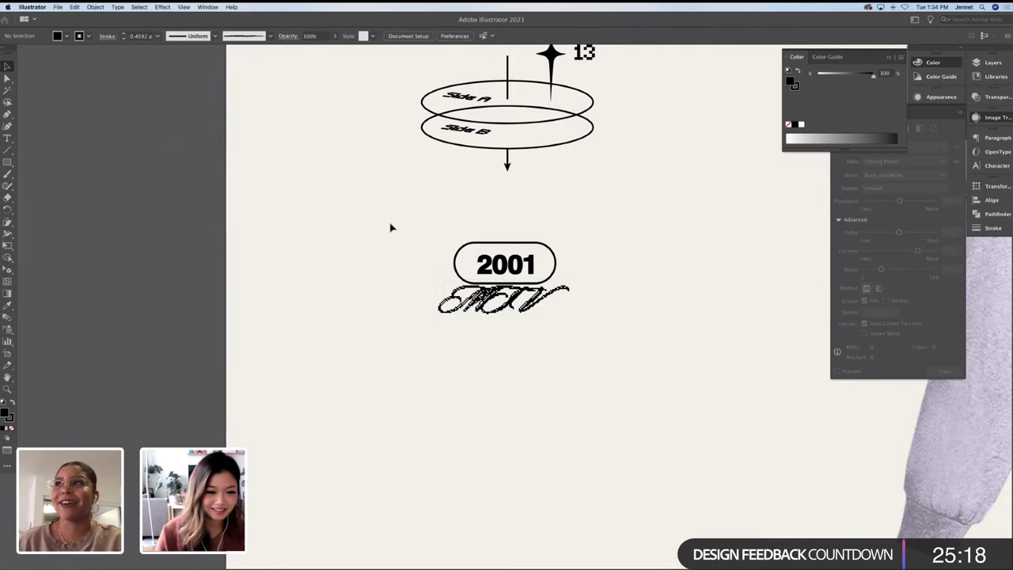
pyautogui.click(537, 313)
pyautogui.moveTo(504, 325); pyautogui.dragTo(525, 337)
pyautogui.click(526, 338)
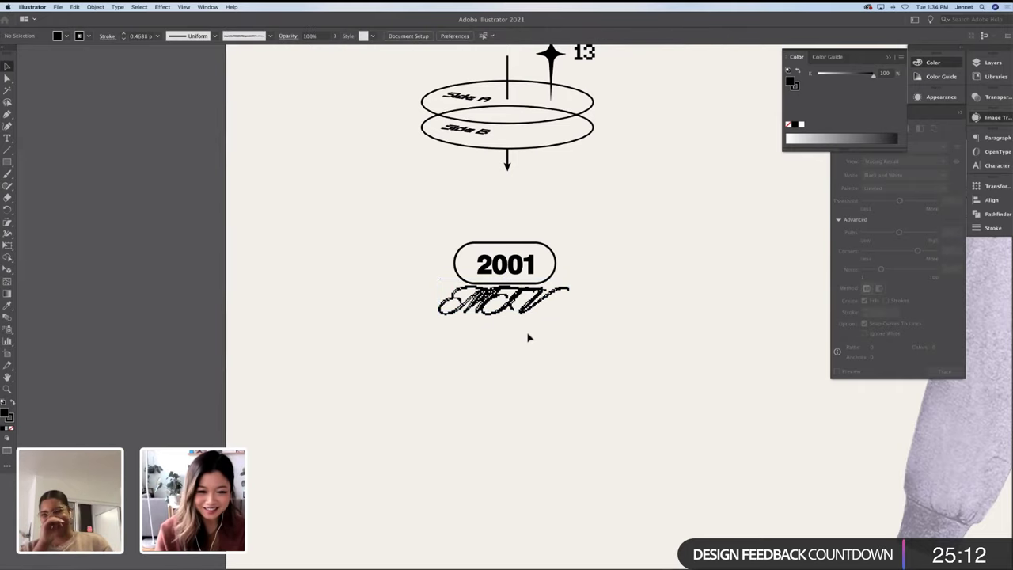
pyautogui.click(526, 313)
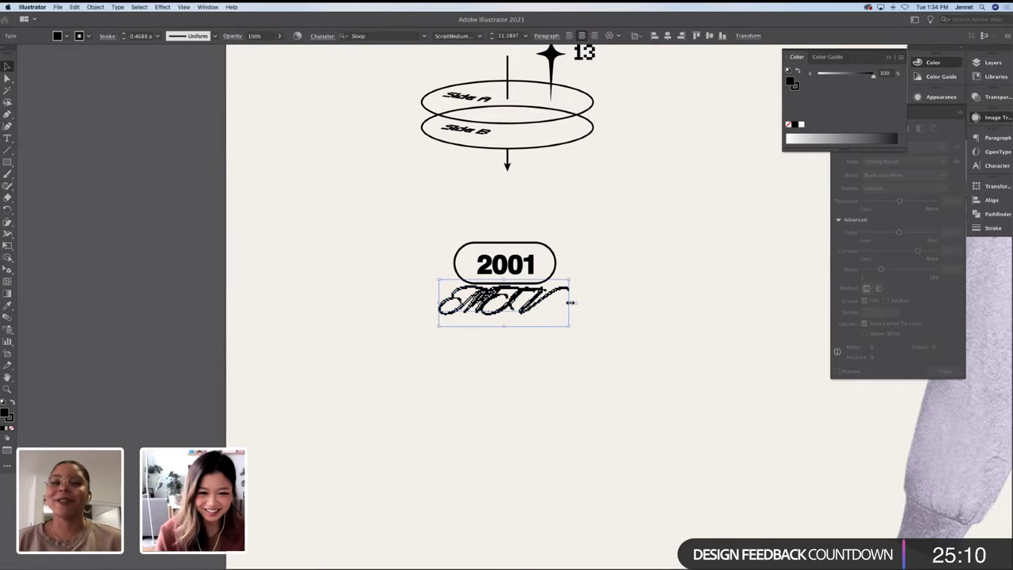
pyautogui.click(597, 342)
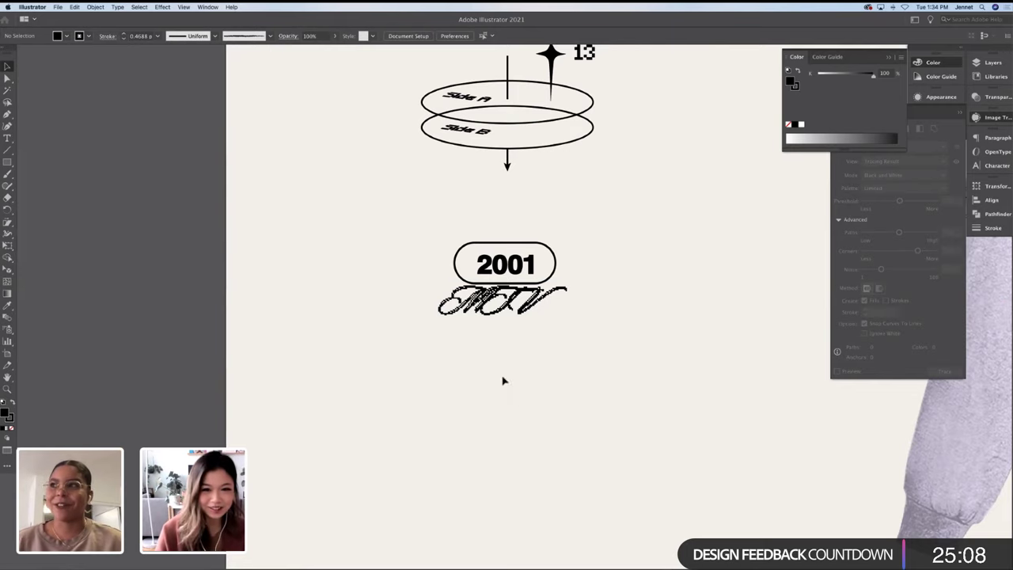
pyautogui.scroll(2, 507, 357)
# Paste a copy of the triangle logo's star below MTV and fill it black with the Eyedropper
pyautogui.click(551, 75)
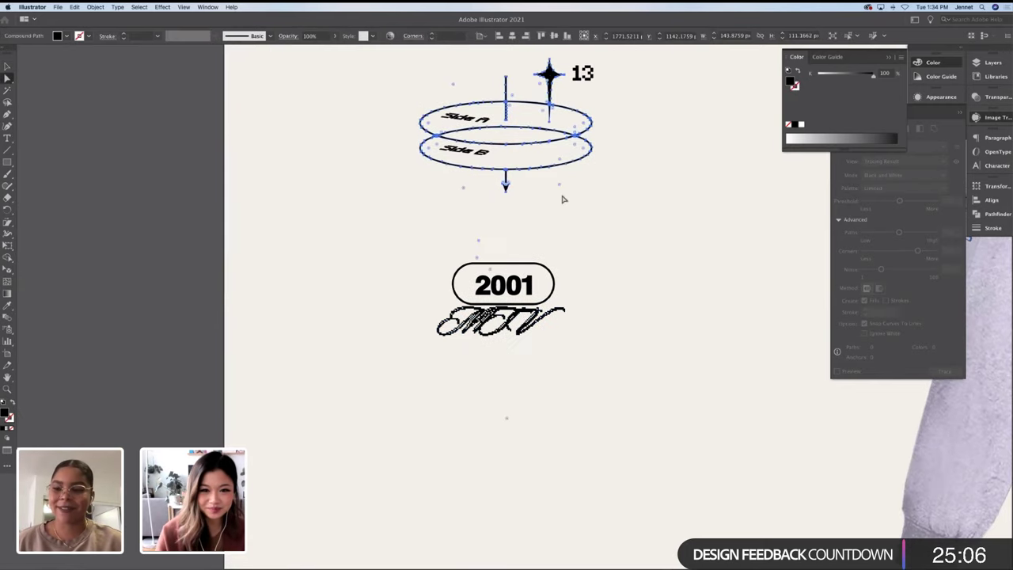
pyautogui.click(617, 191)
pyautogui.scroll(6, 615, 190)
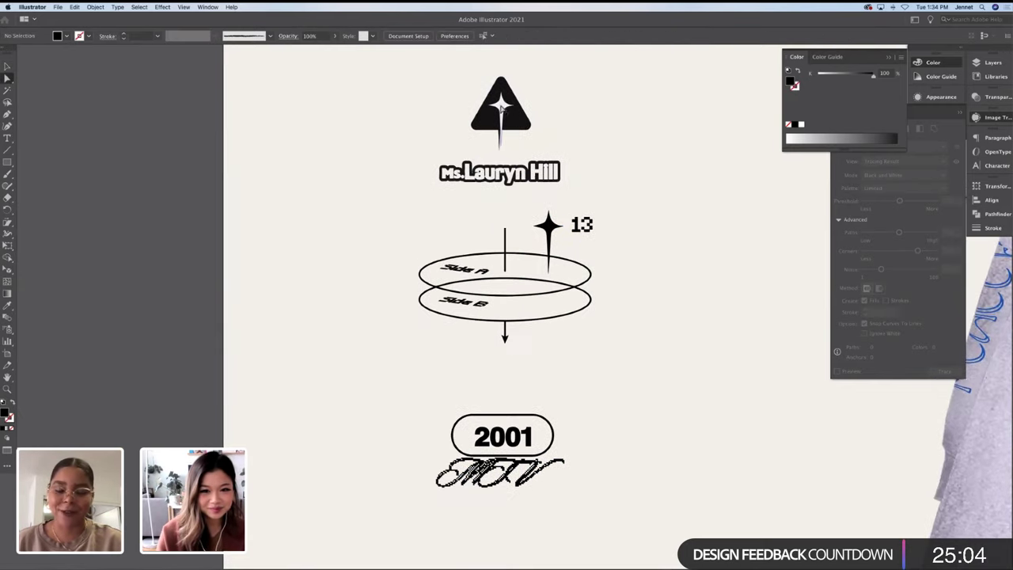
pyautogui.click(501, 107)
pyautogui.scroll(-8, 583, 219)
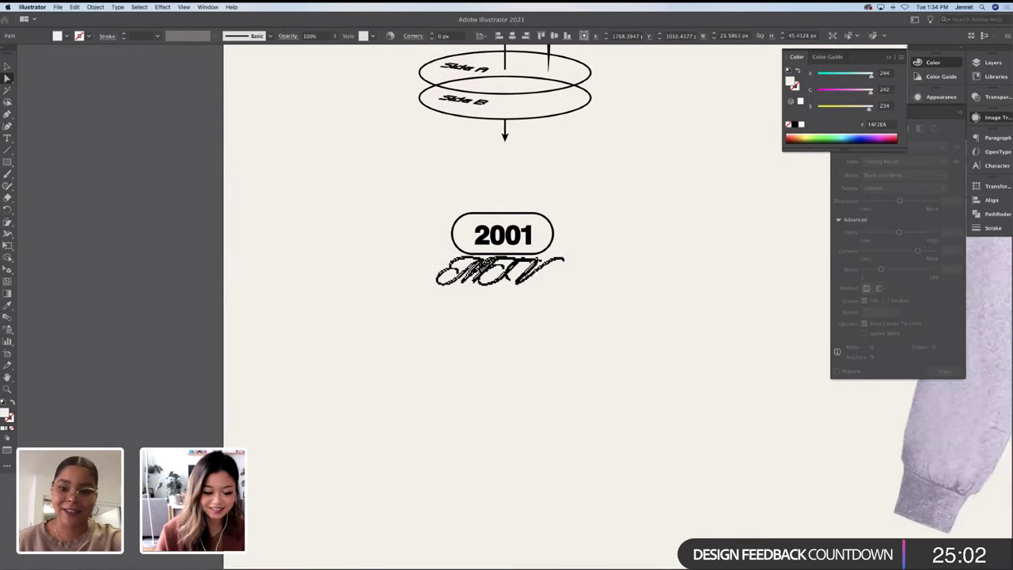
pyautogui.press('super+v')
pyautogui.moveTo(510, 313); pyautogui.dragTo(497, 339)
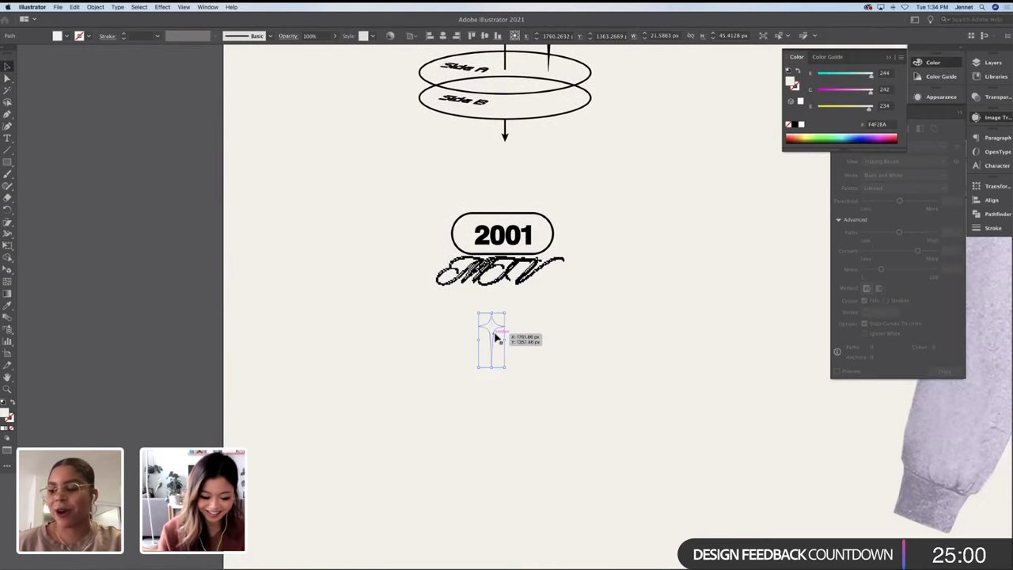
pyautogui.press('i')
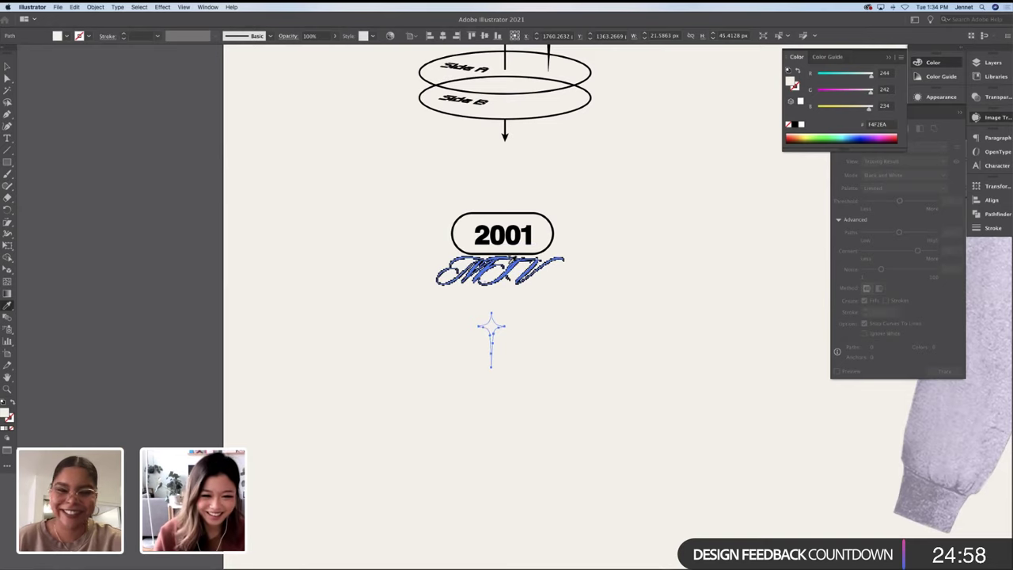
pyautogui.click(513, 262)
# Tilt the black star, move it under the script, and add a smaller copy beside it
pyautogui.press('v')
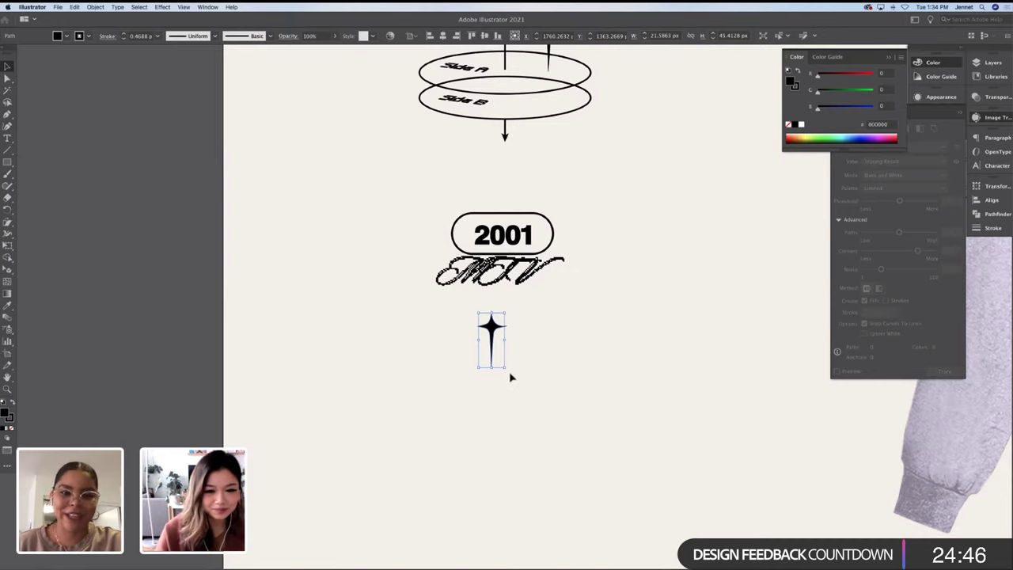
pyautogui.moveTo(511, 378); pyautogui.dragTo(486, 383)
pyautogui.moveTo(500, 335); pyautogui.dragTo(520, 302)
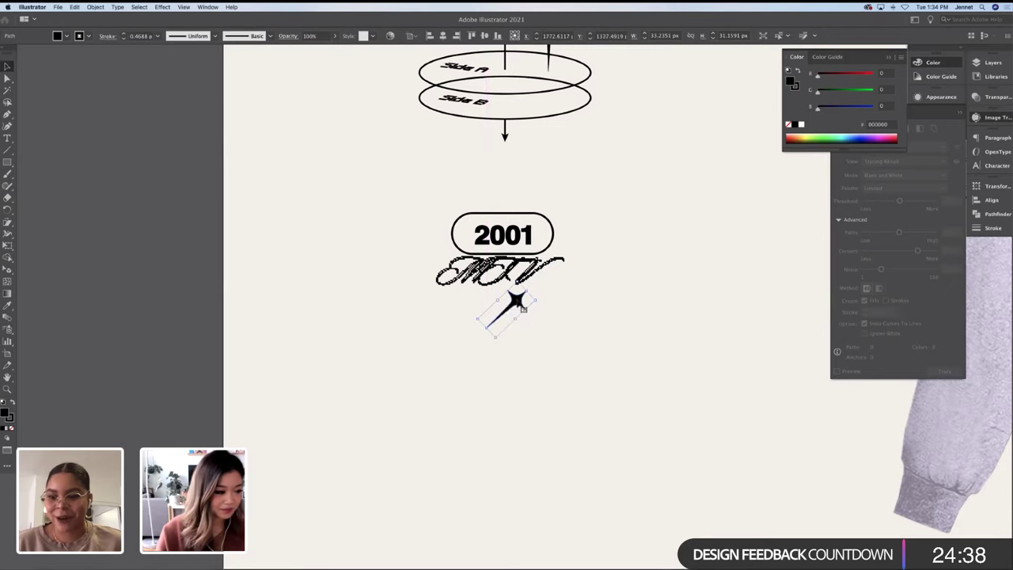
pyautogui.moveTo(493, 338); pyautogui.dragTo(490, 342)
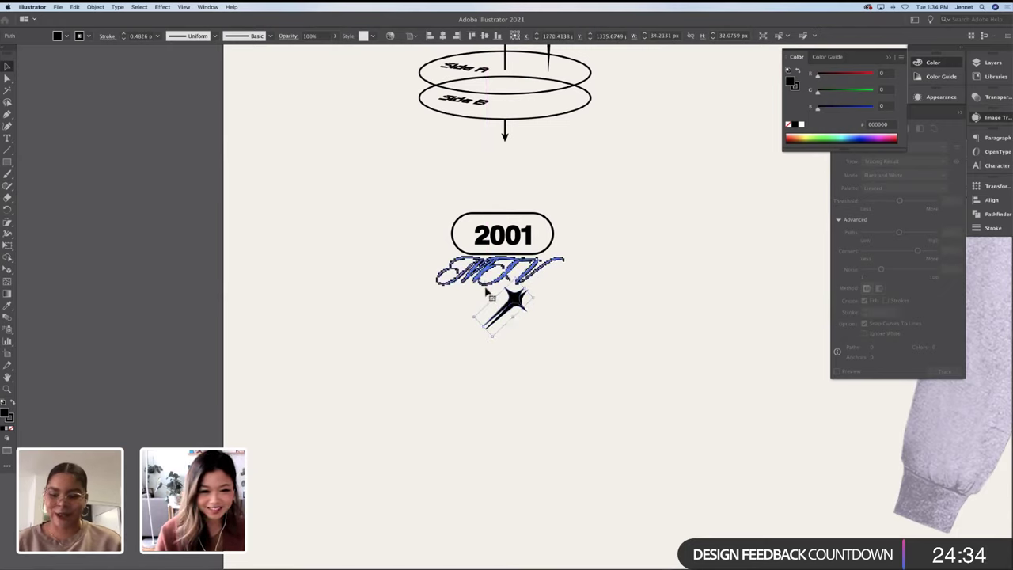
pyautogui.moveTo(486, 305)
pyautogui.mouseDown()
pyautogui.moveTo(477, 305)
pyautogui.moveTo(505, 298)
pyautogui.moveTo(500, 304)
pyautogui.mouseUp()
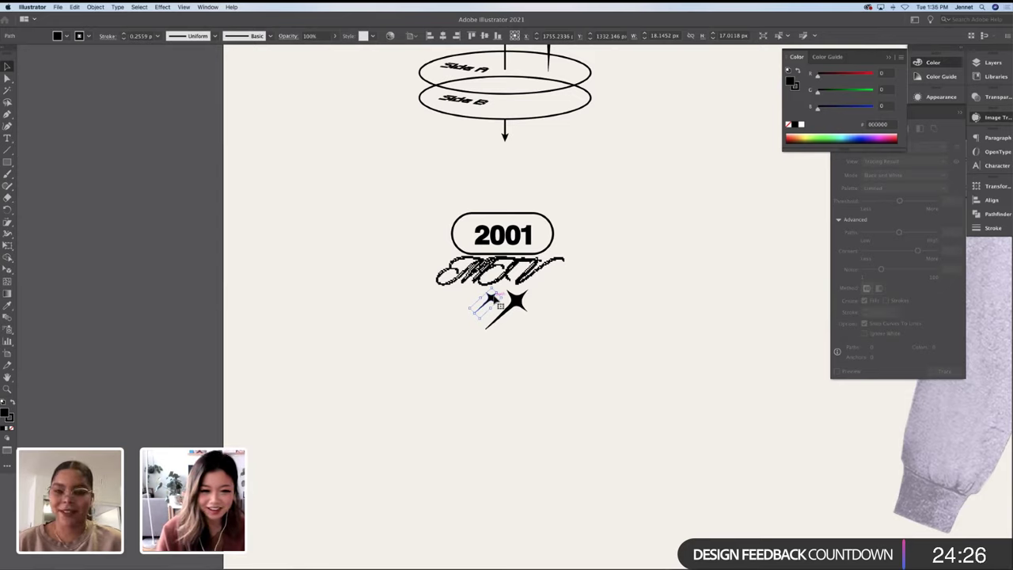
pyautogui.click(563, 310)
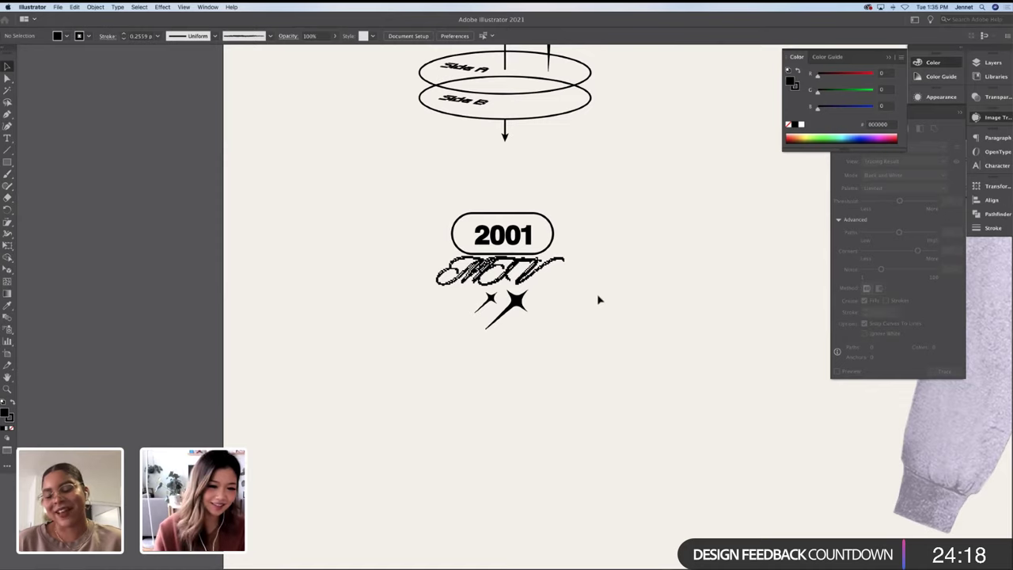
# Duplicate the small star as a tiny third star below the pair
pyautogui.click(491, 299)
pyautogui.moveTo(491, 301); pyautogui.dragTo(494, 330)
pyautogui.press('super+shift+a')
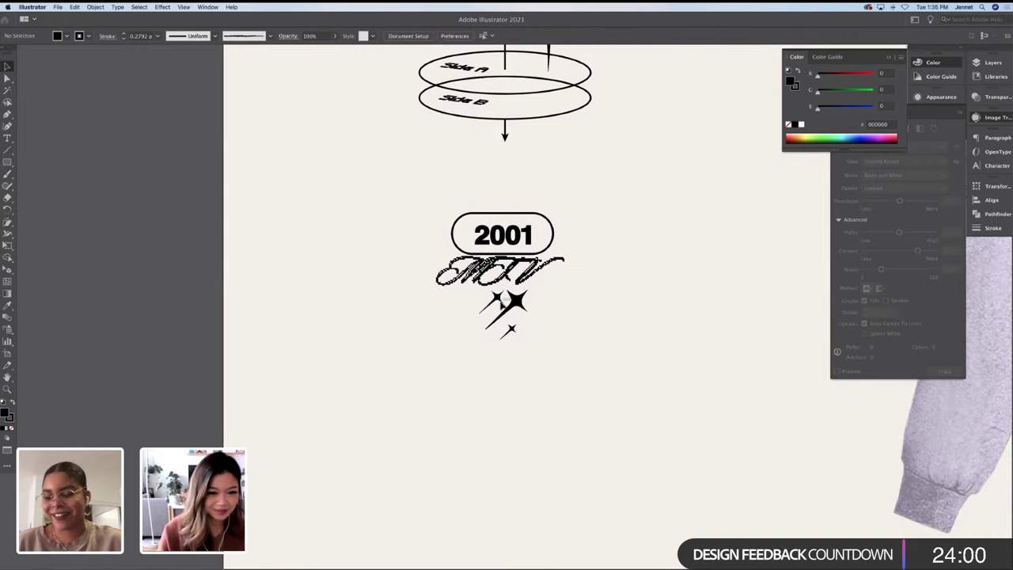
pyautogui.click(512, 332)
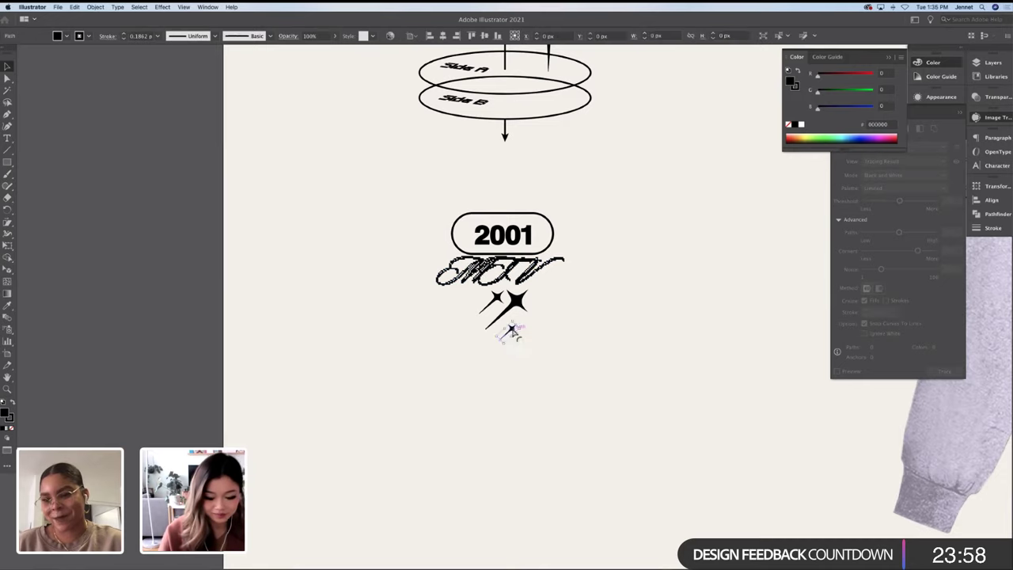
pyautogui.scroll(5, 513, 333)
pyautogui.scroll(3, 513, 332)
# Shorten the tiny star's tail with Direct Selection and position it under the pair
pyautogui.press('a')
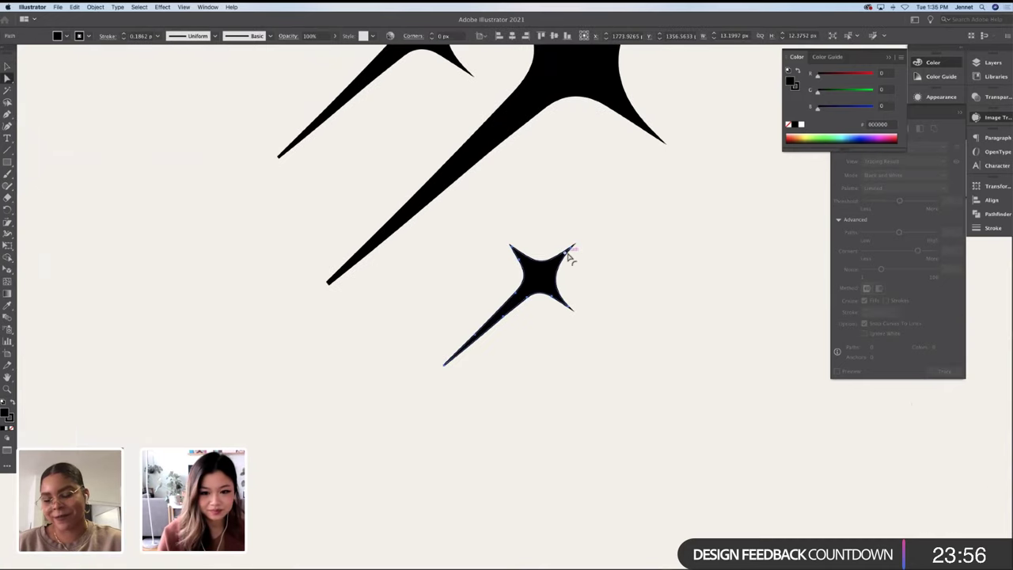
pyautogui.click(446, 369)
pyautogui.moveTo(444, 368); pyautogui.dragTo(464, 351)
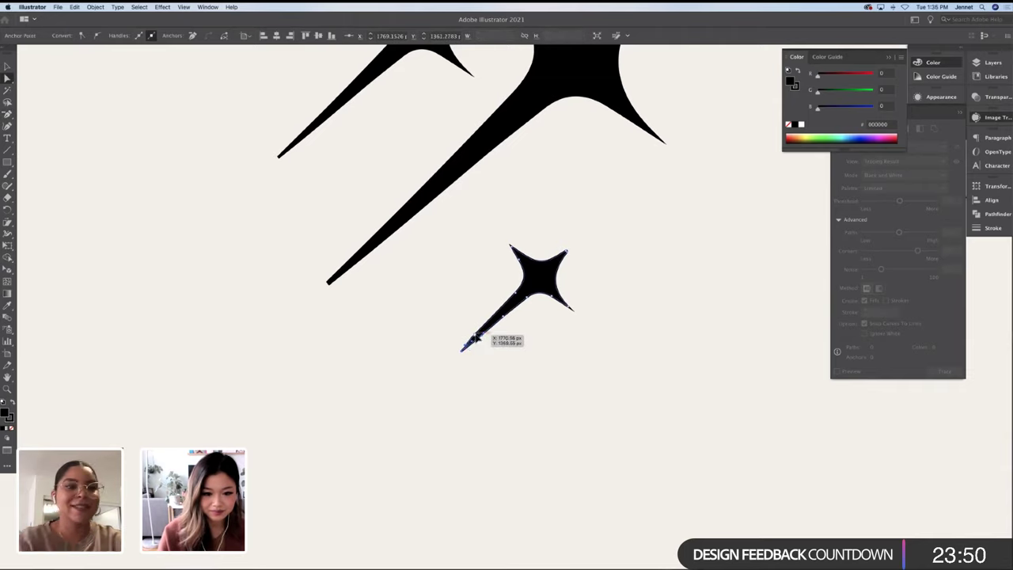
pyautogui.click(489, 331)
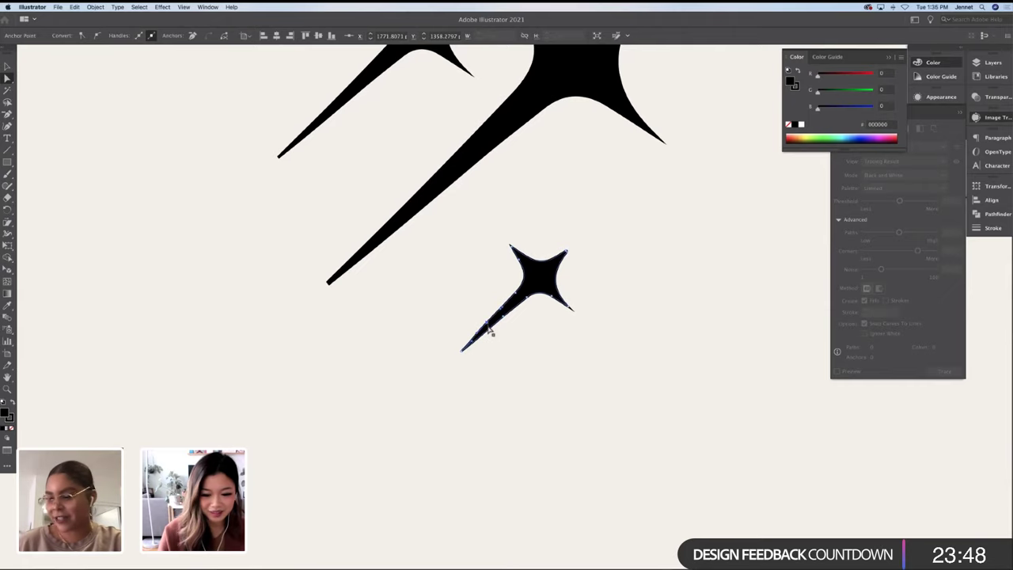
pyautogui.moveTo(491, 332); pyautogui.dragTo(493, 330)
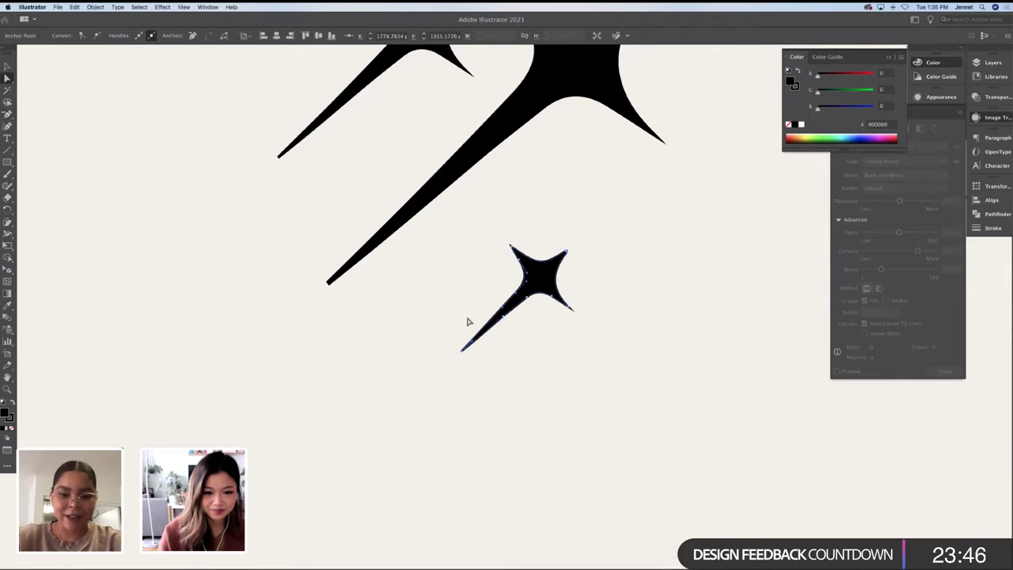
pyautogui.click(468, 322)
pyautogui.scroll(-2, 468, 321)
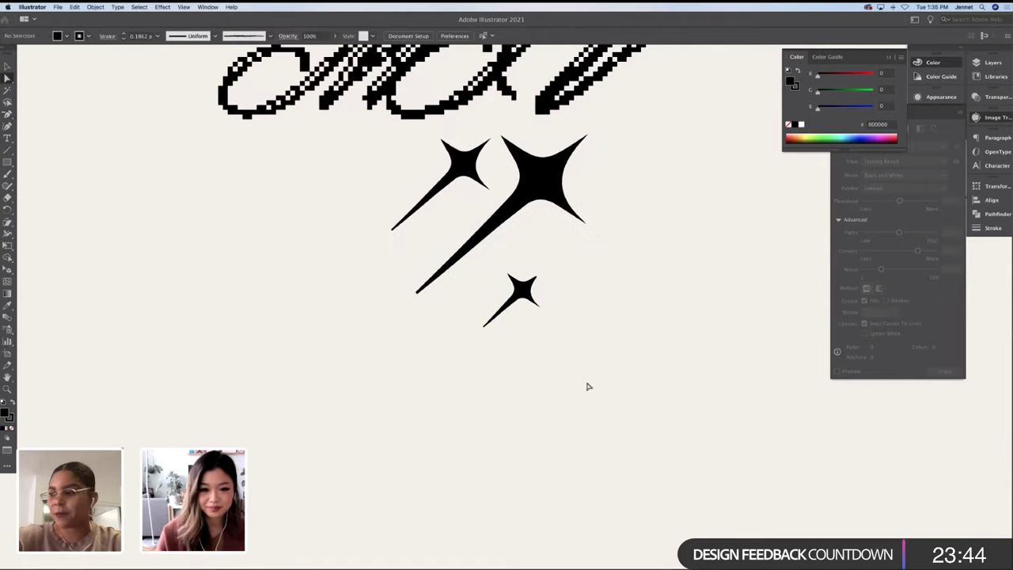
pyautogui.moveTo(525, 294); pyautogui.dragTo(513, 304)
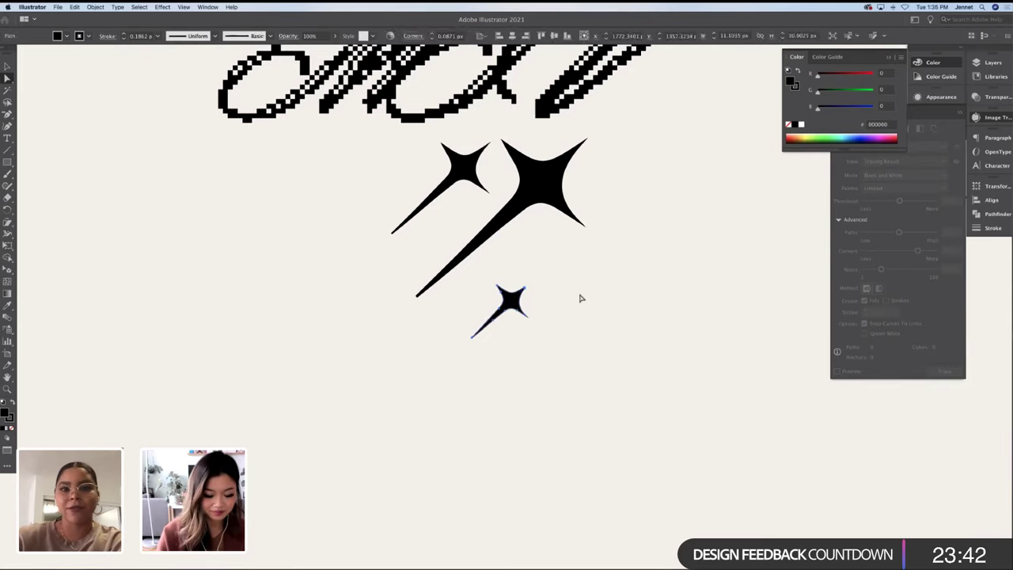
pyautogui.click(580, 299)
pyautogui.scroll(-3, 580, 298)
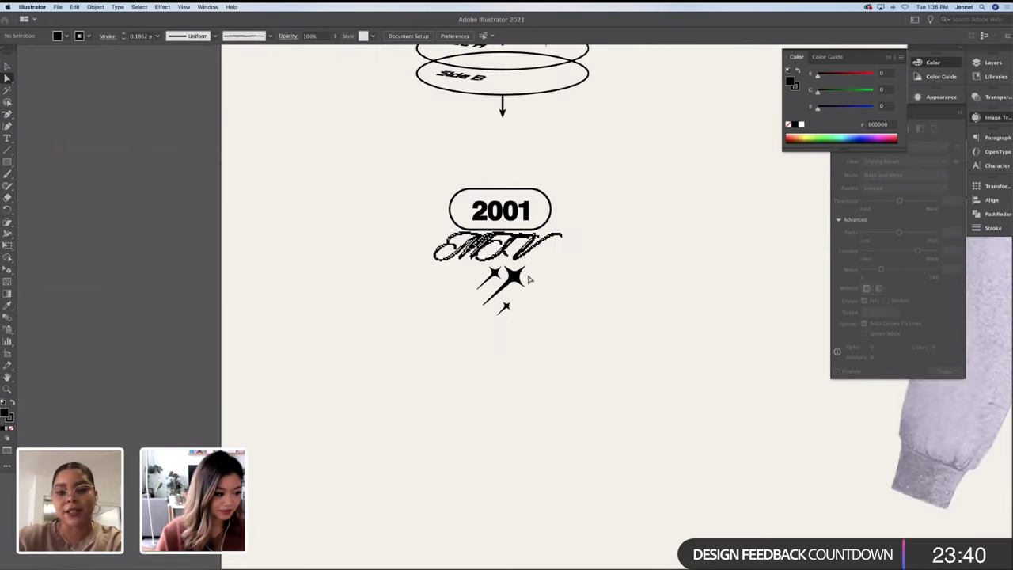
pyautogui.moveTo(505, 305)
pyautogui.mouseDown()
pyautogui.moveTo(517, 316)
pyautogui.moveTo(504, 306)
pyautogui.mouseUp()
# Select the star group and check the Effect menu without applying any effect
pyautogui.click(540, 308)
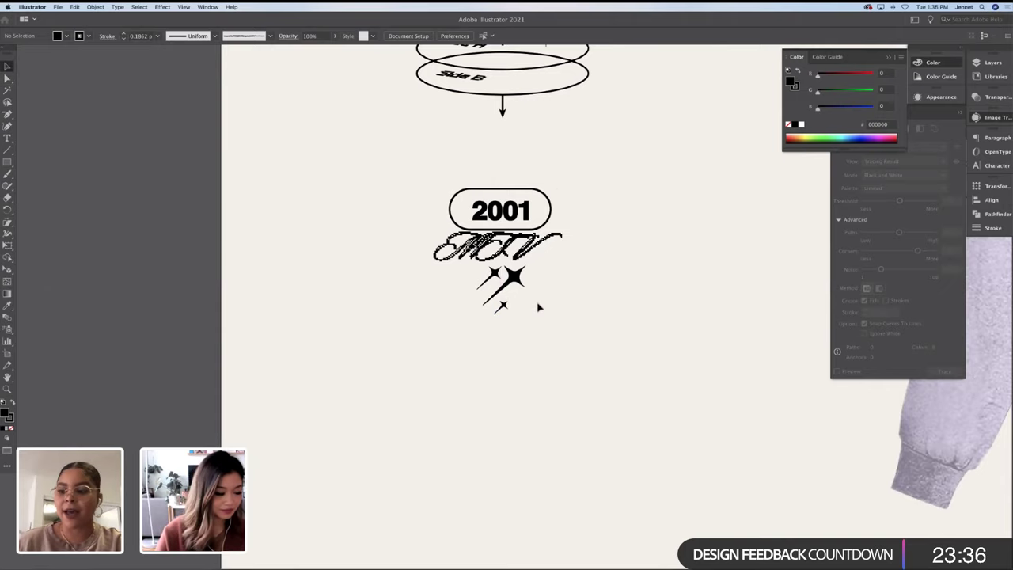
pyautogui.click(474, 321)
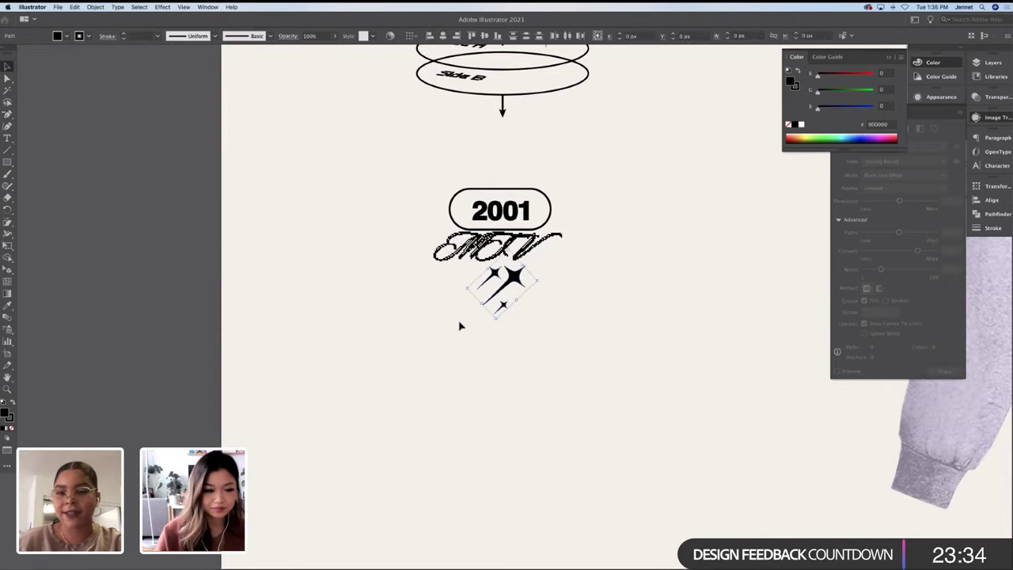
pyautogui.click(162, 6)
pyautogui.click(356, 258)
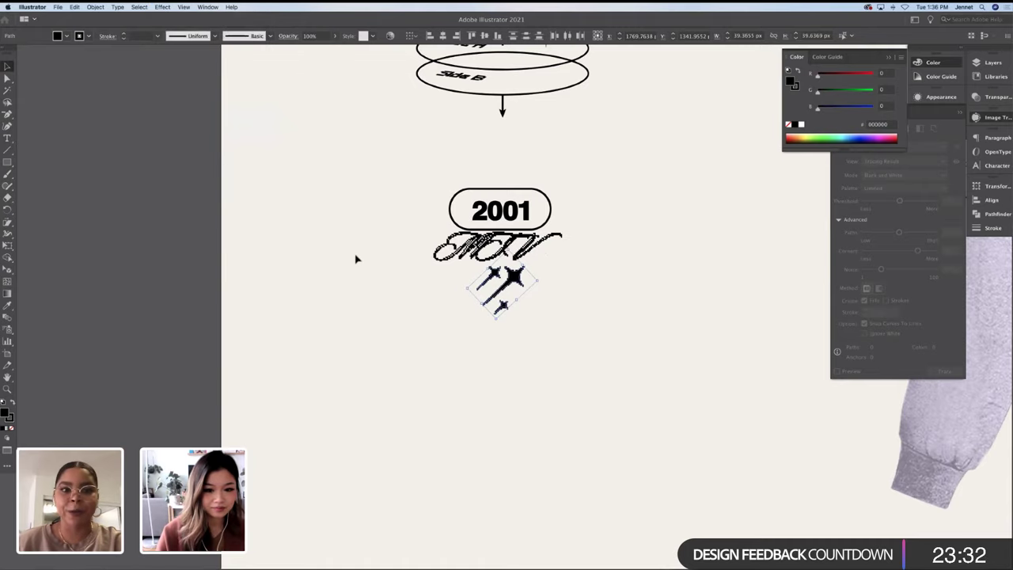
pyautogui.click(463, 255)
pyautogui.click(618, 227)
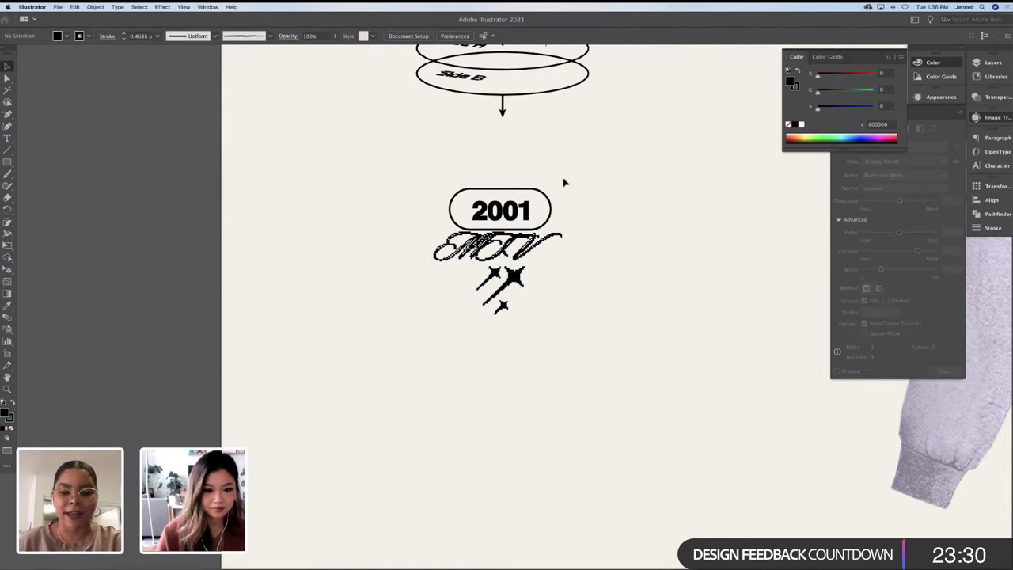
# Check effects on the 2001 frame and text, leaving them unblurred, then zoom out to the shirt
pyautogui.click(539, 192)
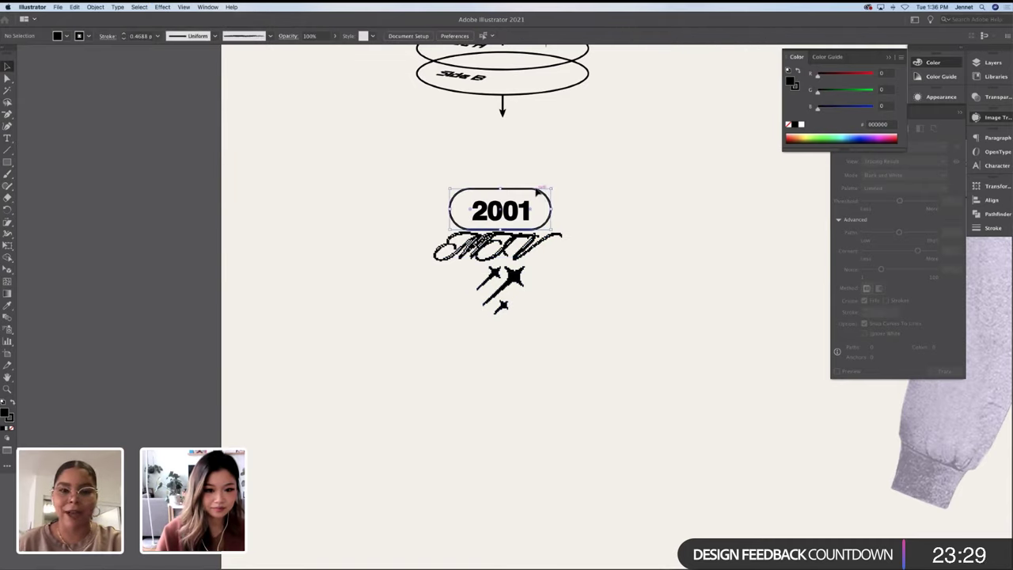
pyautogui.click(162, 6)
pyautogui.click(162, 7)
pyautogui.click(616, 173)
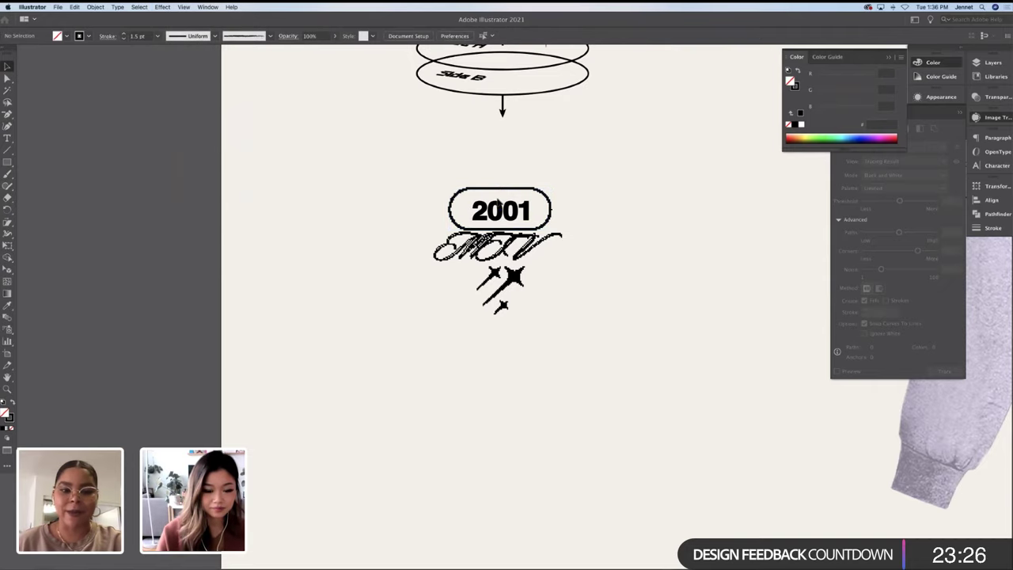
pyautogui.click(499, 207)
pyautogui.click(162, 7)
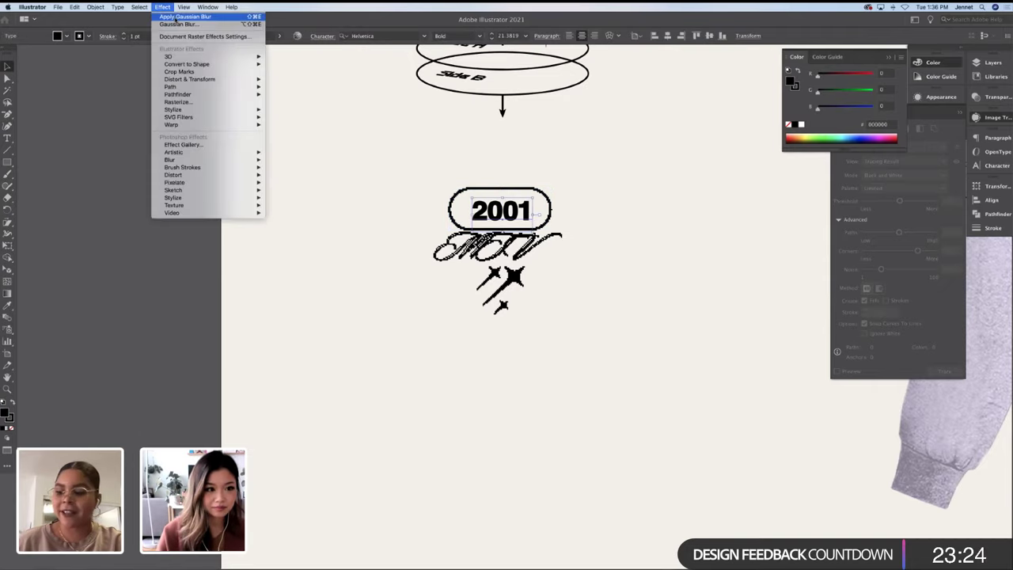
pyautogui.click(596, 185)
pyautogui.click(597, 185)
pyautogui.press('super+minus')
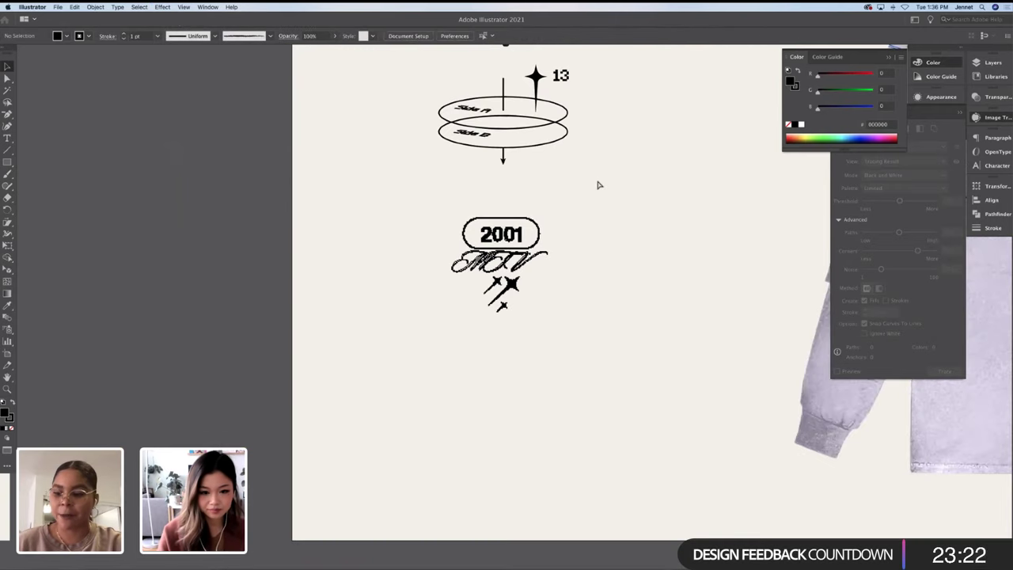
pyautogui.press('super+minus')
pyautogui.click(488, 299)
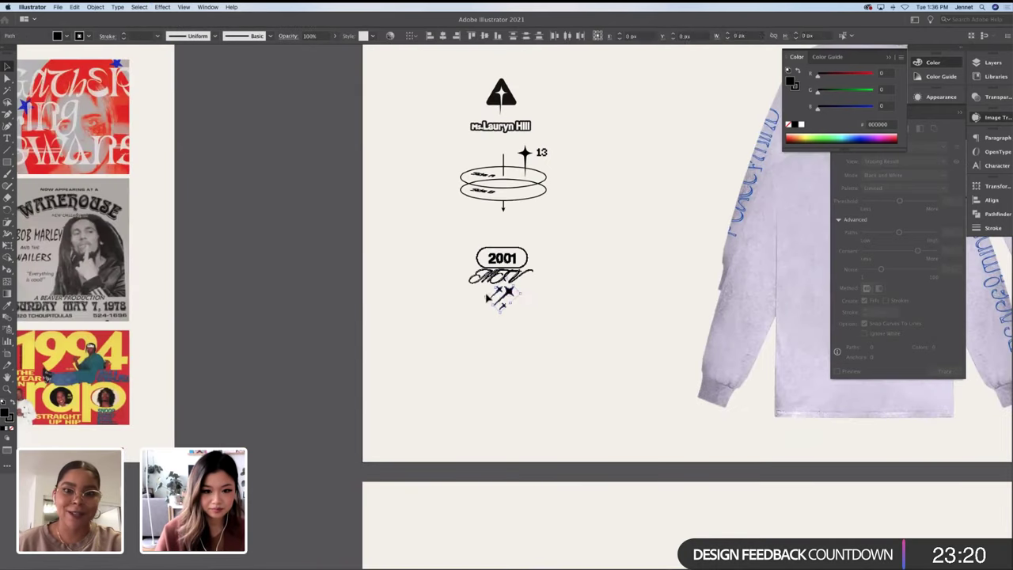
pyautogui.moveTo(489, 299); pyautogui.dragTo(501, 317)
pyautogui.click(552, 270)
pyautogui.press('a')
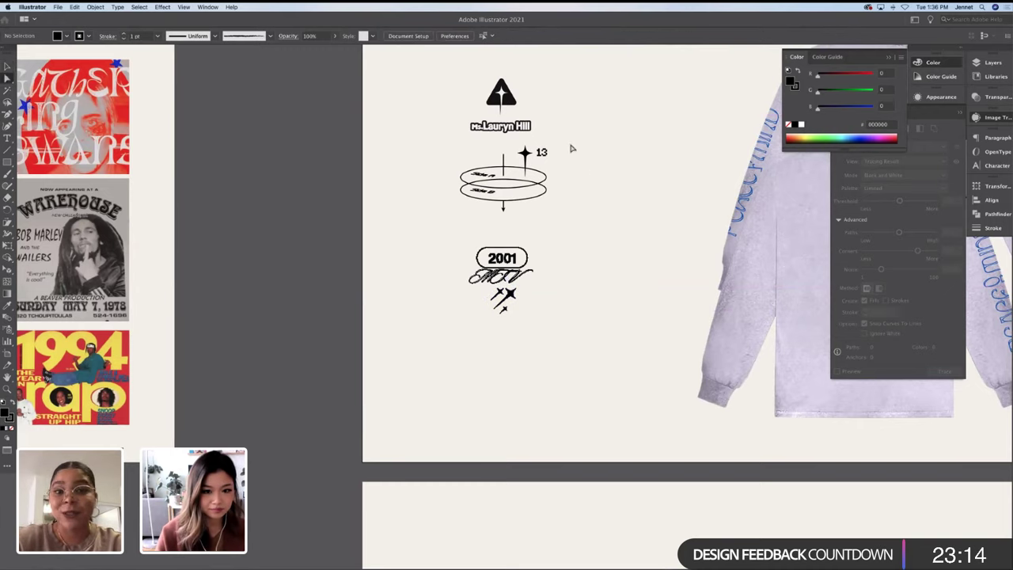
pyautogui.moveTo(503, 194); pyautogui.dragTo(448, 227)
pyautogui.press('v')
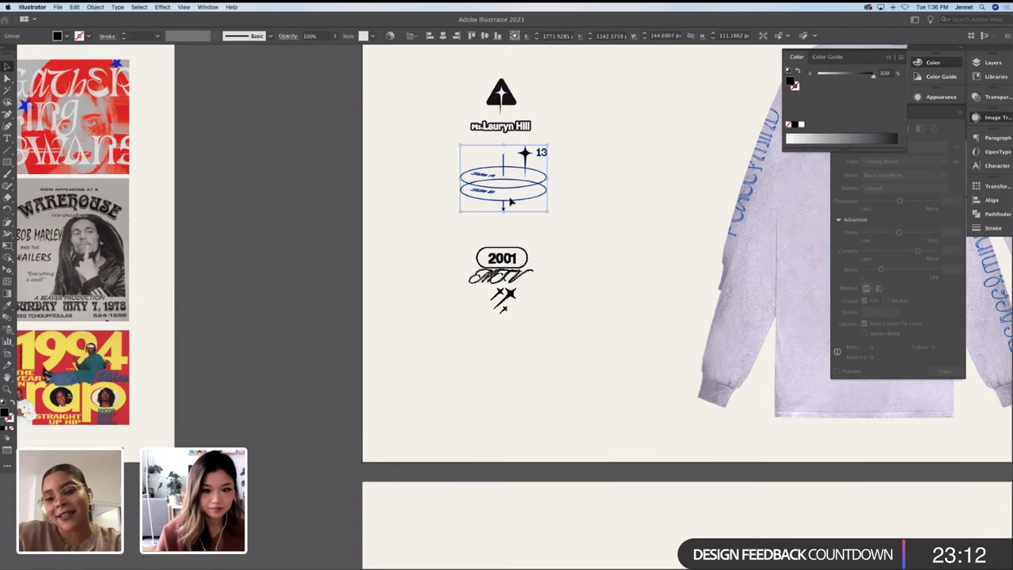
pyautogui.moveTo(512, 203); pyautogui.dragTo(511, 211)
pyautogui.moveTo(545, 155); pyautogui.dragTo(535, 180)
pyautogui.click(559, 168)
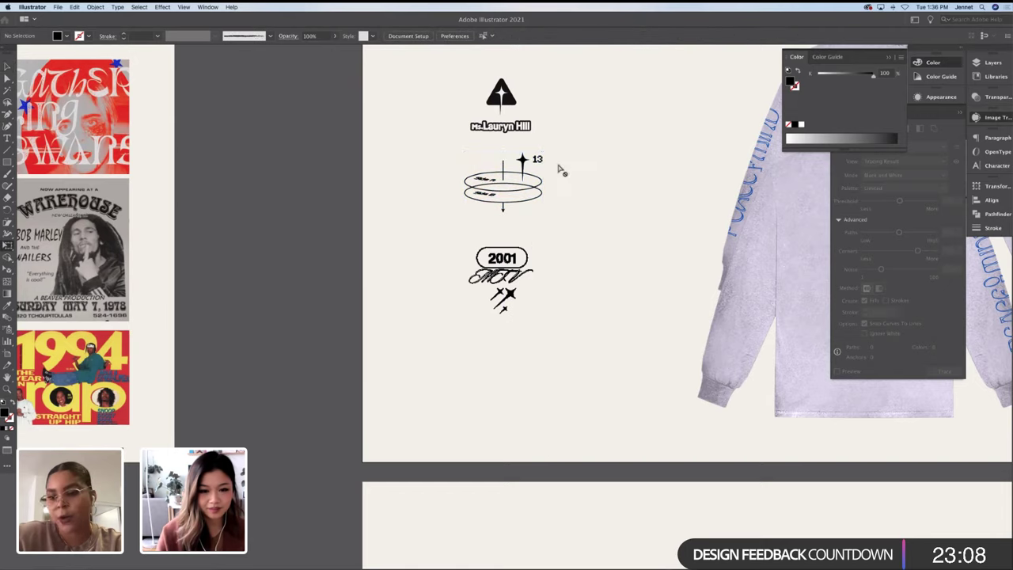
pyautogui.press('v')
pyautogui.moveTo(457, 210); pyautogui.dragTo(523, 164)
pyautogui.click(598, 167)
pyautogui.scroll(2, 598, 167)
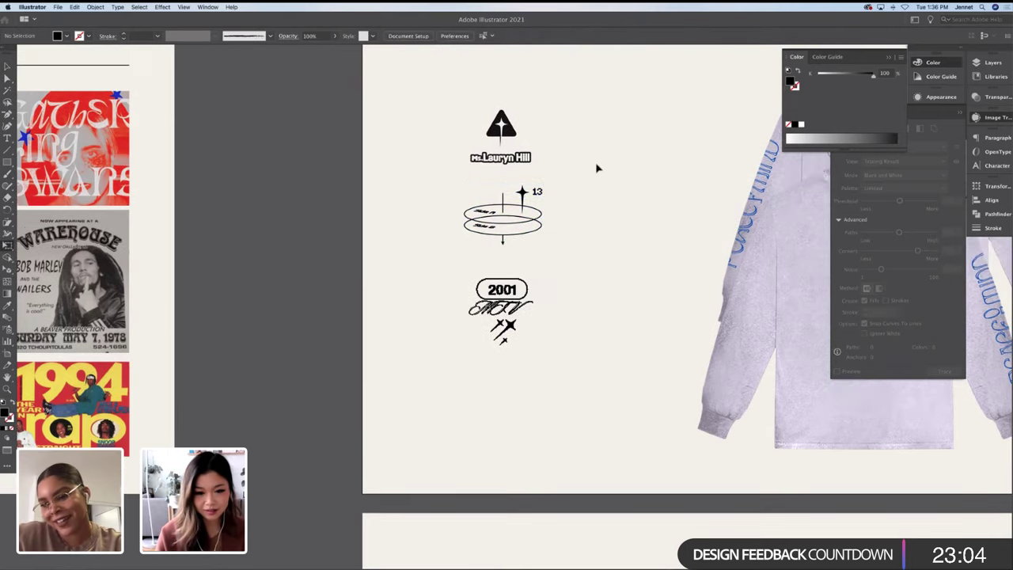
pyautogui.press('super+equal')
pyautogui.scroll(4, 600, 169)
pyautogui.hscroll(3, 600, 167)
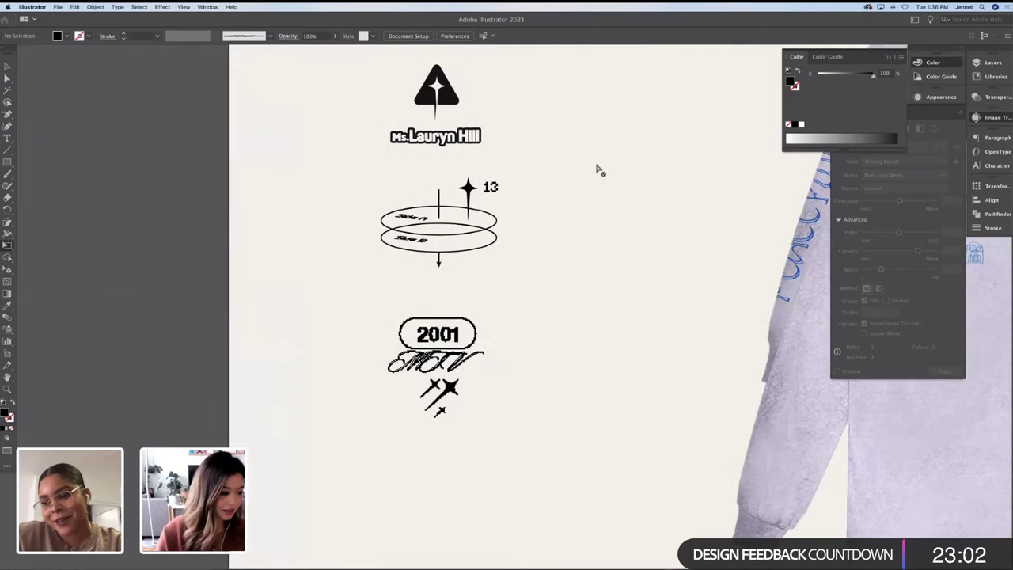
pyautogui.hscroll(3, 583, 169)
pyautogui.scroll(1, 583, 169)
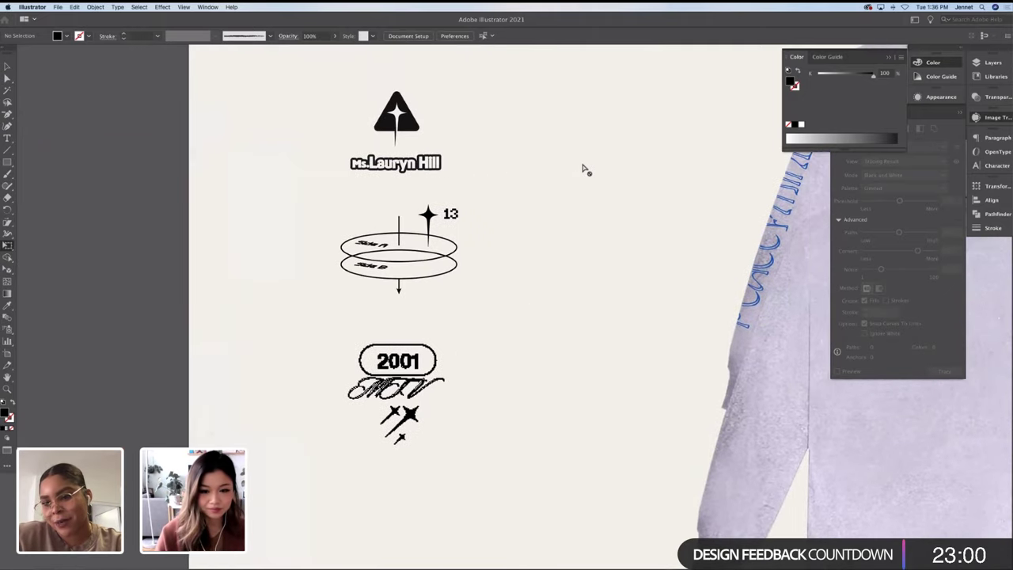
pyautogui.hscroll(1, 584, 169)
pyautogui.scroll(1, 584, 169)
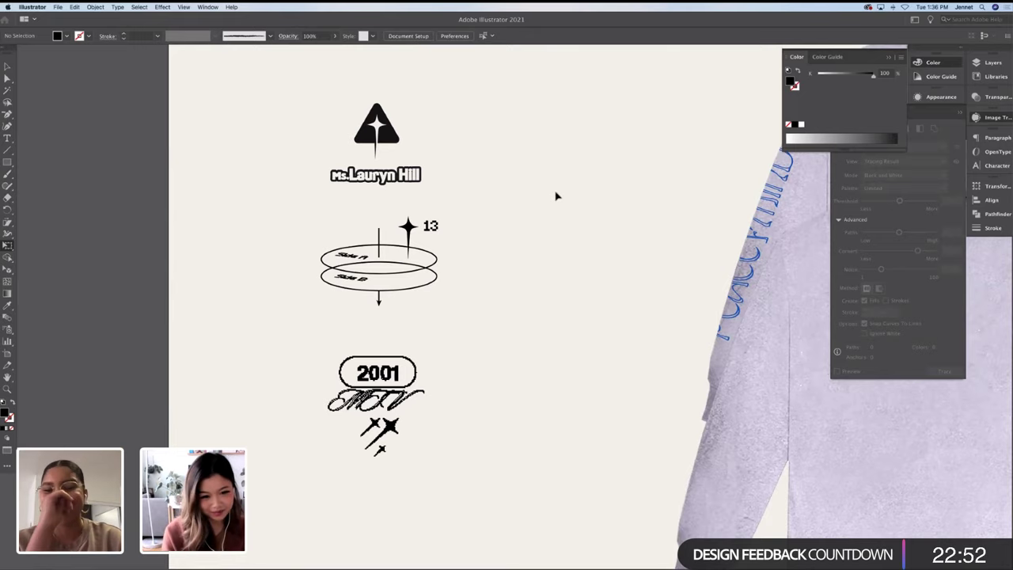
pyautogui.moveTo(475, 76); pyautogui.dragTo(285, 497)
# Paste the logo image onto the shirt artboard and trace it with Ignore White enabled
pyautogui.press('super+minus')
pyautogui.press('super+minus')
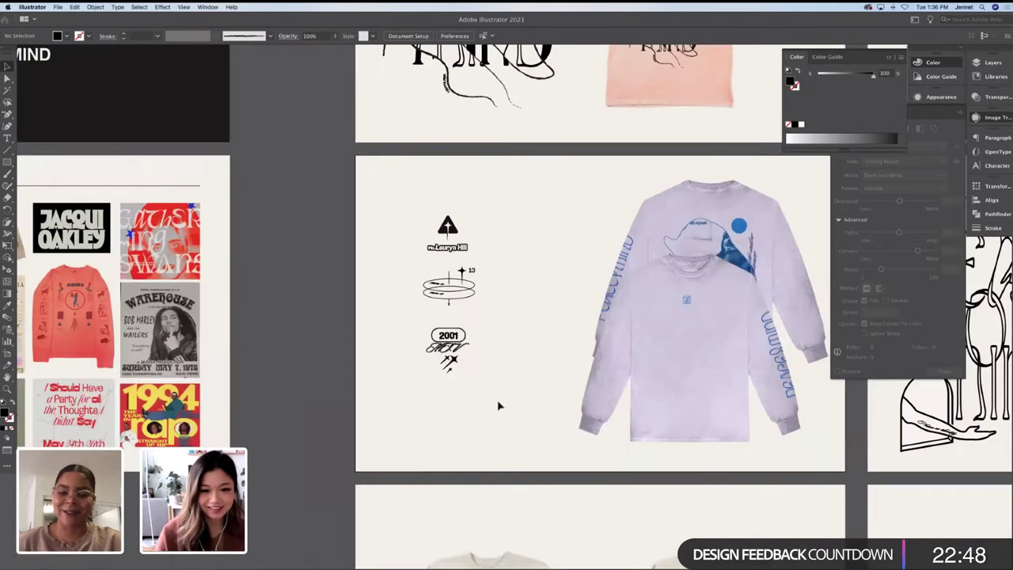
pyautogui.hscroll(3, 461, 336)
pyautogui.press('super+v')
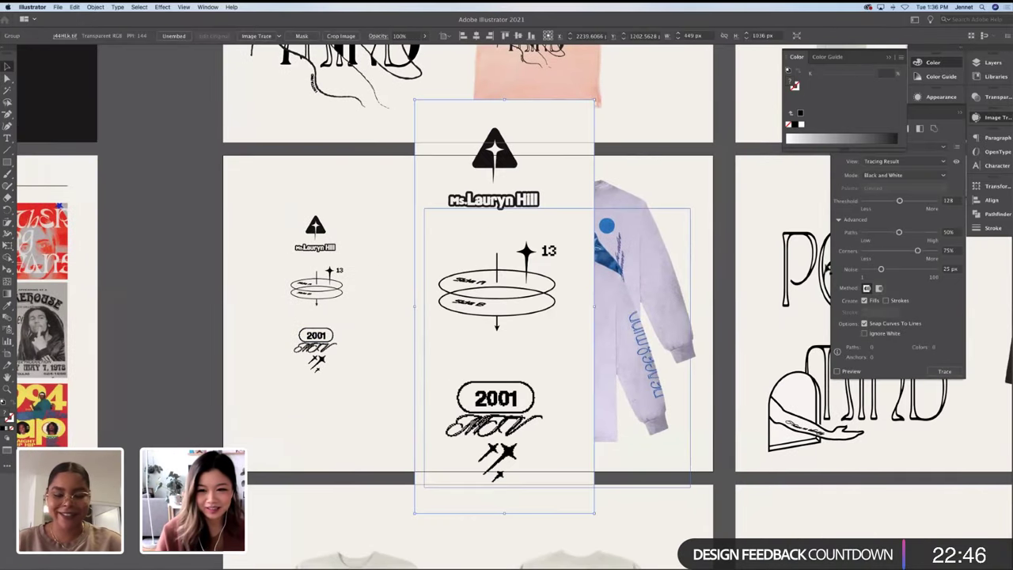
pyautogui.click(891, 334)
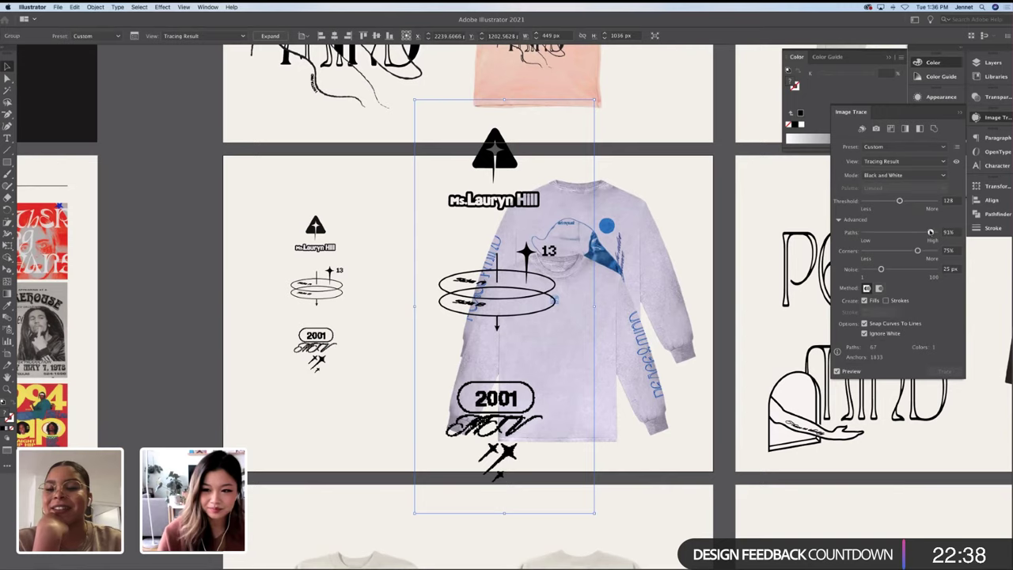
# Expand the trace, then shrink, move and rotate the logo stack along the left sleeve
pyautogui.click(270, 37)
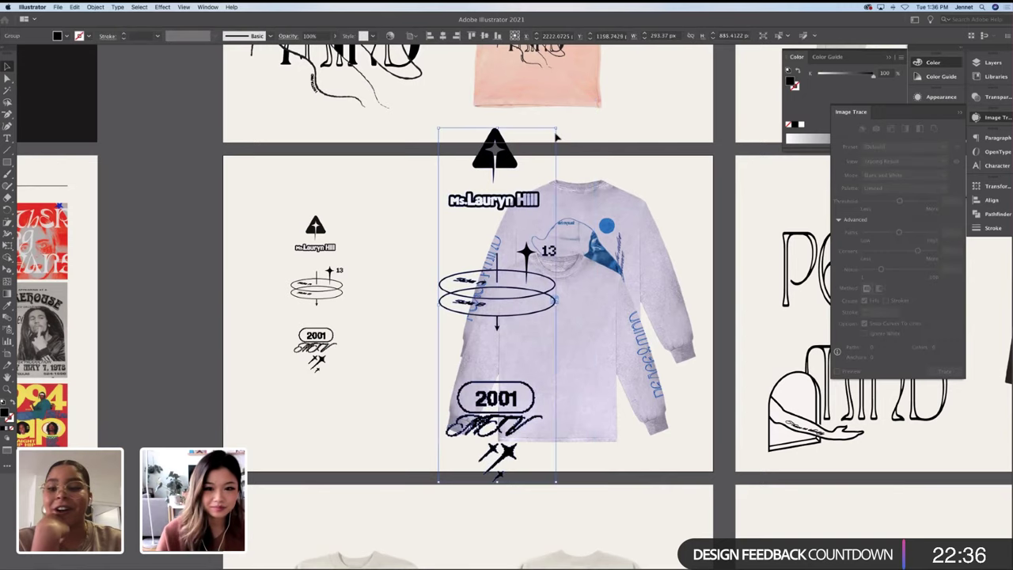
pyautogui.moveTo(553, 138); pyautogui.dragTo(472, 383)
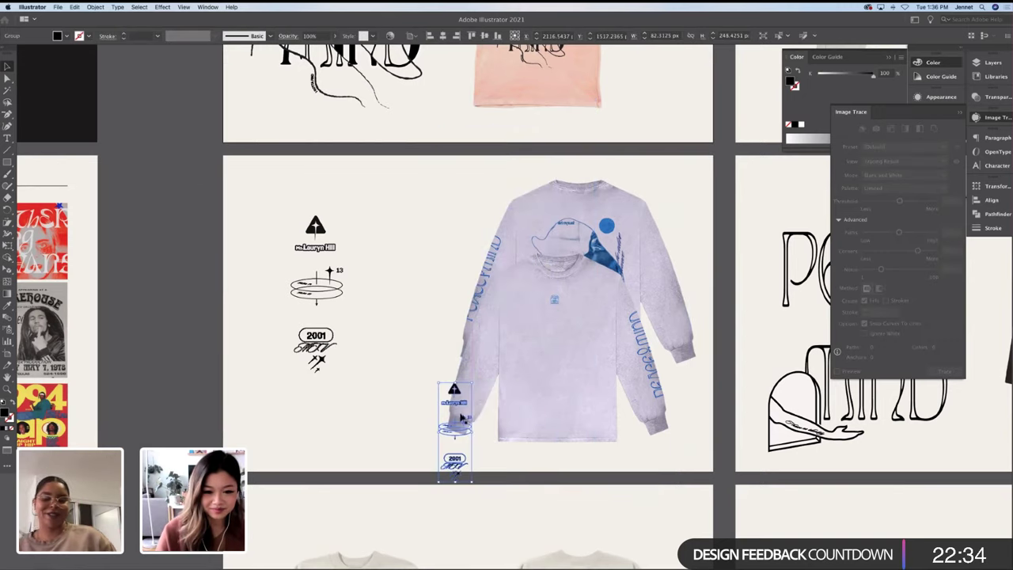
pyautogui.moveTo(463, 418); pyautogui.dragTo(439, 344)
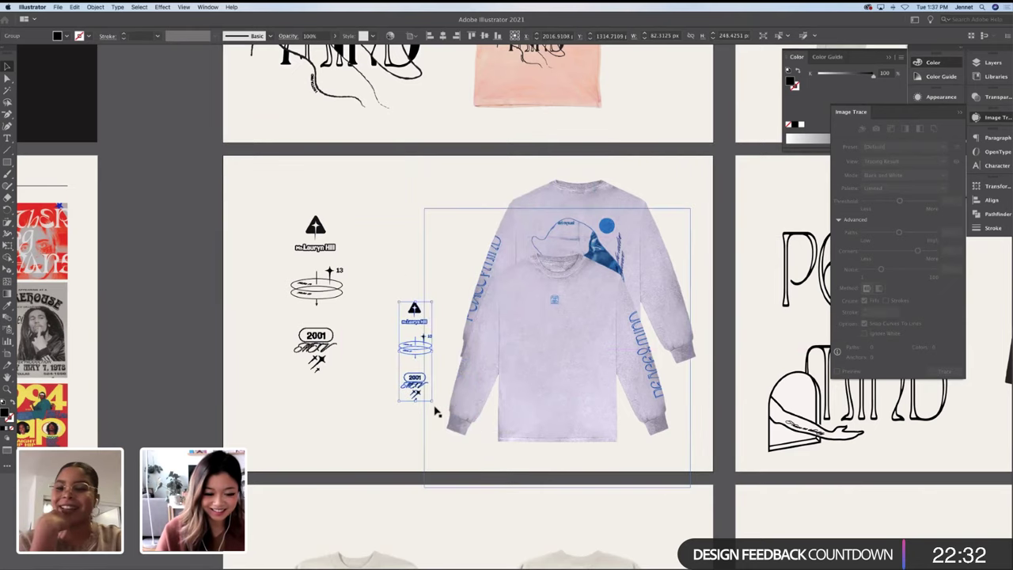
pyautogui.moveTo(434, 302); pyautogui.dragTo(467, 339)
pyautogui.click(489, 329)
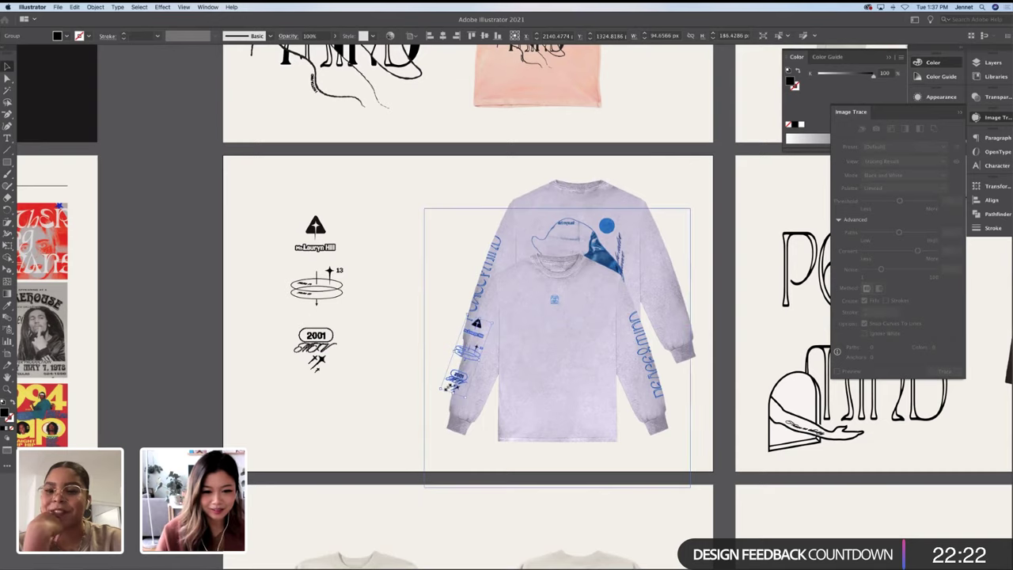
pyautogui.moveTo(442, 387); pyautogui.dragTo(471, 383)
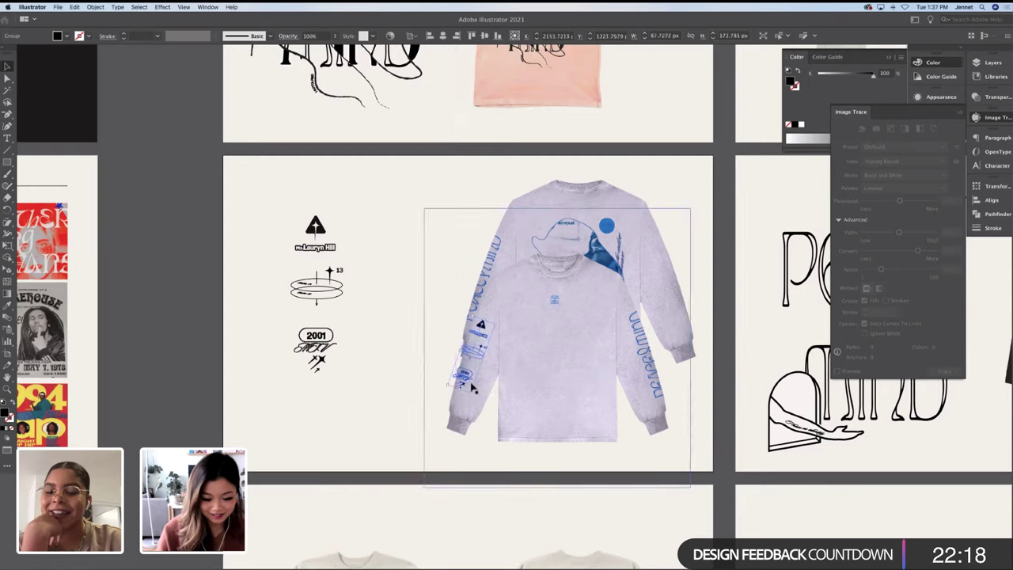
# Recolour the sleeve logos with the chest graphic's blue using the Eyedropper (I)
pyautogui.press('i')
pyautogui.click(554, 299)
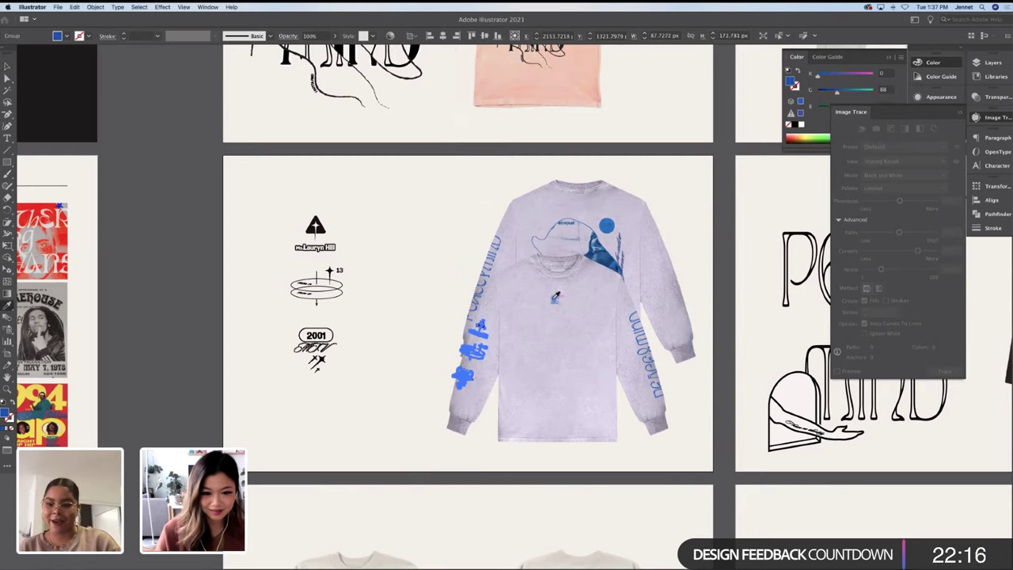
pyautogui.press('v')
pyautogui.moveTo(475, 347); pyautogui.dragTo(481, 339)
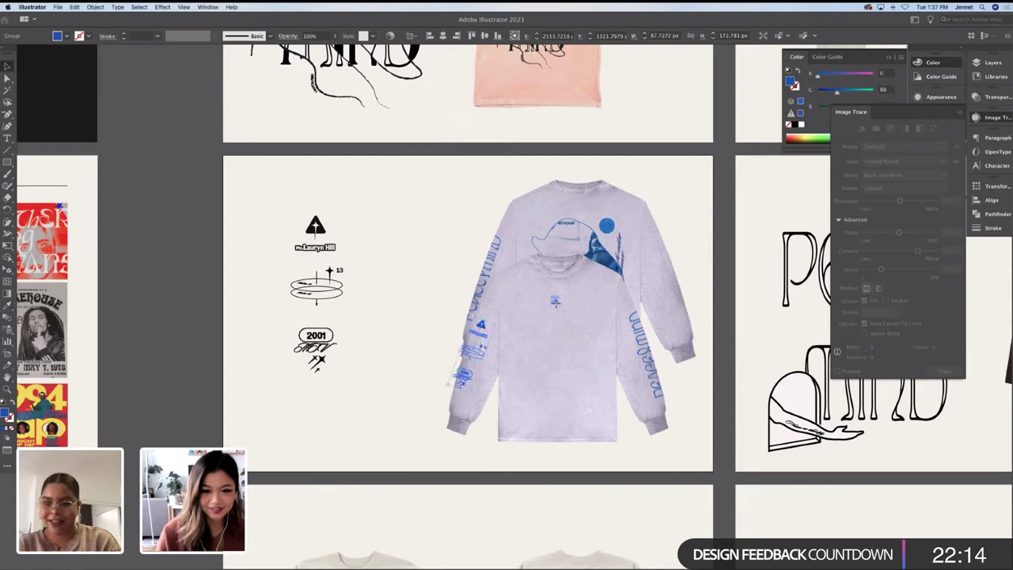
pyautogui.click(556, 302)
pyautogui.click(288, 35)
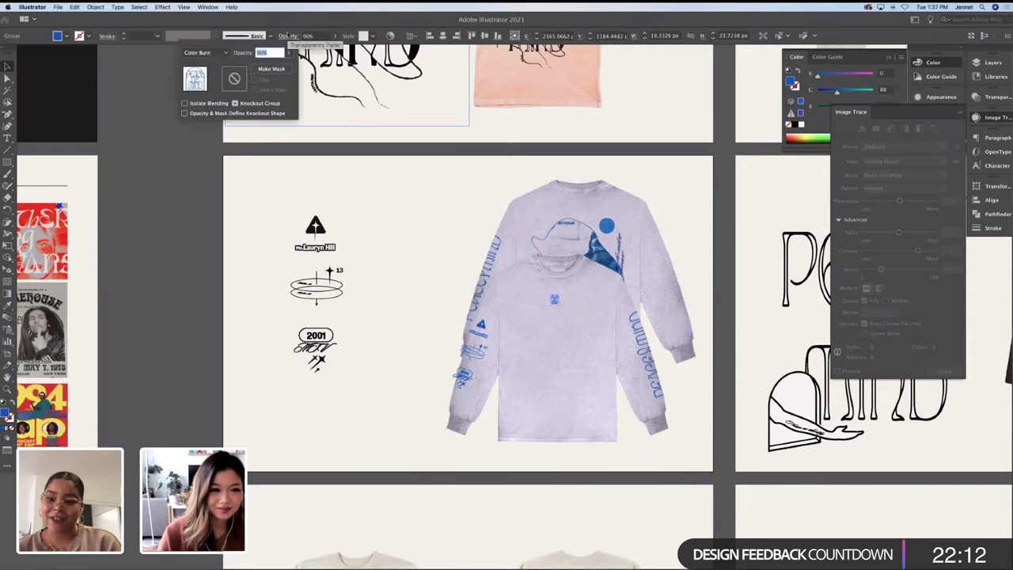
# Fine-tune the sleeve logos' placement and review their blend modes without changing them
pyautogui.moveTo(452, 346); pyautogui.dragTo(470, 364)
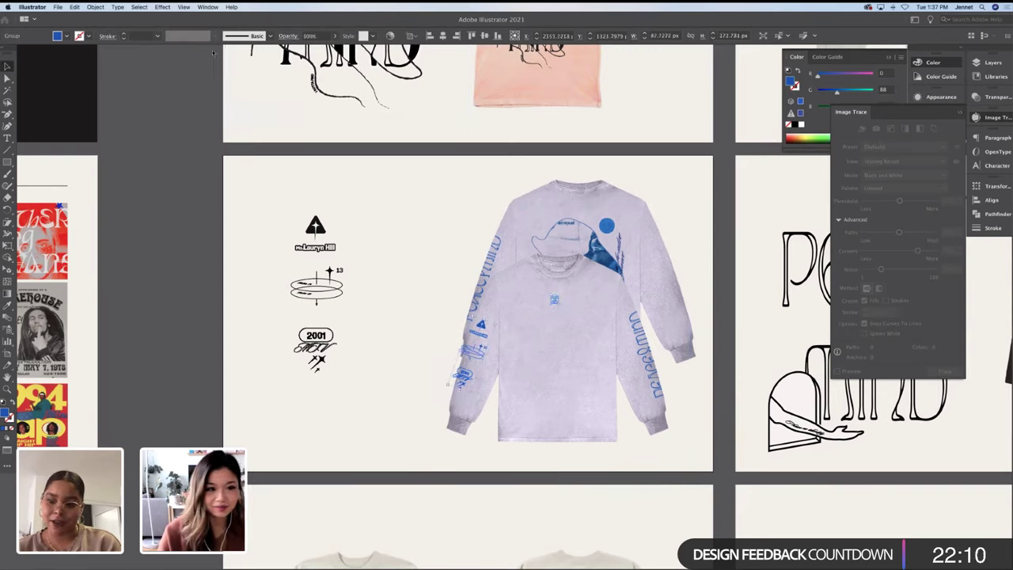
pyautogui.click(289, 36)
pyautogui.click(224, 52)
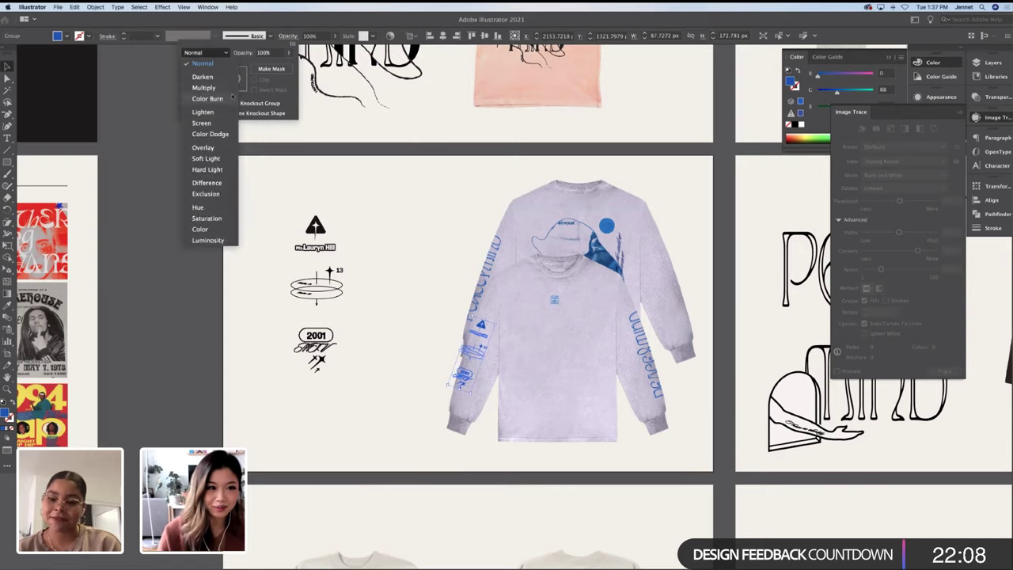
pyautogui.click(403, 288)
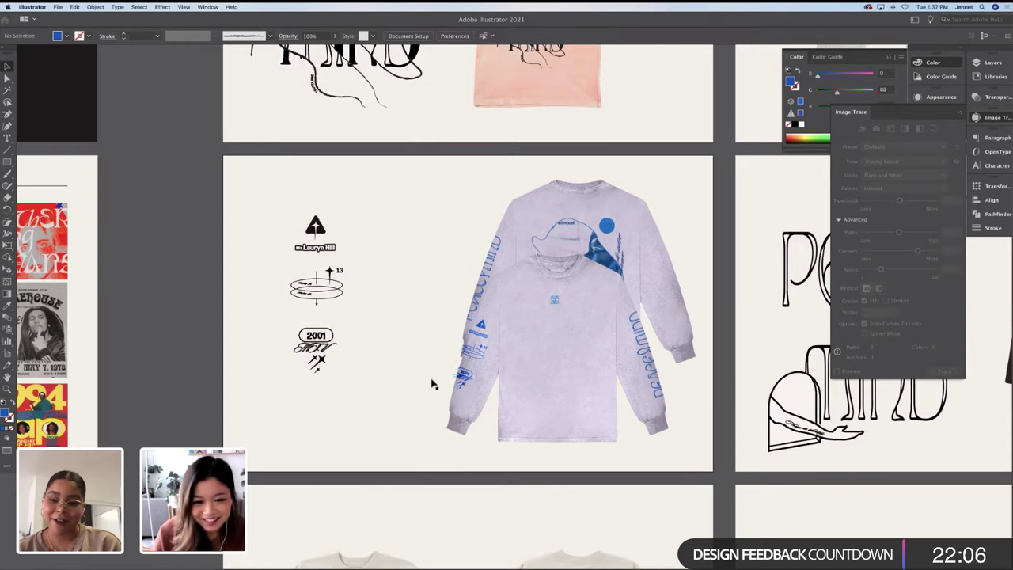
pyautogui.click(476, 361)
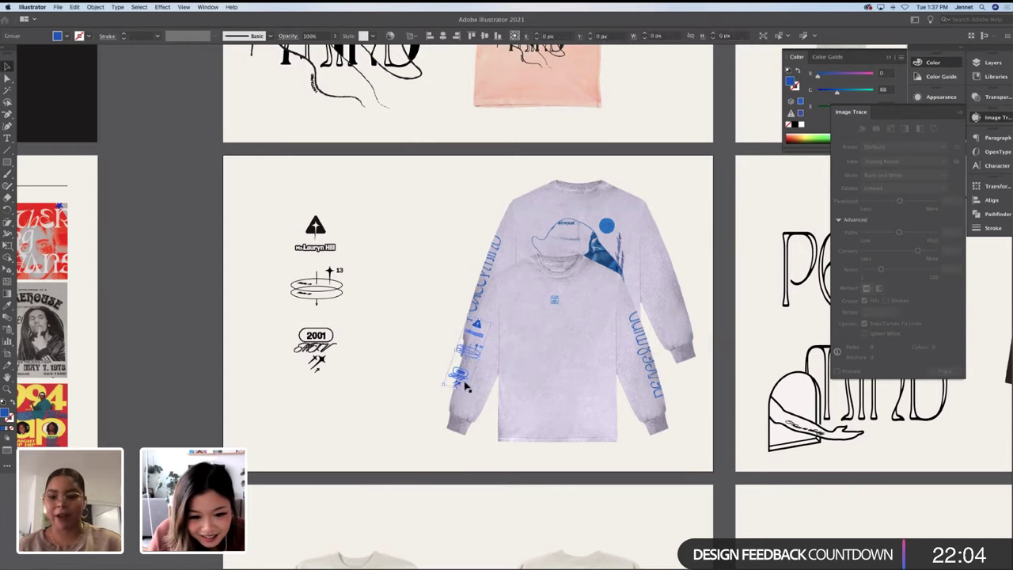
pyautogui.click(396, 362)
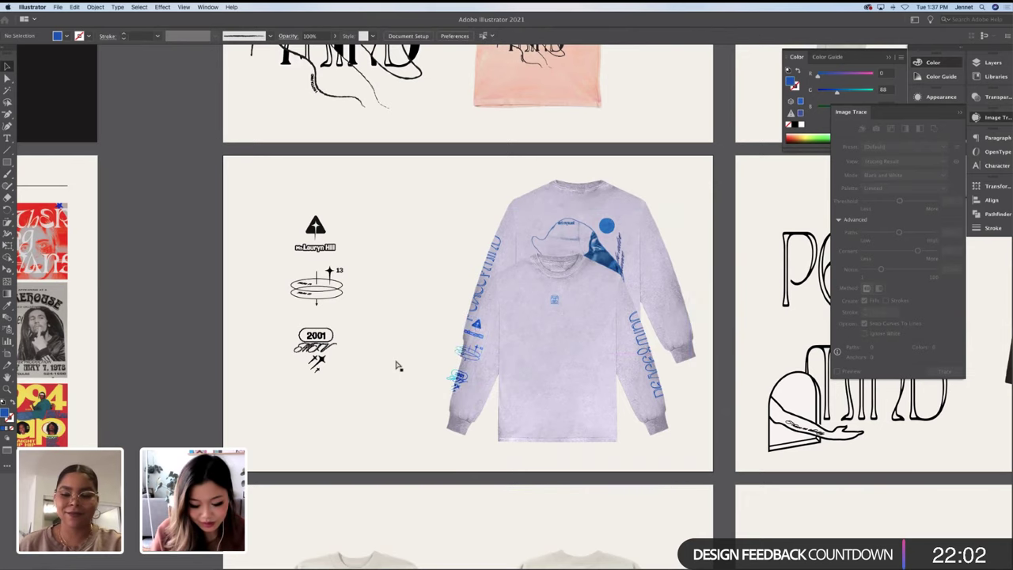
pyautogui.press('super+equal')
pyautogui.press('super+equal')
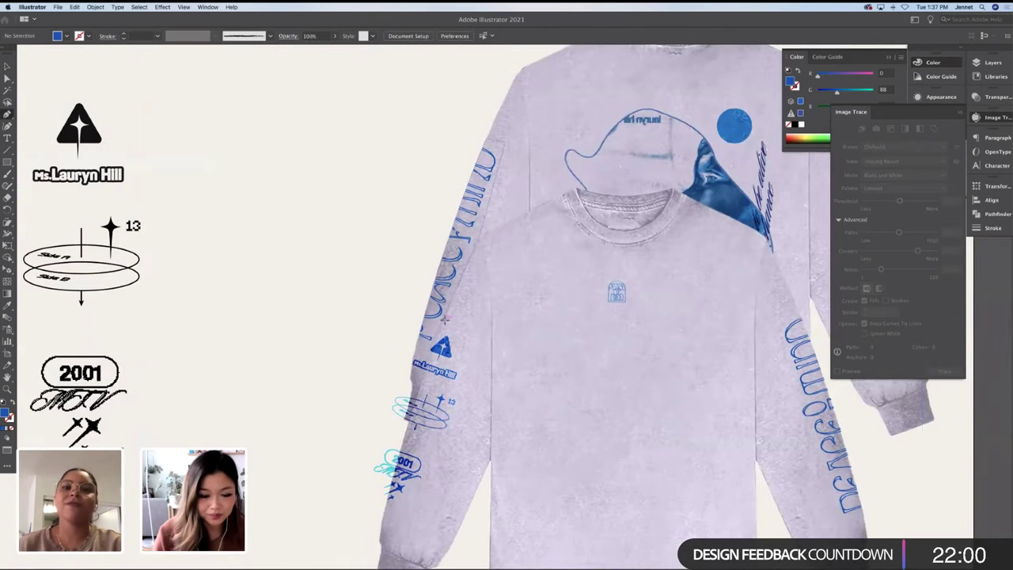
# Stretch a sleeve outline over the blue logos and make a clipping mask from them
pyautogui.moveTo(445, 319); pyautogui.dragTo(434, 366)
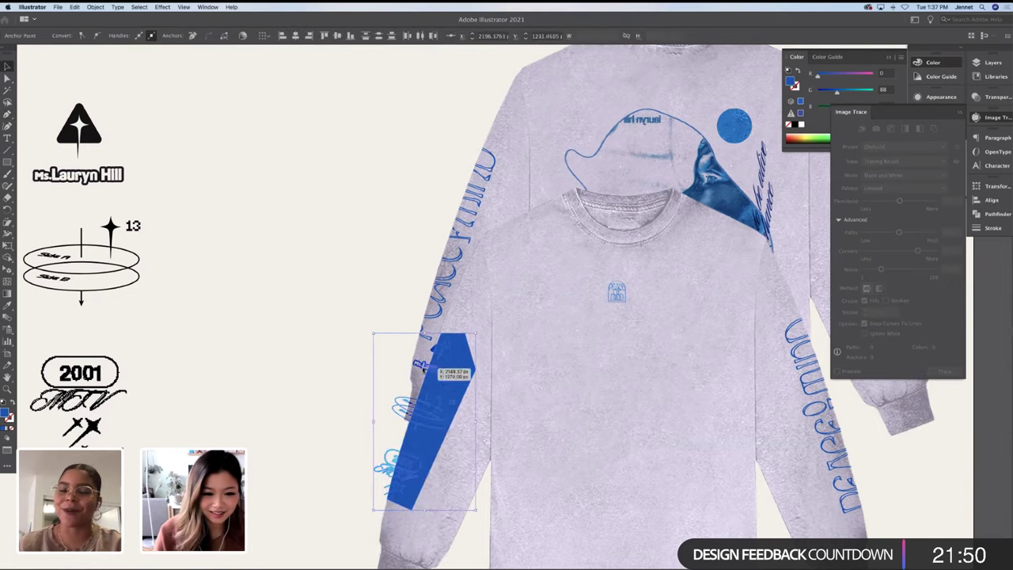
pyautogui.rightClick(433, 366)
pyautogui.click(459, 453)
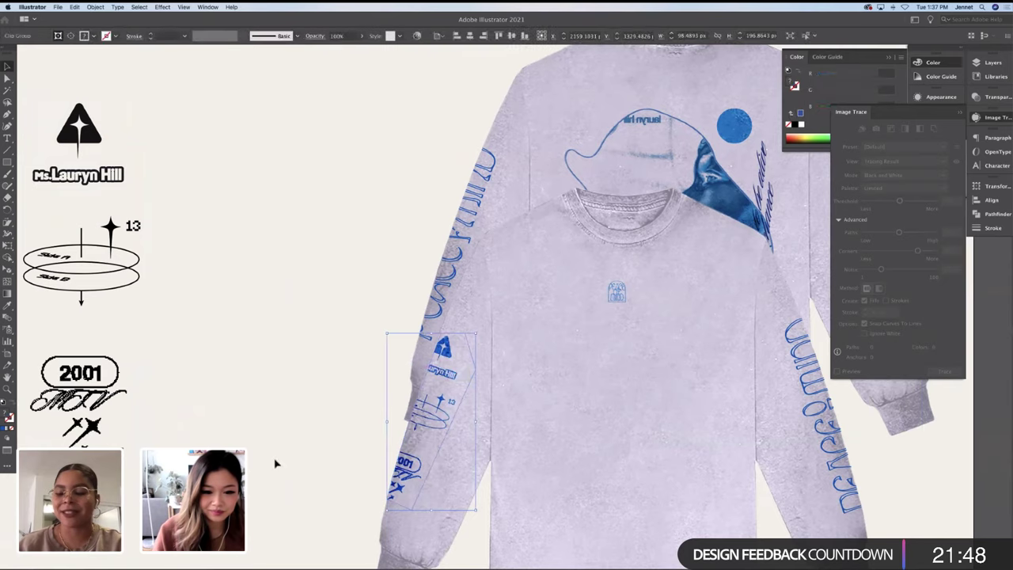
pyautogui.click(424, 386)
# Inspect items in the clipped sleeve art and enter the clip group for editing
pyautogui.click(423, 386)
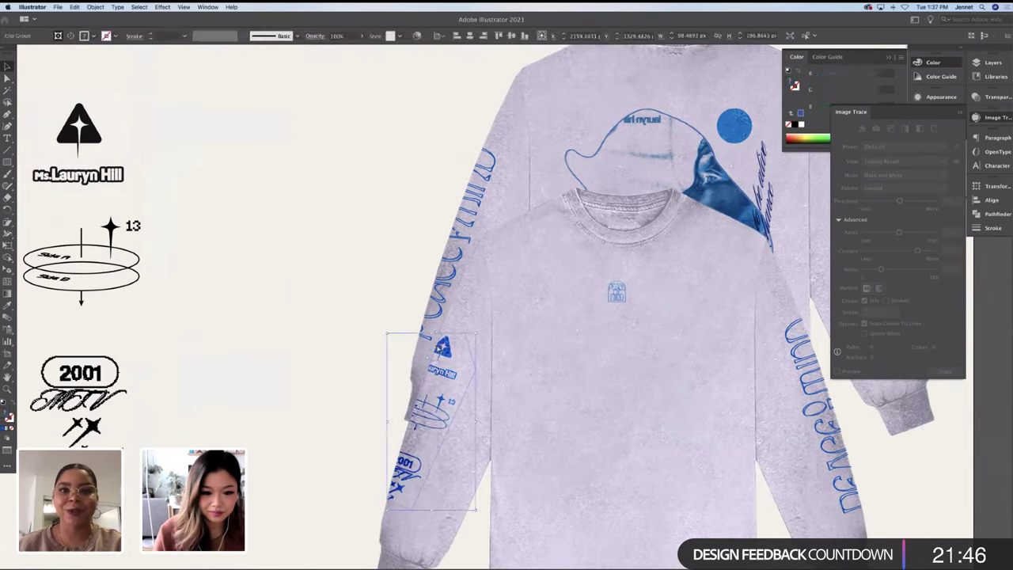
pyautogui.click(442, 335)
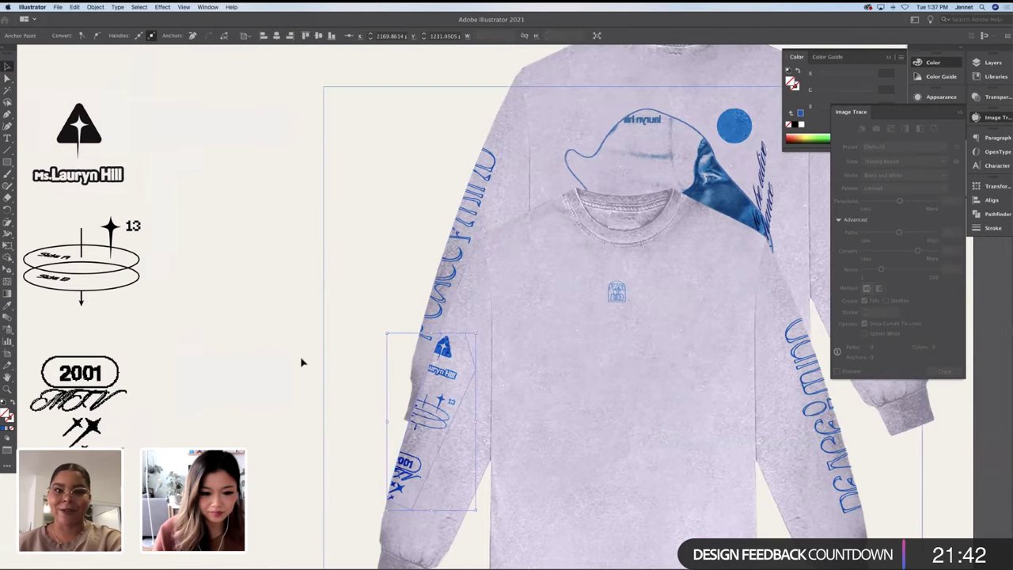
pyautogui.click(443, 372)
pyautogui.doubleClick(447, 376)
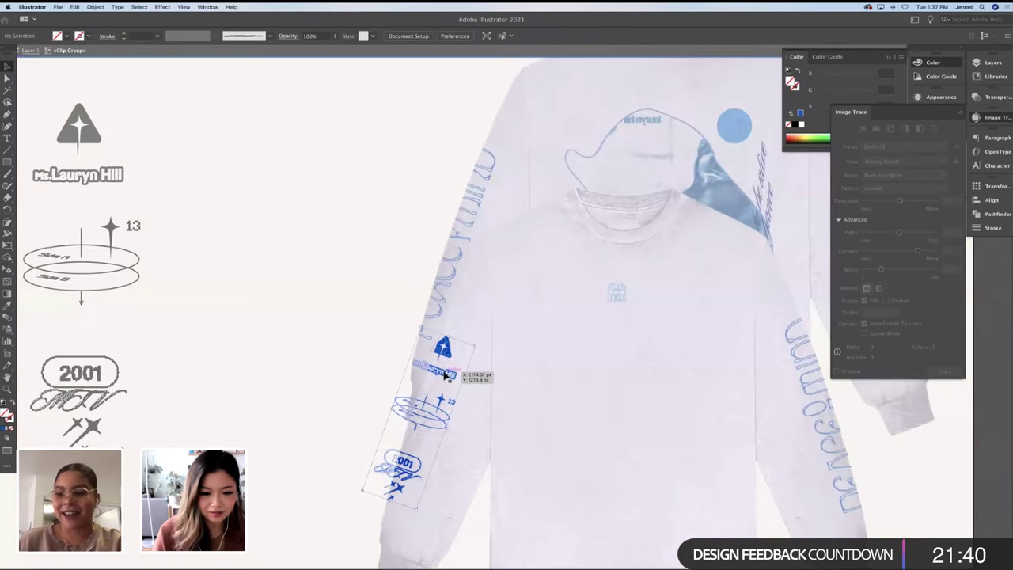
pyautogui.hscroll(2, 322, 353)
# Paste a copy of the sleeve artwork and tilt it onto the right sleeve
pyautogui.press('Escape')
pyautogui.hscroll(8, 323, 353)
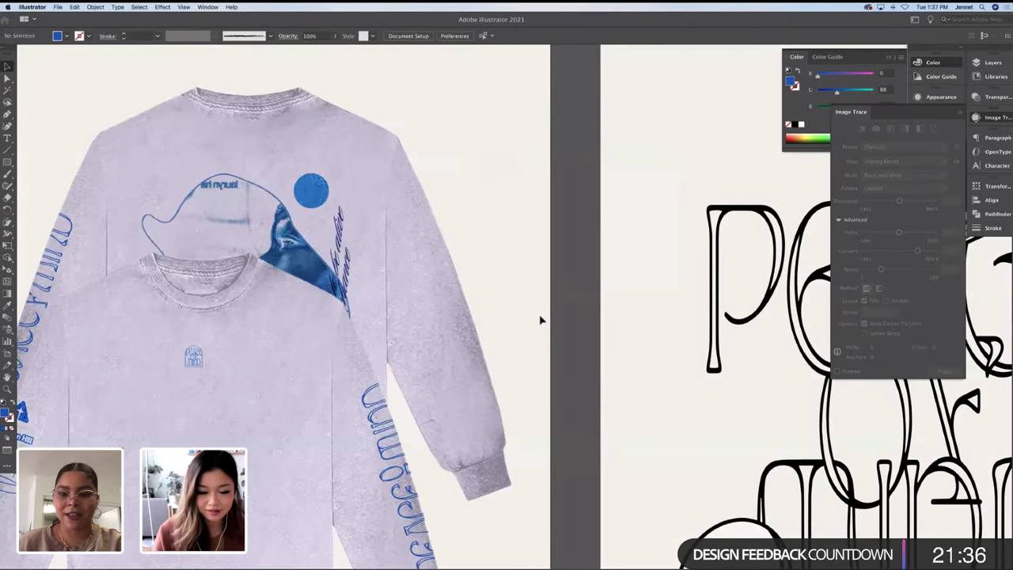
pyautogui.hotkey('ctrl', 'v')
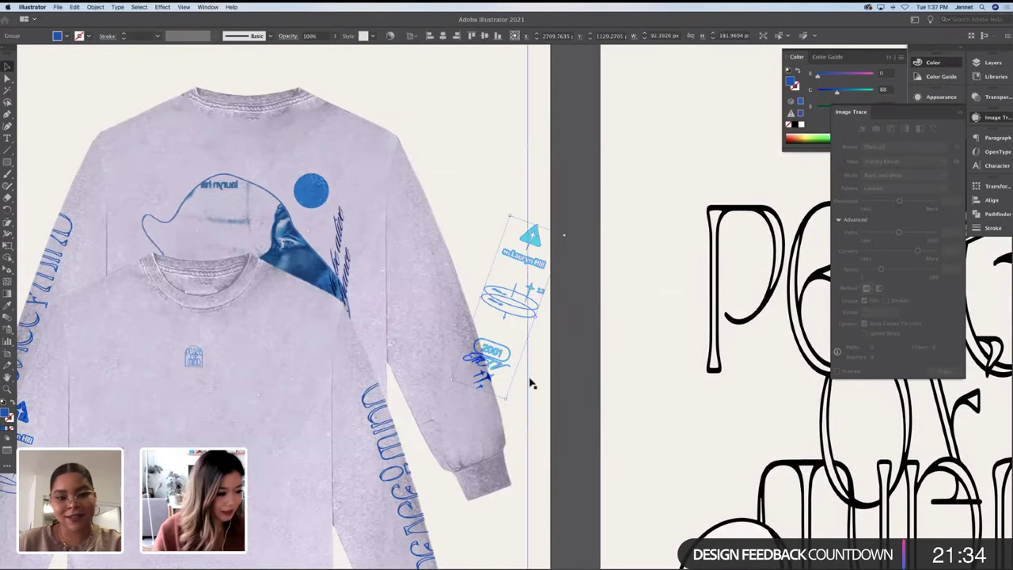
pyautogui.moveTo(510, 405); pyautogui.dragTo(533, 357)
pyautogui.moveTo(519, 307)
pyautogui.mouseDown()
pyautogui.moveTo(468, 316)
pyautogui.moveTo(509, 310)
pyautogui.moveTo(491, 312)
pyautogui.moveTo(502, 317)
pyautogui.mouseUp()
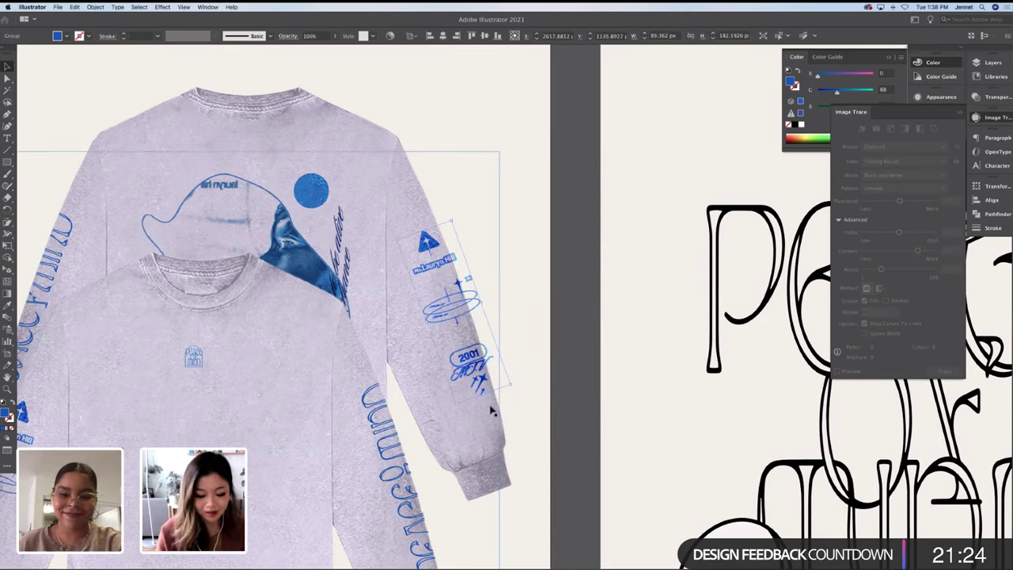
# Reshape the sleeve outline to fit the right sleeve and clip the copy inside it
pyautogui.press('a')
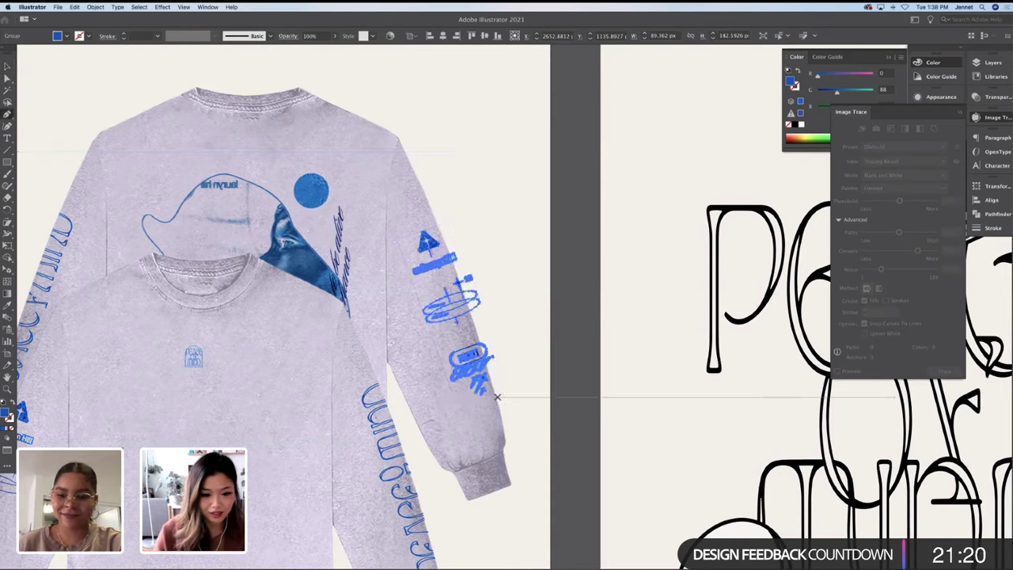
pyautogui.moveTo(497, 396); pyautogui.dragTo(431, 226)
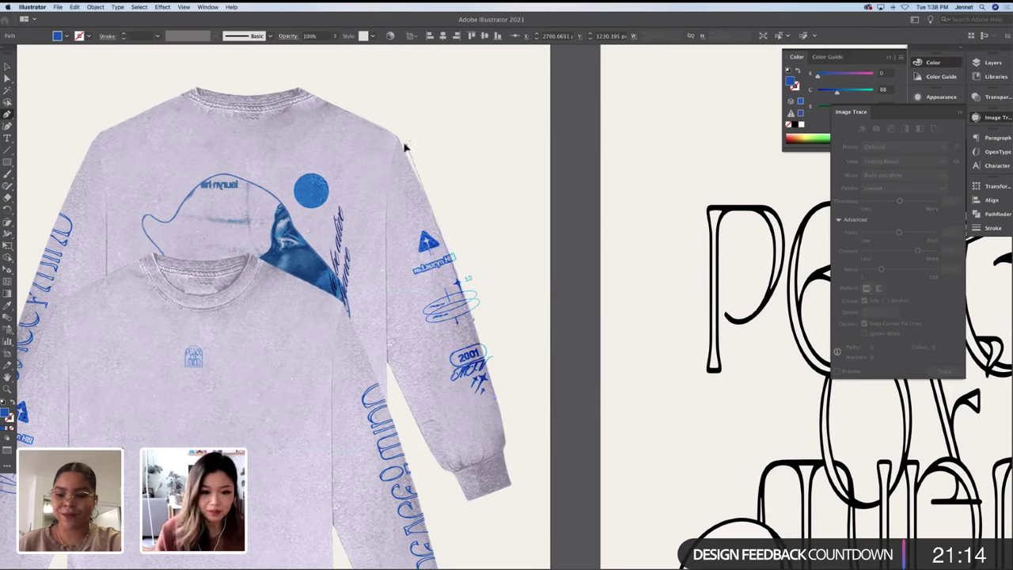
pyautogui.moveTo(437, 219); pyautogui.dragTo(470, 417)
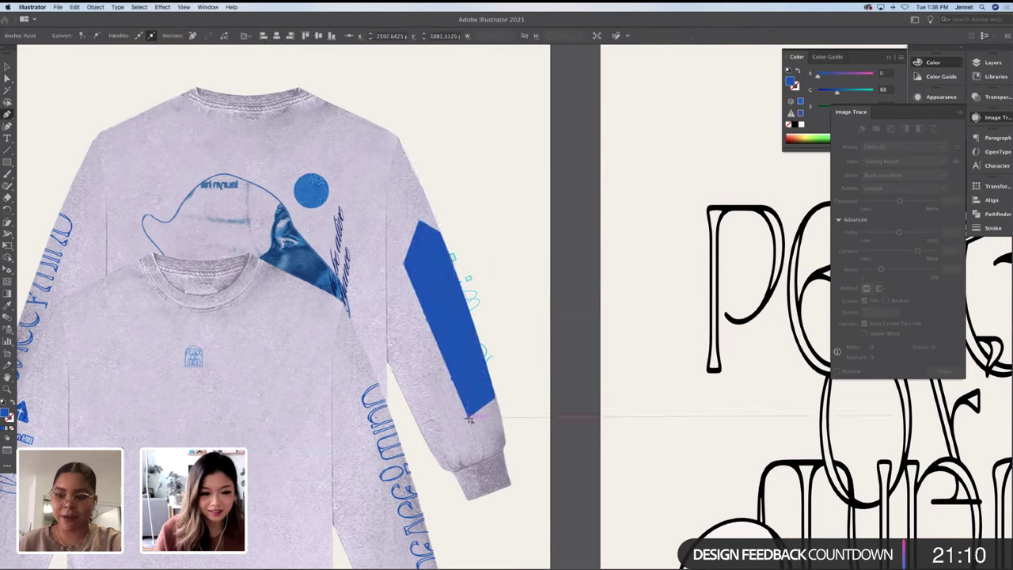
pyautogui.press('v')
pyautogui.rightClick(472, 283)
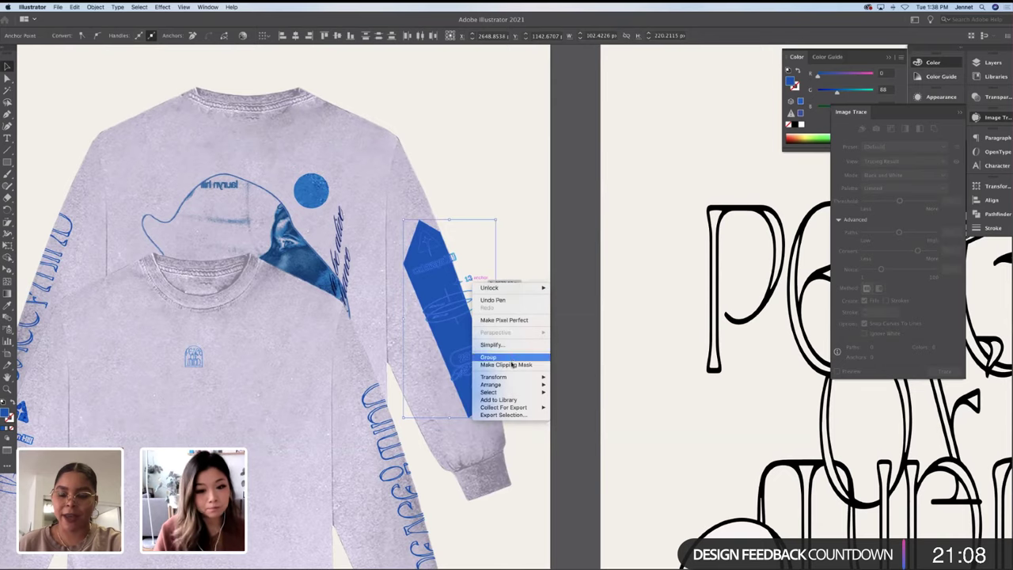
pyautogui.click(510, 358)
pyautogui.click(556, 339)
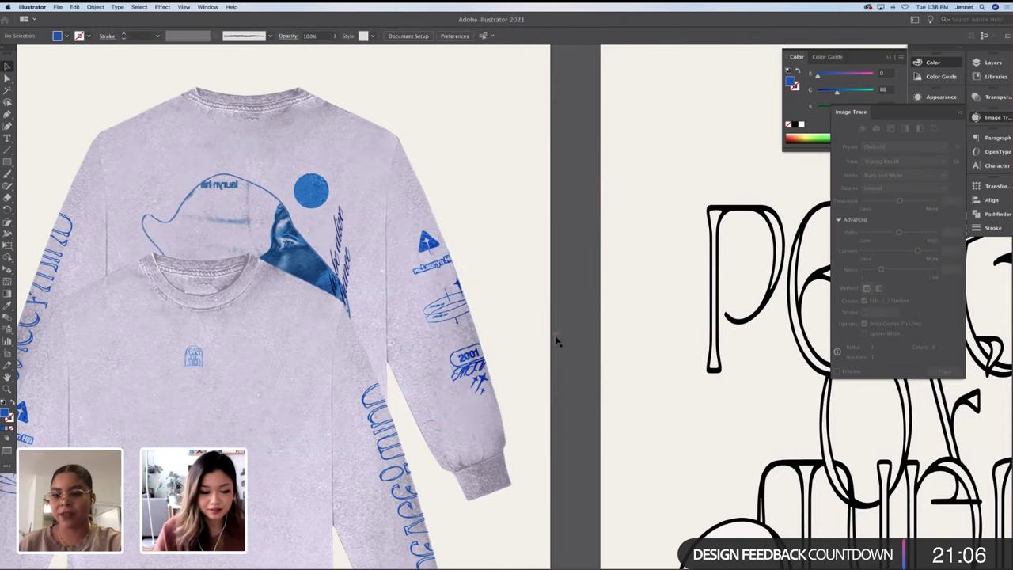
pyautogui.scroll(-5, 466, 318)
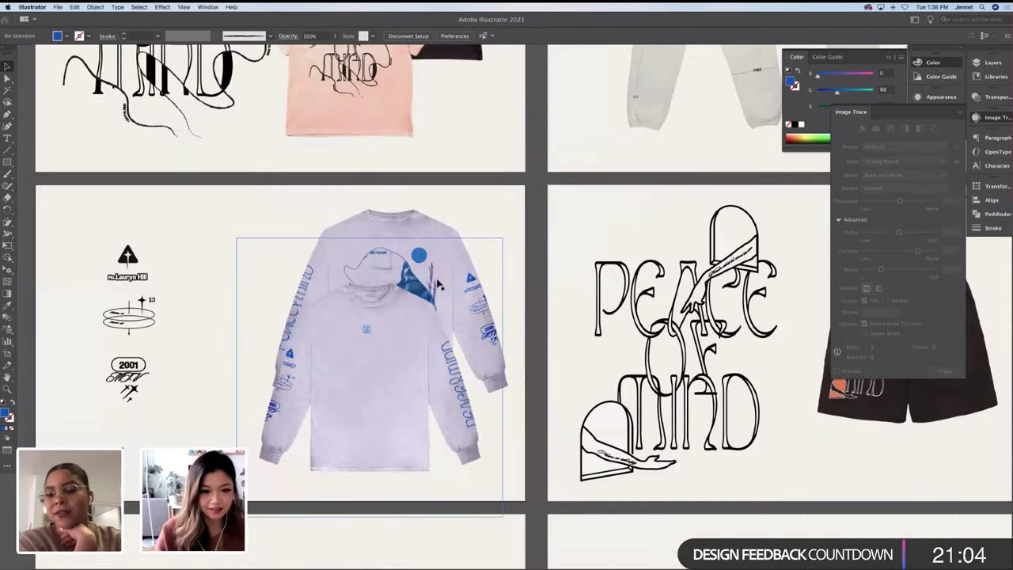
# Select the blue PEACE OF MIND sleeve text group within the shirt artwork
pyautogui.moveTo(189, 238); pyautogui.dragTo(74, 440)
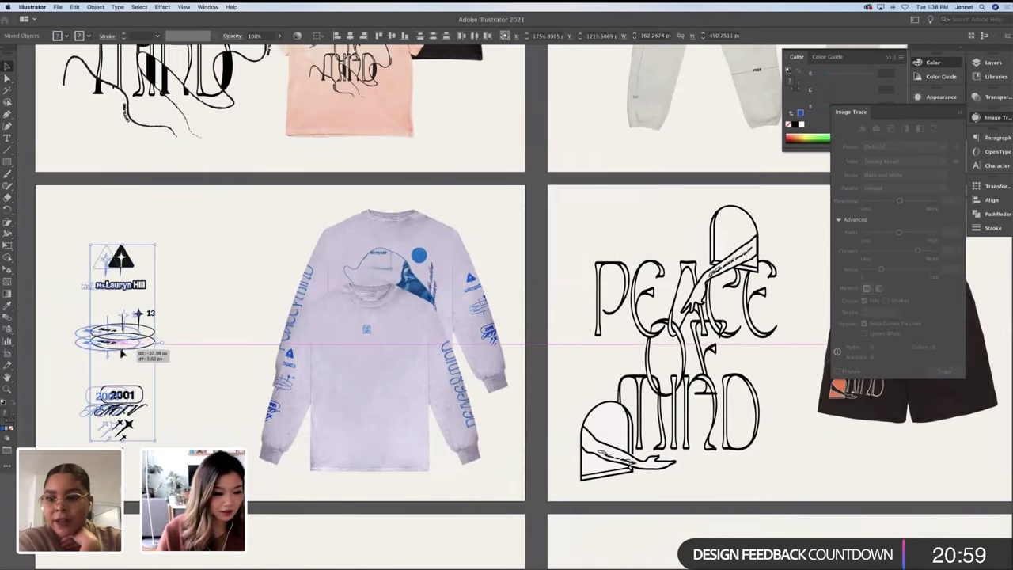
pyautogui.click(301, 301)
pyautogui.doubleClick(441, 306)
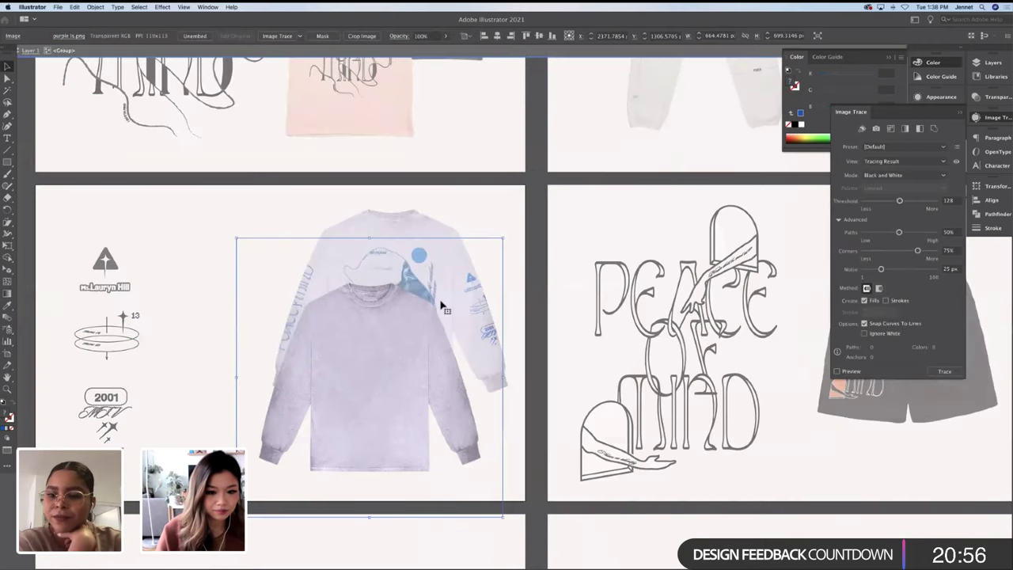
pyautogui.doubleClick(523, 294)
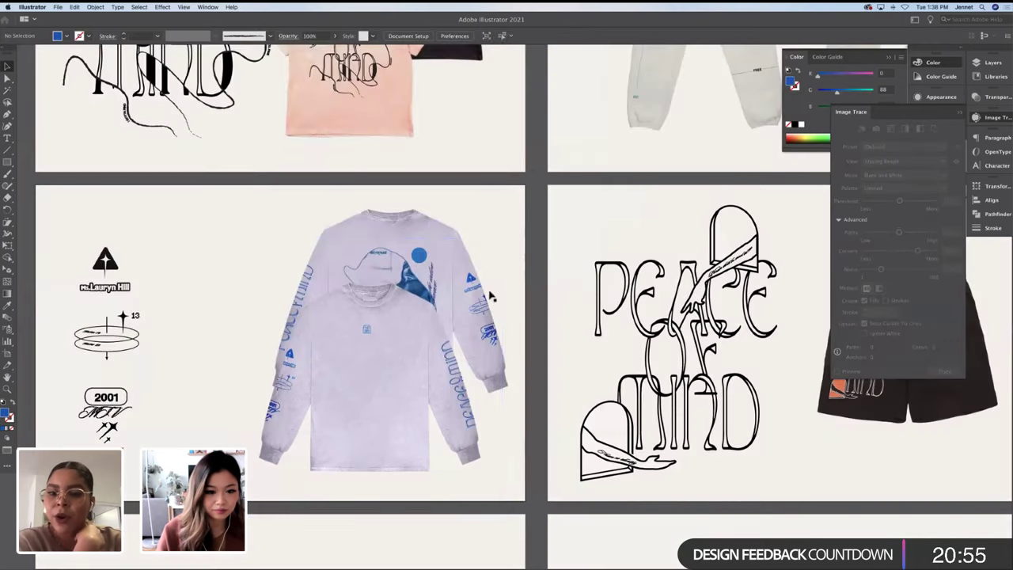
pyautogui.click(455, 366)
pyautogui.doubleClick(455, 366)
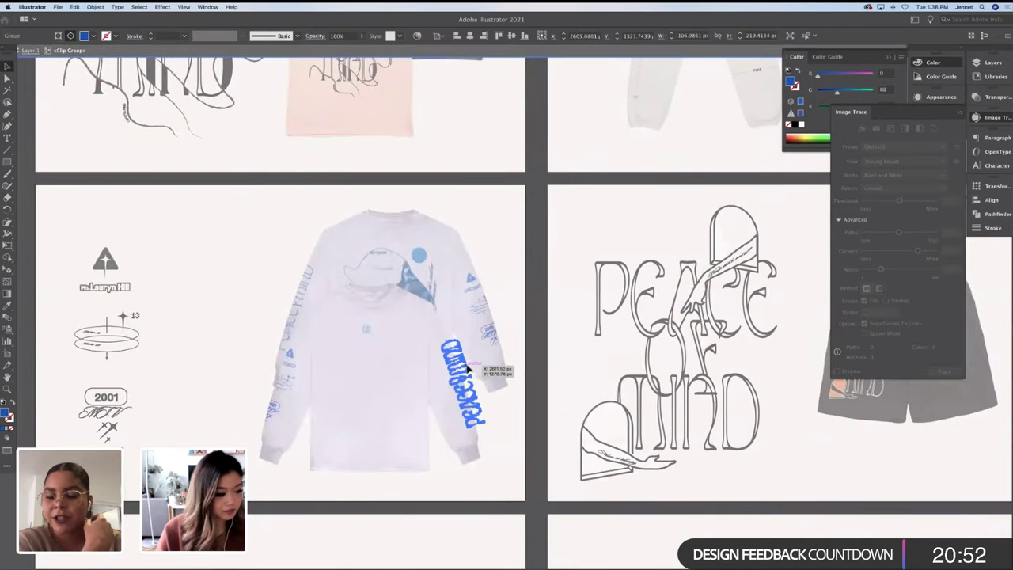
pyautogui.doubleClick(221, 359)
# Rotate the PEACE OF MIND text vertical, move it left of the shirt, and enlarge it to about 128 × 509 px
pyautogui.moveTo(459, 384); pyautogui.dragTo(502, 305)
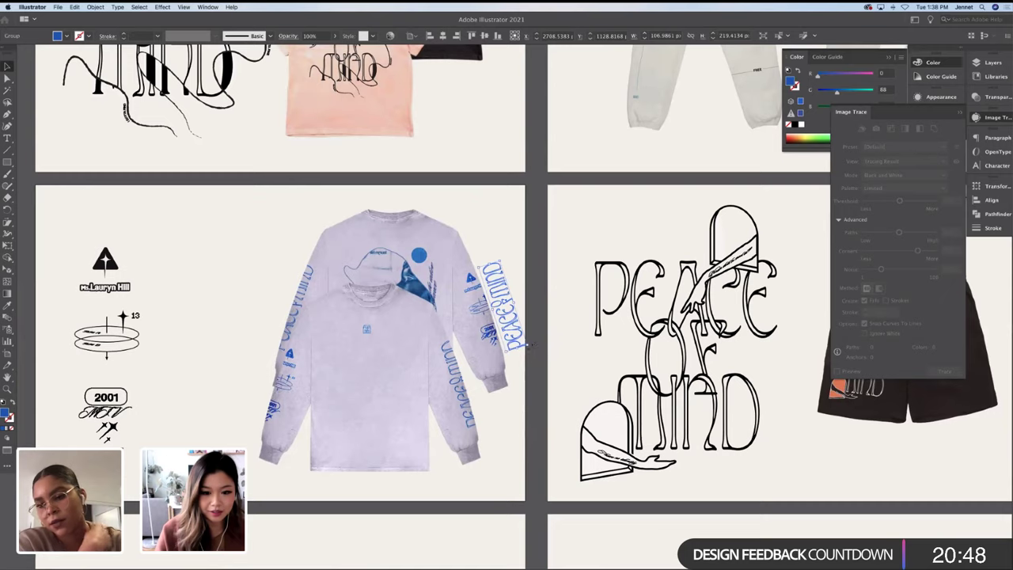
pyautogui.moveTo(528, 345); pyautogui.dragTo(480, 218)
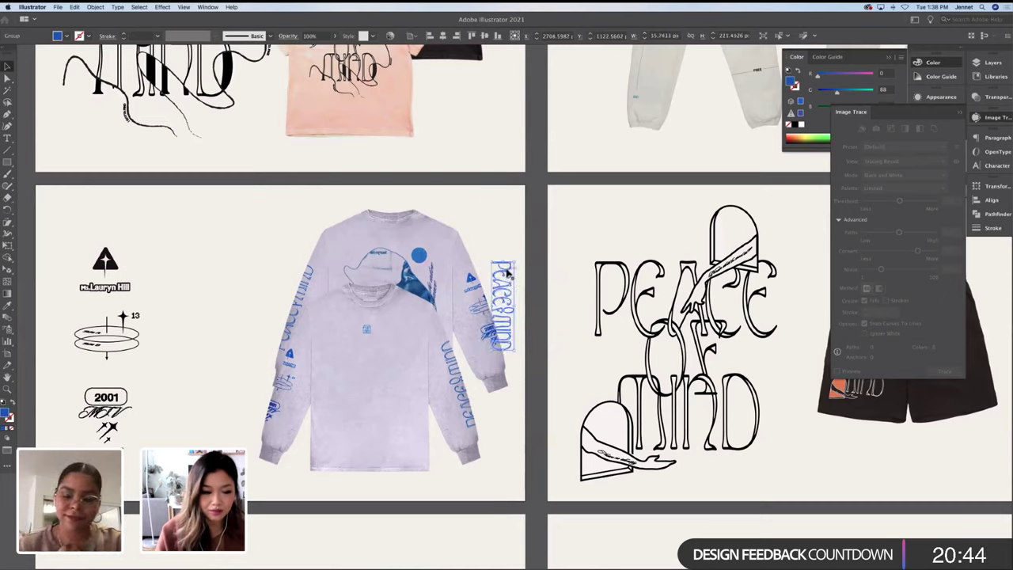
pyautogui.moveTo(503, 277); pyautogui.dragTo(176, 257)
pyautogui.moveTo(183, 337); pyautogui.dragTo(212, 432)
pyautogui.moveTo(207, 352); pyautogui.dragTo(209, 353)
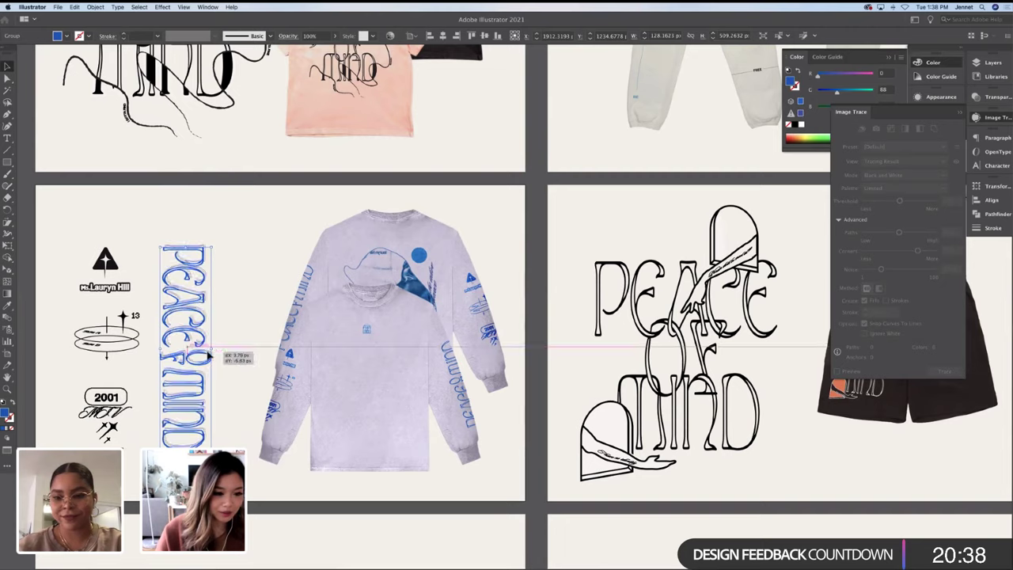
# Nudge the vertical PEACE OF MIND wordmark into place beside the logo column
pyautogui.click(158, 354)
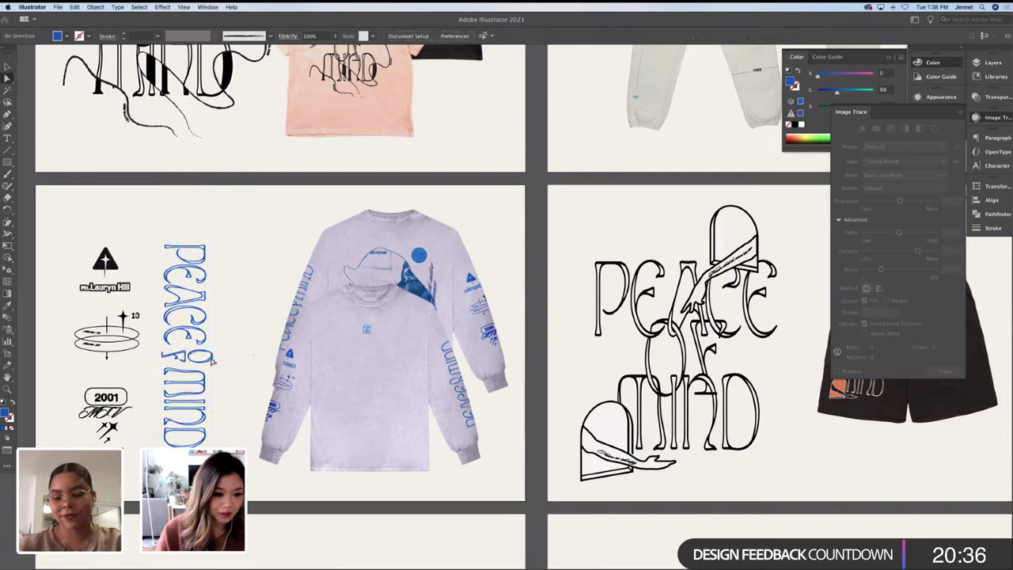
pyautogui.click(237, 363)
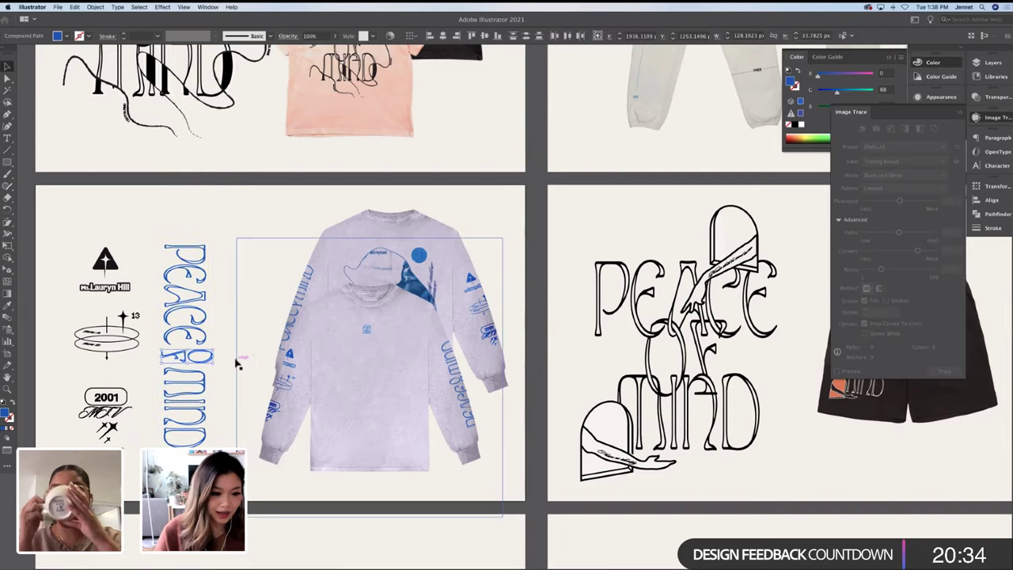
pyautogui.click(237, 362)
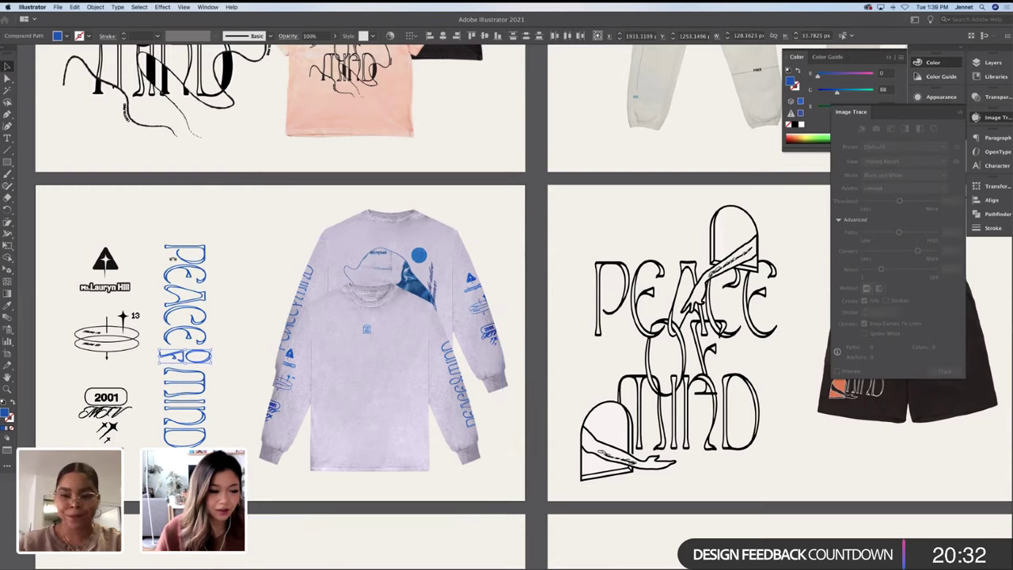
pyautogui.press('v')
pyautogui.click(198, 215)
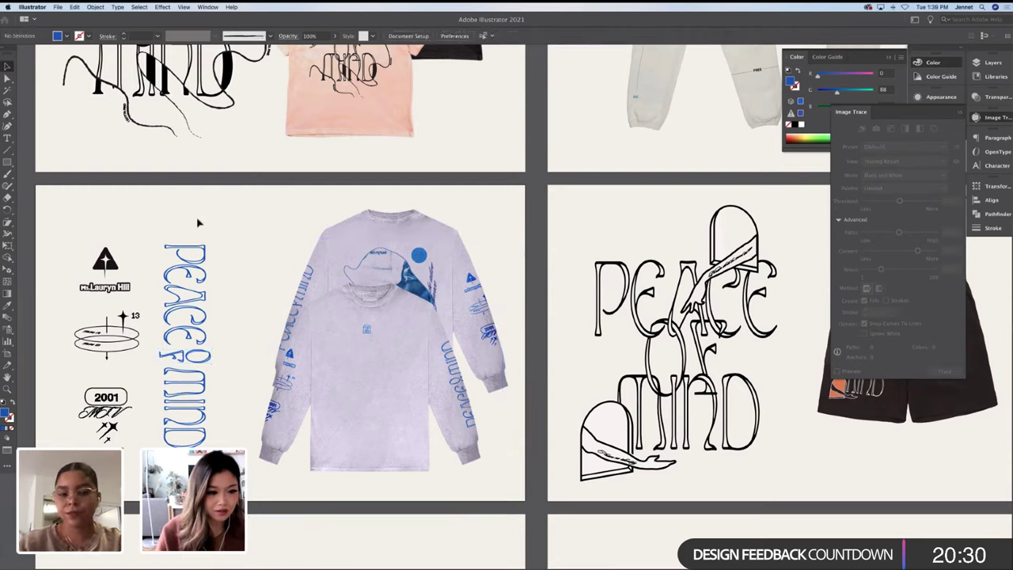
pyautogui.press('a')
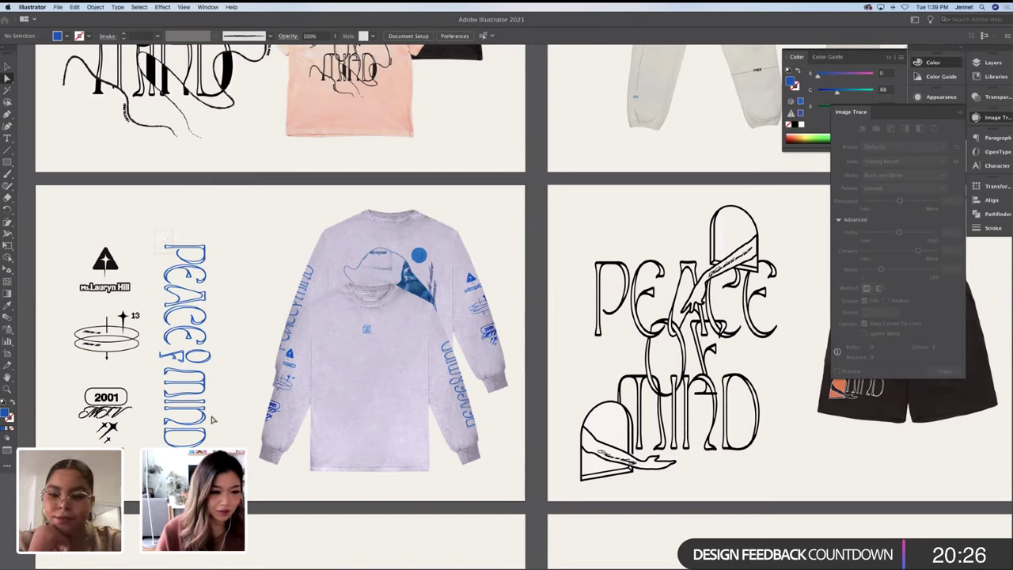
pyautogui.moveTo(219, 407); pyautogui.dragTo(198, 259)
# Recolour the vertical PEACE OF MIND wordmark black
pyautogui.click(201, 258)
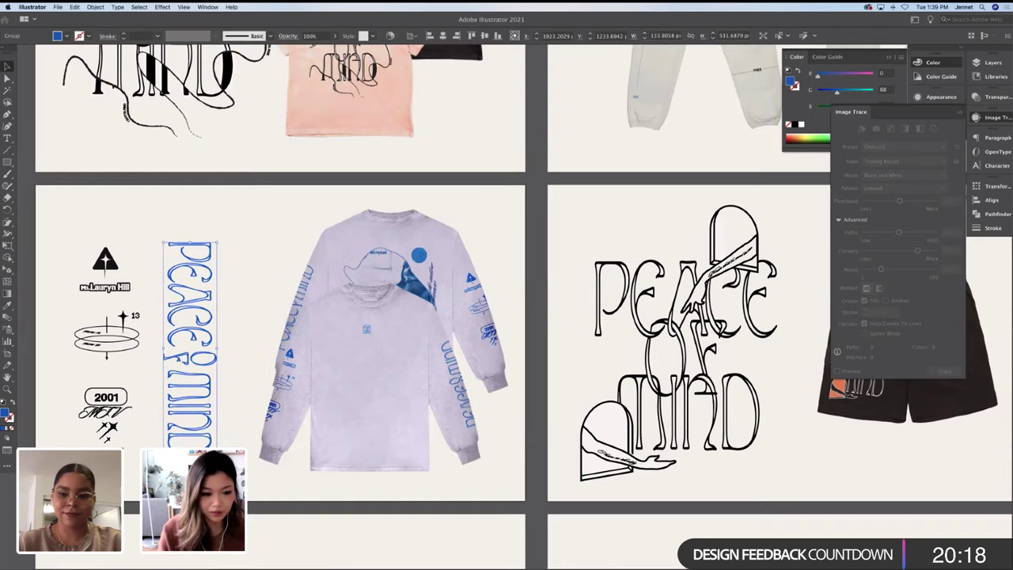
pyautogui.click(198, 255)
pyautogui.click(118, 255)
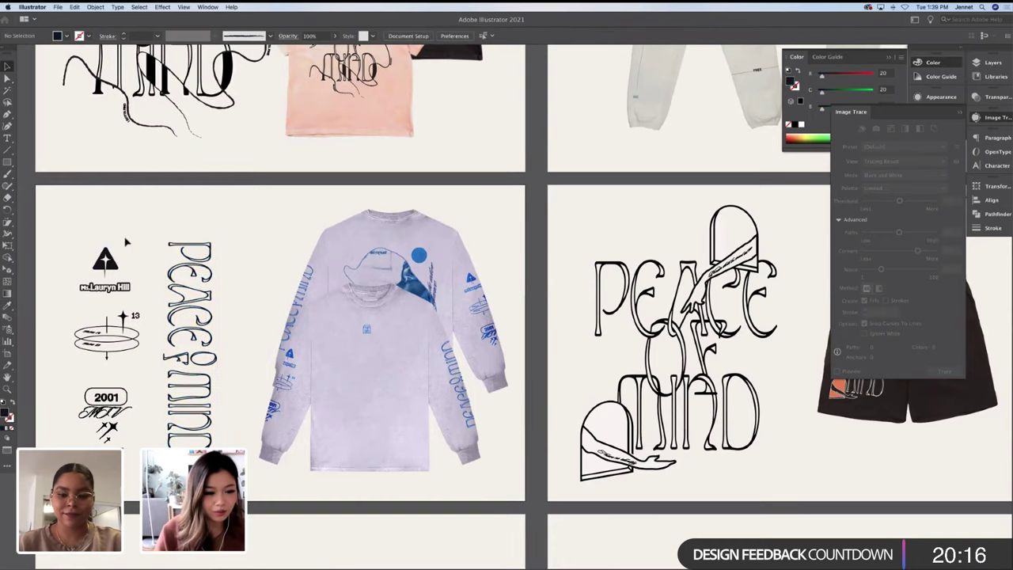
pyautogui.scroll(-2, 124, 242)
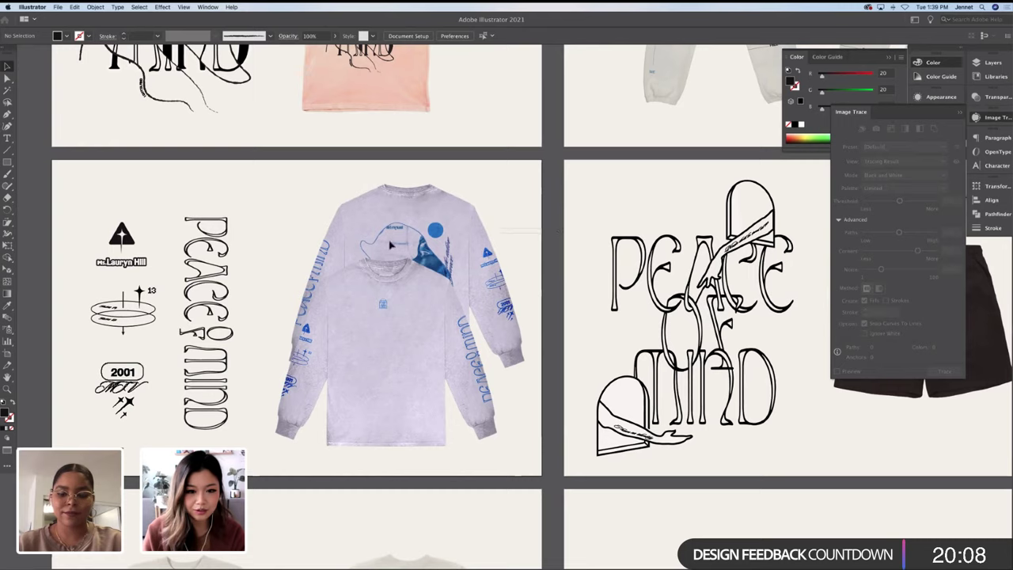
# Move the back long-sleeve shirt to the right
pyautogui.click(511, 259)
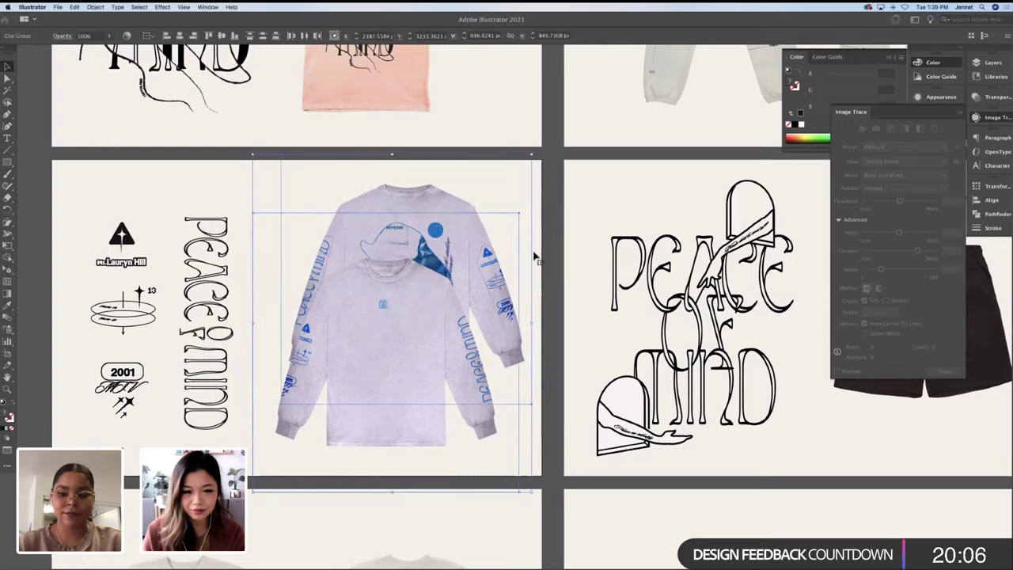
pyautogui.click(442, 301)
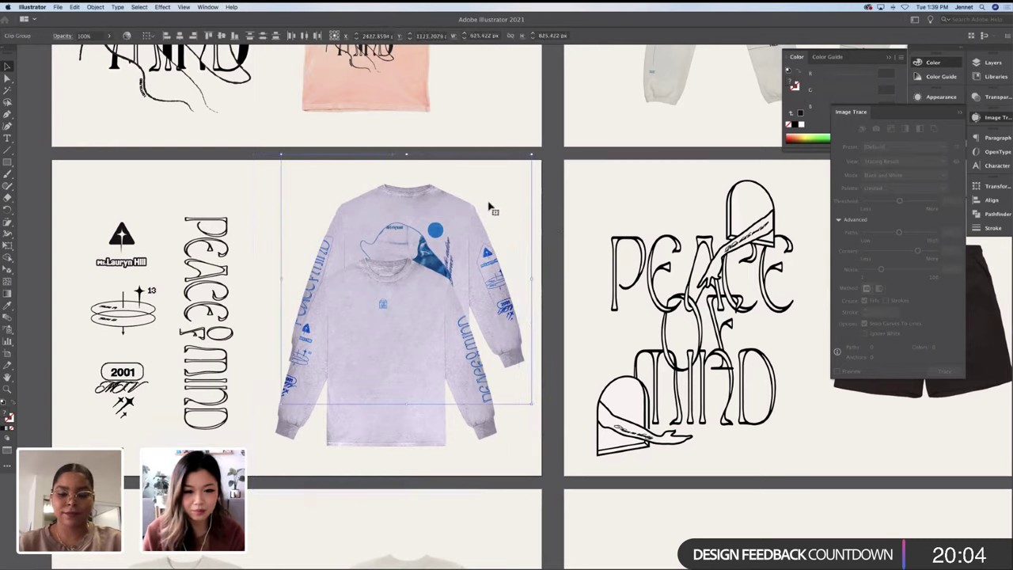
pyautogui.moveTo(490, 207); pyautogui.dragTo(452, 289)
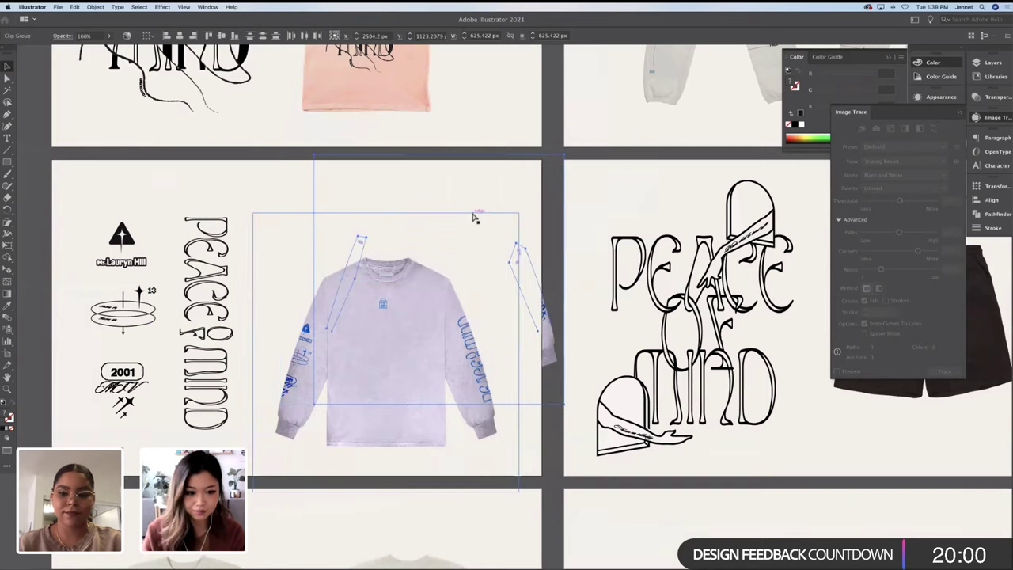
pyautogui.click(474, 219)
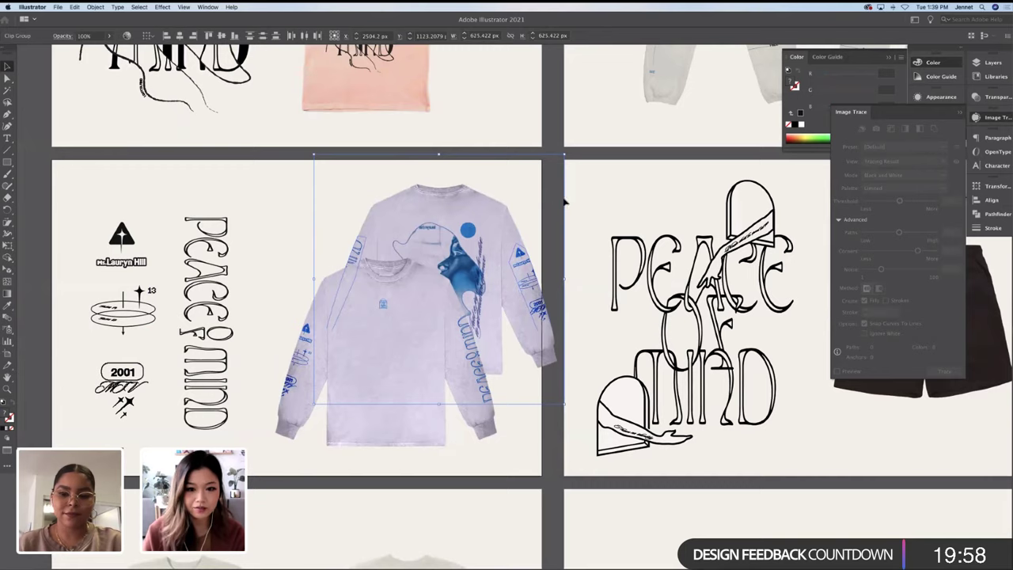
pyautogui.click(592, 192)
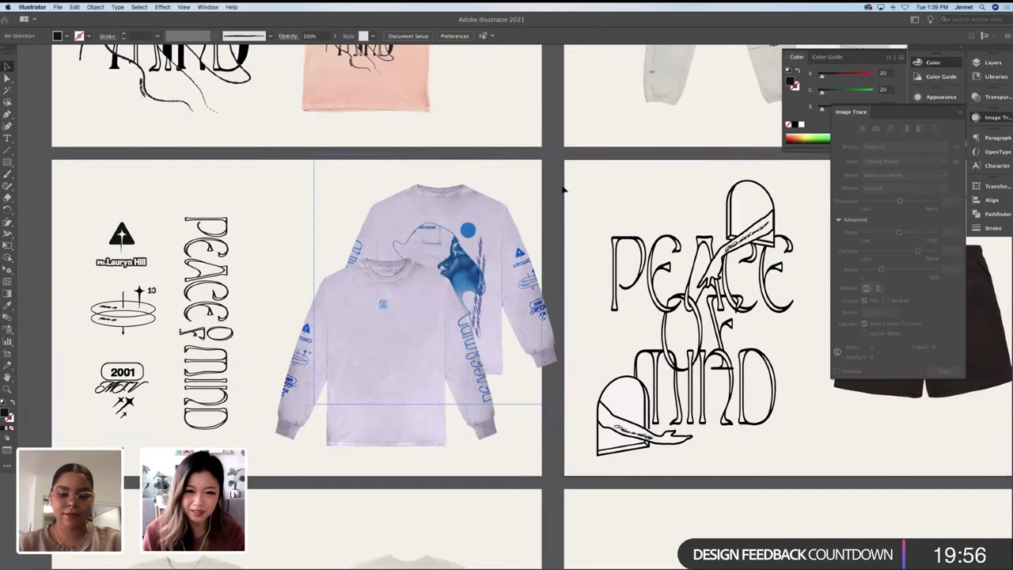
# Shift the front shirt left and enlarge its chest logo to about 56 × 44 px
pyautogui.click(302, 449)
pyautogui.moveTo(454, 264); pyautogui.dragTo(440, 264)
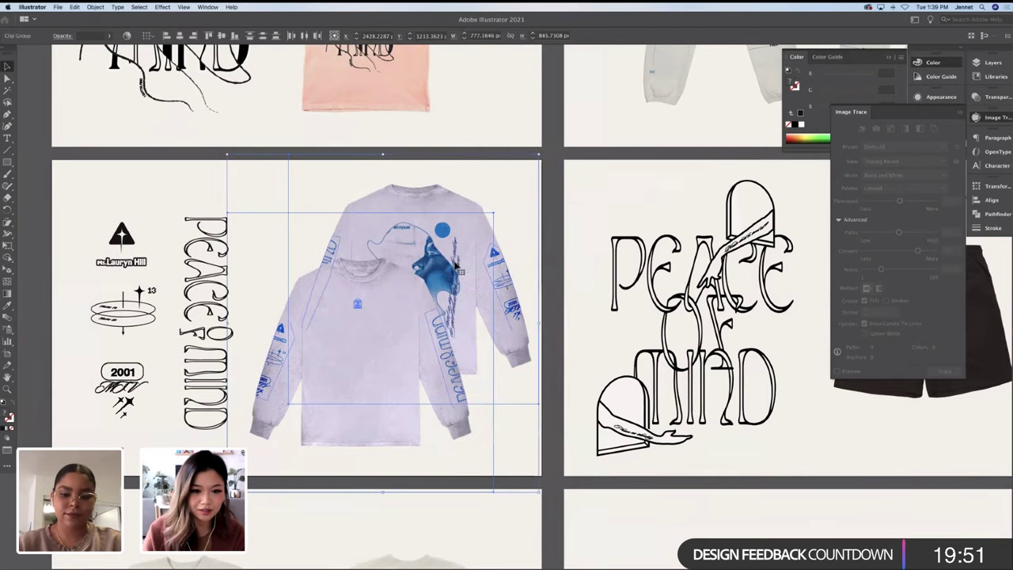
pyautogui.click(552, 252)
pyautogui.click(360, 316)
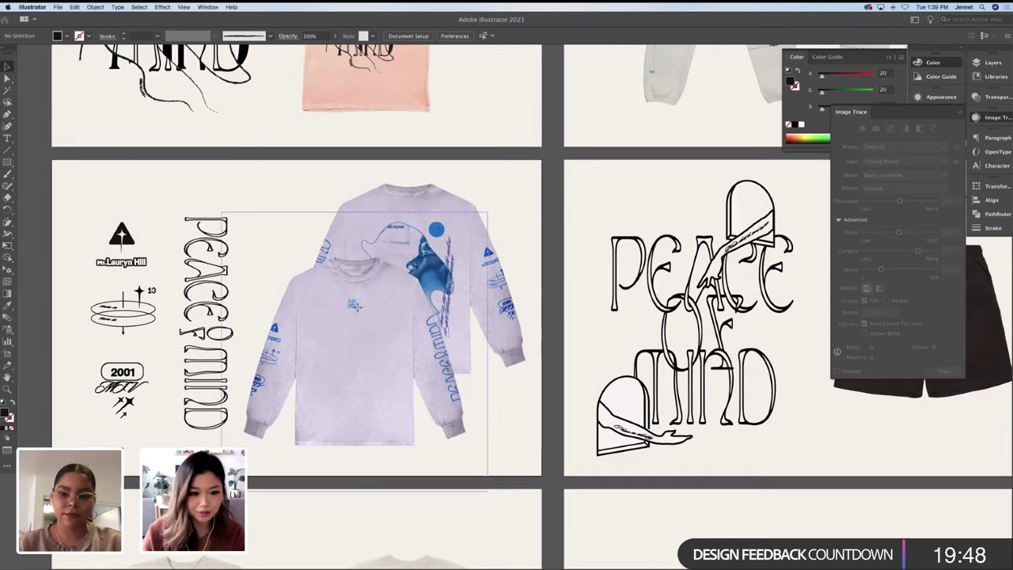
pyautogui.moveTo(358, 310)
pyautogui.mouseDown()
pyautogui.moveTo(362, 319)
pyautogui.moveTo(356, 309)
pyautogui.mouseUp()
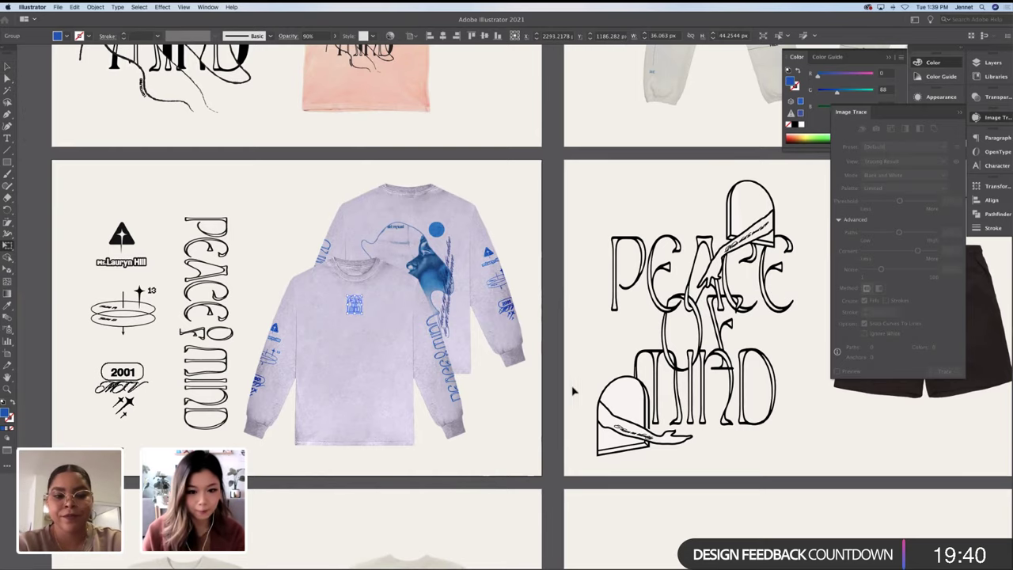
# Nudge the sparkle group under the 2001 badge up and slightly left with the arrow keys
pyautogui.click(539, 305)
pyautogui.scroll(-4, 536, 302)
pyautogui.hscroll(-2, 537, 300)
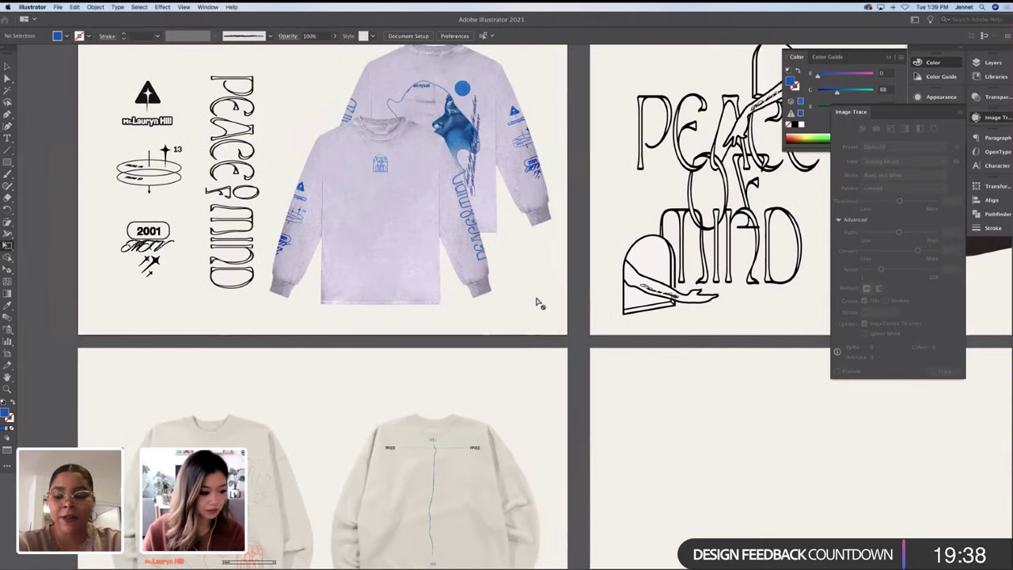
pyautogui.scroll(-2, 538, 301)
pyautogui.scroll(2, 541, 297)
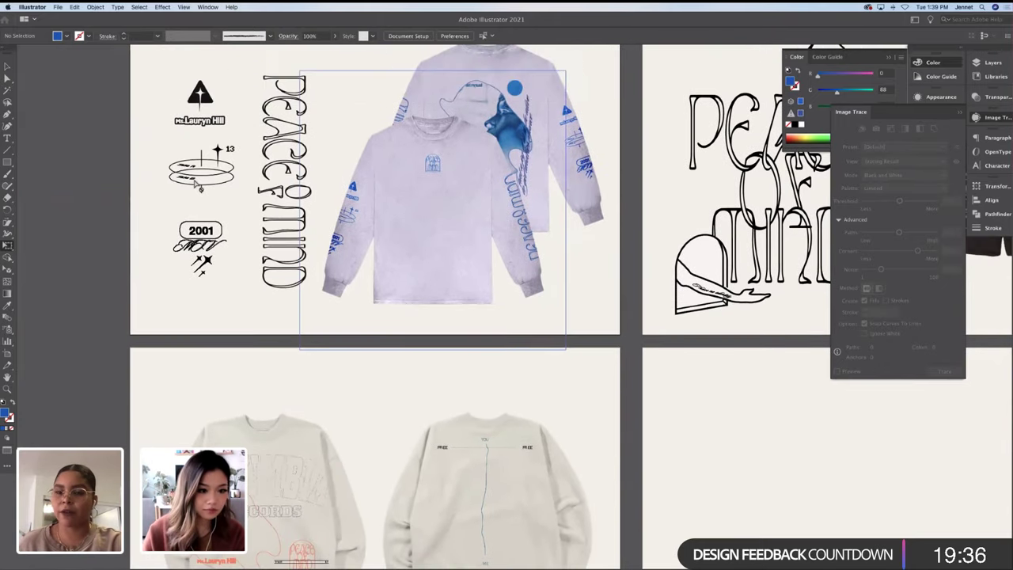
pyautogui.click(210, 272)
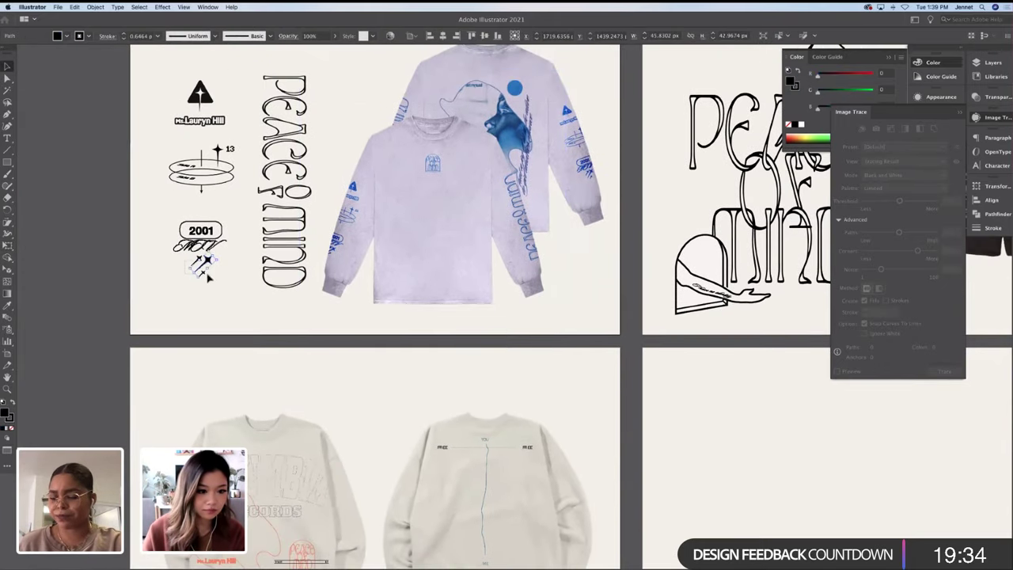
pyautogui.keyDown('shift'); pyautogui.click(207, 269); pyautogui.keyUp('shift')
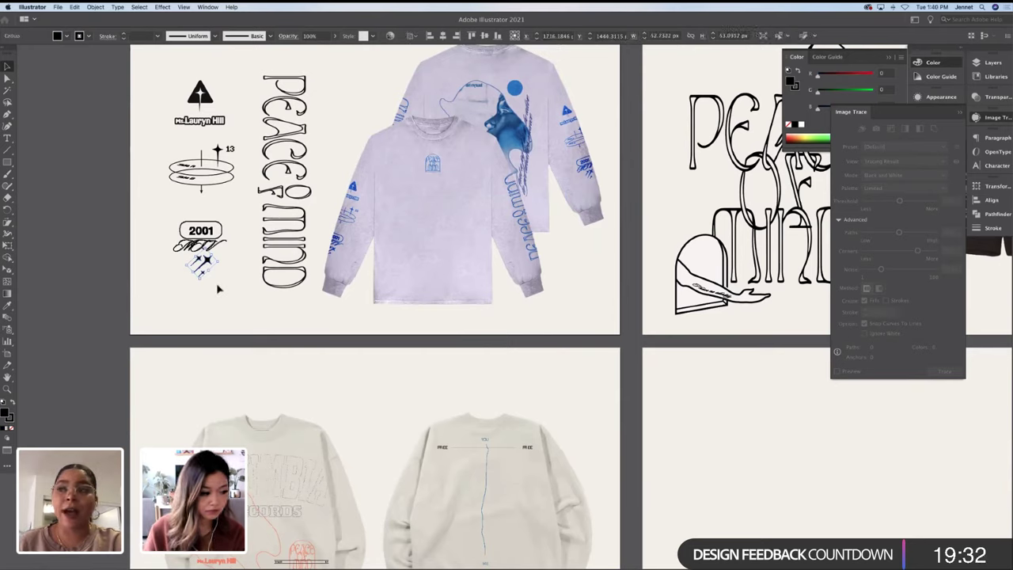
pyautogui.press('Left')
pyautogui.press('Left')
pyautogui.press('Left')
pyautogui.press('Left')
pyautogui.press('Left')
pyautogui.press('Left')
pyautogui.press('Left')
pyautogui.press('Left')
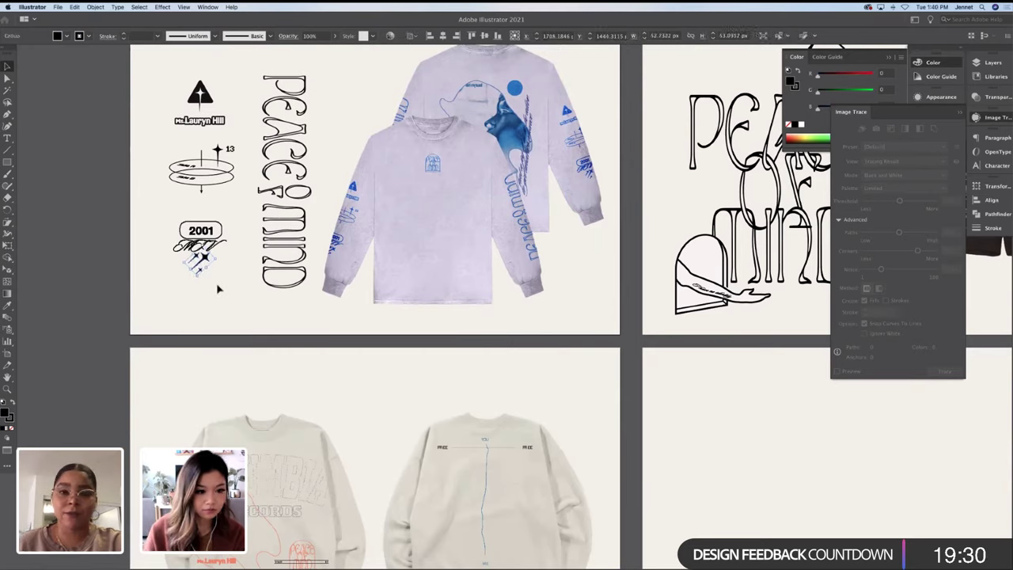
pyautogui.press('Right')
pyautogui.press('Right')
pyautogui.press('Right')
pyautogui.press('Up')
pyautogui.press('Up')
pyautogui.press('Up')
pyautogui.press('Up')
pyautogui.press('Up')
pyautogui.press('Up')
pyautogui.press('Up')
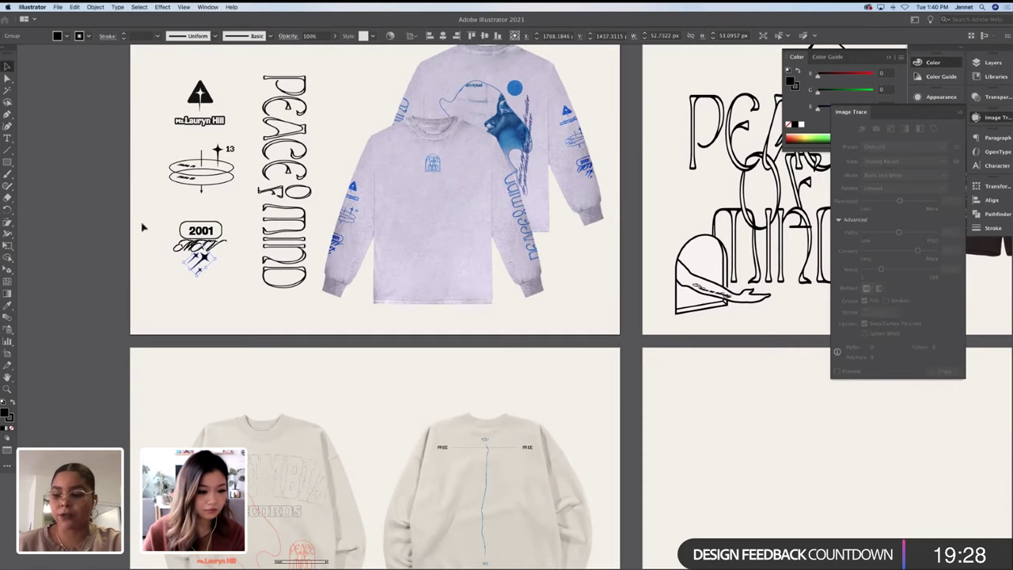
# Paste the 2001 MTV sparkle badge, shrink it to about 70 × 69 px, and place it on the front sweatshirt's chest
pyautogui.moveTo(229, 285); pyautogui.dragTo(171, 217)
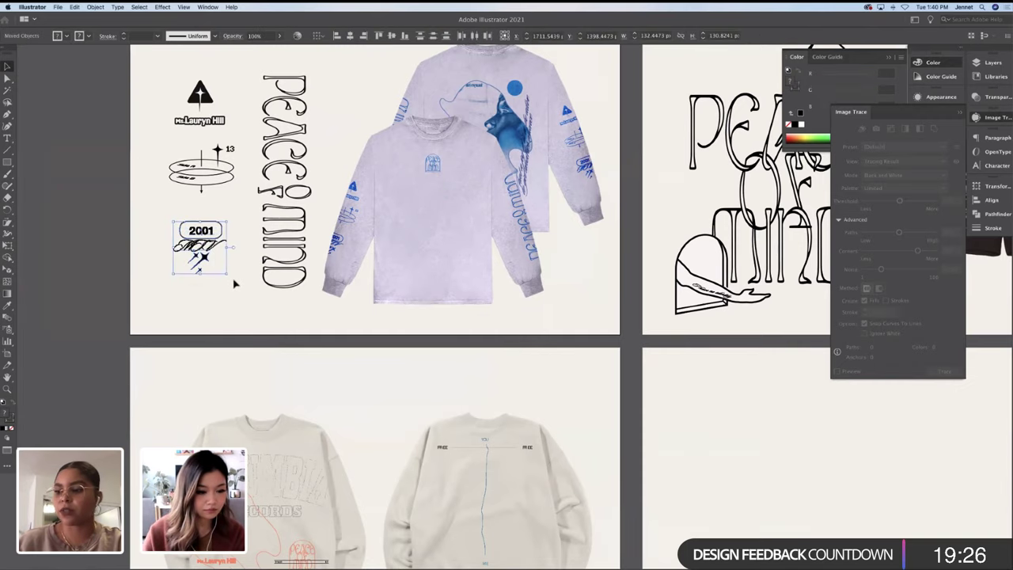
pyautogui.scroll(-3, 235, 283)
pyautogui.scroll(-1, 237, 284)
pyautogui.press('super+v')
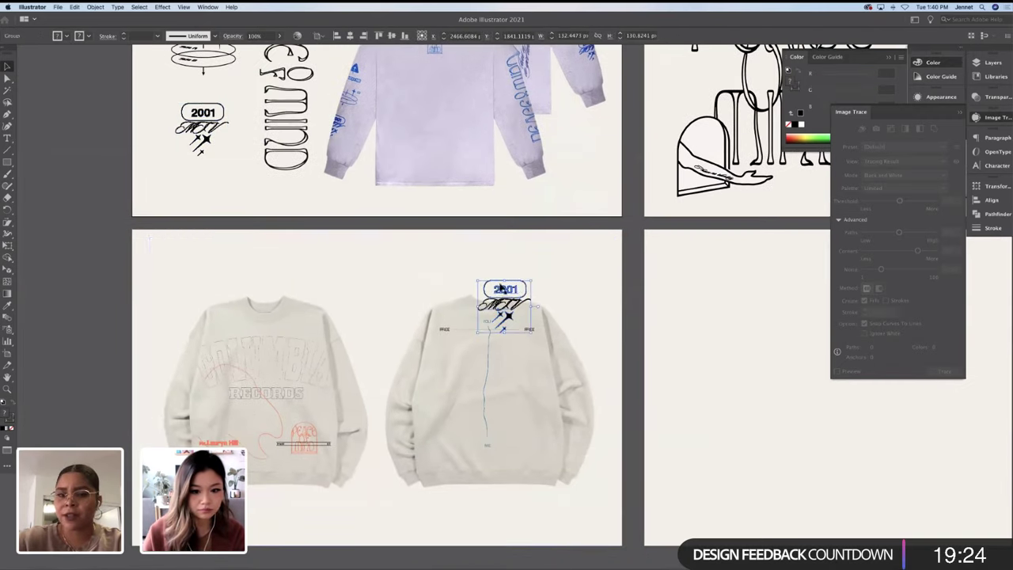
pyautogui.moveTo(530, 280); pyautogui.dragTo(318, 331)
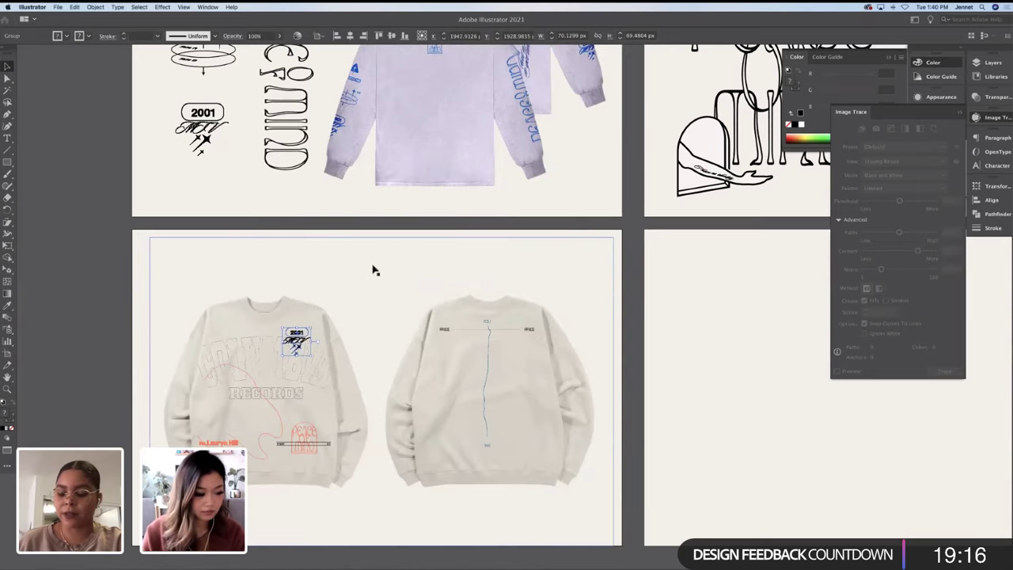
pyautogui.scroll(-3, 376, 270)
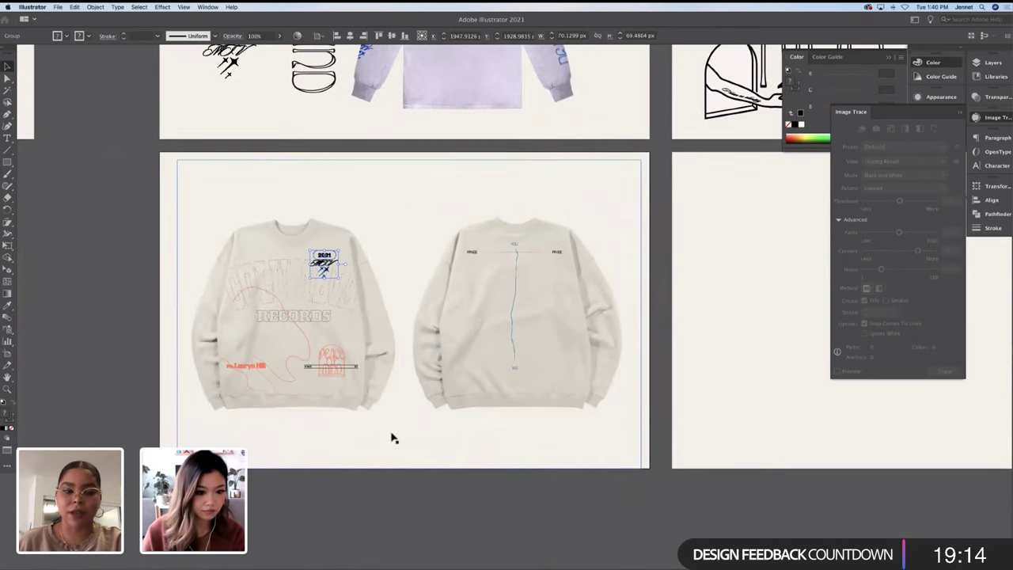
pyautogui.hscroll(-3, 384, 434)
# Add a 'presents' text object below the sweatshirt with letter tracking set to 100
pyautogui.press('t')
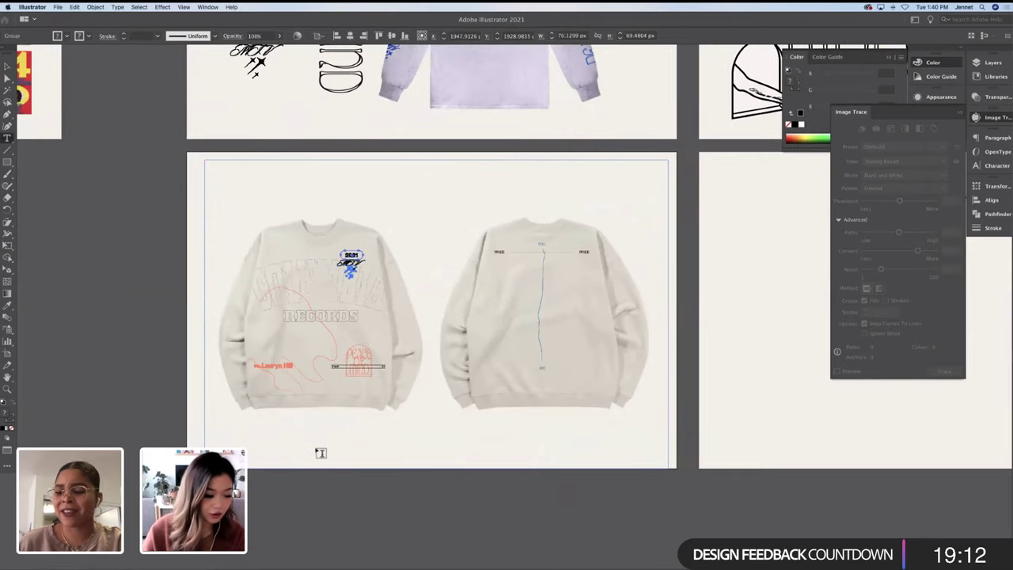
pyautogui.click(337, 443)
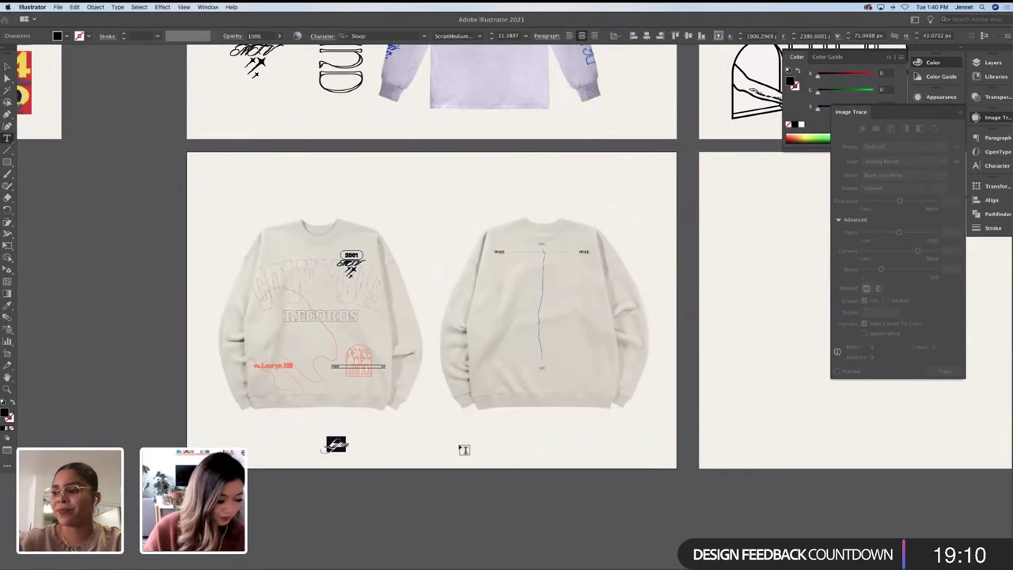
pyautogui.write('J')
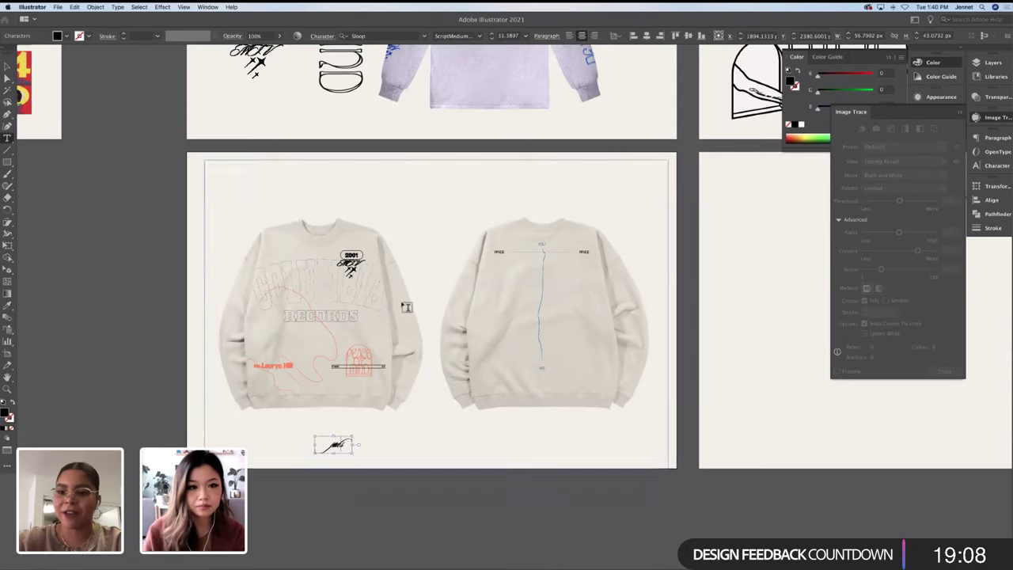
pyautogui.click(322, 35)
pyautogui.click(304, 95)
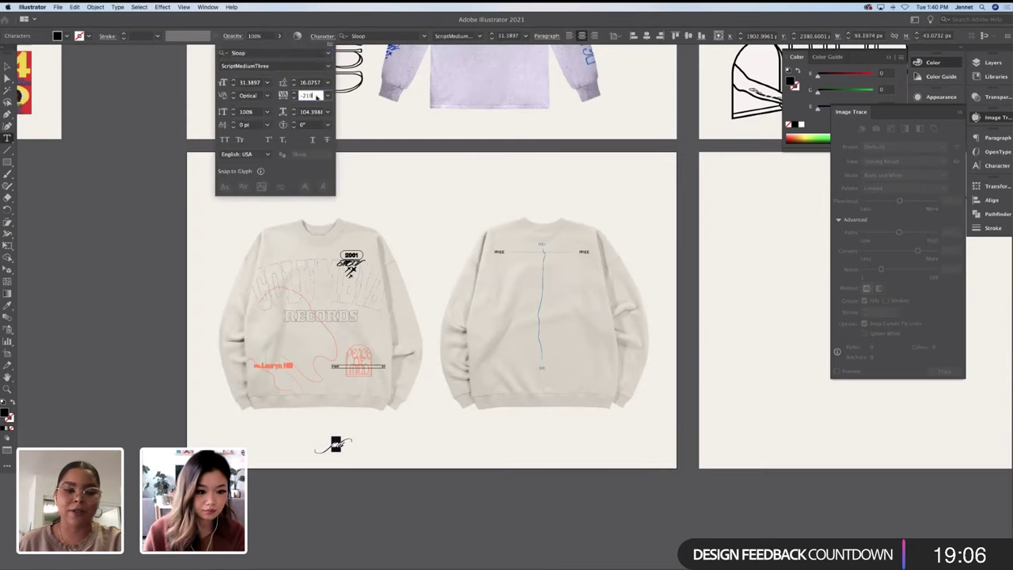
pyautogui.write('50')
pyautogui.press('Return')
pyautogui.write('100')
pyautogui.press('Return')
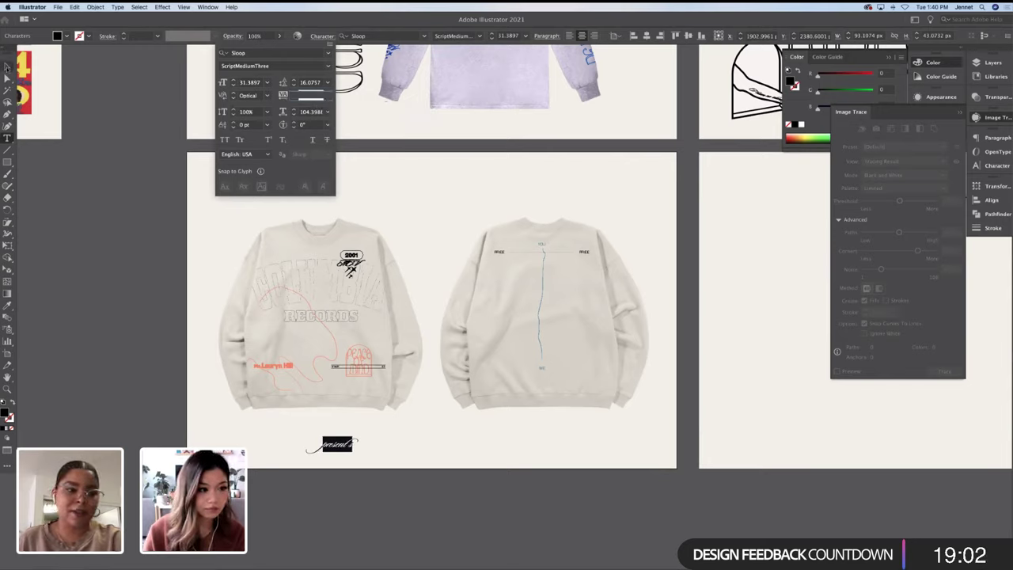
pyautogui.click(107, 233)
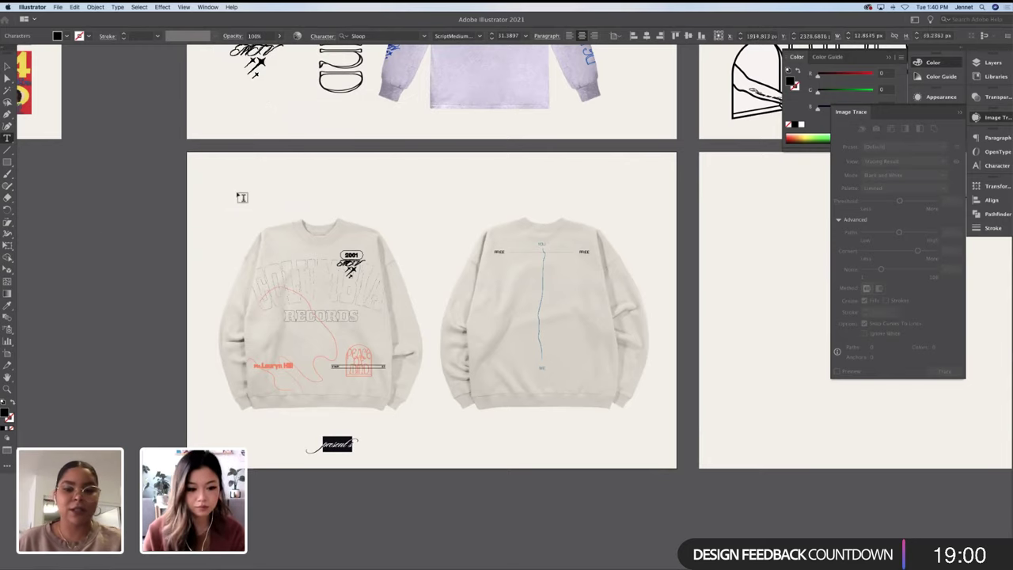
# Colour the presents text the same blue as the back line using the Eyedropper
pyautogui.press('Escape')
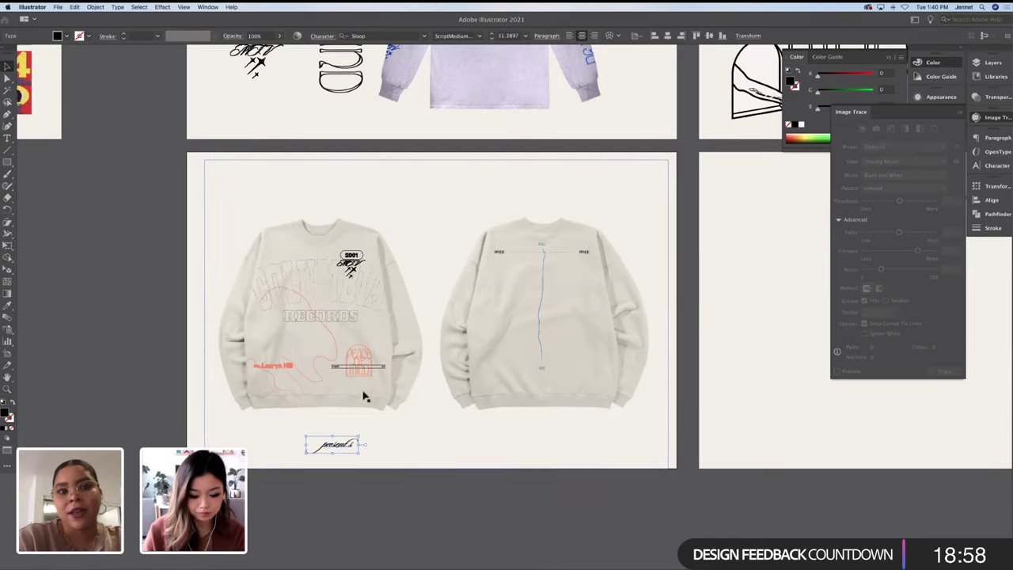
pyautogui.press('i')
pyautogui.click(545, 351)
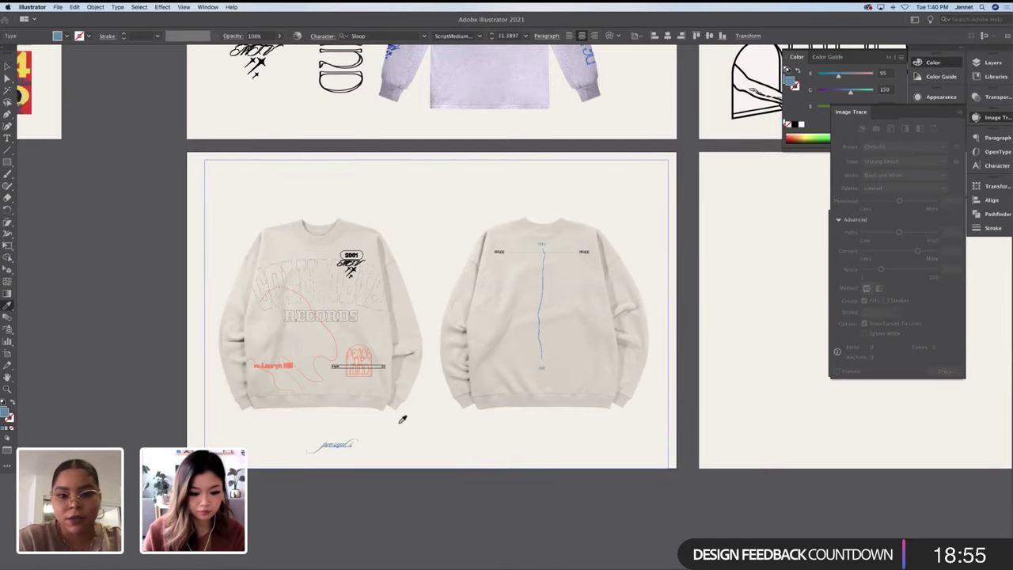
# Change the font of the word presents to ScriptOne
pyautogui.press('super+equal')
pyautogui.press('super+equal')
pyautogui.press('t')
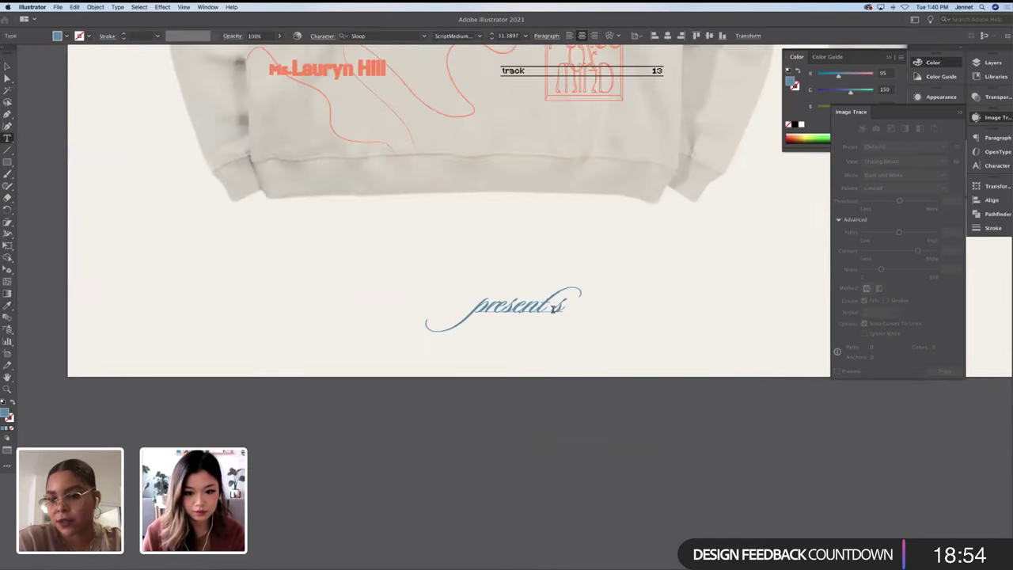
pyautogui.click(551, 307)
pyautogui.hotkey('shift', 'Left')
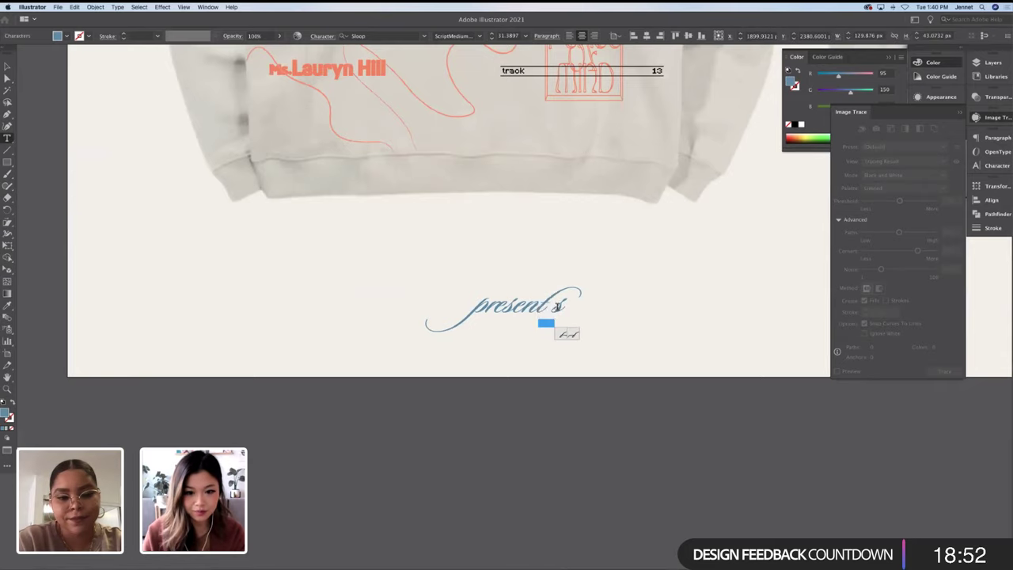
pyautogui.doubleClick(549, 307)
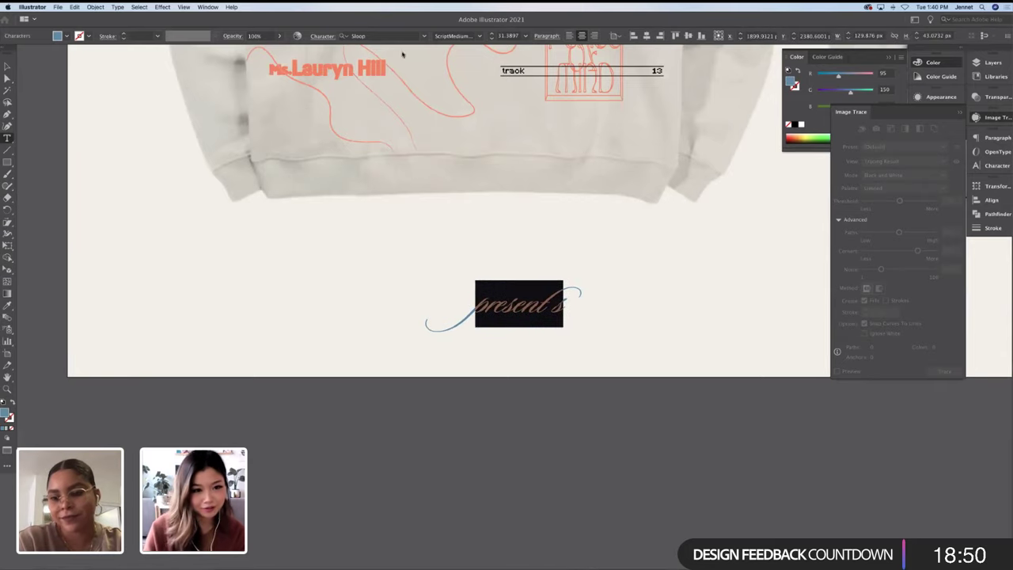
pyautogui.click(447, 35)
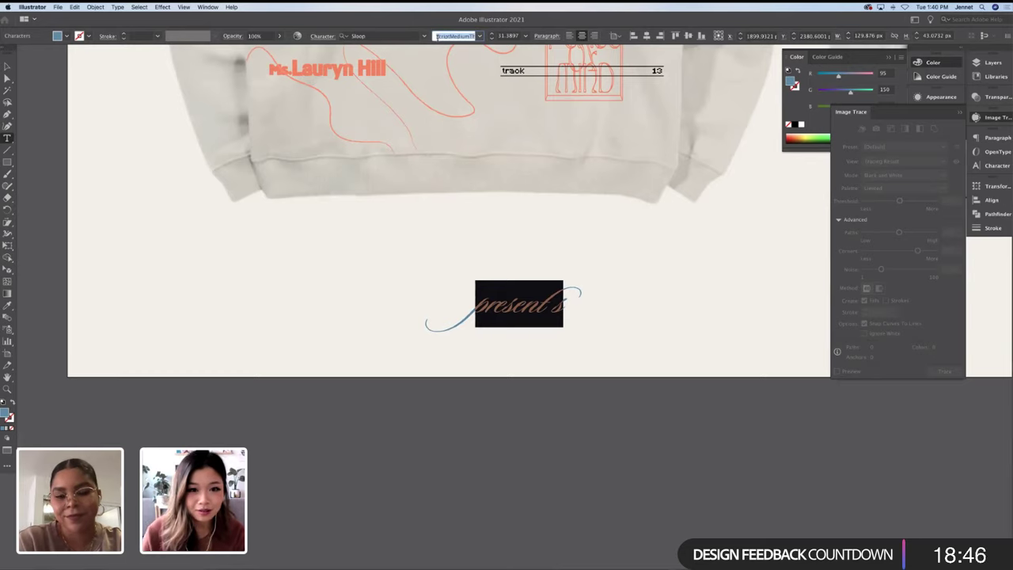
pyautogui.click(434, 35)
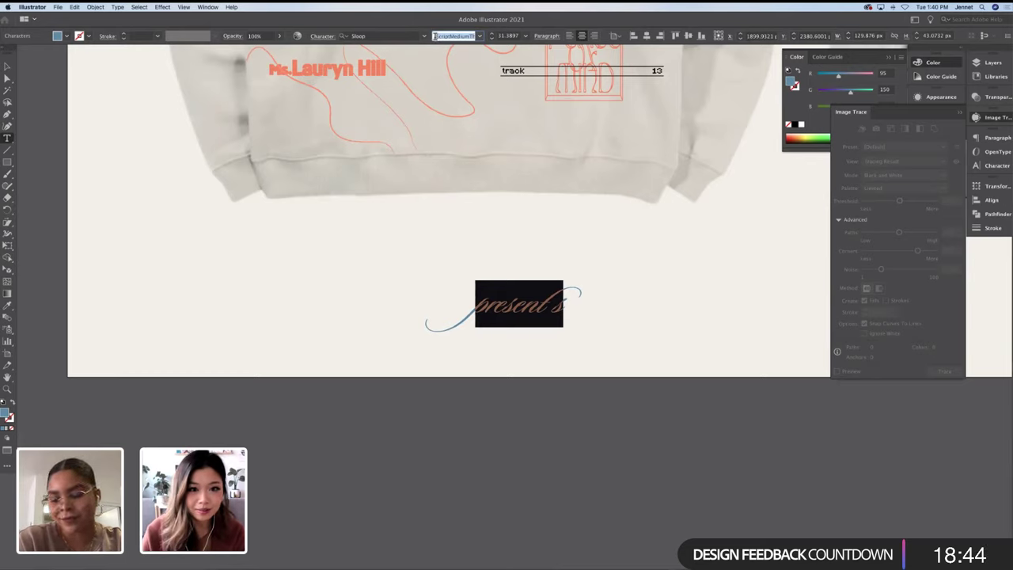
pyautogui.press('Down')
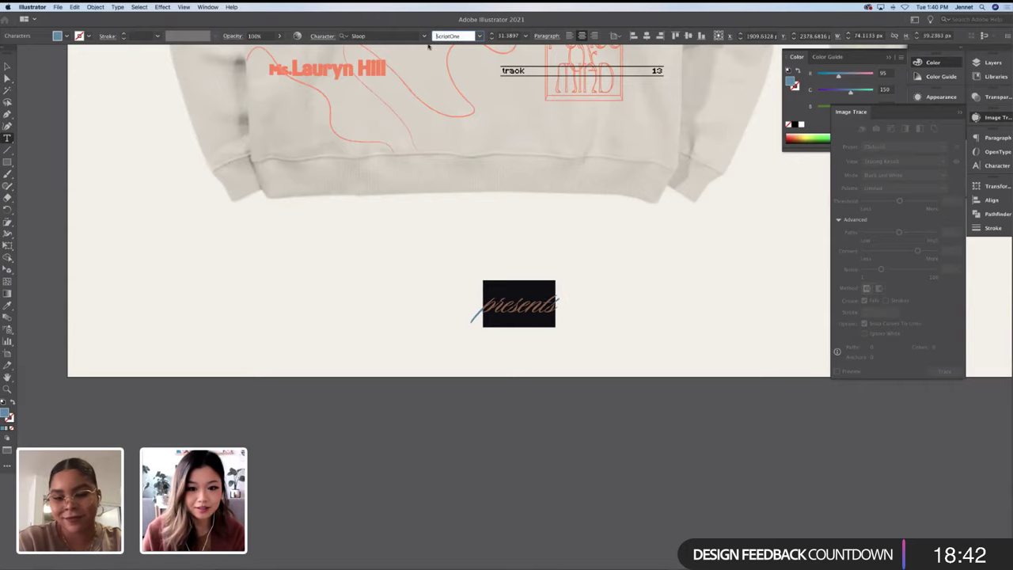
pyautogui.press('Escape')
pyautogui.click(55, 146)
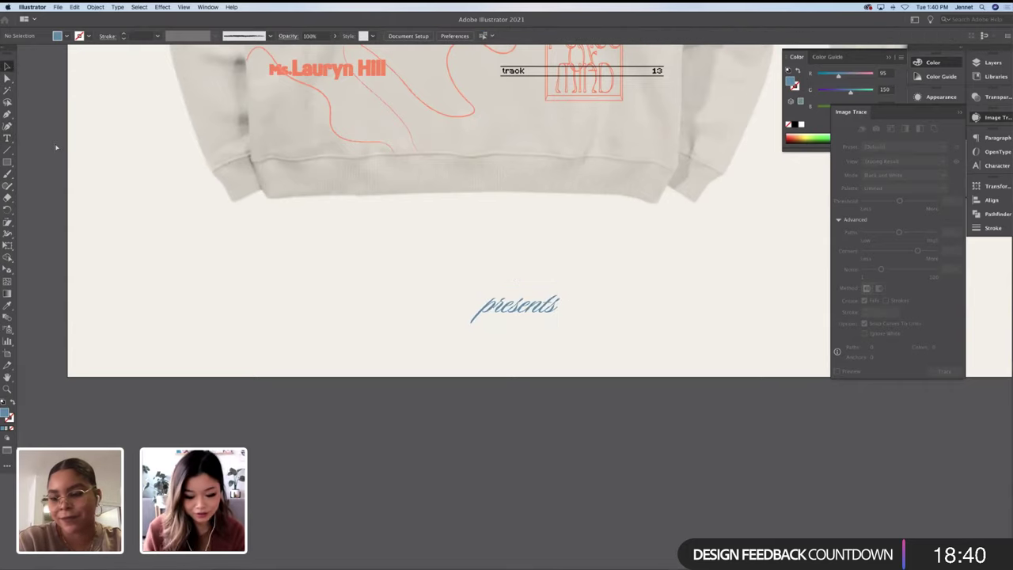
pyautogui.press('super+minus')
pyautogui.press('super+minus')
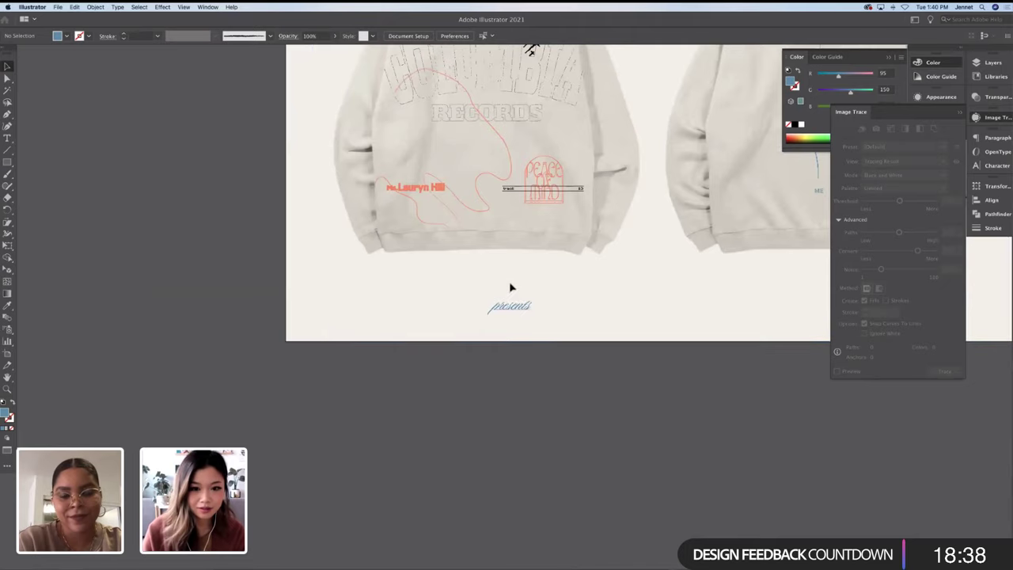
# Move presents onto the sweatshirt's chest, shear it to a slant, and scale it up
pyautogui.moveTo(513, 290); pyautogui.dragTo(479, 149)
pyautogui.click(8, 222)
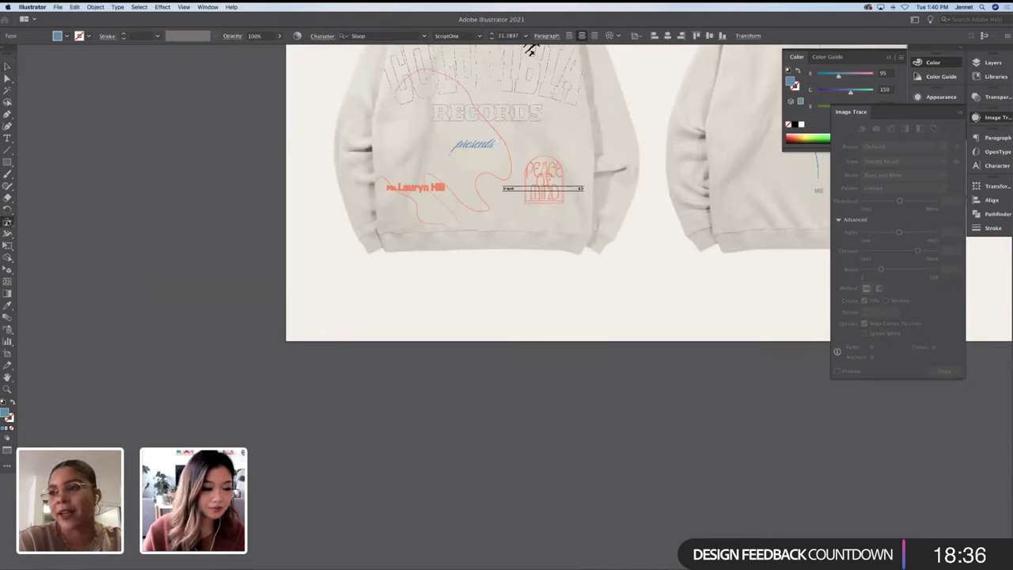
pyautogui.moveTo(484, 146); pyautogui.dragTo(510, 160)
pyautogui.press('v')
pyautogui.click(162, 7)
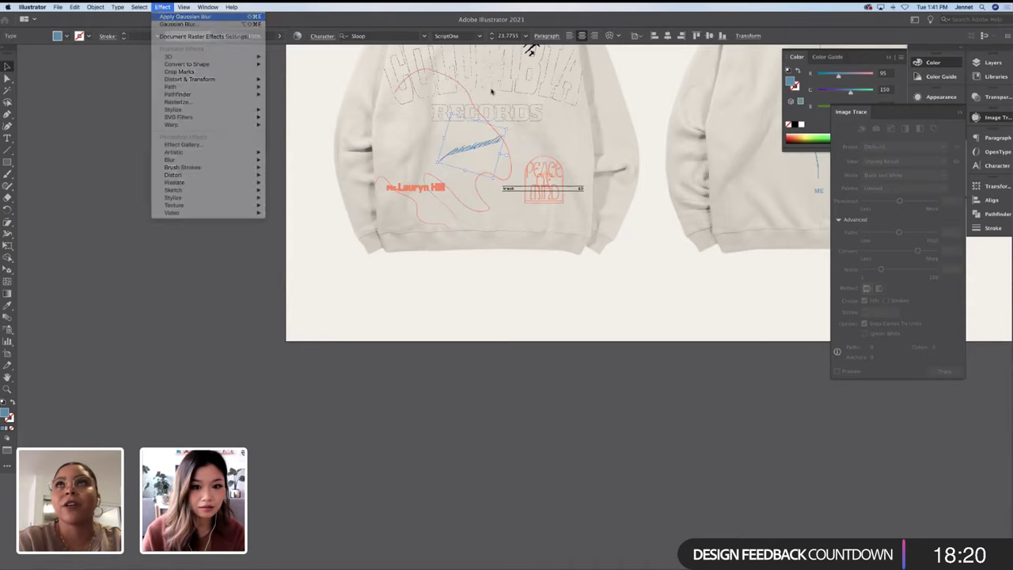
pyautogui.click(507, 147)
pyautogui.moveTo(508, 129)
pyautogui.mouseDown()
pyautogui.moveTo(537, 119)
pyautogui.moveTo(525, 131)
pyautogui.moveTo(518, 106)
pyautogui.moveTo(512, 113)
pyautogui.mouseUp()
pyautogui.press('super+minus')
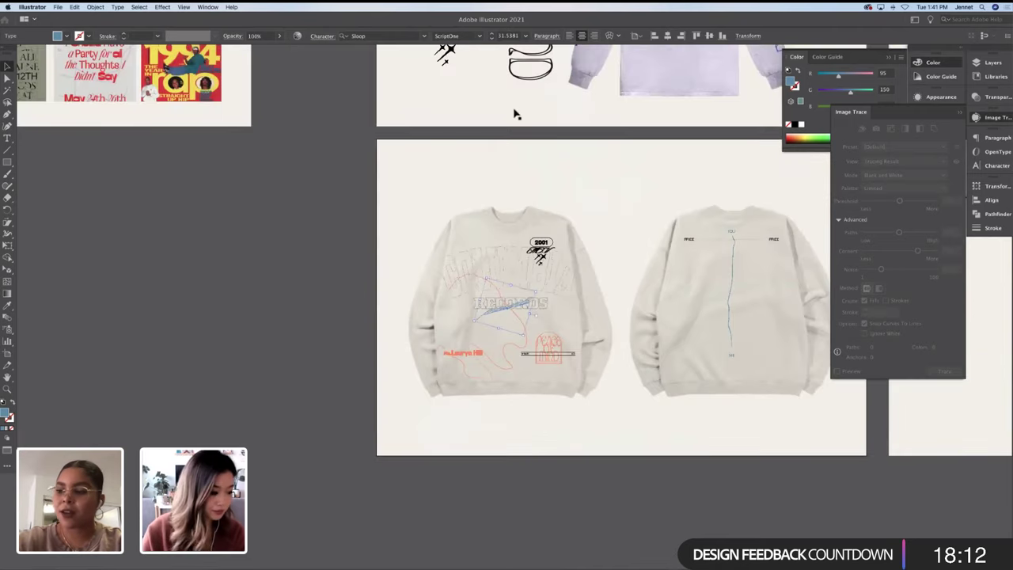
pyautogui.click(343, 282)
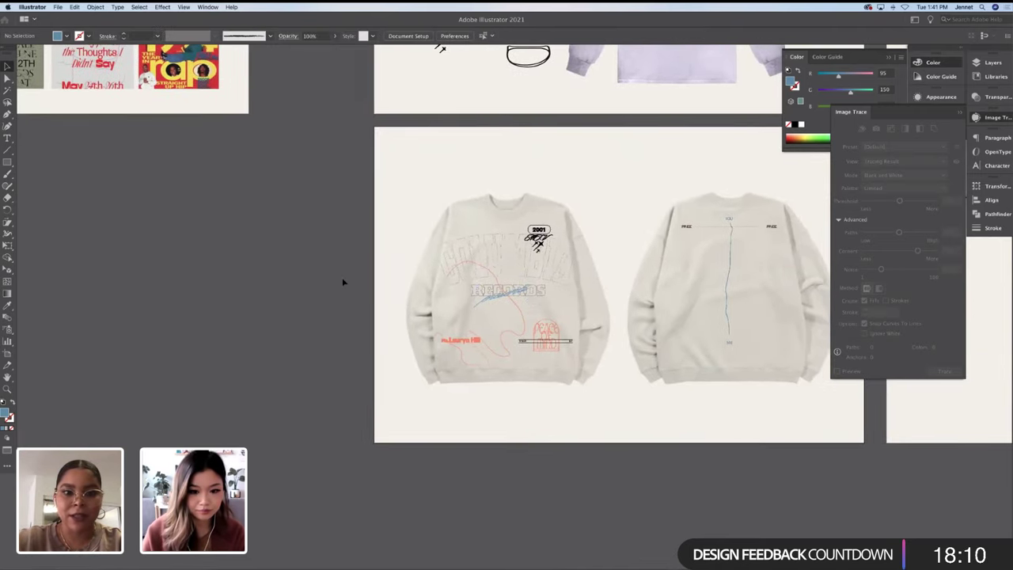
# Select the orange name text group together with the 2001 graphic
pyautogui.hscroll(3, 317, 309)
pyautogui.scroll(-3, 316, 309)
pyautogui.hscroll(-1, 320, 310)
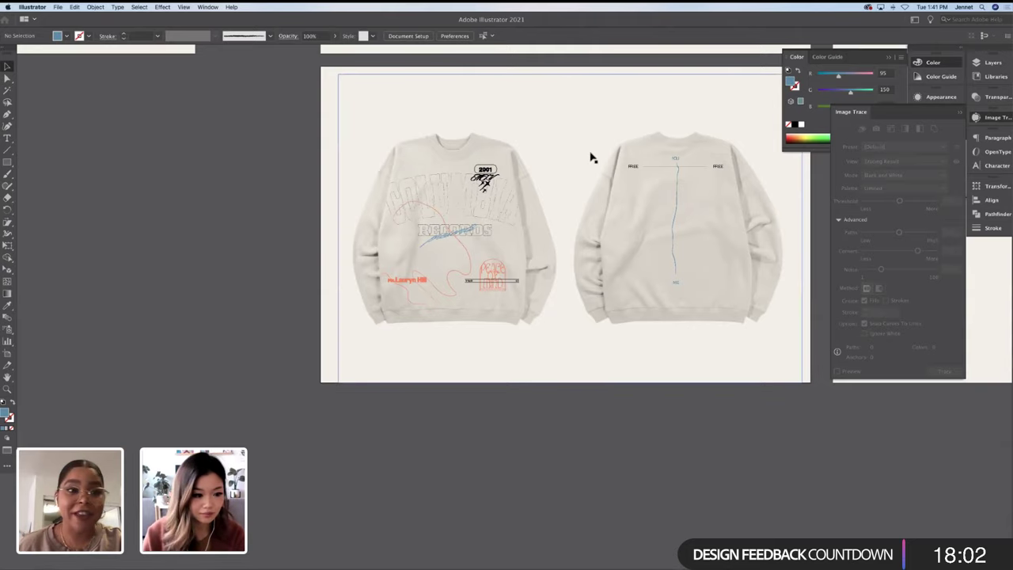
pyautogui.click(413, 281)
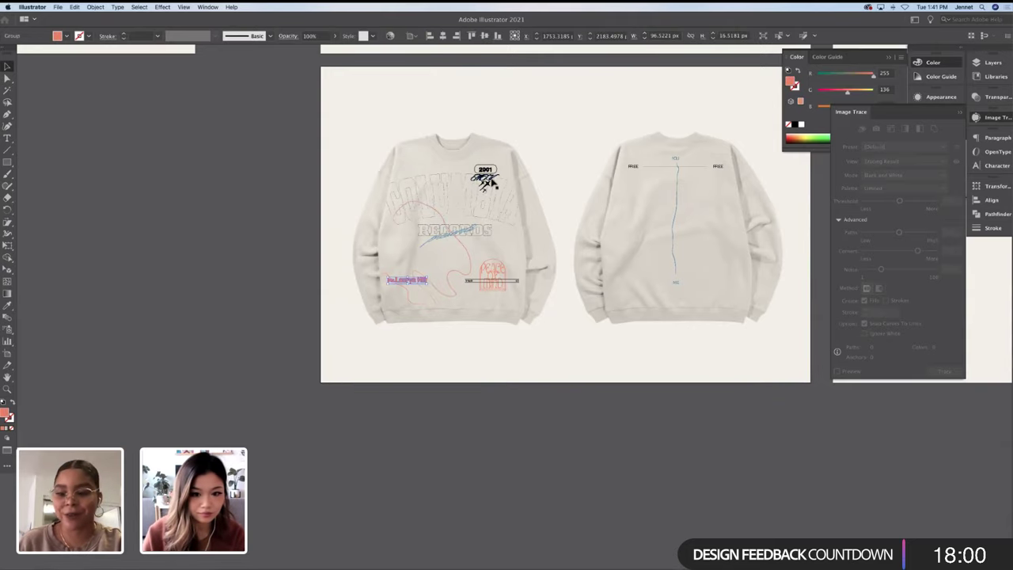
pyautogui.keyDown('shift'); pyautogui.click(491, 182); pyautogui.keyUp('shift')
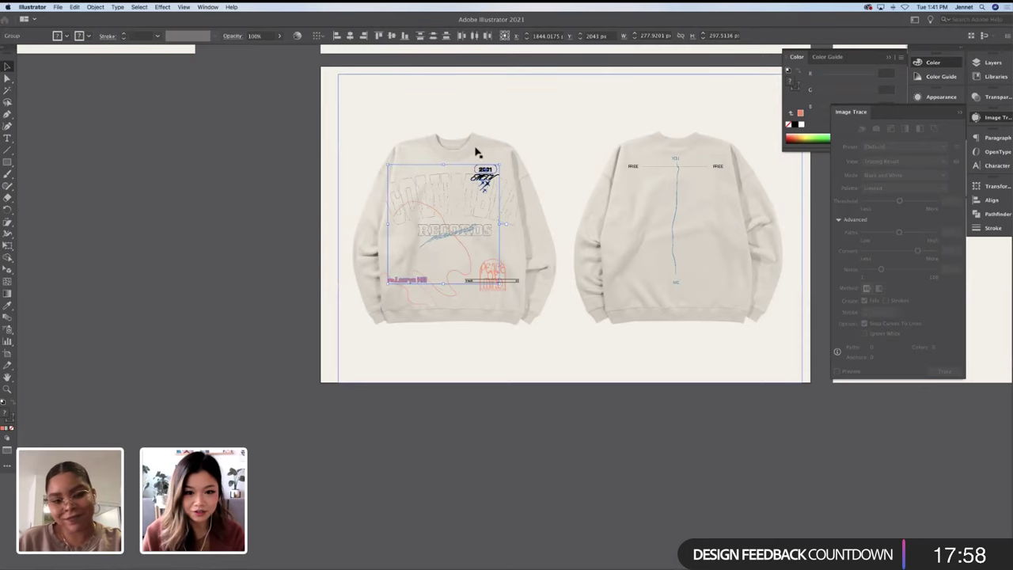
# Place the copied logo group onto the left leg of the sweatpants
pyautogui.scroll(-2, 476, 152)
pyautogui.scroll(-10, 476, 152)
pyautogui.scroll(3, 476, 152)
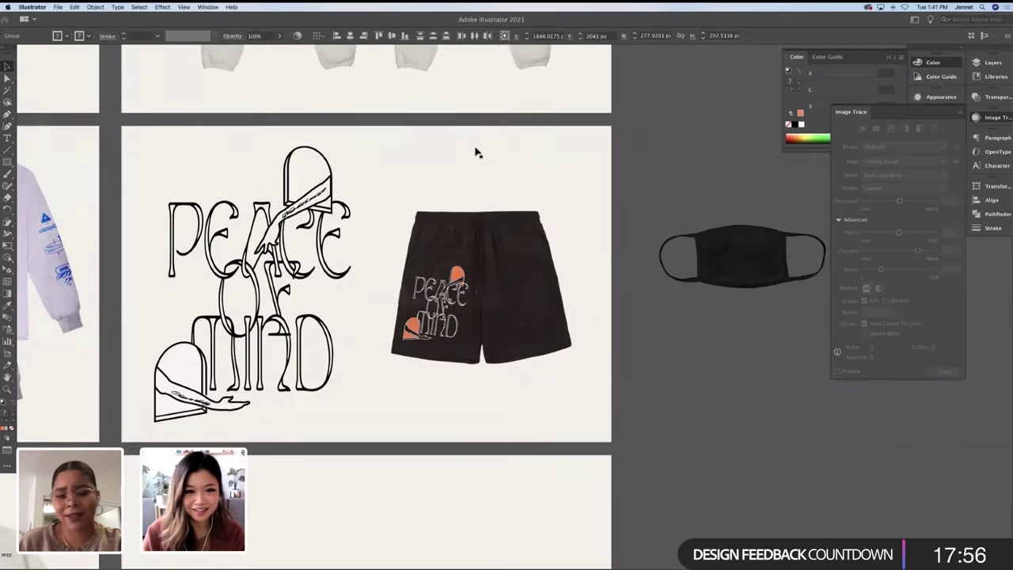
pyautogui.scroll(5, 476, 152)
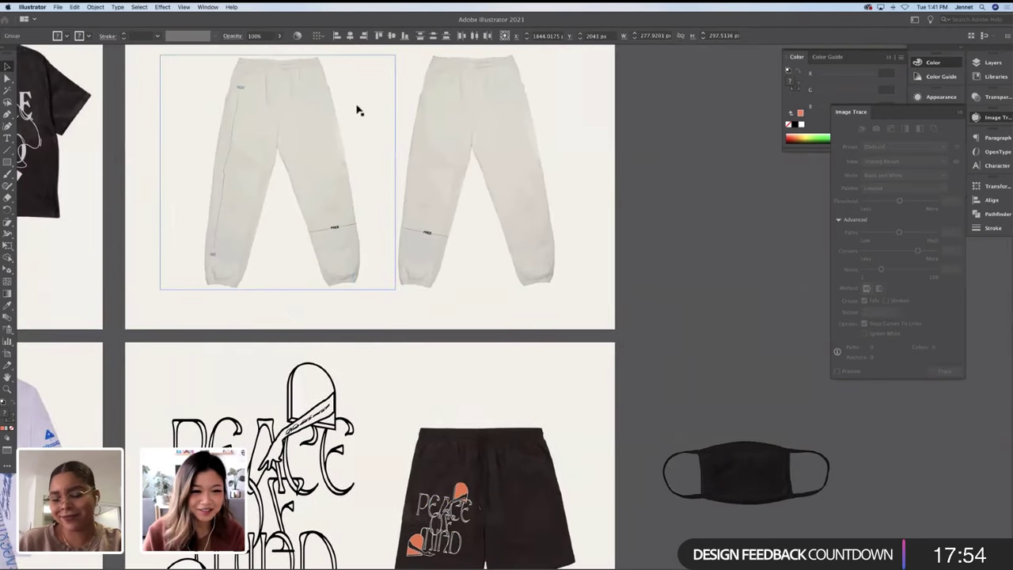
pyautogui.hscroll(-3, 362, 111)
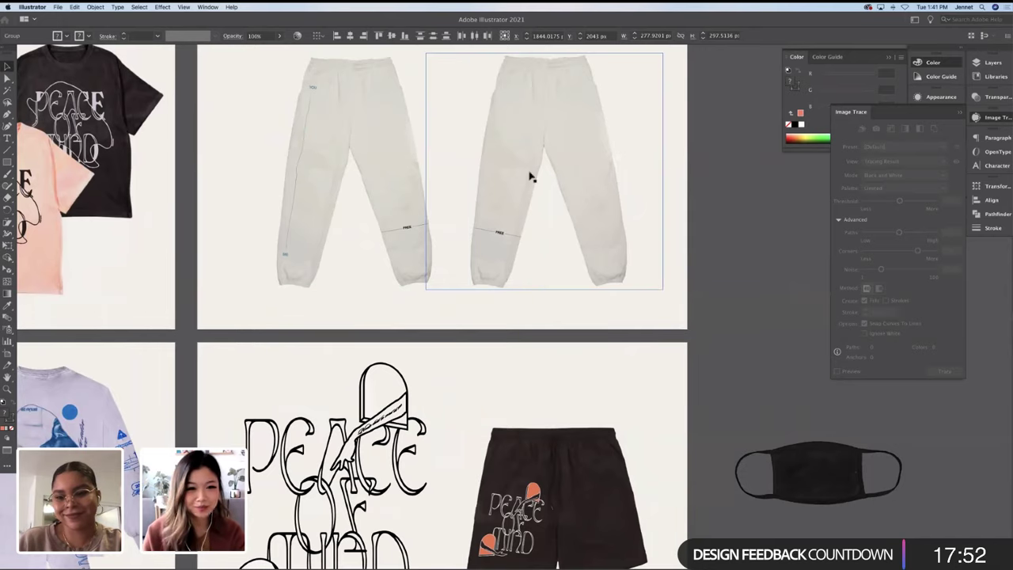
pyautogui.moveTo(554, 238); pyautogui.dragTo(536, 268)
pyautogui.moveTo(403, 129); pyautogui.dragTo(396, 131)
# Move the name label just above the 2001 logo and shrink it
pyautogui.click(234, 228)
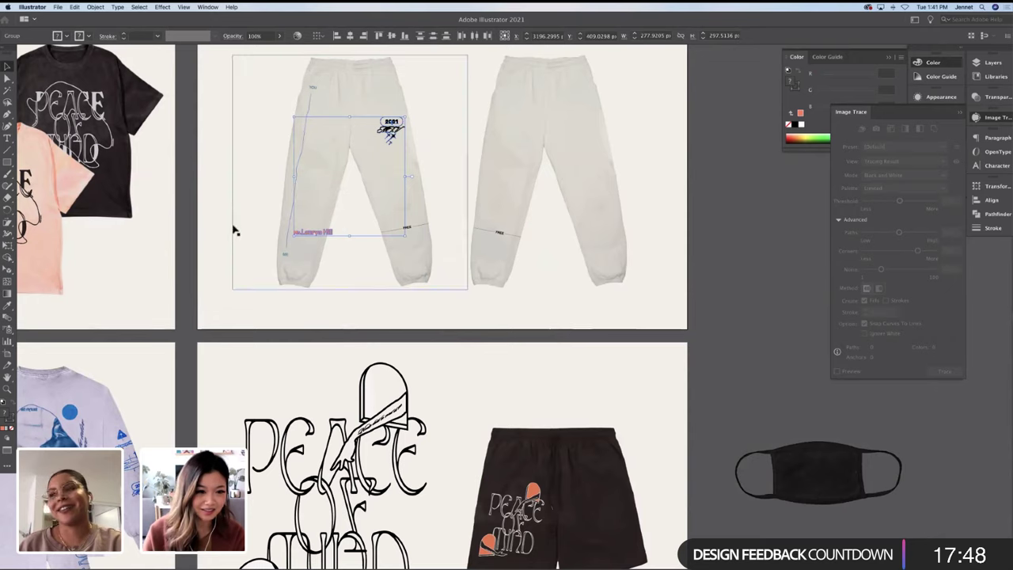
pyautogui.moveTo(322, 234); pyautogui.dragTo(389, 132)
pyautogui.hotkey('ctrl', '=')
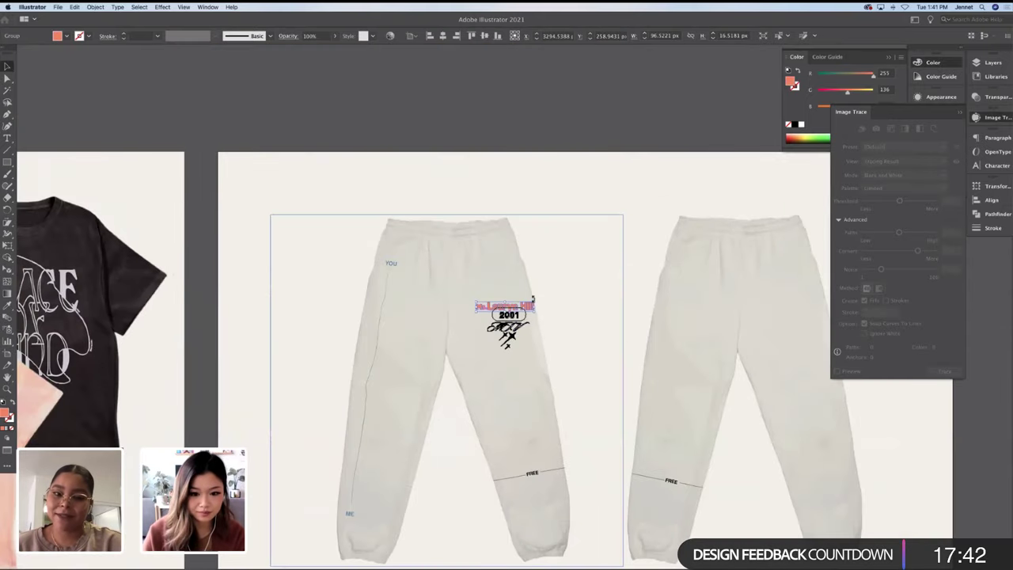
pyautogui.moveTo(508, 301); pyautogui.dragTo(552, 307)
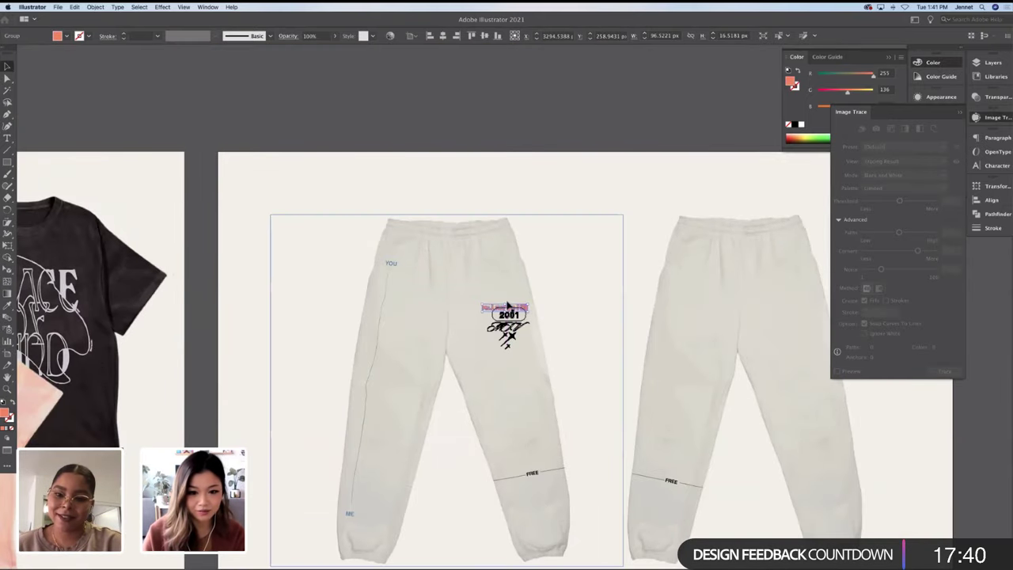
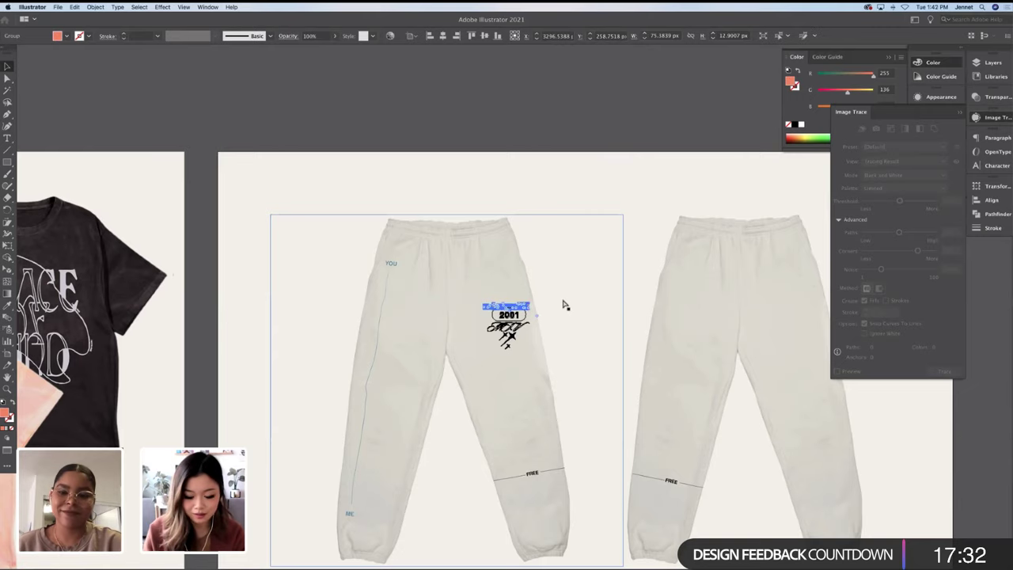
# Nudge the name label up so it sits just above the 2001 pill
pyautogui.press('super+equal')
pyautogui.press('super+equal')
pyautogui.press('super+equal')
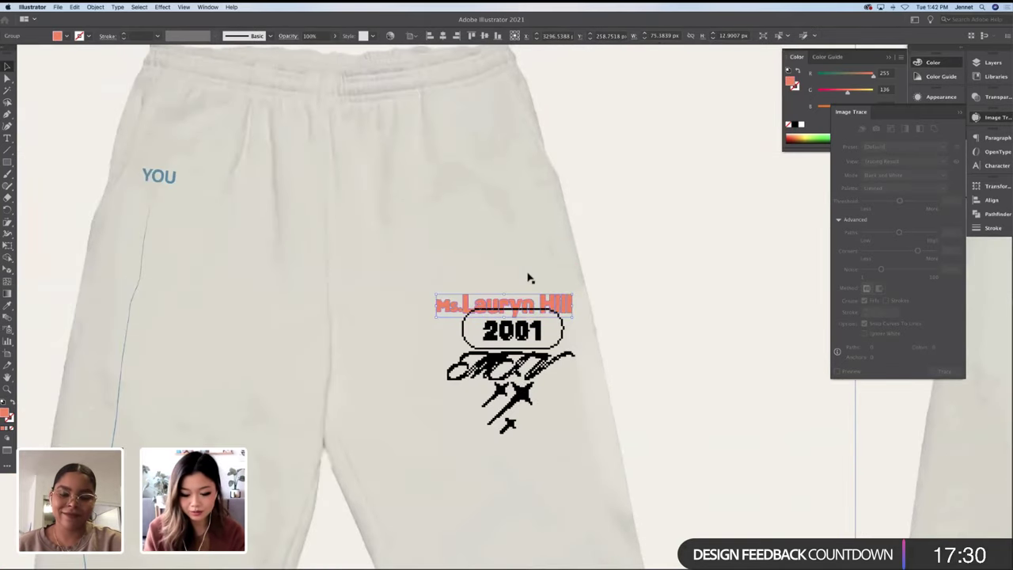
pyautogui.press('super+minus')
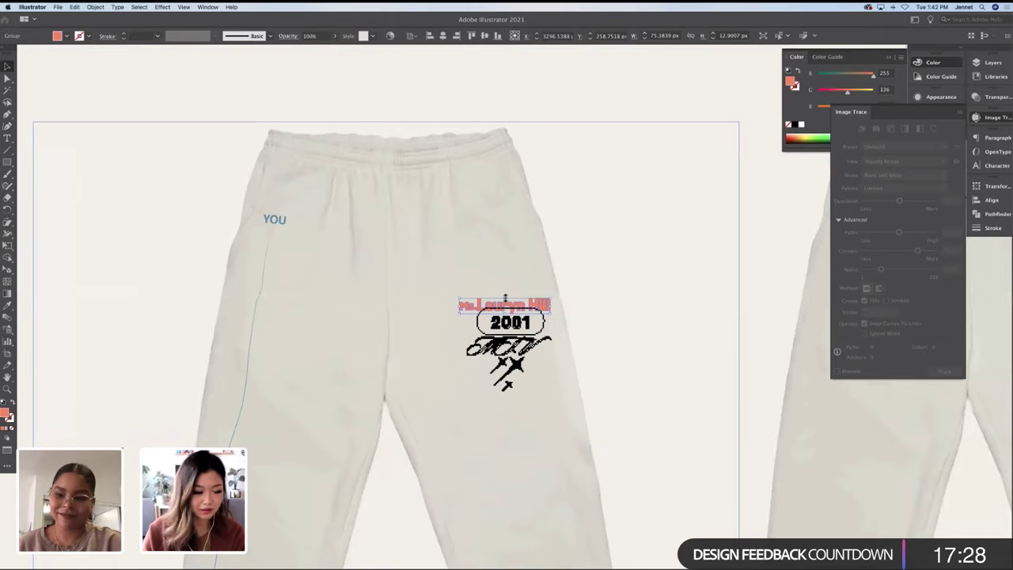
pyautogui.moveTo(536, 307); pyautogui.dragTo(505, 304)
pyautogui.press('Up')
pyautogui.press('Up')
pyautogui.press('Up')
pyautogui.press('Up')
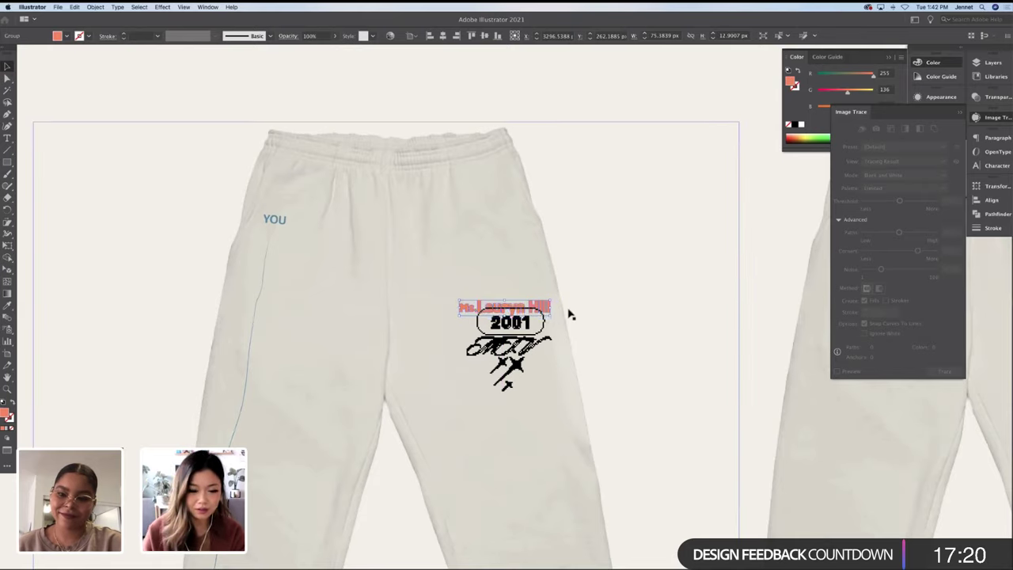
# Shrink the 2001 graphic slightly and reposition it along the left pants leg
pyautogui.press('super+minus')
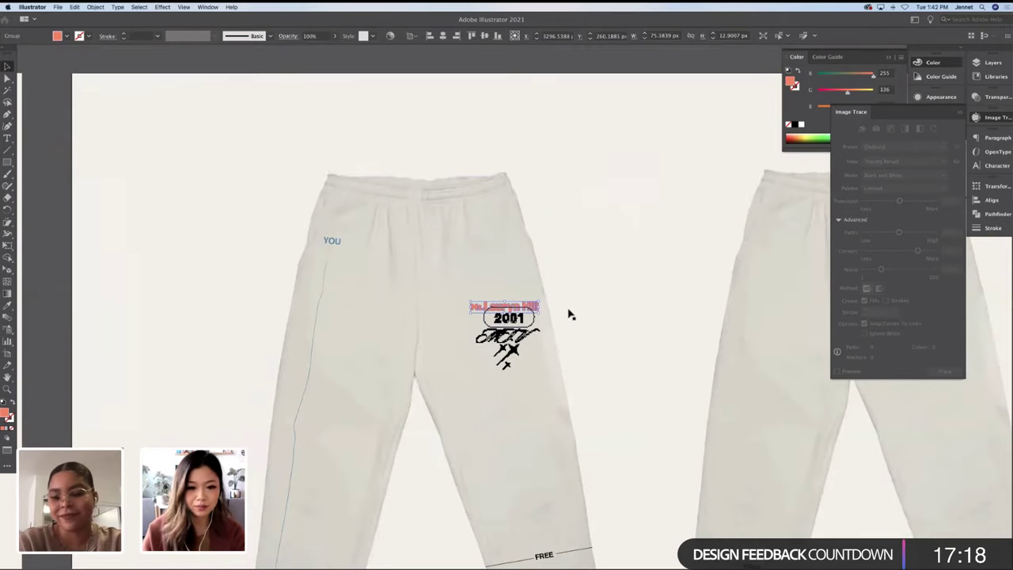
pyautogui.keyDown('shift'); pyautogui.click(511, 350); pyautogui.keyUp('shift')
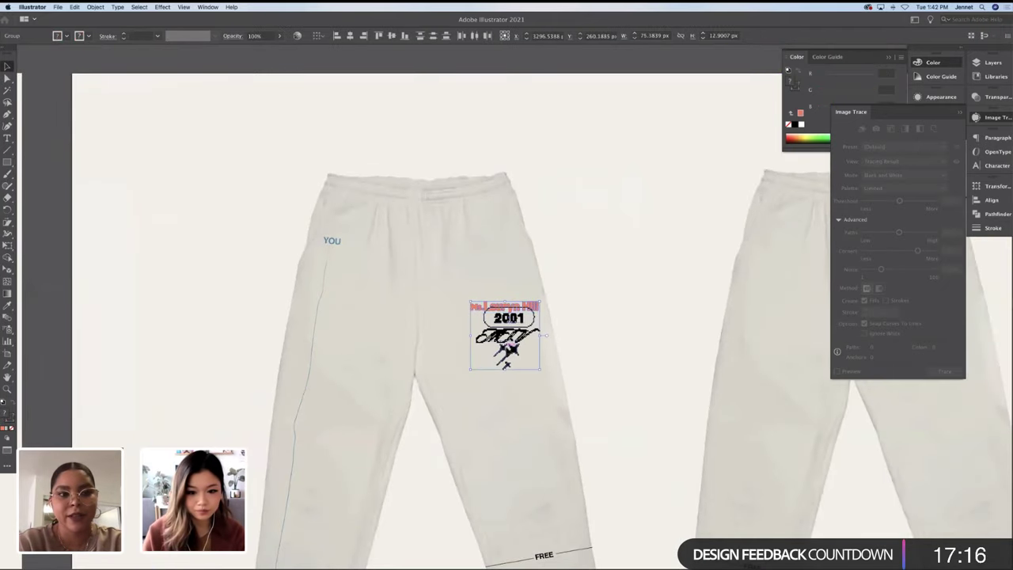
pyautogui.moveTo(541, 367); pyautogui.dragTo(554, 348)
pyautogui.moveTo(471, 298); pyautogui.dragTo(529, 323)
pyautogui.click(593, 211)
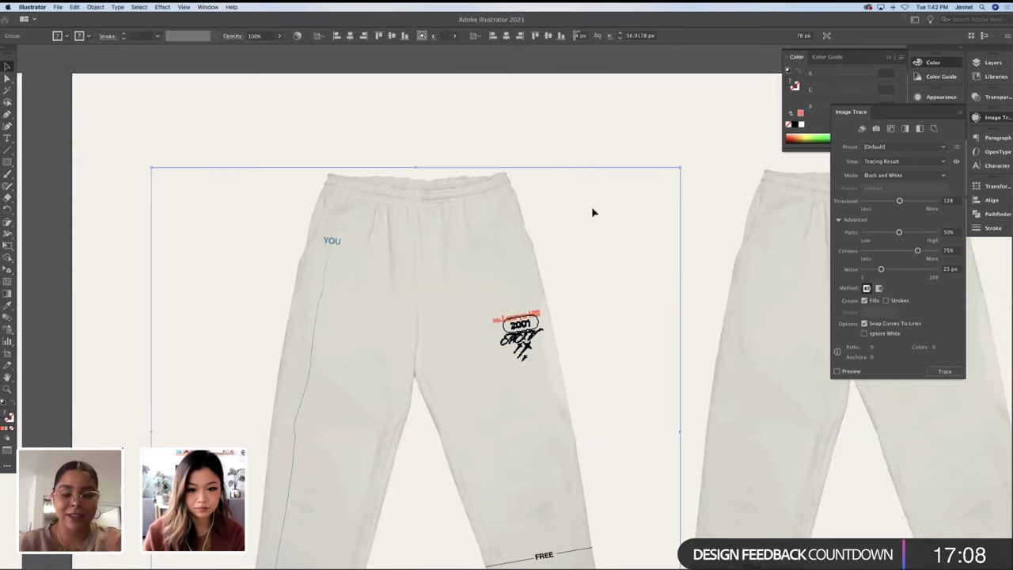
# Paste a copy of the 2001 graphic onto the black shorts' right leg
pyautogui.press('super+minus')
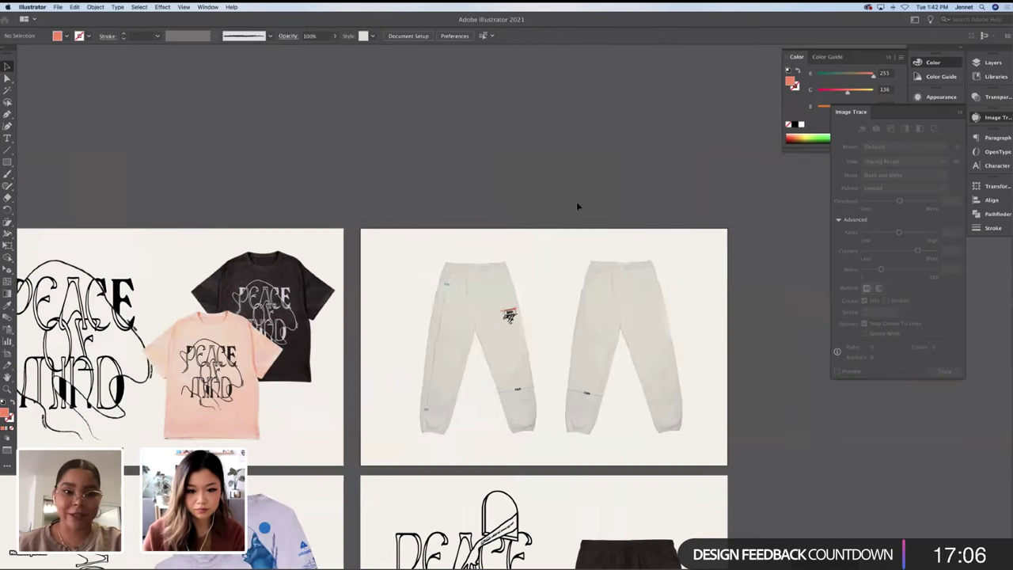
pyautogui.scroll(-5, 577, 202)
pyautogui.scroll(-2, 514, 271)
pyautogui.hscroll(3, 514, 271)
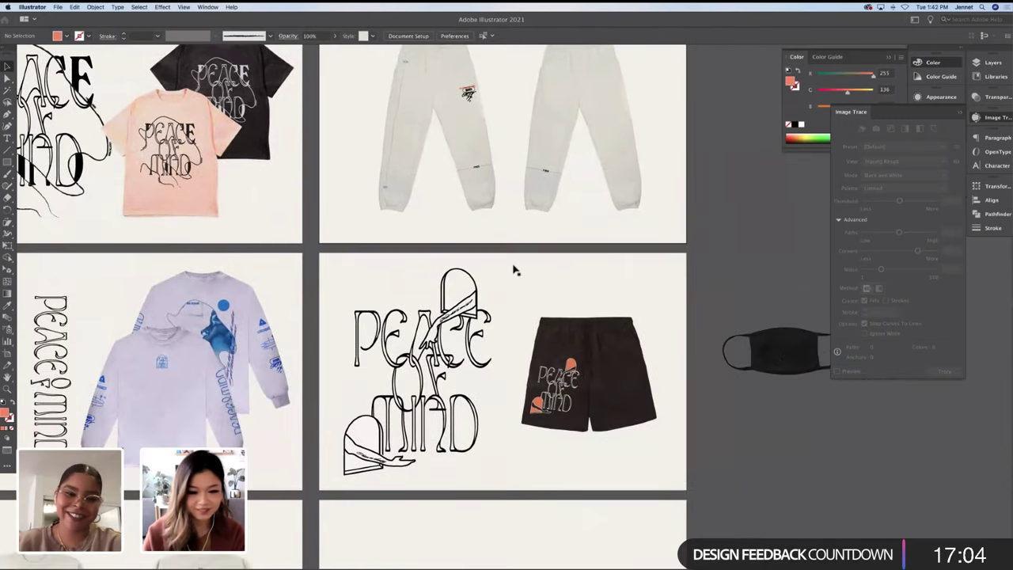
pyautogui.press('super+v')
pyautogui.press('super+z')
pyautogui.press('super+z')
pyautogui.press('super+z')
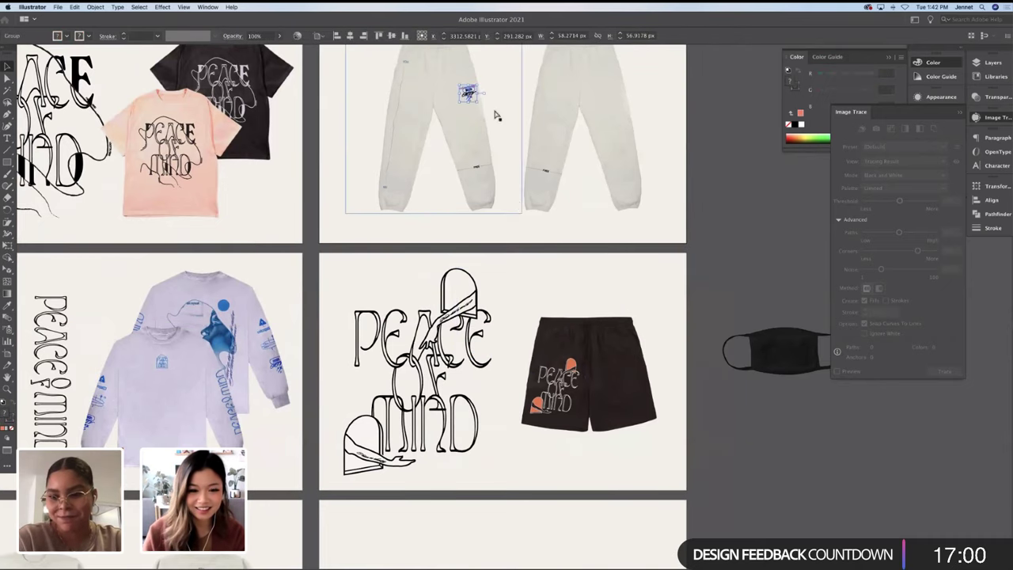
pyautogui.click(582, 341)
pyautogui.press('super+plus')
pyautogui.press('super+plus')
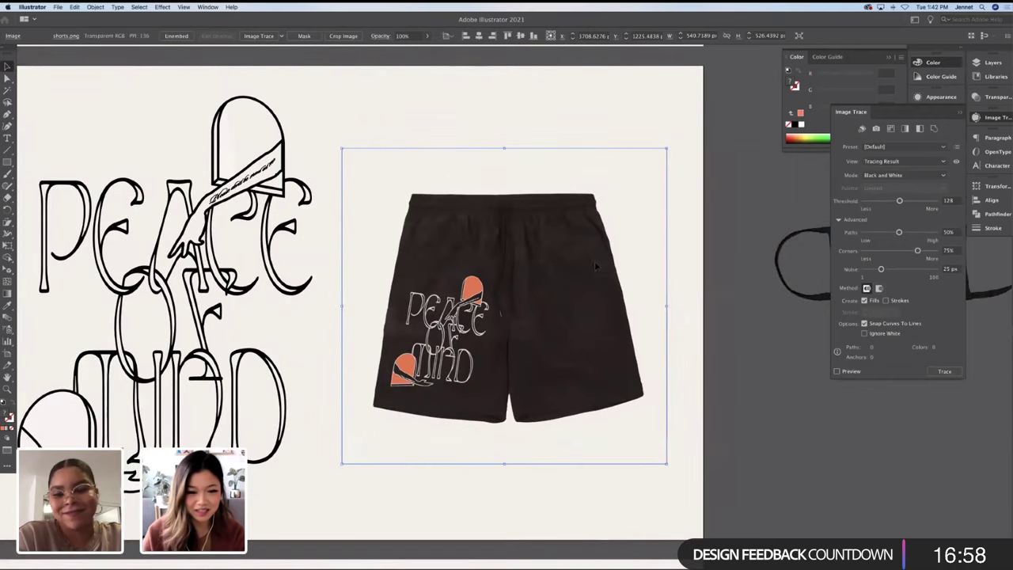
pyautogui.press('super+v')
pyautogui.moveTo(503, 305); pyautogui.dragTo(595, 315)
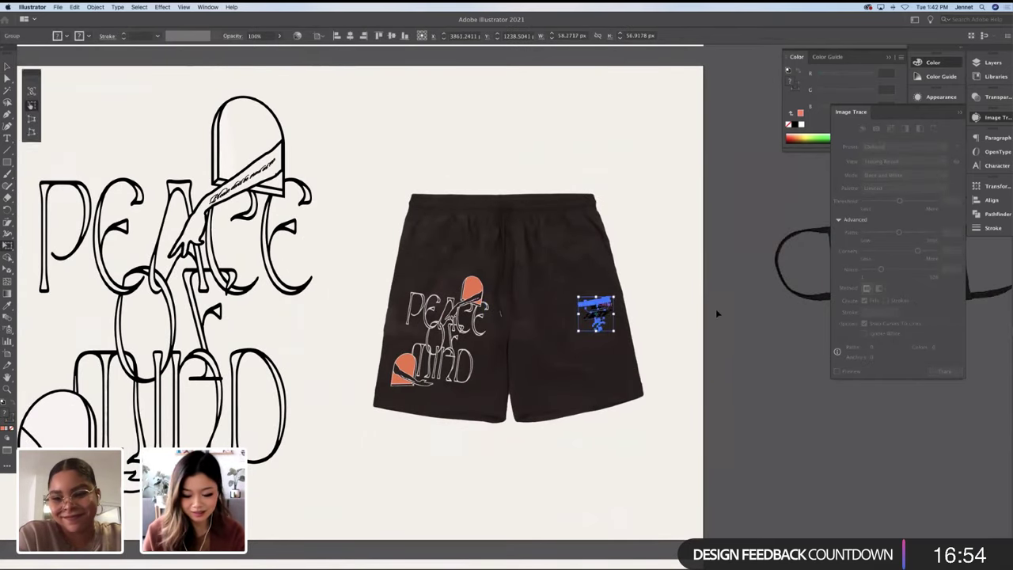
# Select the pasted 2001 graphic group and enter isolation mode on it
pyautogui.press('super+plus')
pyautogui.press('super+plus')
pyautogui.click(682, 285)
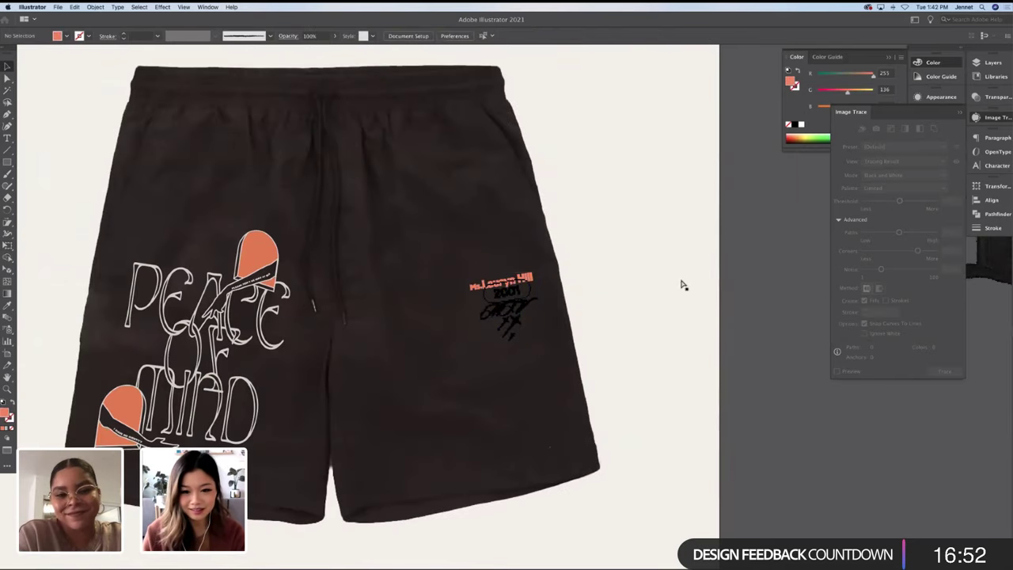
pyautogui.press('a')
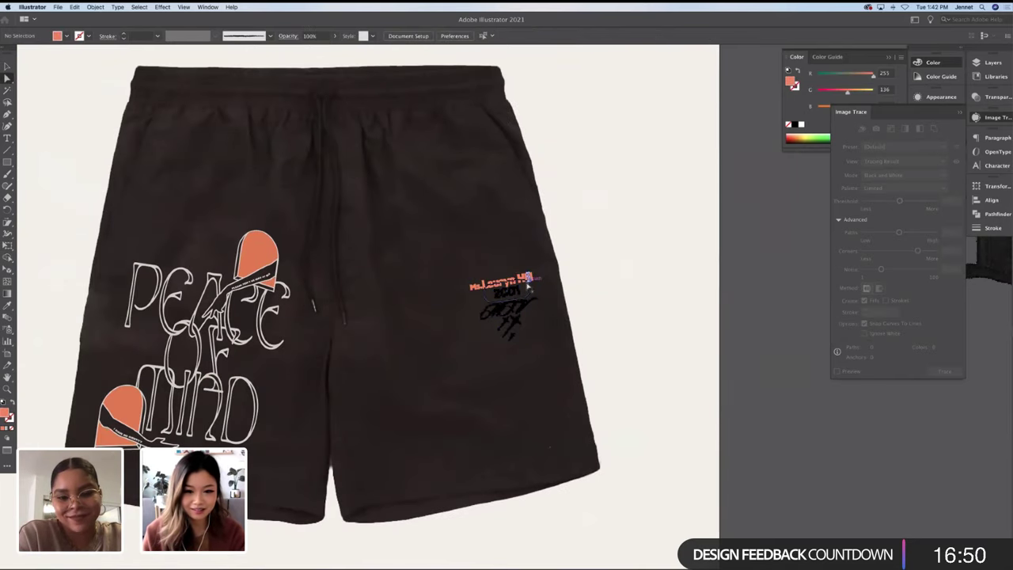
pyautogui.click(357, 101)
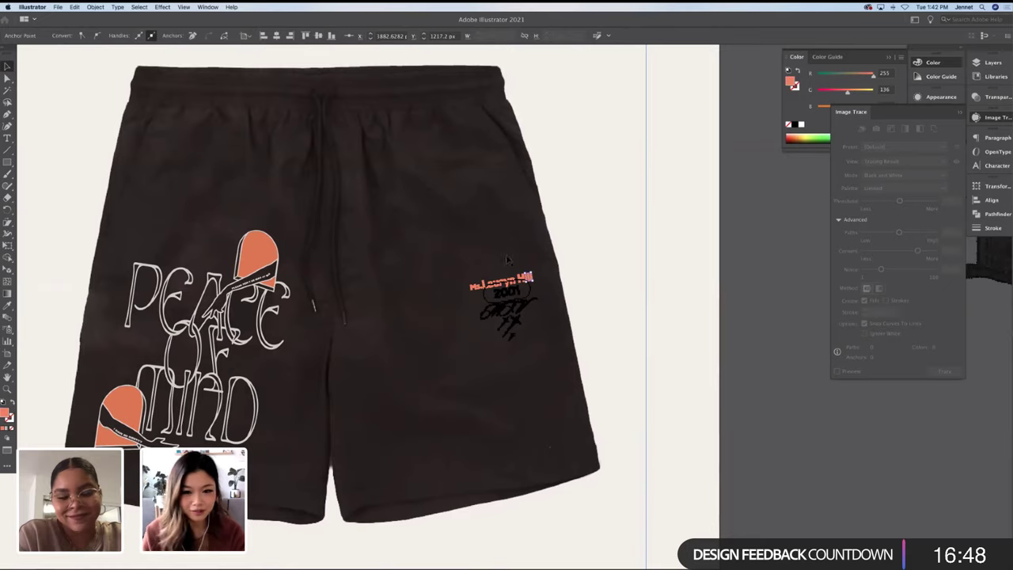
pyautogui.click(509, 300)
pyautogui.click(508, 300)
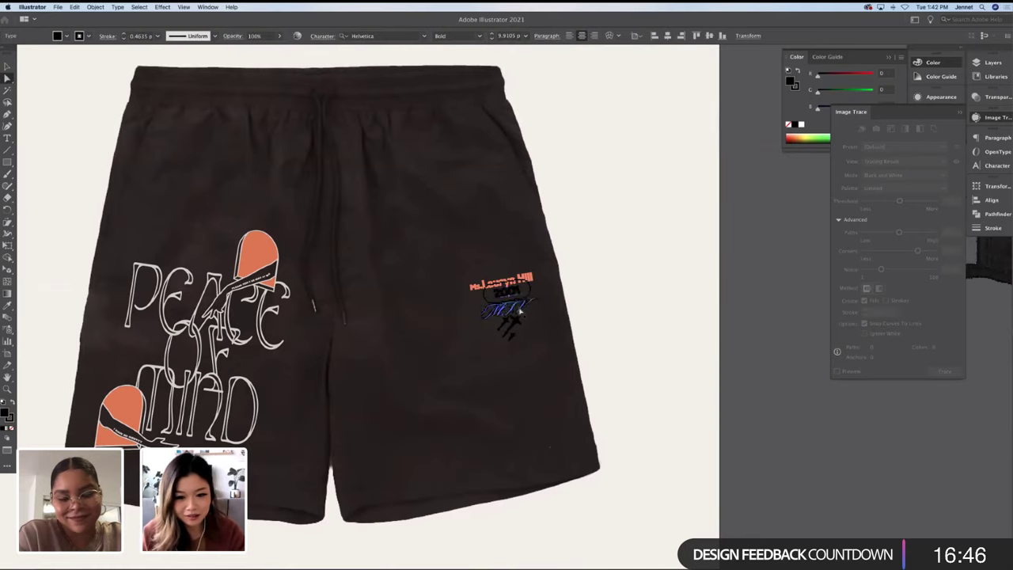
pyautogui.press('v')
pyautogui.click(623, 312)
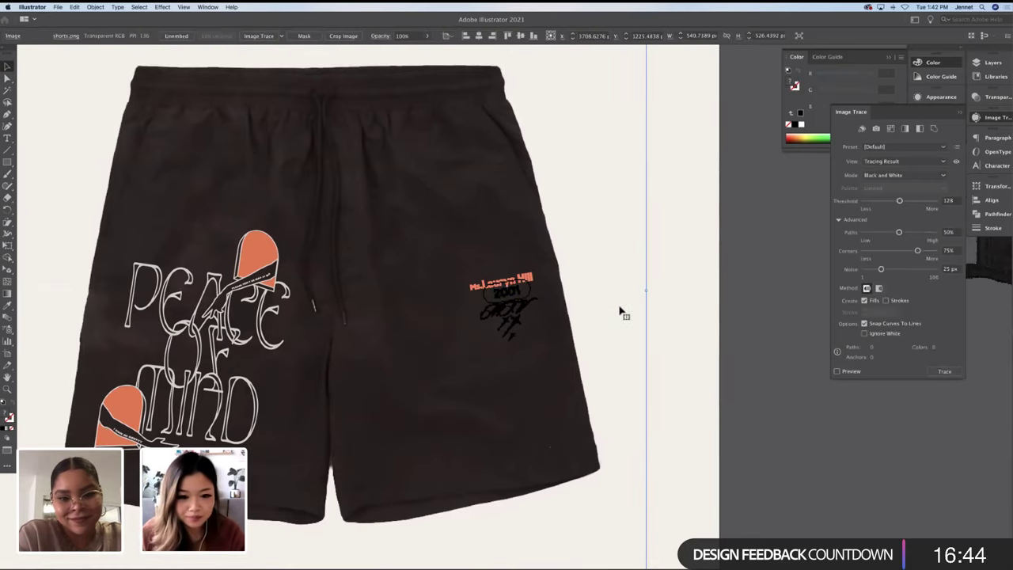
pyautogui.click(518, 317)
pyautogui.doubleClick(519, 318)
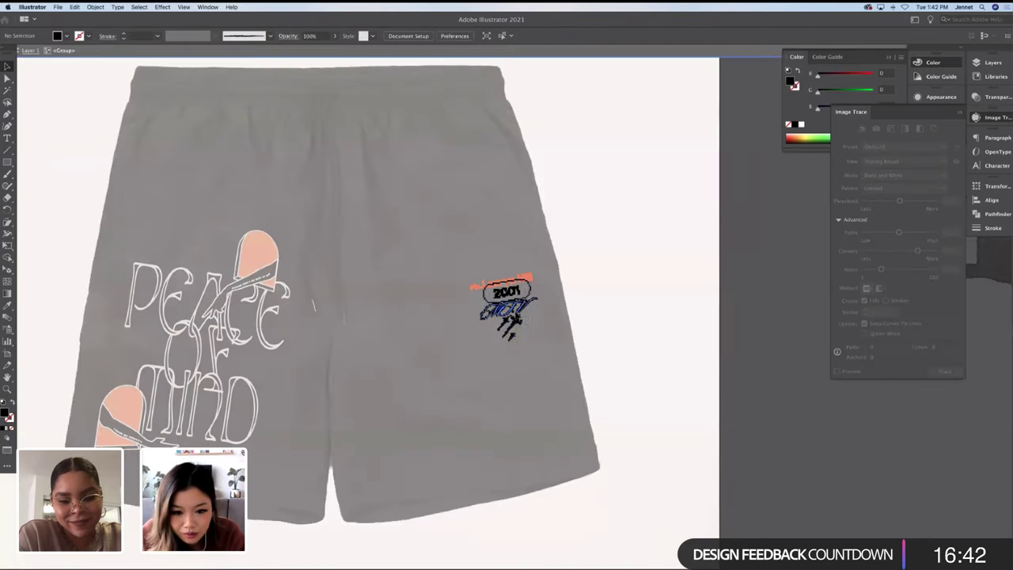
# Fill the 2001 artwork inside the nested group with the white swatch
pyautogui.doubleClick(518, 321)
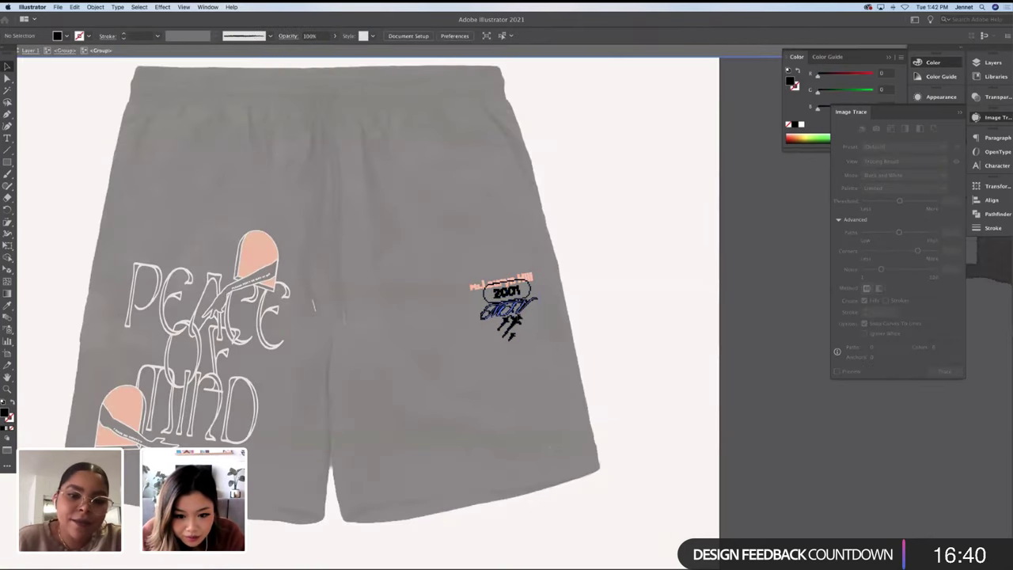
pyautogui.moveTo(552, 336); pyautogui.dragTo(628, 369)
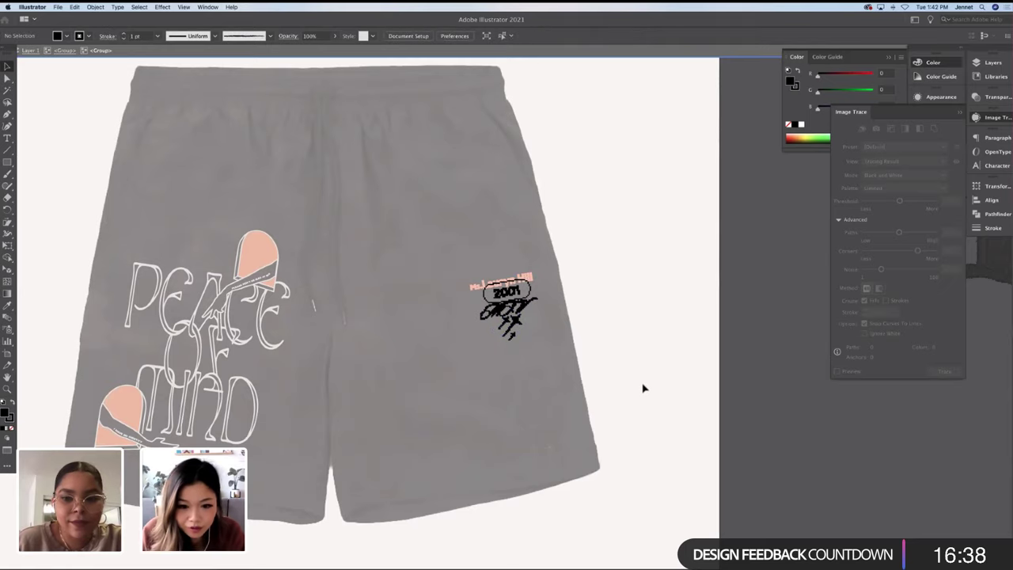
pyautogui.click(478, 302)
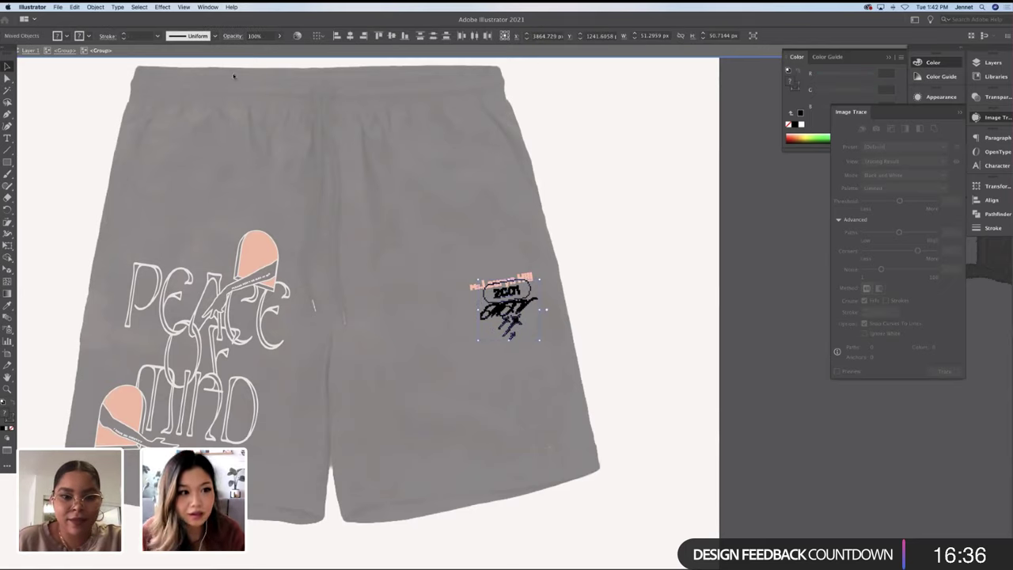
pyautogui.click(61, 36)
pyautogui.click(80, 82)
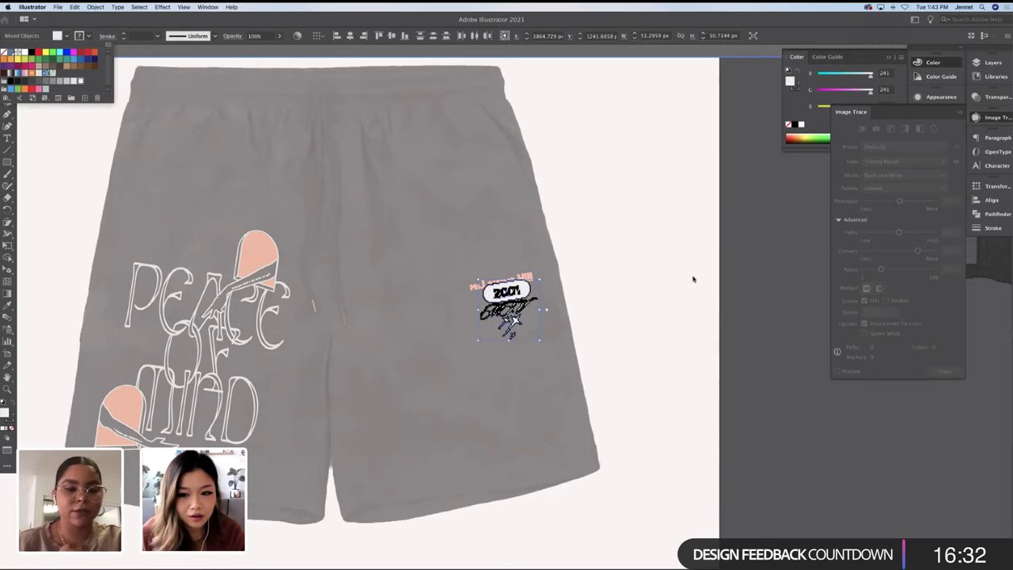
pyautogui.click(735, 276)
pyautogui.hotkey('ctrl', 'z')
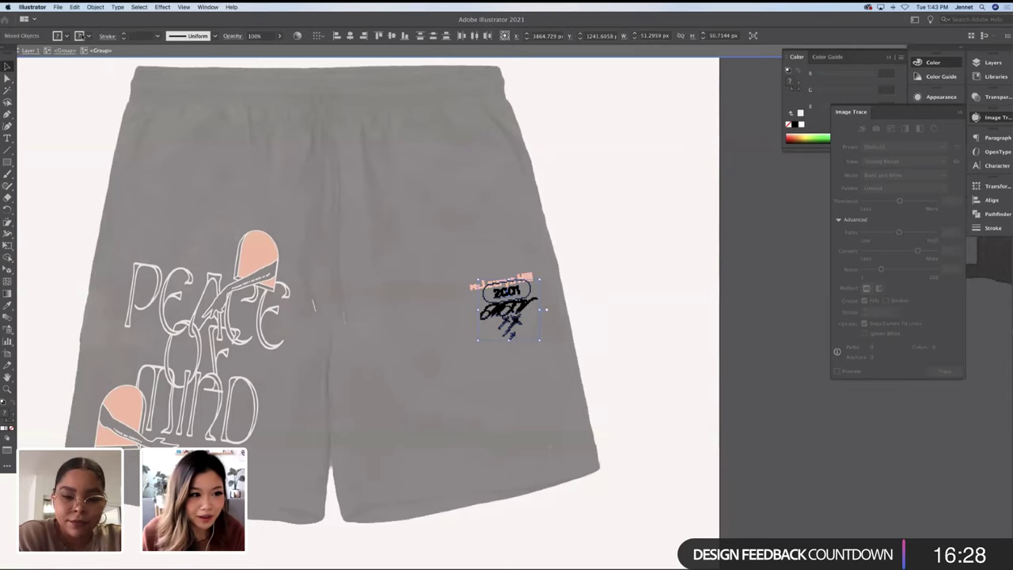
pyautogui.click(80, 82)
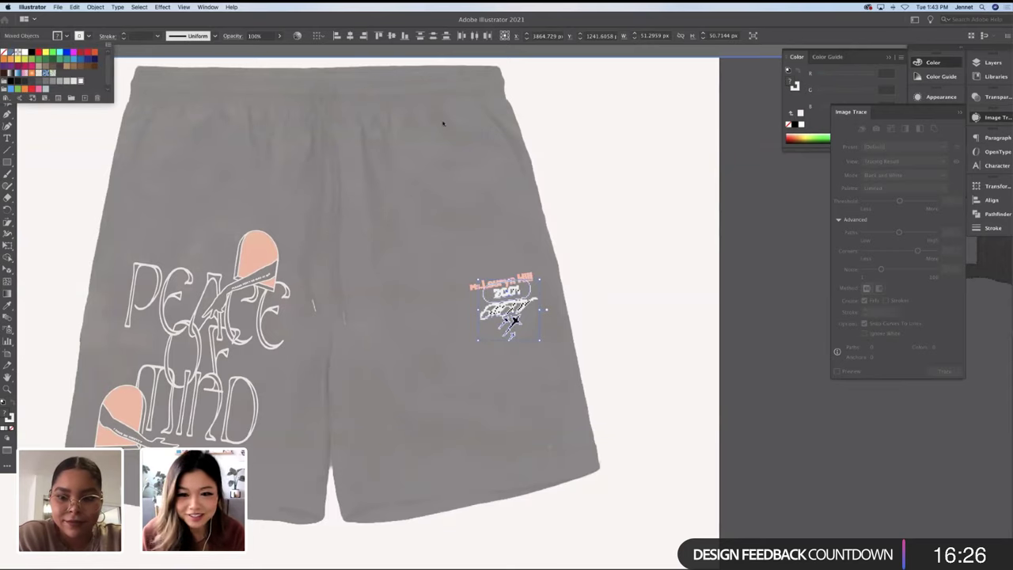
pyautogui.click(596, 293)
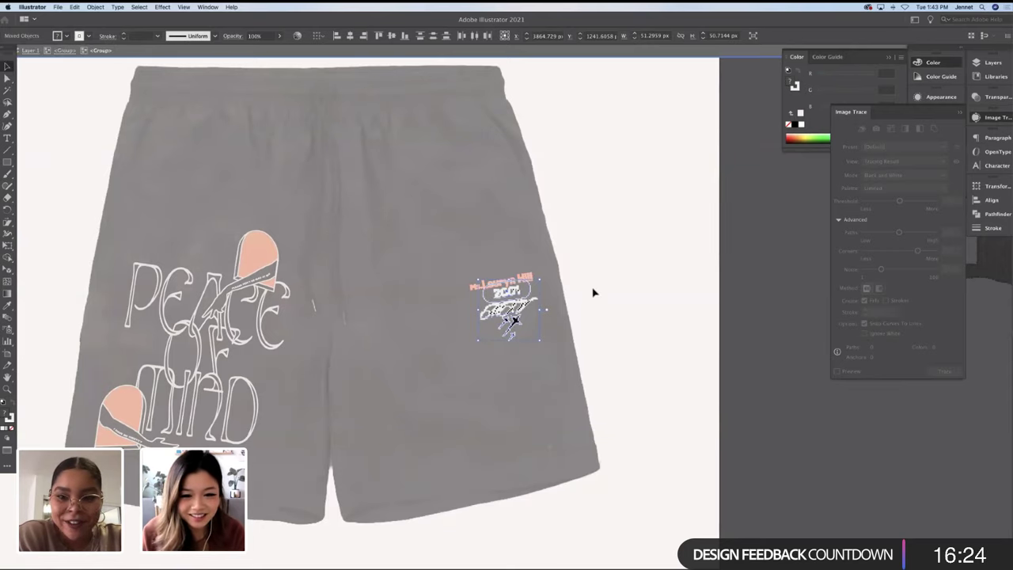
pyautogui.click(658, 301)
# Fill the logo's script text and the small star shapes with white
pyautogui.click(514, 321)
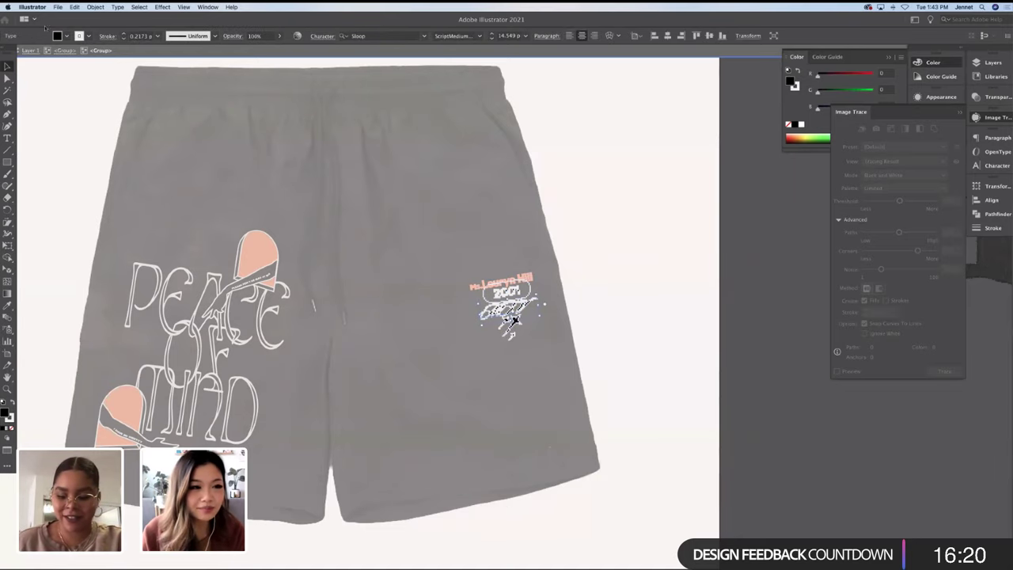
pyautogui.click(66, 35)
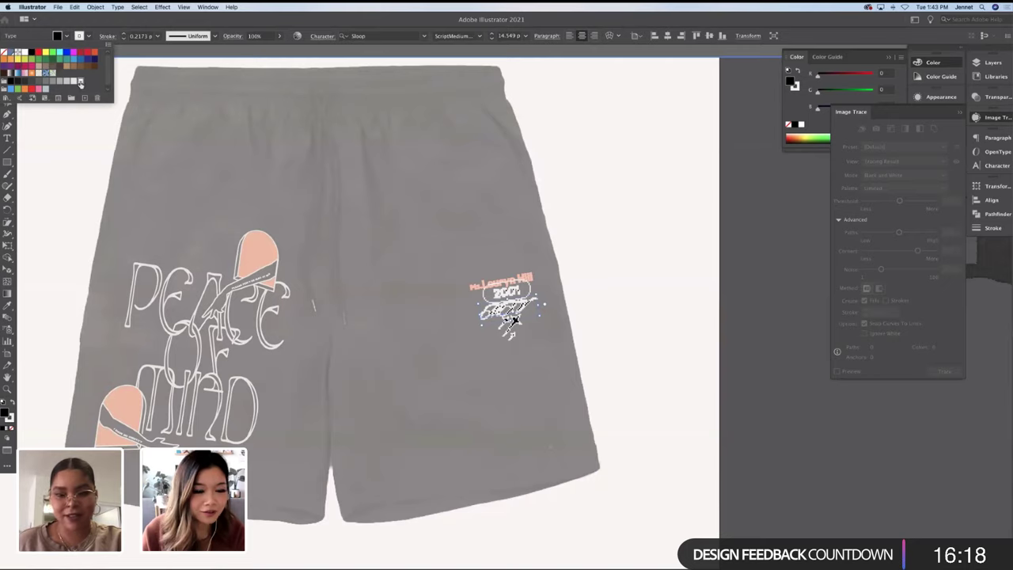
pyautogui.click(80, 83)
pyautogui.click(753, 349)
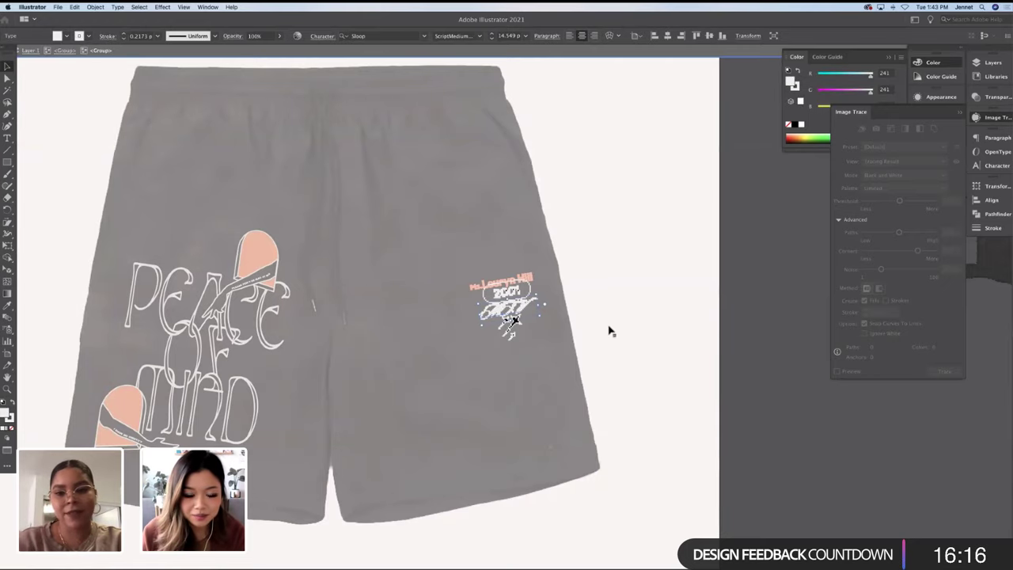
pyautogui.click(513, 323)
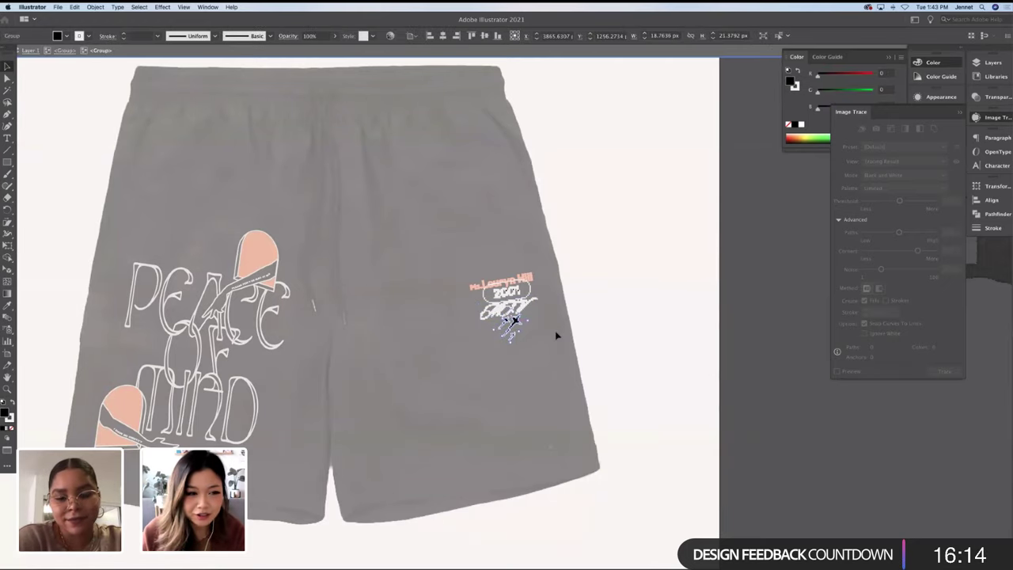
pyautogui.click(65, 36)
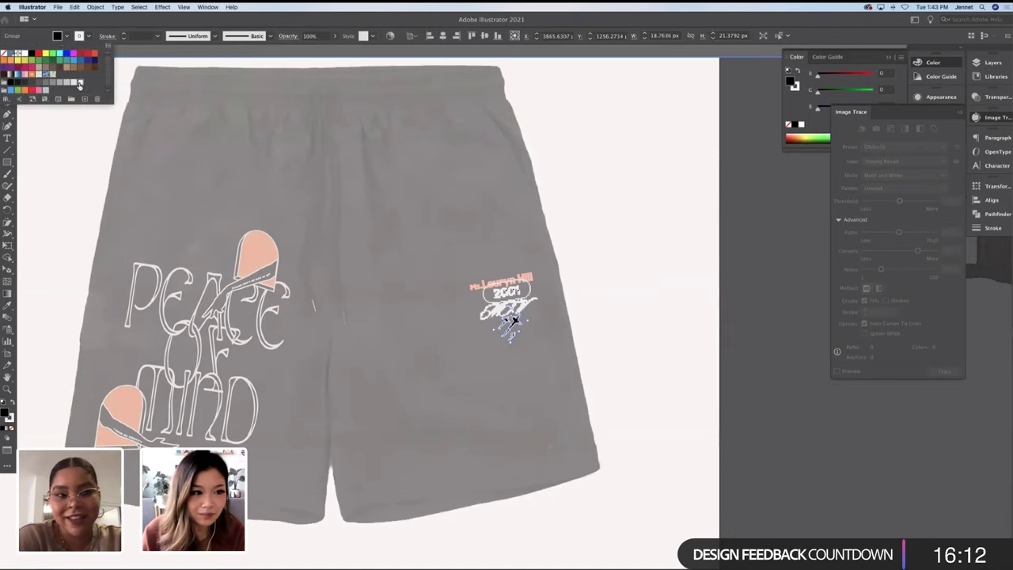
pyautogui.click(79, 83)
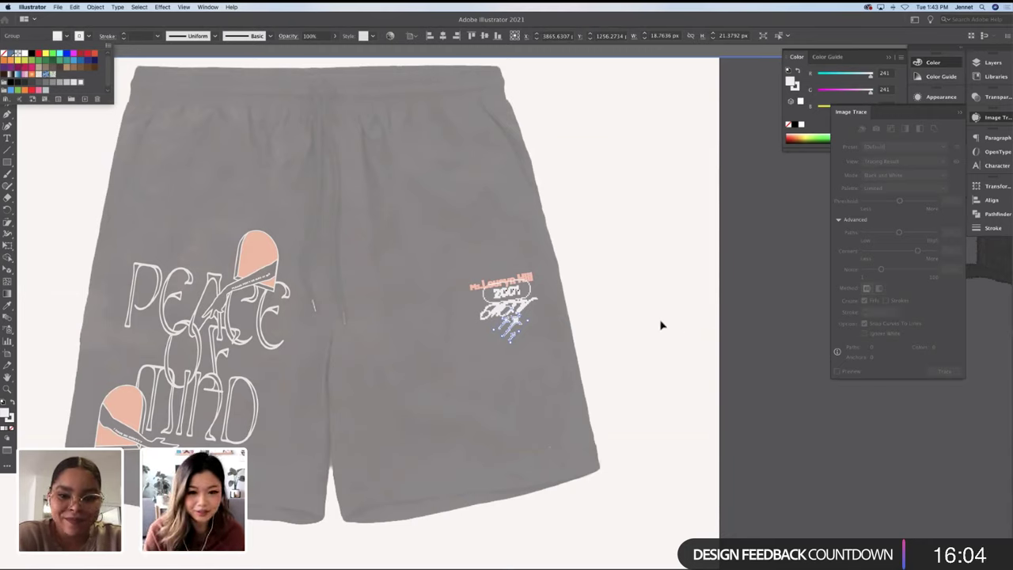
# Set the chest graphic's stroke weight to 2 pt
pyautogui.press('Escape')
pyautogui.keyDown('shift'); pyautogui.click(533, 311); pyautogui.keyUp('shift')
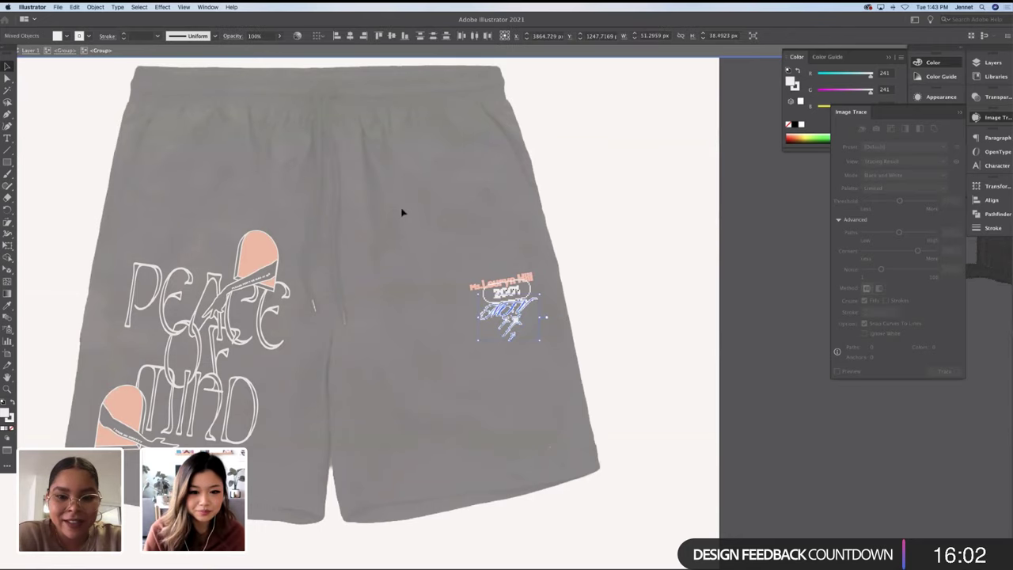
pyautogui.click(134, 38)
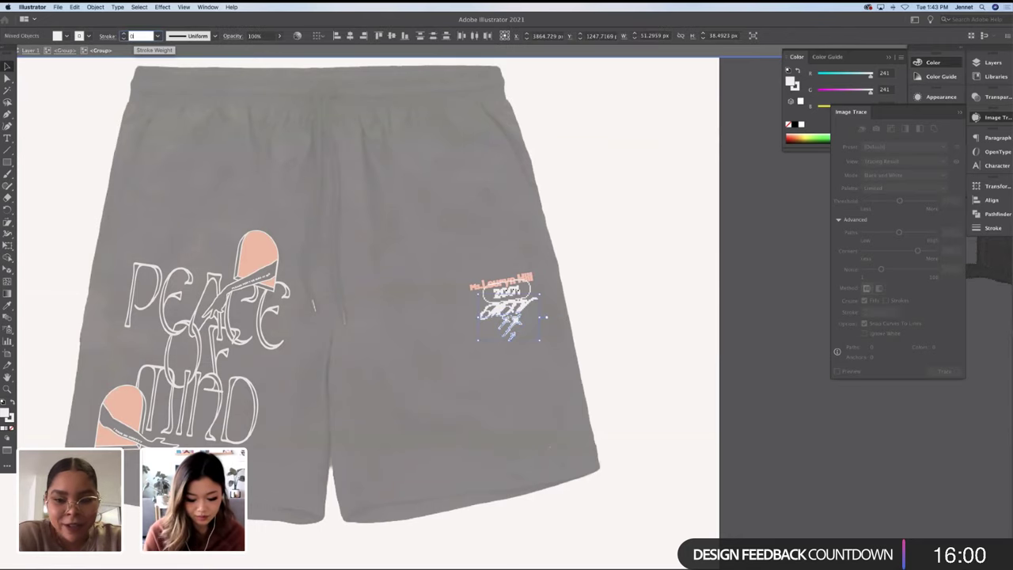
pyautogui.write('2')
pyautogui.press('Return')
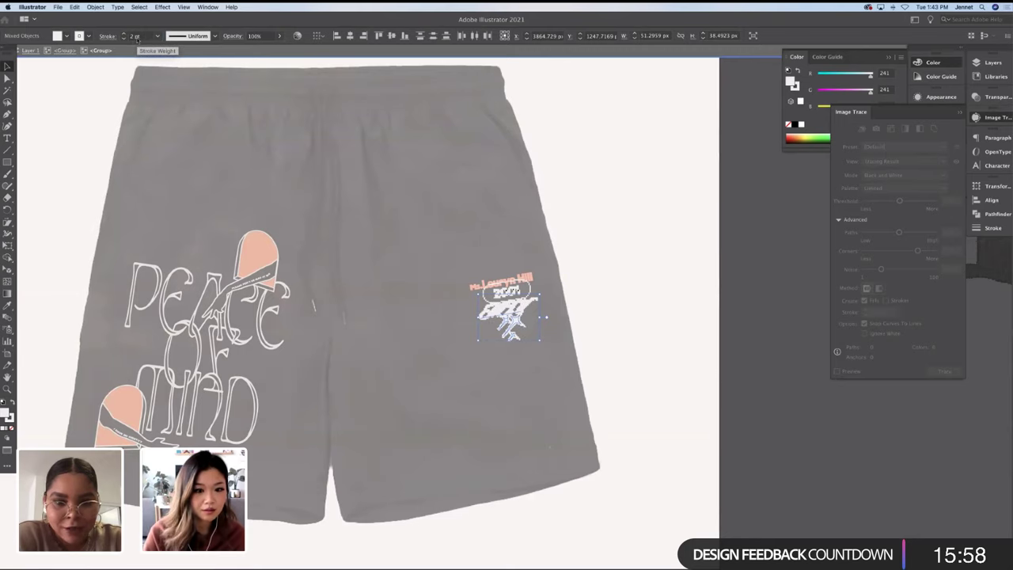
# Lower the chest graphic's stroke weight to 1.5 pt, then settle on 1 pt
pyautogui.click(137, 39)
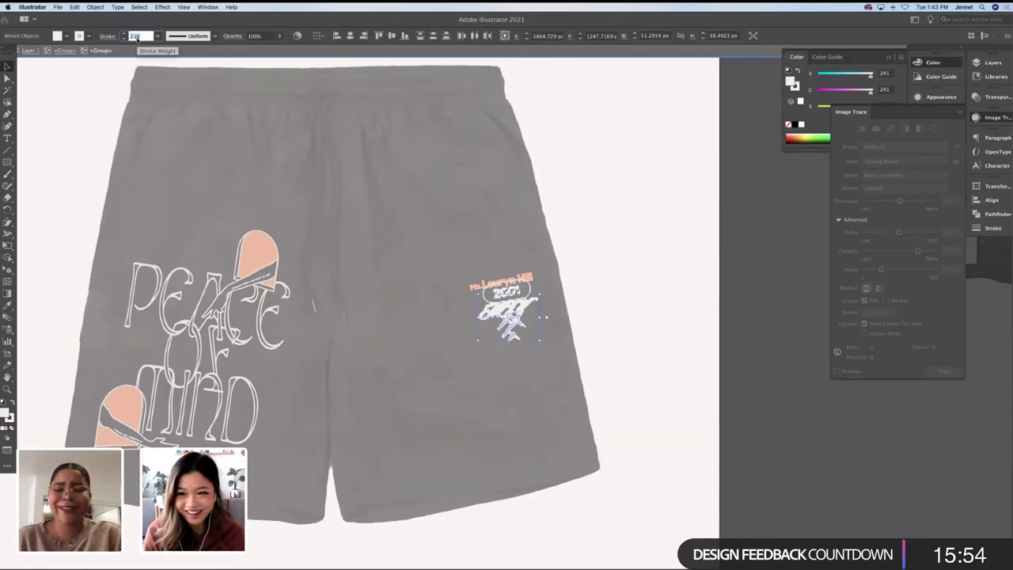
pyautogui.write('1')
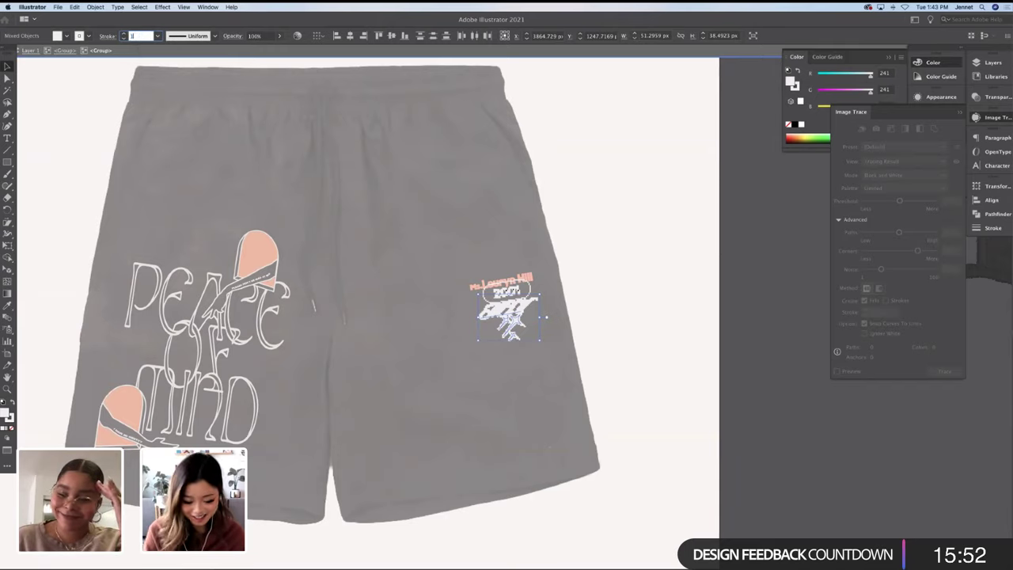
pyautogui.write('.5')
pyautogui.press('Return')
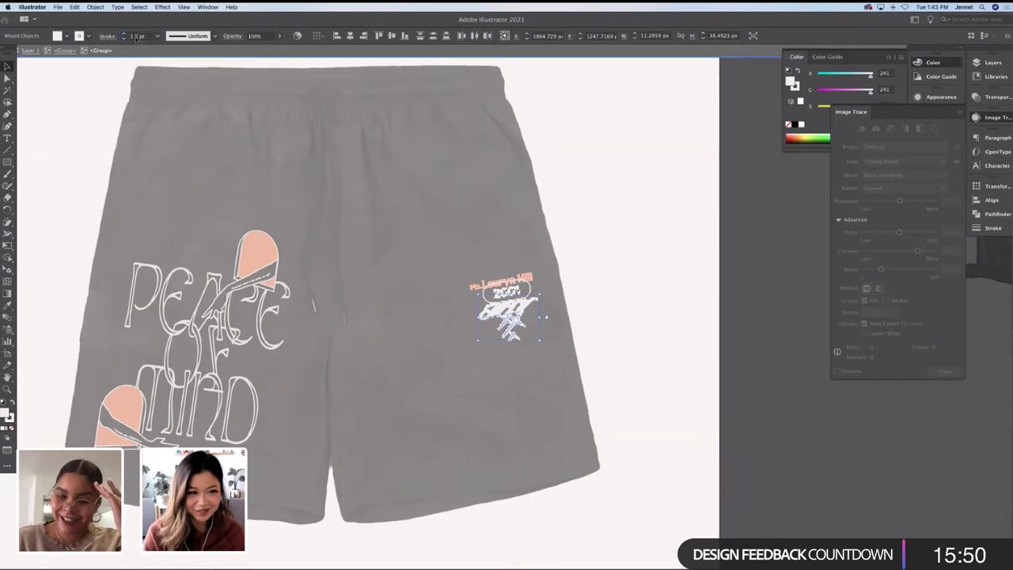
pyautogui.click(136, 36)
pyautogui.write('1')
pyautogui.press('Return')
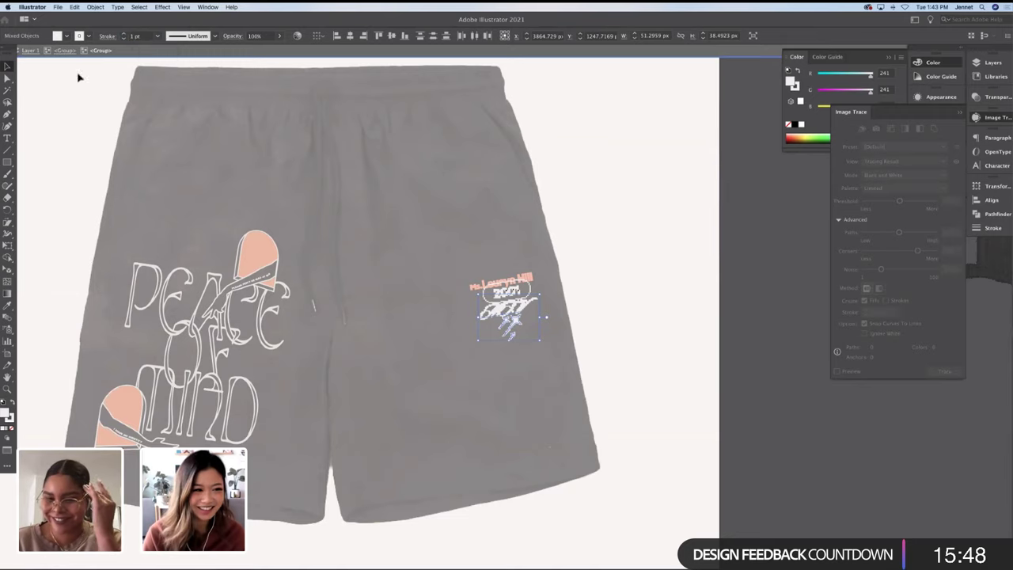
pyautogui.click(95, 102)
pyautogui.press('super+minus')
pyautogui.press('super+minus')
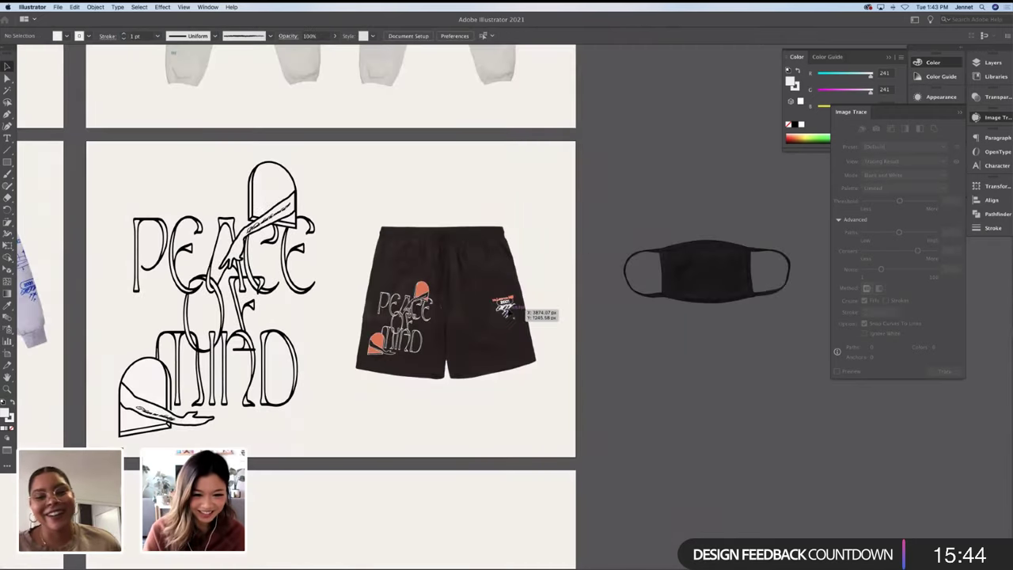
# Enlarge the small graphic on the shorts slightly
pyautogui.click(504, 306)
pyautogui.moveTo(492, 319); pyautogui.dragTo(484, 326)
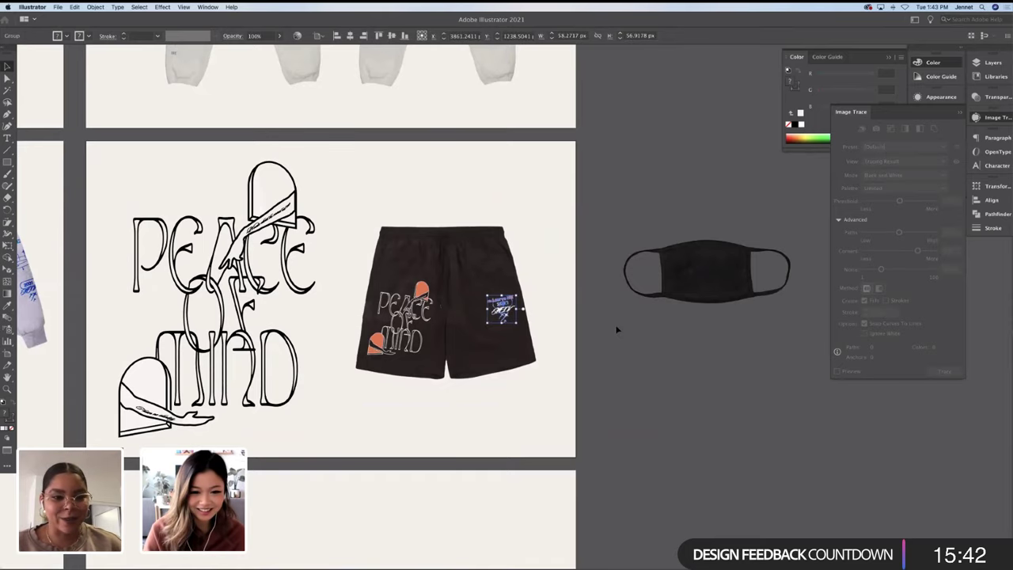
pyautogui.click(627, 175)
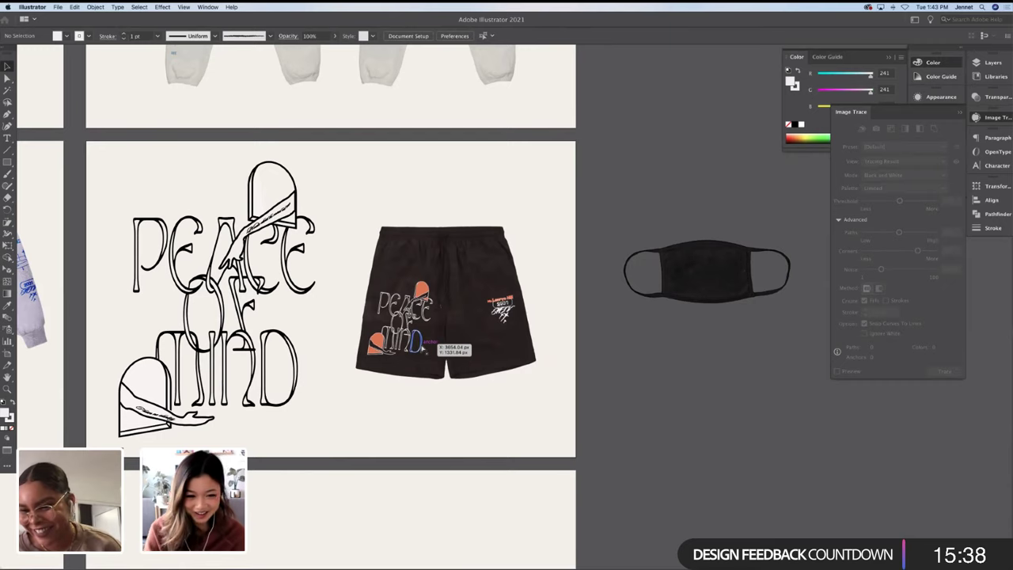
# Paste a copy of the sweatshirt's vertical Peace of Mind lettering onto the right pants
pyautogui.scroll(-2, 424, 346)
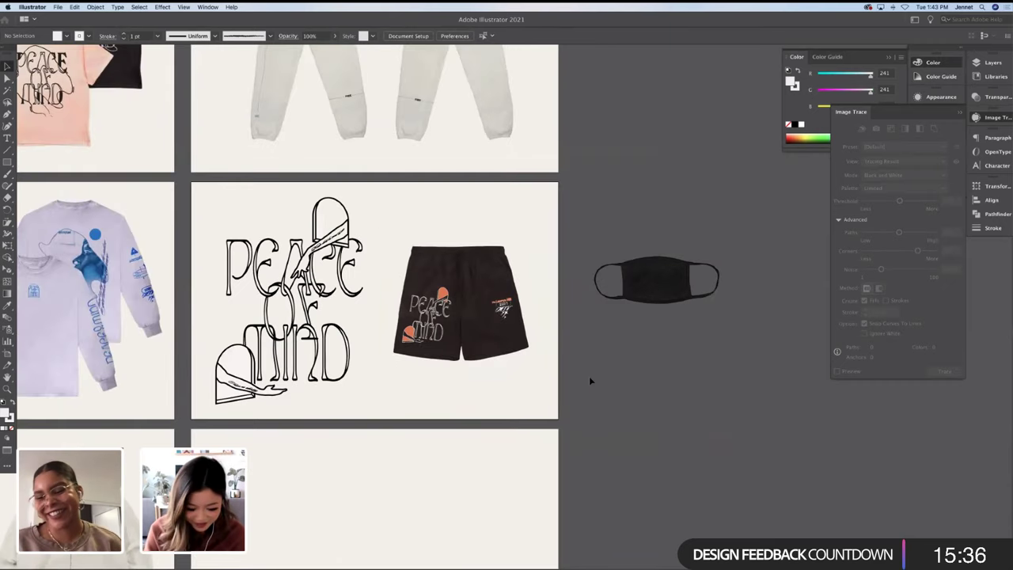
pyautogui.scroll(-1, 589, 381)
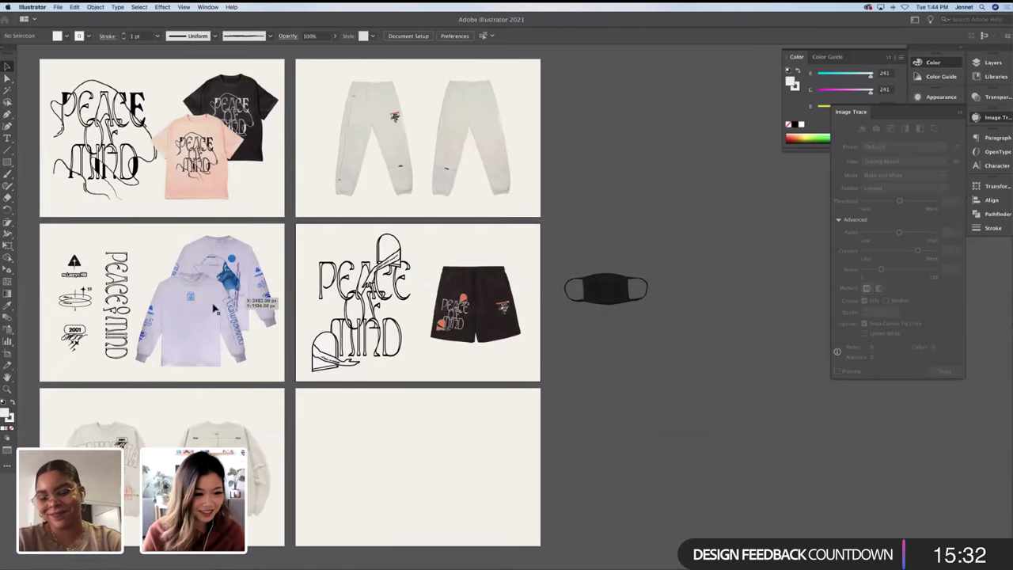
pyautogui.click(116, 315)
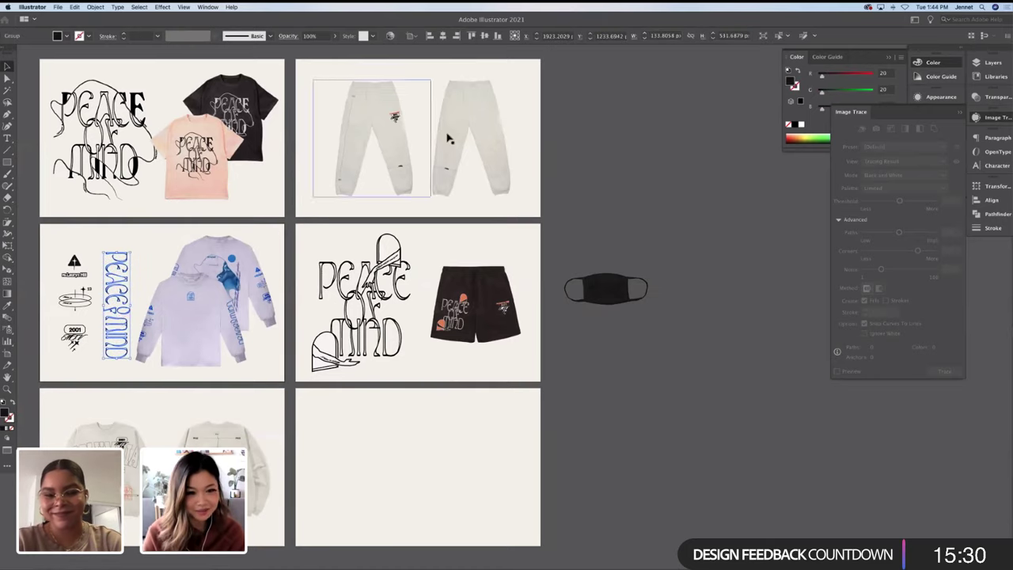
pyautogui.scroll(5, 458, 175)
pyautogui.scroll(5, 457, 174)
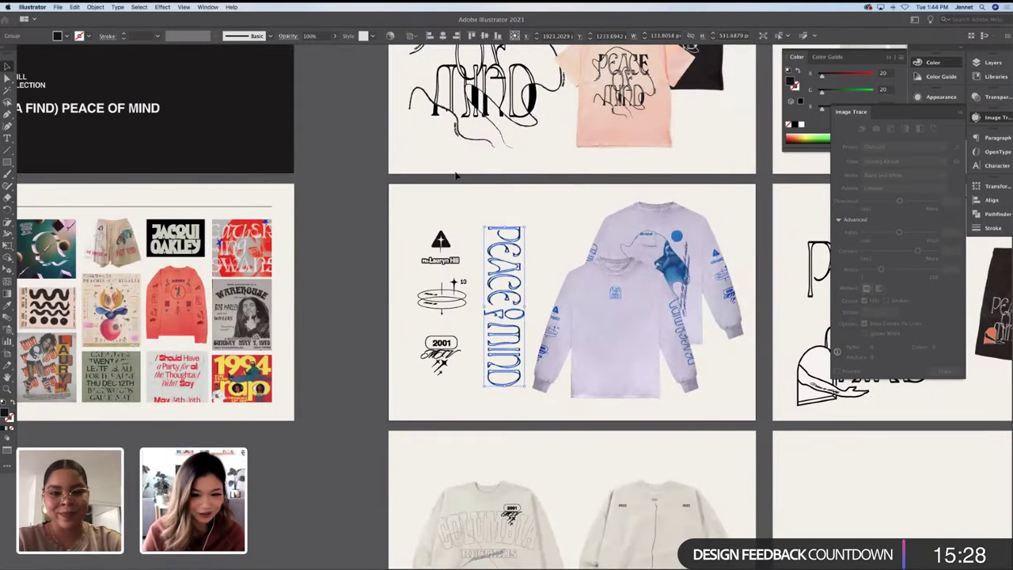
pyautogui.scroll(5, 456, 176)
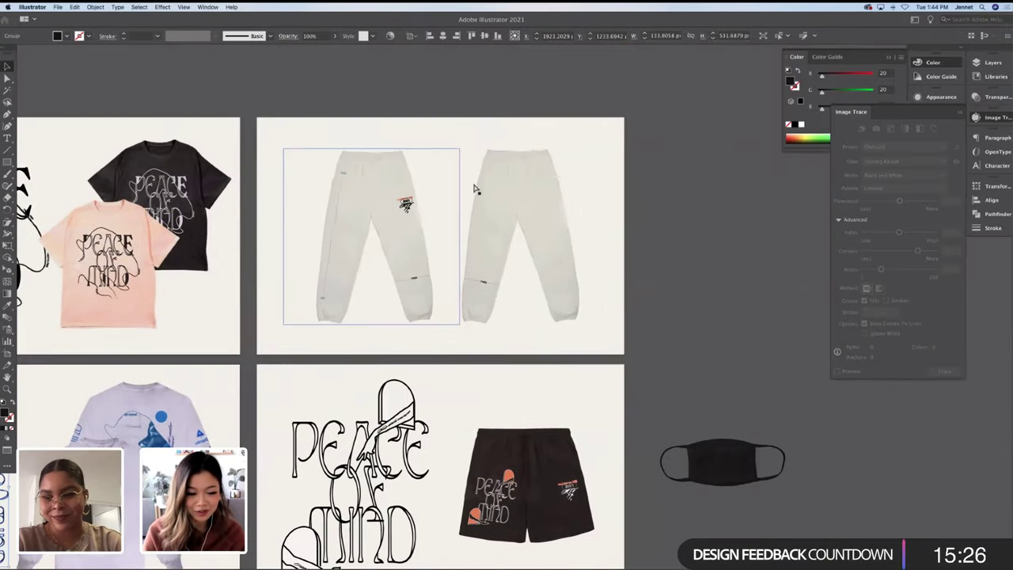
pyautogui.press('super+v')
pyautogui.moveTo(522, 291); pyautogui.dragTo(523, 225)
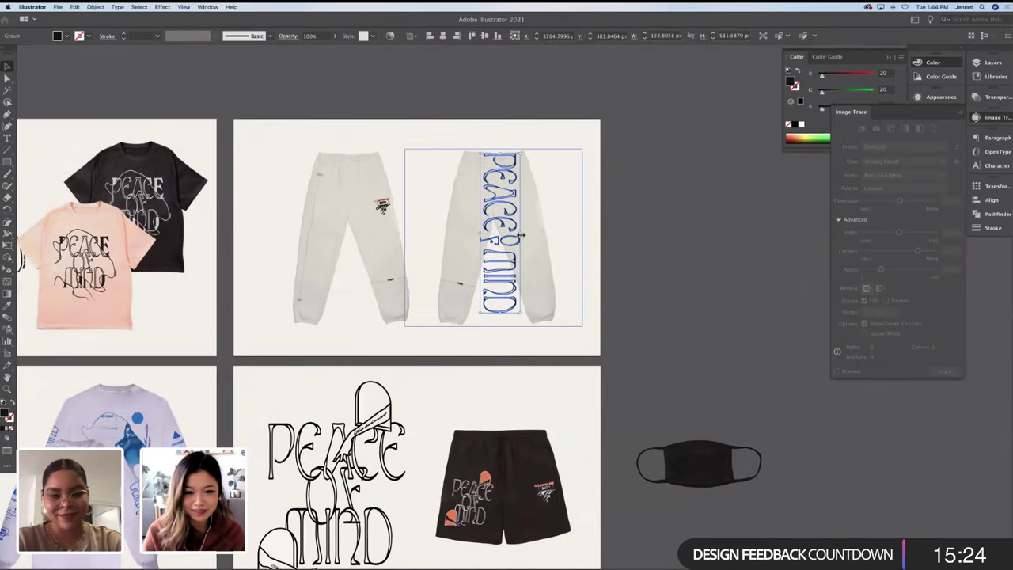
# Resize the lettering so it runs down the right pants leg
pyautogui.moveTo(520, 313); pyautogui.dragTo(511, 191)
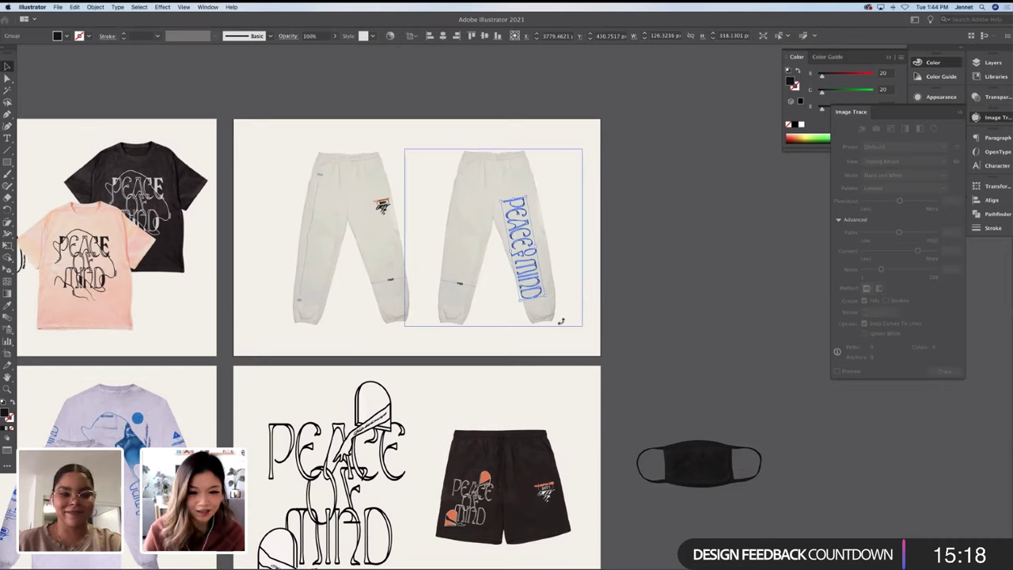
pyautogui.moveTo(548, 299); pyautogui.dragTo(535, 242)
pyautogui.click(682, 278)
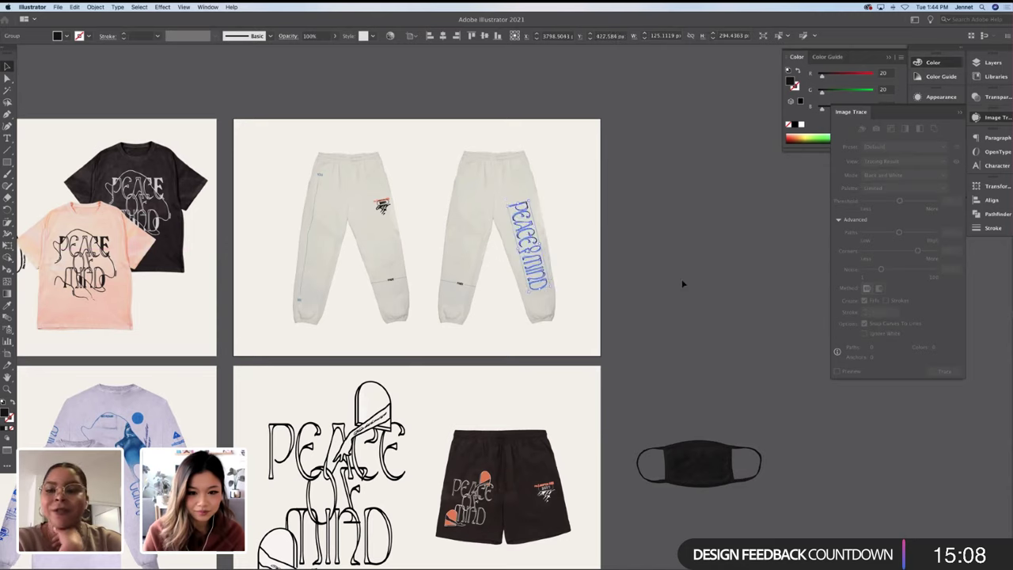
# Move the face mask image into the empty bottom artboard and reselect the pants lettering
pyautogui.scroll(-1, 637, 262)
pyautogui.scroll(-5, 637, 263)
pyautogui.hscroll(-4, 637, 263)
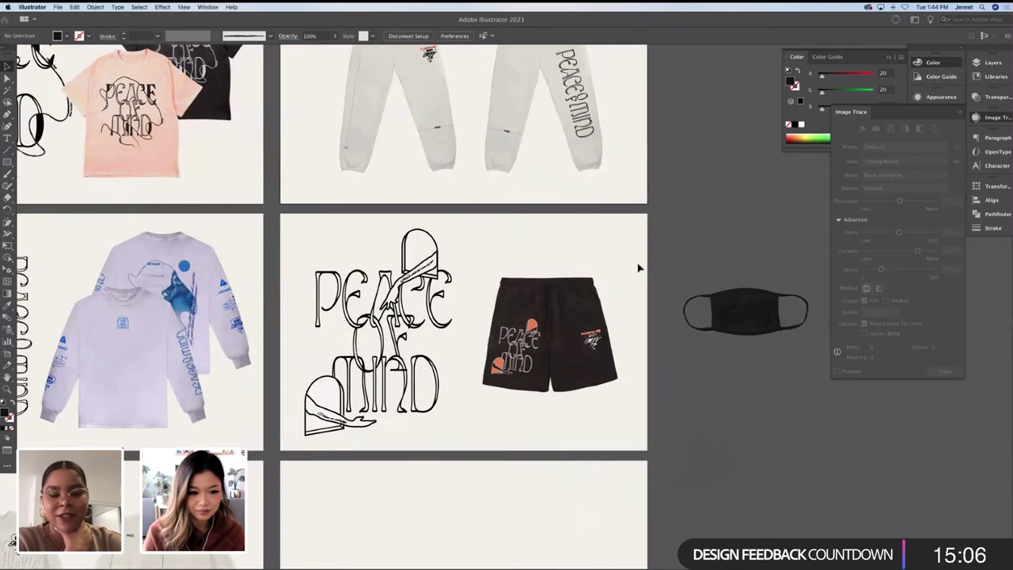
pyautogui.scroll(-5, 638, 263)
pyautogui.hscroll(-1, 638, 263)
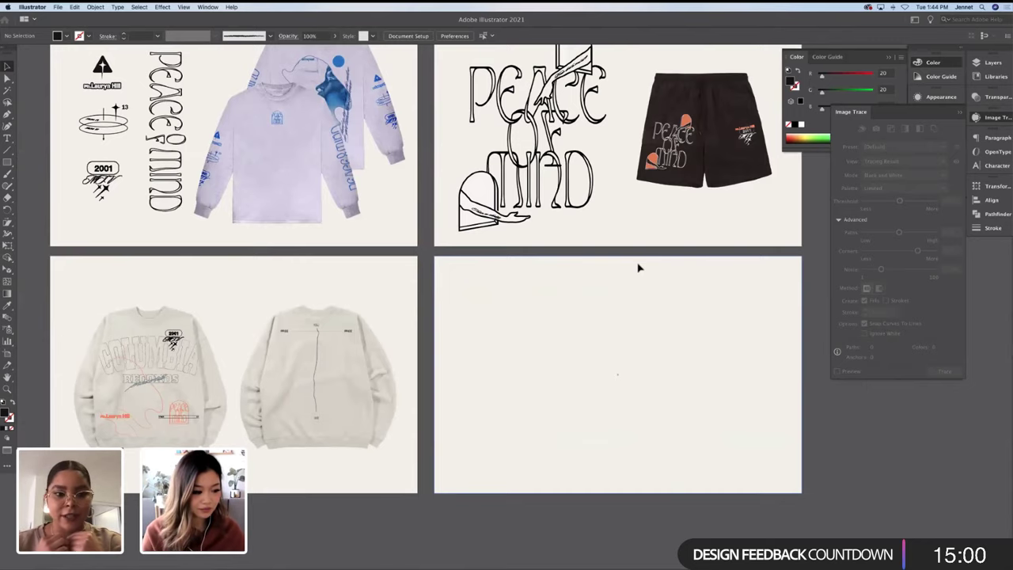
pyautogui.hscroll(5, 570, 264)
pyautogui.scroll(2, 570, 265)
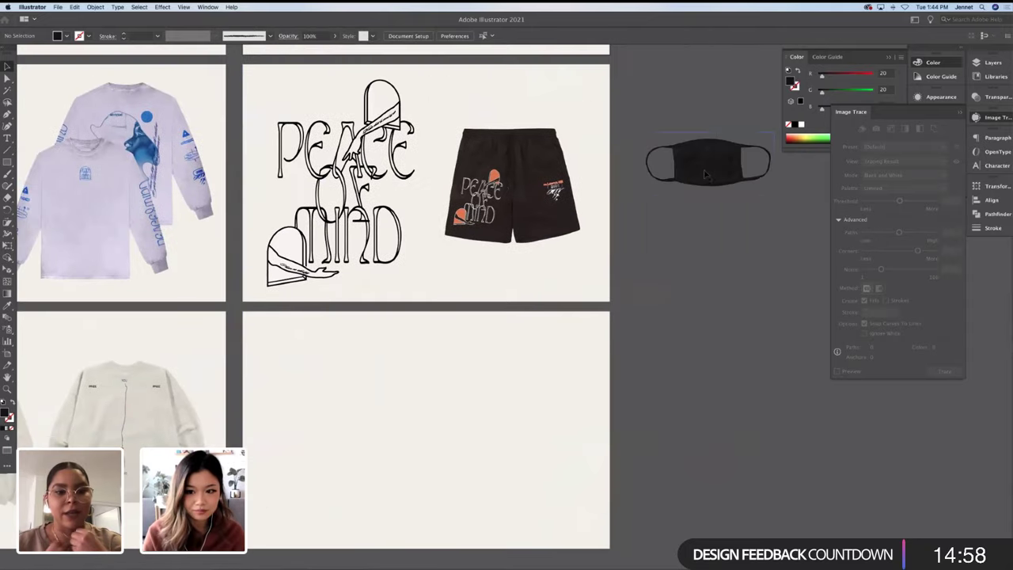
pyautogui.moveTo(707, 174); pyautogui.dragTo(506, 372)
pyautogui.scroll(4, 537, 239)
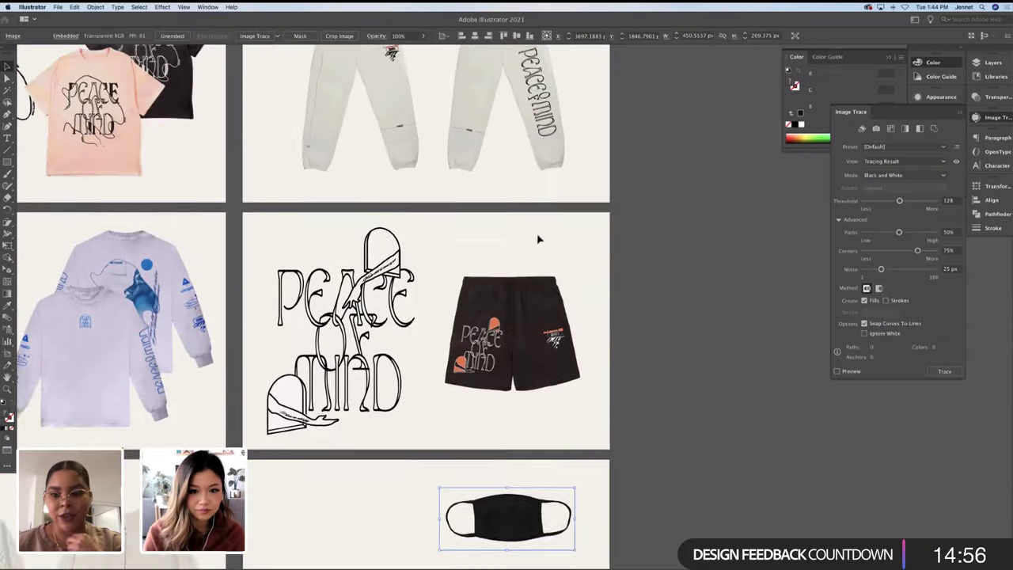
pyautogui.scroll(2, 538, 239)
pyautogui.click(558, 170)
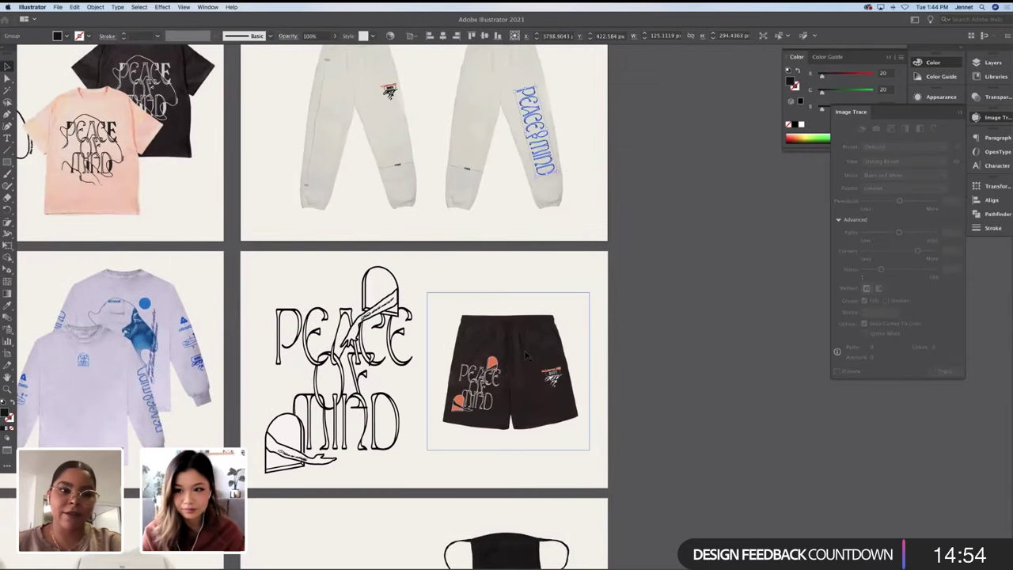
pyautogui.scroll(-3, 526, 355)
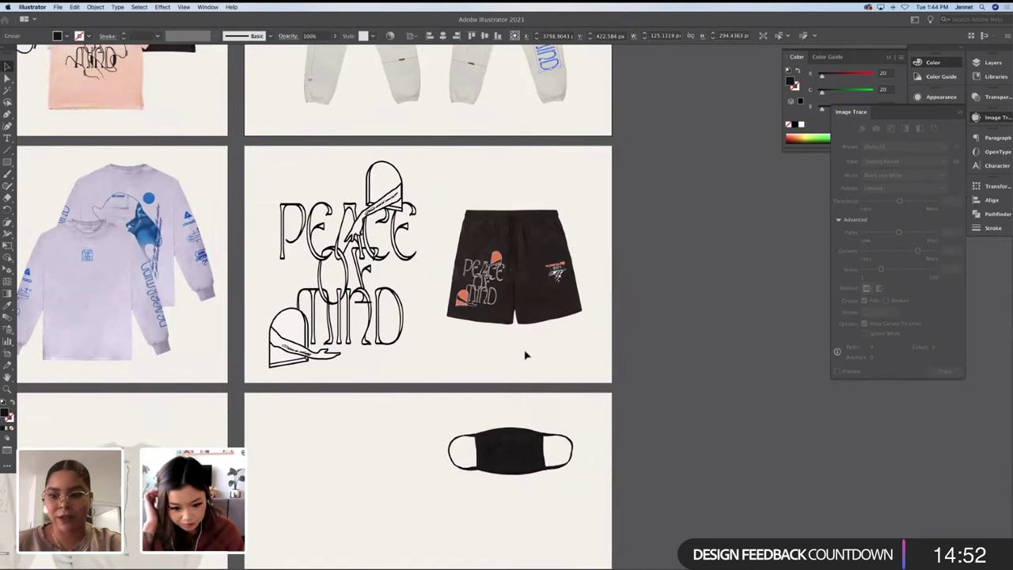
# Paste the lettering, rotate it 90° to horizontal, and scale it to sit centred on the mask
pyautogui.scroll(-2, 475, 373)
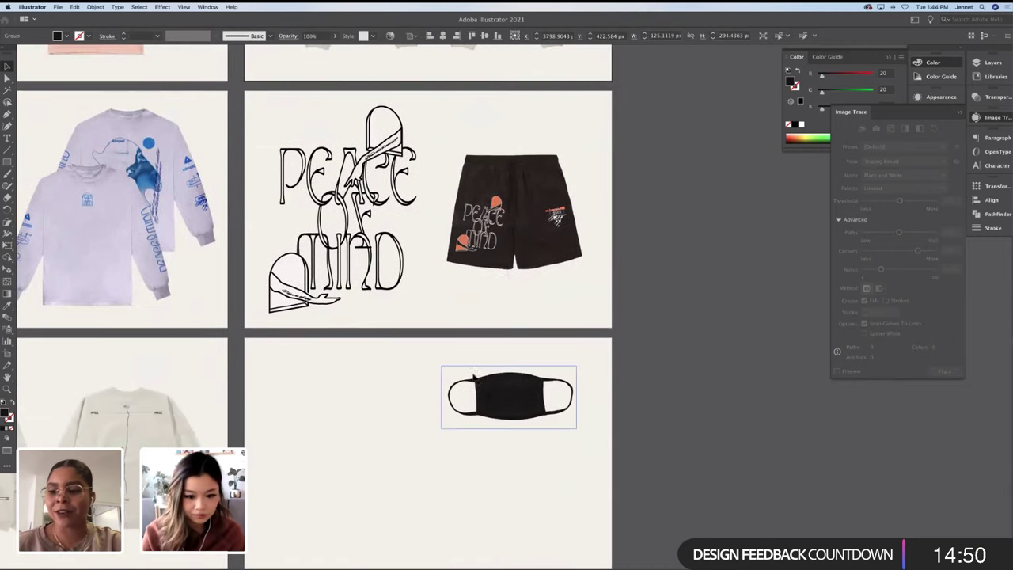
pyautogui.press('super+v')
pyautogui.moveTo(531, 349); pyautogui.dragTo(563, 394)
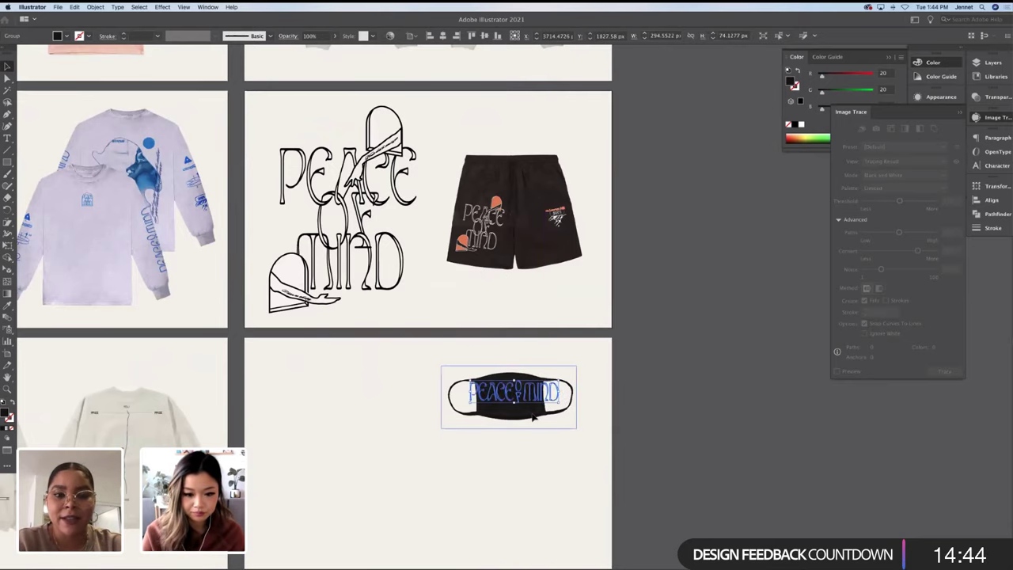
pyautogui.press('super+equal')
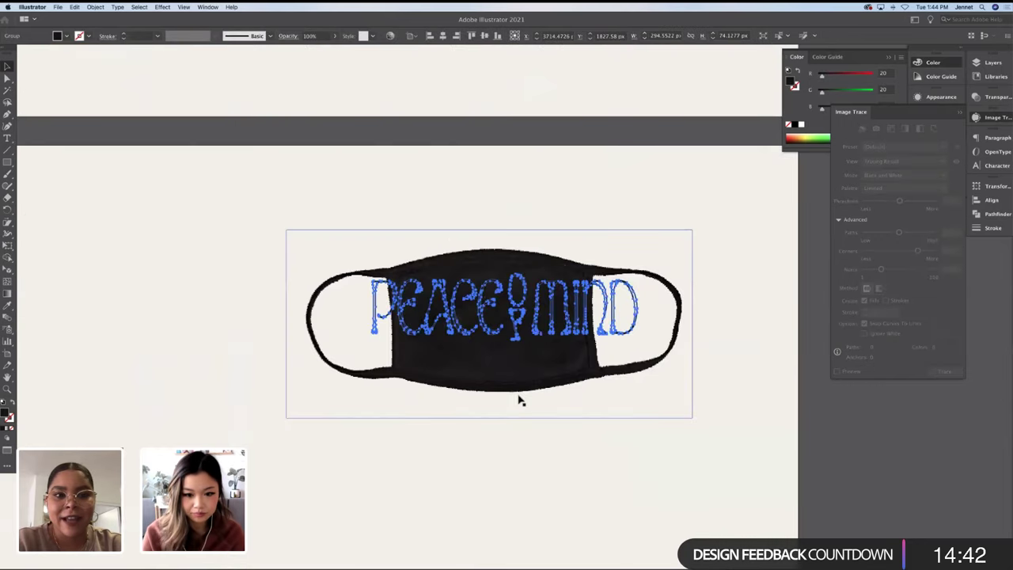
pyautogui.moveTo(518, 400)
pyautogui.mouseDown()
pyautogui.moveTo(537, 279)
pyautogui.moveTo(586, 297)
pyautogui.moveTo(504, 295)
pyautogui.mouseUp()
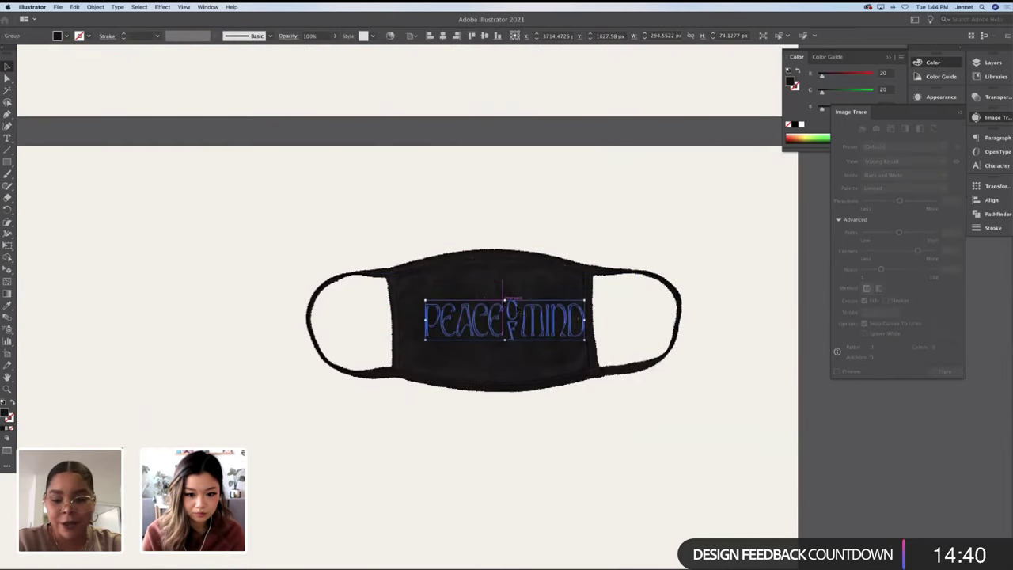
pyautogui.moveTo(564, 328)
pyautogui.mouseDown()
pyautogui.moveTo(586, 327)
pyautogui.moveTo(534, 320)
pyautogui.moveTo(585, 318)
pyautogui.moveTo(577, 319)
pyautogui.mouseUp()
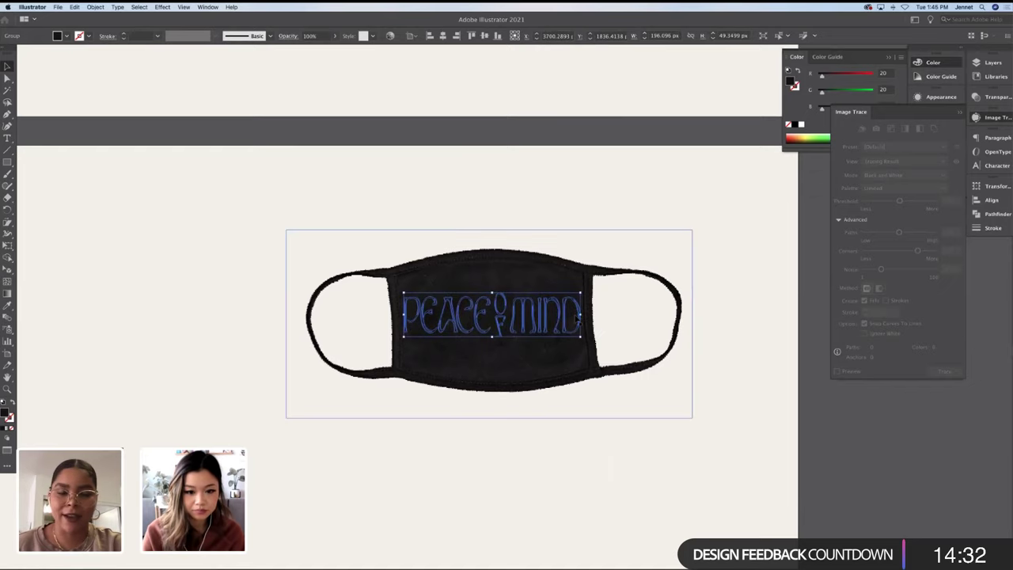
# Make the mask lettering off-white and warp it with Arc Upper at about 20% bend
pyautogui.press('i')
pyautogui.click(554, 77)
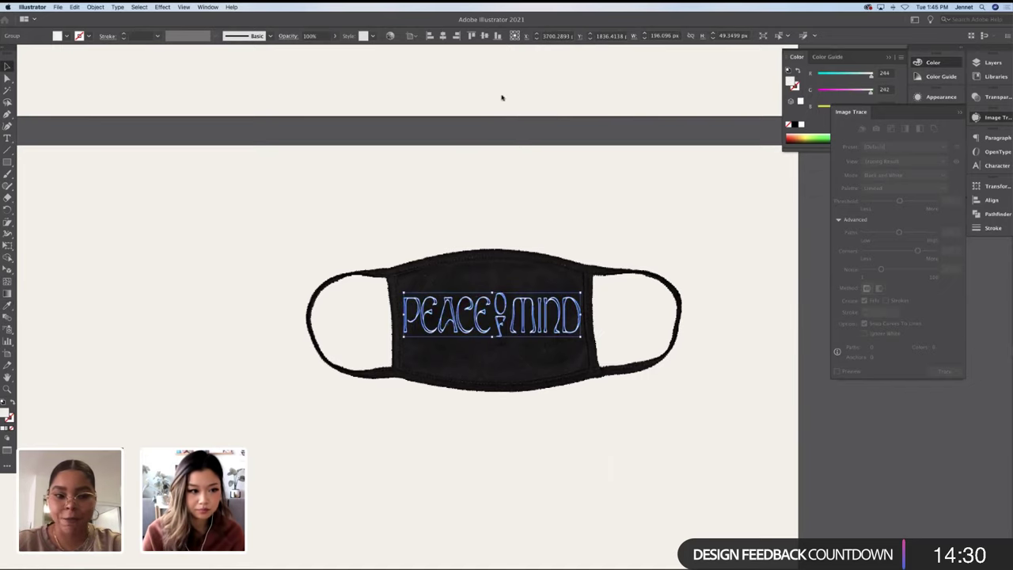
pyautogui.click(95, 7)
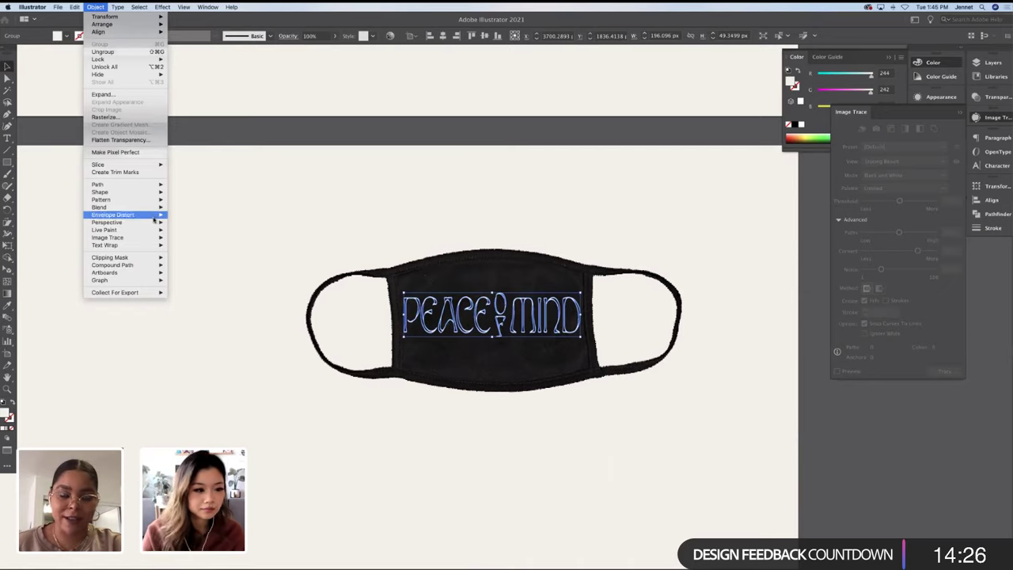
pyautogui.click(184, 216)
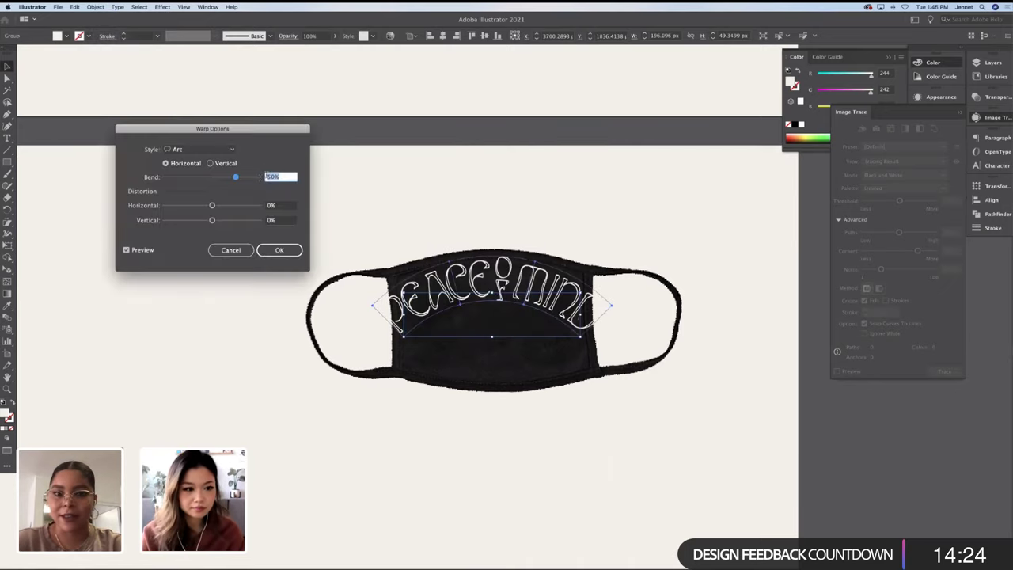
pyautogui.click(201, 148)
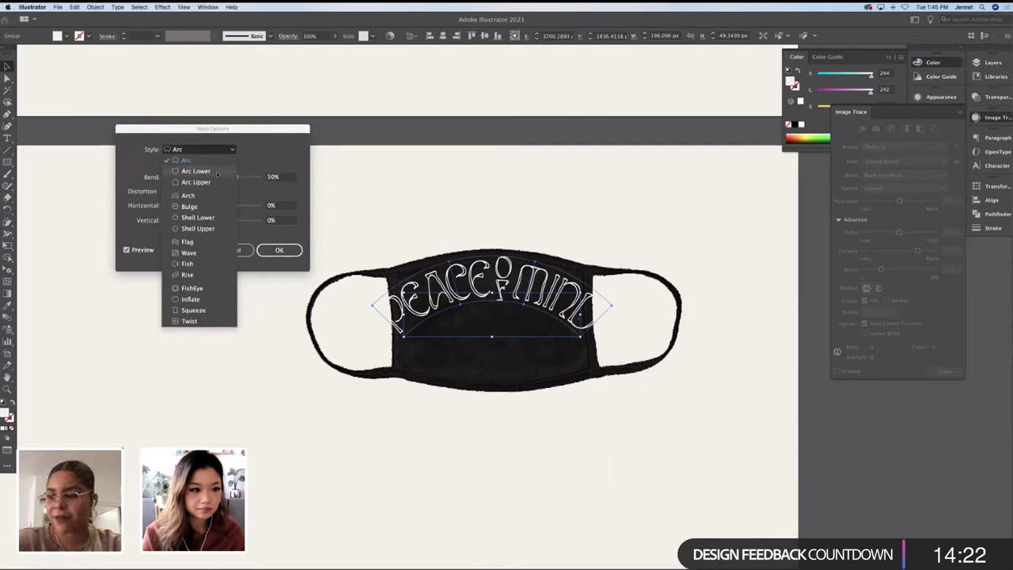
pyautogui.click(219, 182)
pyautogui.moveTo(235, 176); pyautogui.dragTo(224, 178)
pyautogui.click(279, 250)
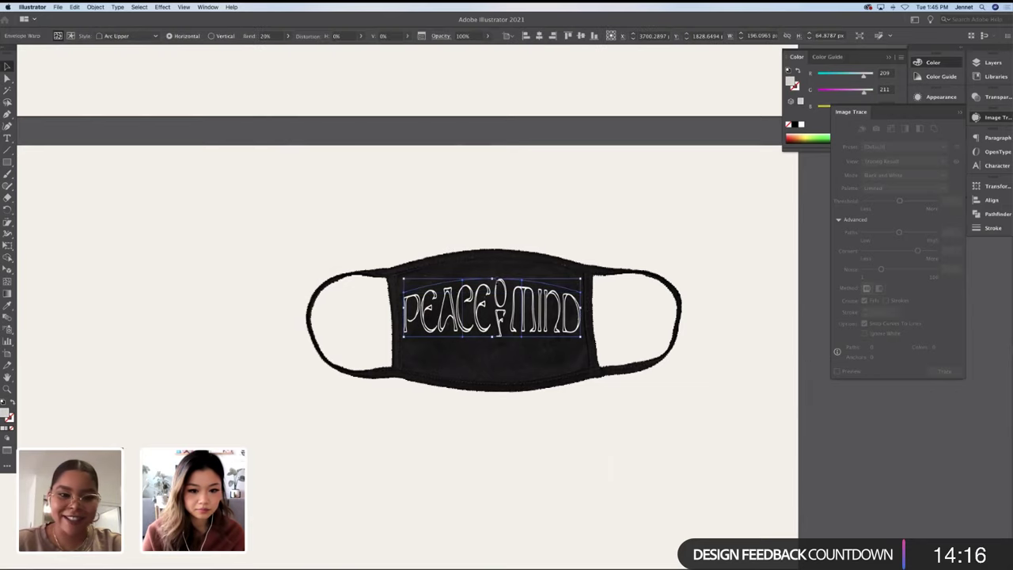
# Stretch the warped envelope taller and wider to span the mask front
pyautogui.moveTo(494, 278); pyautogui.dragTo(498, 275)
pyautogui.click(491, 360)
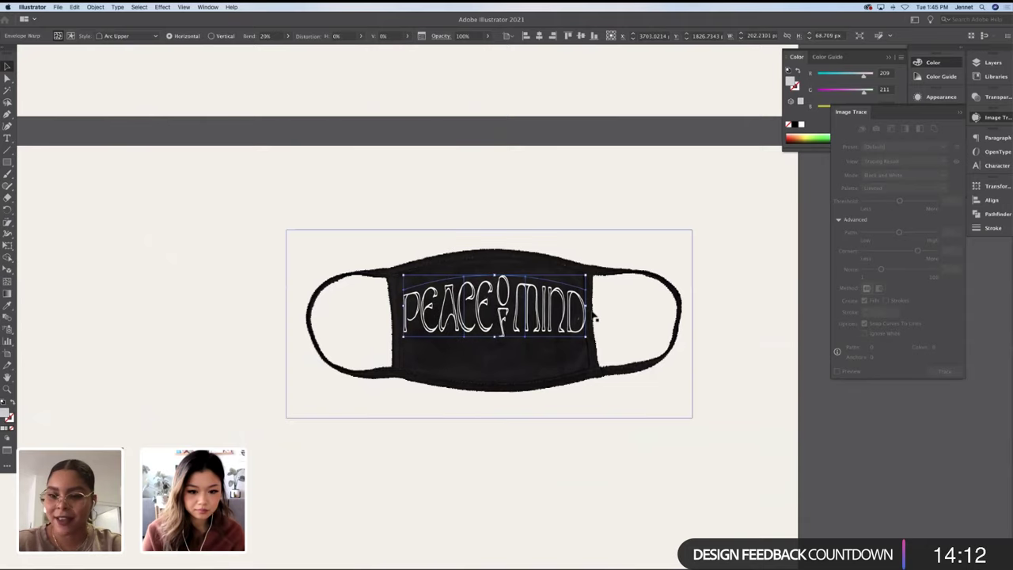
pyautogui.click(491, 308)
pyautogui.moveTo(586, 306); pyautogui.dragTo(551, 288)
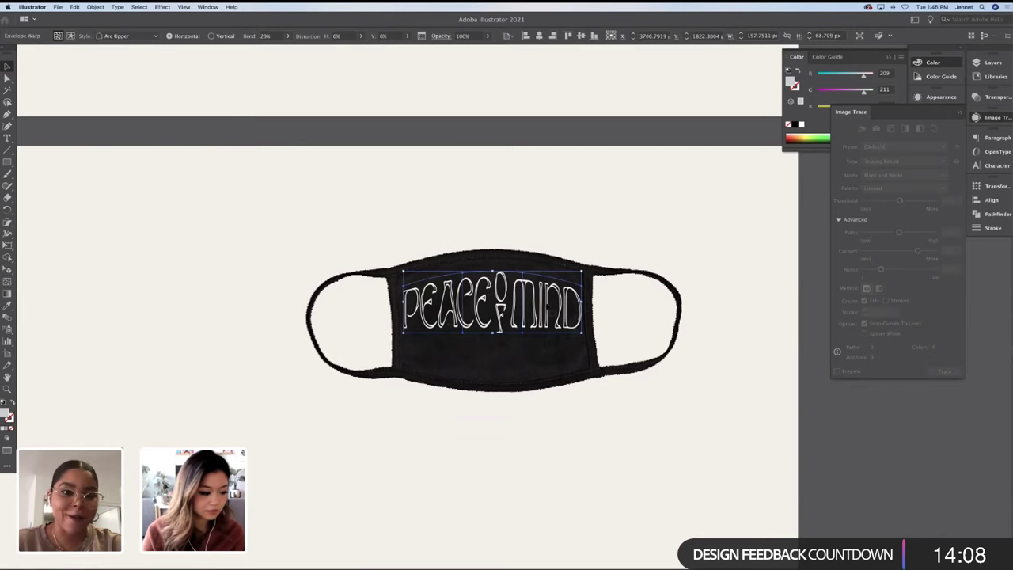
# Marquee-select the triangle, orbit and 2001 logos on the hoodie artboard
pyautogui.press('super+minus')
pyautogui.press('super+minus')
pyautogui.press('super+minus')
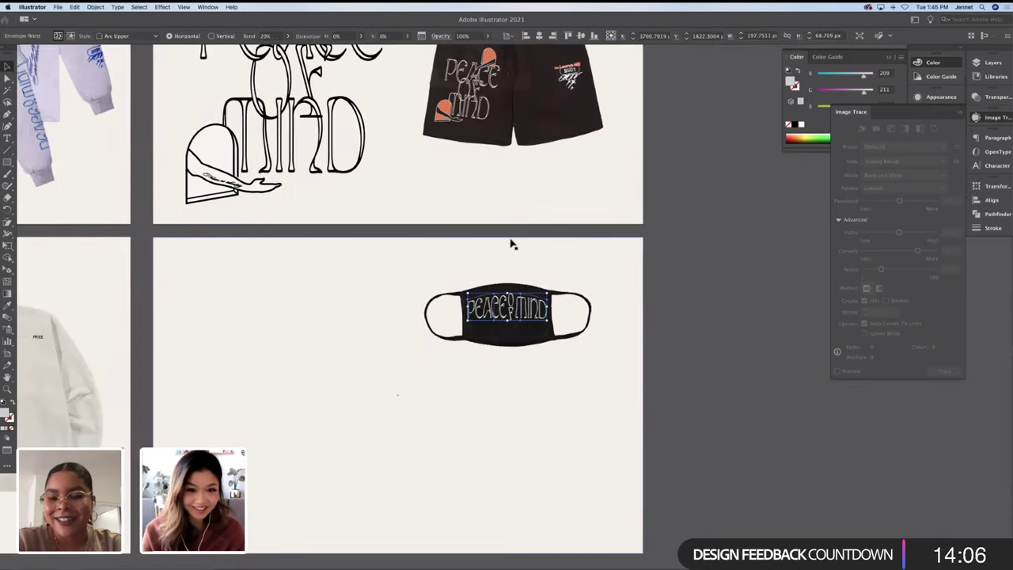
pyautogui.hscroll(-10, 511, 245)
pyautogui.scroll(2, 510, 245)
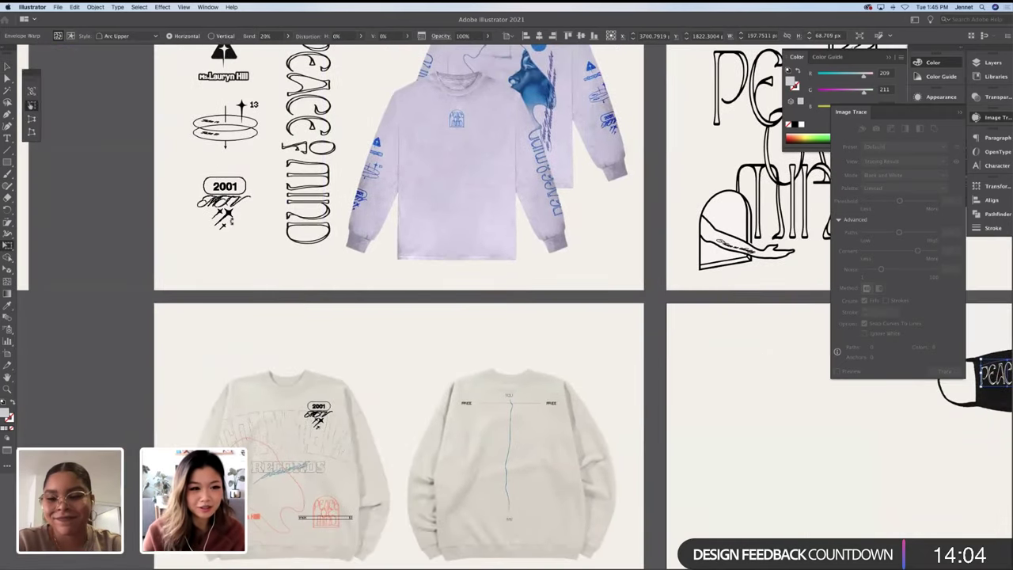
pyautogui.scroll(2, 511, 307)
pyautogui.hscroll(8, 511, 307)
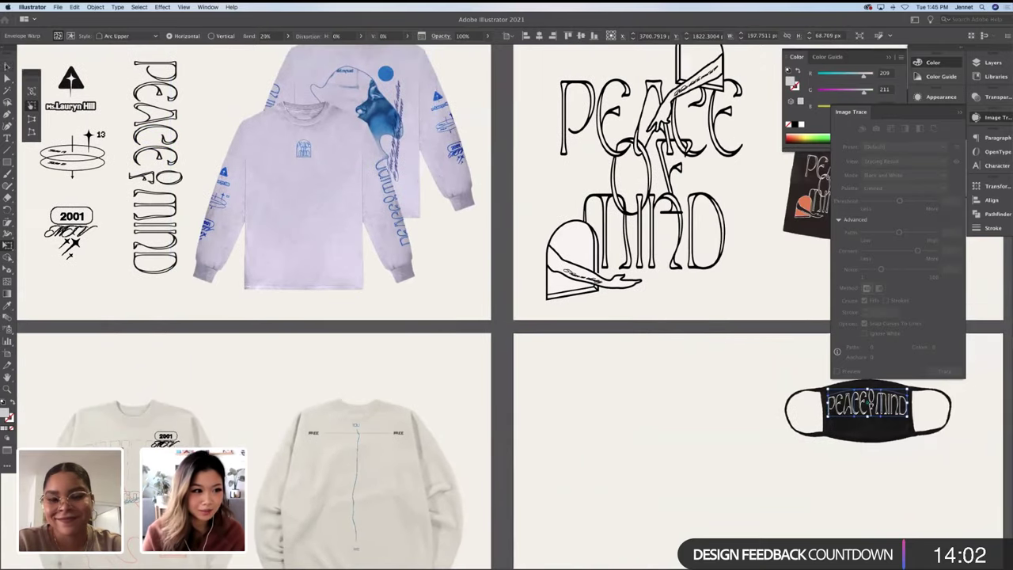
pyautogui.hscroll(-5, 149, 181)
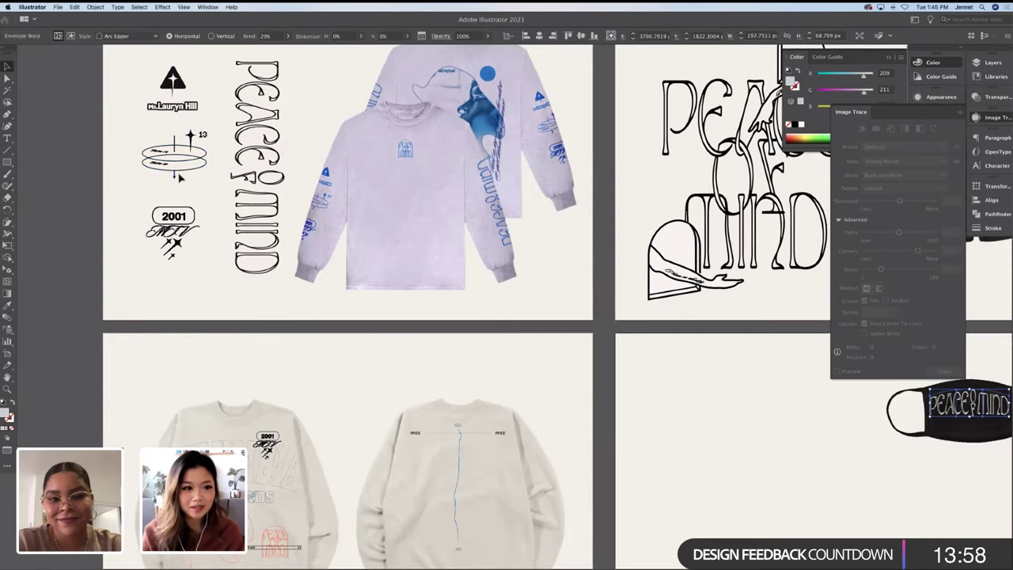
pyautogui.press('a')
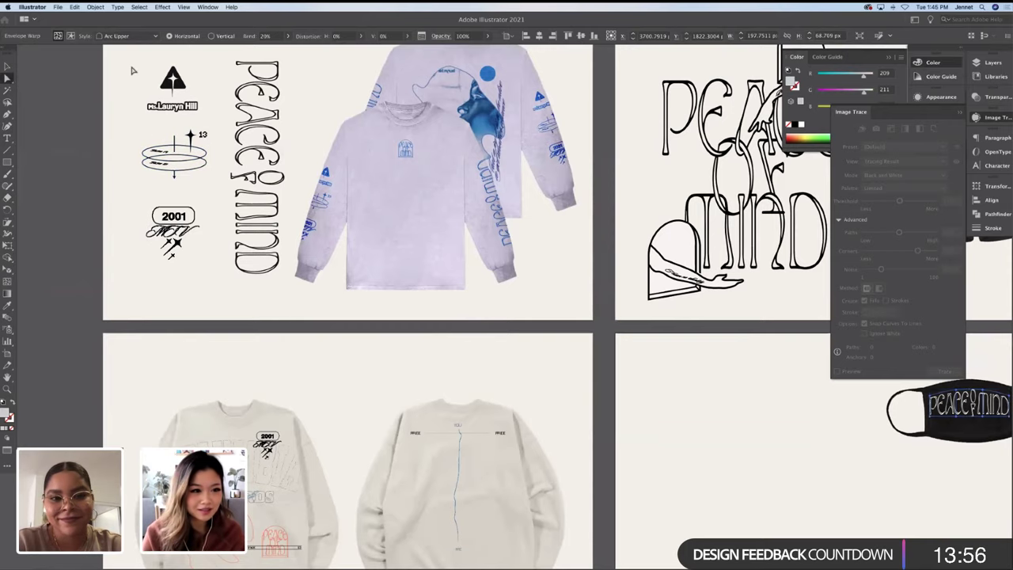
pyautogui.moveTo(135, 69); pyautogui.dragTo(212, 277)
# Paste the three logos onto the mask artboard
pyautogui.hscroll(10, 217, 265)
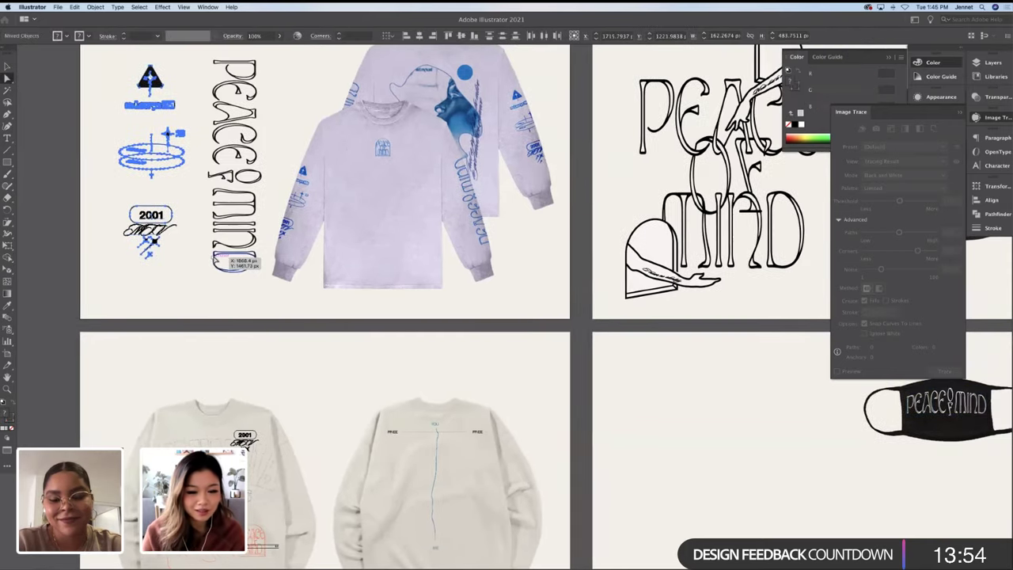
pyautogui.scroll(-5, 213, 261)
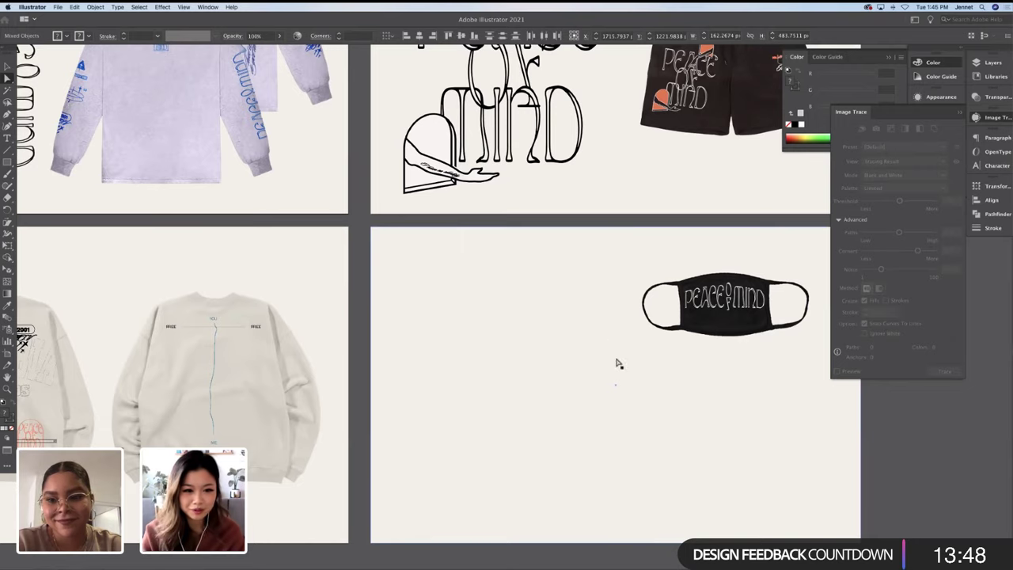
pyautogui.hscroll(5, 526, 370)
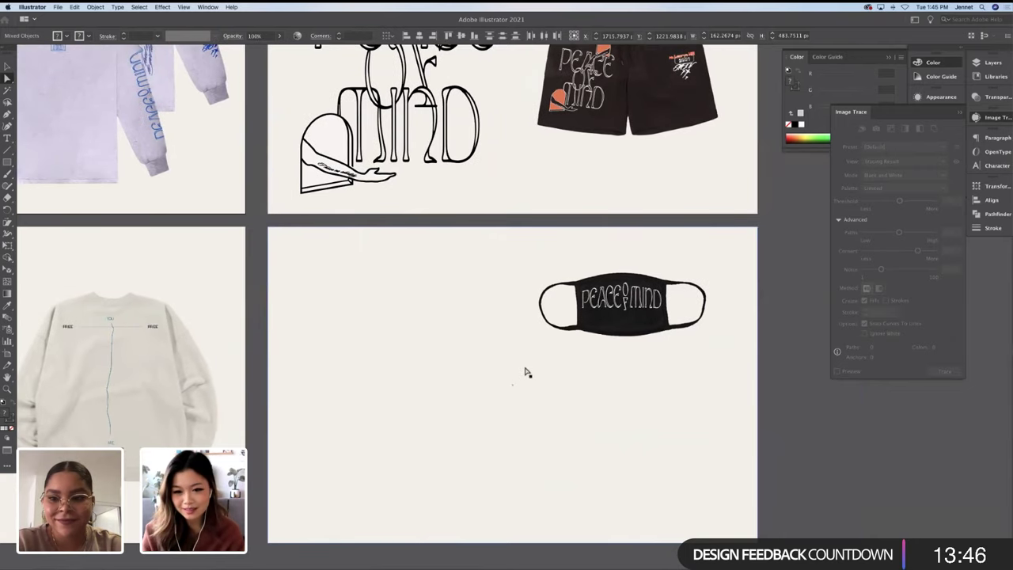
pyautogui.scroll(-5, 526, 372)
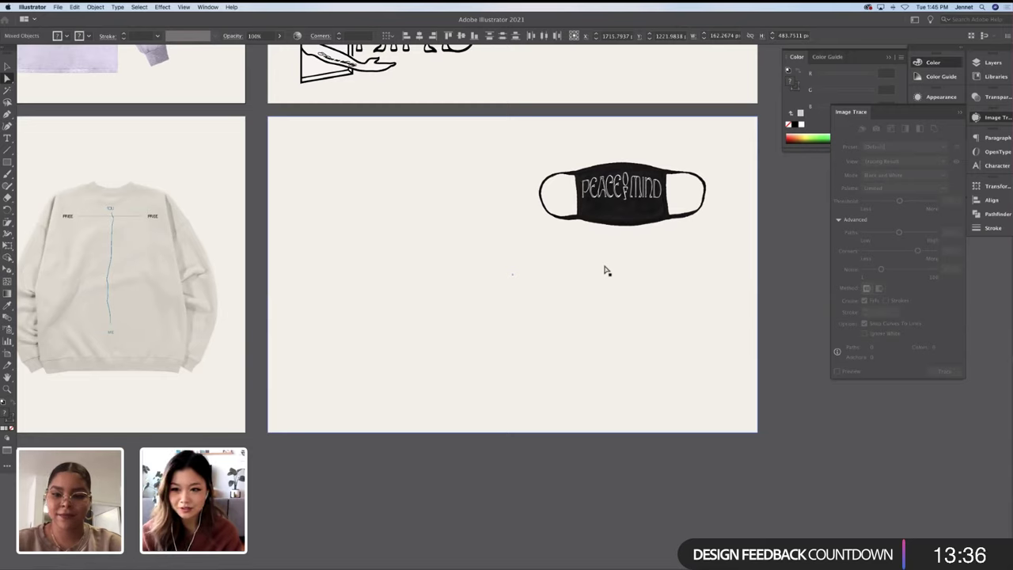
pyautogui.press('super+v')
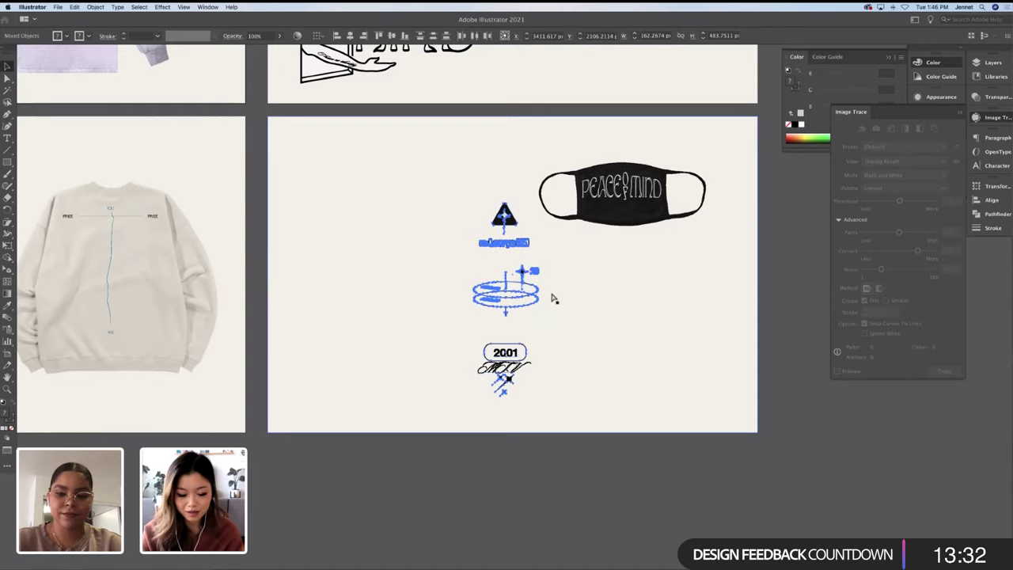
pyautogui.click(553, 273)
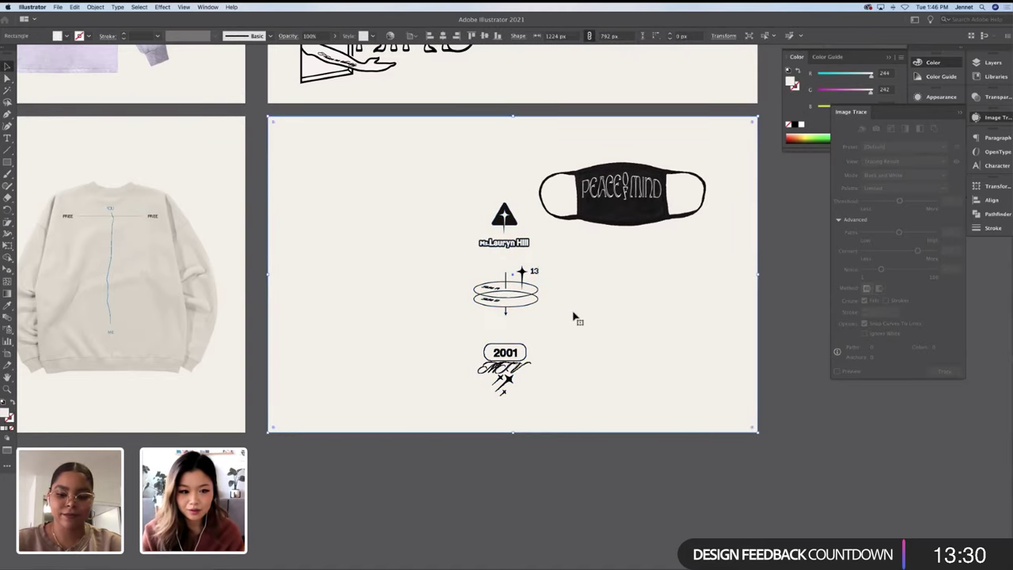
pyautogui.press('super+shift+a')
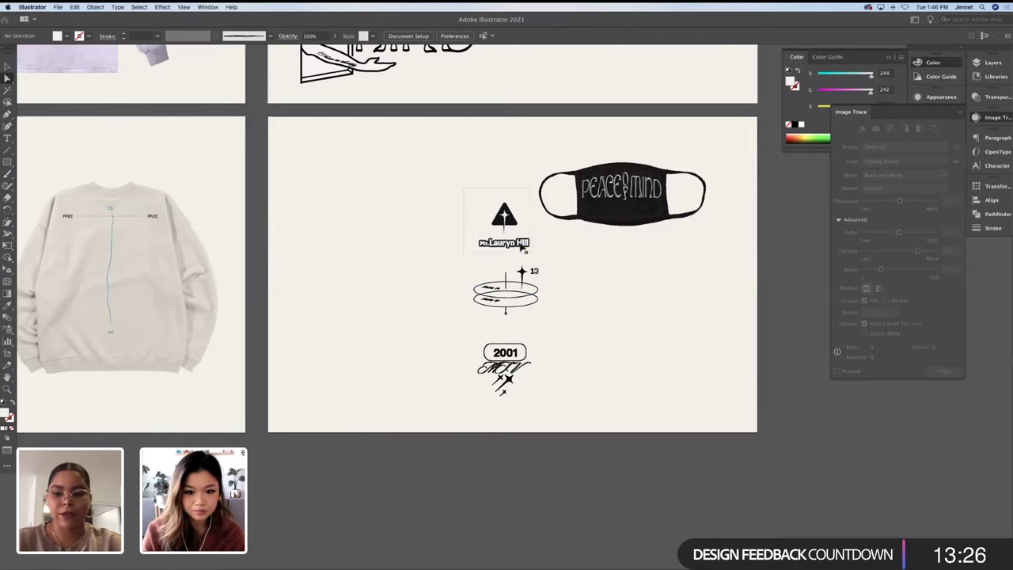
pyautogui.click(524, 248)
pyautogui.press('super+shift+a')
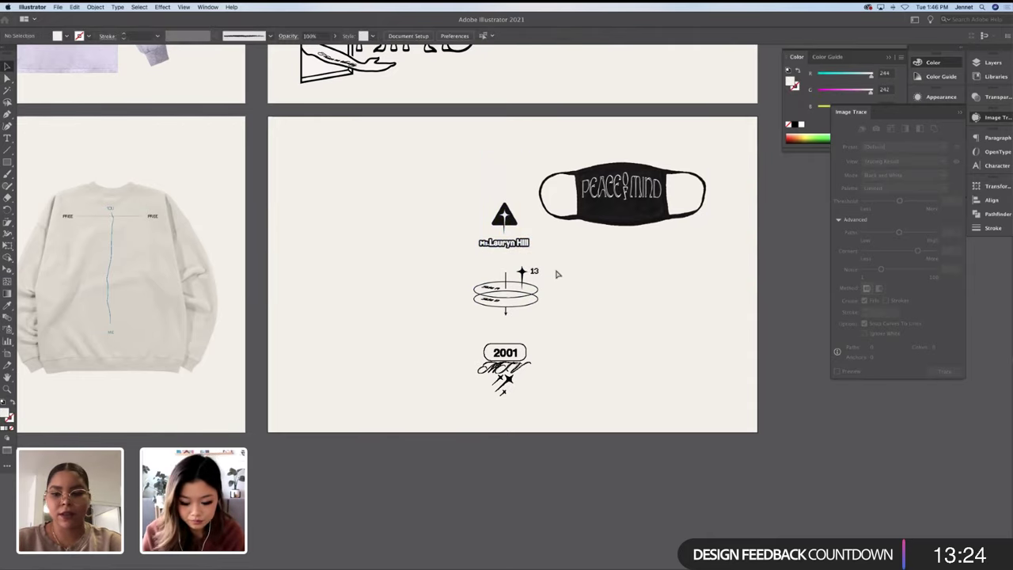
# Select the blue sleeve icon group, entering and then leaving its isolation mode
pyautogui.scroll(5, 557, 274)
pyautogui.hscroll(2, 556, 274)
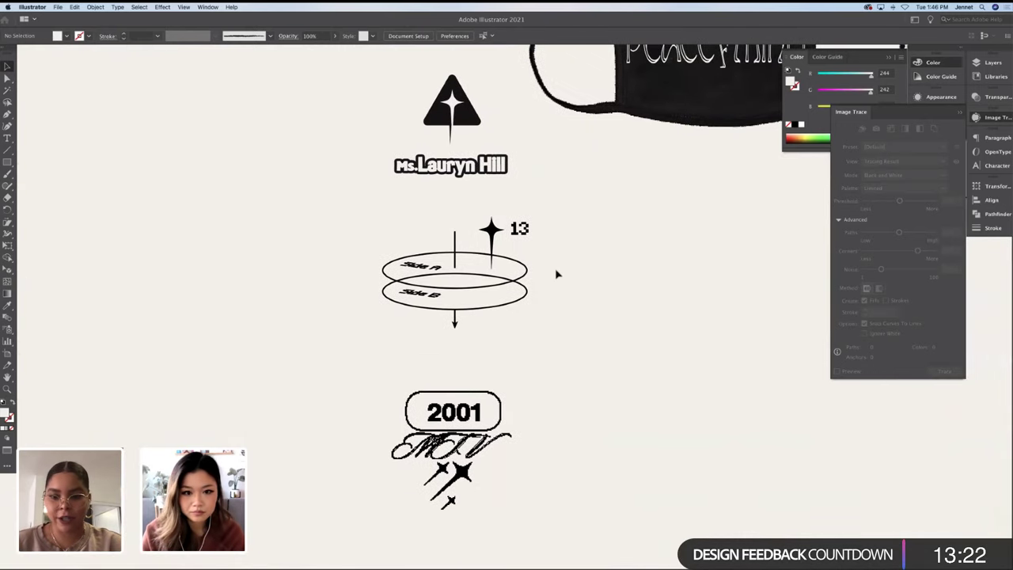
pyautogui.scroll(-3, 441, 166)
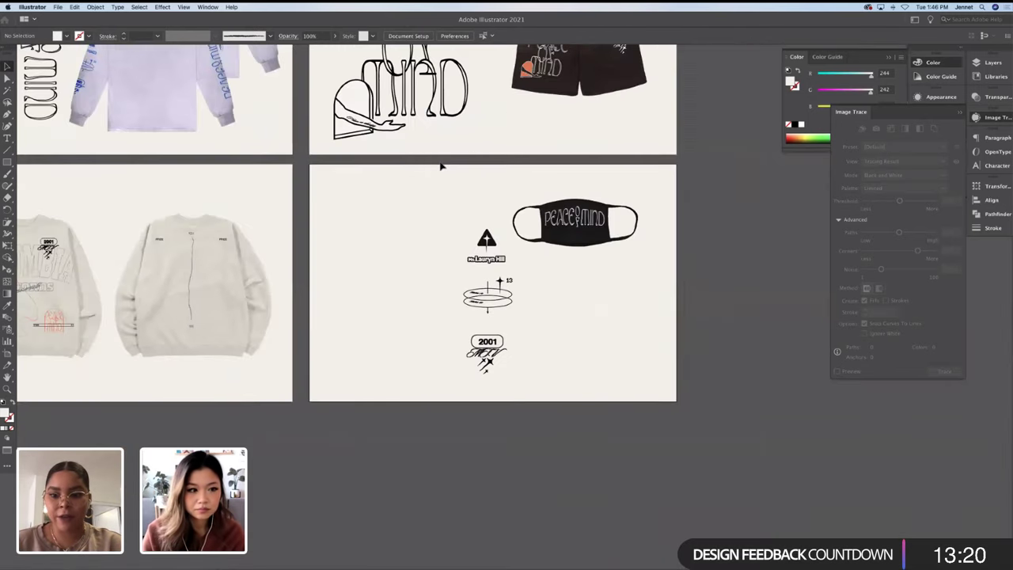
pyautogui.scroll(2, 441, 166)
pyautogui.scroll(3, 441, 166)
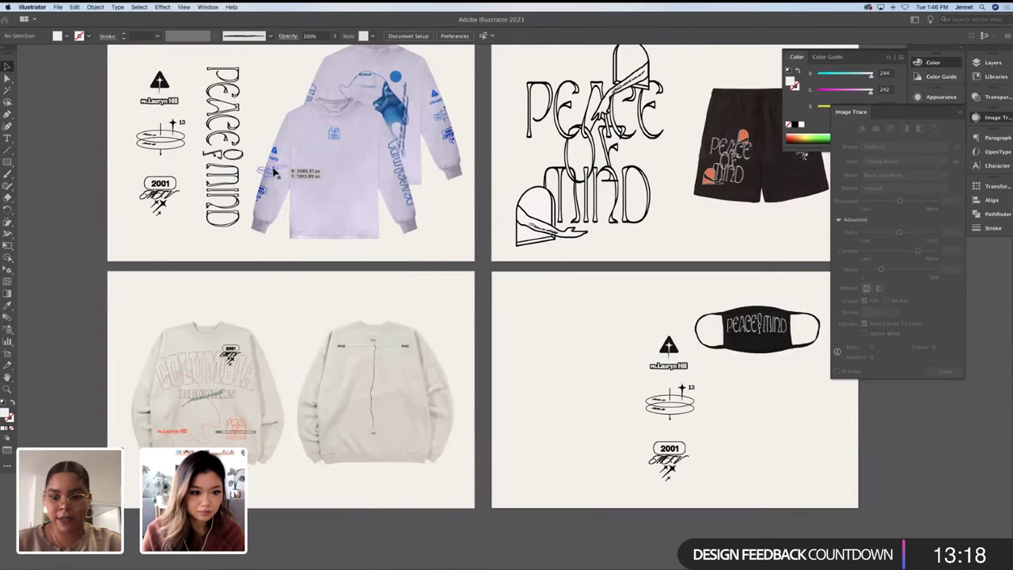
pyautogui.doubleClick(275, 173)
pyautogui.click(269, 173)
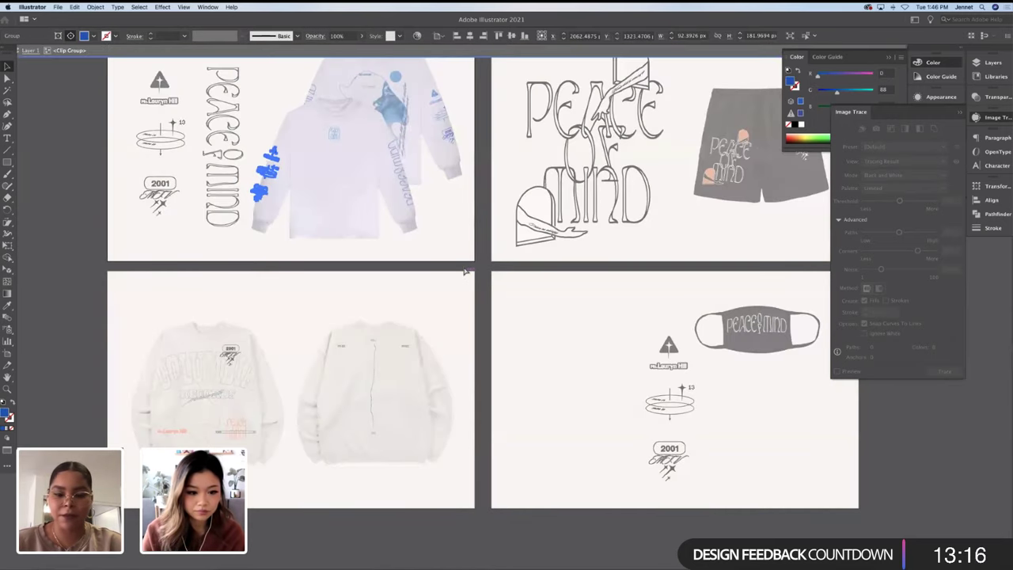
pyautogui.doubleClick(543, 322)
# Paste the blue sleeve icons and swap them in for the deleted black logo group beside the mask
pyautogui.hscroll(1, 543, 322)
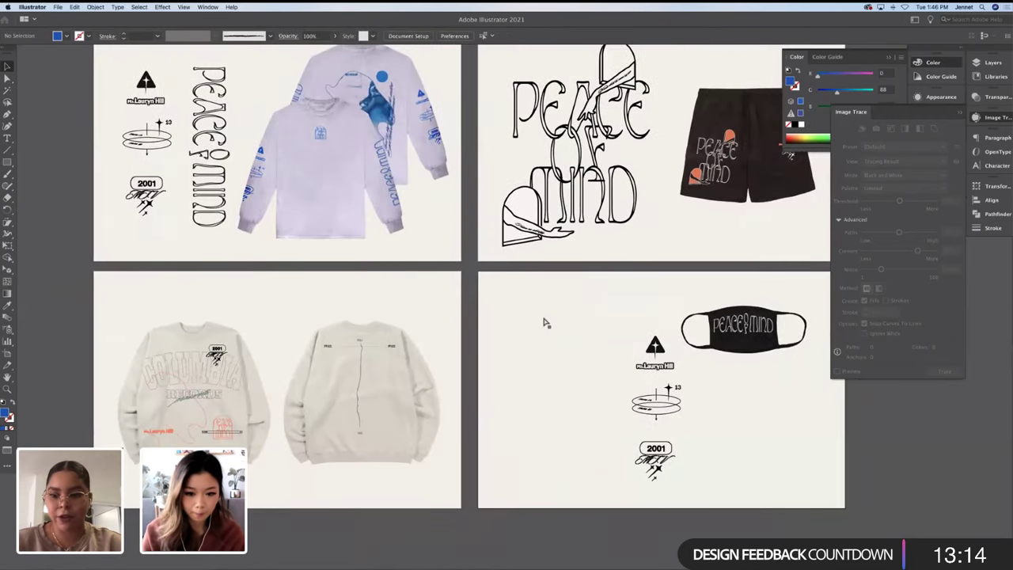
pyautogui.hscroll(3, 544, 322)
pyautogui.hotkey('ctrl', 'v')
pyautogui.moveTo(547, 276); pyautogui.dragTo(418, 405)
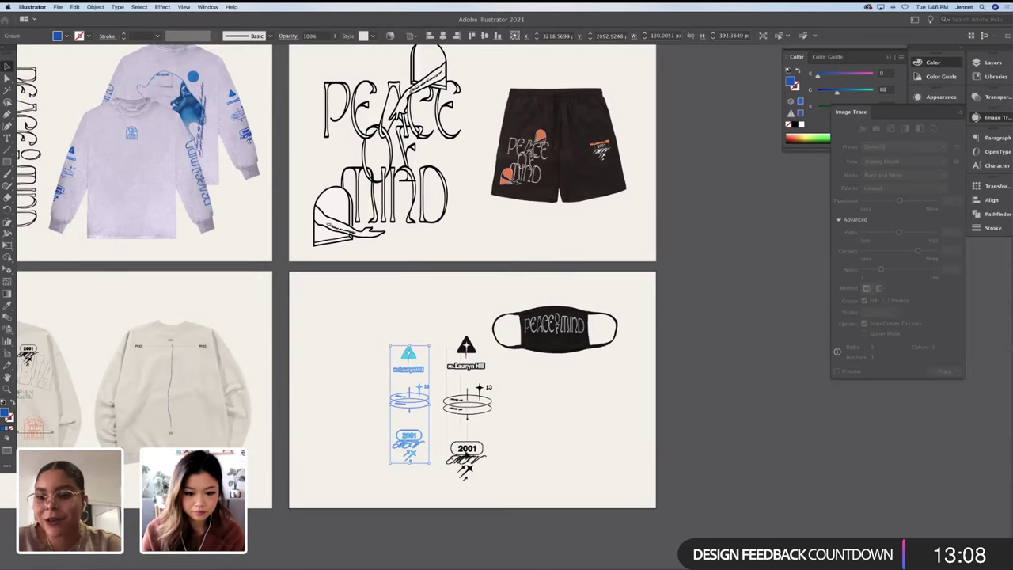
pyautogui.click(468, 461)
pyautogui.press('Delete')
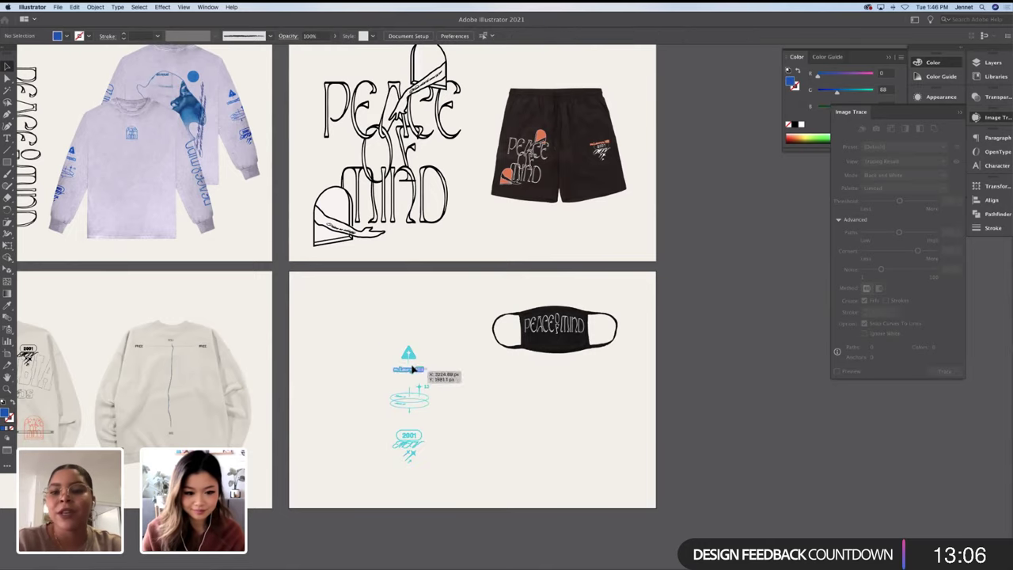
pyautogui.moveTo(412, 369); pyautogui.dragTo(411, 369)
# Recolour the icons with the sweatshirt logo's orange using the Eyedropper
pyautogui.hscroll(-1, 599, 227)
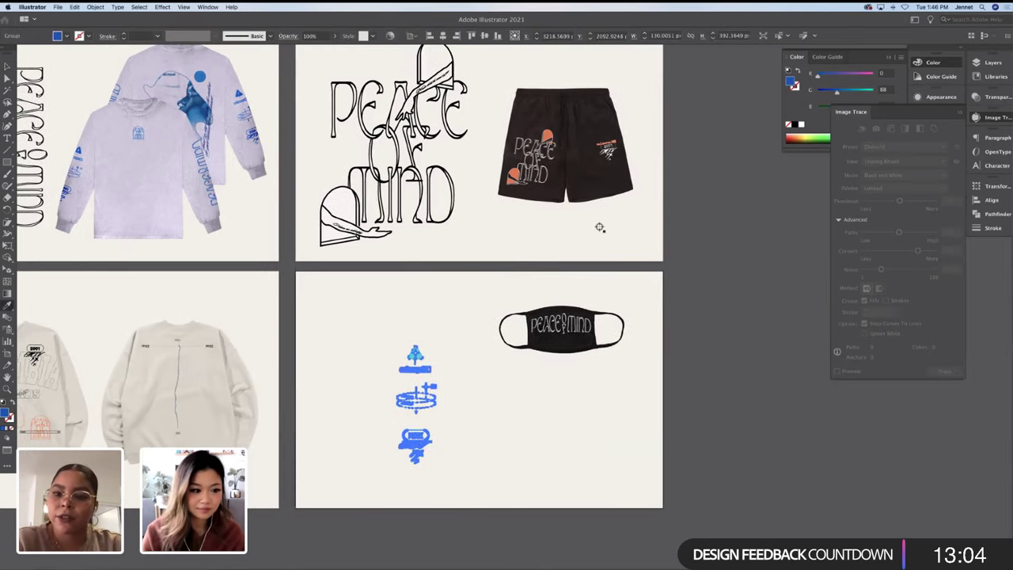
pyautogui.hscroll(-5, 599, 227)
pyautogui.click(83, 433)
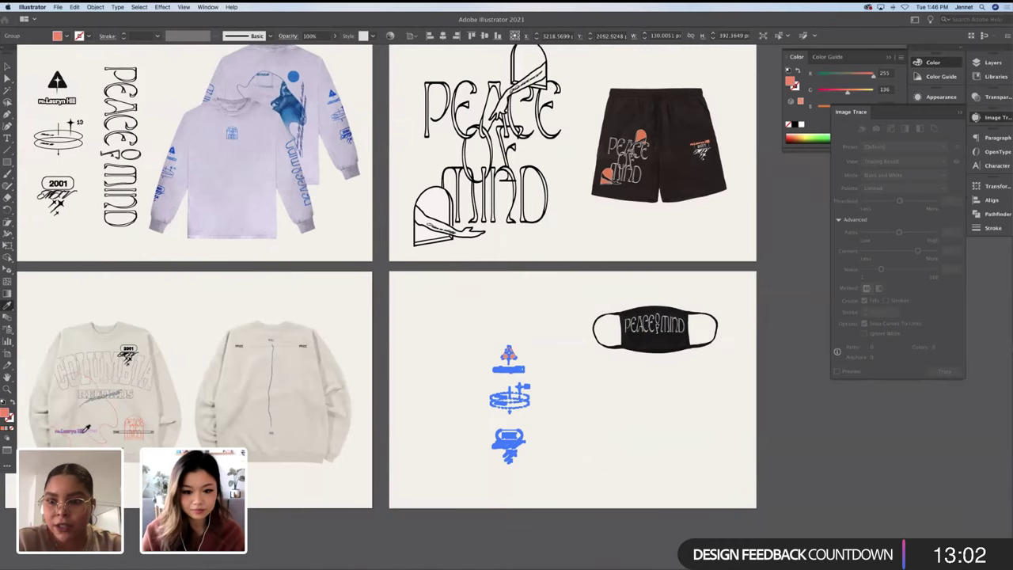
pyautogui.press('v')
pyautogui.click(529, 367)
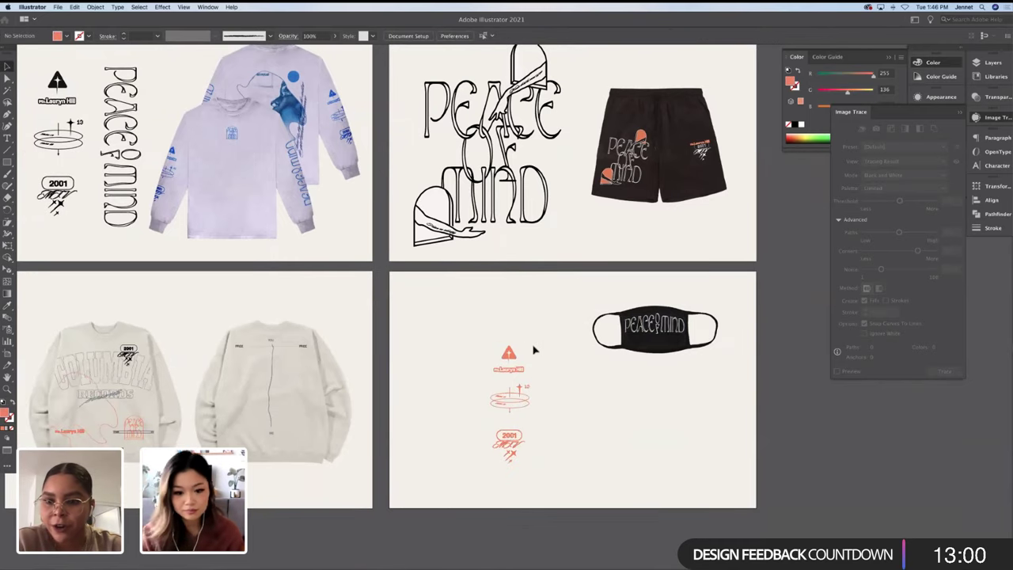
# Select the orange triangle and its label with the Direct Selection tool
pyautogui.scroll(-1, 534, 350)
pyautogui.scroll(2, 533, 349)
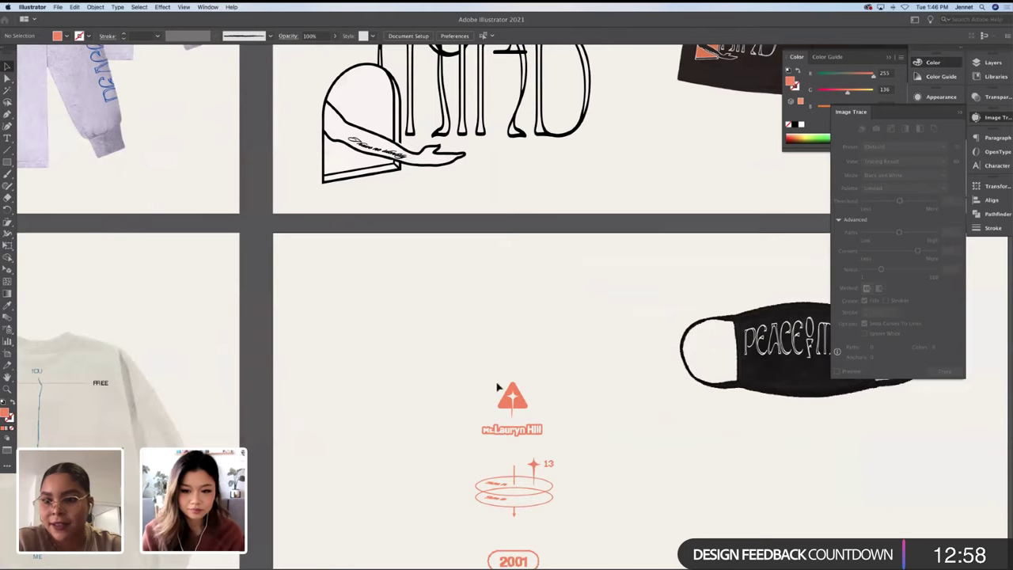
pyautogui.press('a')
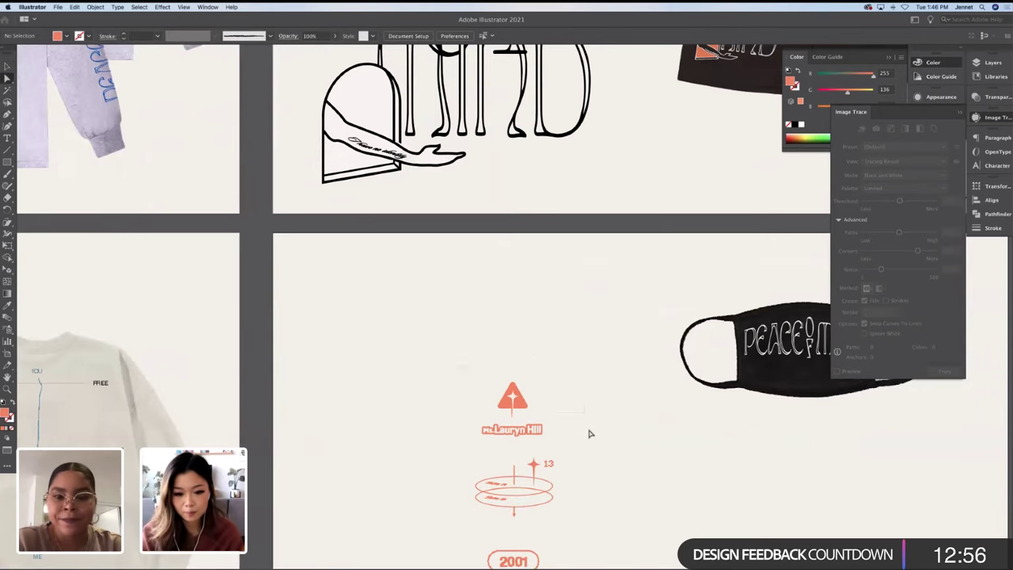
pyautogui.moveTo(589, 434); pyautogui.dragTo(531, 408)
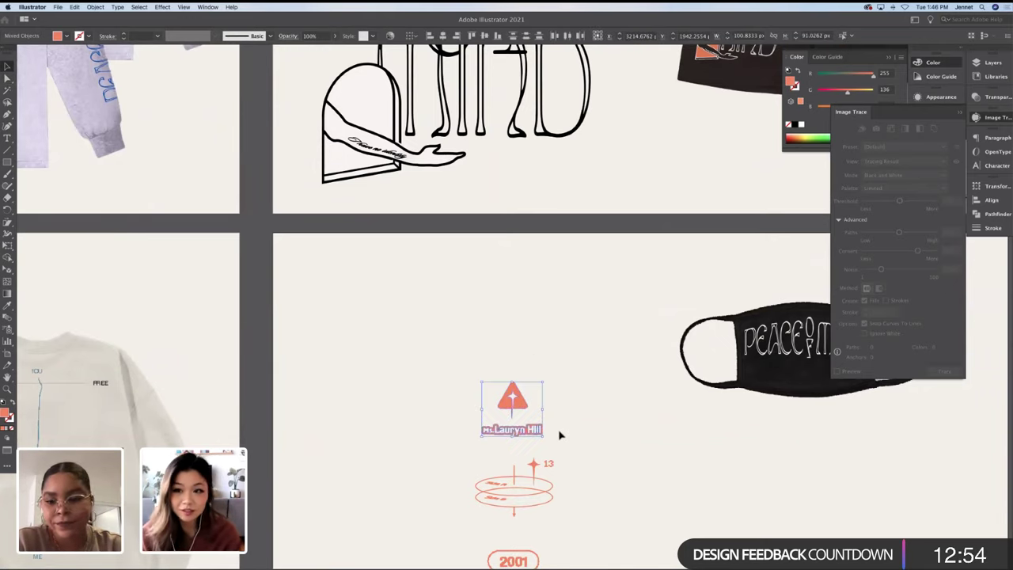
# Move the triangle and label down and shift the ring-and-star graphic to the right
pyautogui.moveTo(513, 400); pyautogui.dragTo(423, 473)
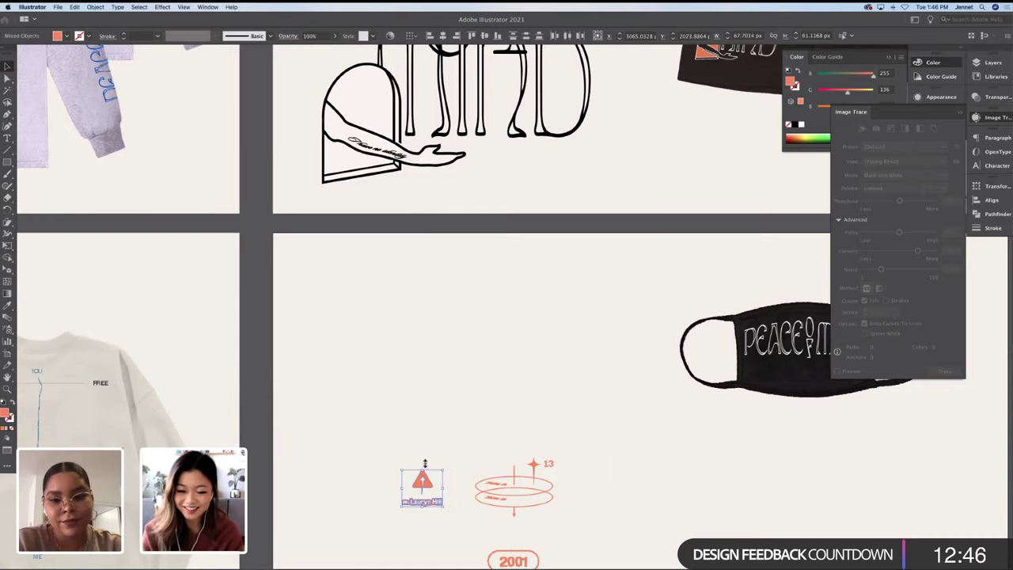
pyautogui.click(447, 452)
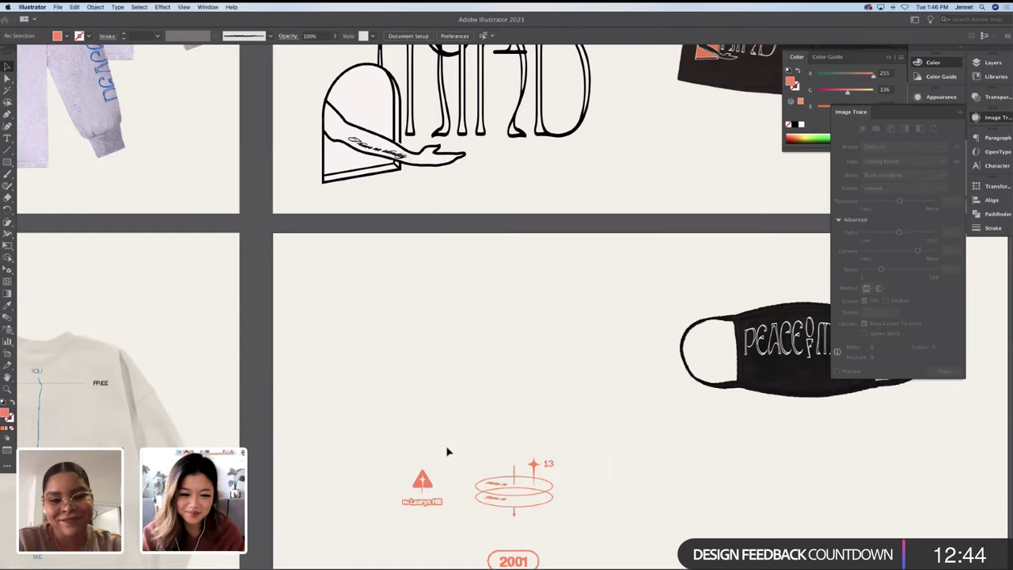
pyautogui.scroll(-3, 447, 452)
pyautogui.scroll(-2, 447, 452)
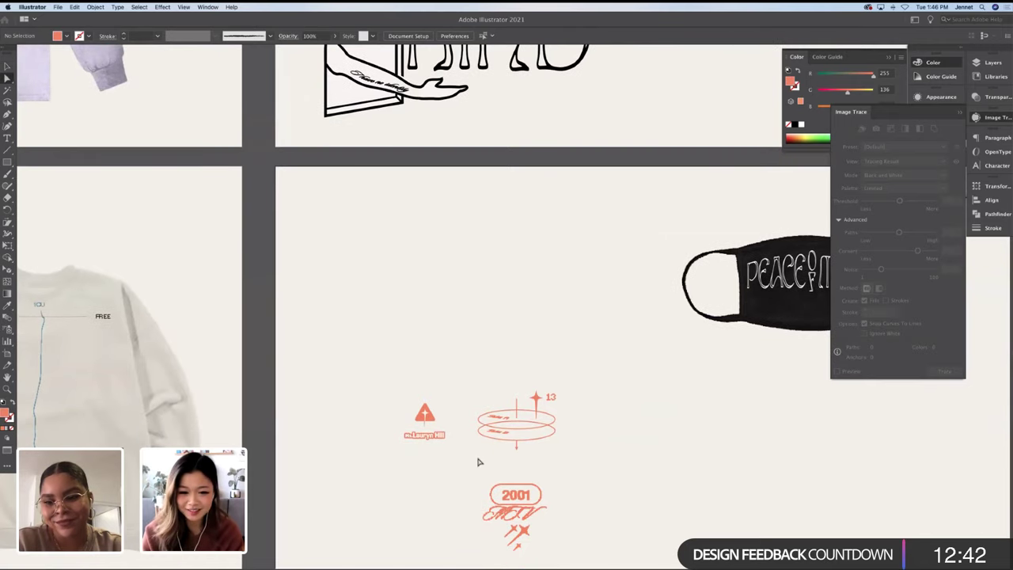
pyautogui.click(579, 440)
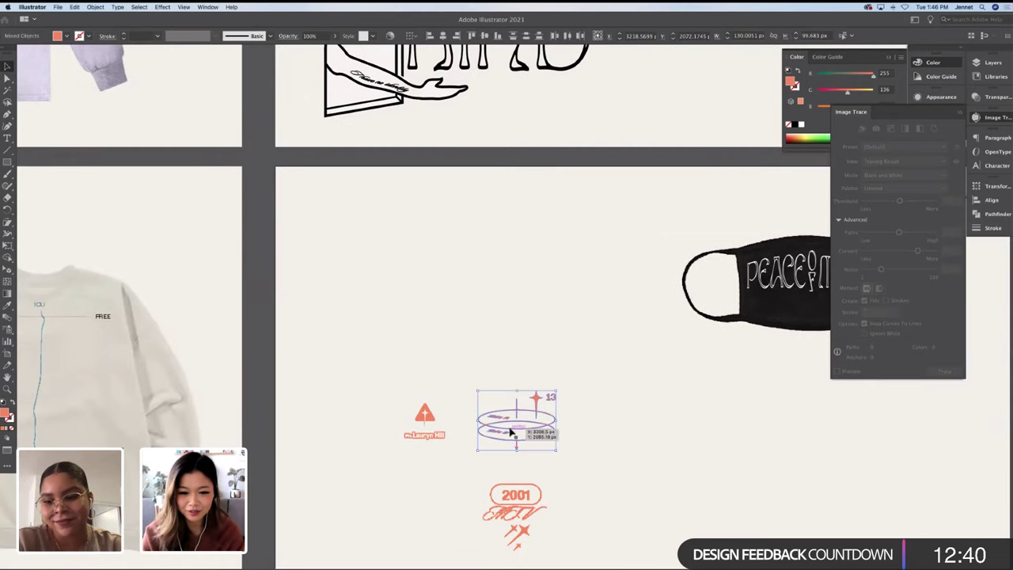
pyautogui.moveTo(515, 428); pyautogui.dragTo(600, 431)
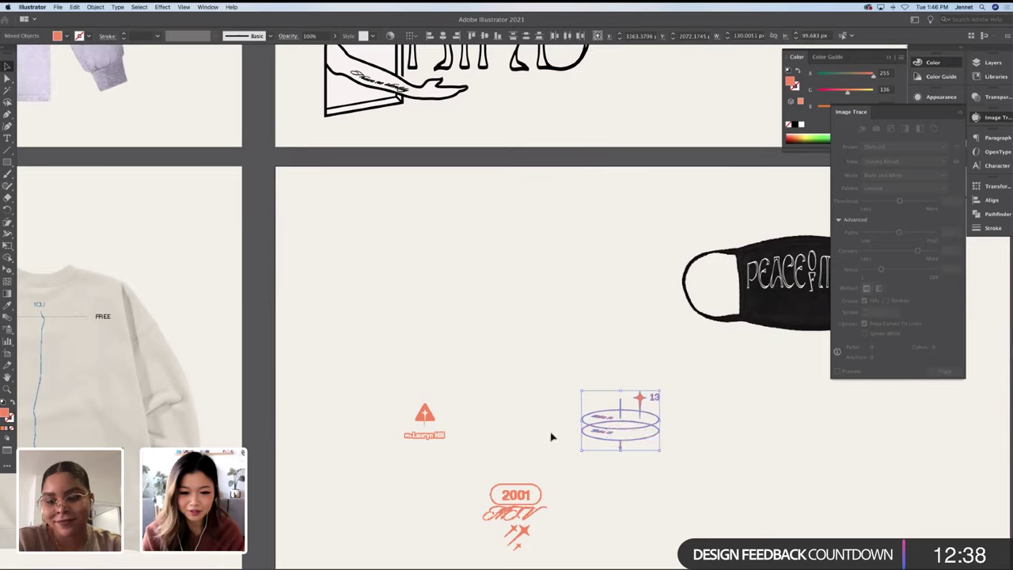
pyautogui.click(550, 437)
# Move the 2001 graphic up into the row slot between the triangle and ring
pyautogui.moveTo(564, 546); pyautogui.dragTo(559, 547)
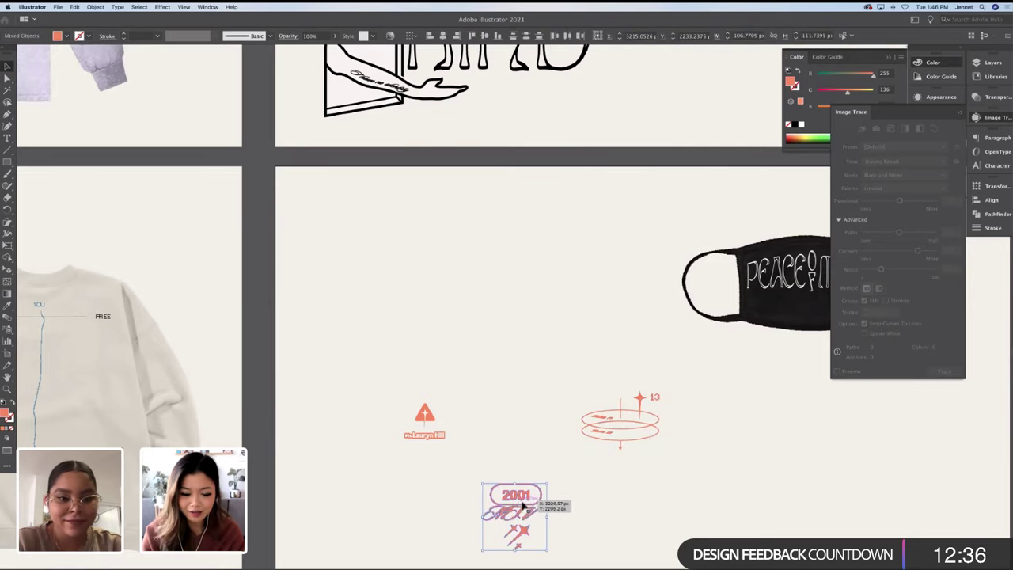
pyautogui.moveTo(522, 507); pyautogui.dragTo(516, 414)
pyautogui.click(552, 403)
pyautogui.press('super+z')
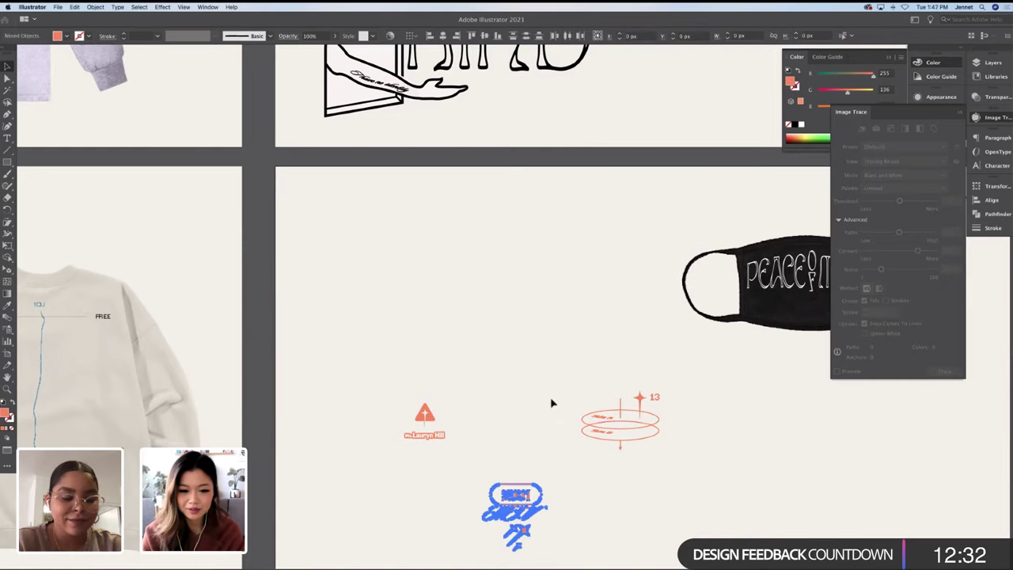
pyautogui.press('super+shift+z')
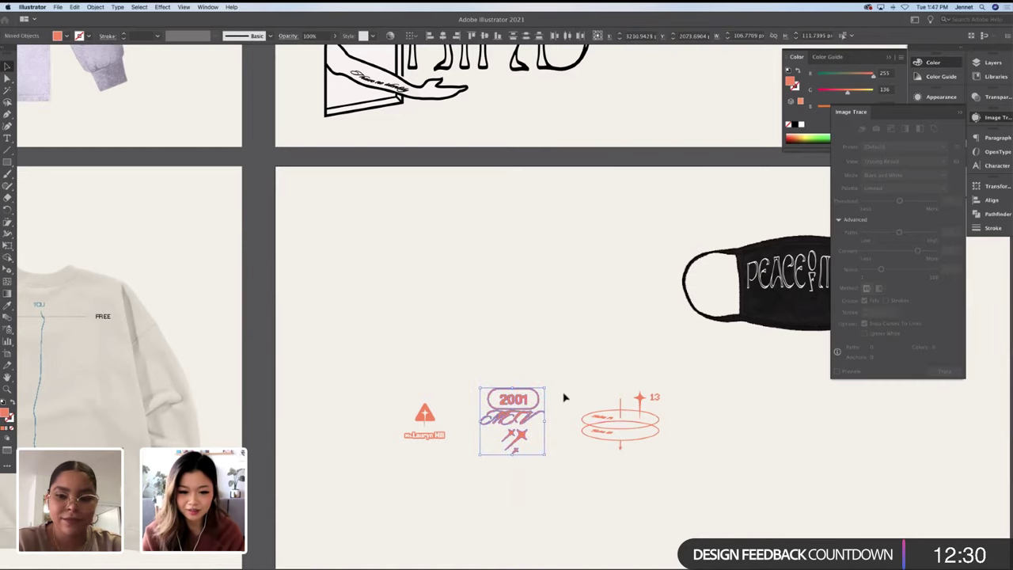
pyautogui.click(564, 397)
pyautogui.press('super+minus')
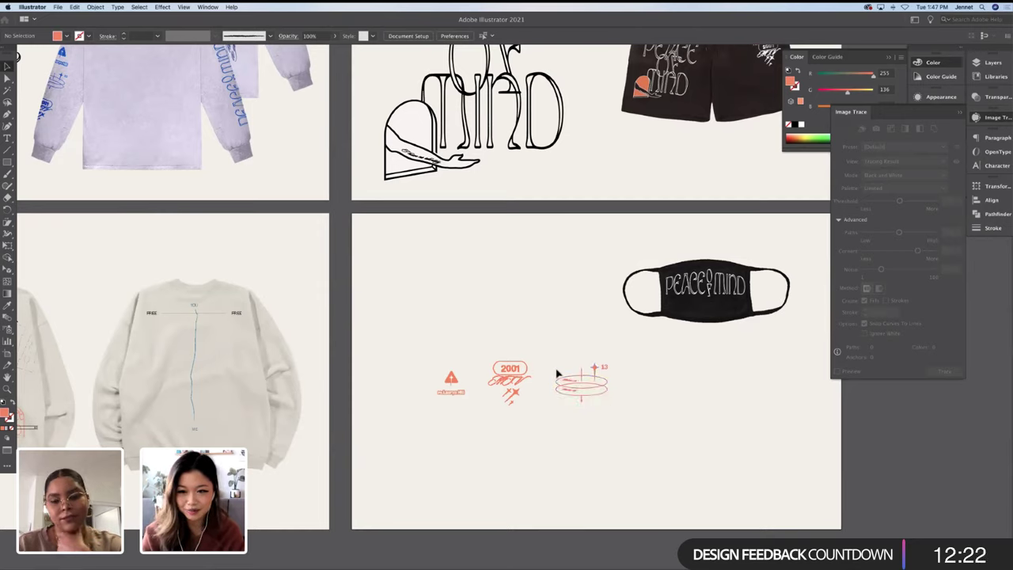
# Resize the ring graphic and select all three orange graphics
pyautogui.press('a')
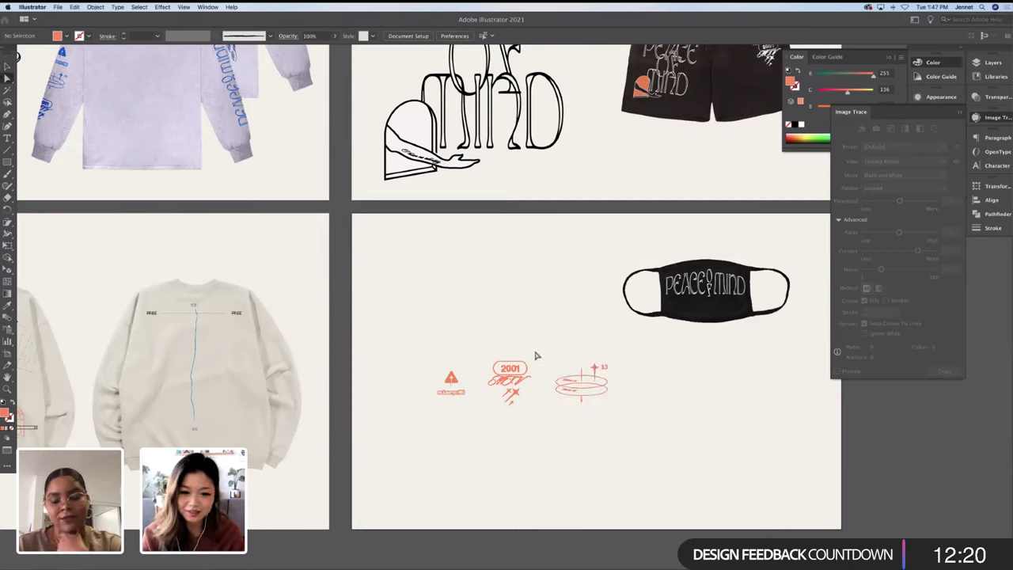
pyautogui.moveTo(555, 356); pyautogui.dragTo(587, 388)
pyautogui.click(624, 392)
pyautogui.press('super+equal')
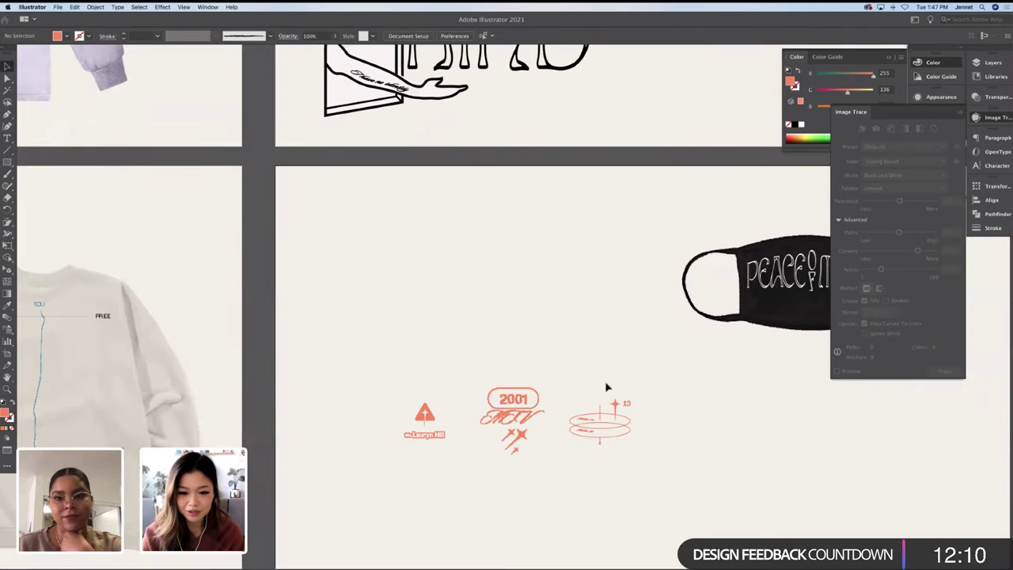
pyautogui.moveTo(398, 392); pyautogui.dragTo(464, 457)
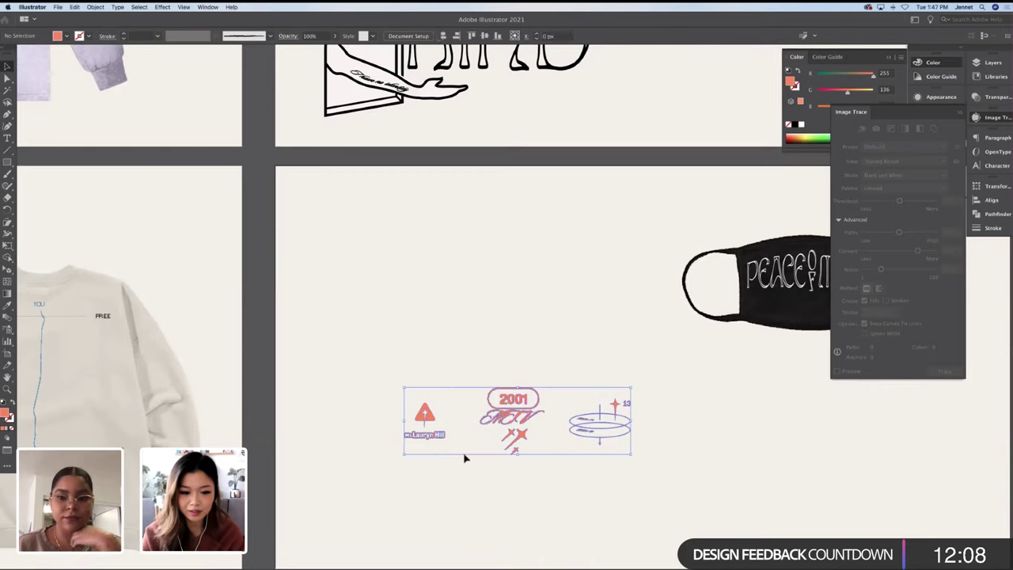
# Nudge the triangle Lauryn Hill graphic slightly left
pyautogui.press('a')
pyautogui.click(399, 398)
pyautogui.moveTo(399, 399); pyautogui.dragTo(440, 424)
pyautogui.click(466, 417)
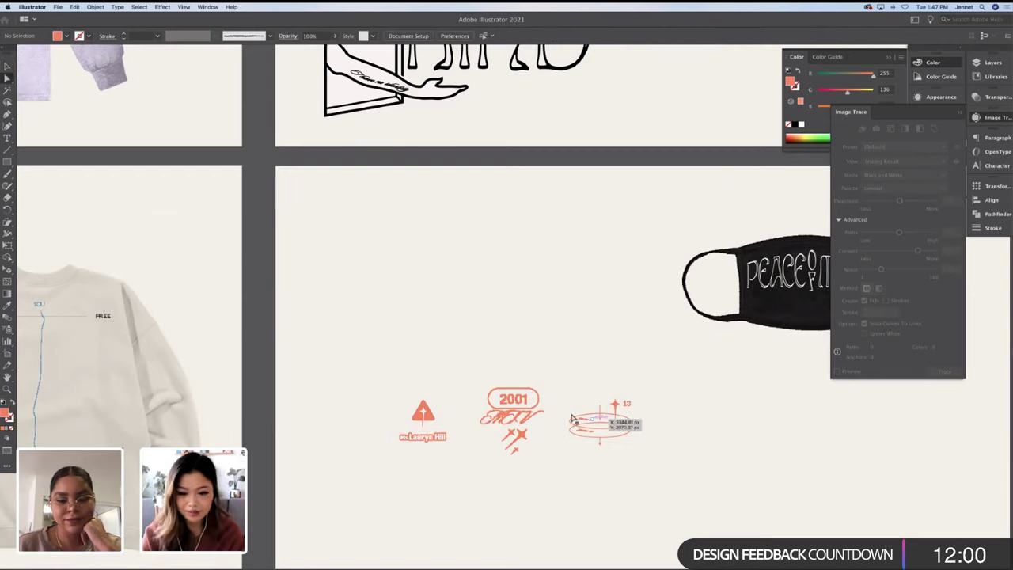
pyautogui.moveTo(571, 389); pyautogui.dragTo(667, 457)
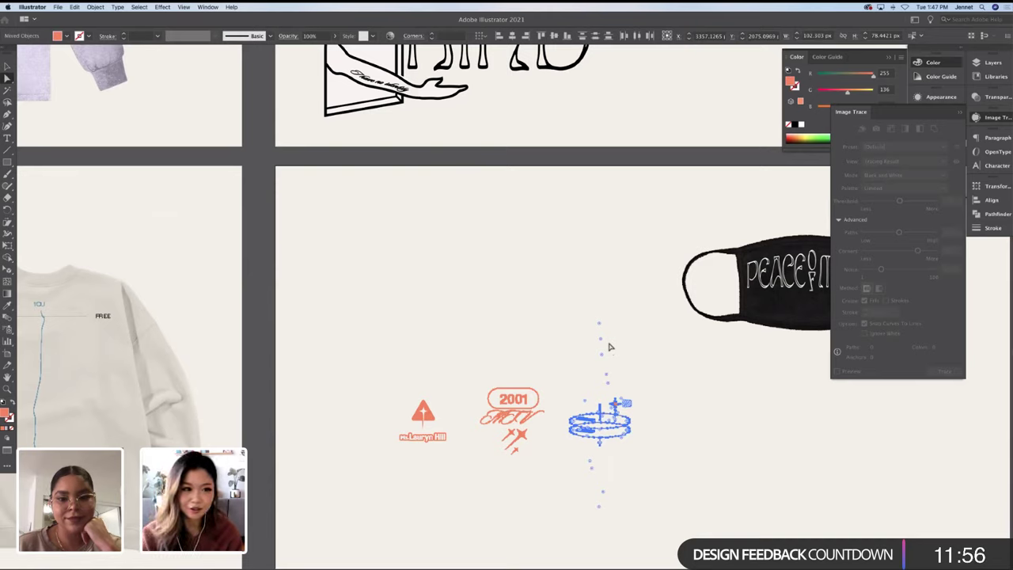
pyautogui.click(586, 390)
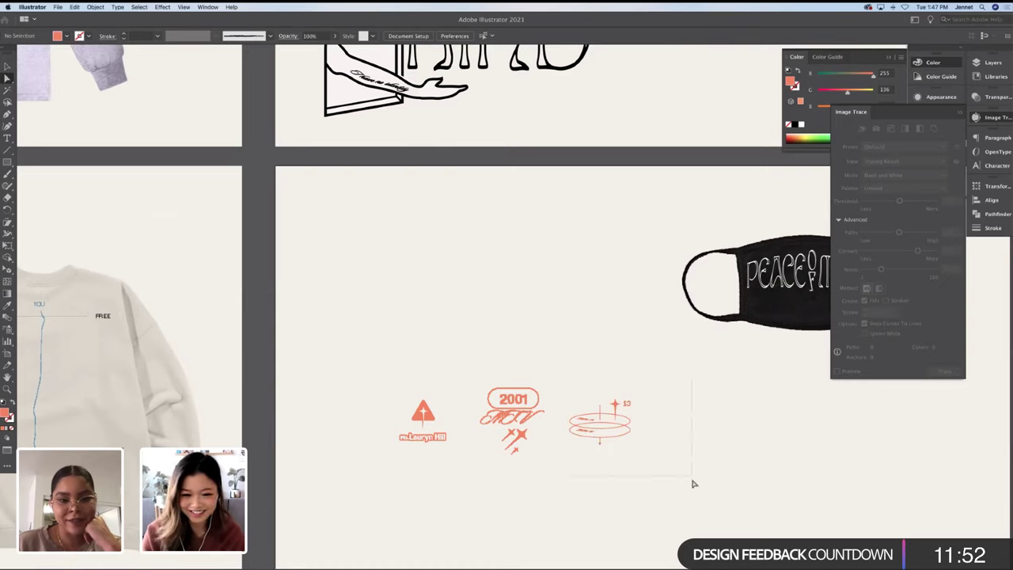
# Float the Stroke panel out of the dock for the ring-and-star paths, then select all three logos
pyautogui.moveTo(692, 484); pyautogui.dragTo(693, 484)
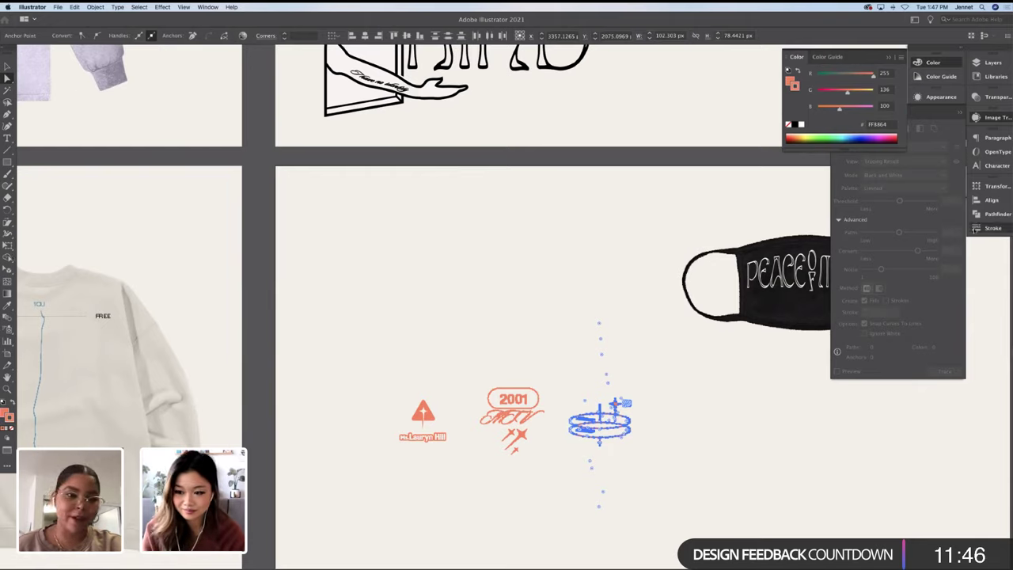
pyautogui.press('super+F10')
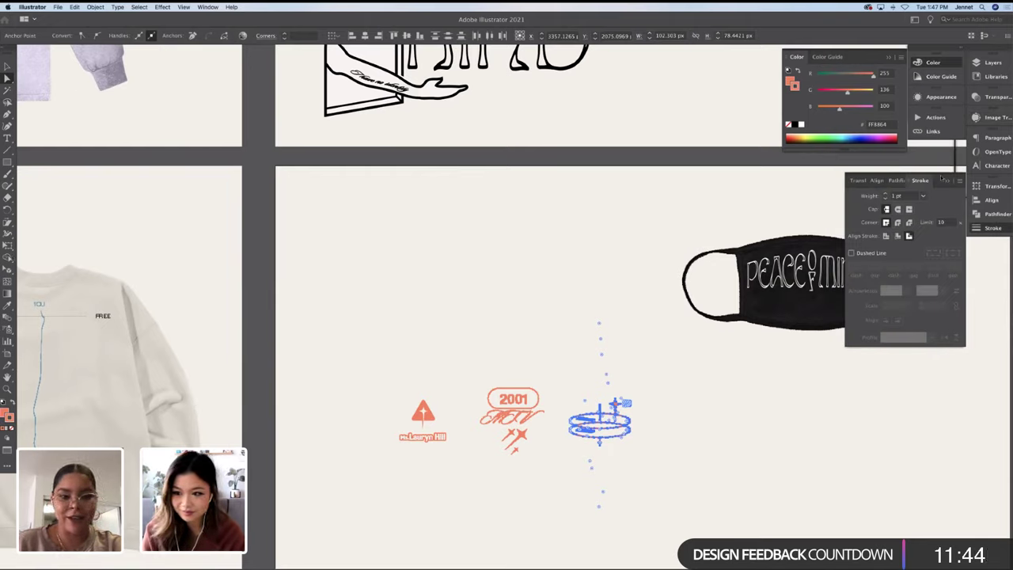
pyautogui.moveTo(991, 228); pyautogui.dragTo(955, 346)
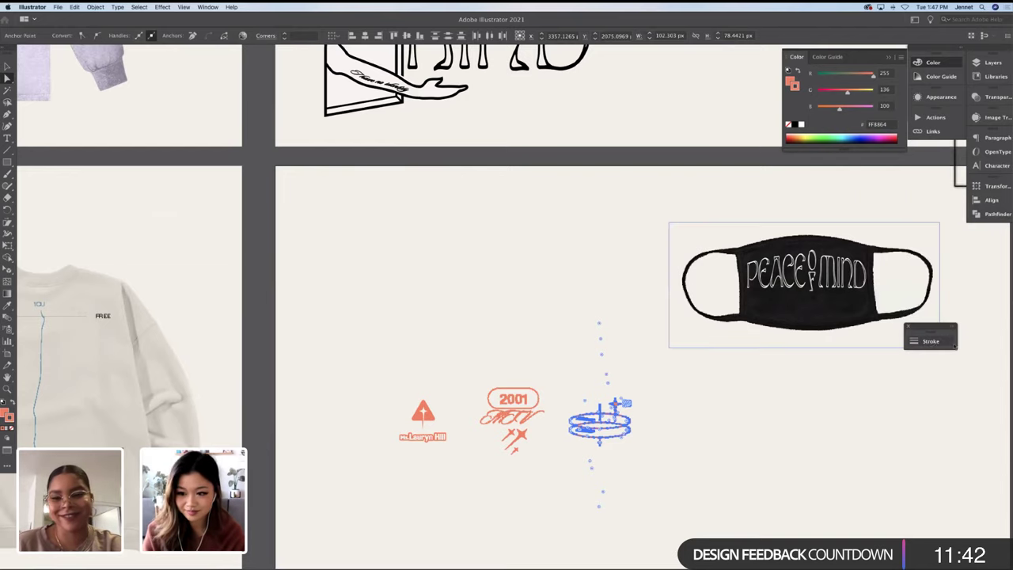
pyautogui.click(926, 342)
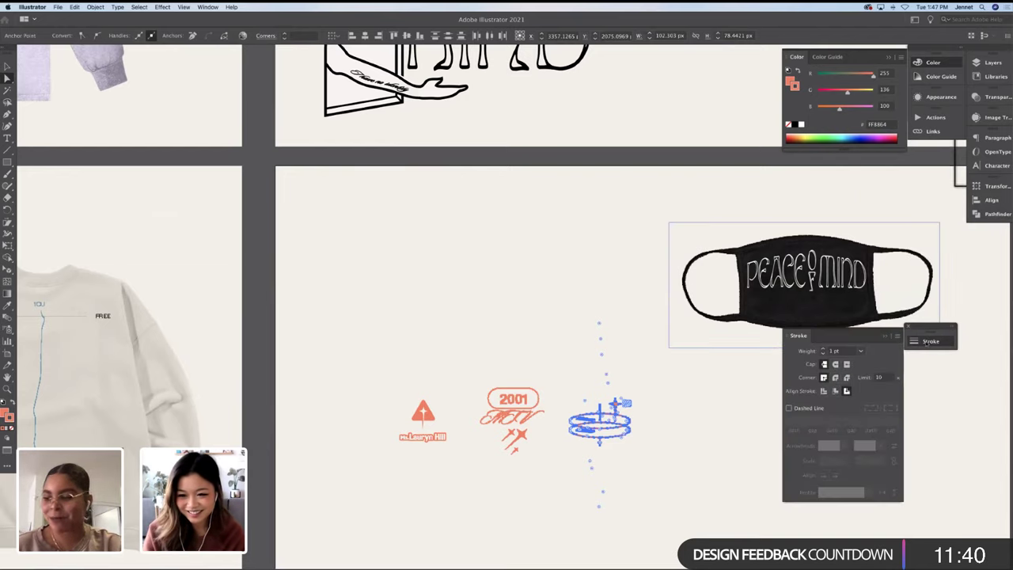
pyautogui.click(715, 455)
pyautogui.hscroll(4, 678, 432)
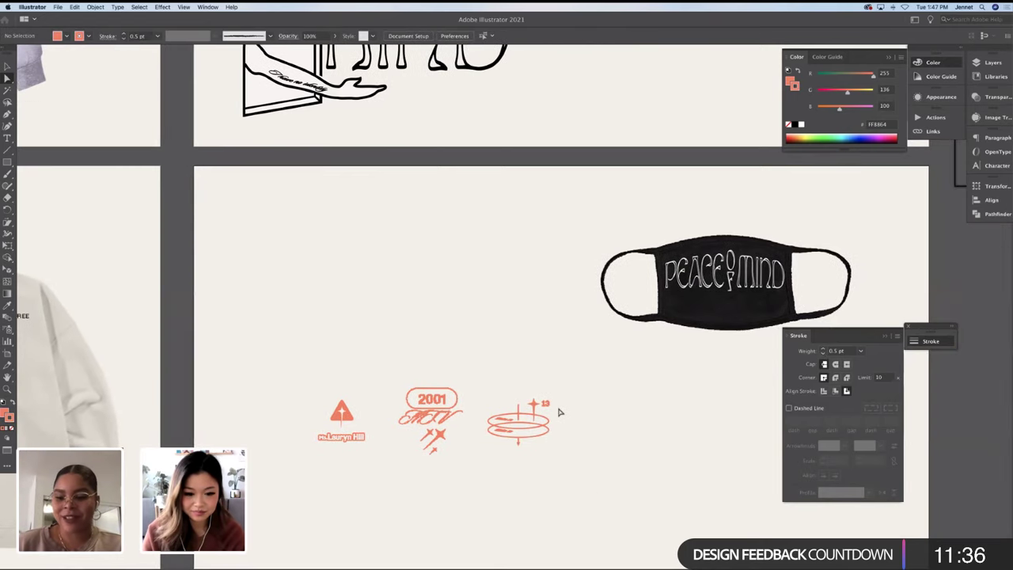
pyautogui.moveTo(581, 373); pyautogui.dragTo(307, 491)
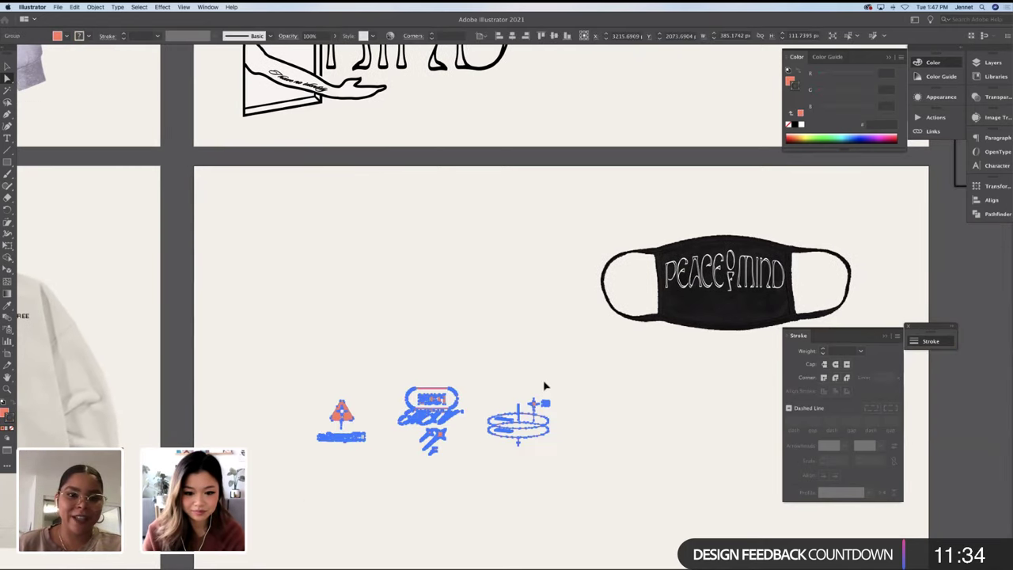
# Scale the logo group down and place it on the mask under the lettering
pyautogui.moveTo(551, 423); pyautogui.dragTo(733, 310)
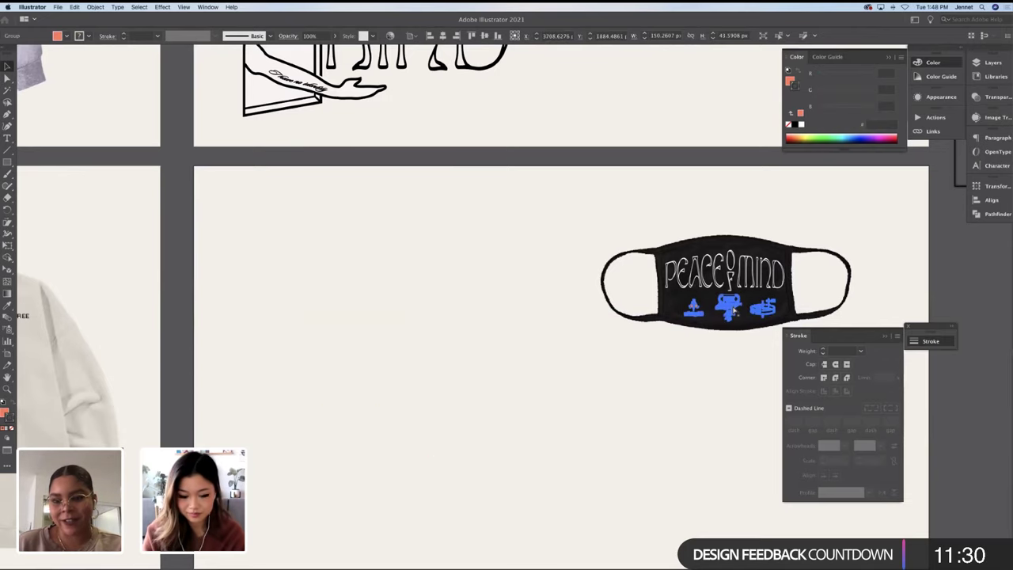
pyautogui.hotkey('ctrl', '=')
pyautogui.hotkey('ctrl', '=')
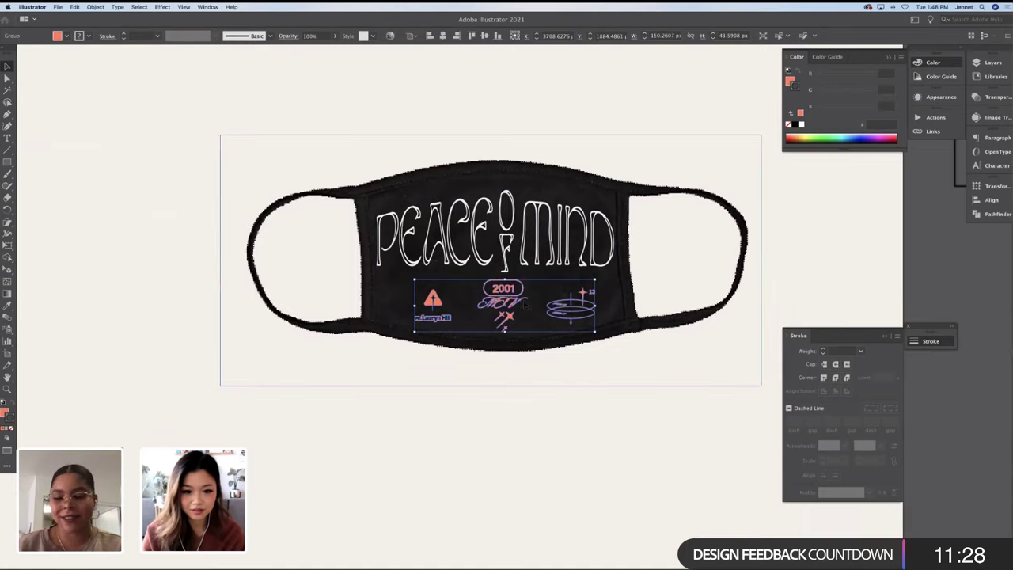
pyautogui.moveTo(523, 305)
pyautogui.mouseDown()
pyautogui.moveTo(461, 301)
pyautogui.moveTo(530, 302)
pyautogui.mouseUp()
pyautogui.click(480, 362)
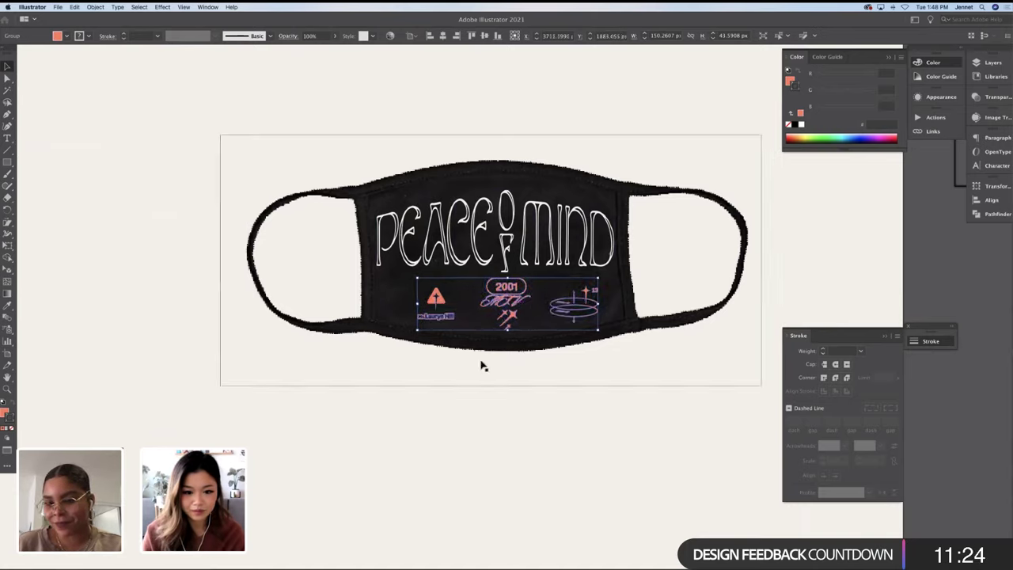
# In isolation mode, shrink the orbit logo slightly and nudge the triangle into line
pyautogui.doubleClick(453, 323)
pyautogui.moveTo(445, 319); pyautogui.dragTo(436, 319)
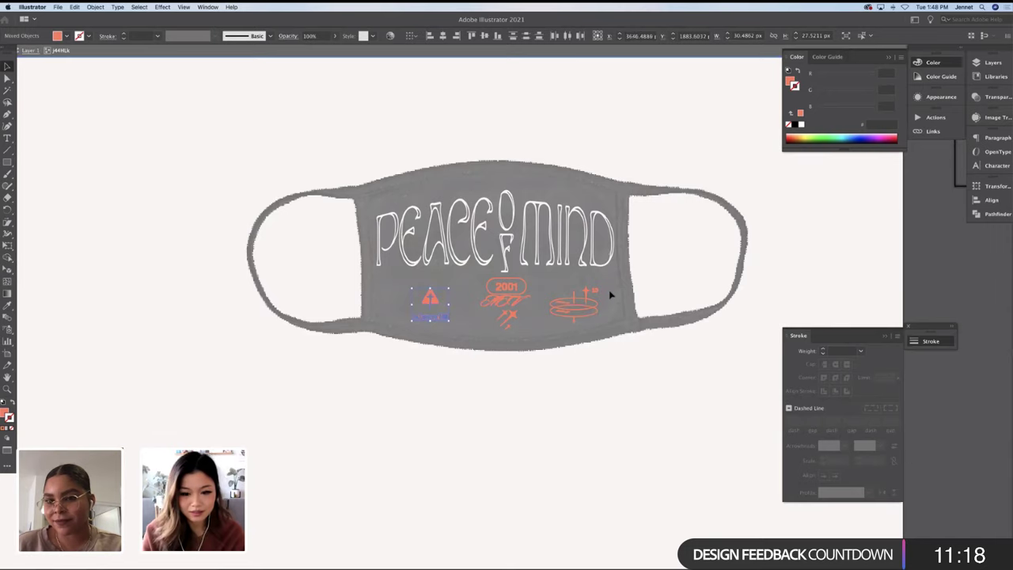
pyautogui.press('a')
pyautogui.click(575, 324)
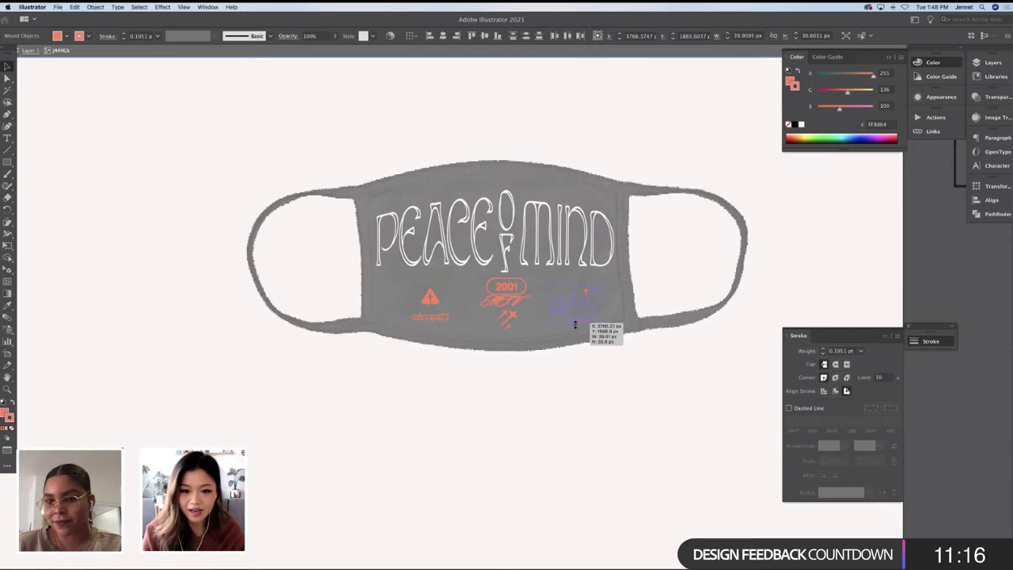
pyautogui.moveTo(575, 324); pyautogui.dragTo(576, 323)
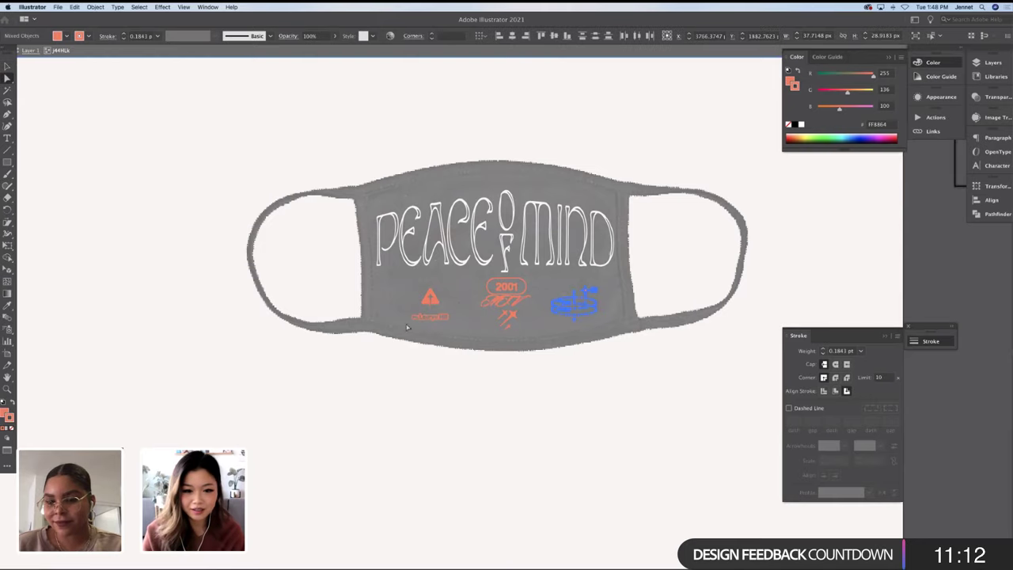
pyautogui.moveTo(436, 304); pyautogui.dragTo(436, 304)
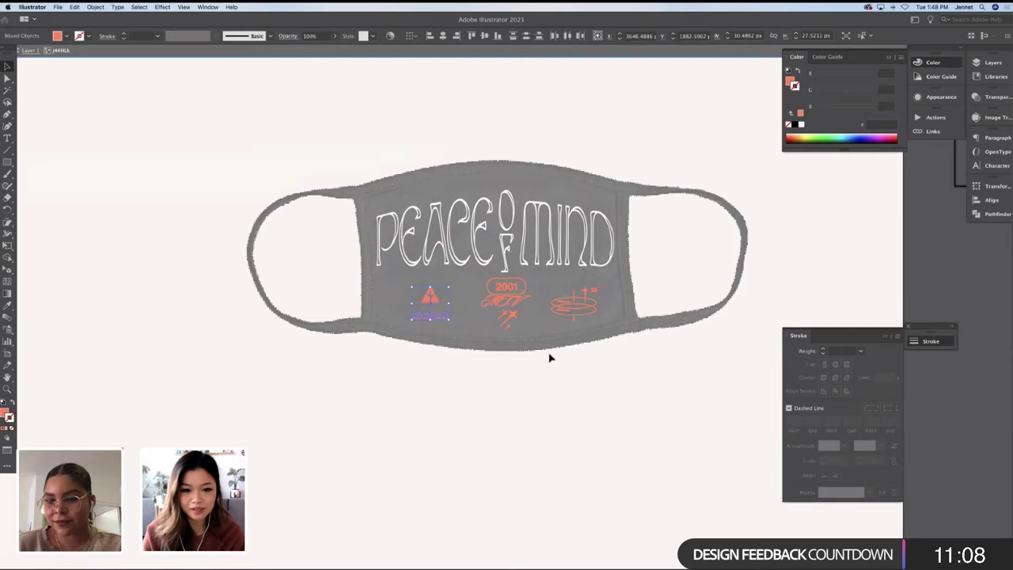
pyautogui.doubleClick(550, 359)
# Move the face mask up beneath the shorts, then raise shorts and mask slightly together
pyautogui.hotkey('ctrl', '-')
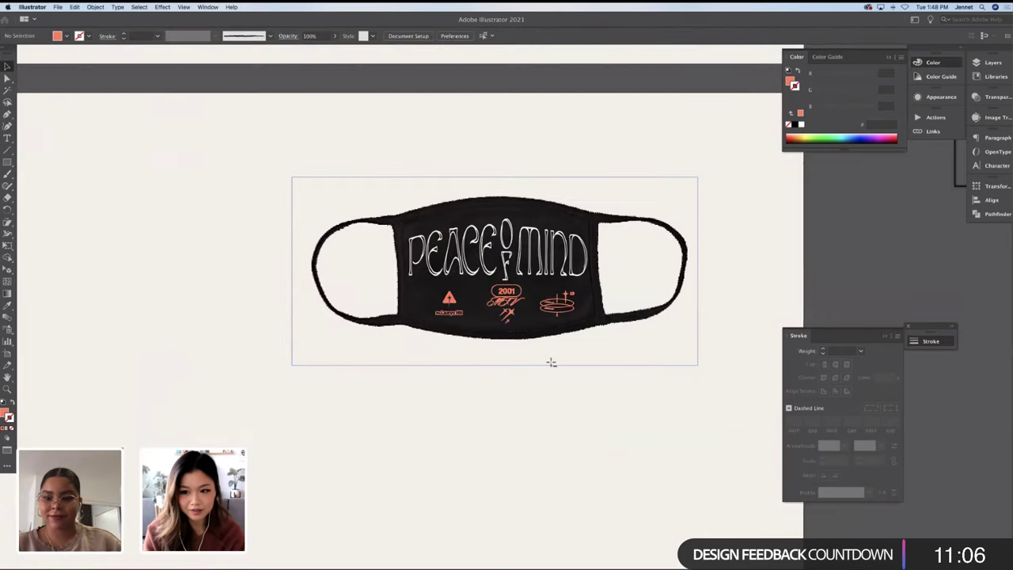
pyautogui.hotkey('ctrl', '-')
pyautogui.hotkey('ctrl', '-')
pyautogui.hotkey('ctrl', '-')
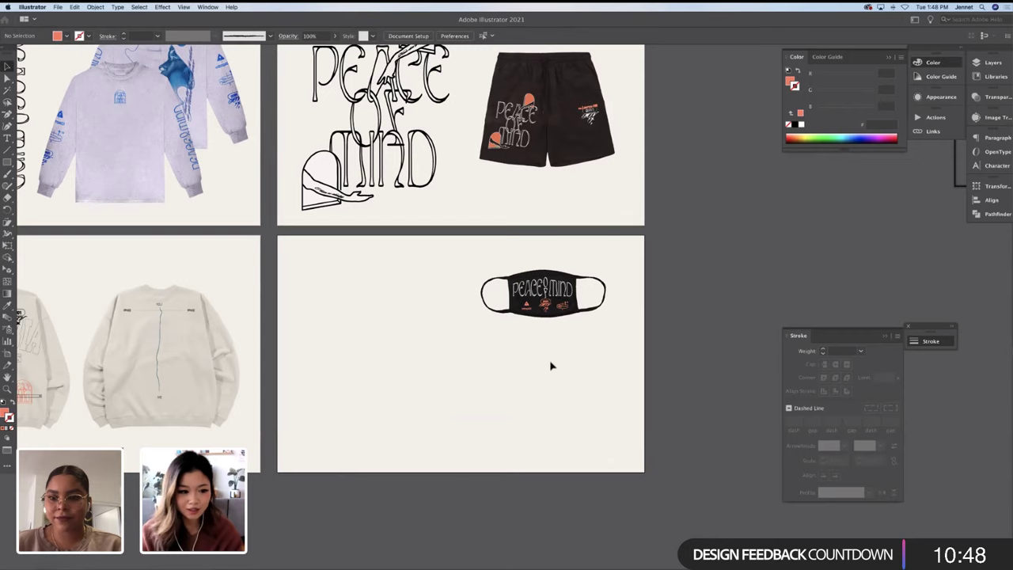
pyautogui.scroll(5, 425, 276)
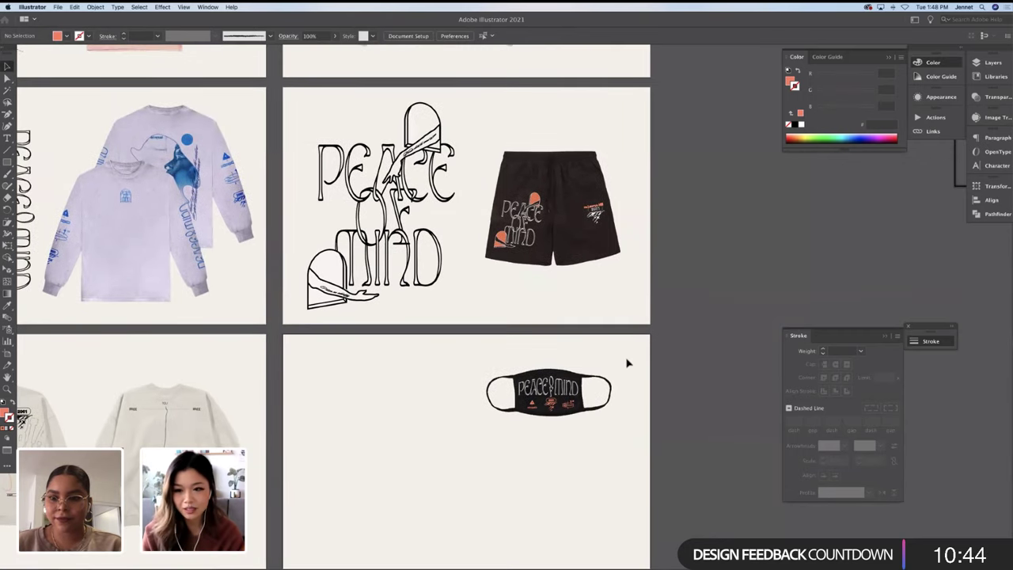
pyautogui.press('super+minus')
pyautogui.scroll(1, 649, 340)
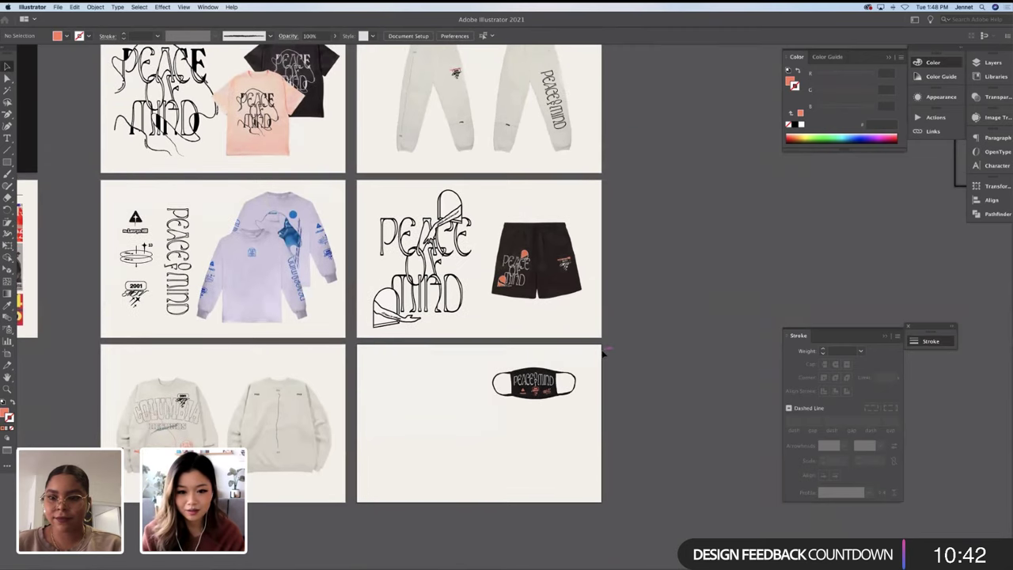
pyautogui.press('v')
pyautogui.click(543, 399)
pyautogui.moveTo(544, 400); pyautogui.dragTo(543, 348)
pyautogui.click(603, 260)
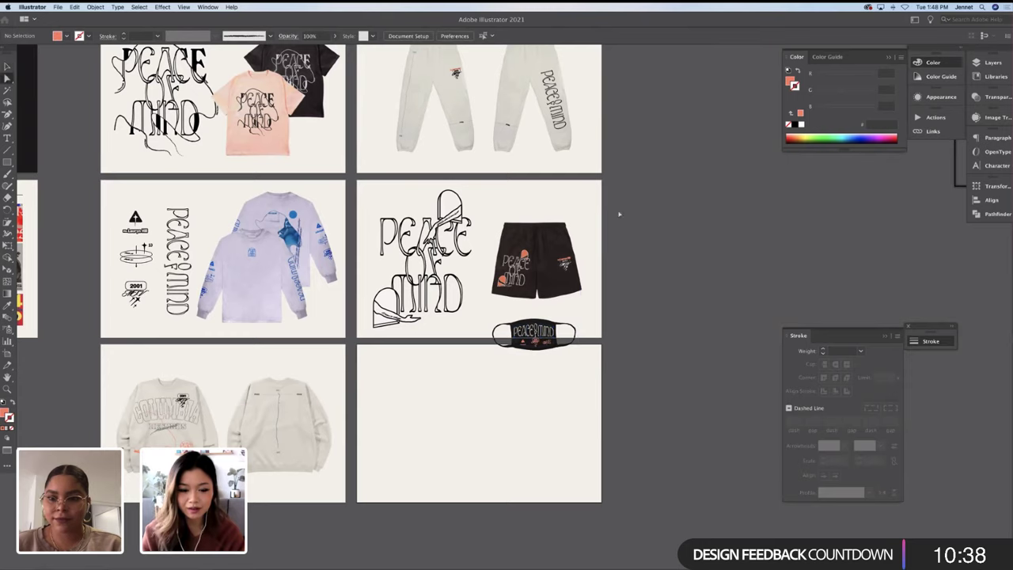
pyautogui.moveTo(483, 384); pyautogui.dragTo(541, 223)
pyautogui.click(629, 242)
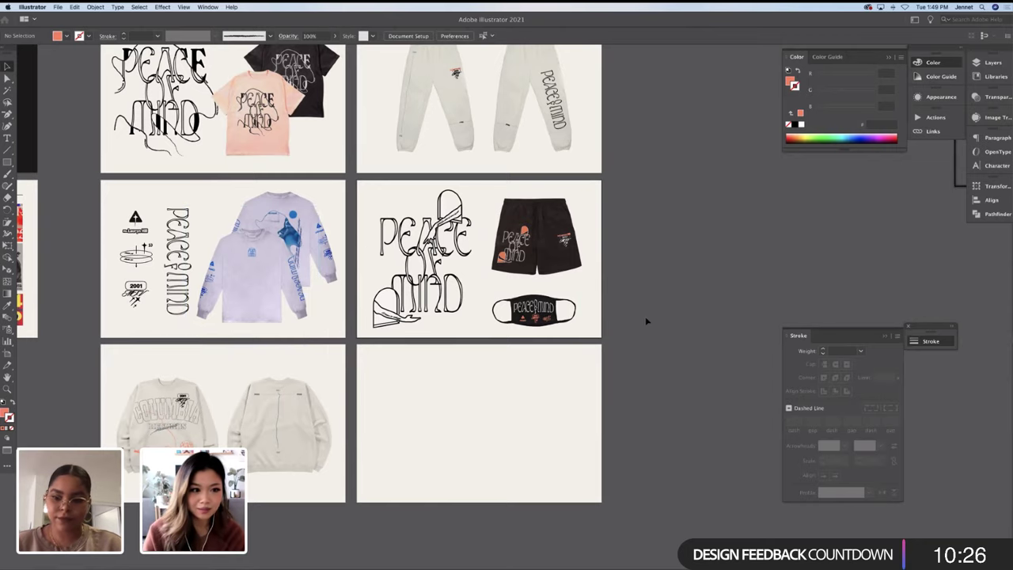
# Scale the Peace of Mind lettering group down slightly by its side handle
pyautogui.press('super+equal')
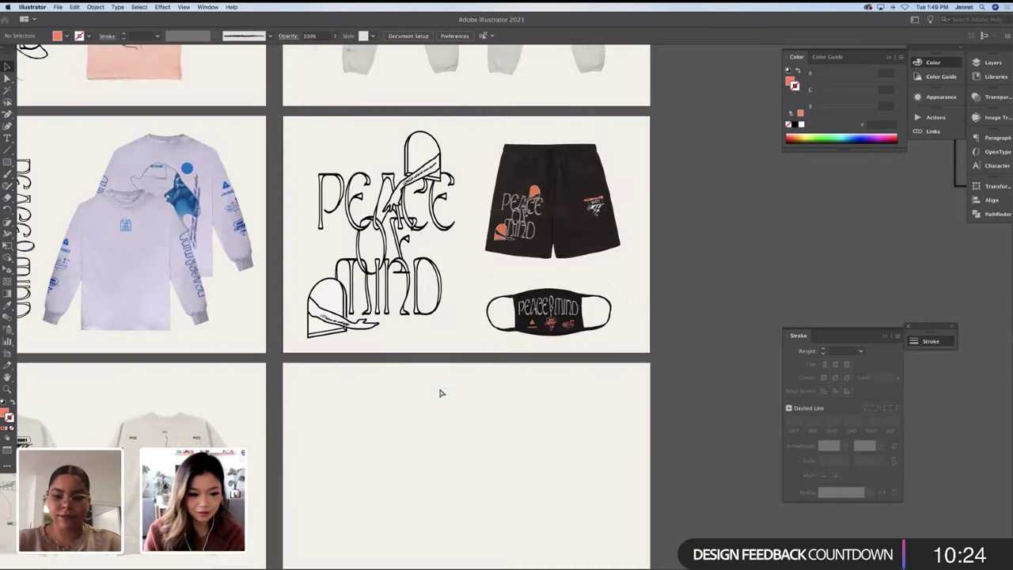
pyautogui.scroll(5, 441, 393)
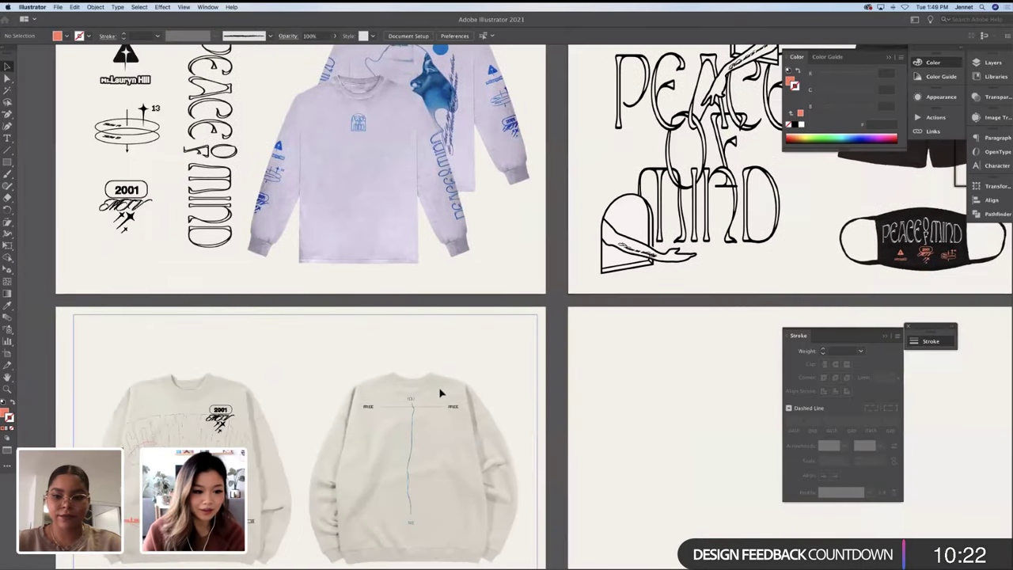
pyautogui.scroll(-3, 441, 393)
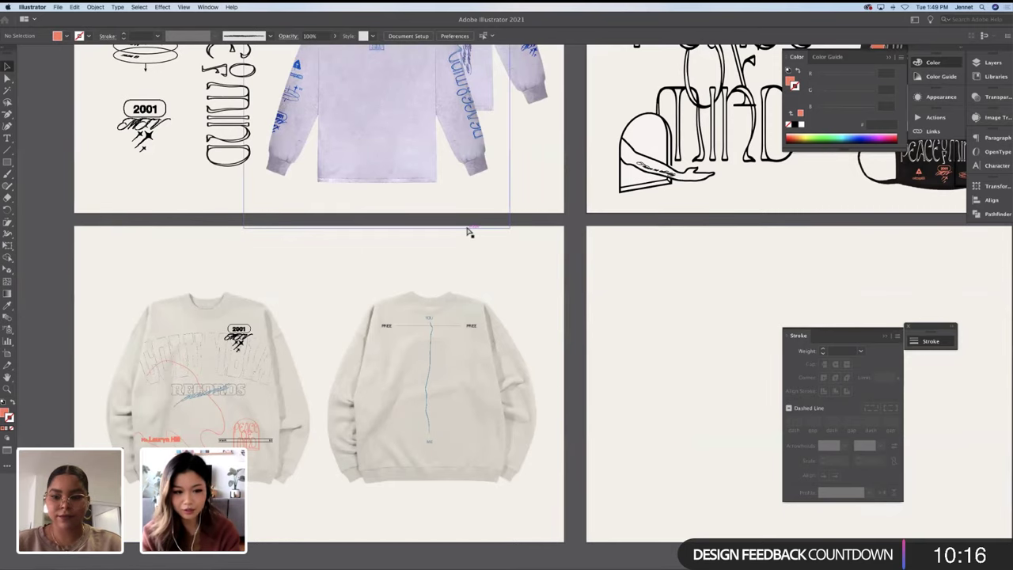
pyautogui.scroll(-3, 468, 232)
pyautogui.hscroll(4, 469, 230)
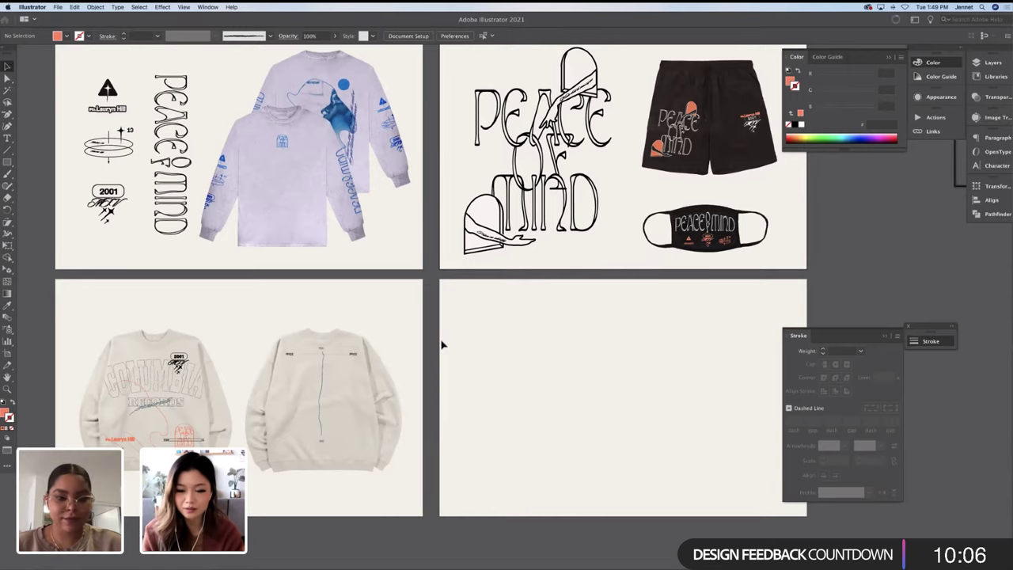
pyautogui.scroll(2, 442, 344)
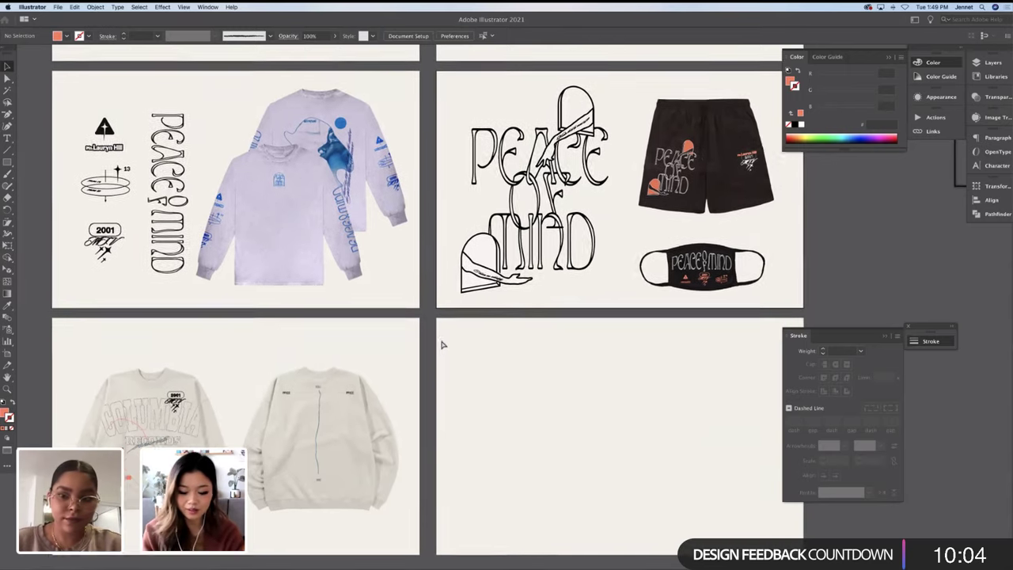
pyautogui.moveTo(448, 100); pyautogui.dragTo(603, 307)
pyautogui.moveTo(606, 196)
pyautogui.mouseDown()
pyautogui.moveTo(582, 198)
pyautogui.moveTo(596, 196)
pyautogui.mouseUp()
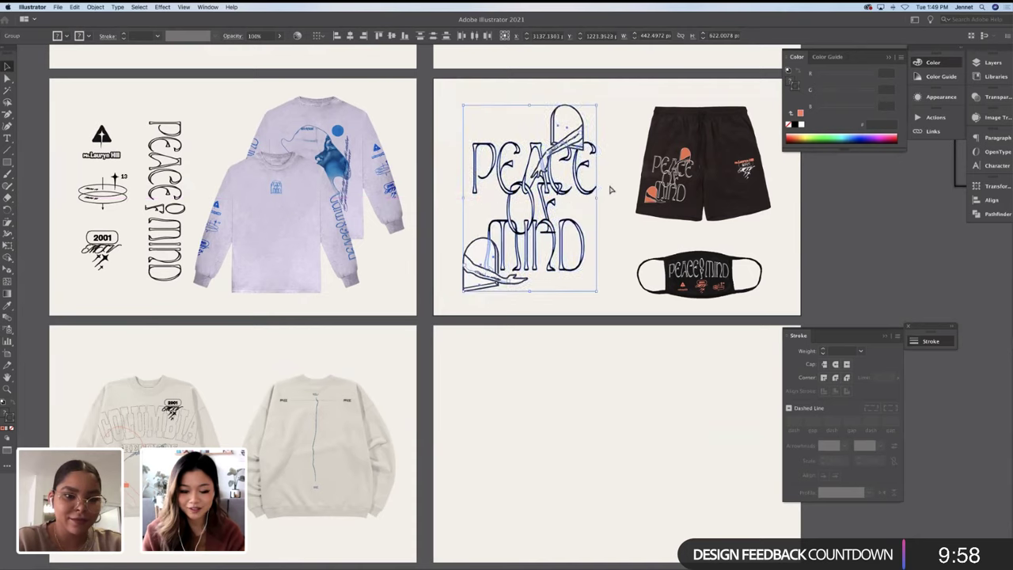
pyautogui.click(614, 192)
pyautogui.scroll(-3, 613, 193)
pyautogui.scroll(2, 612, 189)
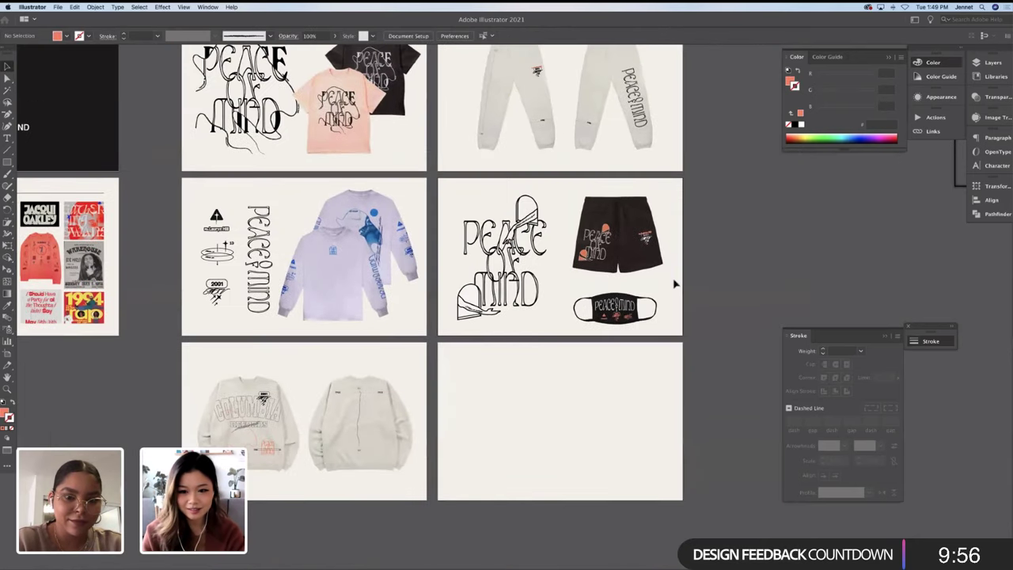
pyautogui.scroll(1, 692, 196)
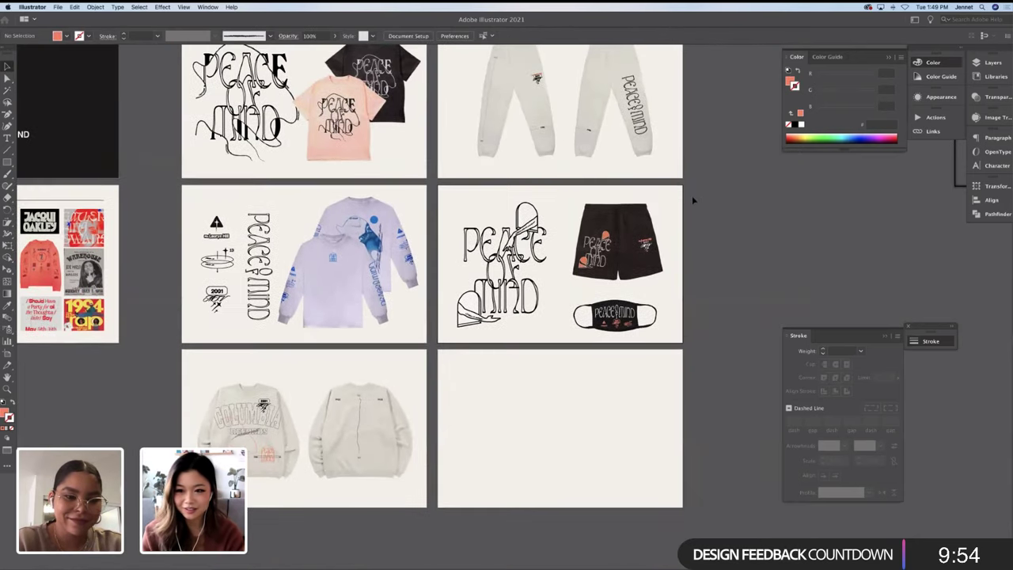
pyautogui.scroll(1, 700, 267)
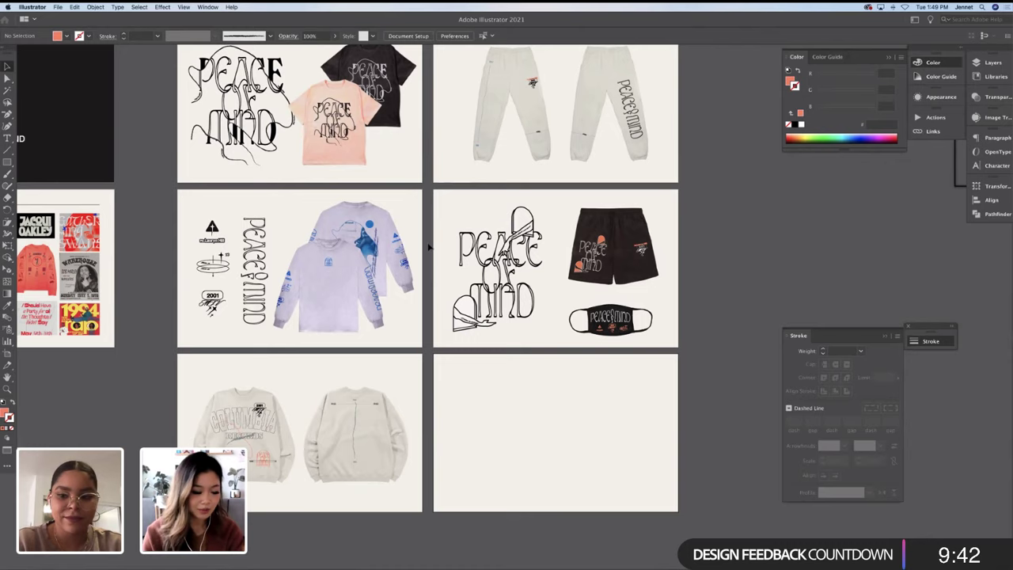
pyautogui.scroll(-2, 338, 295)
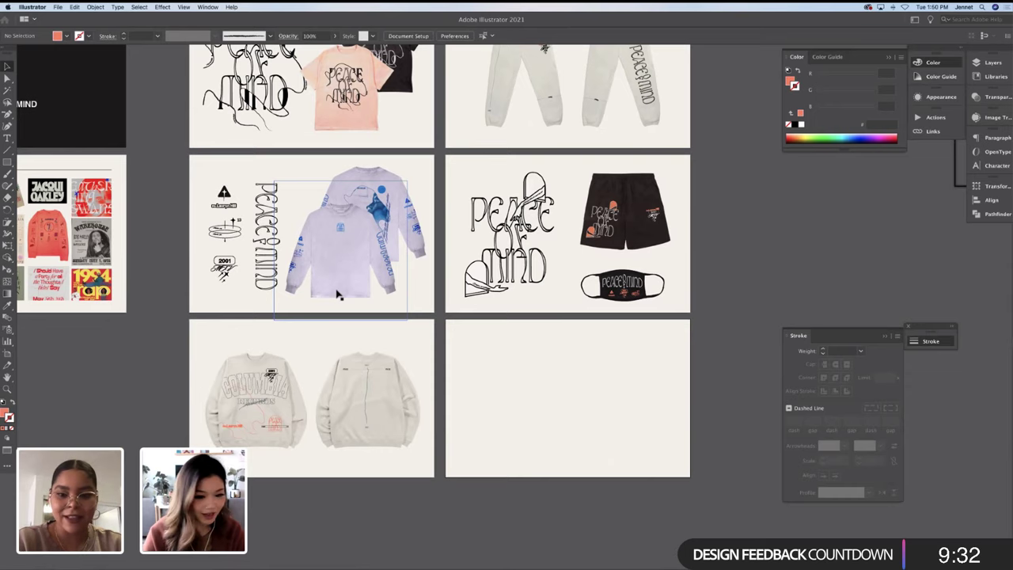
pyautogui.scroll(3, 336, 294)
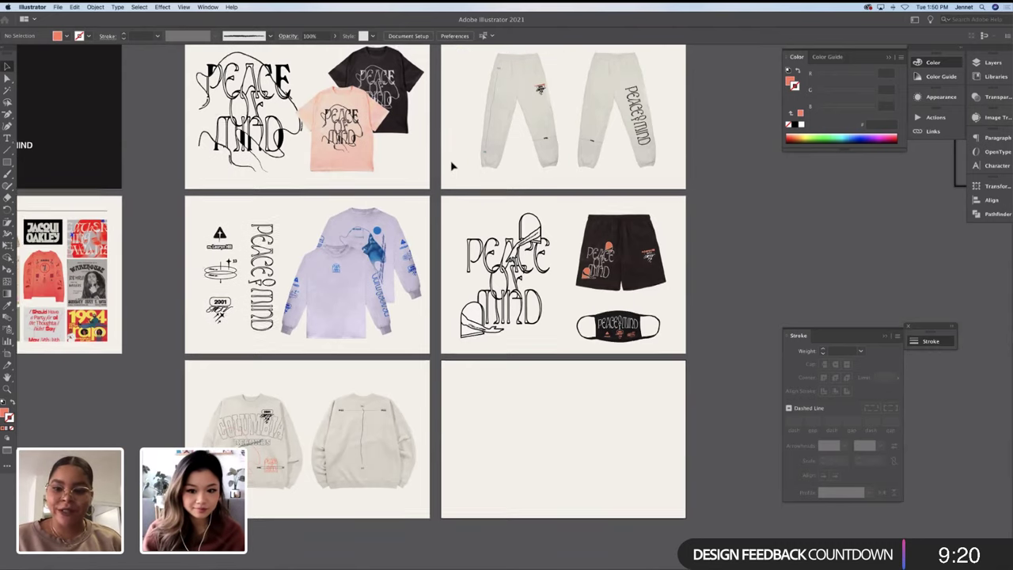
pyautogui.scroll(2, 452, 164)
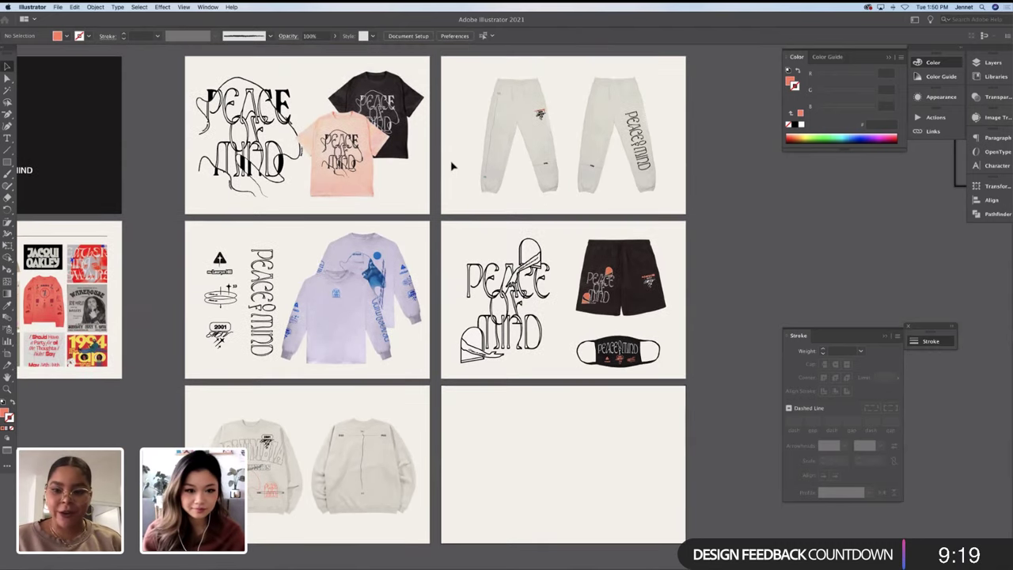
# Select the t-shirts, long sleeves, sweatshirts, sweatpants and shorts group, then clear the selection
pyautogui.click(321, 198)
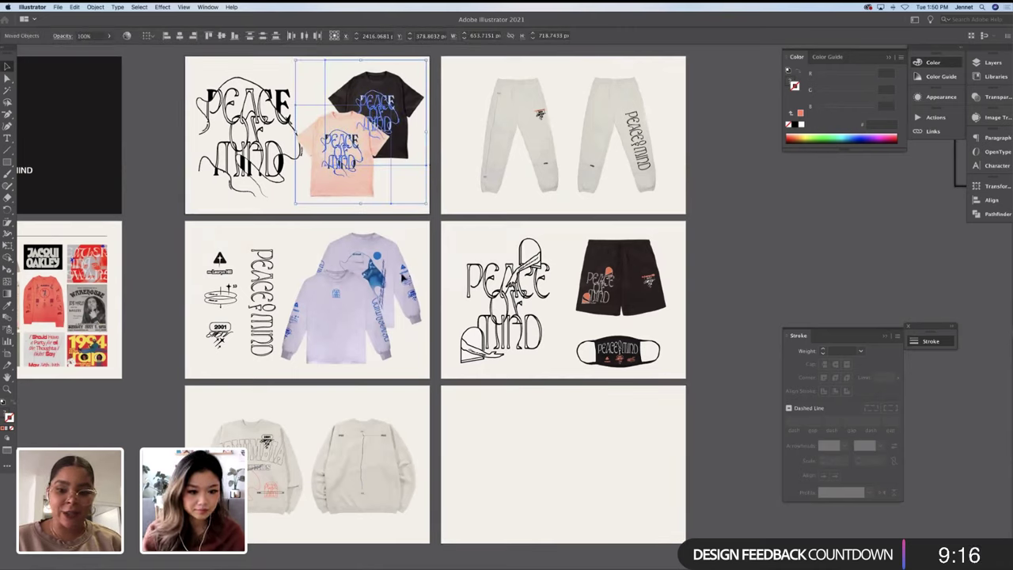
pyautogui.keyDown('shift'); pyautogui.click(298, 366); pyautogui.keyUp('shift')
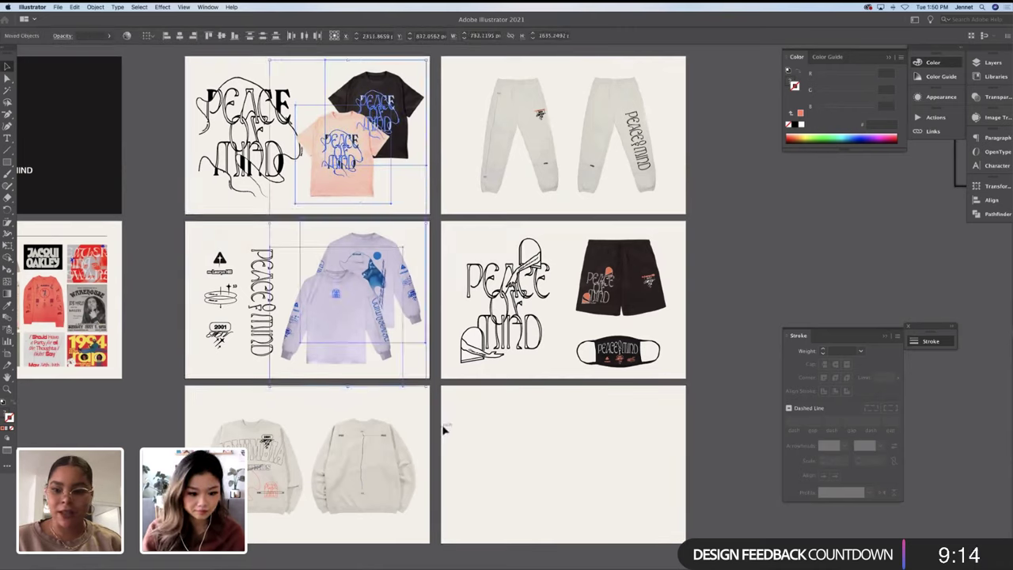
pyautogui.keyDown('shift'); pyautogui.click(387, 438); pyautogui.keyUp('shift')
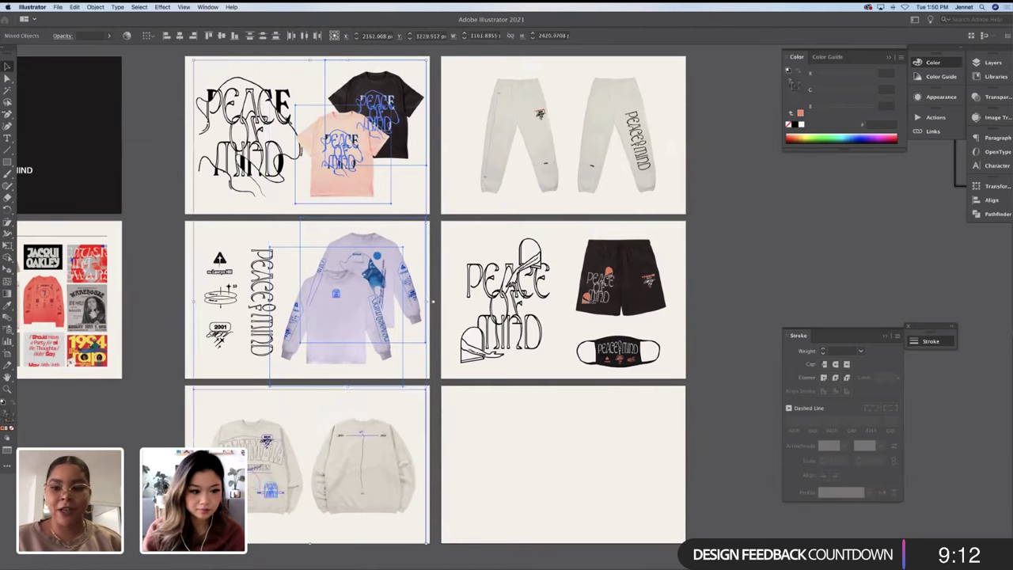
pyautogui.keyDown('shift'); pyautogui.click(475, 193); pyautogui.keyUp('shift')
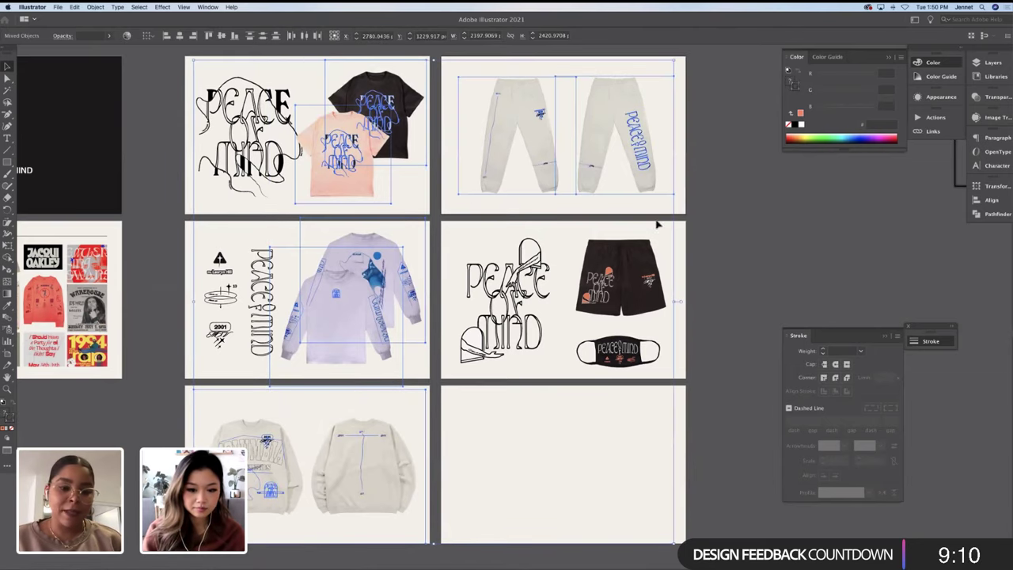
pyautogui.keyDown('shift'); pyautogui.click(465, 370); pyautogui.keyUp('shift')
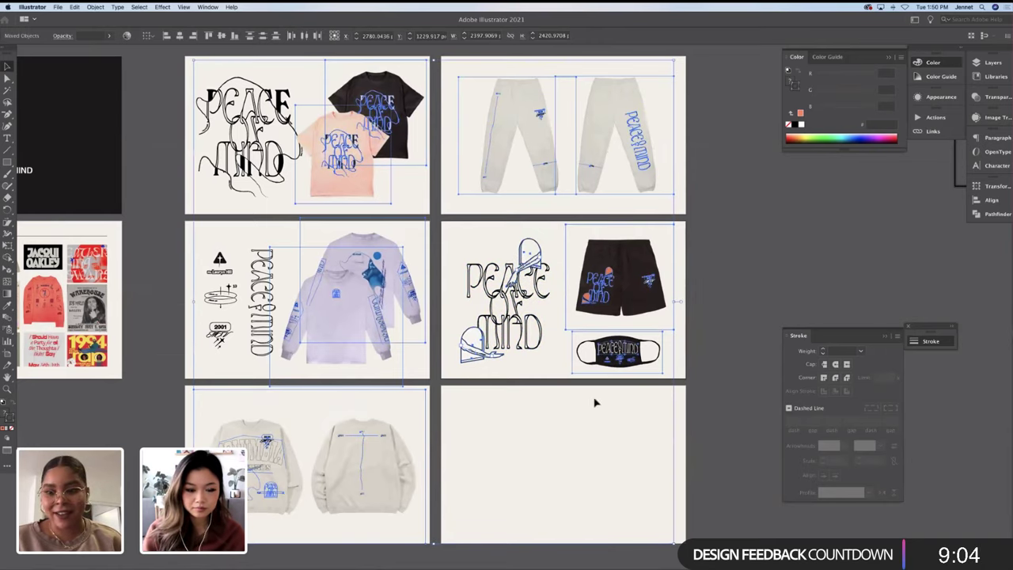
pyautogui.click(696, 254)
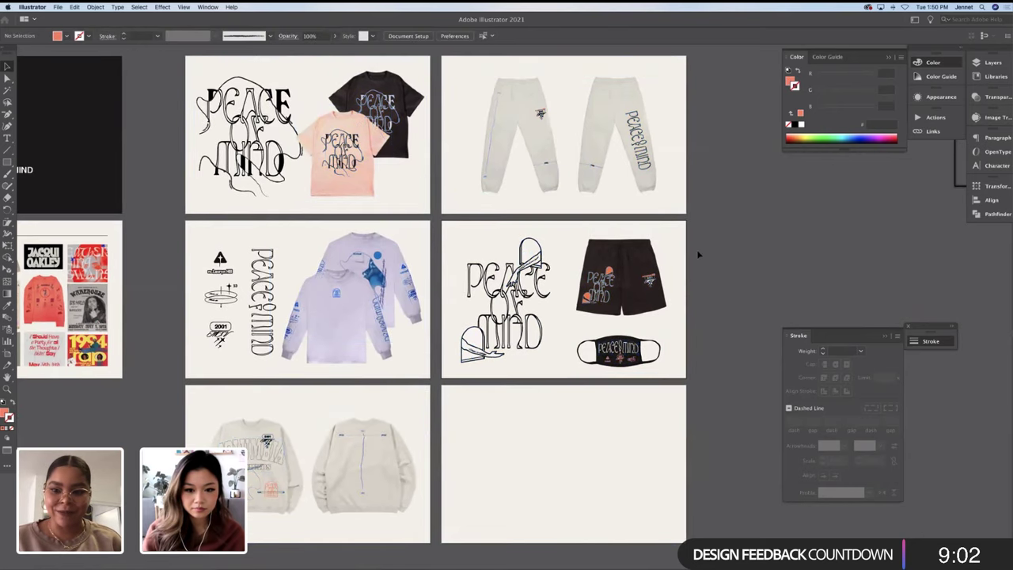
# Select the shorts and mask, then add the sweatpants, t-shirts, long sleeves and sweatshirts
pyautogui.moveTo(578, 392); pyautogui.dragTo(586, 372)
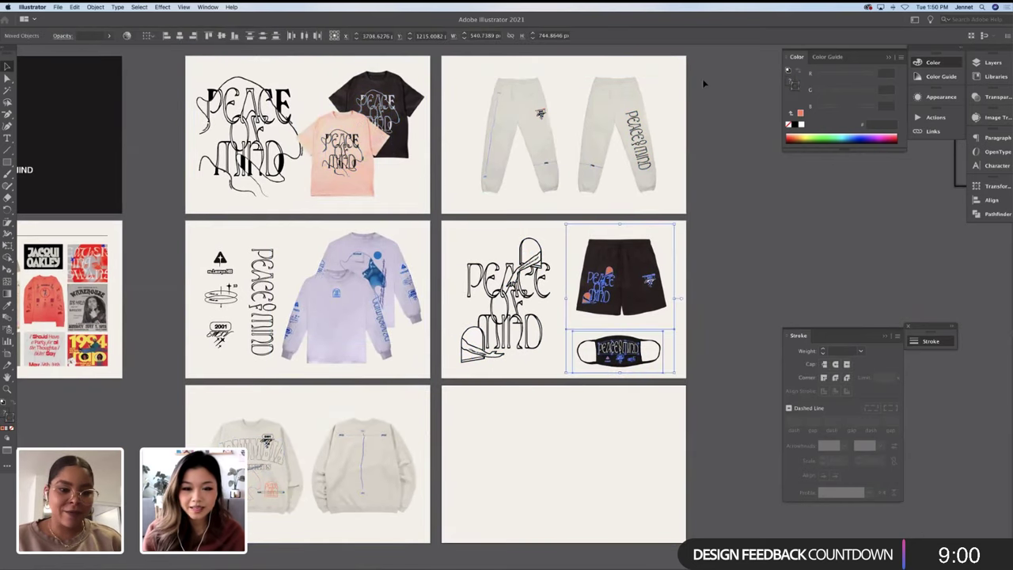
pyautogui.keyDown('shift'); pyautogui.click(489, 187); pyautogui.keyUp('shift')
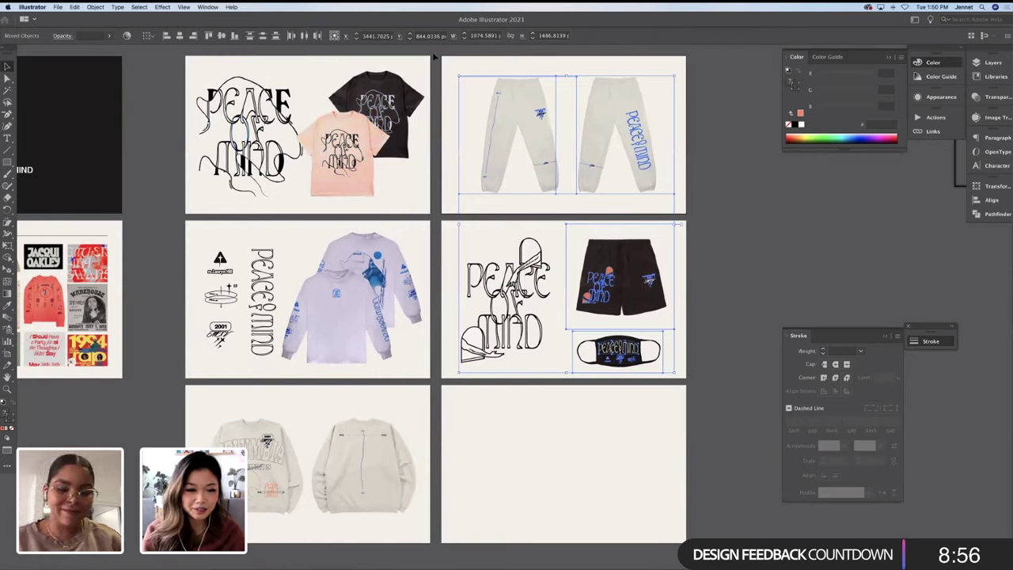
pyautogui.keyDown('shift'); pyautogui.click(333, 187); pyautogui.keyUp('shift')
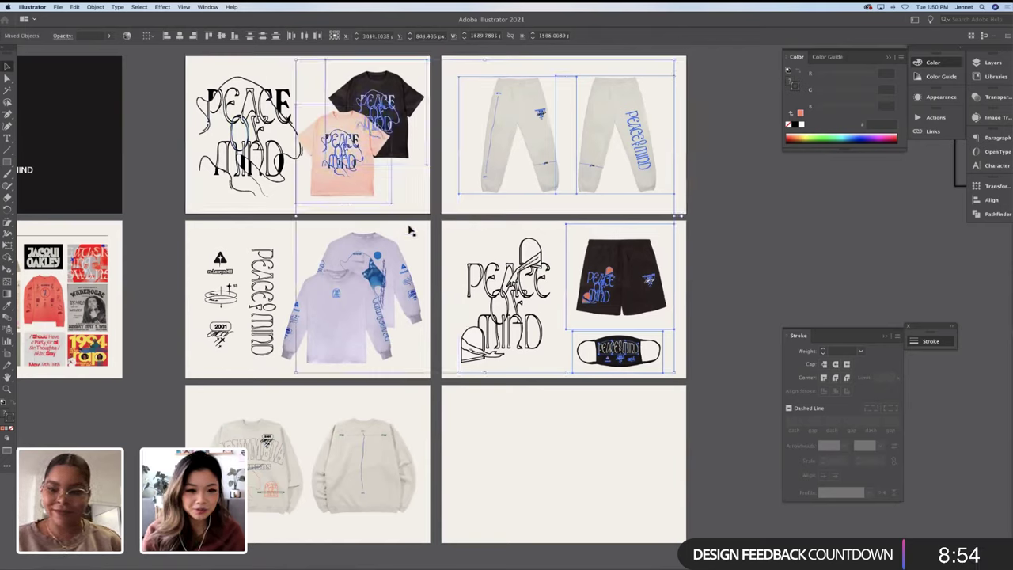
pyautogui.keyDown('shift'); pyautogui.click(291, 372); pyautogui.keyUp('shift')
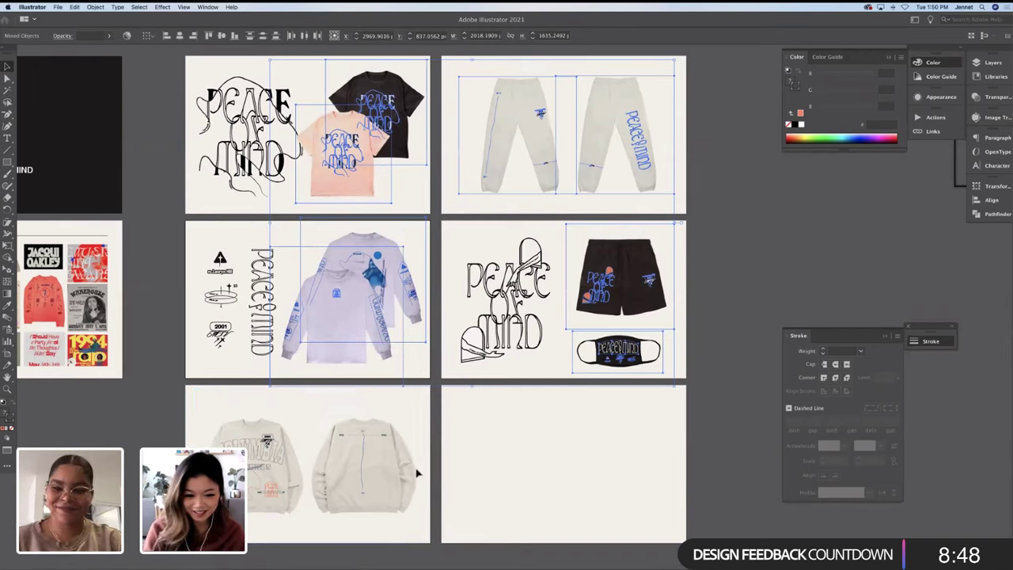
pyautogui.keyDown('shift'); pyautogui.click(424, 514); pyautogui.keyUp('shift')
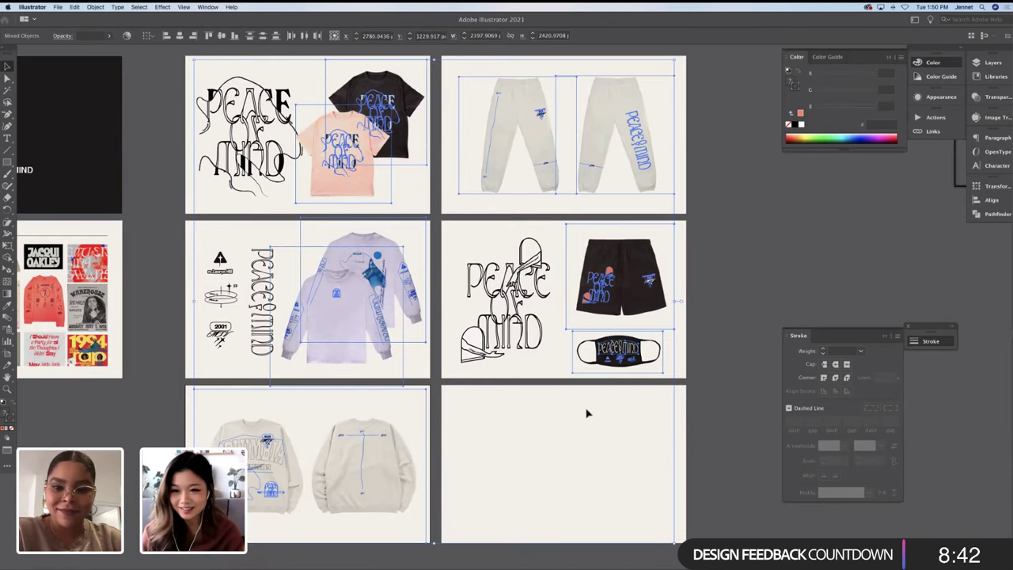
# Scale all the selected garment images down together to fit the right-hand artboard
pyautogui.hscroll(5, 587, 412)
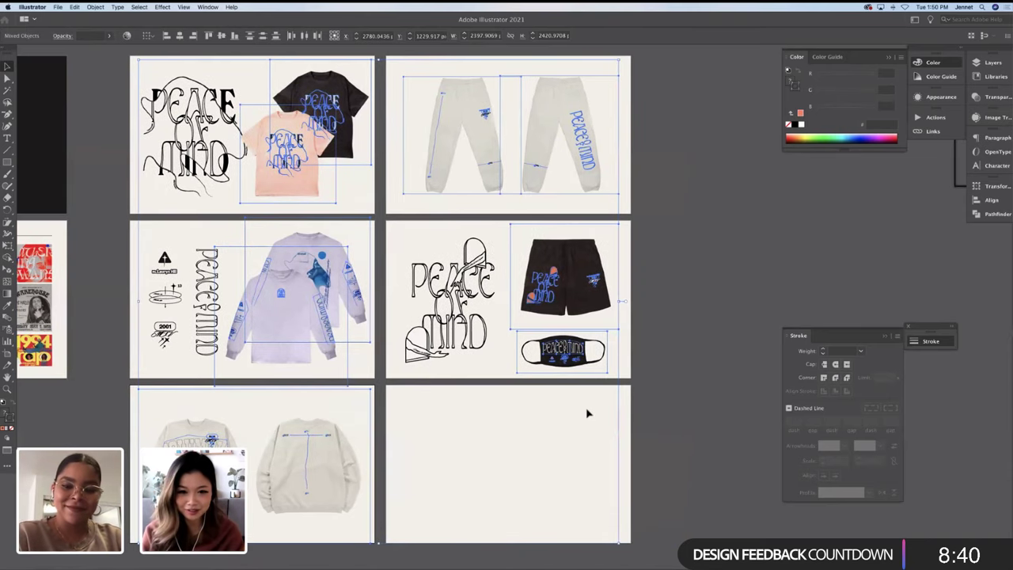
pyautogui.scroll(-4, 587, 412)
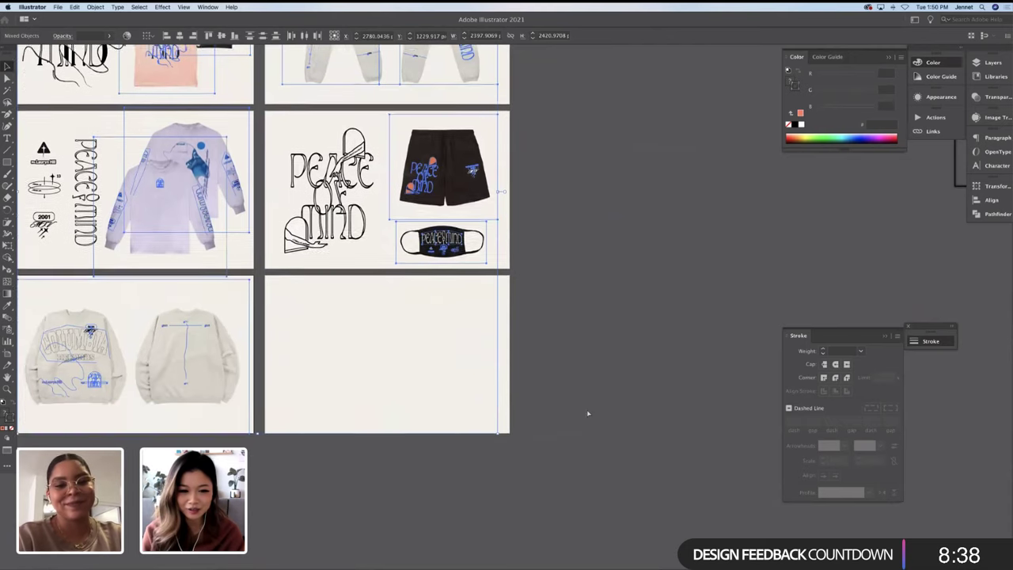
pyautogui.hotkey('ctrl', 'v')
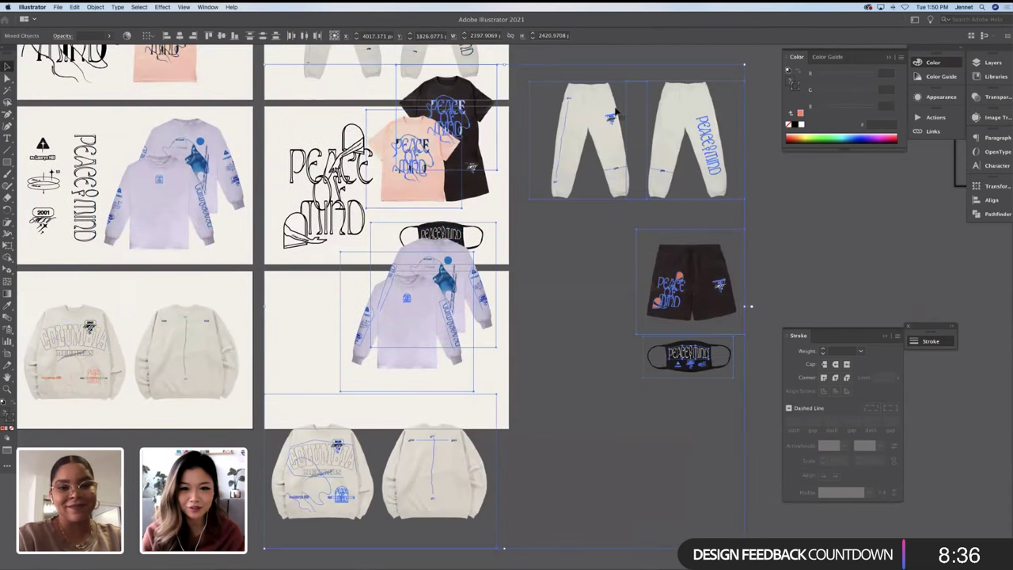
pyautogui.moveTo(636, 85); pyautogui.dragTo(609, 312)
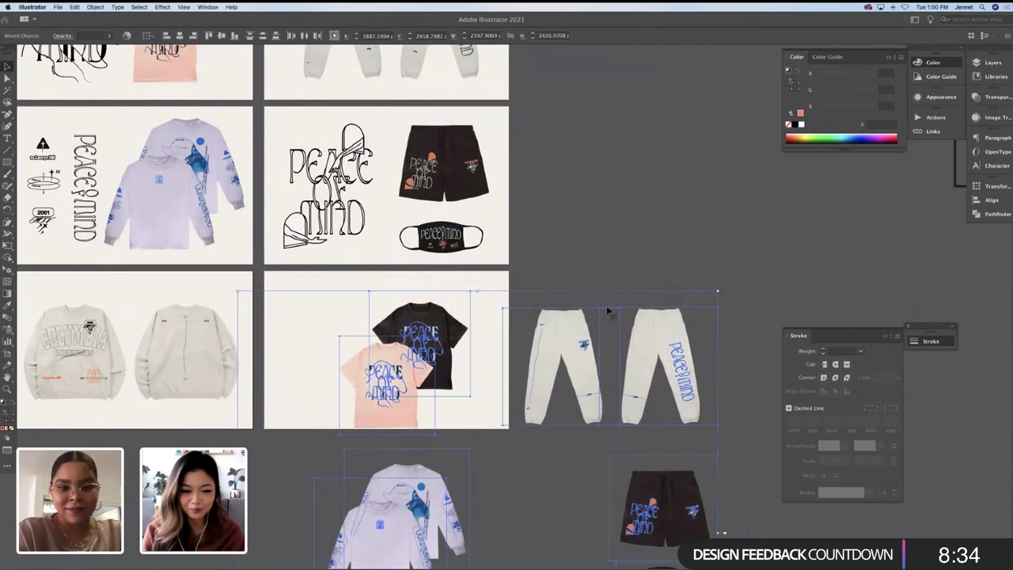
pyautogui.scroll(-4, 608, 311)
pyautogui.scroll(-3, 685, 425)
pyautogui.moveTo(719, 535); pyautogui.dragTo(602, 390)
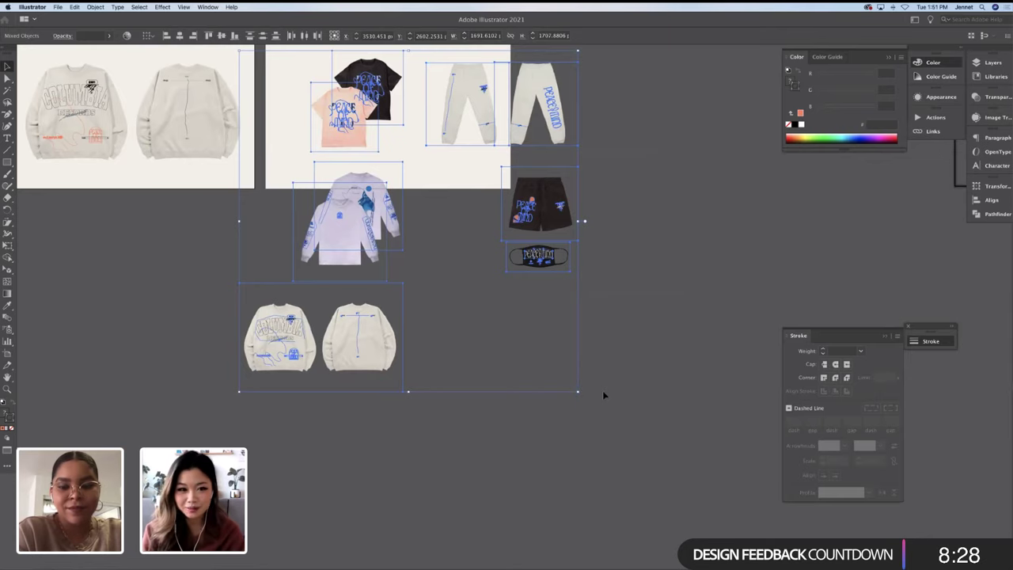
pyautogui.scroll(2, 629, 357)
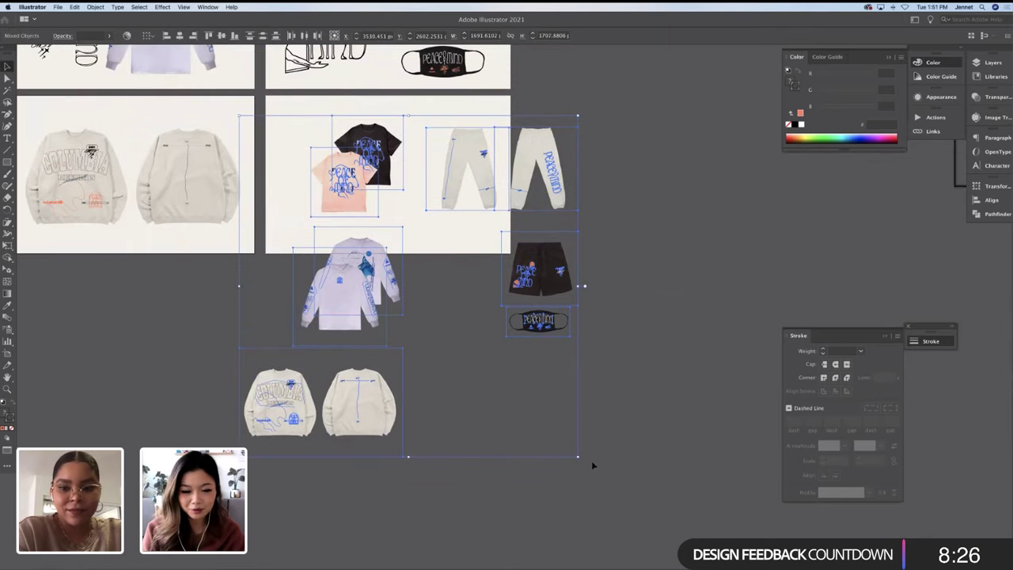
pyautogui.moveTo(577, 456); pyautogui.dragTo(524, 380)
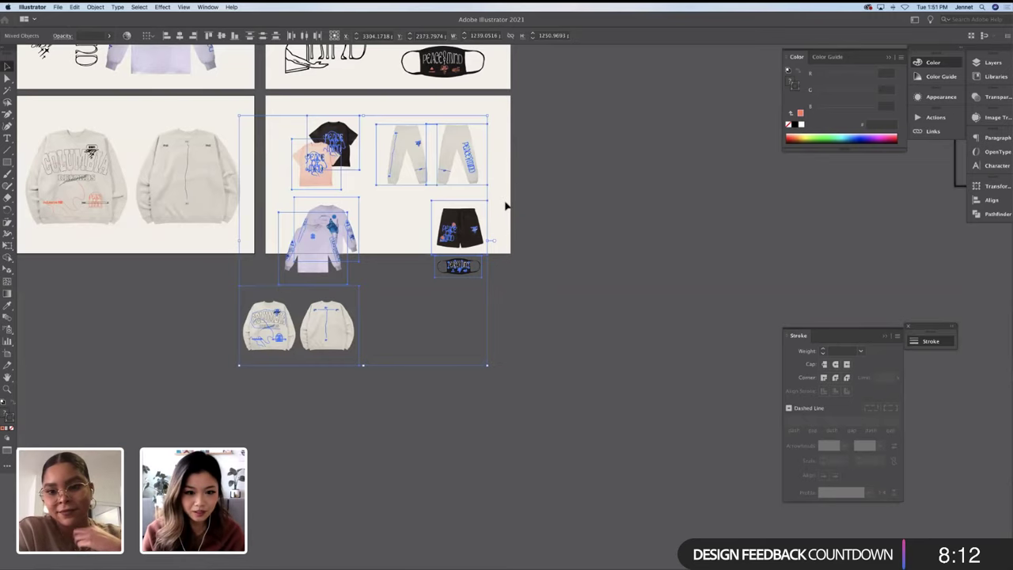
# Move the shorts and mask below the artboard
pyautogui.click(530, 216)
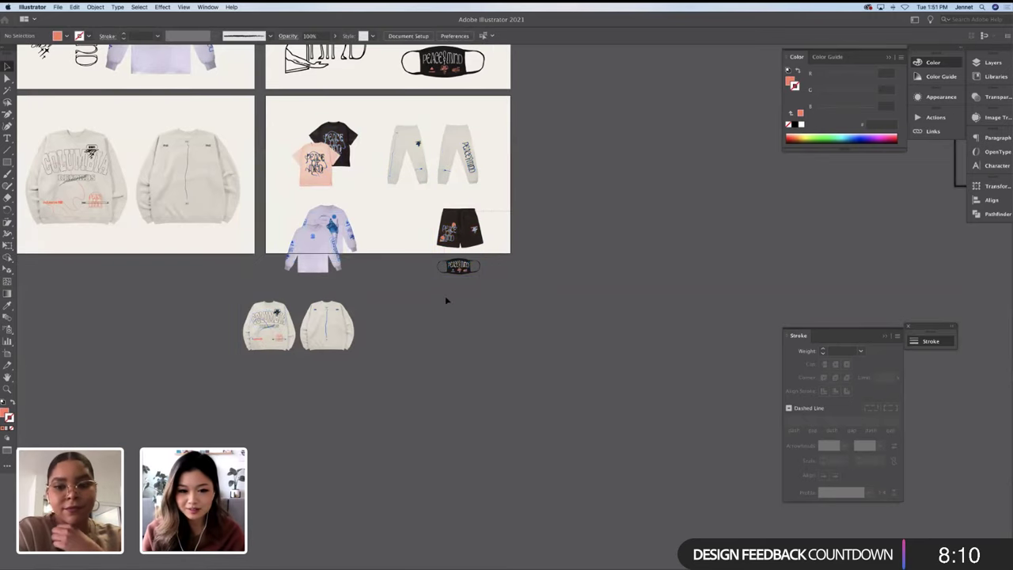
pyautogui.moveTo(445, 300); pyautogui.dragTo(486, 312)
pyautogui.click(494, 257)
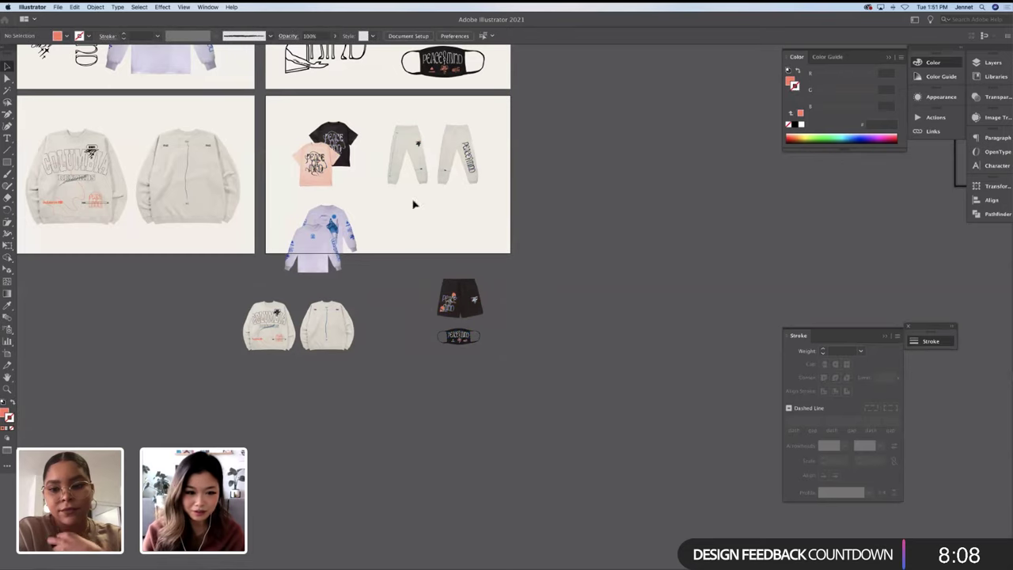
pyautogui.scroll(3, 378, 208)
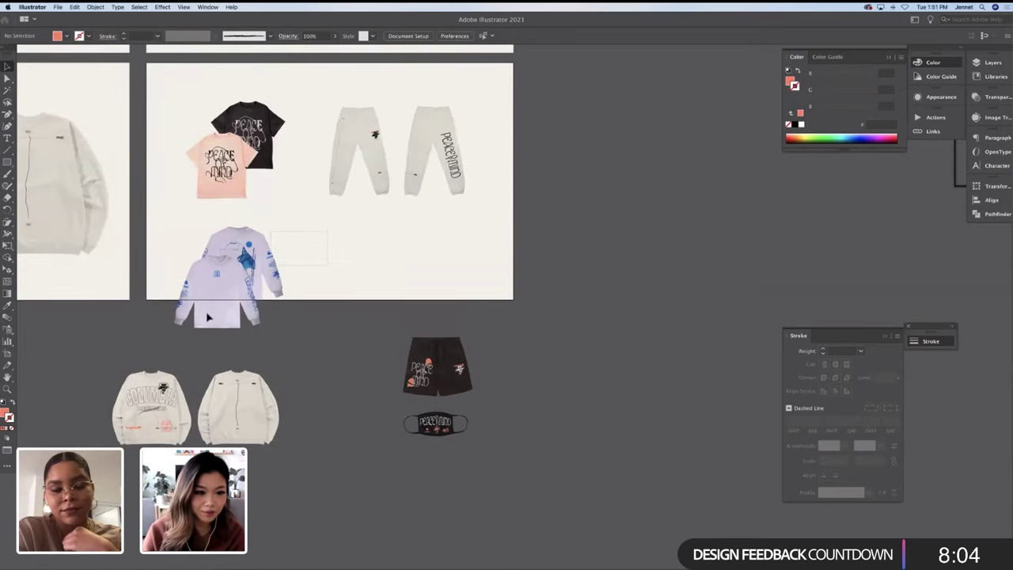
# Move the hoodies up onto the artboard and place the sweatpants beside them
pyautogui.click(208, 318)
pyautogui.moveTo(223, 294); pyautogui.dragTo(276, 289)
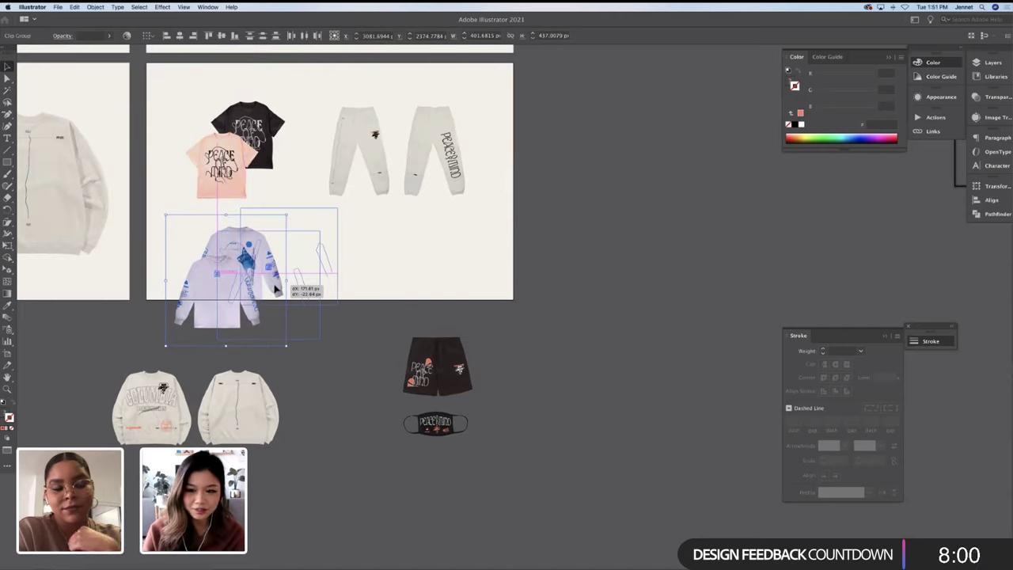
pyautogui.moveTo(275, 289); pyautogui.dragTo(286, 257)
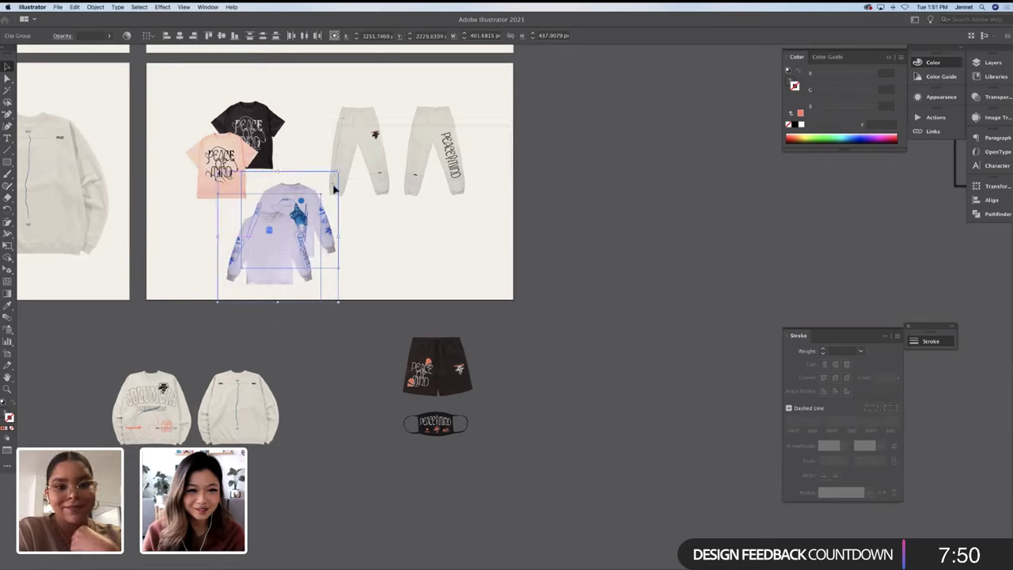
pyautogui.keyDown('shift'); pyautogui.click(353, 162); pyautogui.keyUp('shift')
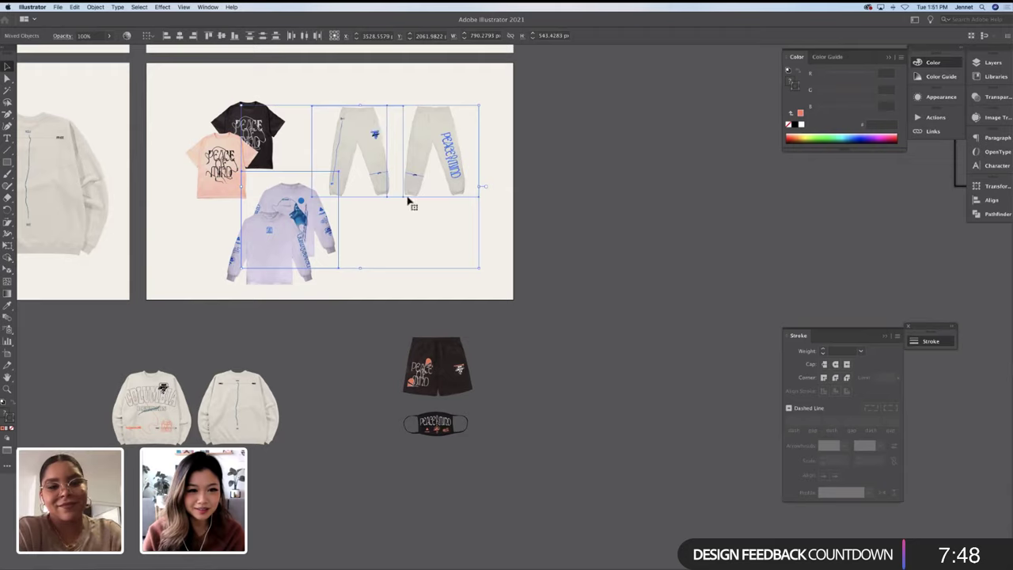
pyautogui.keyDown('shift'); pyautogui.click(340, 227); pyautogui.keyUp('shift')
pyautogui.moveTo(419, 182); pyautogui.dragTo(437, 267)
# Move the two sweatshirts above the sweatpants and shrink them slightly
pyautogui.moveTo(153, 435); pyautogui.dragTo(358, 162)
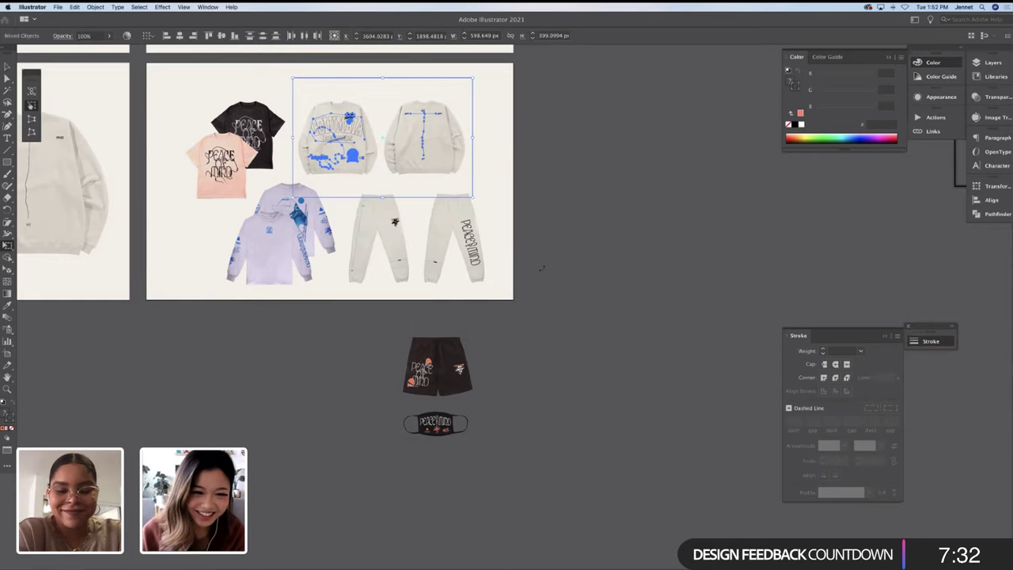
pyautogui.press('v')
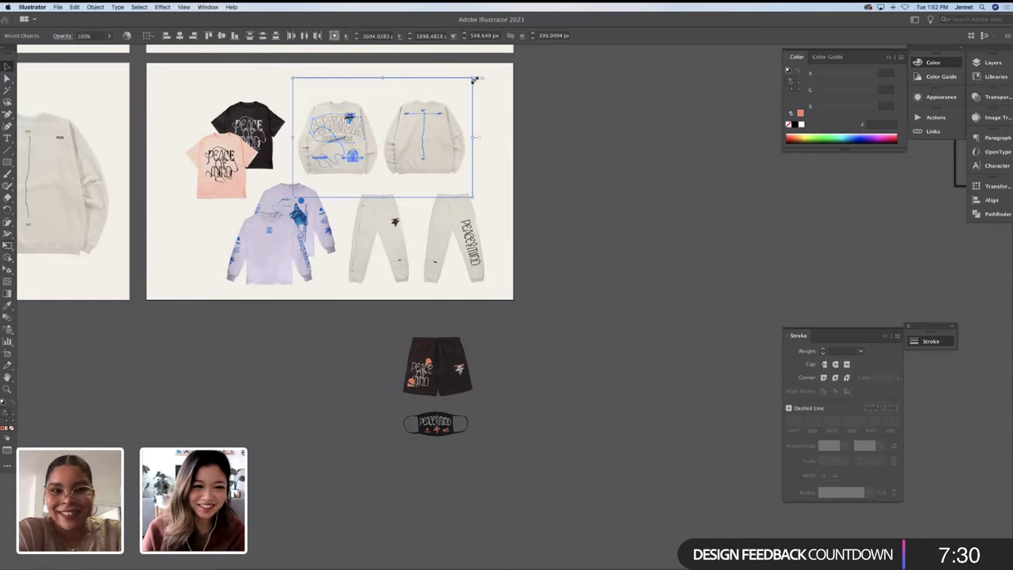
pyautogui.moveTo(473, 79); pyautogui.dragTo(470, 81)
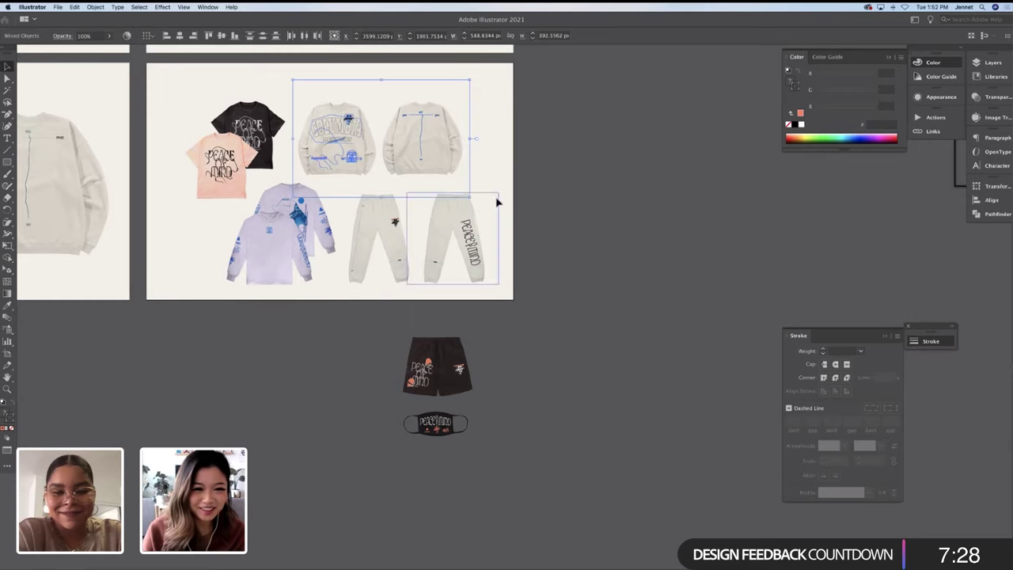
pyautogui.click(528, 202)
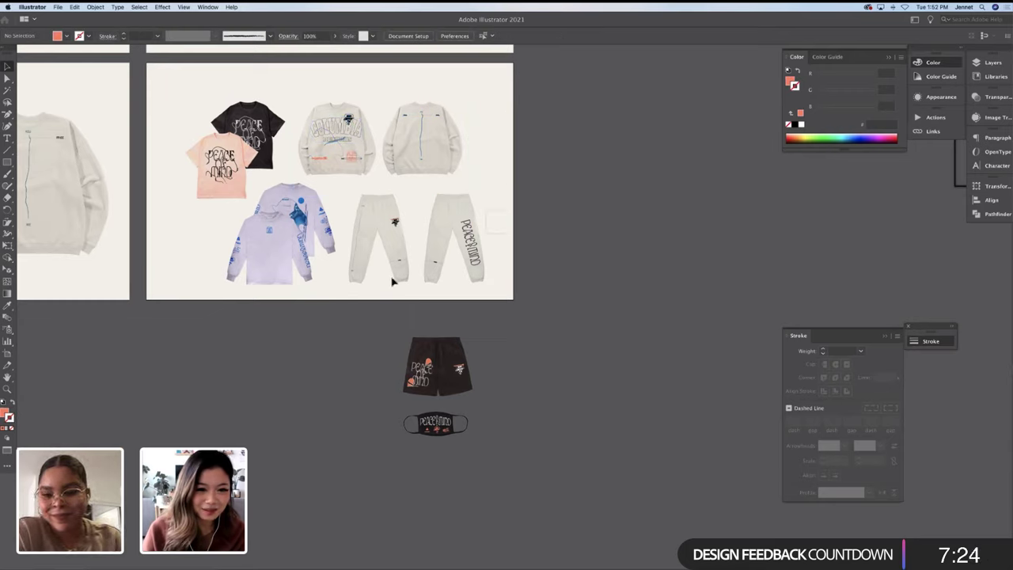
# Enlarge both sweatpants slightly, shift all garments together, then select the tees and hoodie
pyautogui.moveTo(363, 303); pyautogui.dragTo(364, 210)
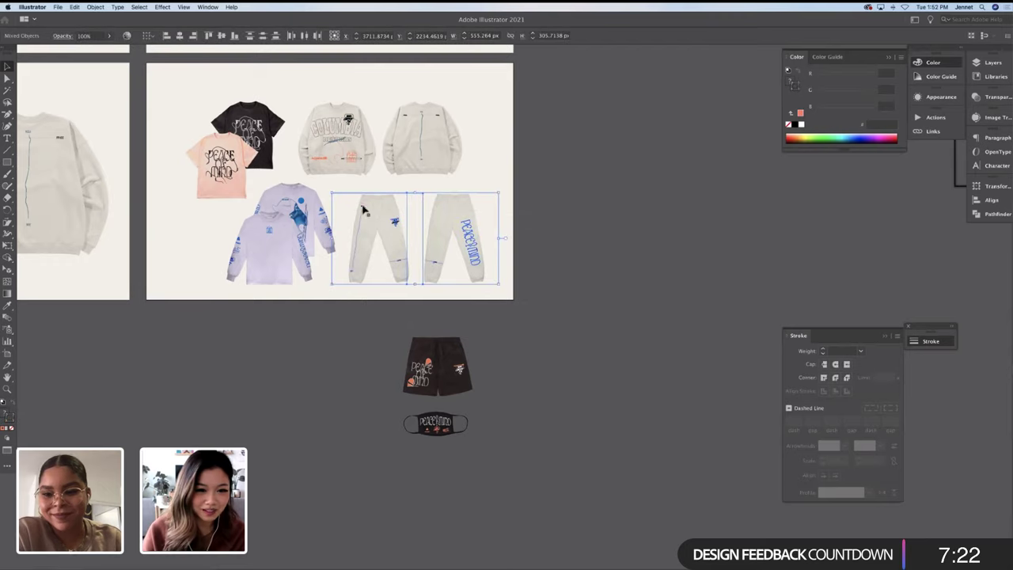
pyautogui.moveTo(502, 192); pyautogui.dragTo(506, 187)
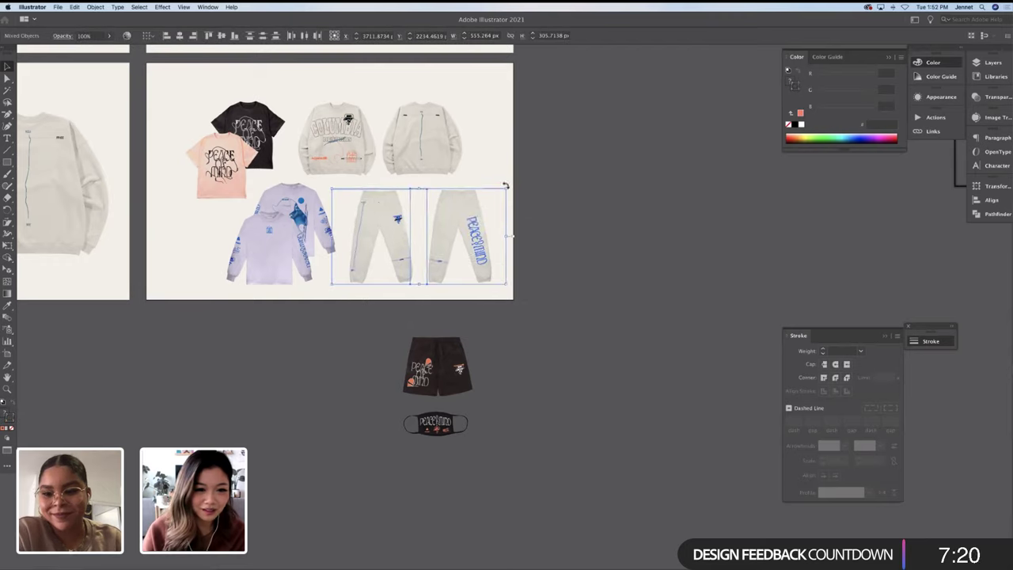
pyautogui.click(543, 185)
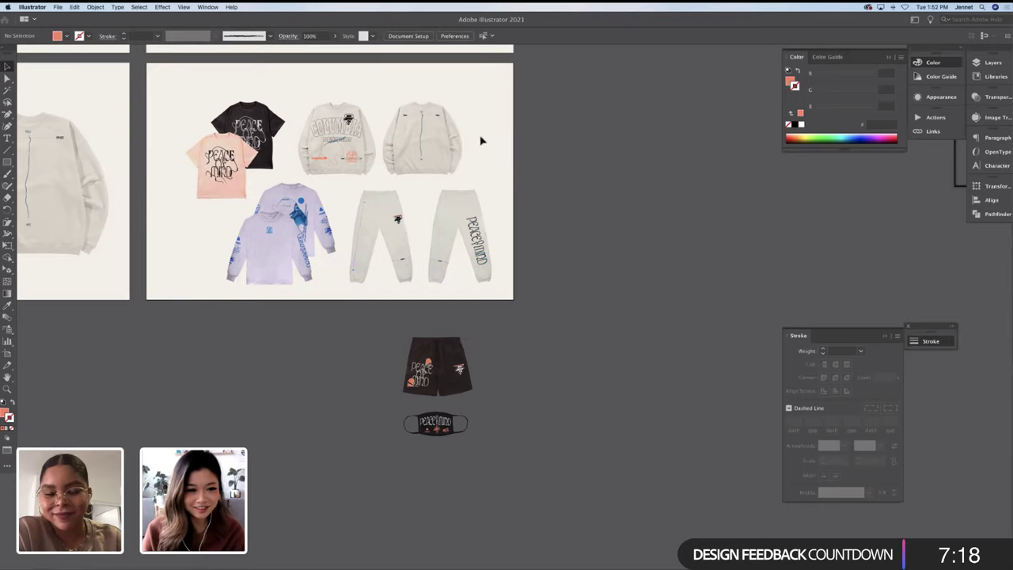
pyautogui.moveTo(521, 117); pyautogui.dragTo(214, 296)
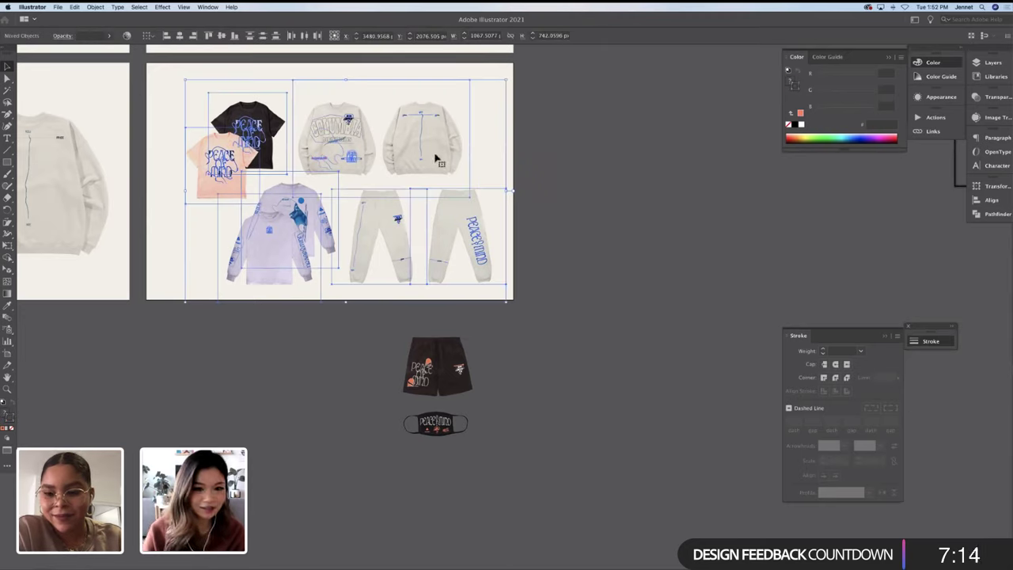
pyautogui.moveTo(437, 158); pyautogui.dragTo(522, 152)
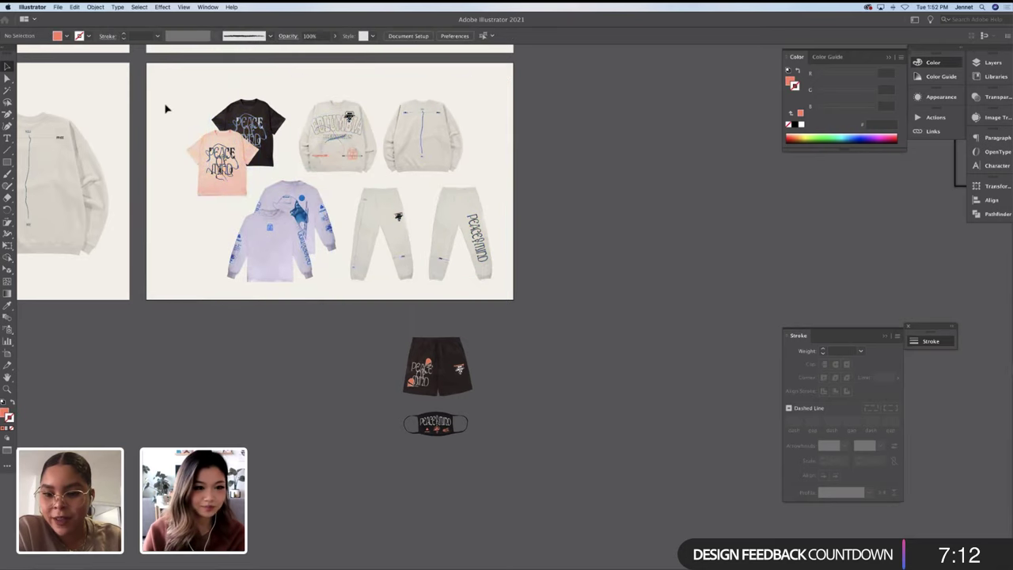
pyautogui.moveTo(161, 107); pyautogui.dragTo(578, 176)
# Move the top sweatshirt pair to the left side of the artboard
pyautogui.click(226, 176)
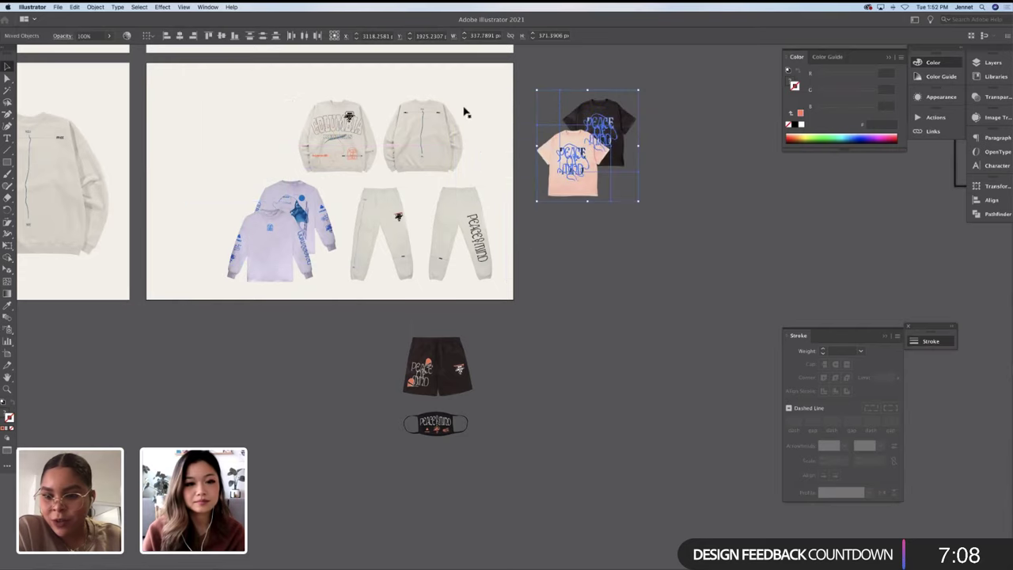
pyautogui.click(315, 168)
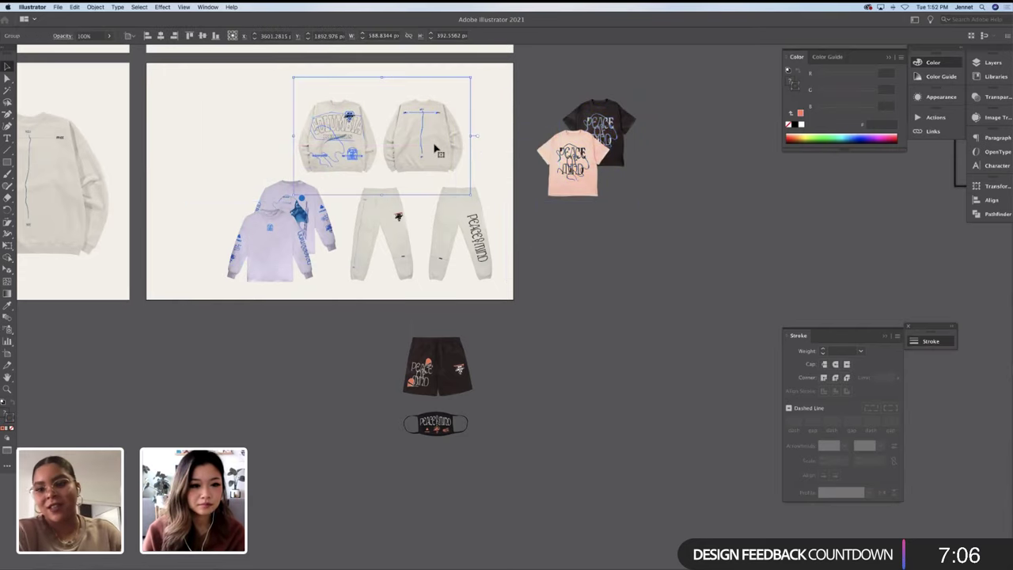
pyautogui.moveTo(437, 151); pyautogui.dragTo(305, 154)
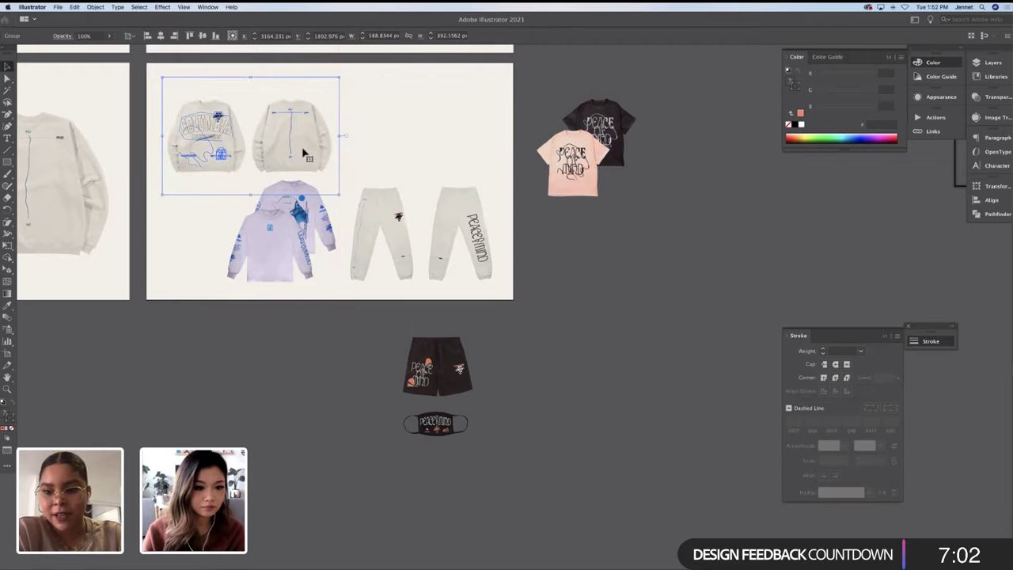
pyautogui.click(479, 138)
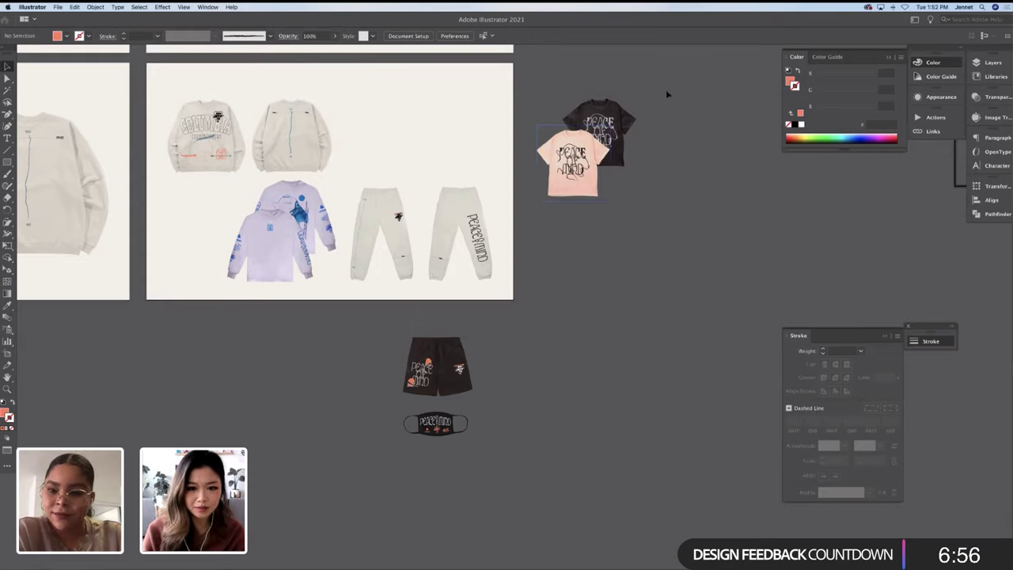
# Place the black tee beside the pink tee, then move both onto the artboard beside the sweatshirts
pyautogui.moveTo(552, 217); pyautogui.dragTo(578, 190)
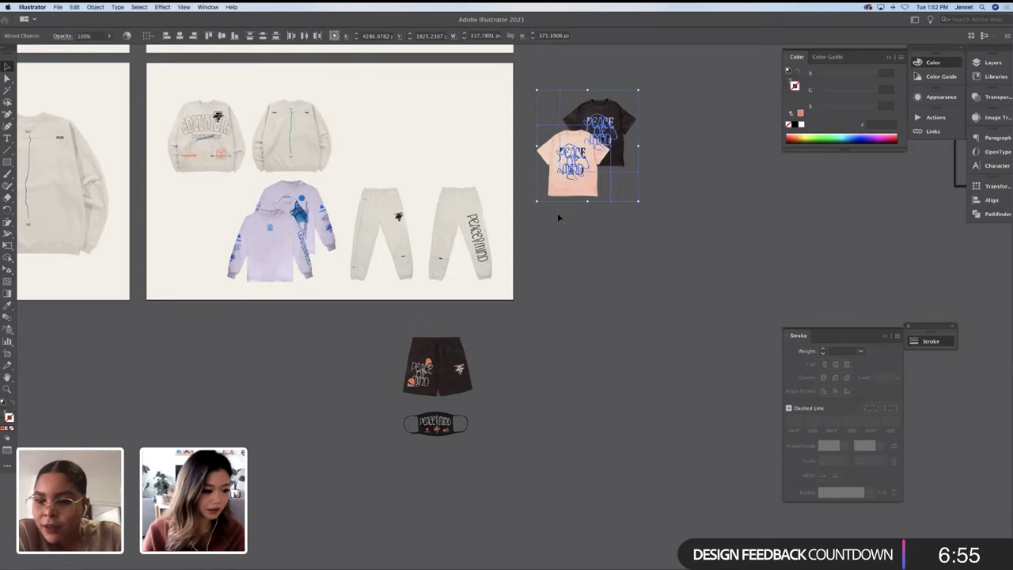
pyautogui.click(640, 118)
pyautogui.moveTo(621, 122); pyautogui.dragTo(662, 152)
pyautogui.click(717, 119)
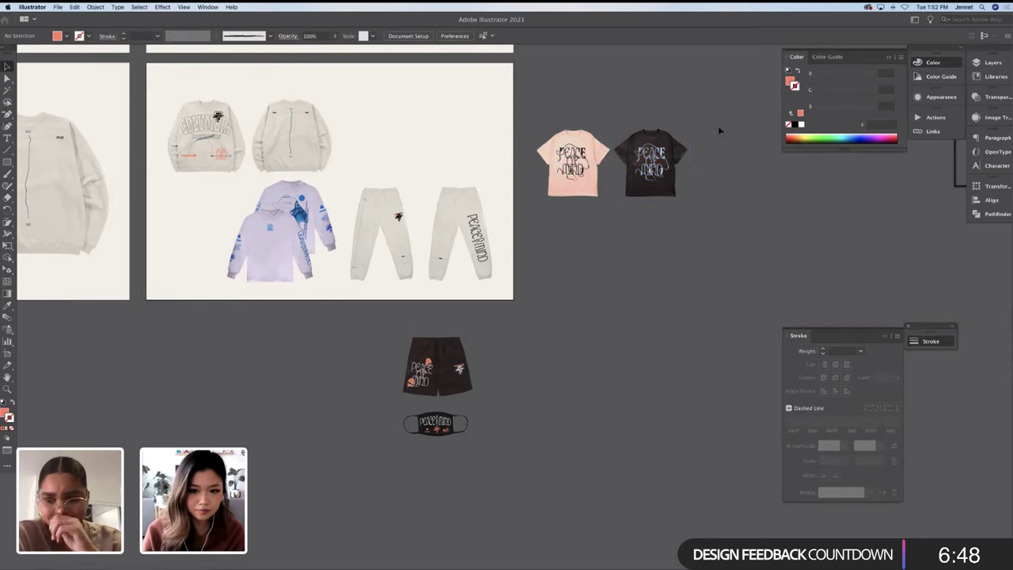
pyautogui.moveTo(719, 129); pyautogui.dragTo(554, 186)
pyautogui.moveTo(648, 176); pyautogui.dragTo(472, 146)
pyautogui.click(588, 136)
# Nudge the pink tee, then both tees slightly left, into alignment
pyautogui.click(469, 163)
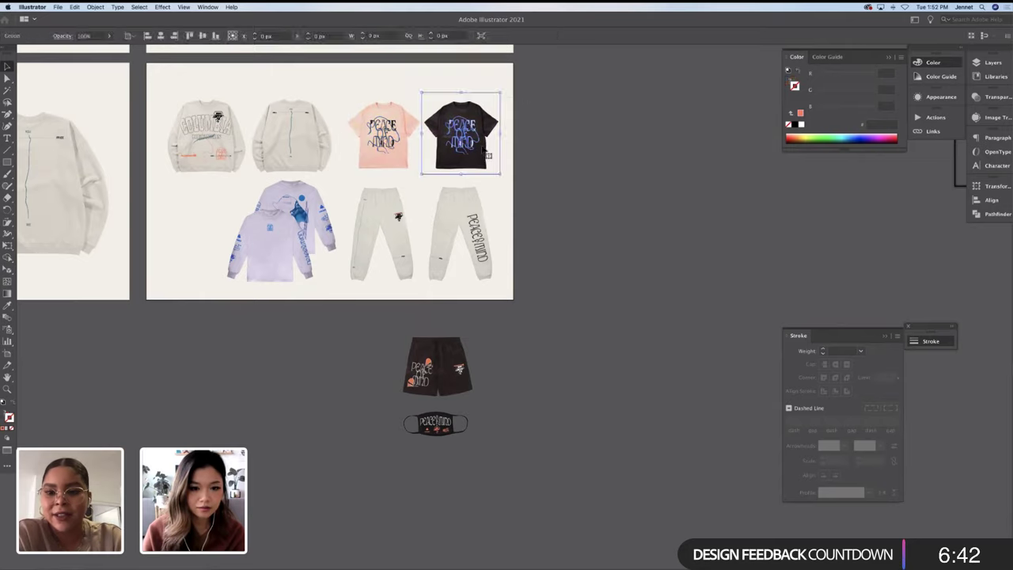
pyautogui.click(586, 150)
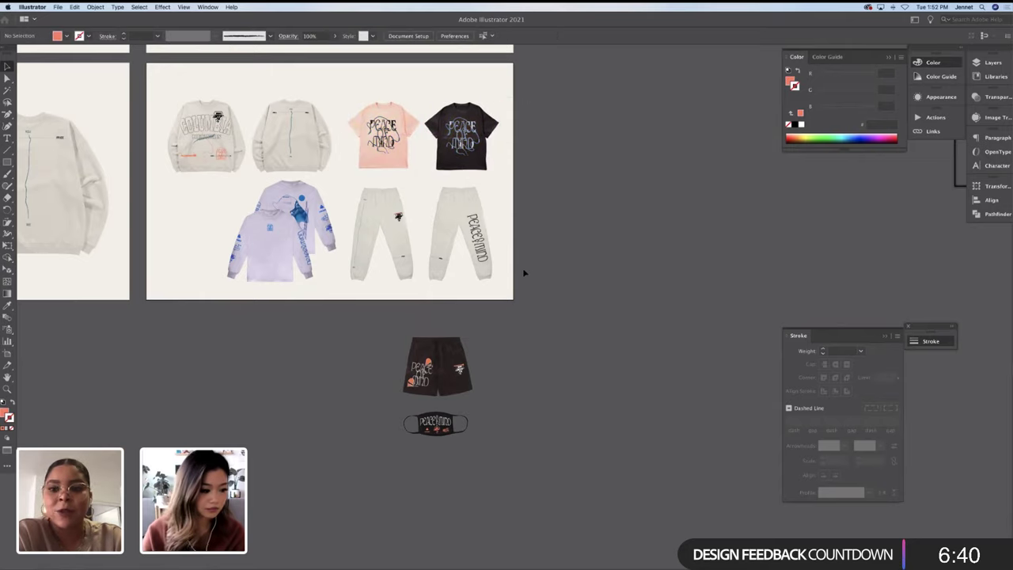
pyautogui.click(386, 111)
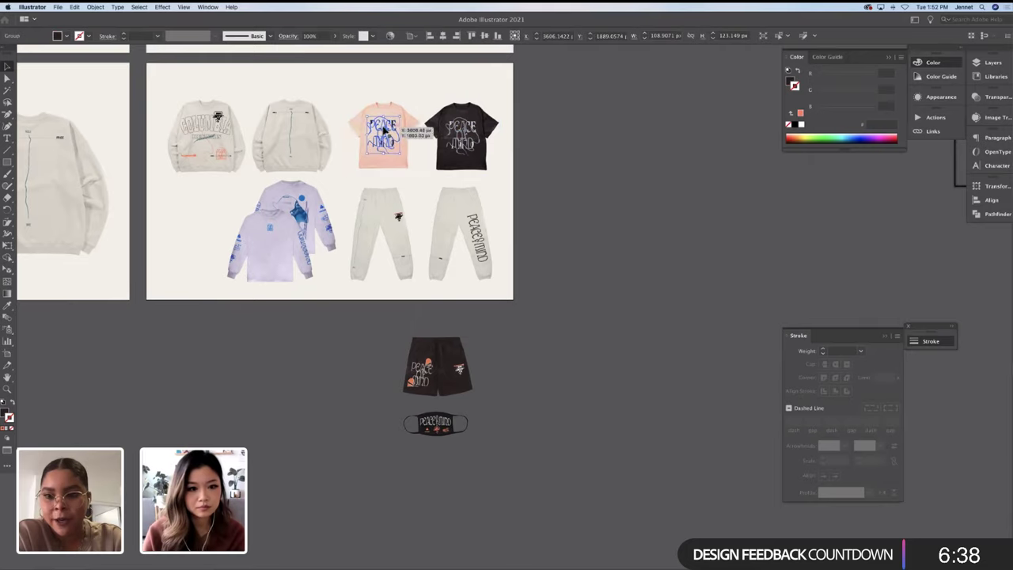
pyautogui.click(394, 106)
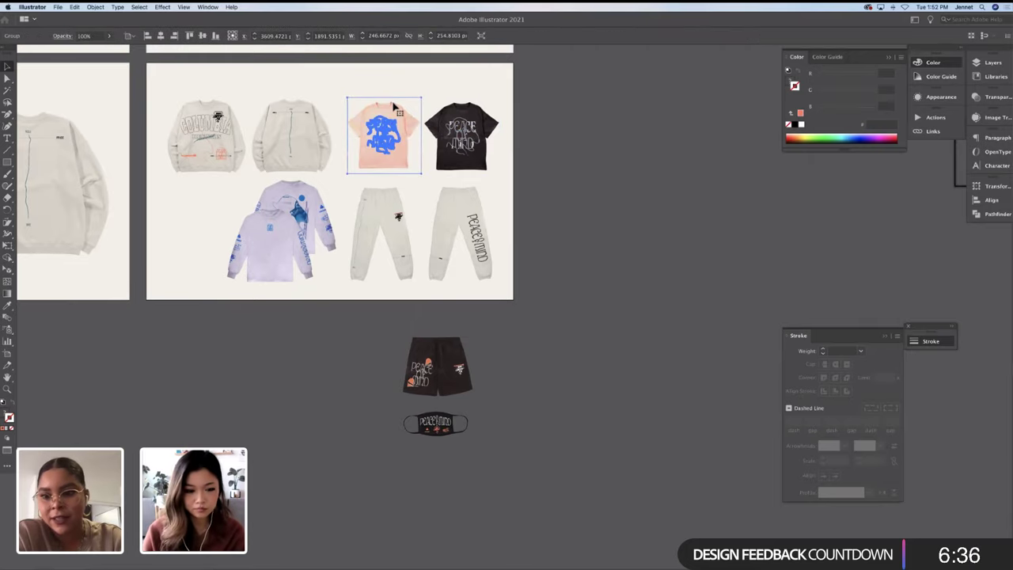
pyautogui.moveTo(394, 132); pyautogui.dragTo(402, 139)
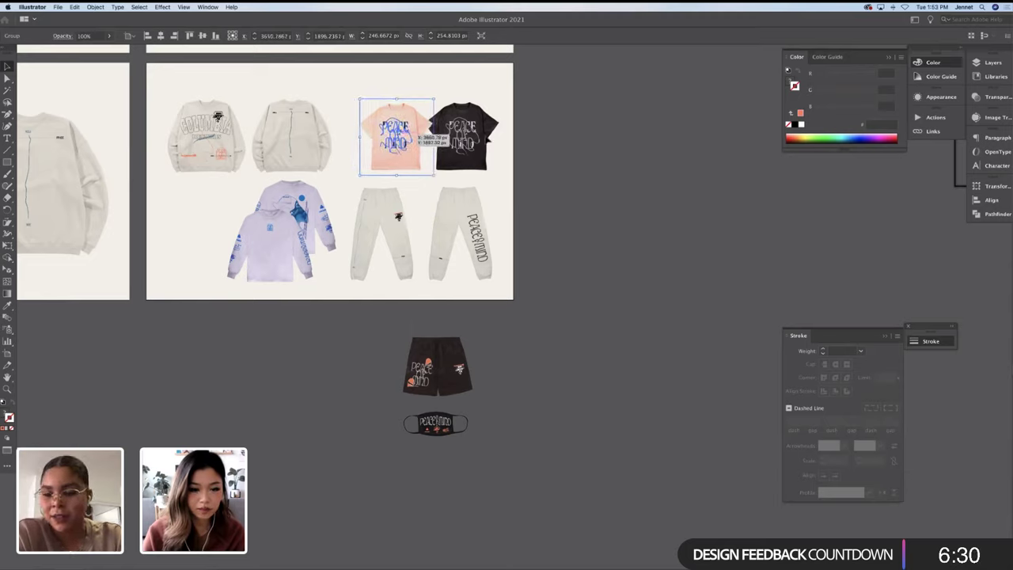
pyautogui.click(521, 130)
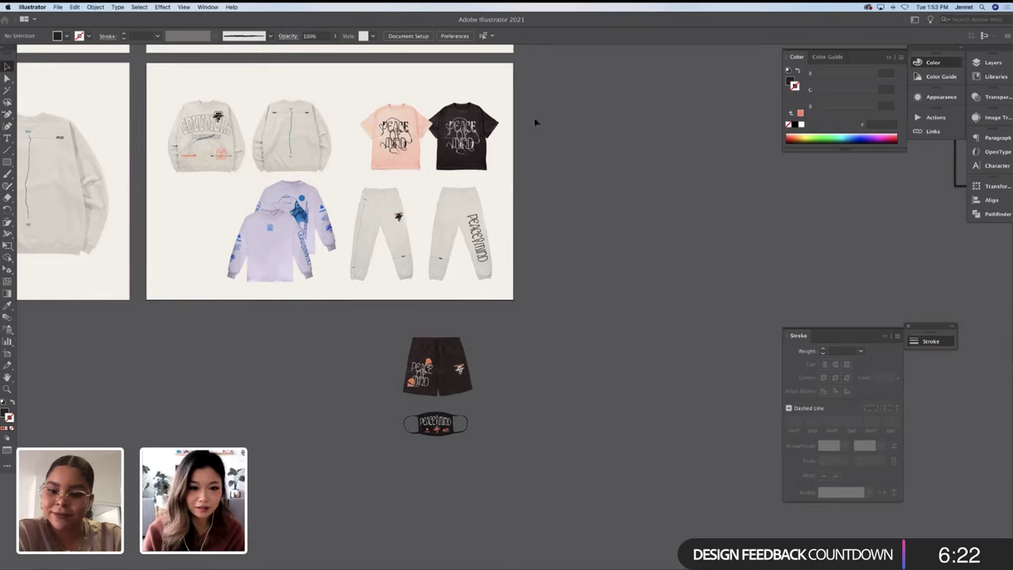
pyautogui.click(398, 162)
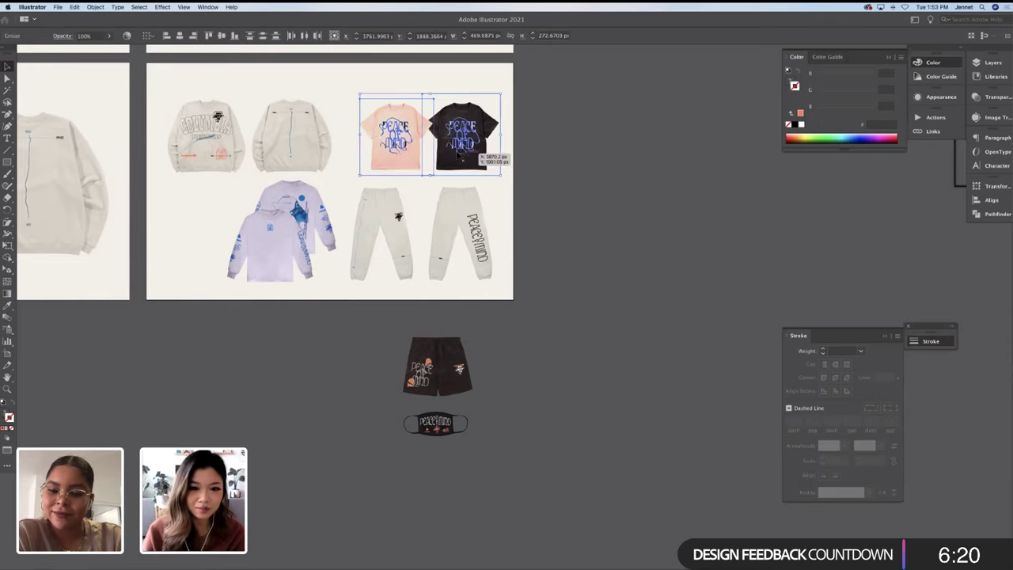
pyautogui.moveTo(467, 152); pyautogui.dragTo(463, 149)
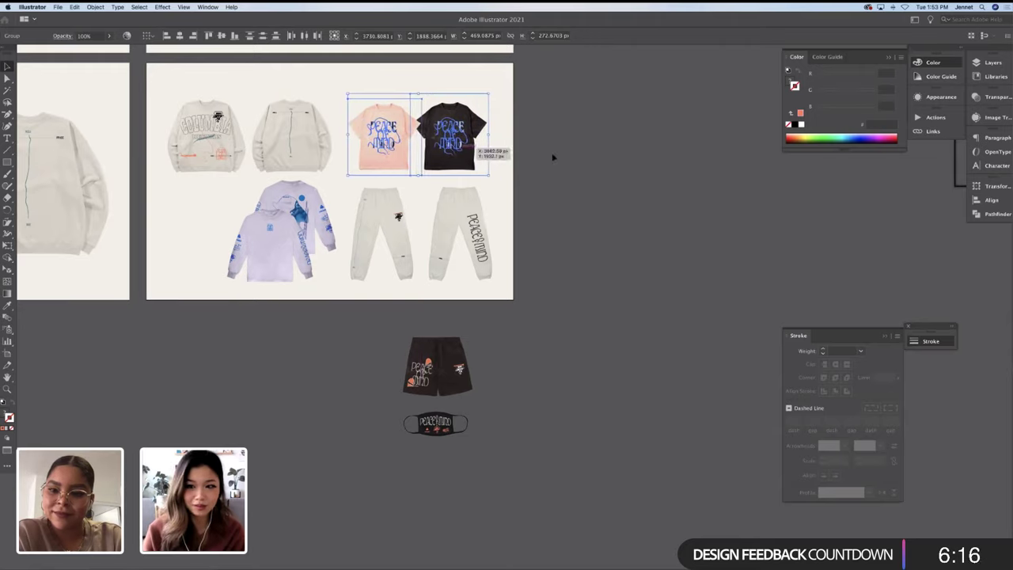
pyautogui.click(552, 158)
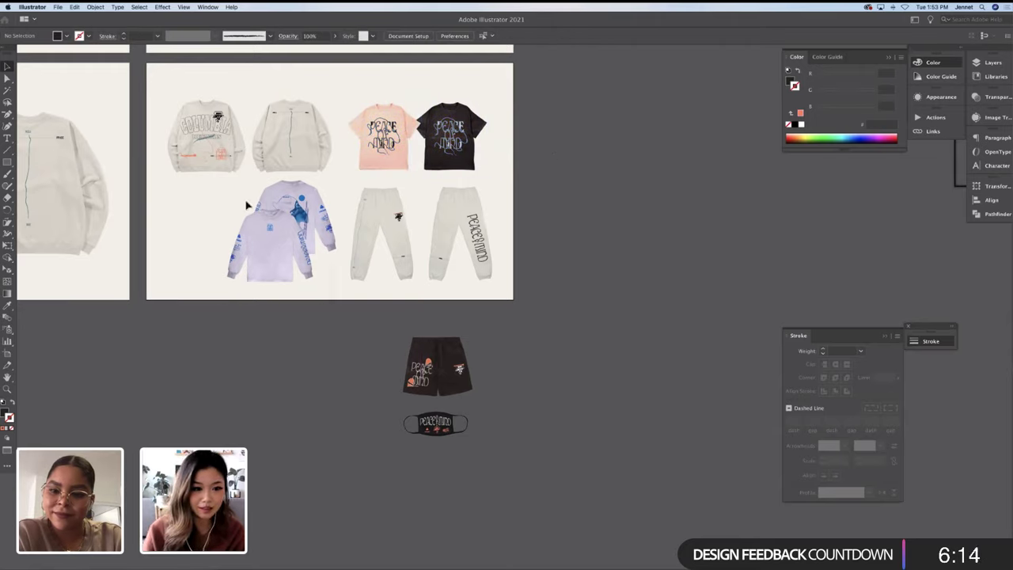
# Shift just the long-sleeve shirt slightly right inside its garment group
pyautogui.click(279, 235)
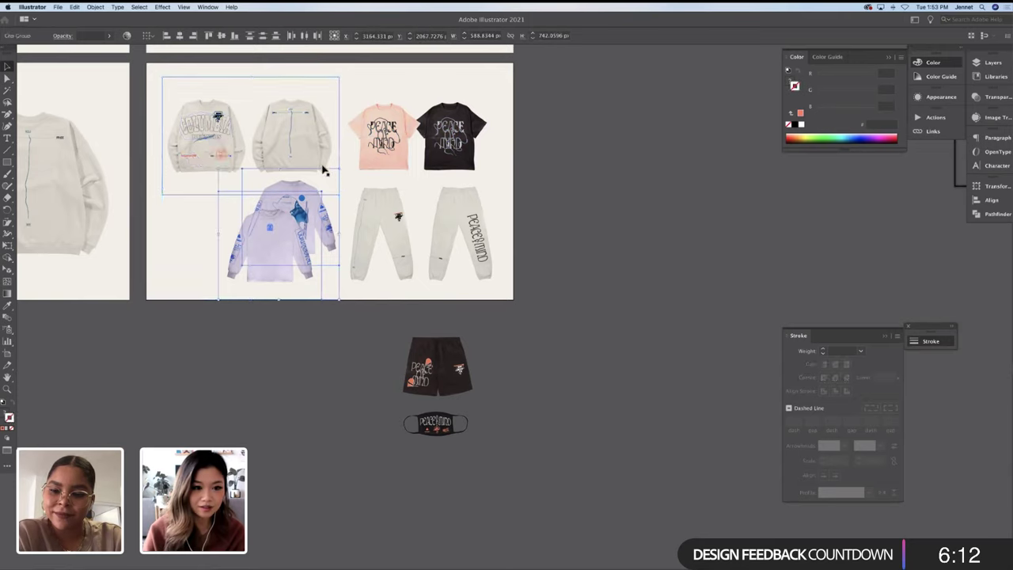
pyautogui.click(301, 247)
pyautogui.moveTo(300, 247); pyautogui.dragTo(306, 238)
pyautogui.click(480, 297)
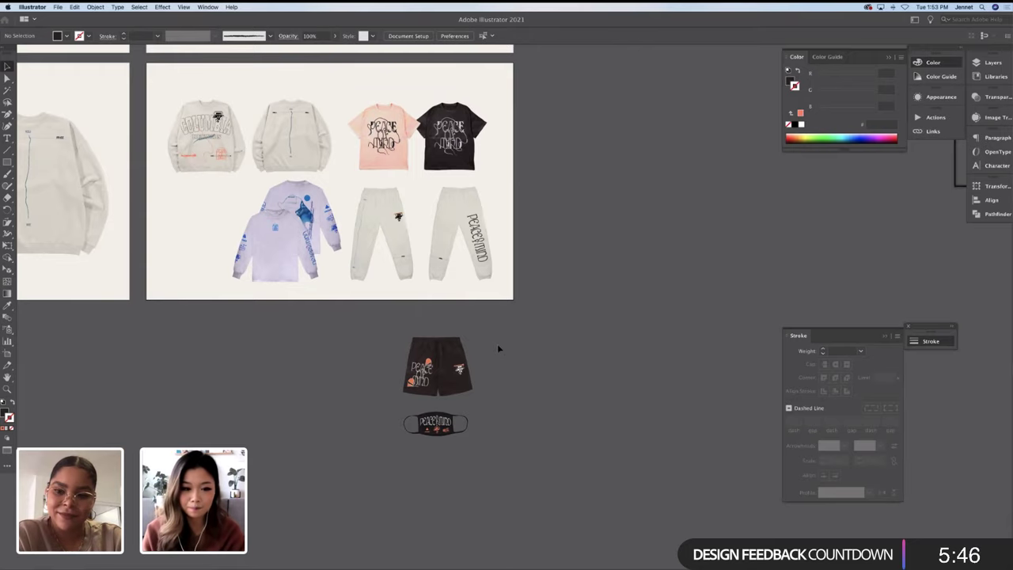
# Move the black shorts and mask into the lineup's lower-left and scale them down
pyautogui.moveTo(497, 344); pyautogui.dragTo(408, 445)
pyautogui.moveTo(458, 383); pyautogui.dragTo(200, 248)
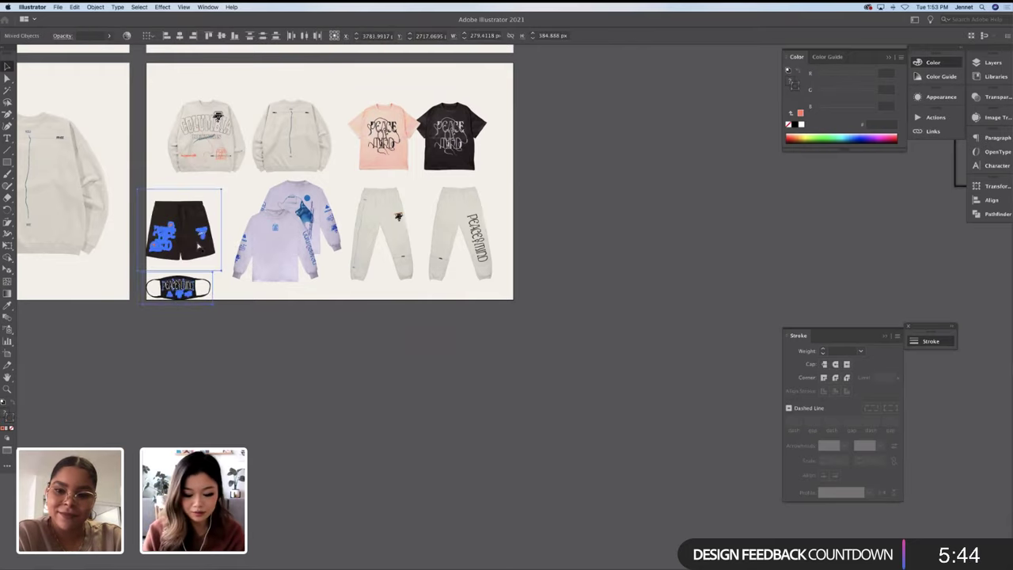
pyautogui.hotkey('ctrl', '=')
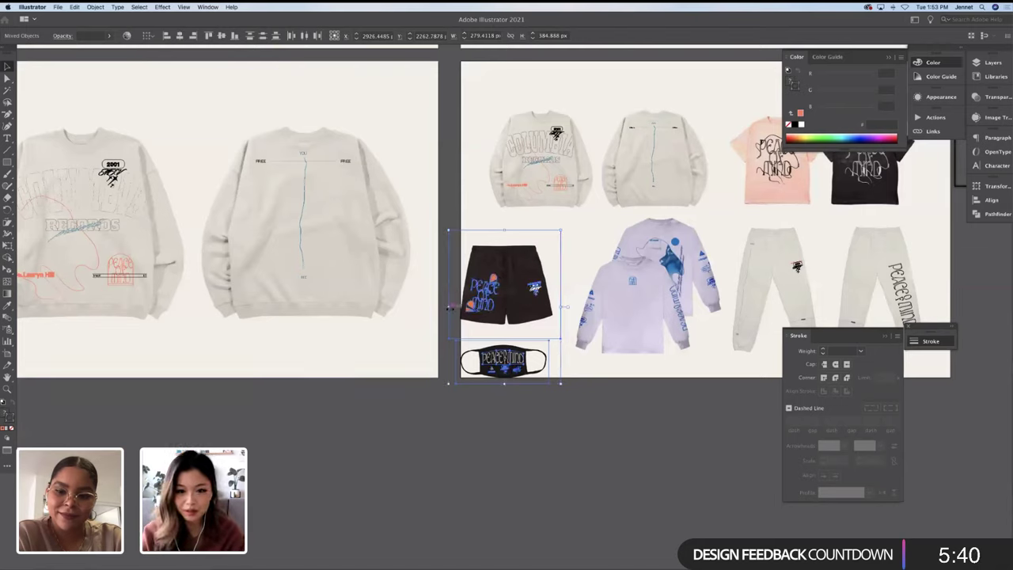
pyautogui.moveTo(449, 307); pyautogui.dragTo(457, 308)
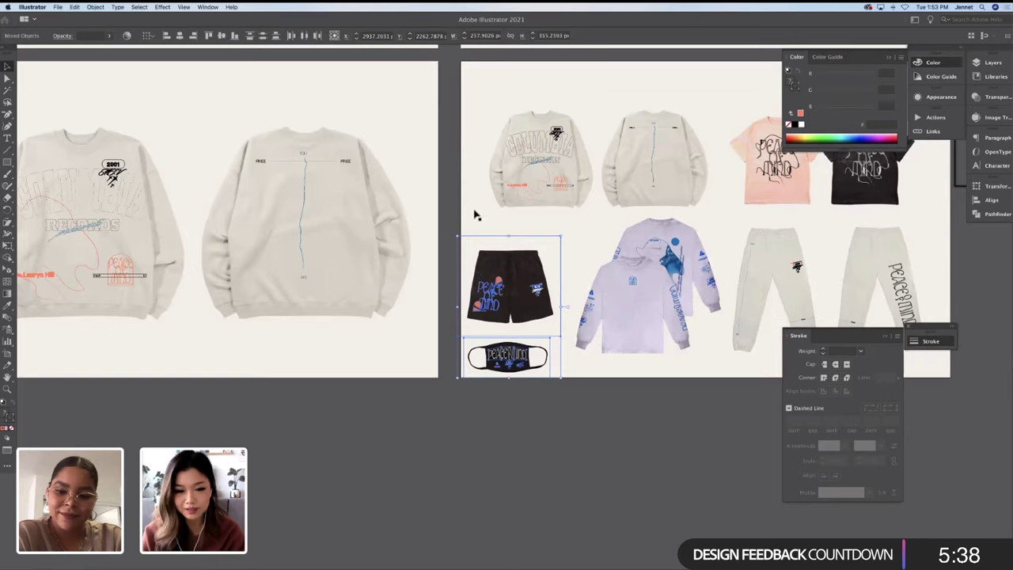
pyautogui.scroll(5, 475, 215)
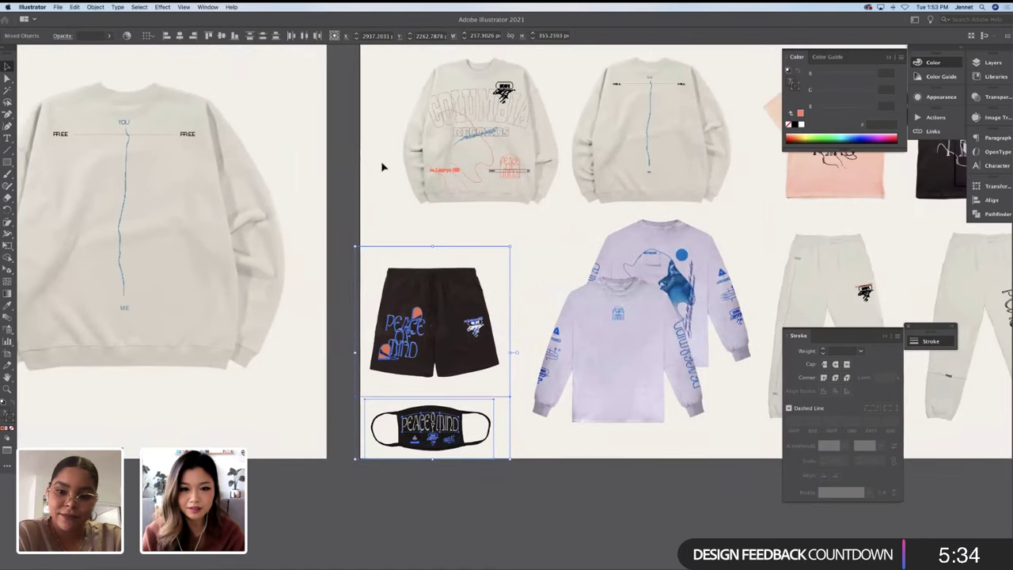
pyautogui.scroll(1, 361, 193)
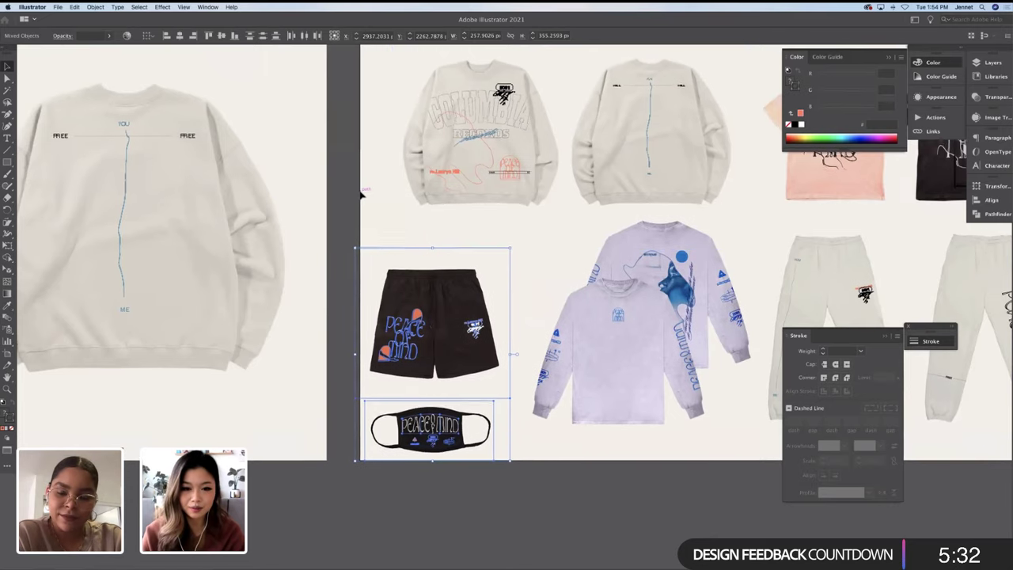
pyautogui.scroll(2, 361, 192)
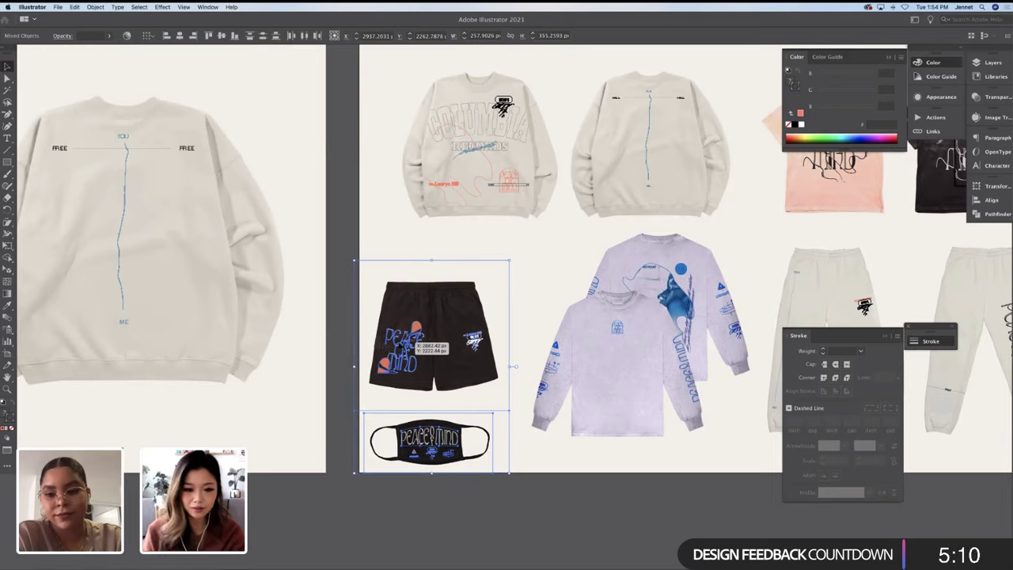
pyautogui.moveTo(417, 339); pyautogui.dragTo(434, 316)
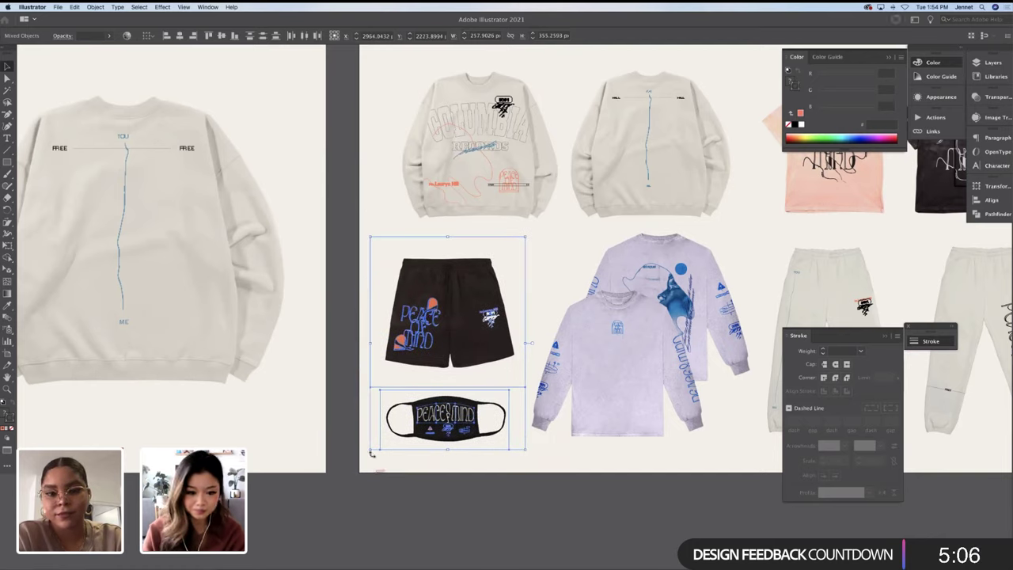
pyautogui.moveTo(371, 452); pyautogui.dragTo(379, 439)
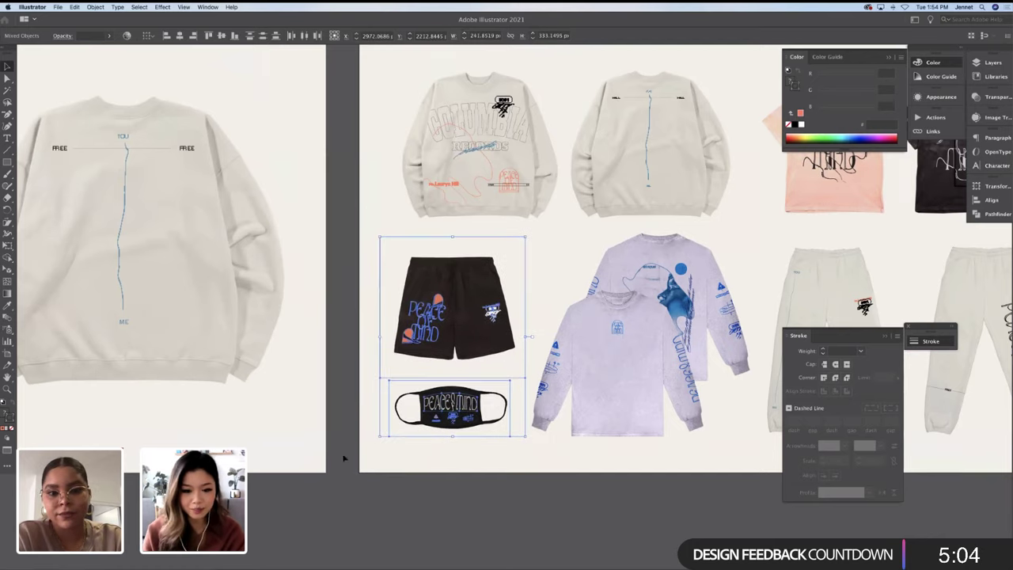
pyautogui.click(345, 457)
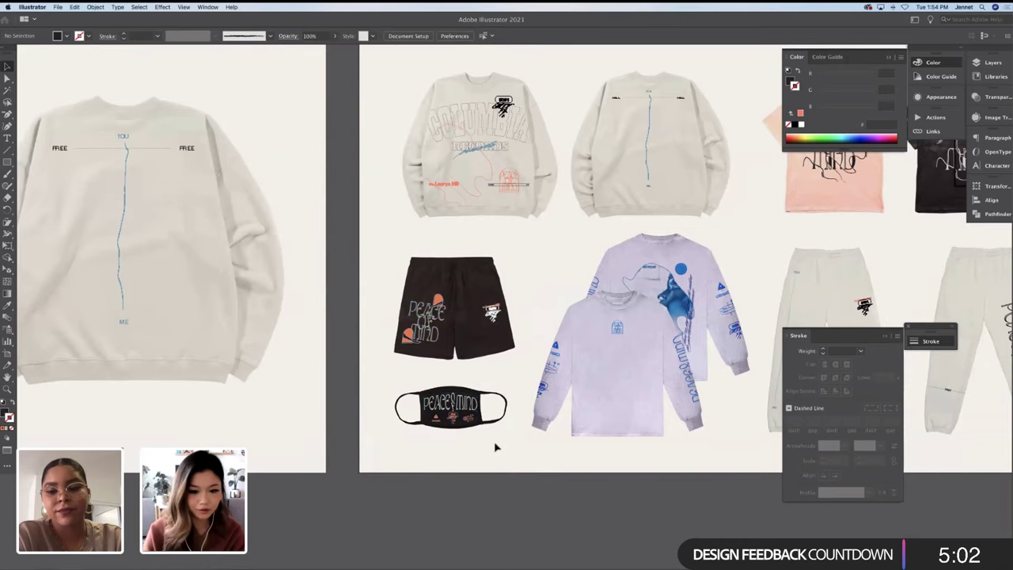
# Nudge the shorts into place, then shift the shorts, mask and long-sleeve shirts slightly right
pyautogui.click(467, 331)
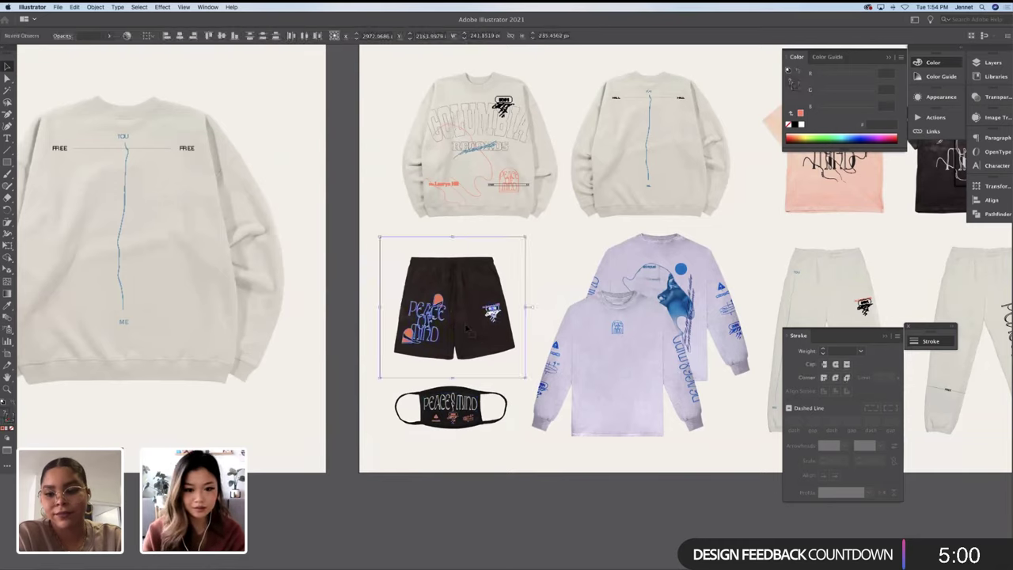
pyautogui.moveTo(467, 331); pyautogui.dragTo(472, 329)
pyautogui.click(345, 315)
pyautogui.hscroll(2, 344, 315)
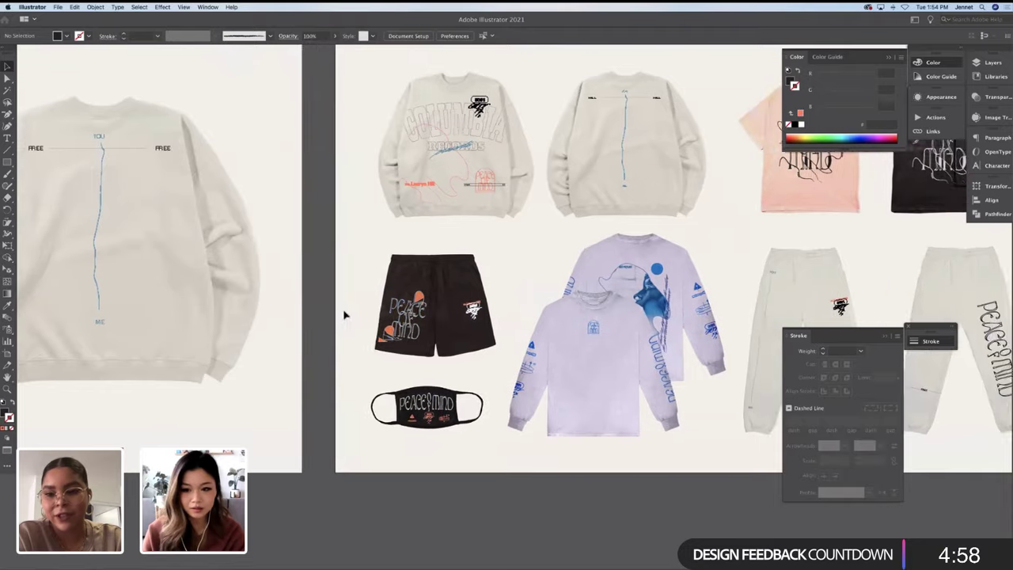
pyautogui.scroll(-3, 344, 315)
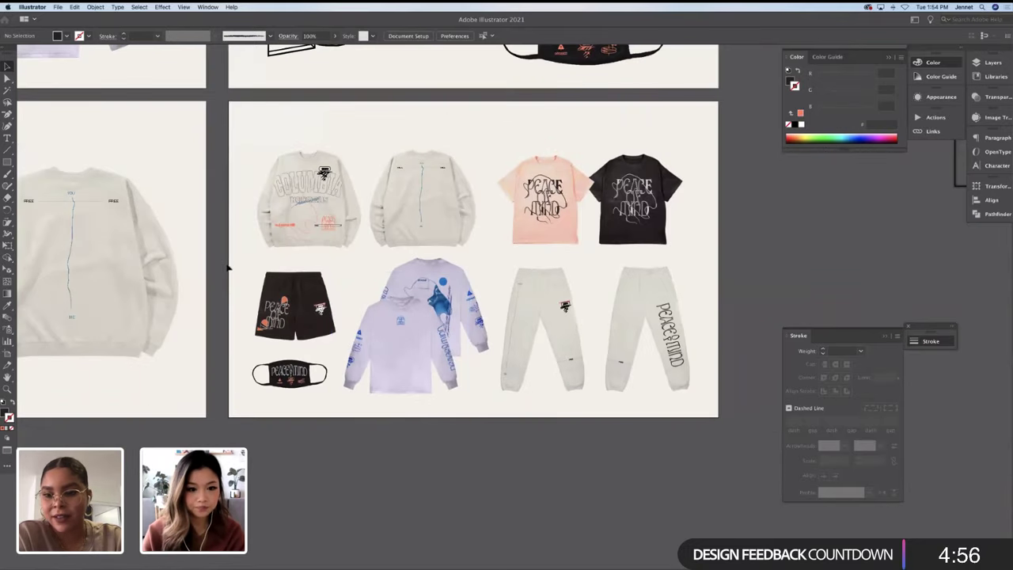
pyautogui.moveTo(427, 430); pyautogui.dragTo(494, 224)
pyautogui.keyDown('shift'); pyautogui.click(488, 224); pyautogui.keyUp('shift')
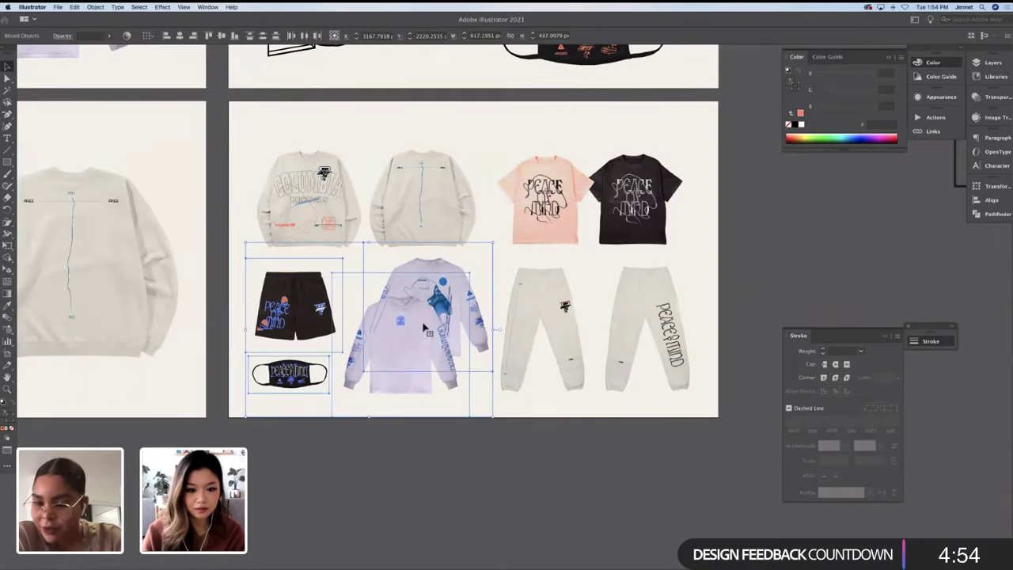
pyautogui.moveTo(425, 329); pyautogui.dragTo(430, 329)
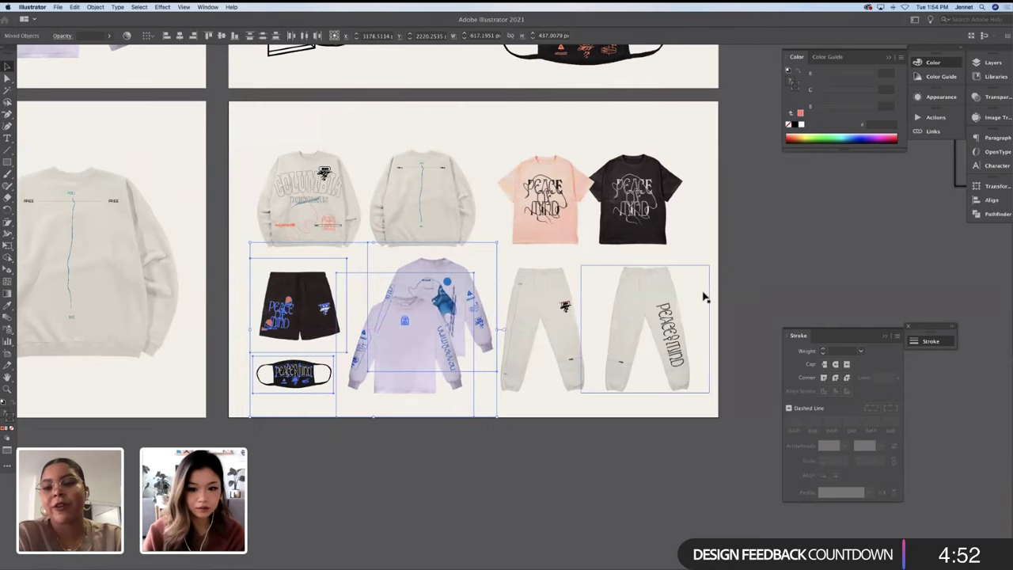
pyautogui.click(736, 276)
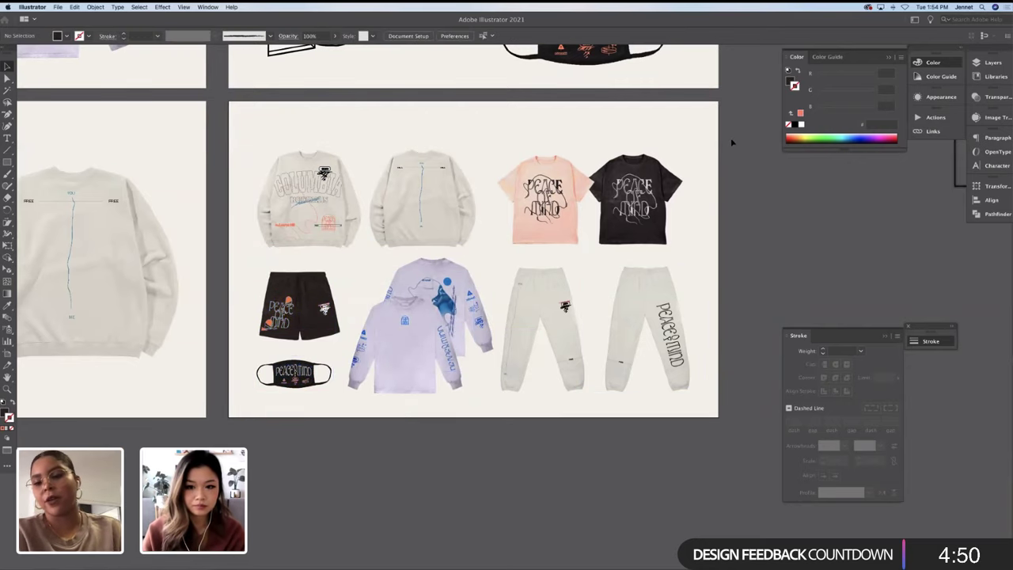
pyautogui.hscroll(-3, 720, 146)
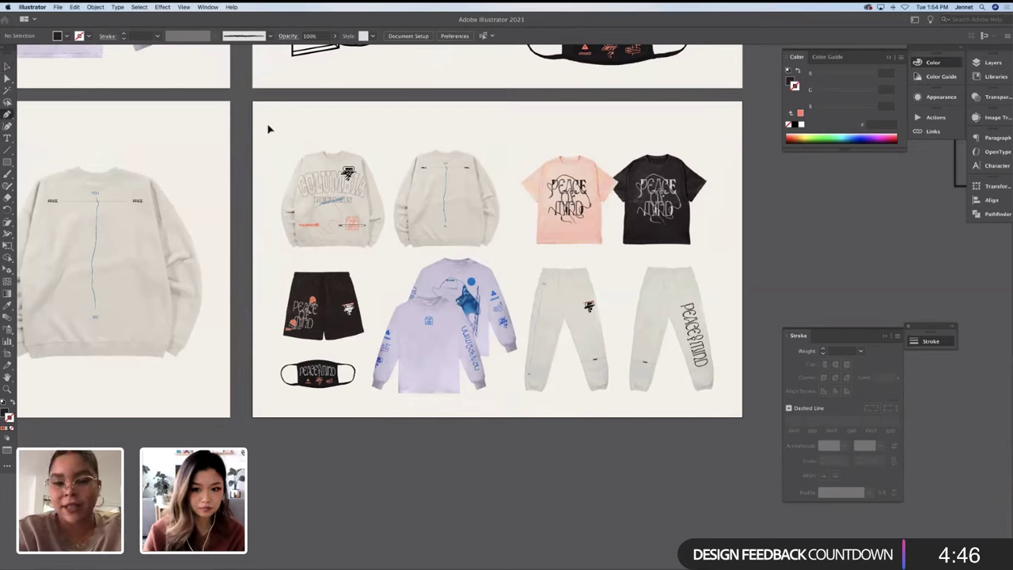
# Draw a horizontal rule across the artboard top with a sampled dark 0.5 pt stroke
pyautogui.moveTo(267, 125); pyautogui.dragTo(725, 125)
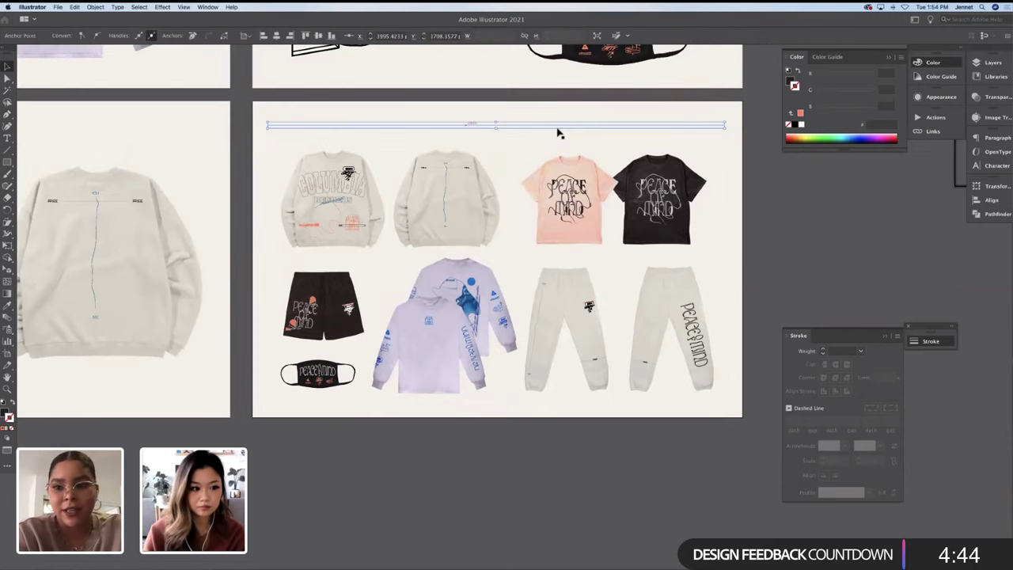
pyautogui.press('i')
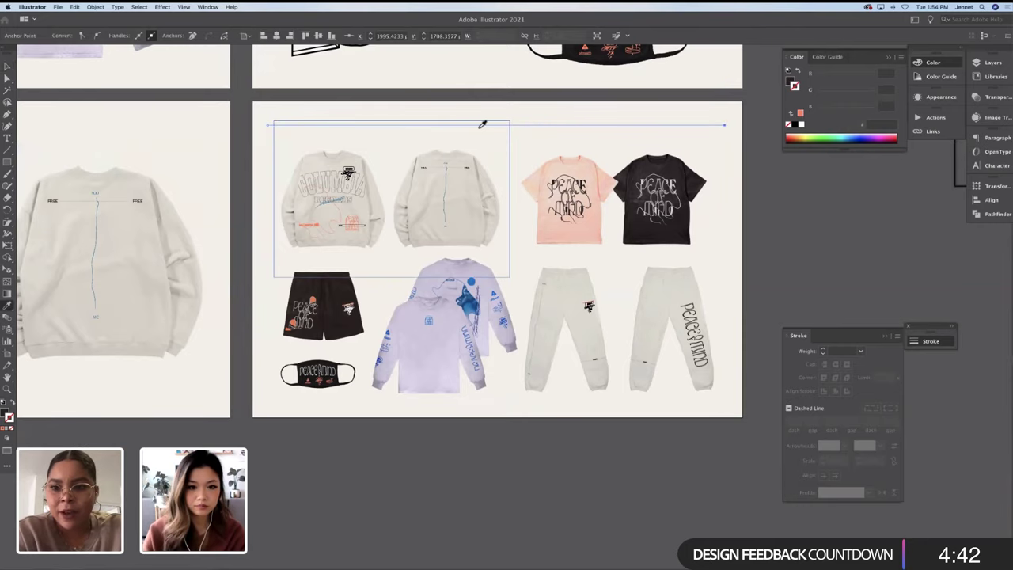
pyautogui.click(482, 124)
pyautogui.press('v')
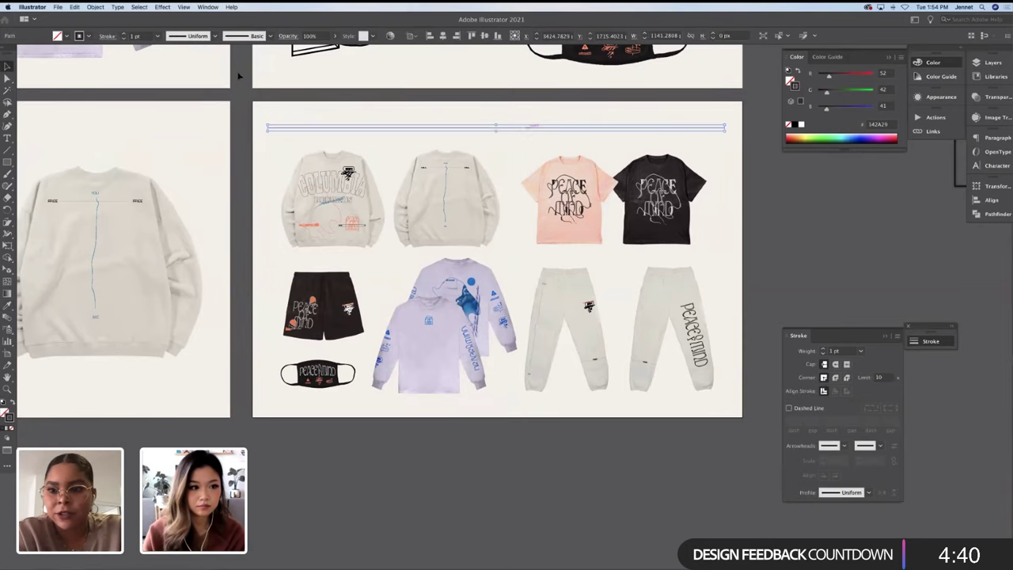
pyautogui.click(125, 38)
# Add an OVERVIEW heading above the rule and set it in Helvetica
pyautogui.press('t')
pyautogui.click(279, 117)
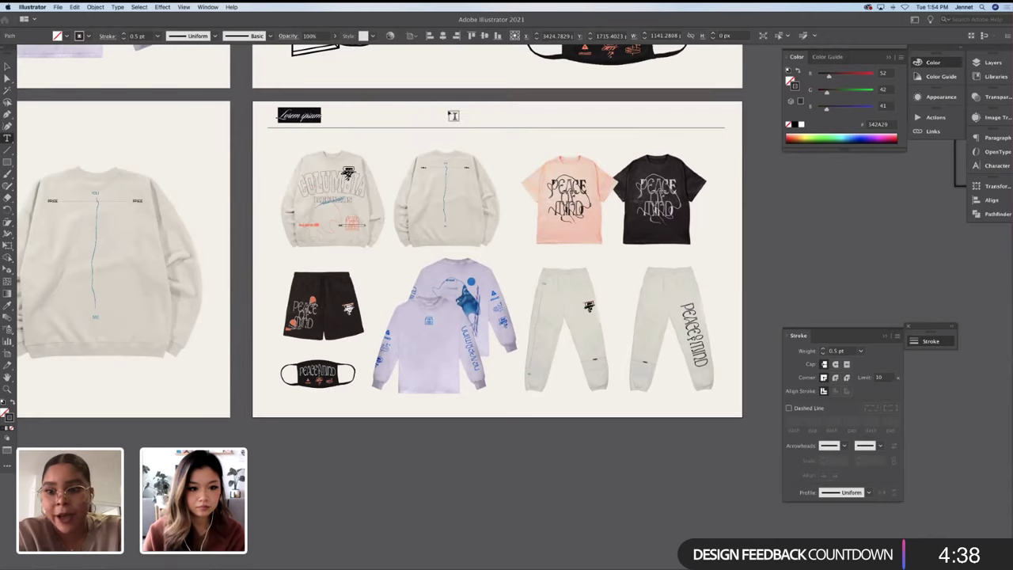
pyautogui.write('OVER')
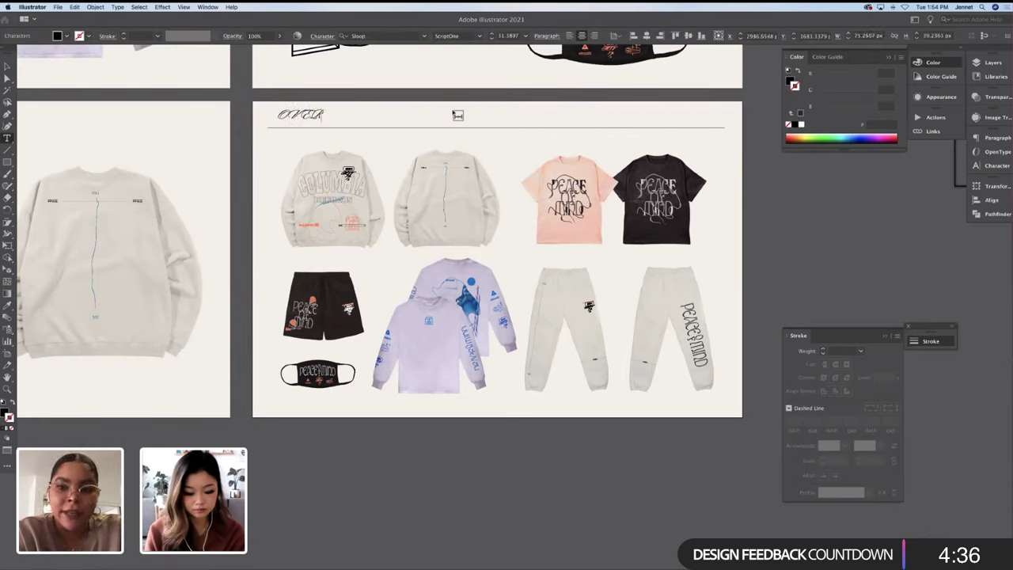
pyautogui.write('VIEW')
pyautogui.press('super+a')
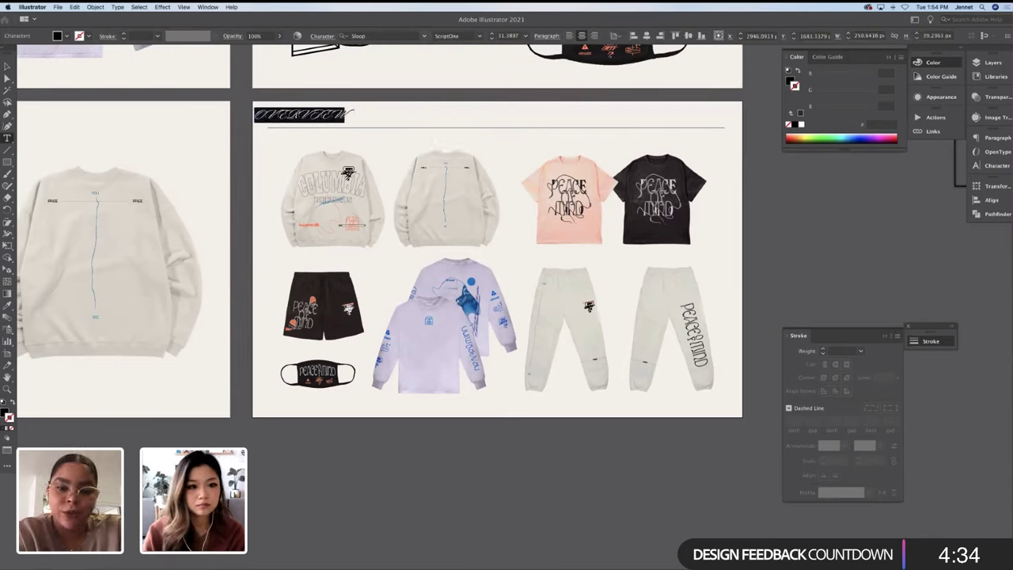
pyautogui.click(371, 36)
pyautogui.write('trade')
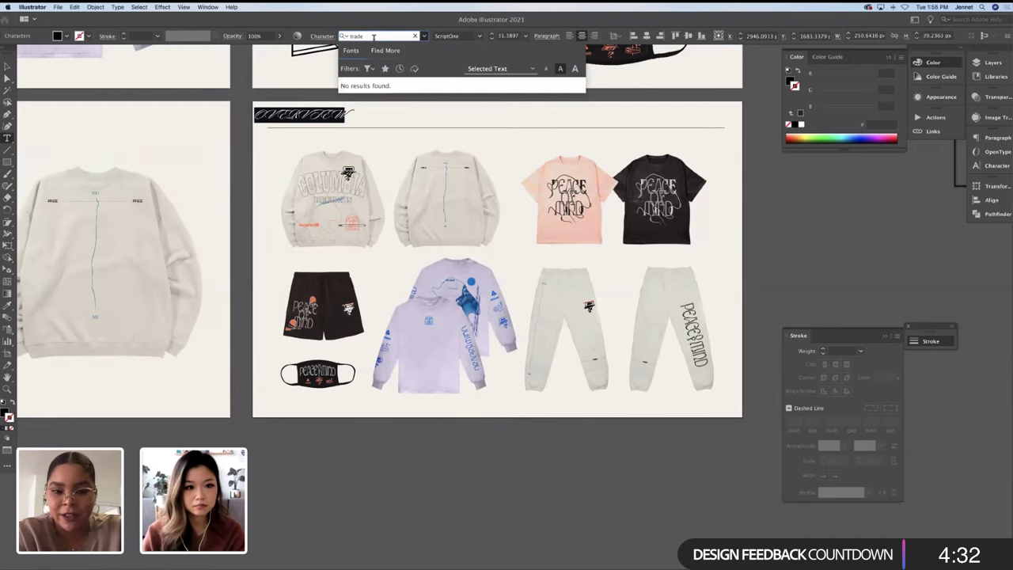
pyautogui.click(374, 37)
pyautogui.press('BackSpace')
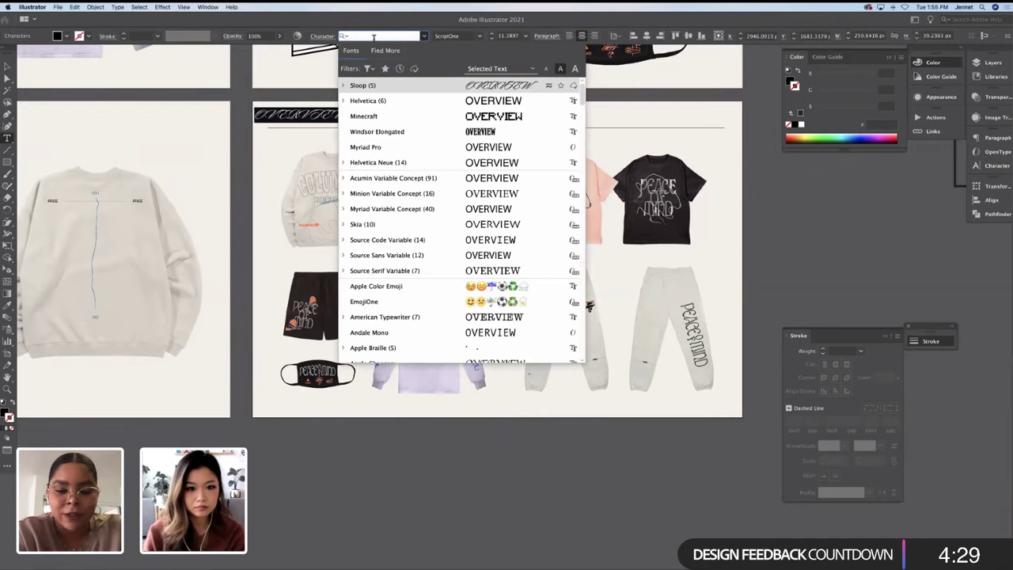
pyautogui.click(427, 100)
pyautogui.click(7, 66)
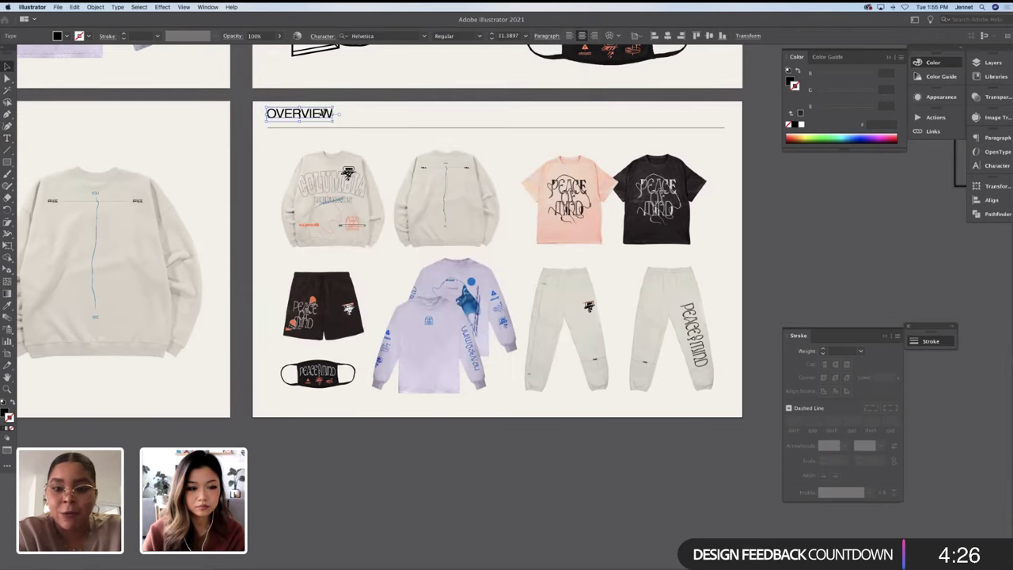
# Shrink the OVERVIEW heading to about 11 pt and deselect it
pyautogui.press('t')
pyautogui.click(290, 116)
pyautogui.hotkey('ctrl', 'z')
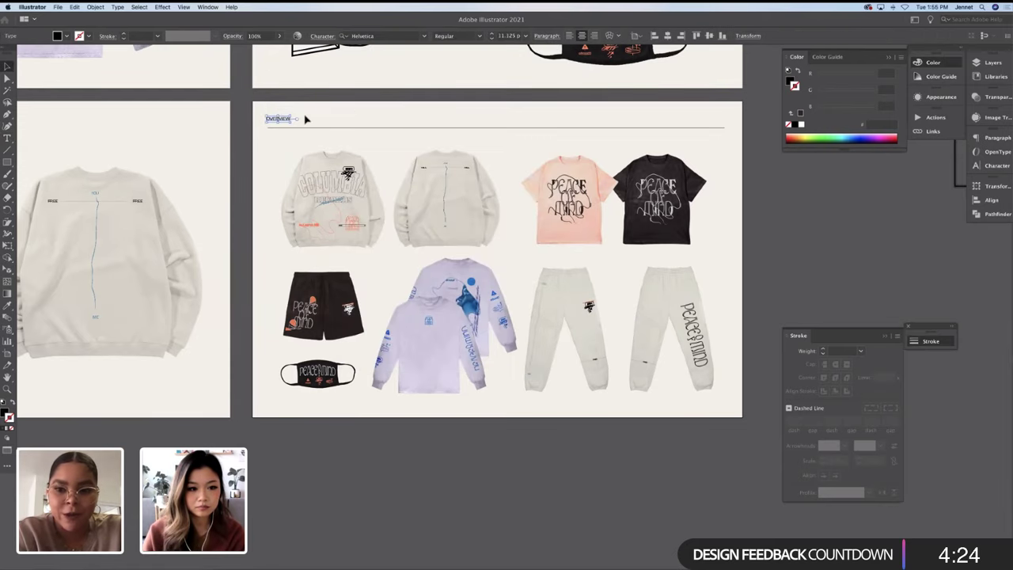
pyautogui.press('v')
pyautogui.moveTo(288, 118); pyautogui.dragTo(288, 119)
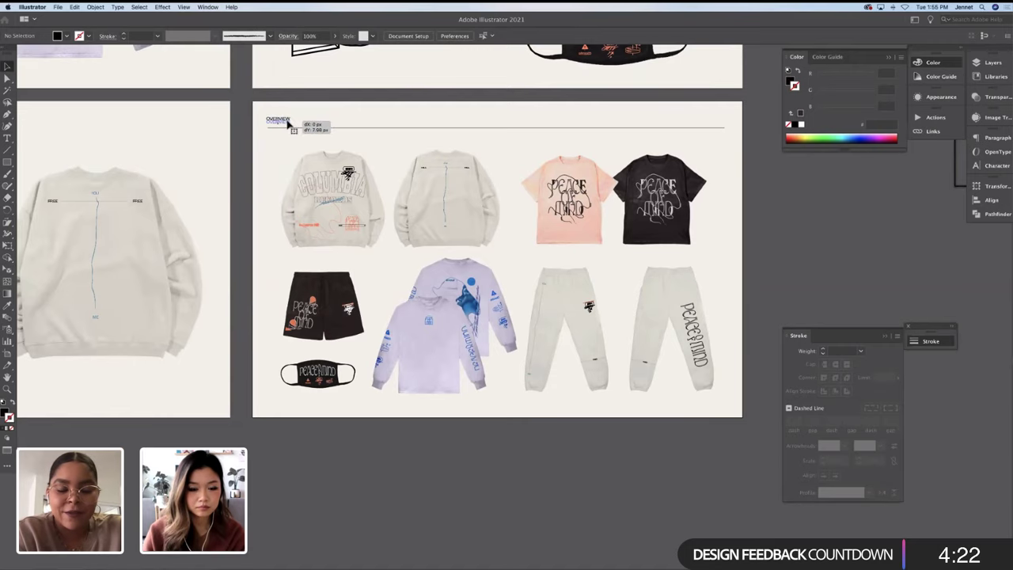
pyautogui.click(745, 184)
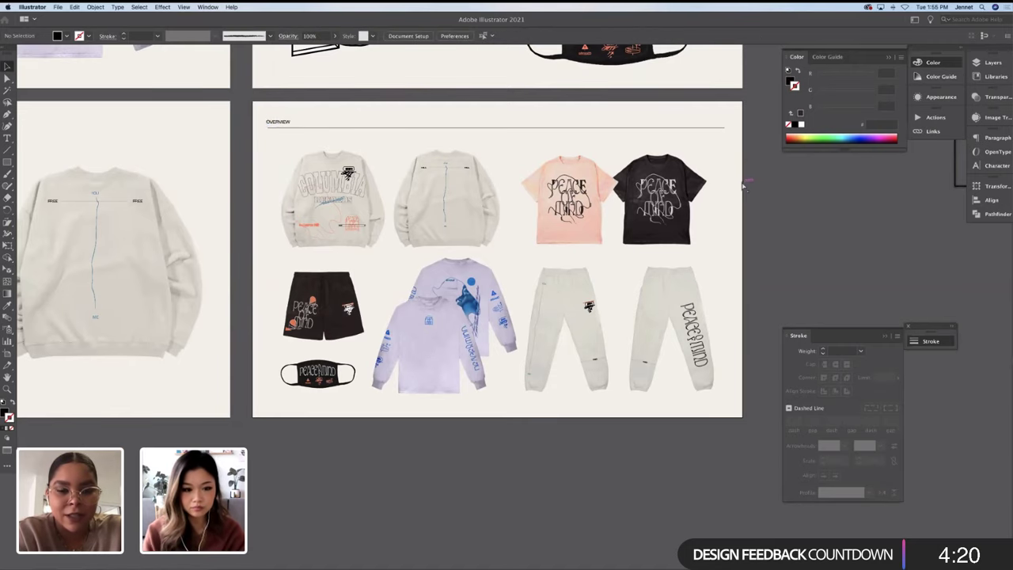
pyautogui.hotkey('ctrl', '=')
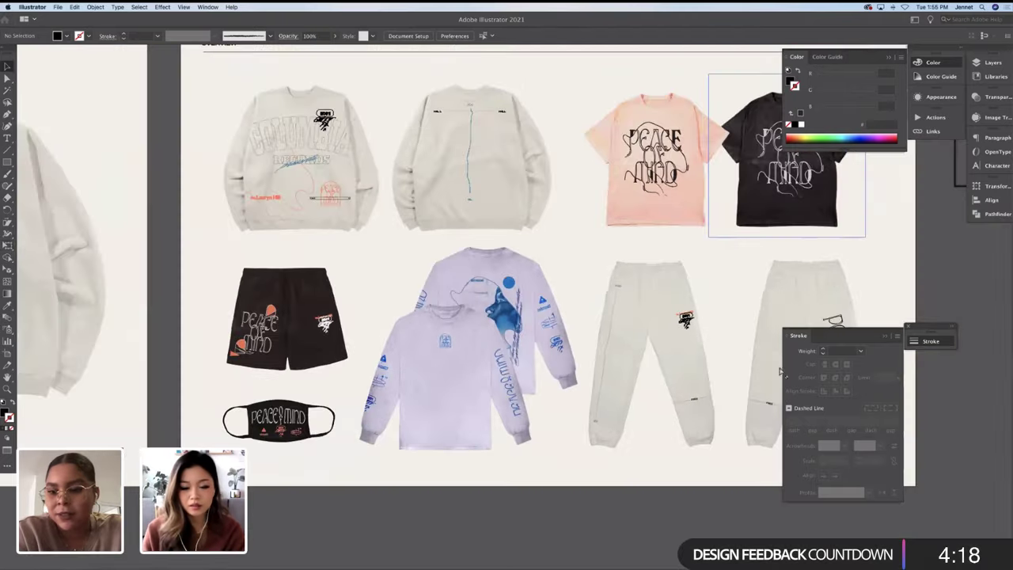
# Dock the Stroke panel under Pathfinder in the right dock, then zoom out
pyautogui.moveTo(928, 332)
pyautogui.mouseDown()
pyautogui.moveTo(970, 285)
pyautogui.moveTo(990, 236)
pyautogui.mouseUp()
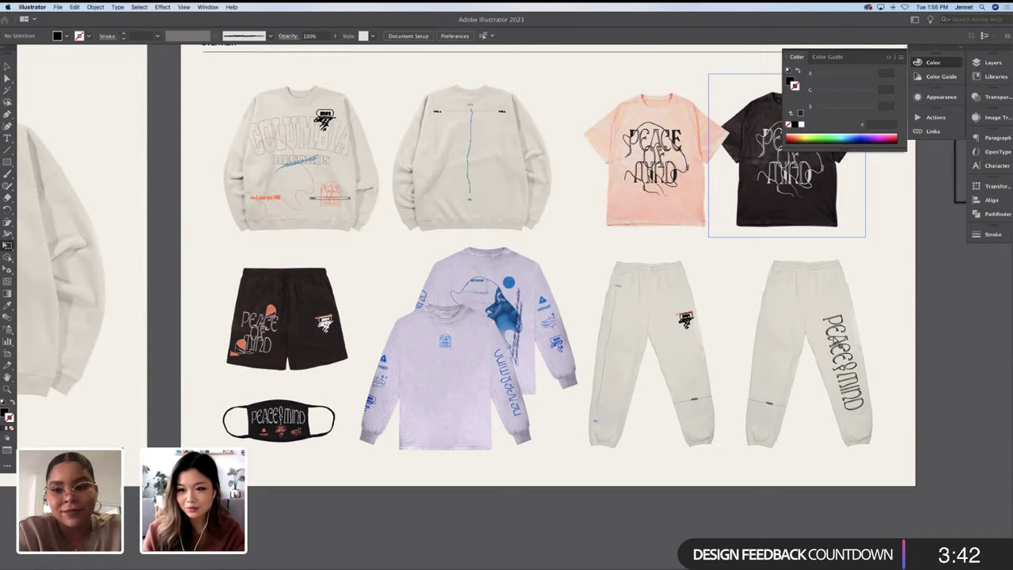
pyautogui.press('super+minus')
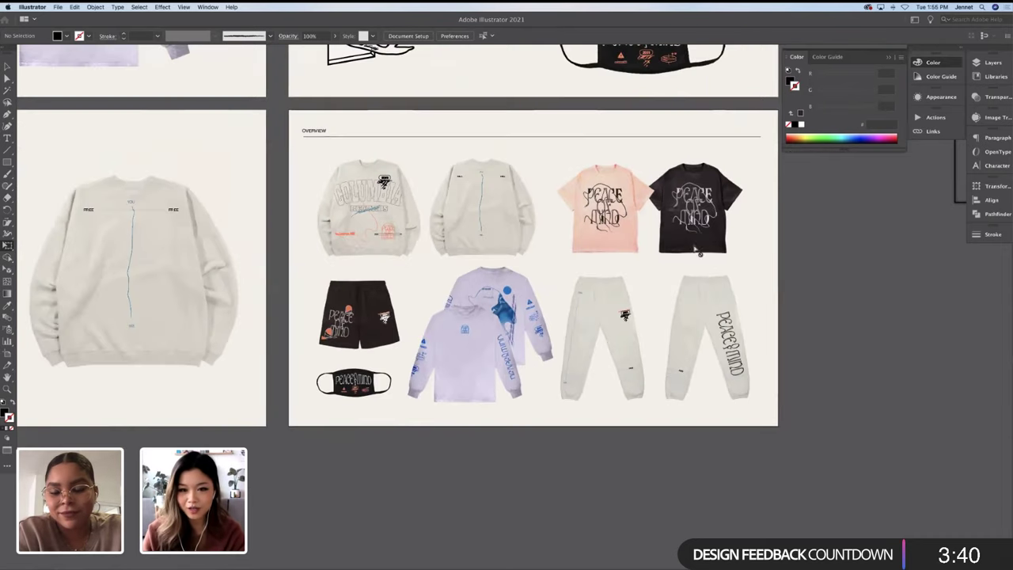
pyautogui.press('v')
pyautogui.click(316, 132)
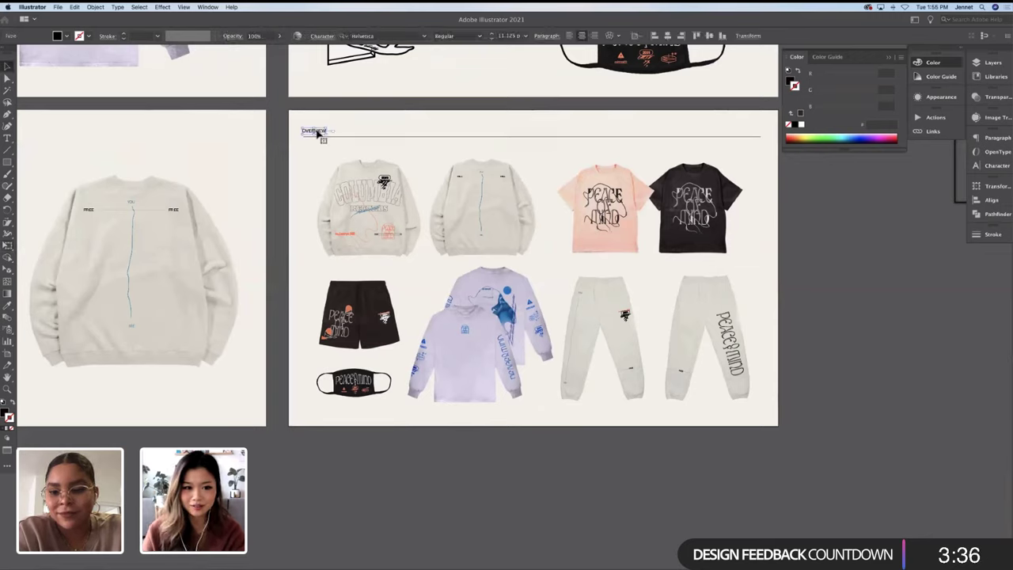
pyautogui.doubleClick(318, 132)
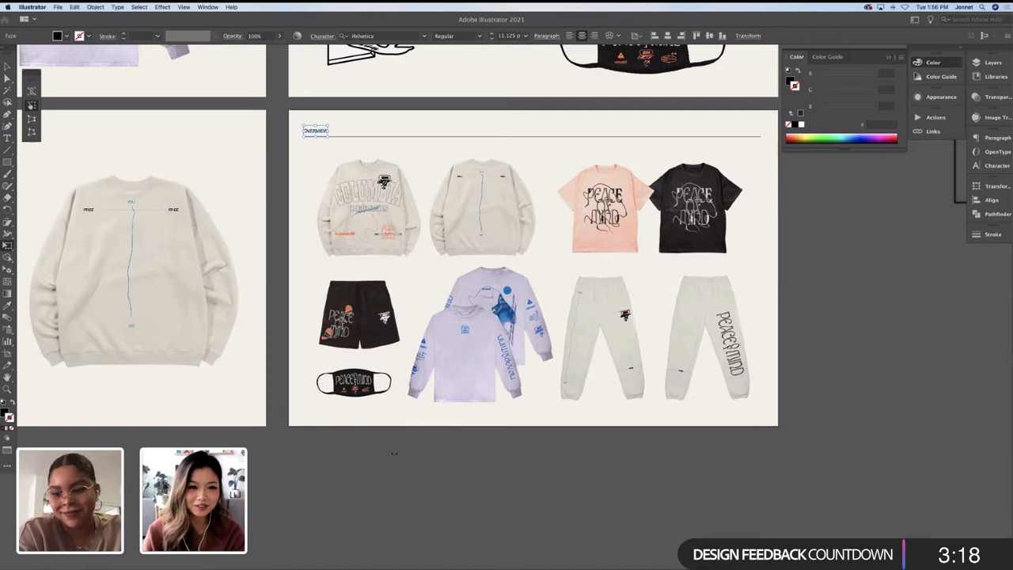
pyautogui.click(395, 453)
pyautogui.press('v')
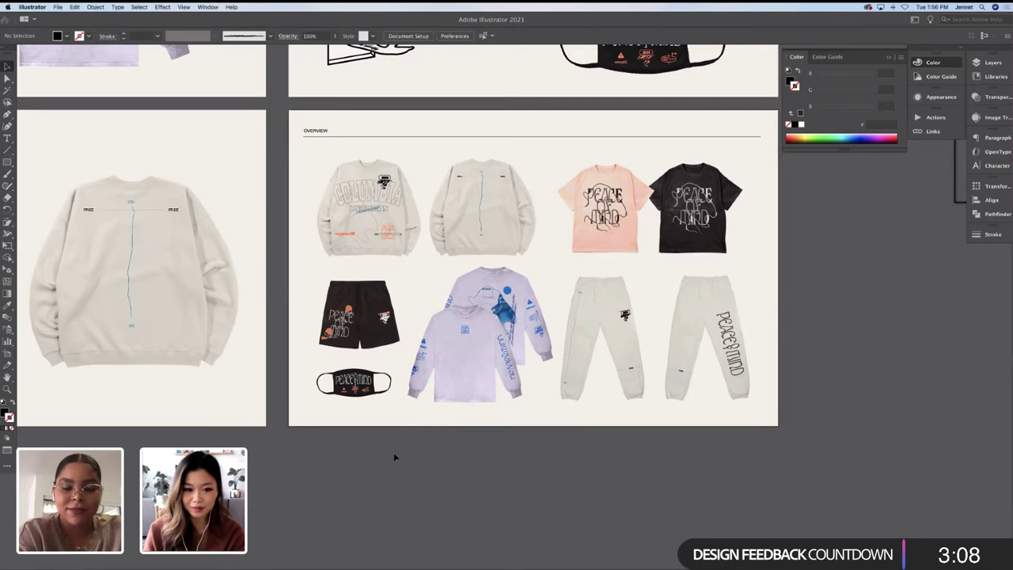
# Move the stray orange triangle flush into the lower corner of the shorts' heart graphic
pyautogui.click(321, 340)
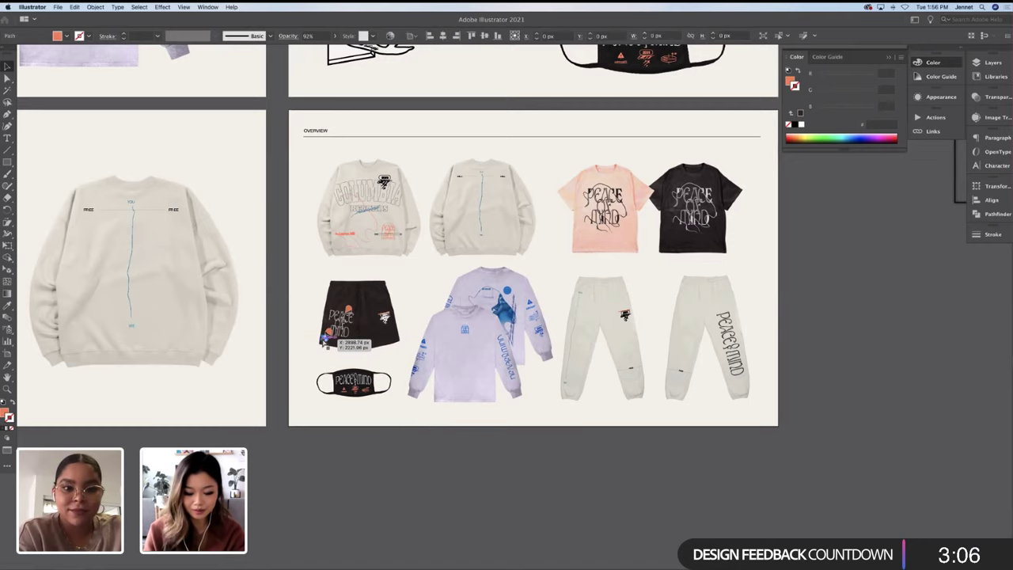
pyautogui.scroll(10, 321, 340)
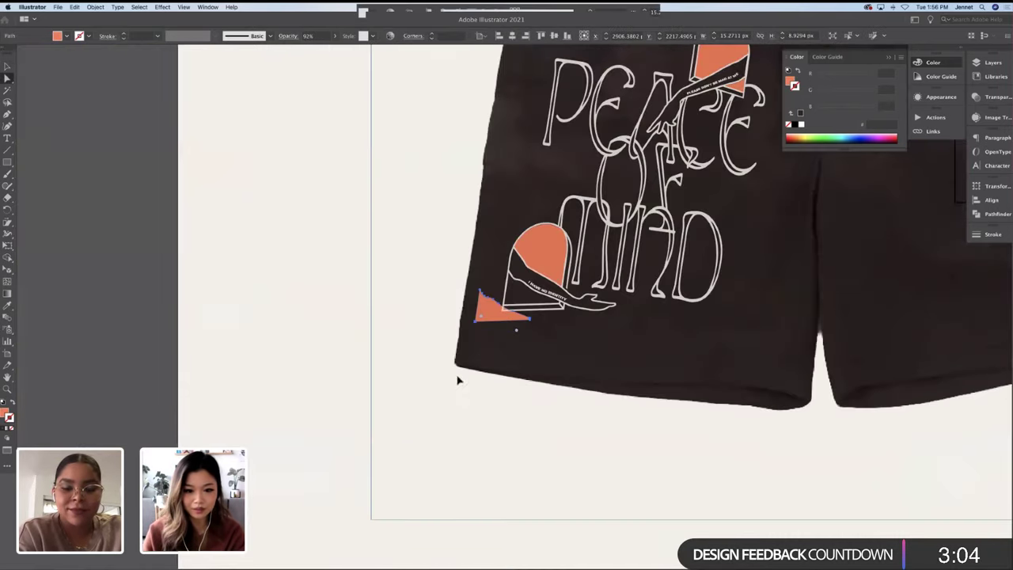
pyautogui.click(353, 369)
pyautogui.moveTo(509, 305); pyautogui.dragTo(518, 301)
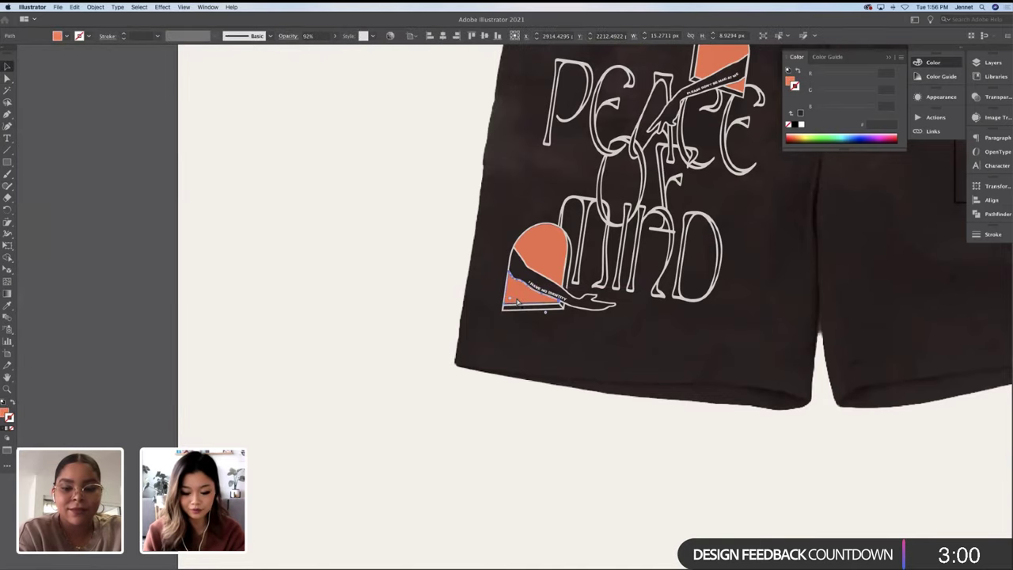
pyautogui.scroll(5, 522, 293)
pyautogui.moveTo(482, 319); pyautogui.dragTo(488, 325)
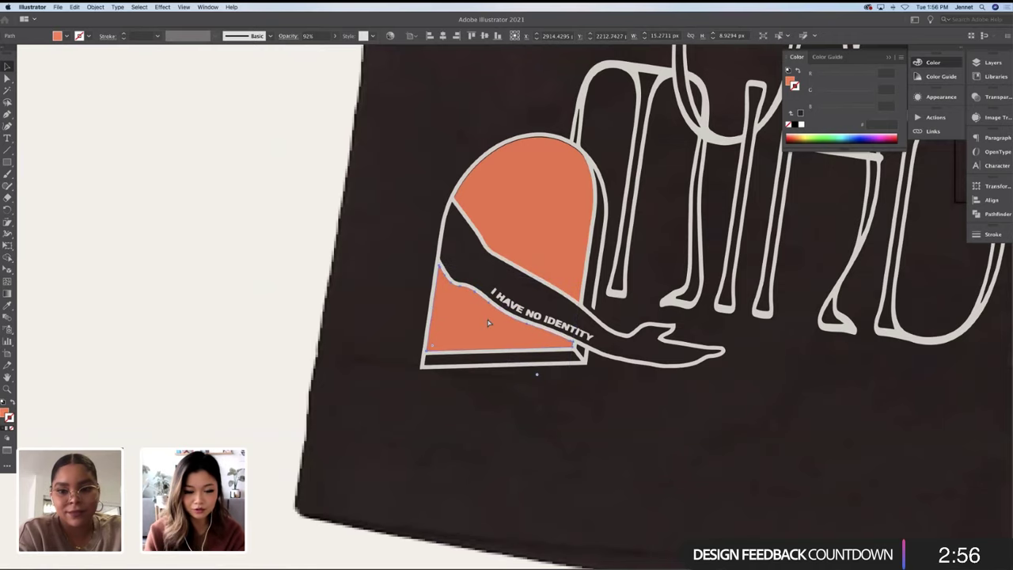
pyautogui.scroll(-8, 489, 323)
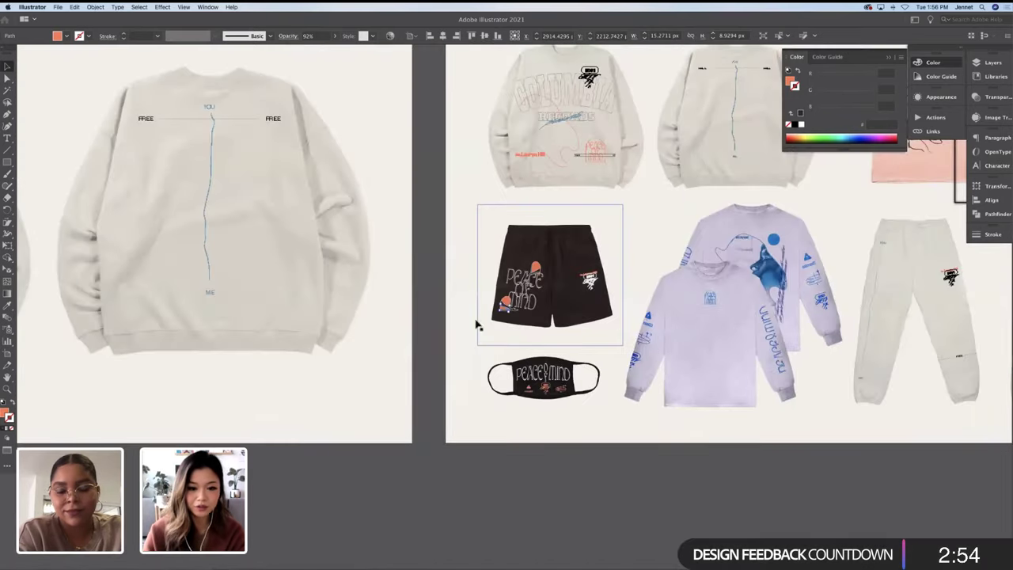
pyautogui.click(433, 330)
pyautogui.hscroll(5, 434, 329)
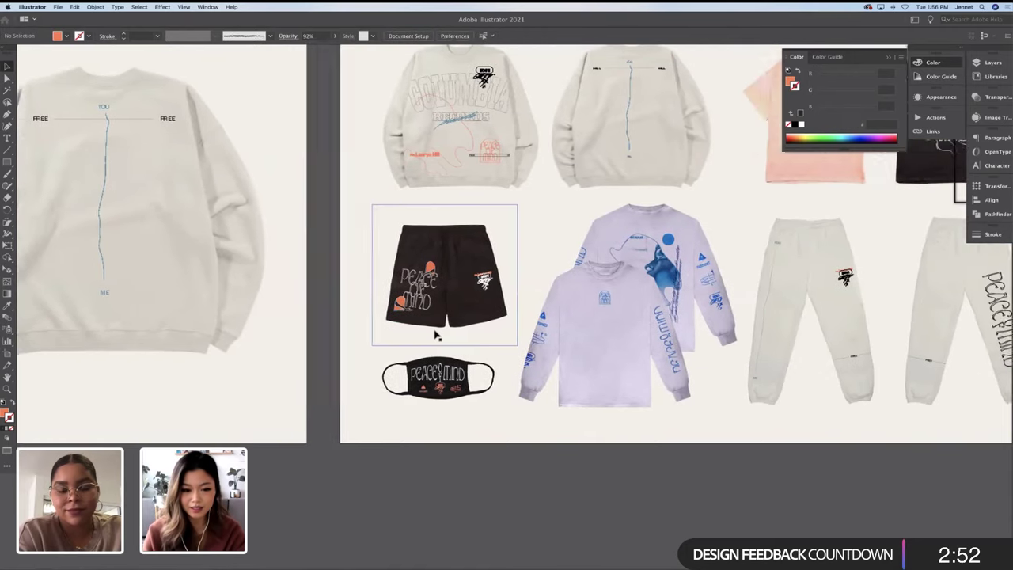
pyautogui.hscroll(12, 669, 464)
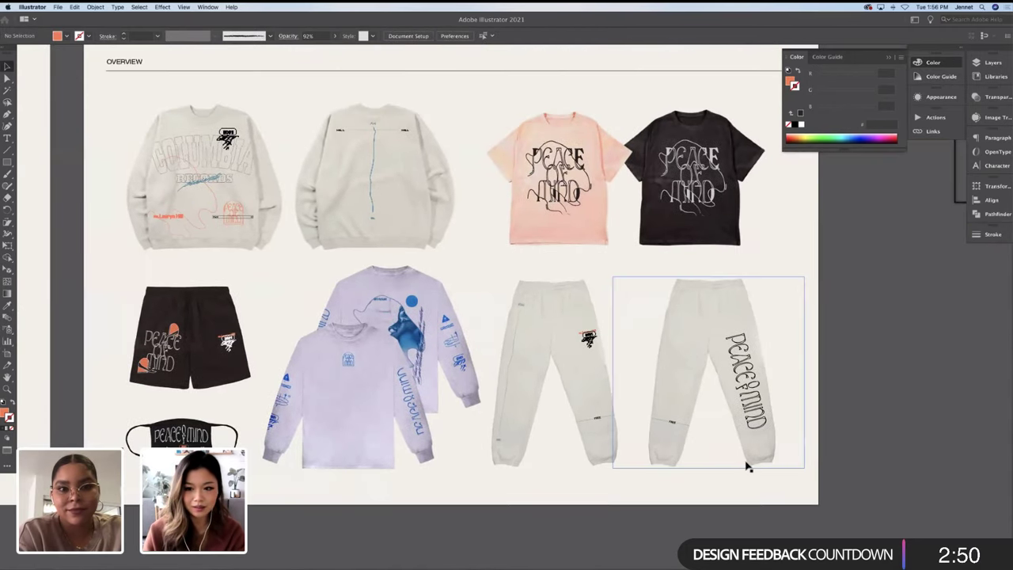
pyautogui.scroll(2, 861, 315)
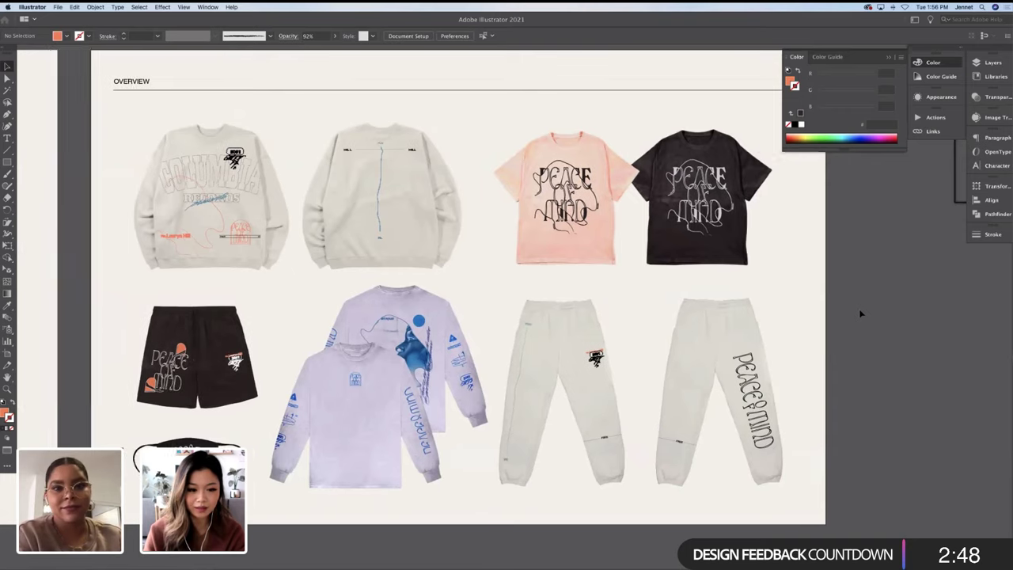
# Slide the vertical lettering a little along the front long-sleeve tee's sleeve
pyautogui.scroll(3, 859, 309)
pyautogui.hscroll(-3, 859, 309)
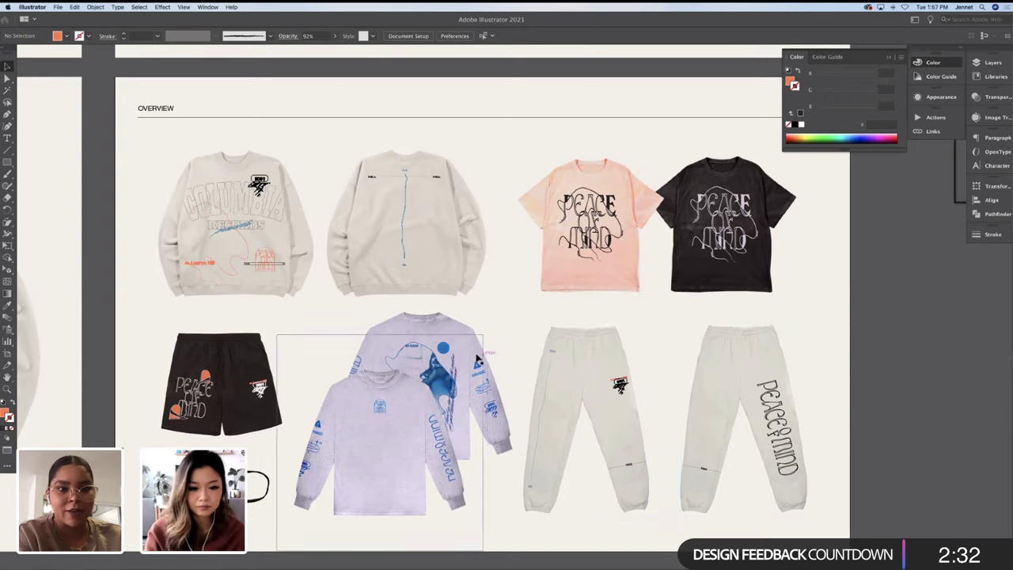
pyautogui.click(478, 361)
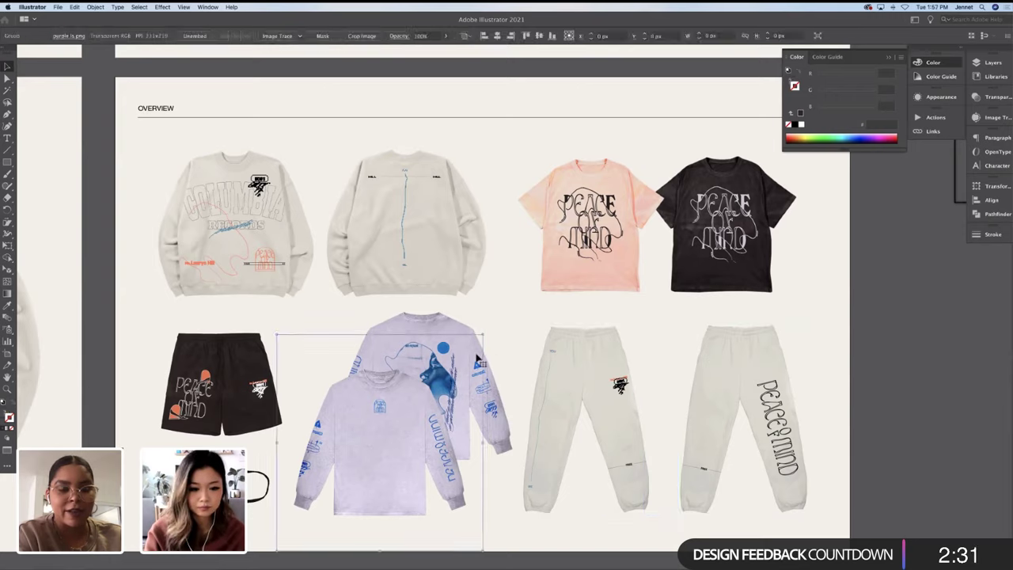
pyautogui.click(448, 453)
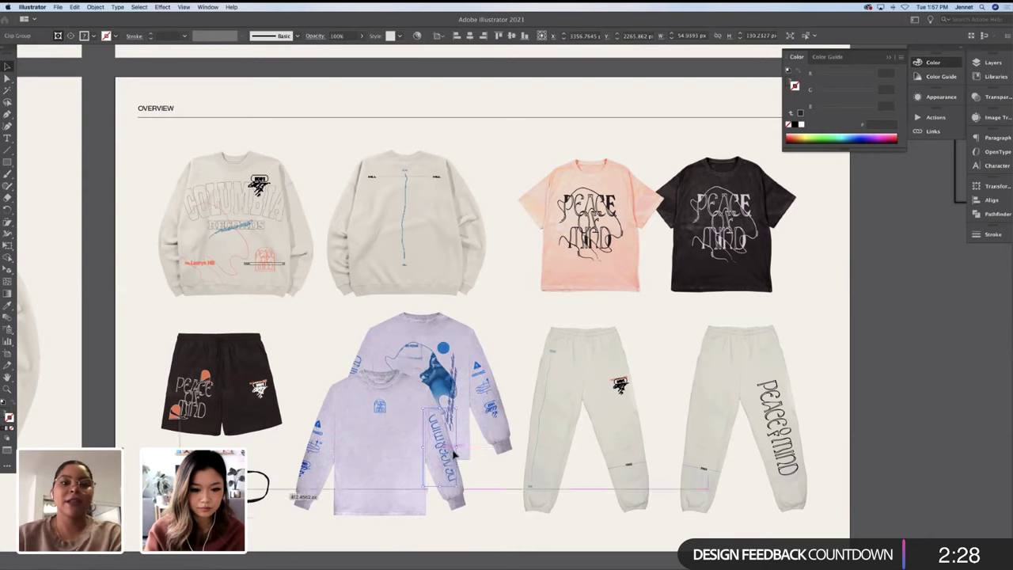
pyautogui.moveTo(455, 454); pyautogui.dragTo(448, 441)
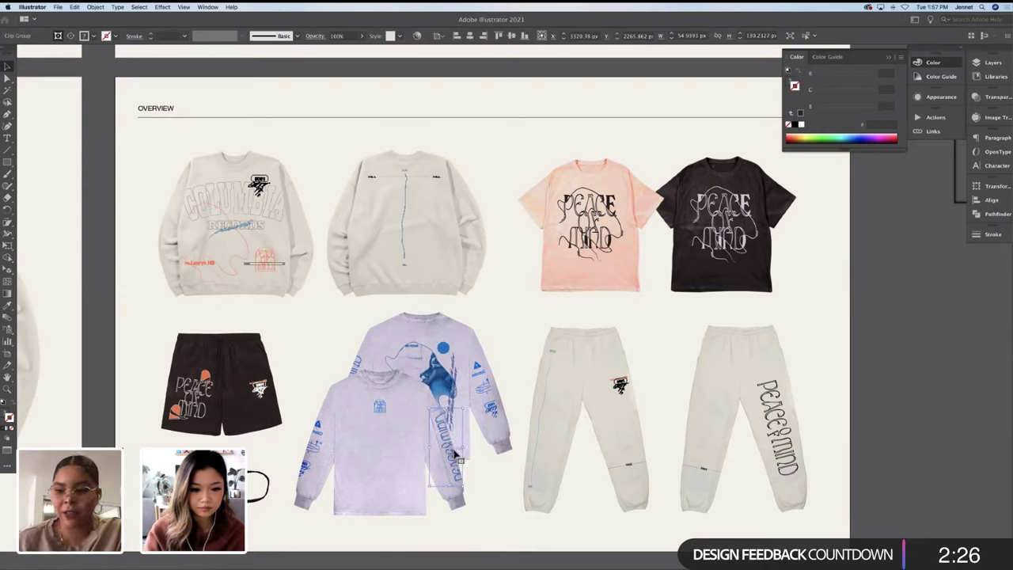
pyautogui.click(390, 417)
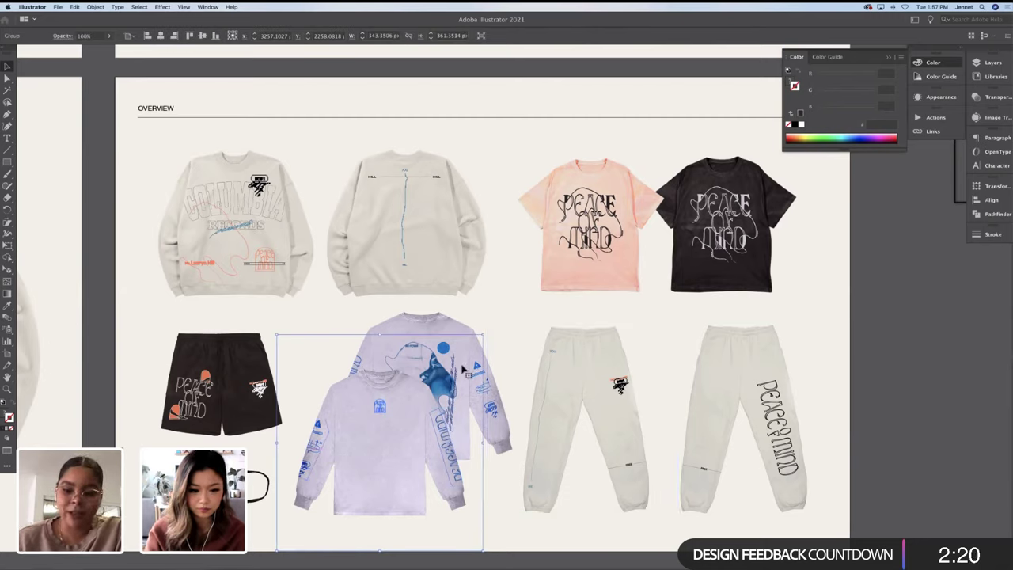
# Nudge the long-sleeve tees slightly to the right
pyautogui.scroll(-3, 480, 452)
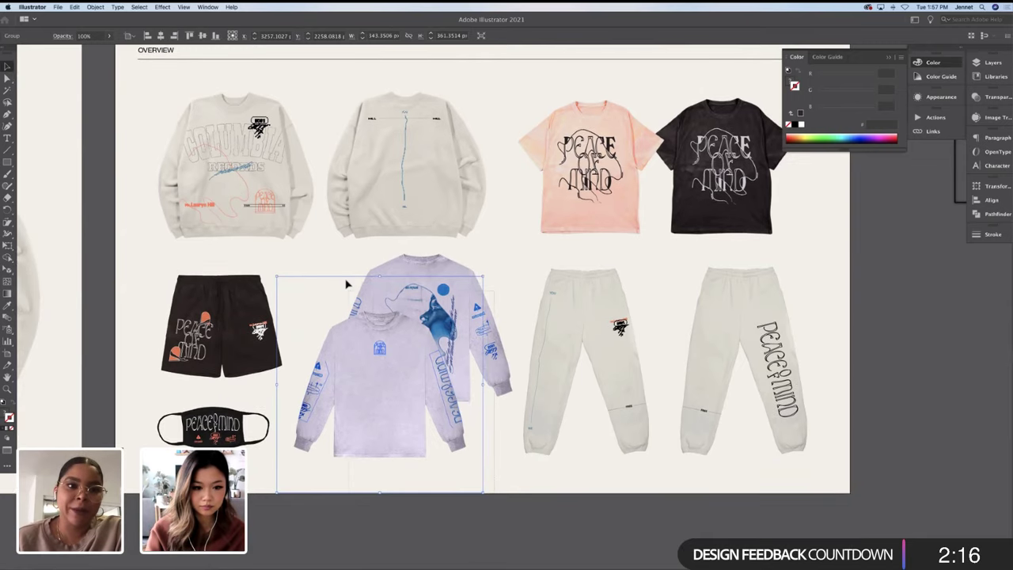
pyautogui.click(470, 448)
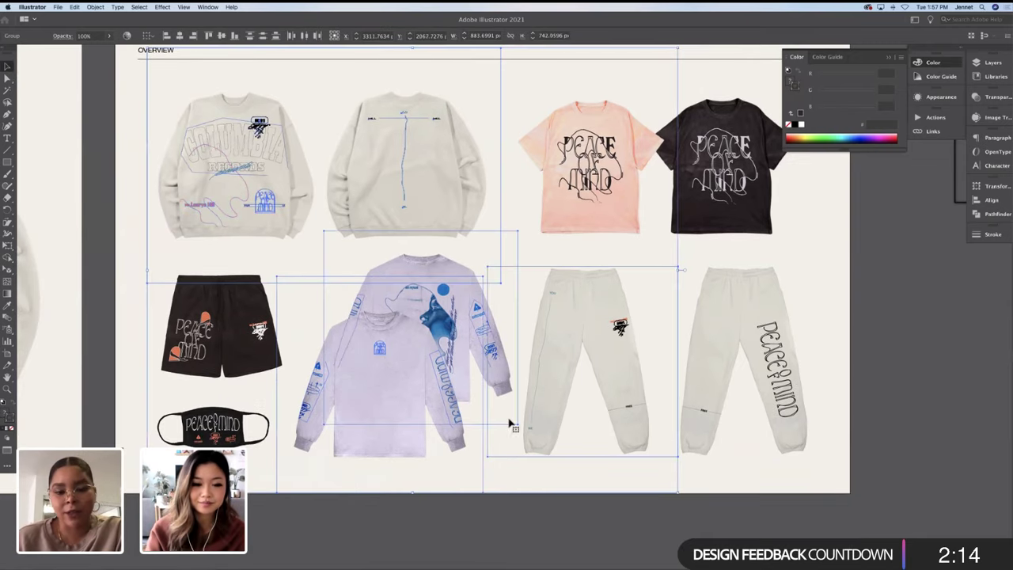
pyautogui.keyDown('shift'); pyautogui.click(407, 455); pyautogui.keyUp('shift')
pyautogui.keyDown('shift'); pyautogui.click(667, 457); pyautogui.keyUp('shift')
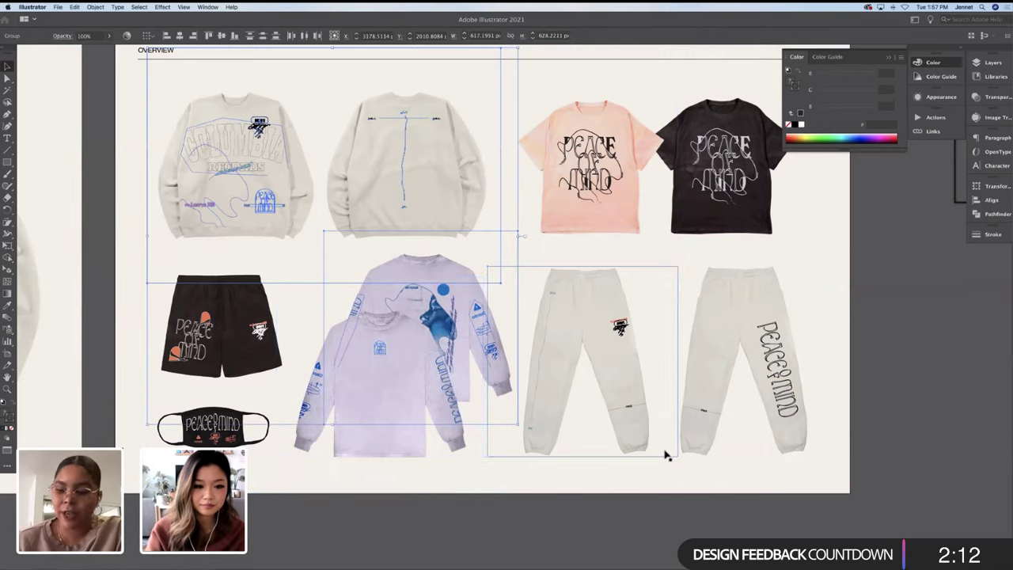
pyautogui.keyDown('shift'); pyautogui.click(668, 457); pyautogui.keyUp('shift')
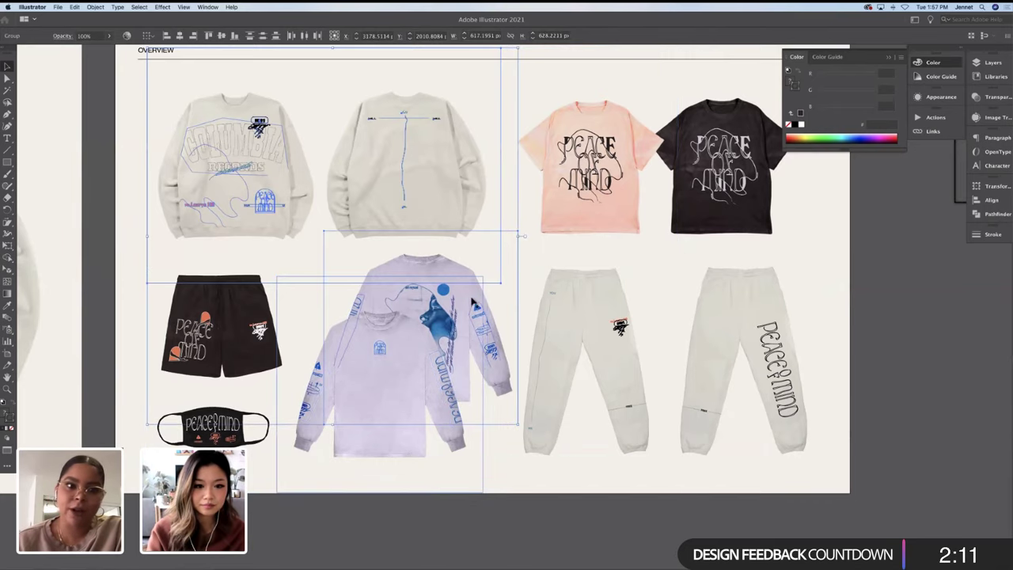
pyautogui.keyDown('shift'); pyautogui.click(500, 198); pyautogui.keyUp('shift')
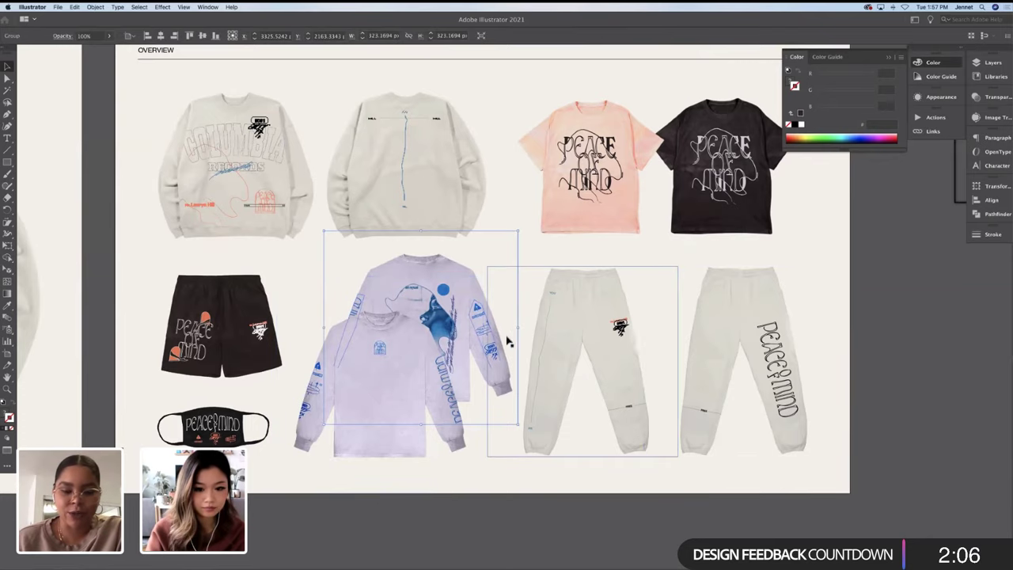
pyautogui.moveTo(489, 347); pyautogui.dragTo(505, 346)
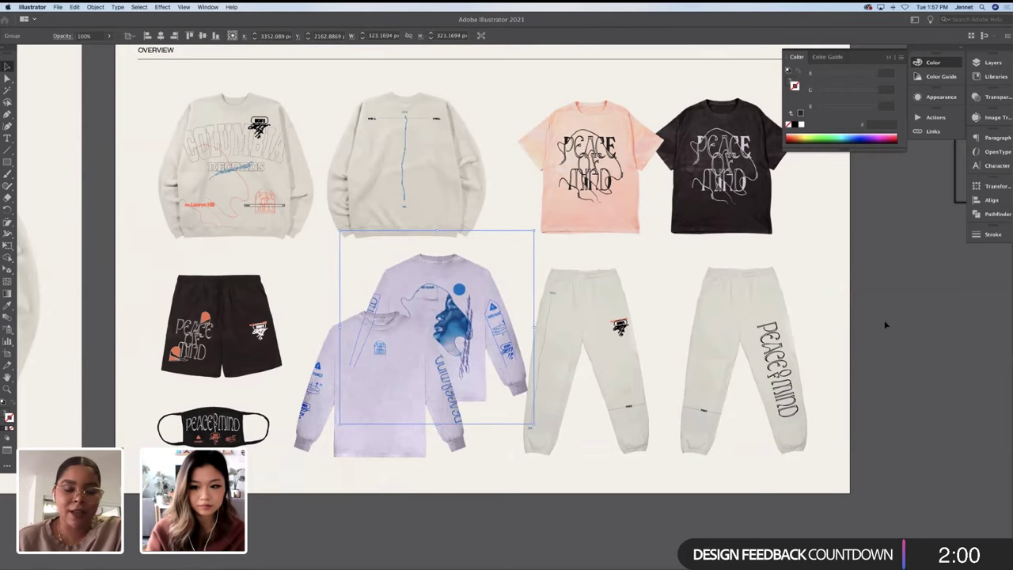
pyautogui.click(870, 303)
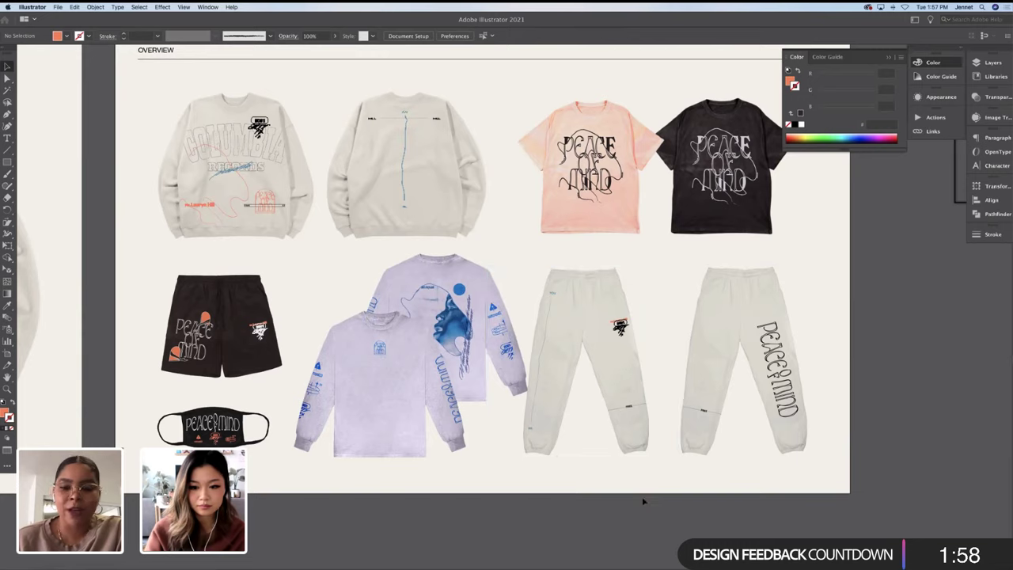
# Group the cream sweatpants with their logo marks and shift the group right
pyautogui.click(635, 456)
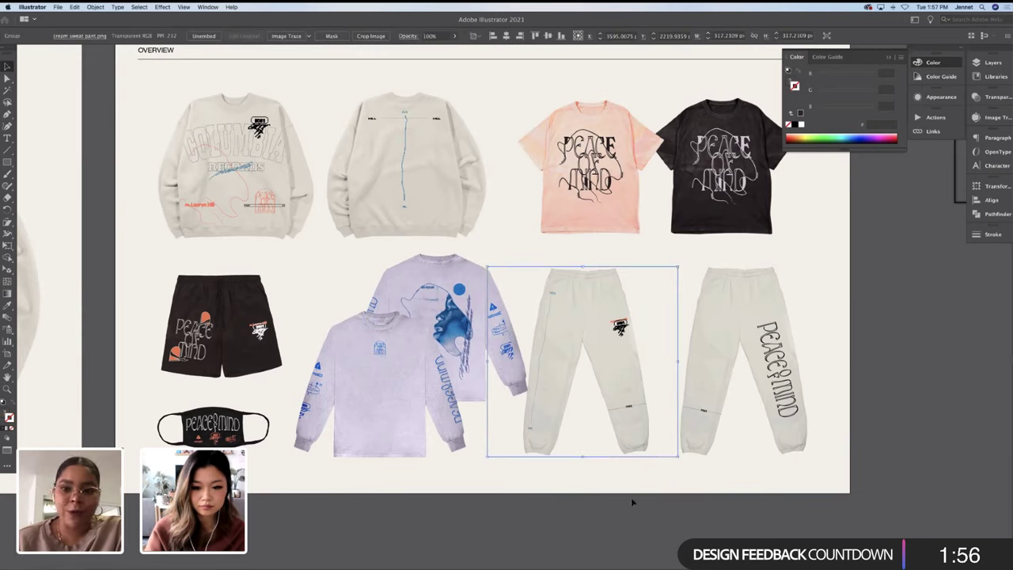
pyautogui.keyDown('shift'); pyautogui.click(552, 295); pyautogui.keyUp('shift')
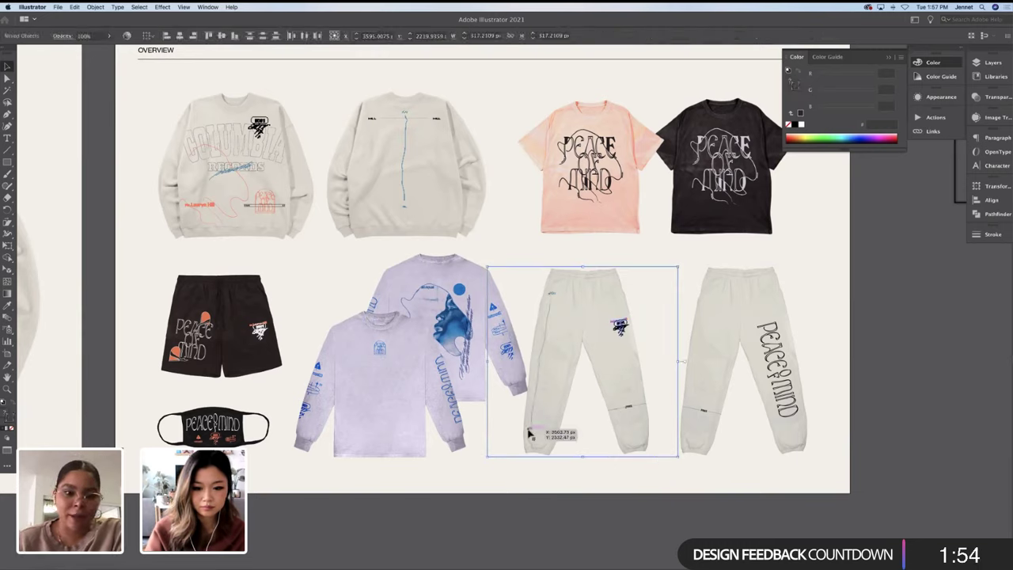
pyautogui.hotkey('ctrl', 'g')
pyautogui.moveTo(619, 330); pyautogui.dragTo(765, 348)
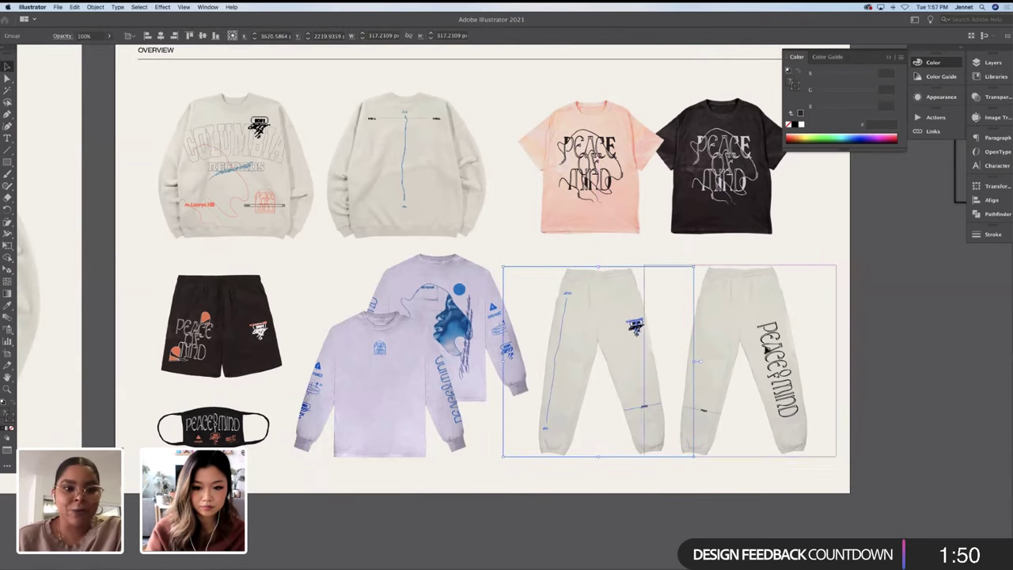
pyautogui.click(875, 321)
pyautogui.scroll(1, 874, 321)
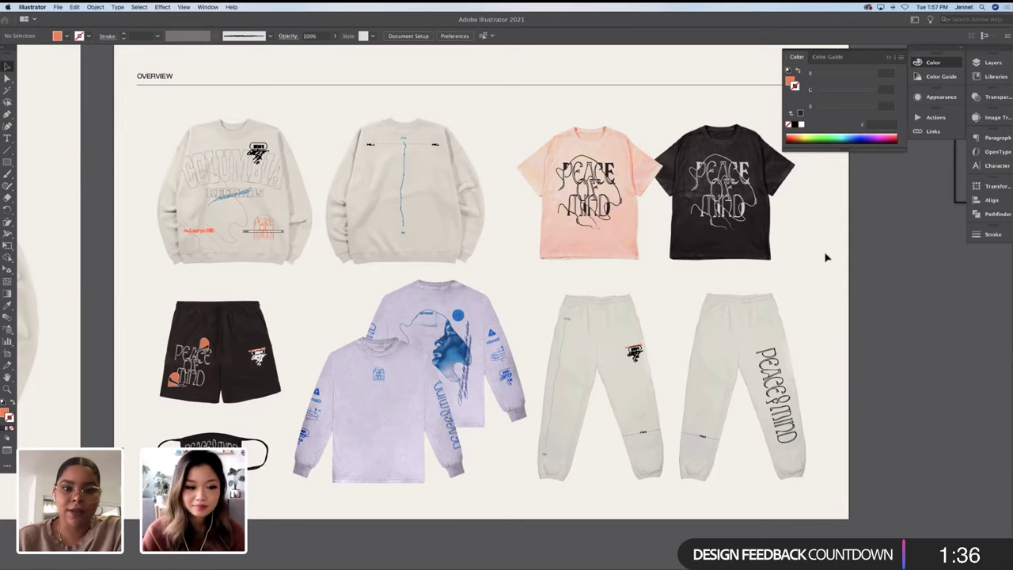
# With the Appearance panel open, isolate the black shorts group, select its small graphic, then exit
pyautogui.hscroll(-3, 317, 362)
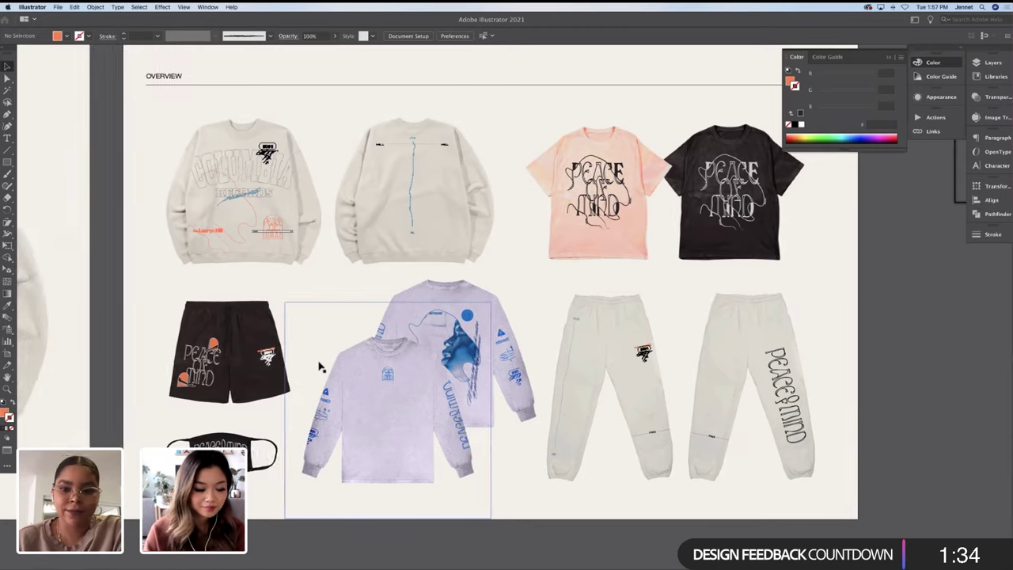
pyautogui.click(299, 361)
pyautogui.click(293, 358)
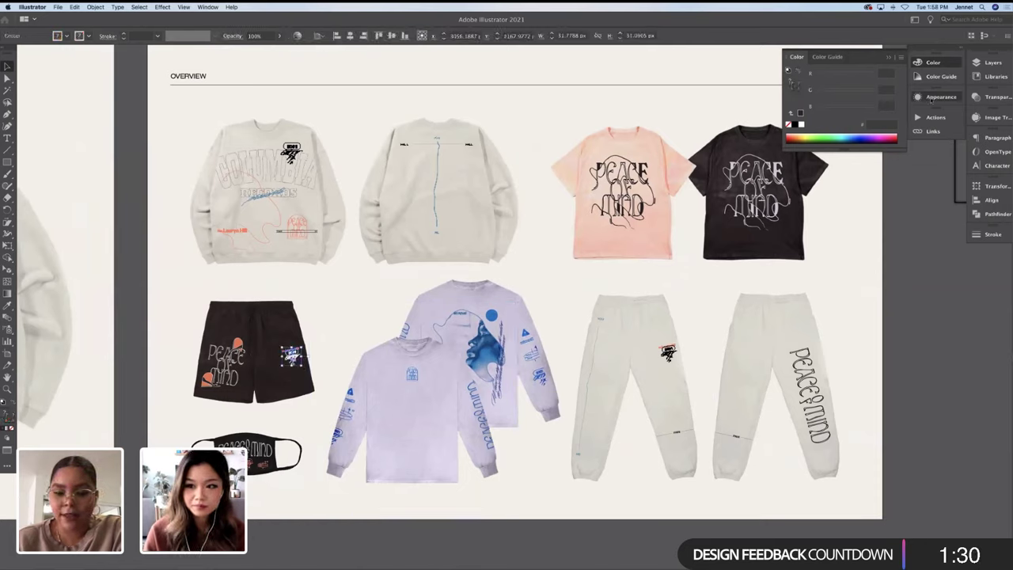
pyautogui.click(939, 96)
pyautogui.click(942, 100)
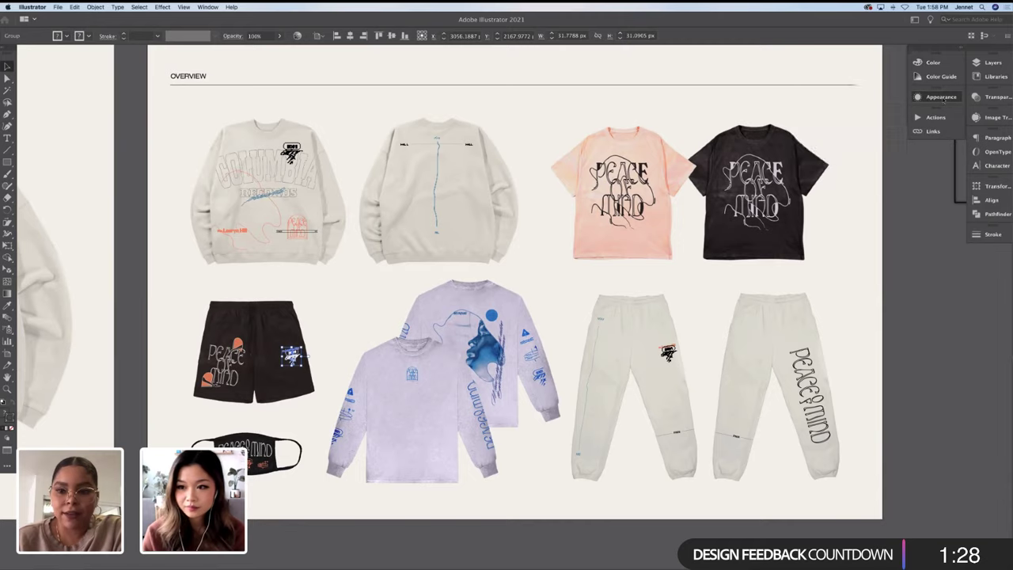
pyautogui.click(917, 97)
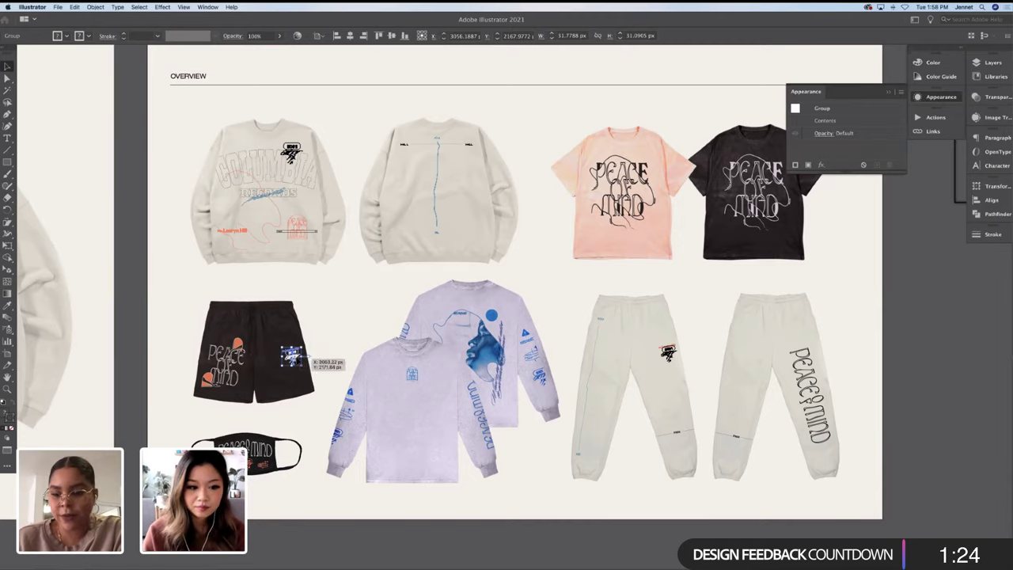
pyautogui.doubleClick(301, 359)
pyautogui.click(302, 366)
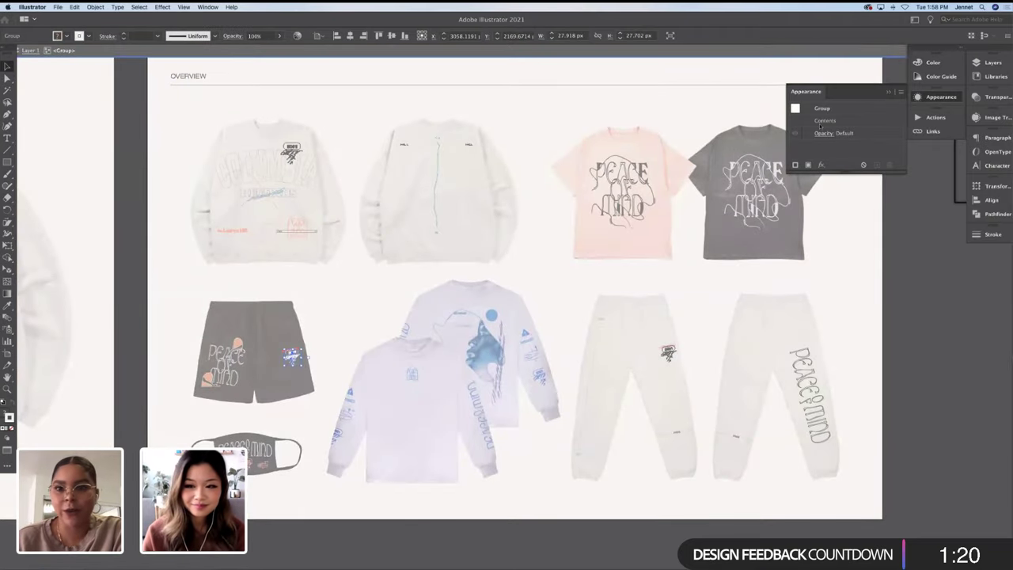
pyautogui.doubleClick(420, 528)
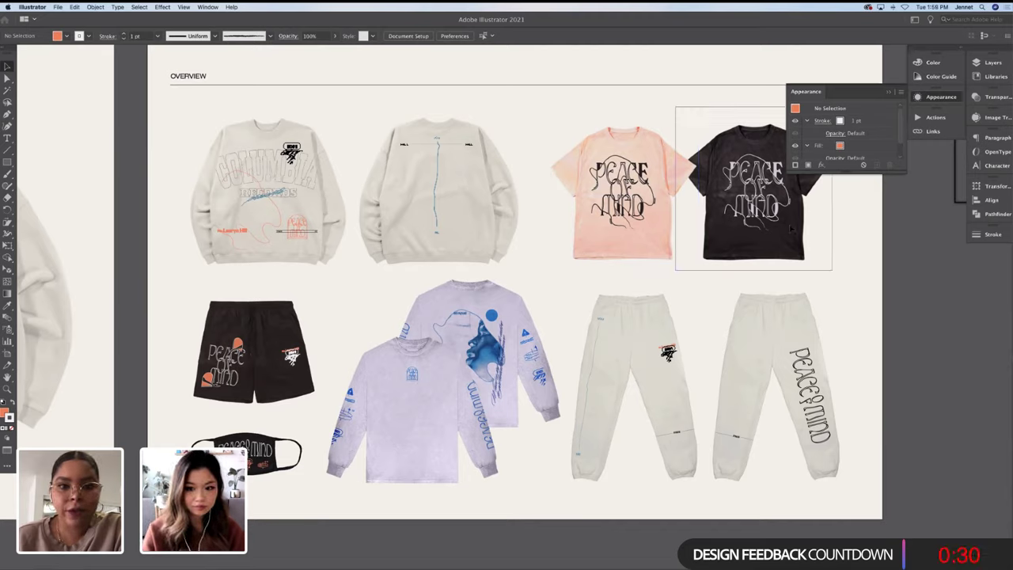
# Inside the black tee group, set the Peace of Mind art fill to pale lavender BFBFDD
pyautogui.click(779, 214)
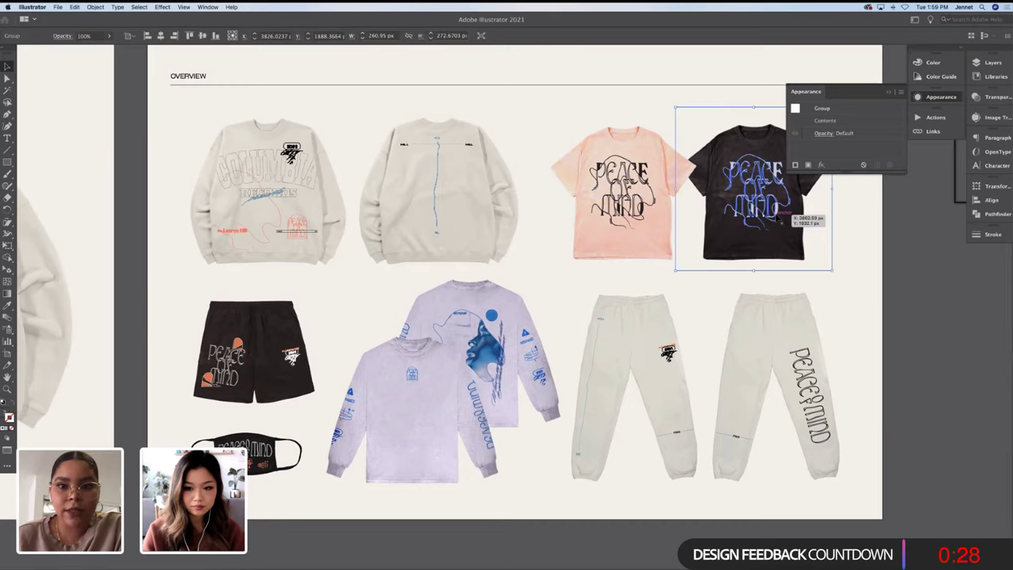
pyautogui.doubleClick(780, 215)
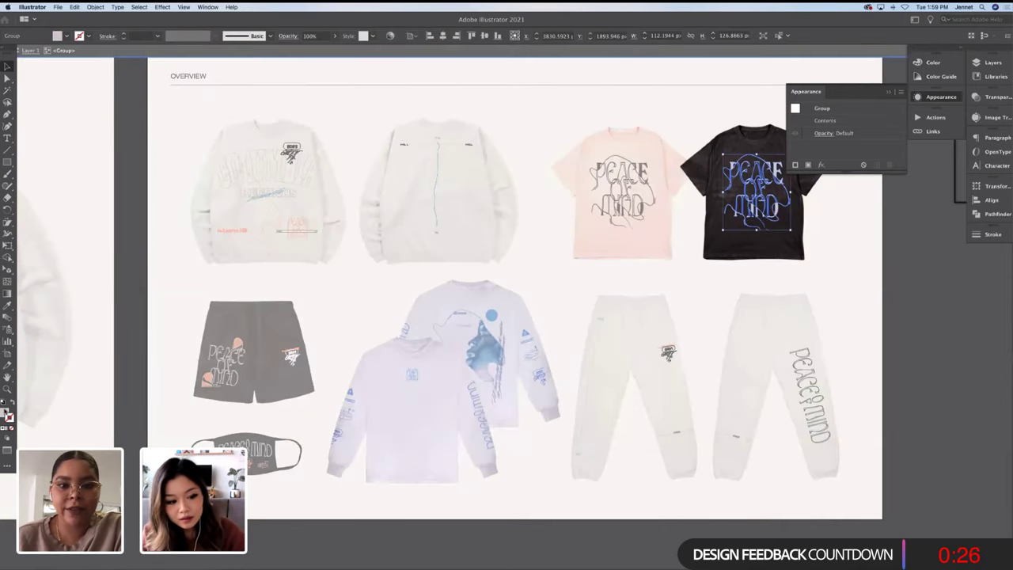
pyautogui.doubleClick(6, 413)
pyautogui.click(442, 234)
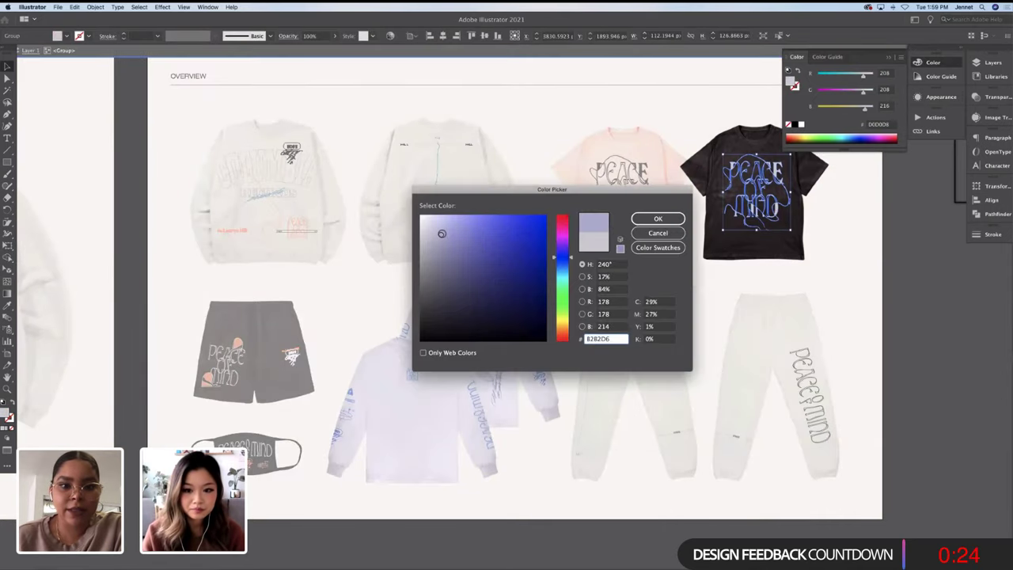
pyautogui.moveTo(442, 234); pyautogui.dragTo(437, 231)
pyautogui.click(657, 218)
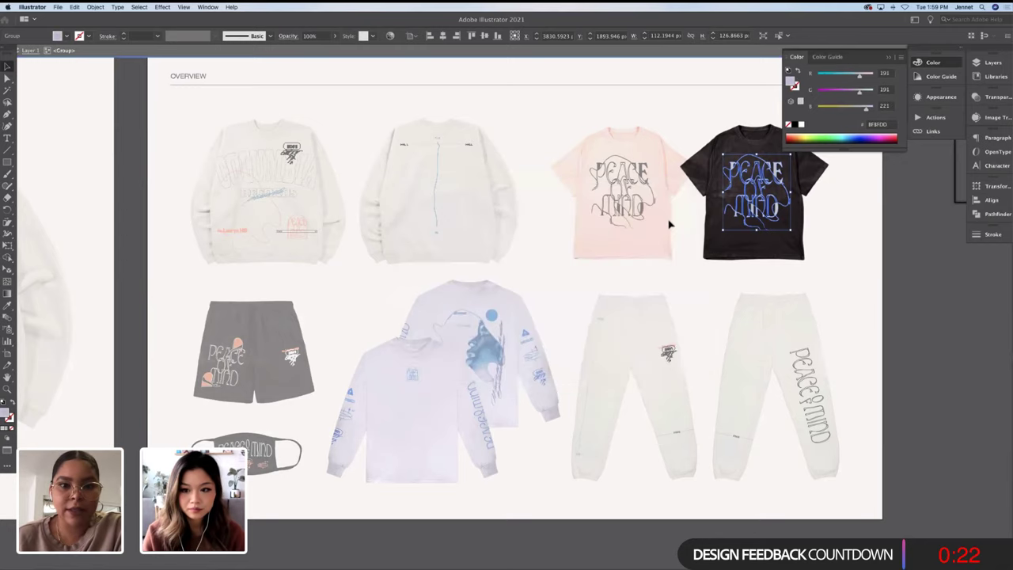
pyautogui.click(906, 229)
pyautogui.doubleClick(906, 231)
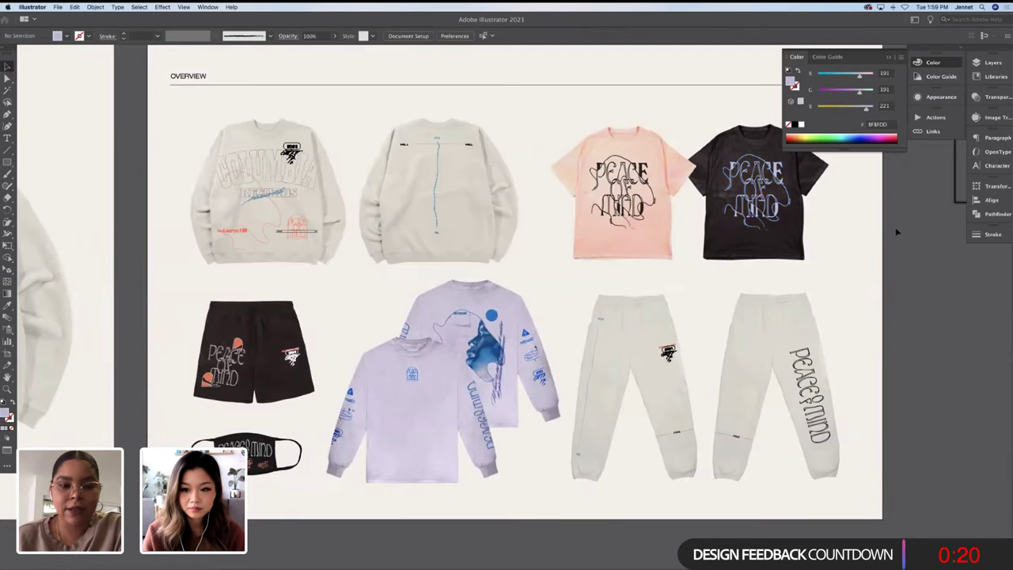
pyautogui.hscroll(1, 898, 232)
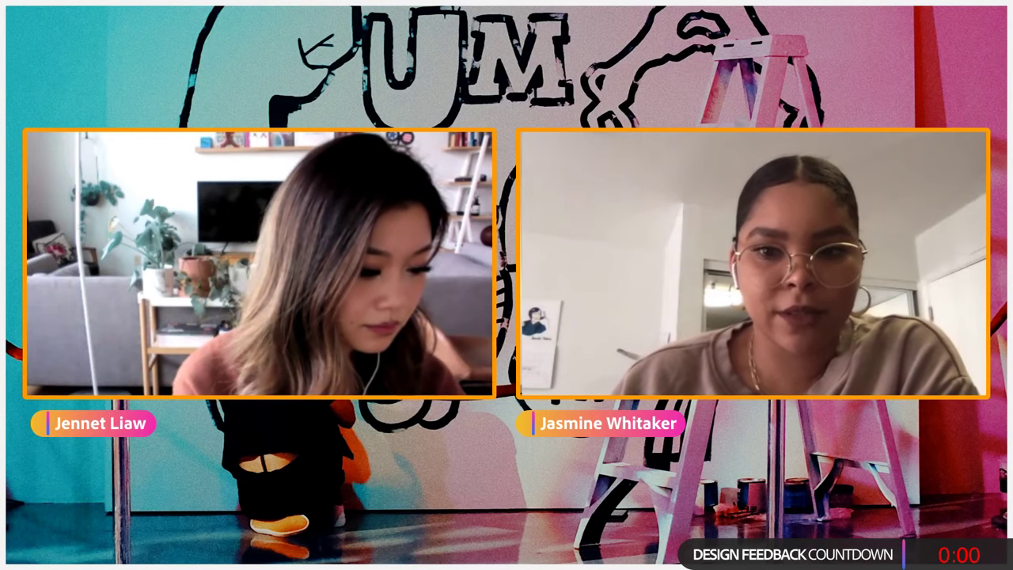
# Find the PS DCC #06 wolf post in #current-challenge and enlarge its image
pyautogui.scroll(-1, 345, 458)
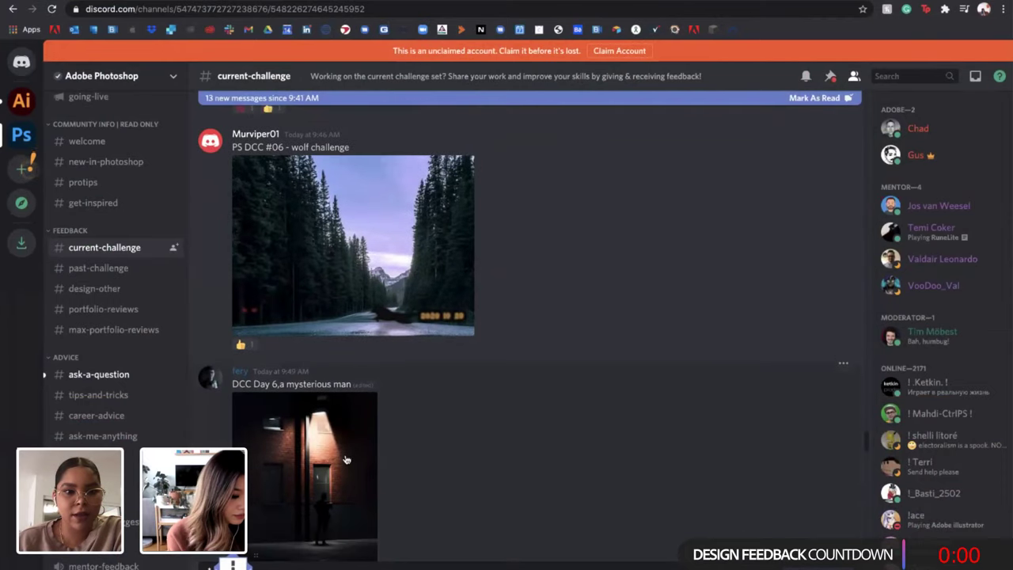
pyautogui.scroll(-1, 345, 459)
pyautogui.scroll(1, 346, 458)
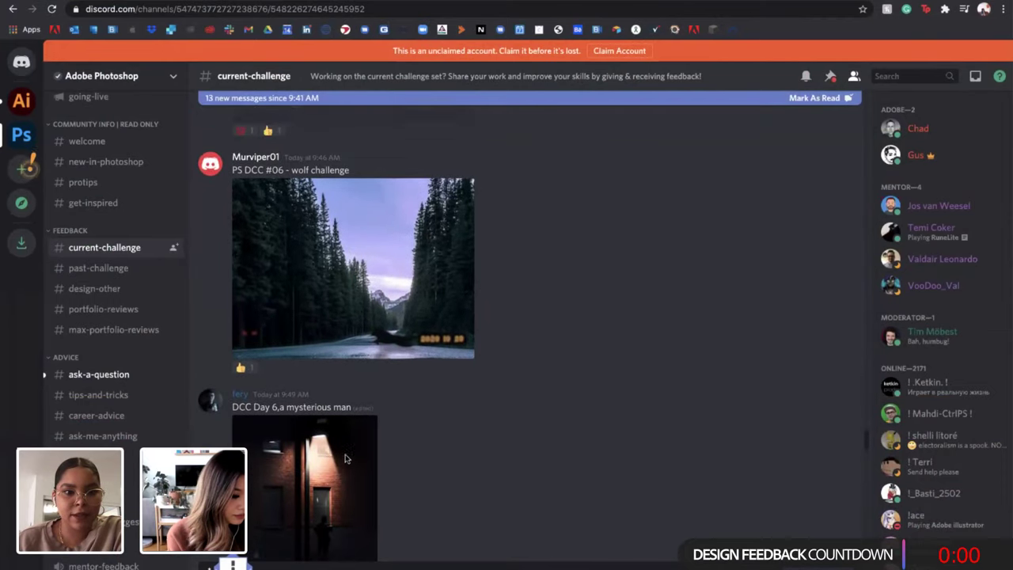
pyautogui.scroll(4, 345, 459)
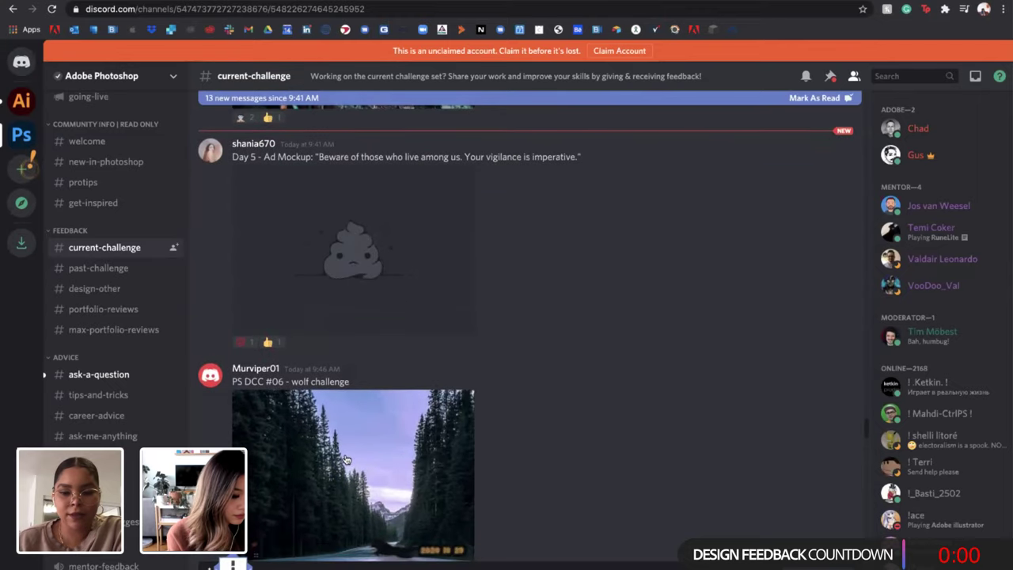
pyautogui.scroll(-1, 345, 459)
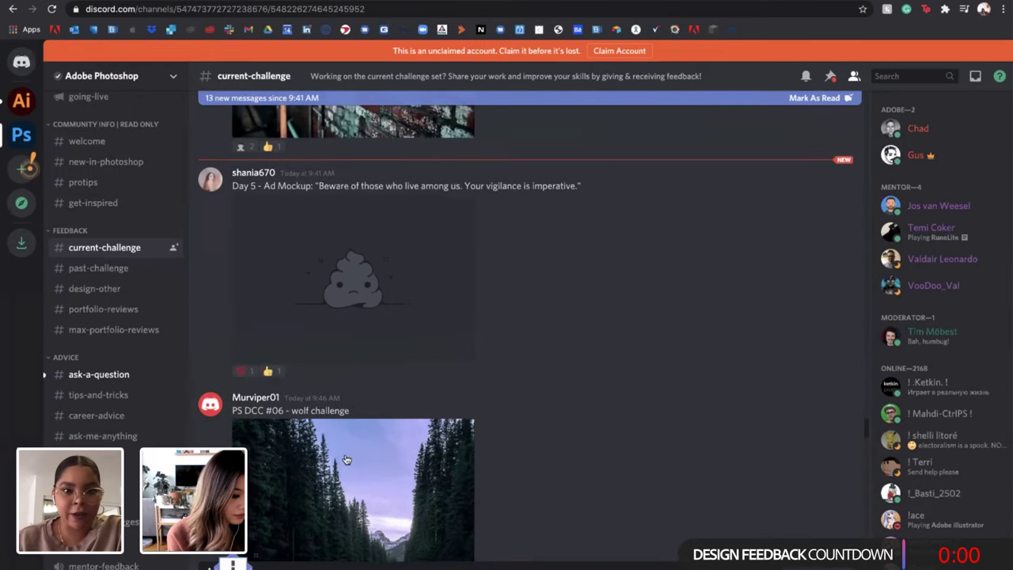
pyautogui.scroll(-3, 346, 459)
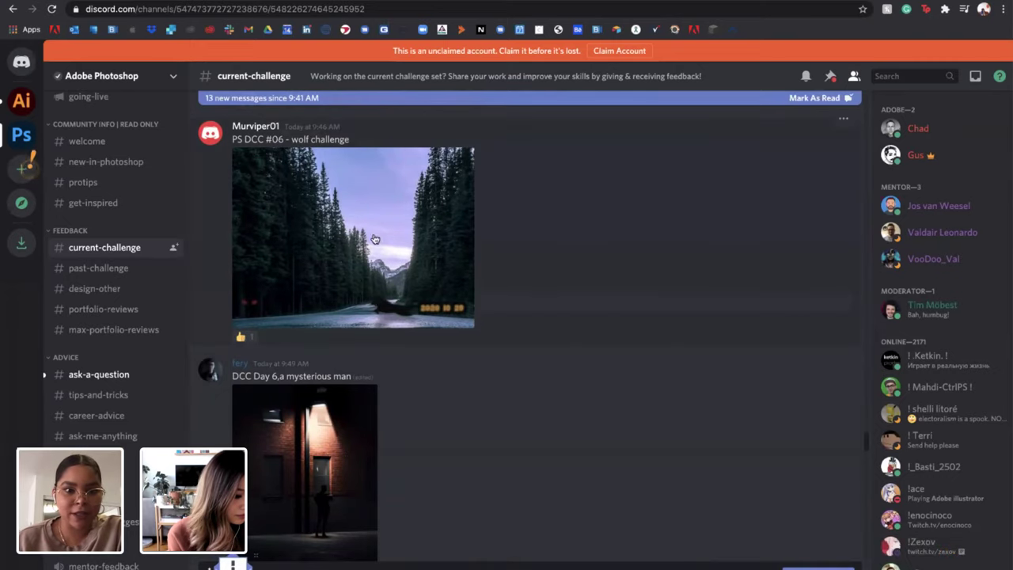
pyautogui.click(297, 214)
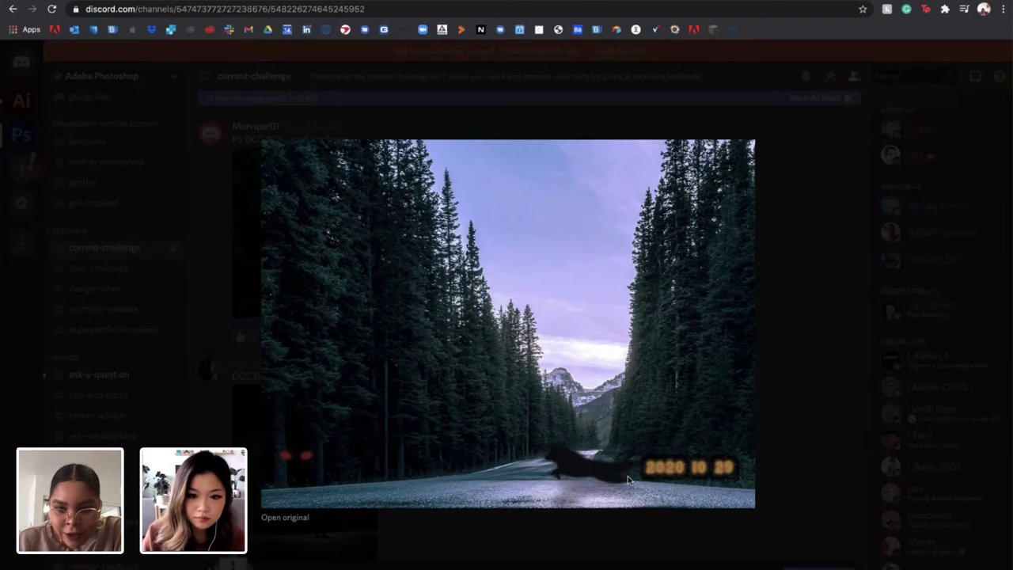
pyautogui.scroll(5, 577, 409)
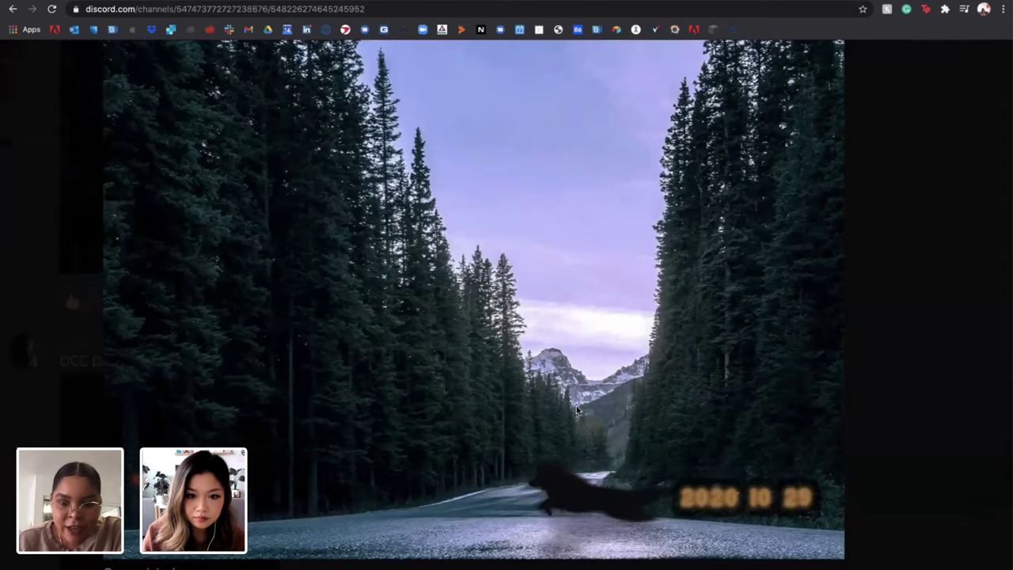
pyautogui.scroll(-2, 577, 409)
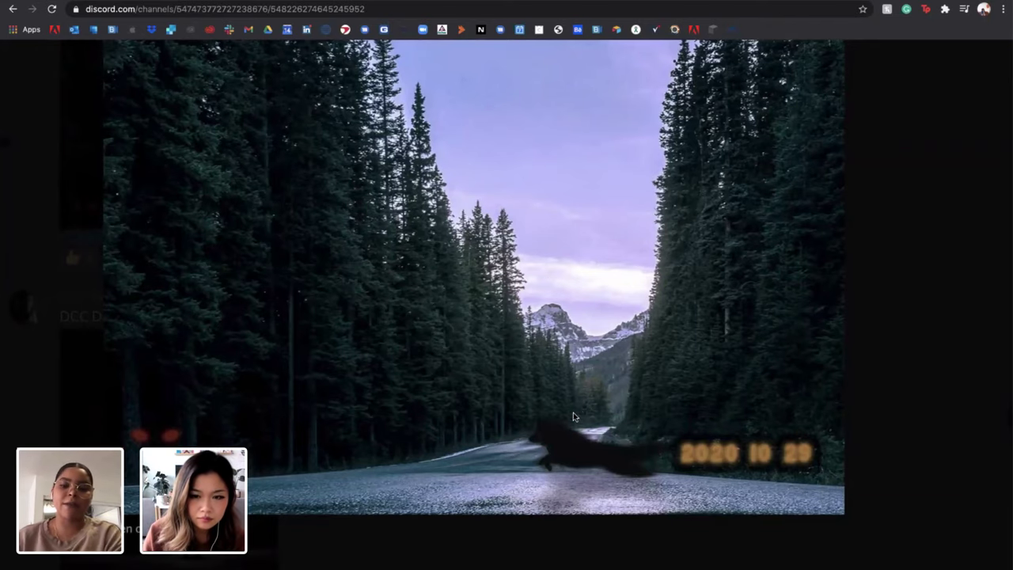
pyautogui.scroll(-2, 605, 437)
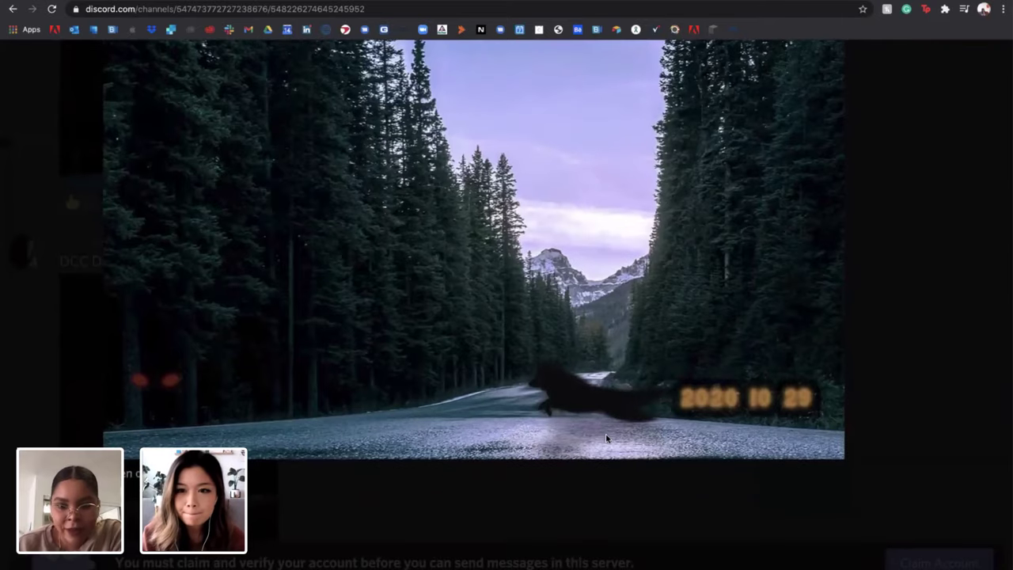
pyautogui.scroll(4, 606, 438)
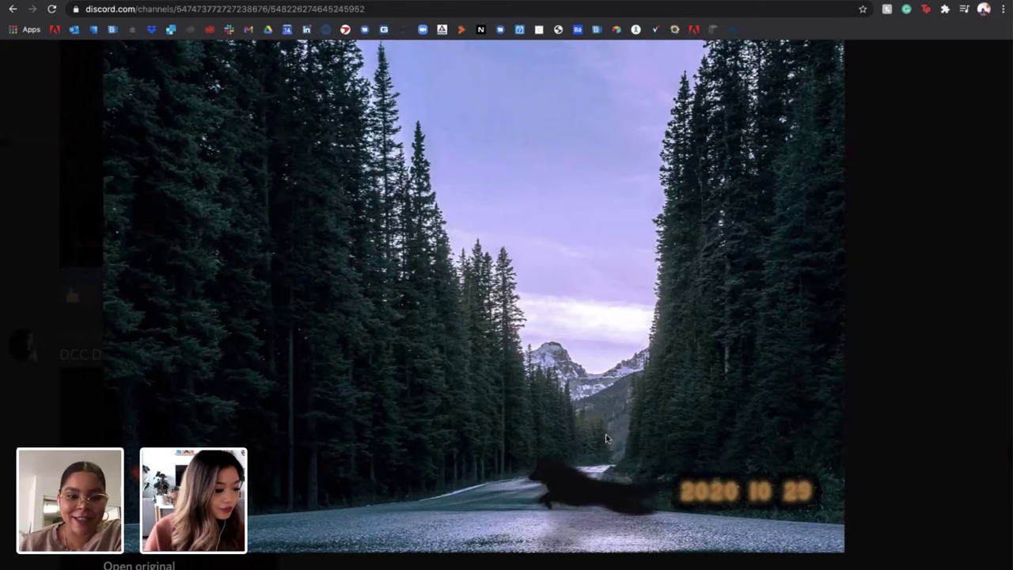
pyautogui.scroll(-2, 606, 438)
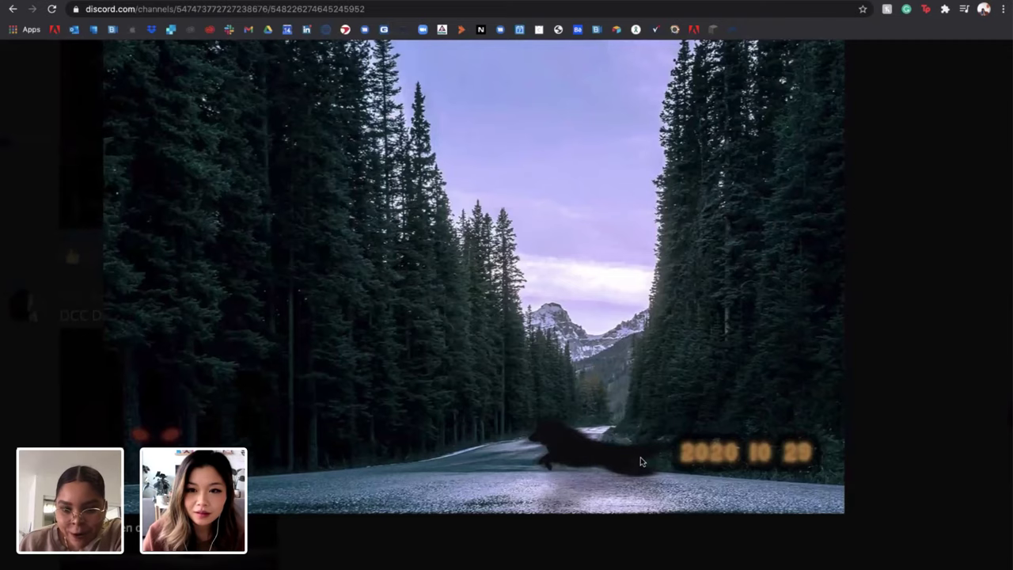
pyautogui.scroll(2, 641, 457)
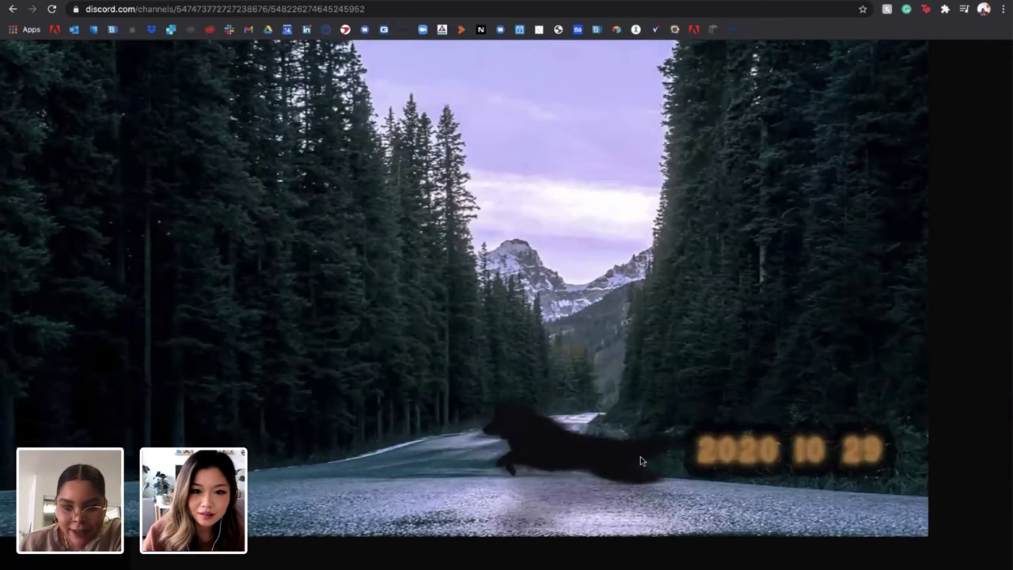
pyautogui.scroll(-1, 641, 461)
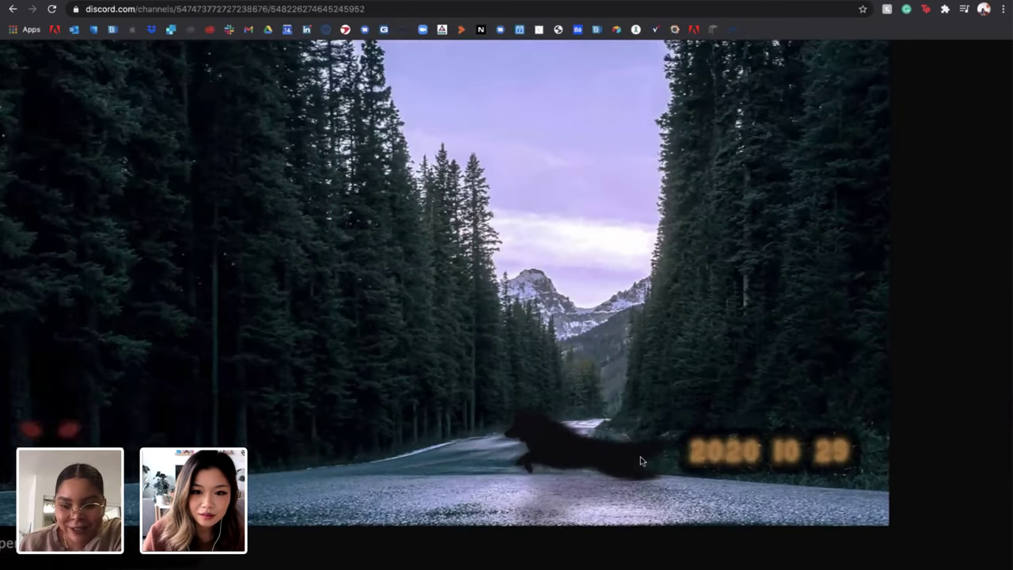
pyautogui.scroll(-2, 641, 461)
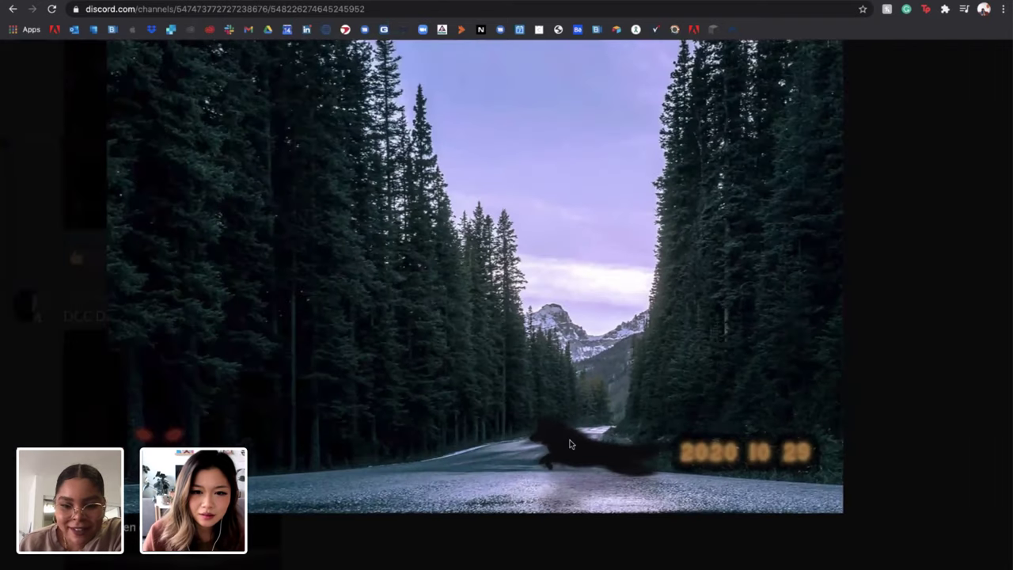
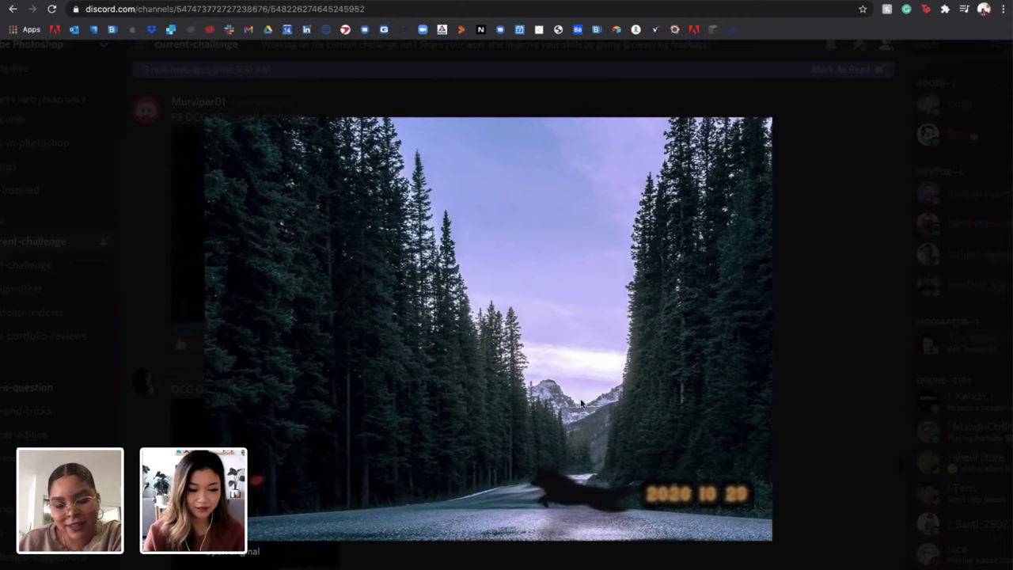
# Scroll around the enlarged forest-road submission to inspect it
pyautogui.scroll(3, 581, 404)
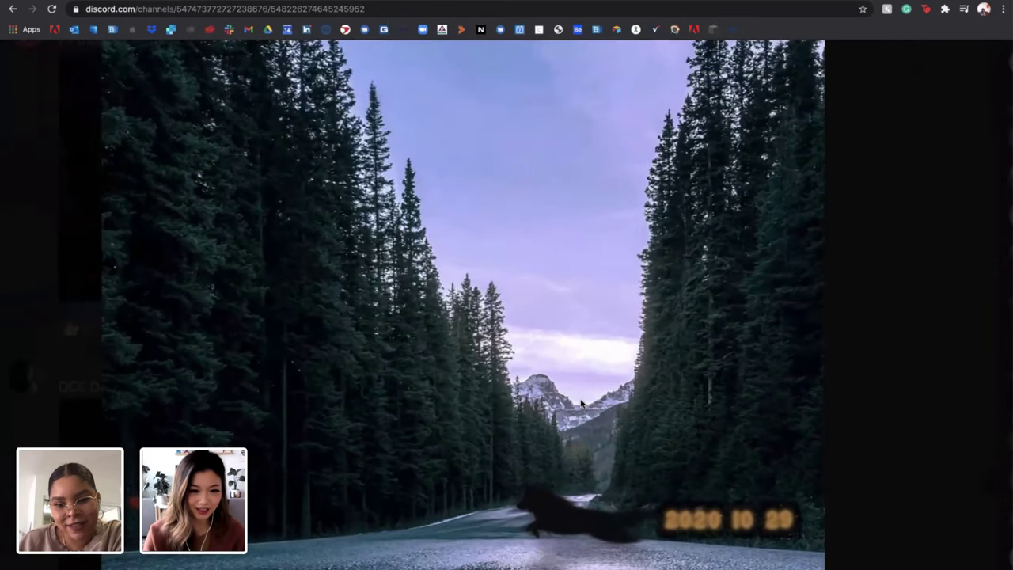
pyautogui.scroll(-3, 581, 403)
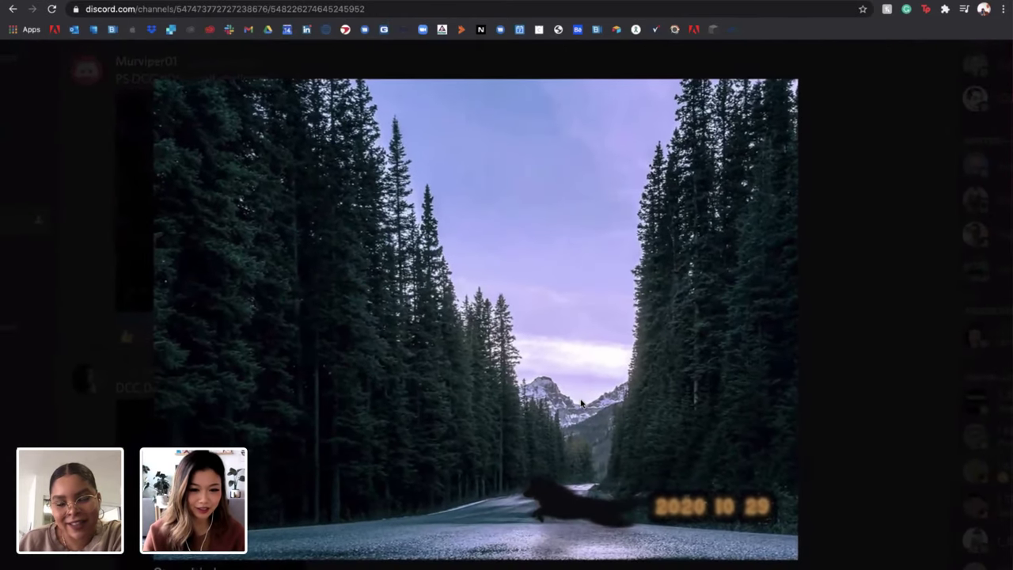
pyautogui.scroll(2, 581, 404)
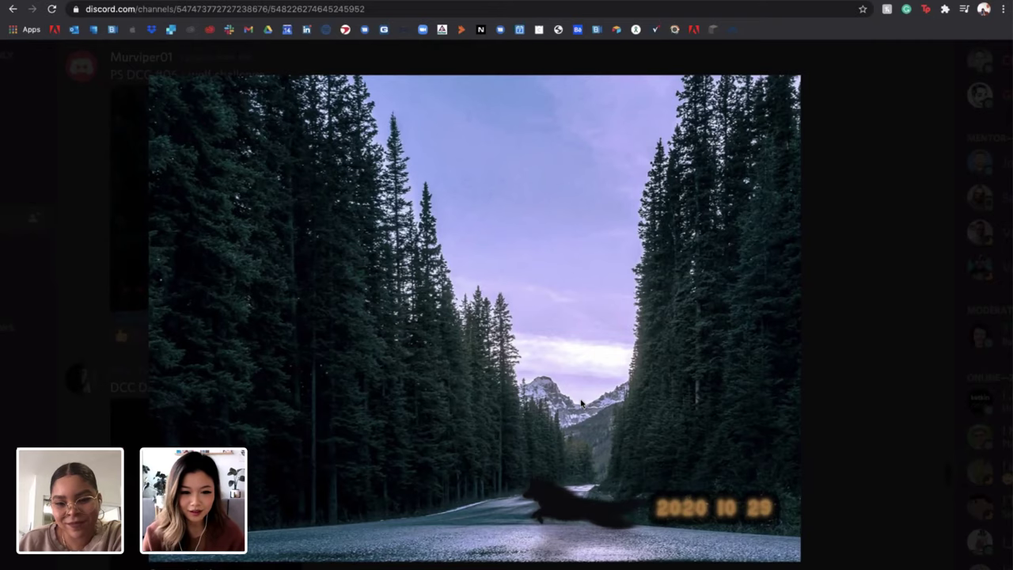
pyautogui.scroll(-1, 581, 404)
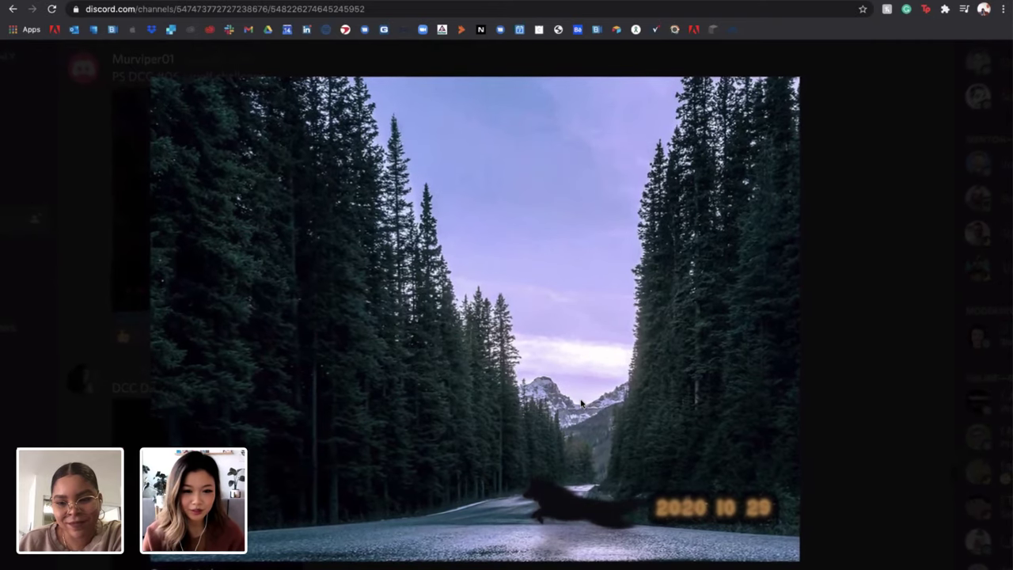
pyautogui.scroll(1, 581, 403)
pyautogui.scroll(-1, 581, 404)
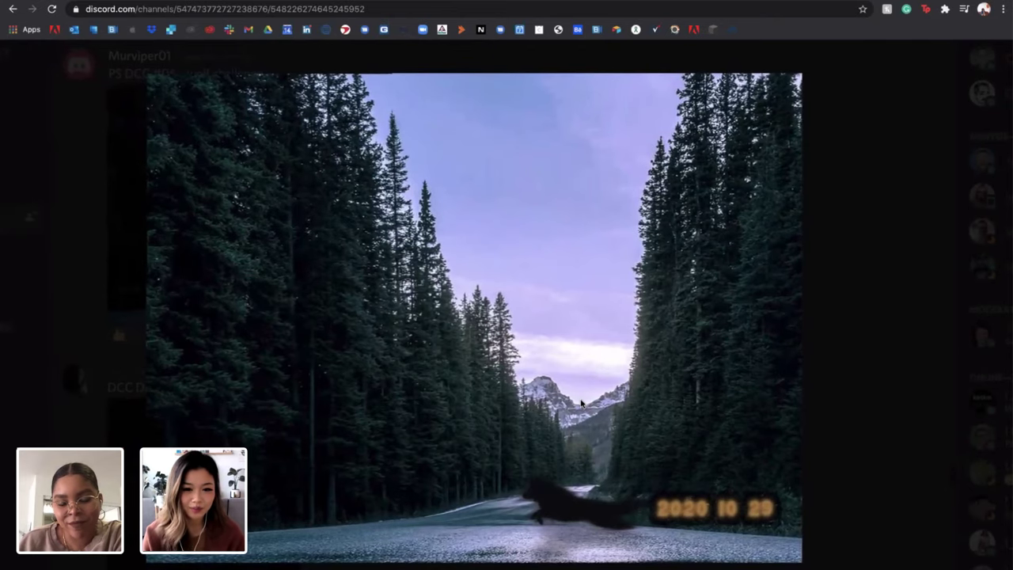
pyautogui.scroll(3, 581, 404)
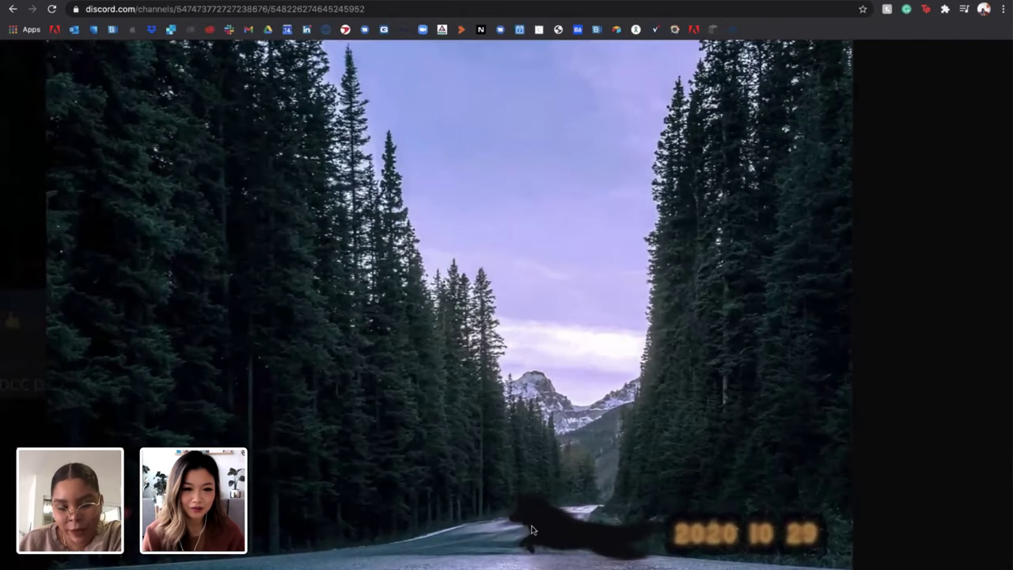
pyautogui.scroll(-3, 533, 529)
pyautogui.scroll(1, 532, 529)
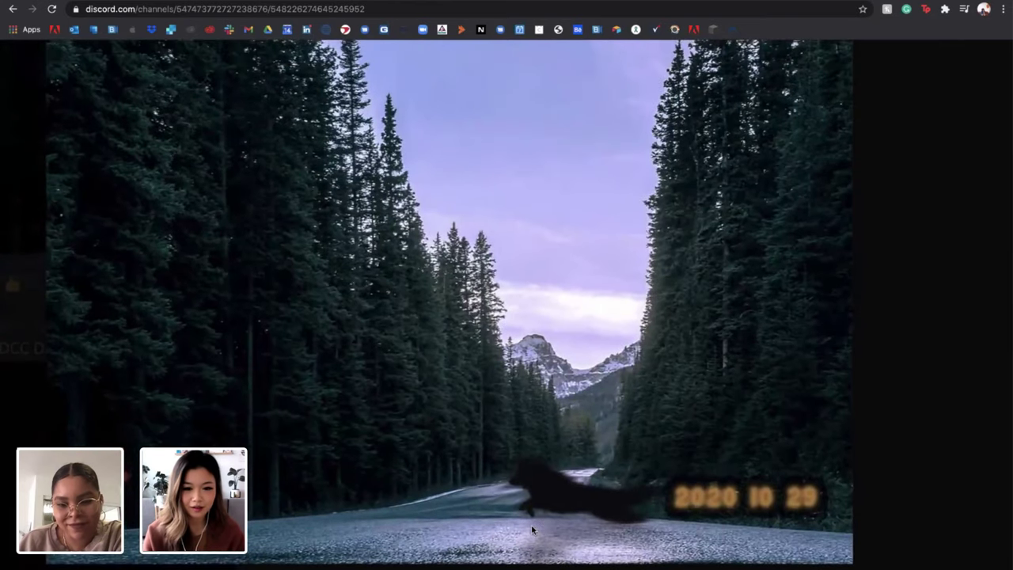
pyautogui.scroll(2, 526, 526)
pyautogui.hscroll(-2, 519, 525)
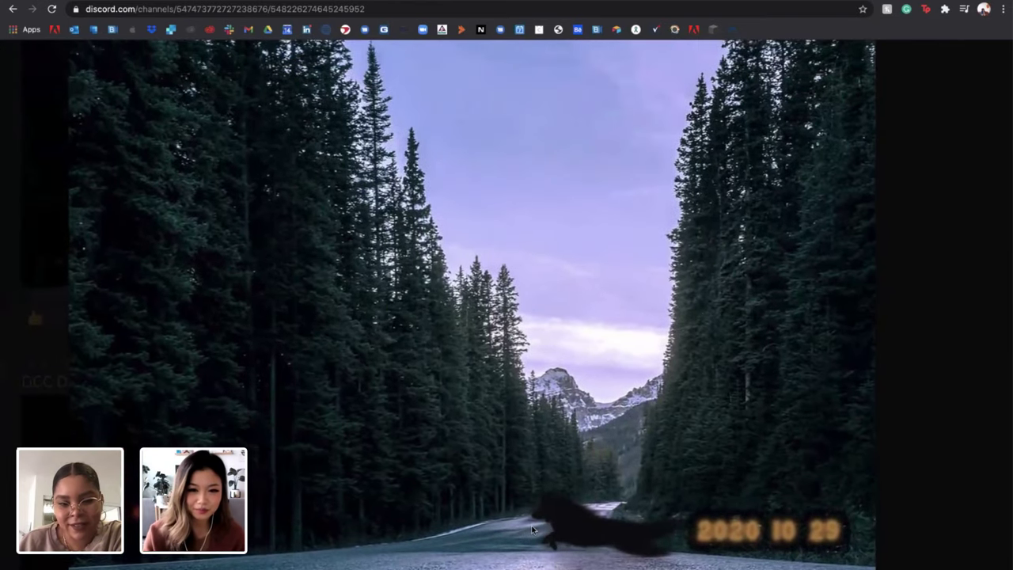
# Close the forest-road image and scroll toward the DCC Day 6 mysterious man post
pyautogui.click(513, 458)
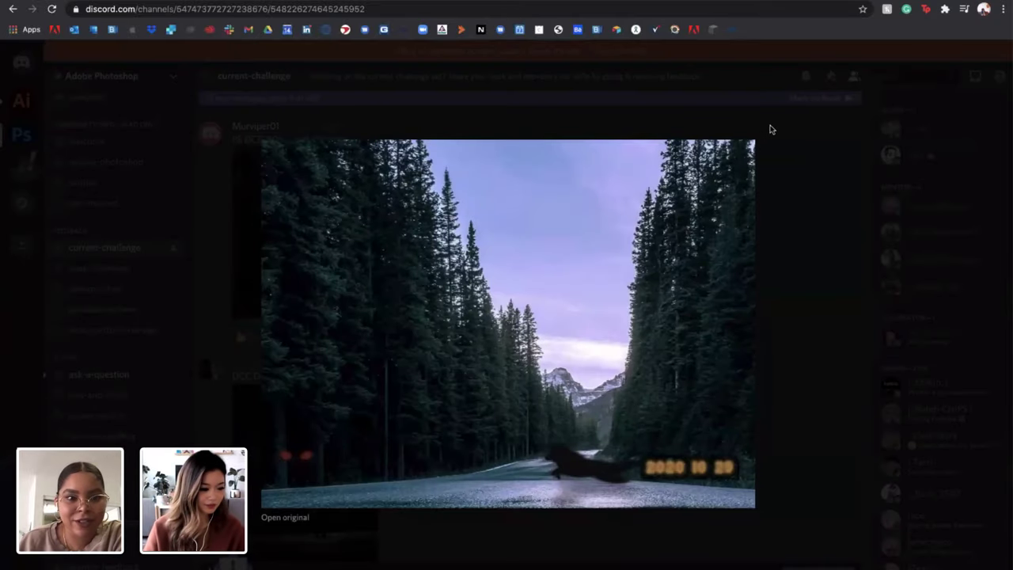
pyautogui.click(772, 129)
pyautogui.scroll(-2, 412, 212)
pyautogui.scroll(-5, 413, 212)
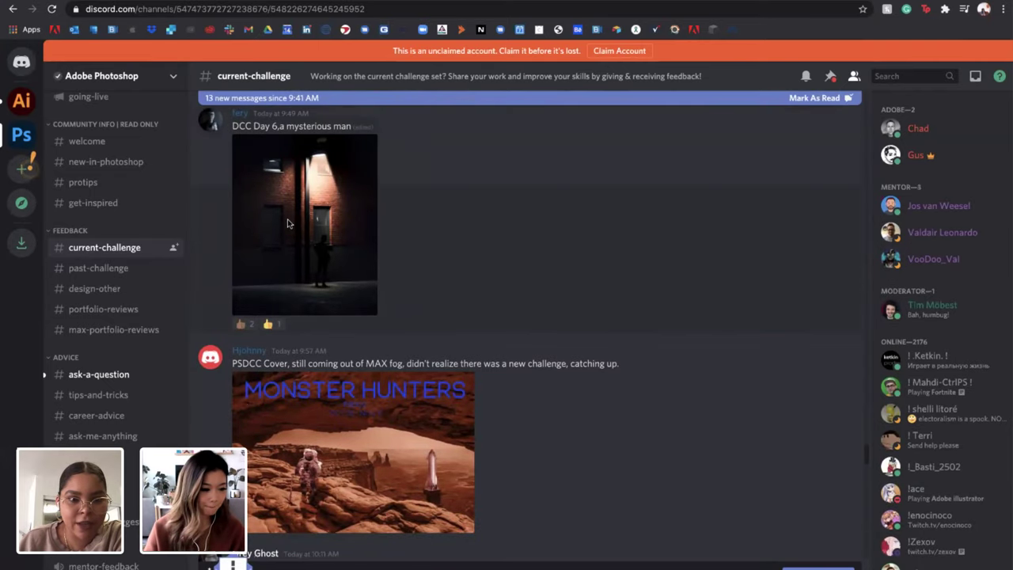
pyautogui.click(289, 225)
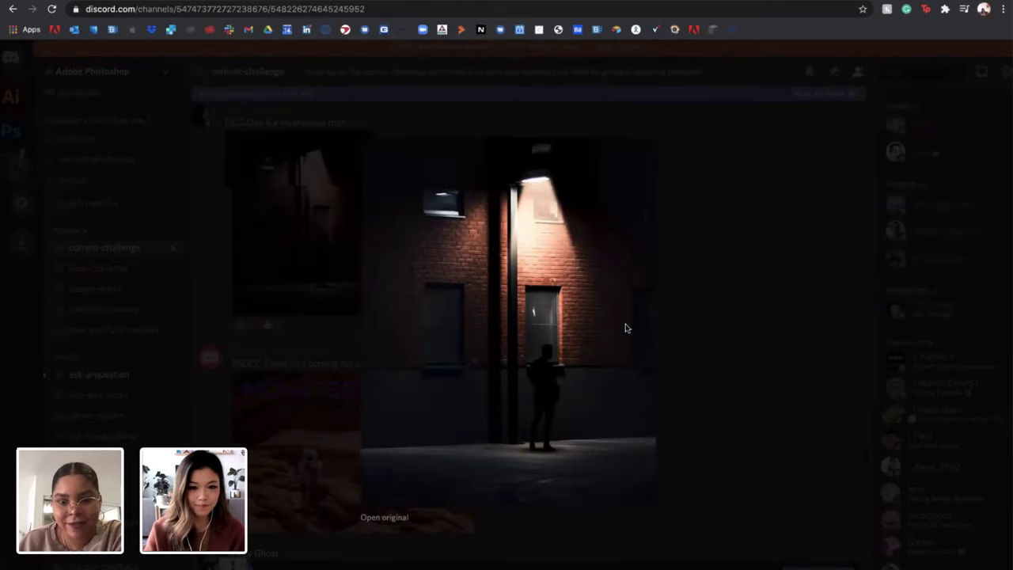
pyautogui.scroll(3, 626, 327)
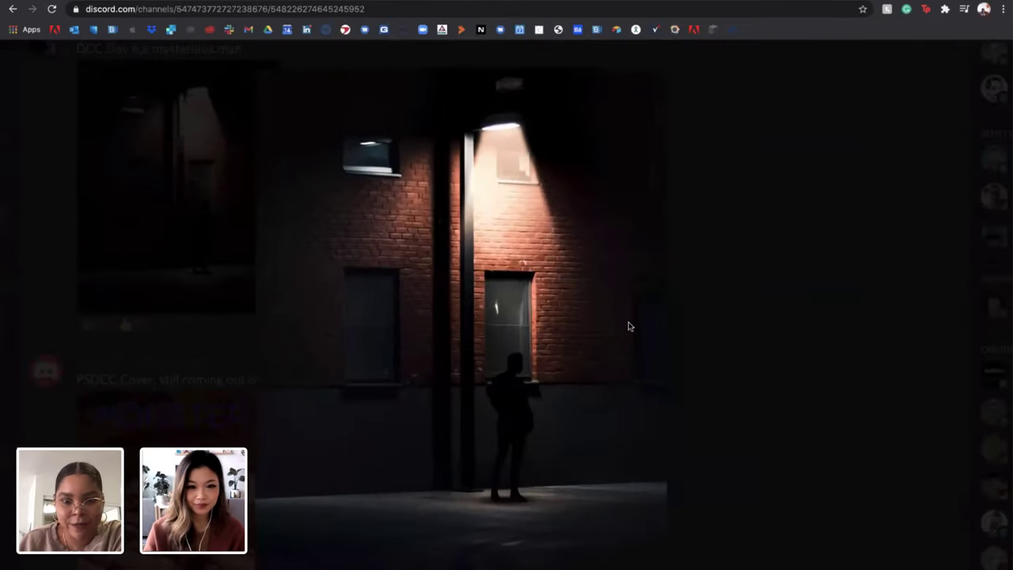
pyautogui.scroll(2, 629, 326)
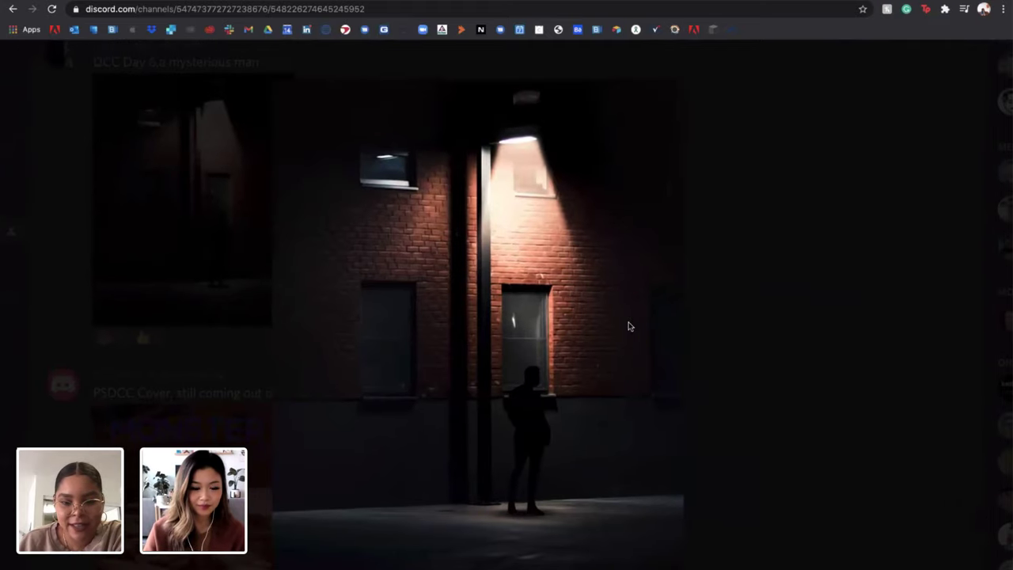
pyautogui.scroll(1, 675, 427)
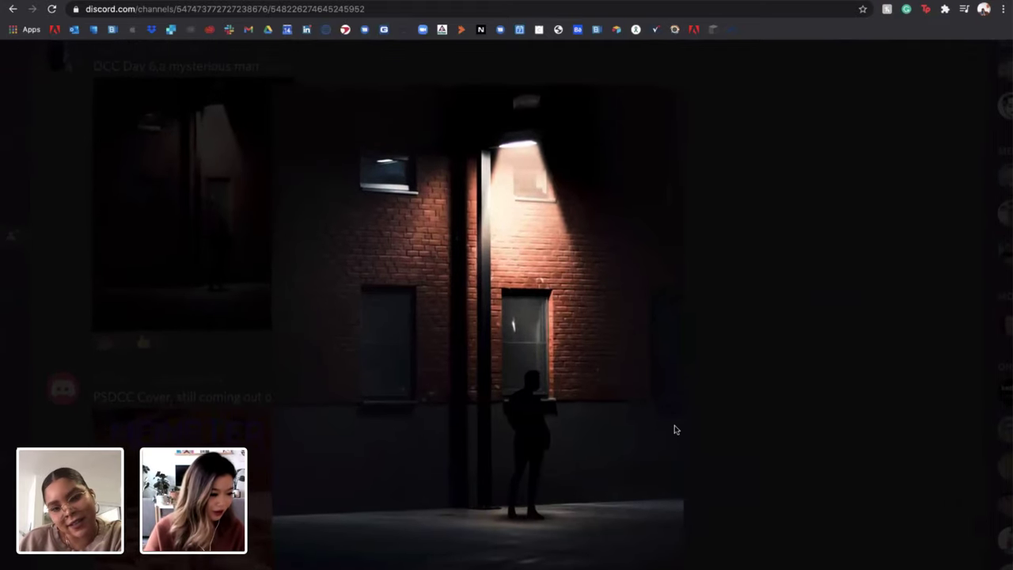
pyautogui.scroll(1, 674, 430)
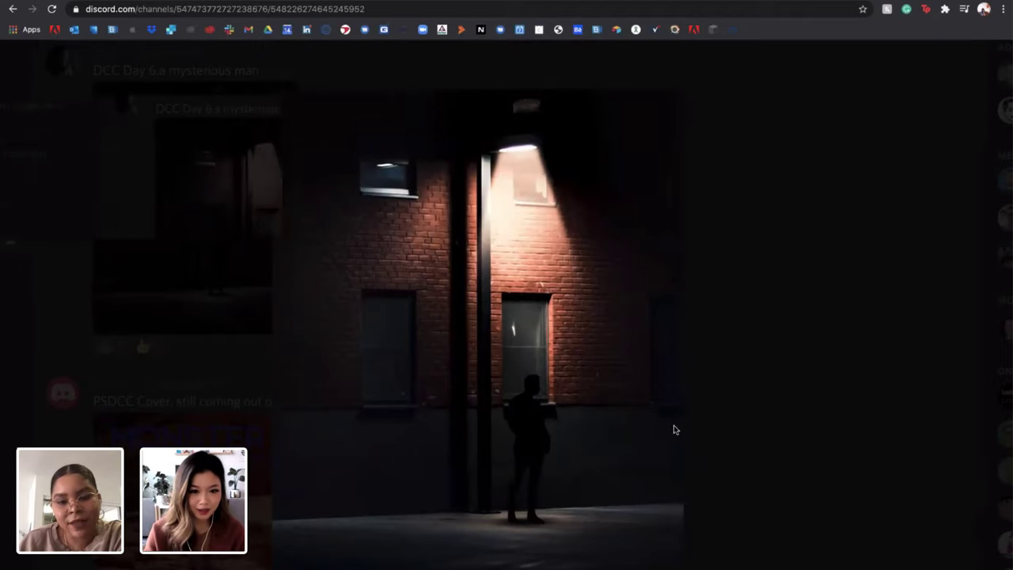
pyautogui.scroll(-3, 673, 425)
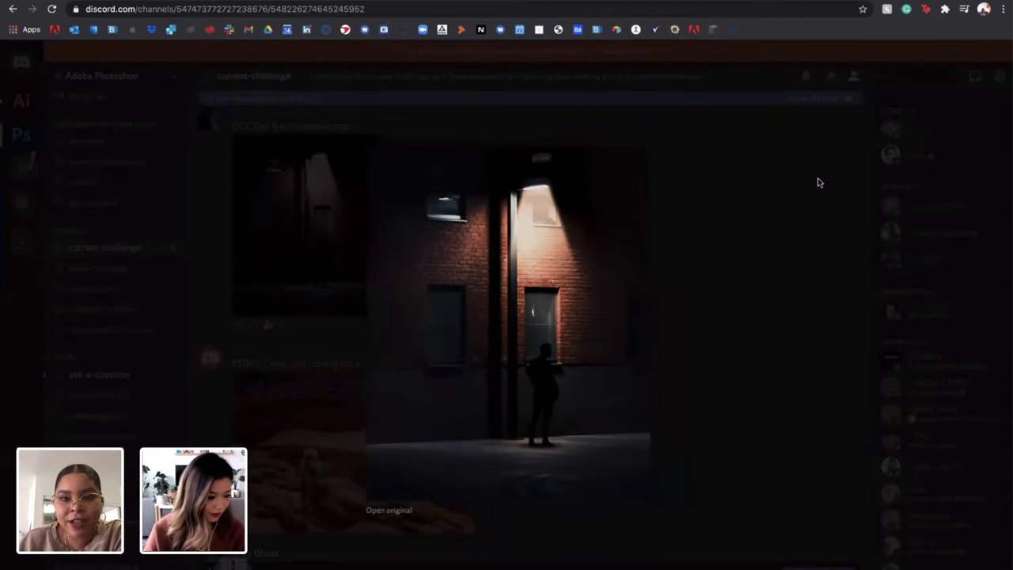
pyautogui.press('Escape')
pyautogui.scroll(1, 298, 187)
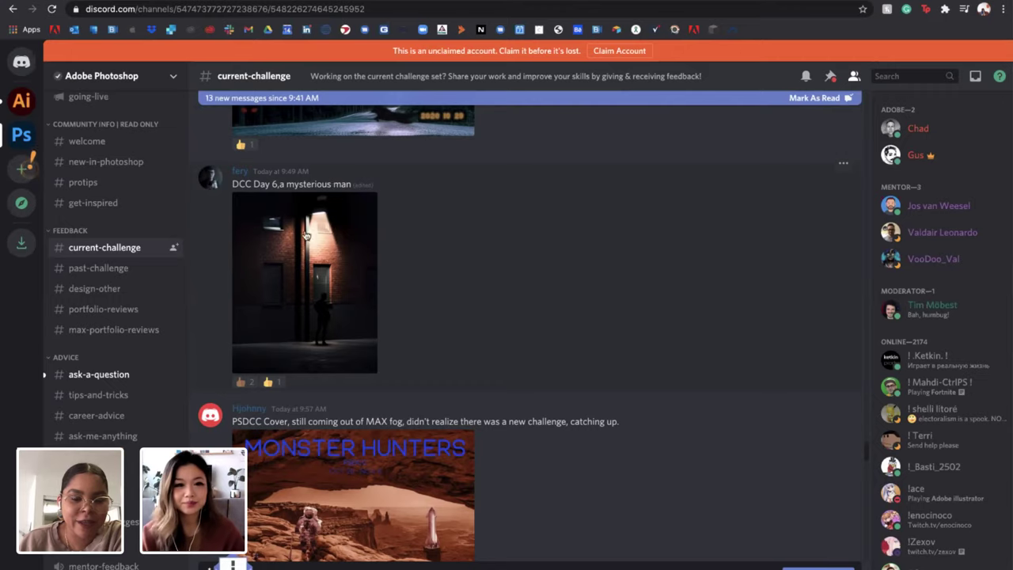
pyautogui.click(302, 256)
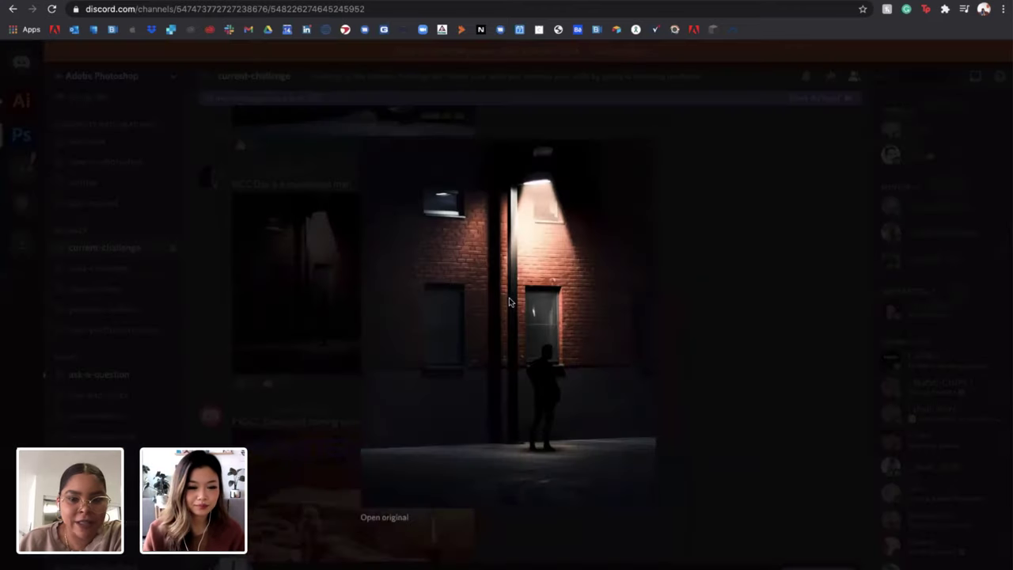
pyautogui.scroll(5, 509, 301)
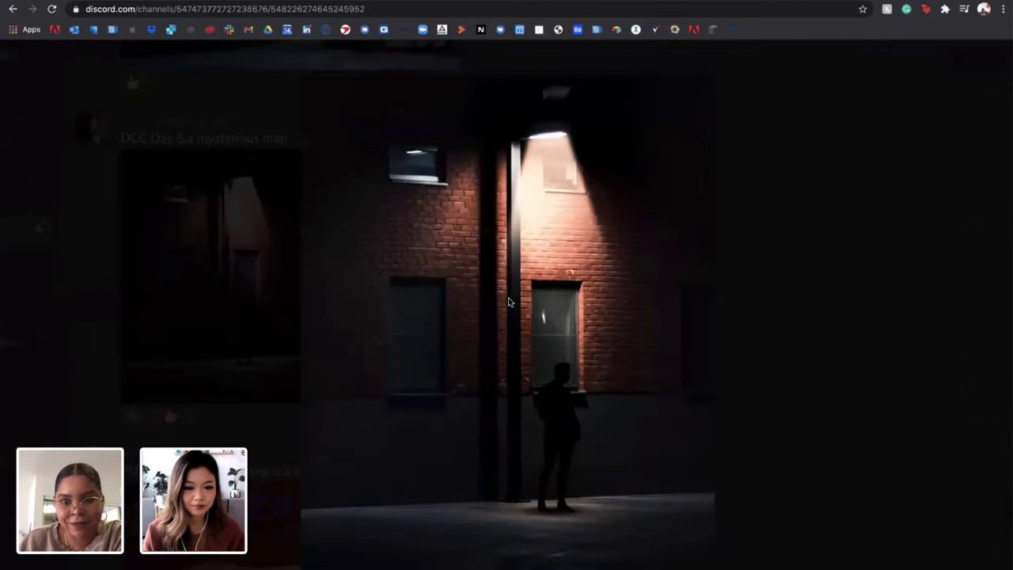
pyautogui.scroll(3, 509, 302)
pyautogui.scroll(2, 509, 302)
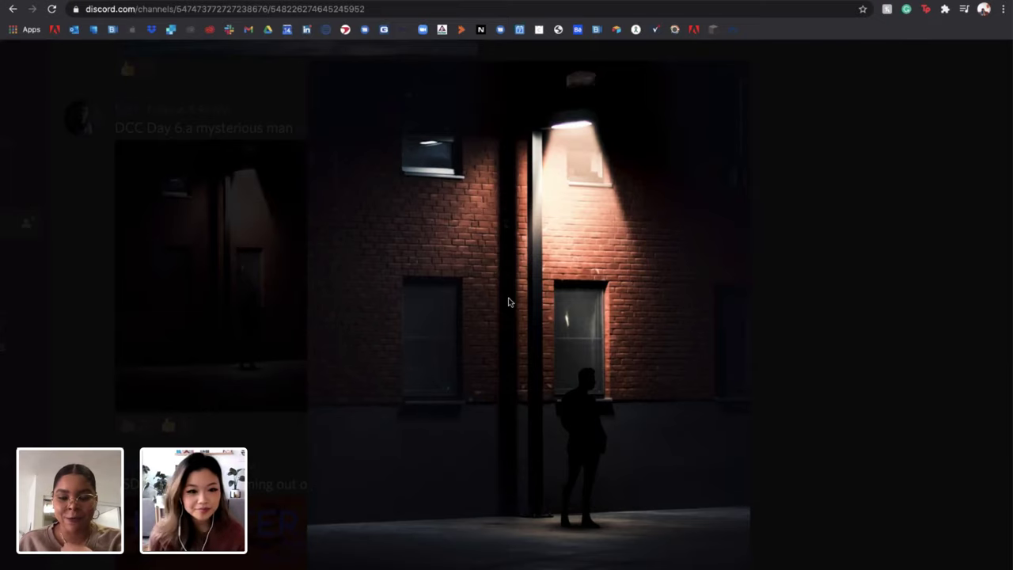
pyautogui.scroll(-1, 510, 302)
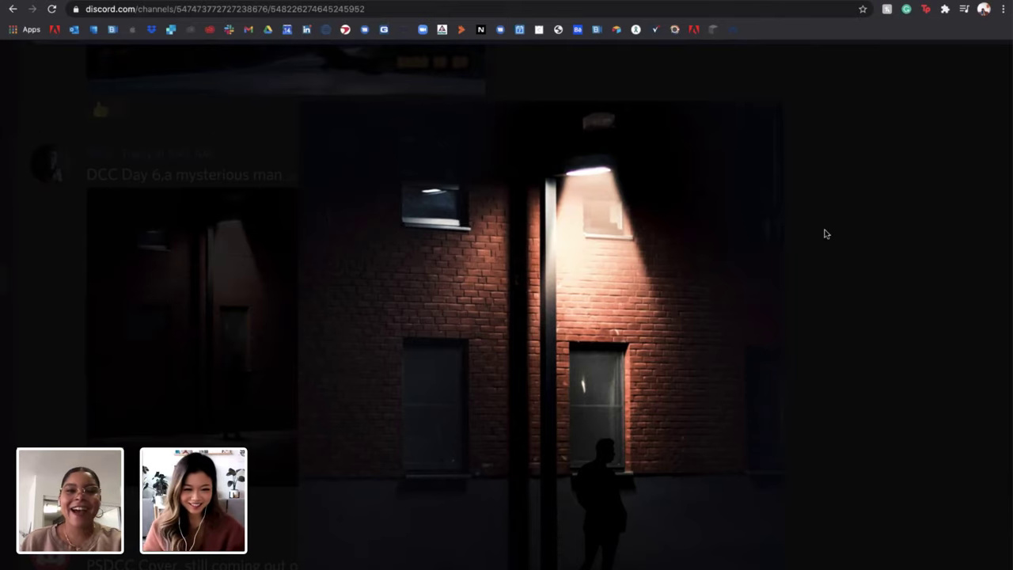
pyautogui.scroll(-1, 853, 79)
pyautogui.click(853, 78)
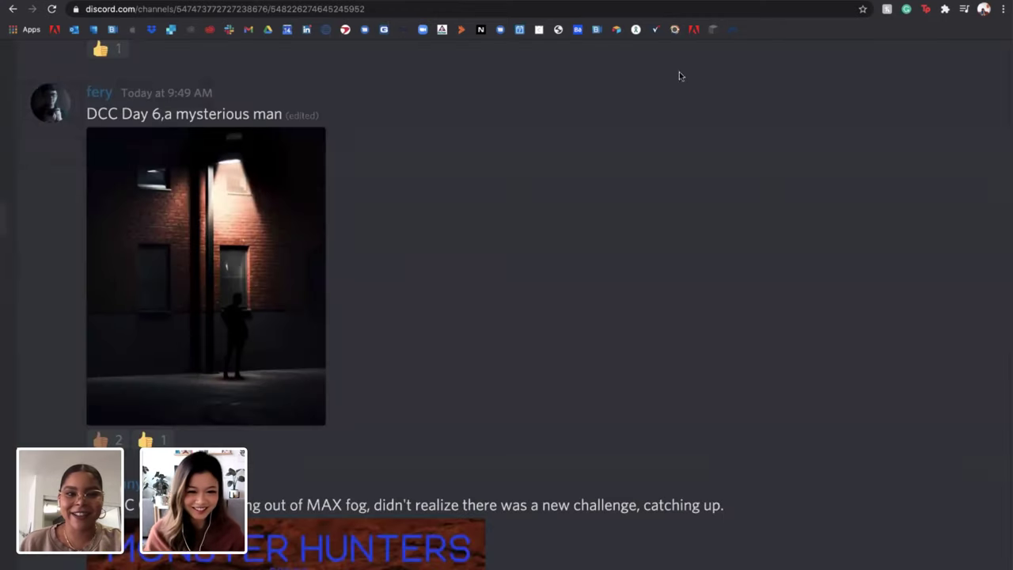
pyautogui.hscroll(-5, 359, 145)
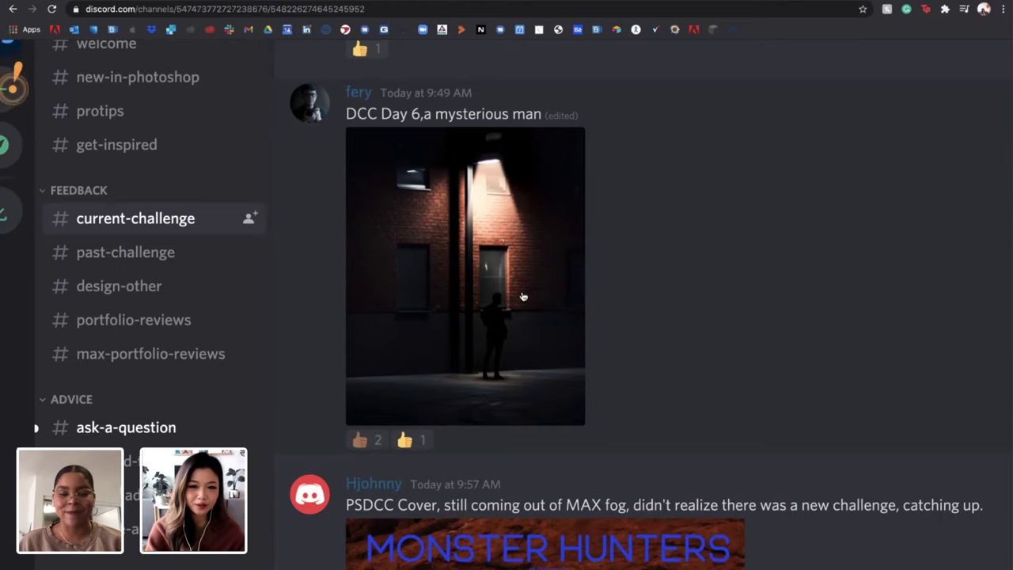
pyautogui.scroll(-5, 522, 281)
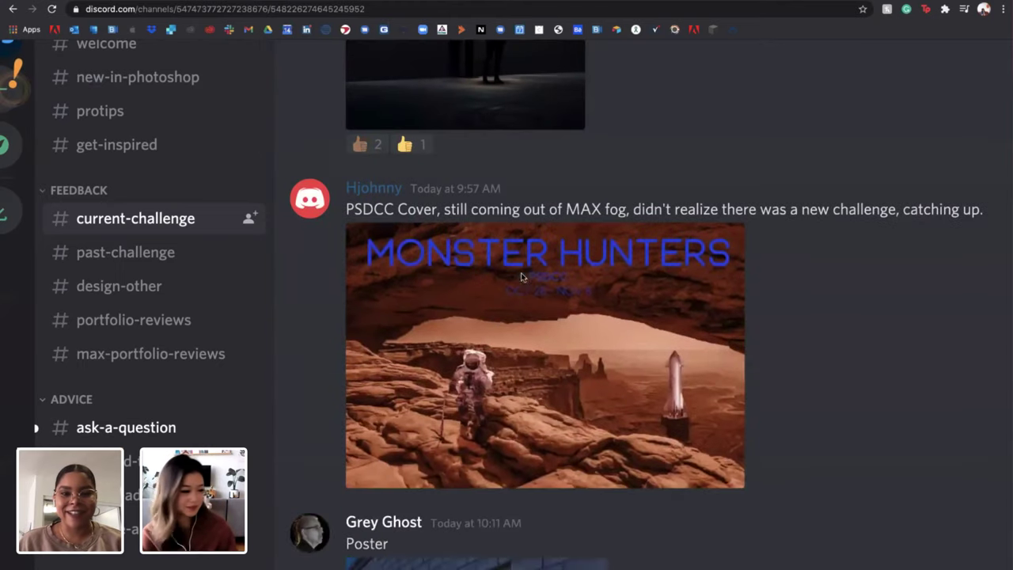
pyautogui.click(521, 271)
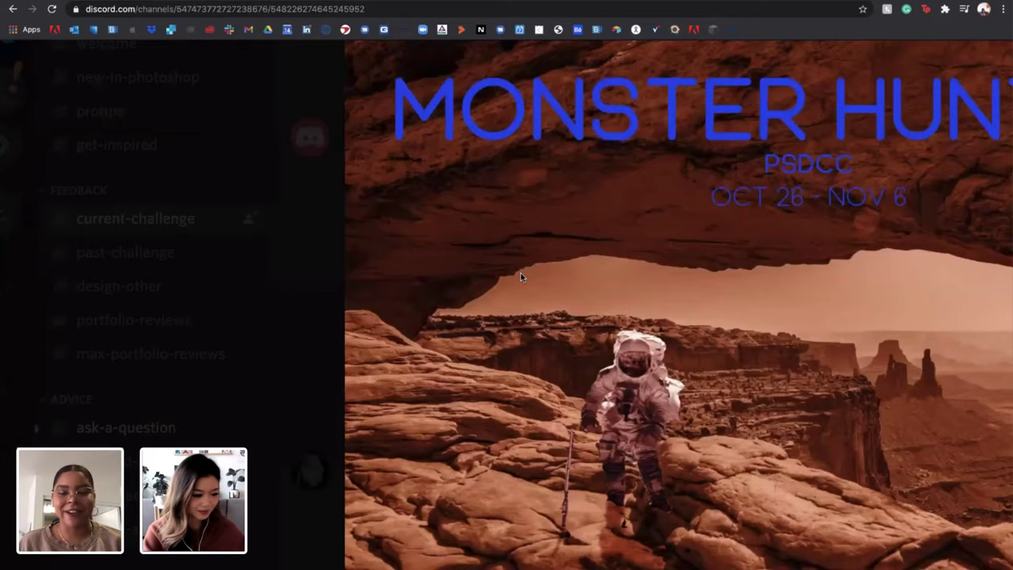
pyautogui.click(319, 268)
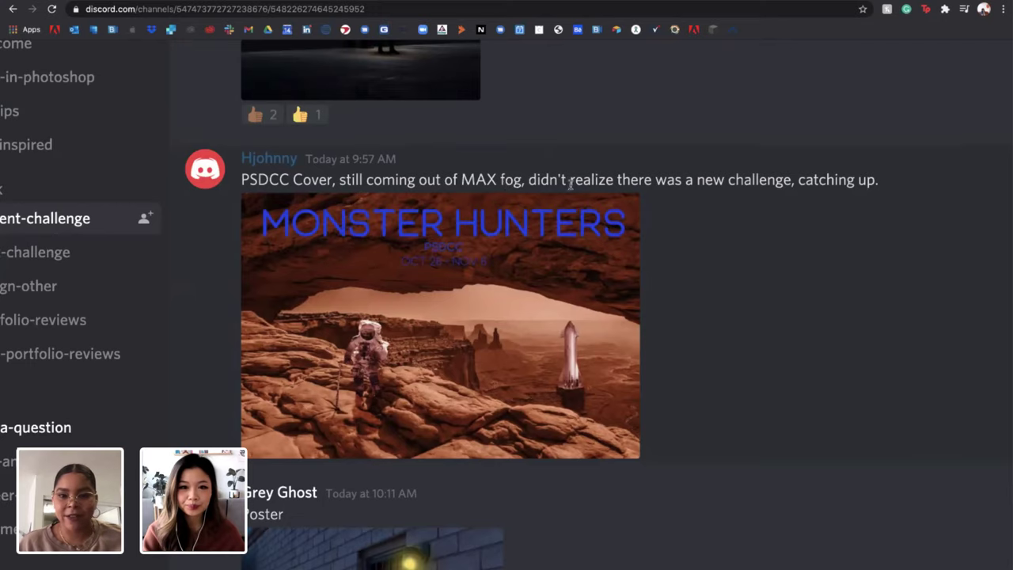
pyautogui.hscroll(1, 626, 188)
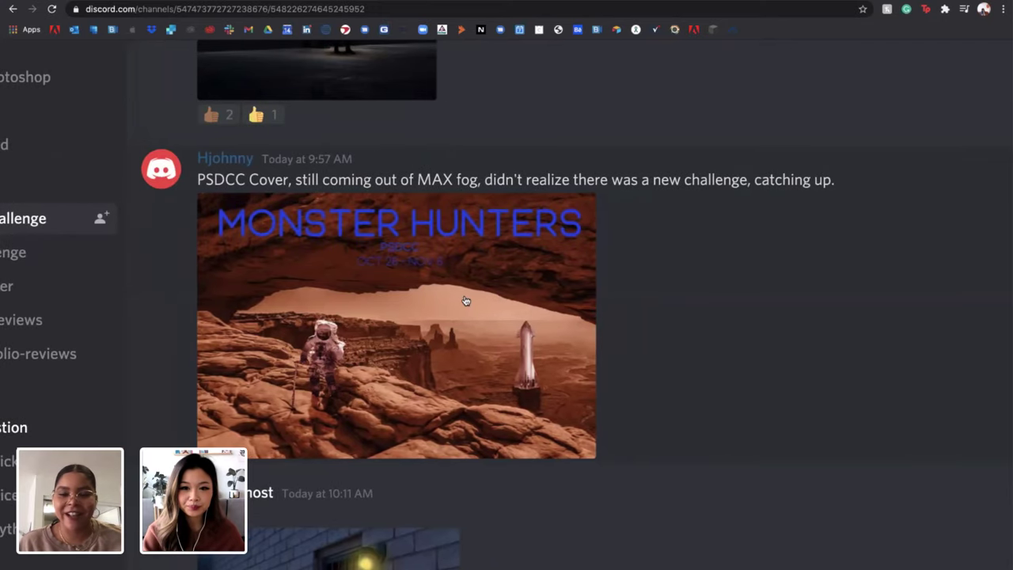
pyautogui.hscroll(-2, 464, 296)
pyautogui.hscroll(-4, 545, 295)
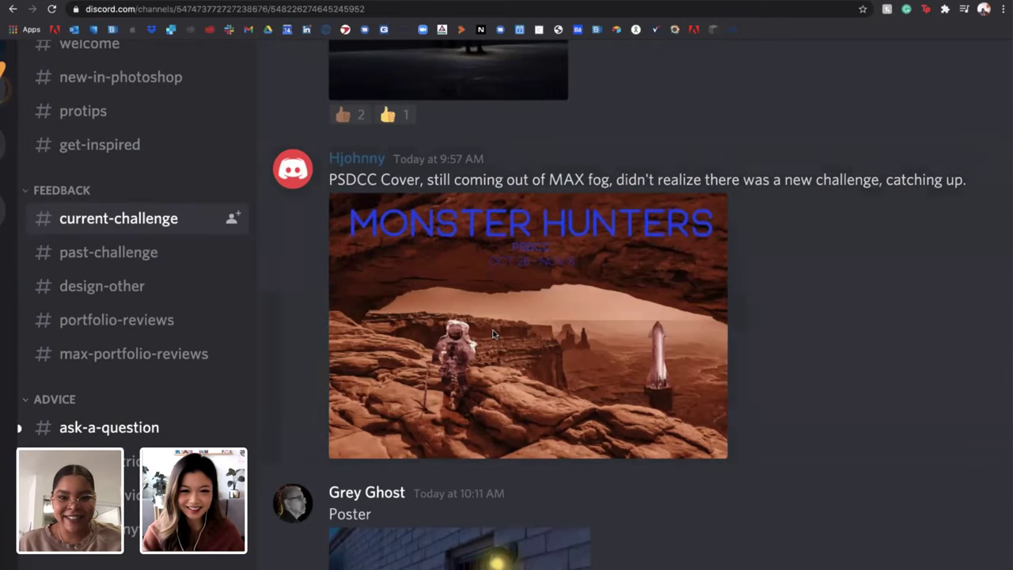
pyautogui.click(493, 334)
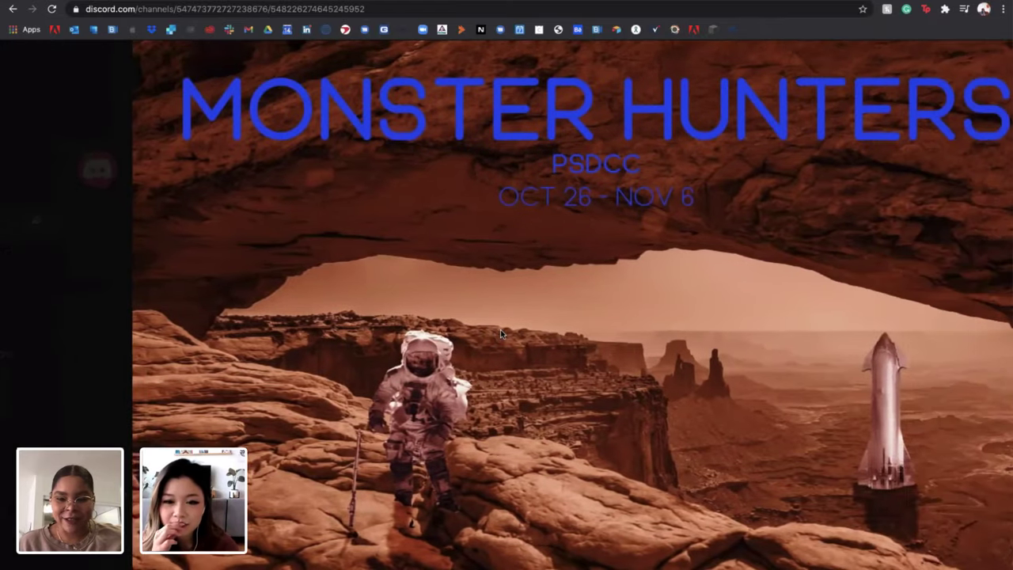
pyautogui.scroll(-2, 501, 333)
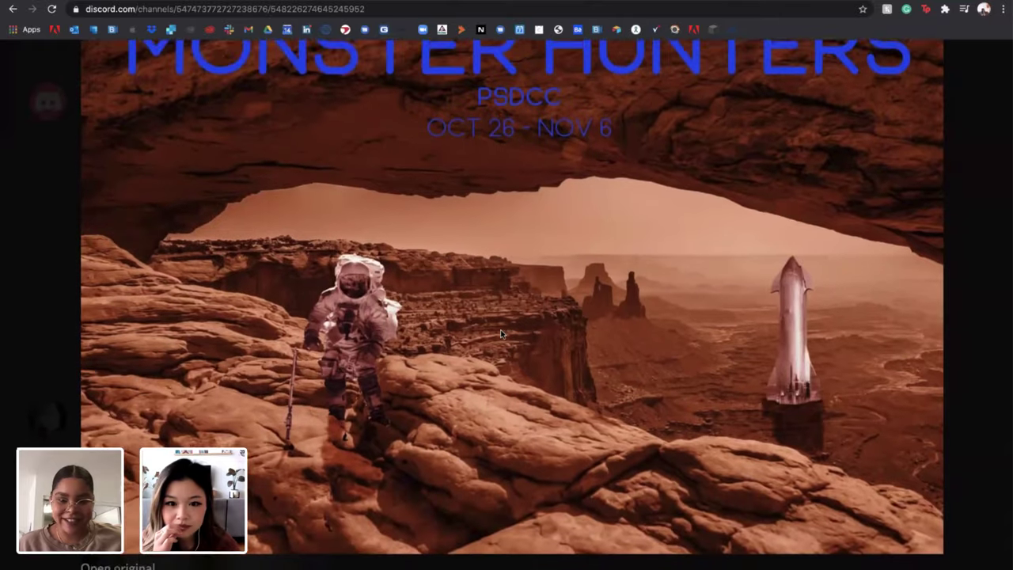
pyautogui.scroll(1, 501, 334)
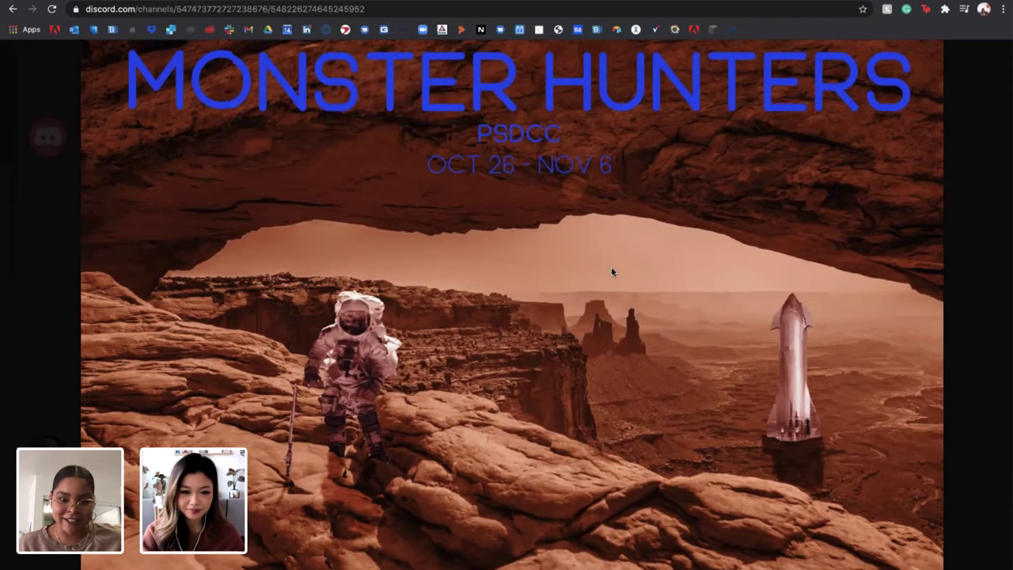
pyautogui.scroll(-2, 611, 269)
pyautogui.scroll(1, 612, 271)
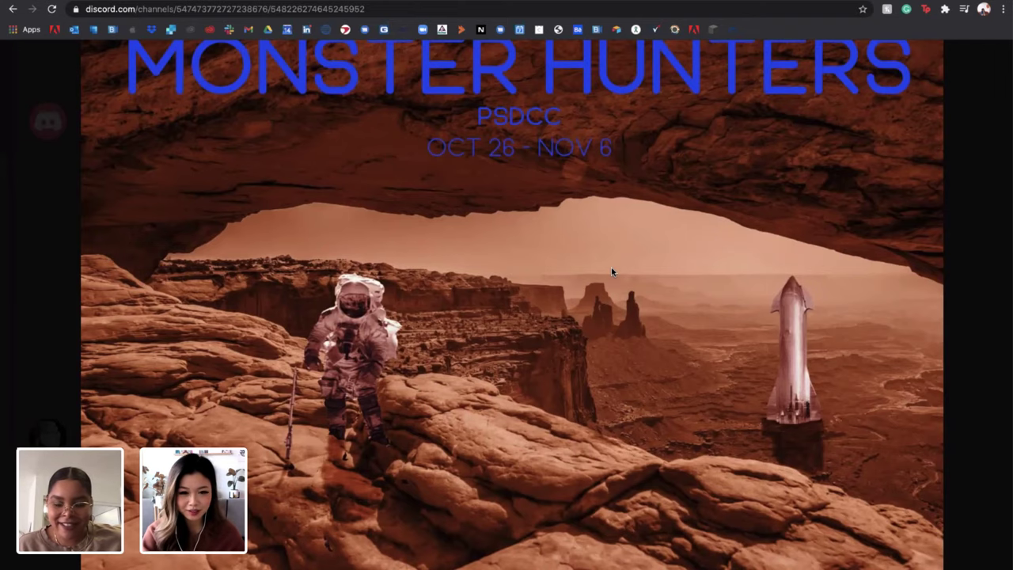
pyautogui.scroll(1, 611, 271)
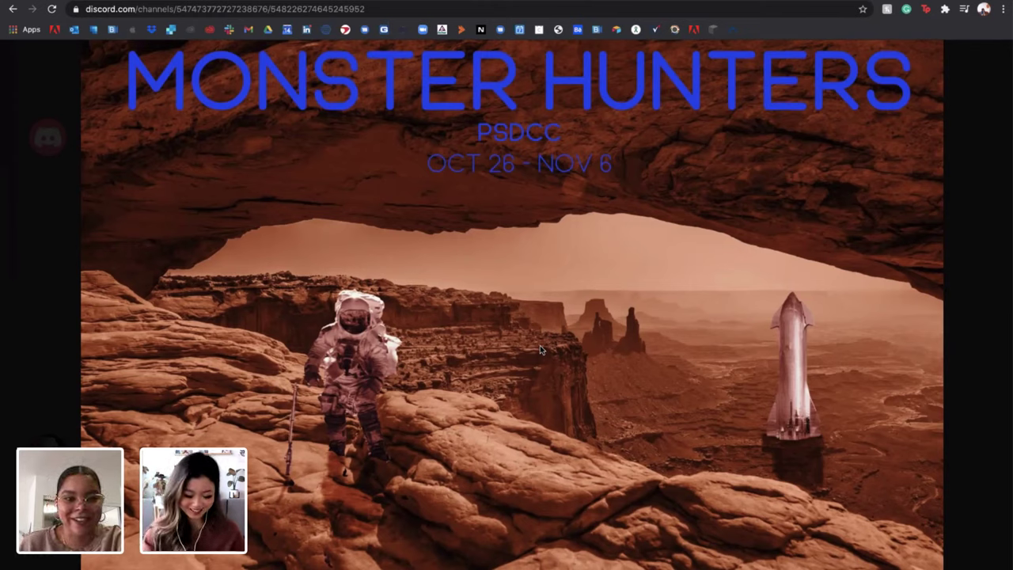
pyautogui.scroll(-1, 522, 402)
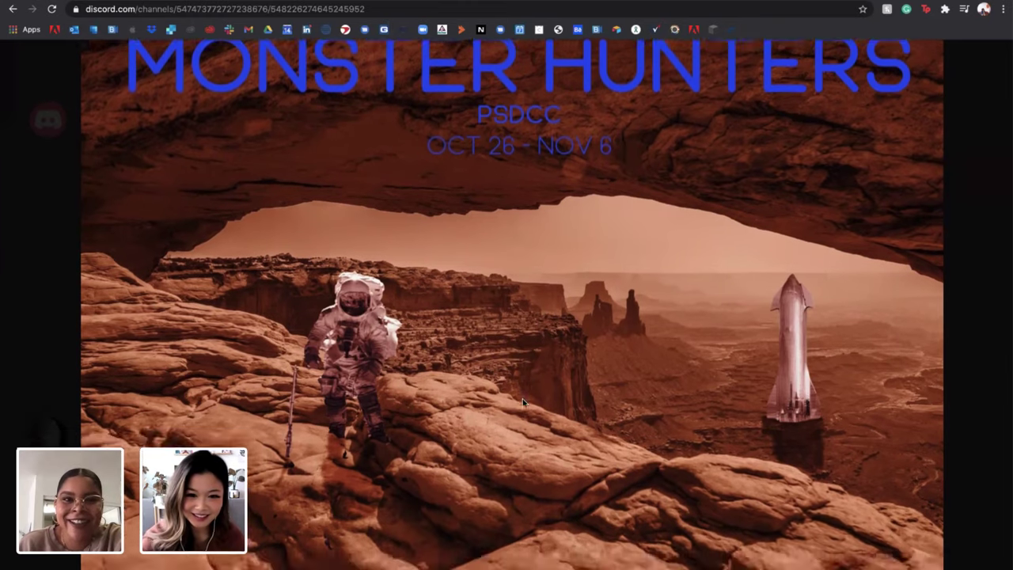
pyautogui.scroll(1, 522, 402)
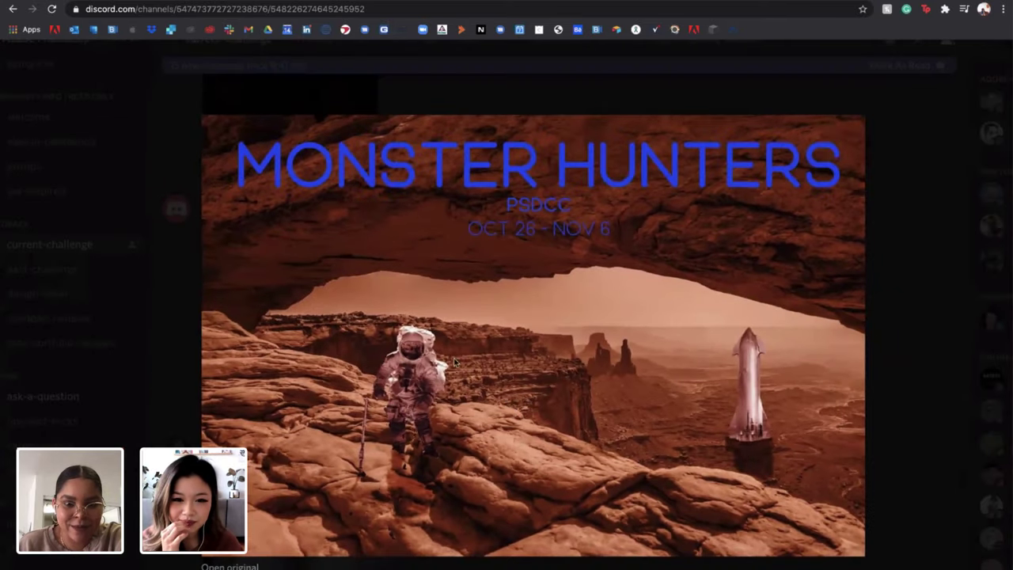
# Close the Monster Hunters image and enlarge the CURFEW poster submission
pyautogui.click(879, 98)
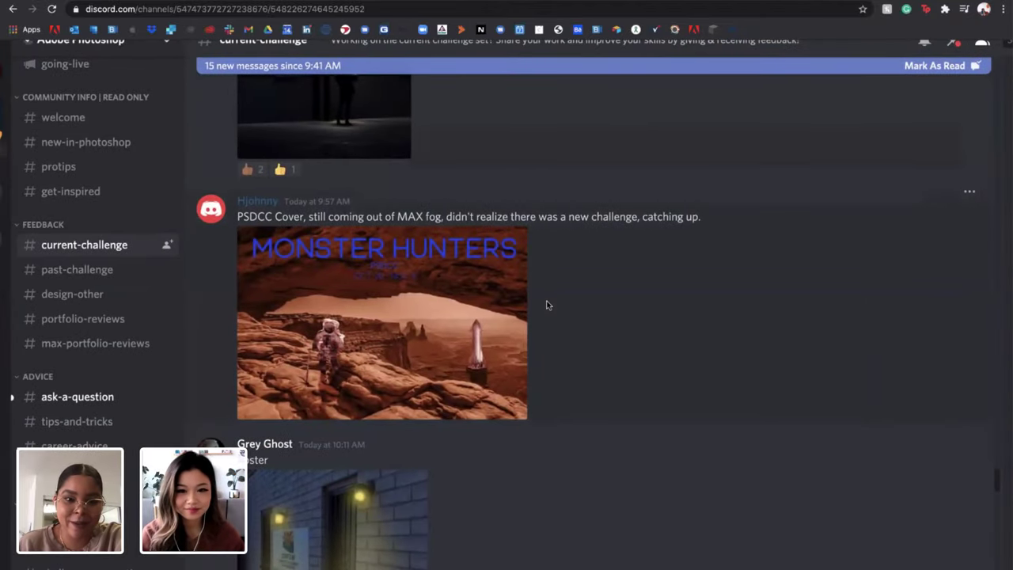
pyautogui.scroll(-3, 546, 305)
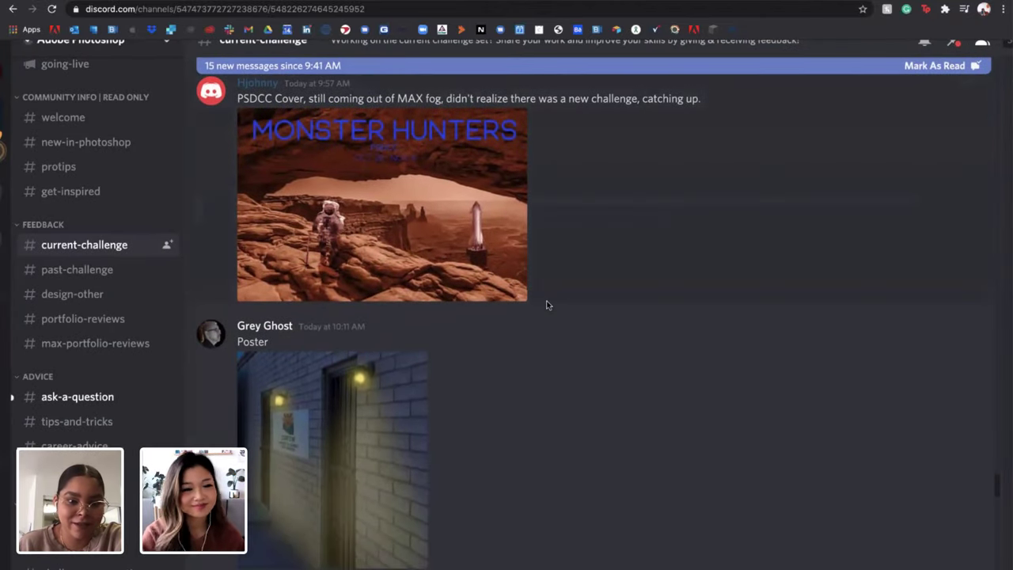
pyautogui.scroll(-3, 546, 305)
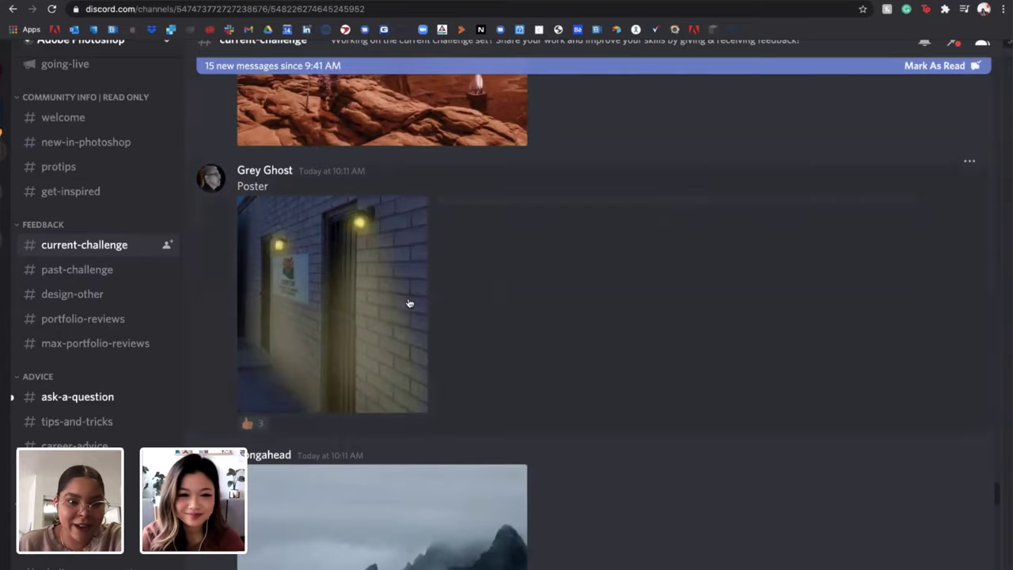
pyautogui.click(300, 276)
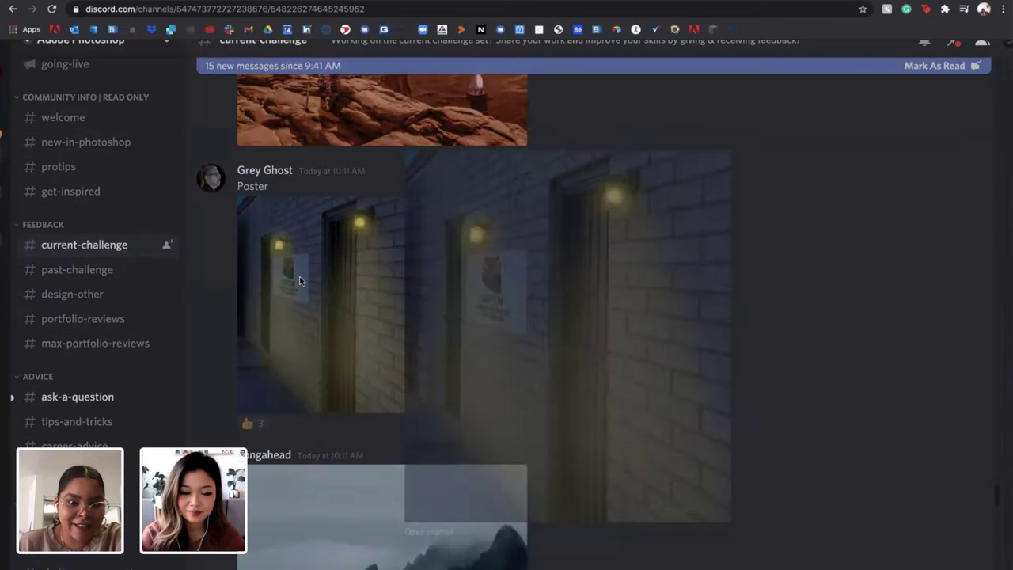
# Zoom in to inspect the dark brick-alley CURFEW poster, then close it
pyautogui.scroll(5, 530, 247)
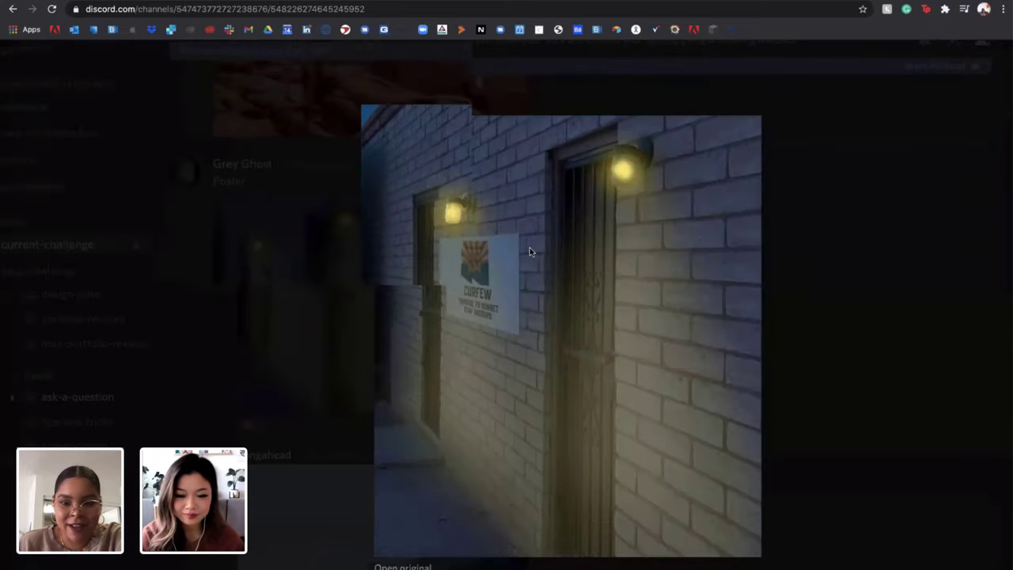
pyautogui.scroll(-1, 525, 258)
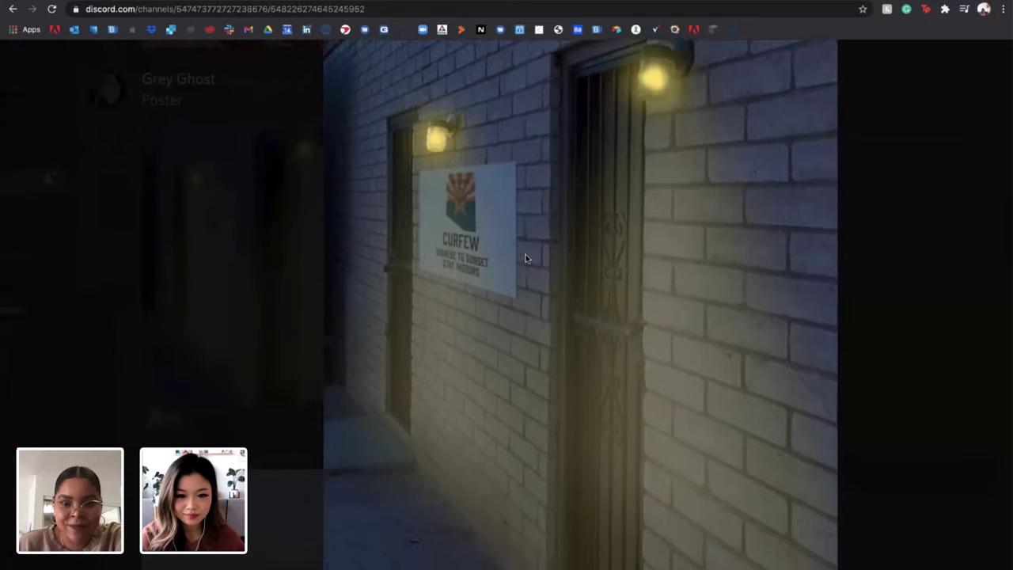
pyautogui.scroll(2, 526, 259)
pyautogui.scroll(2, 526, 258)
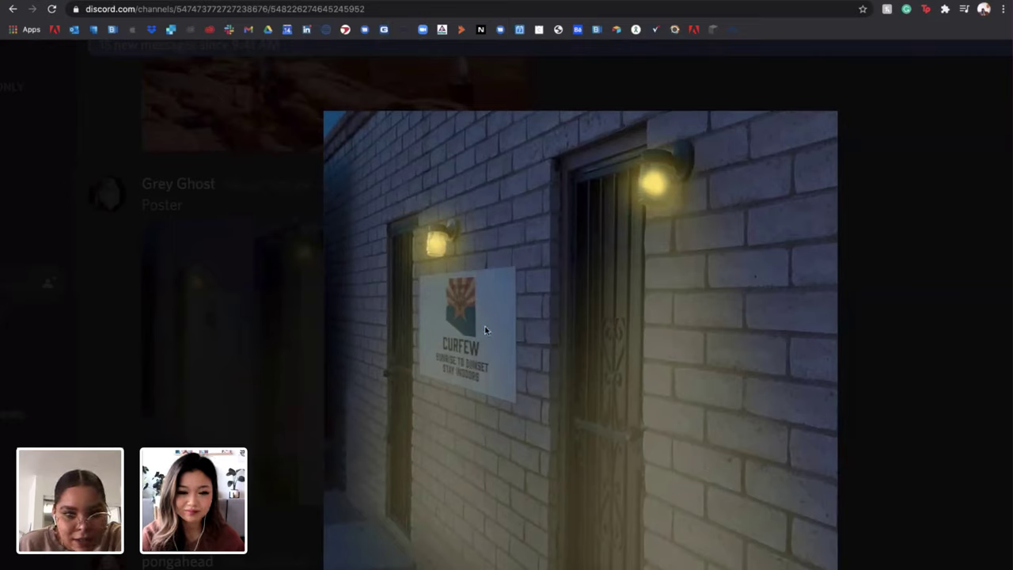
pyautogui.scroll(5, 445, 317)
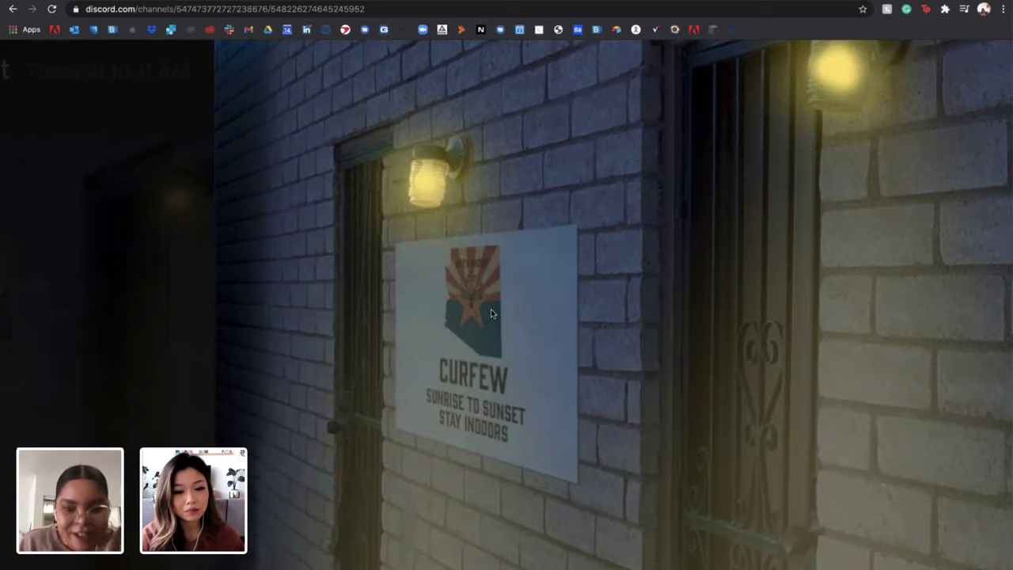
pyautogui.scroll(-3, 491, 310)
pyautogui.scroll(-5, 491, 311)
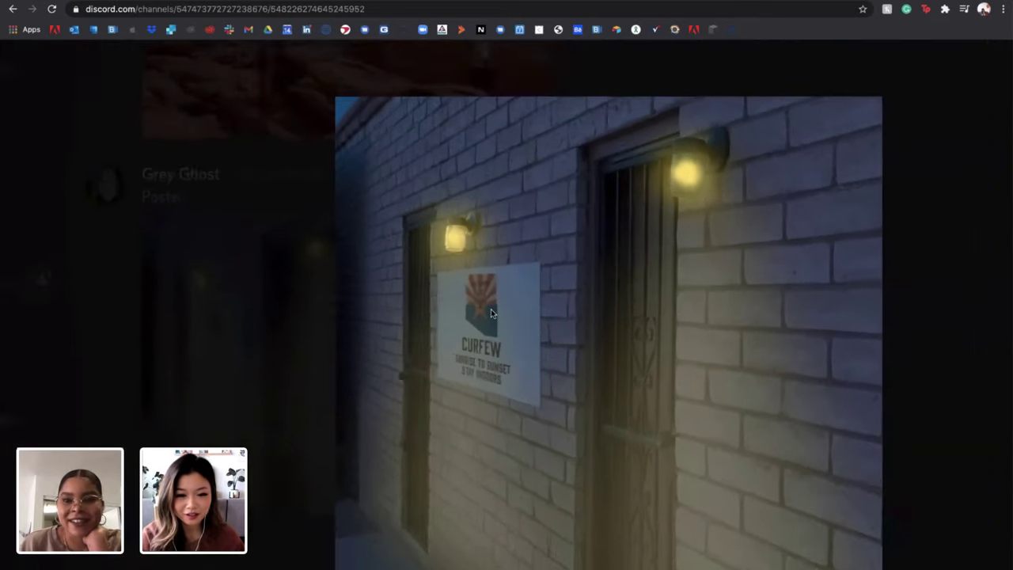
pyautogui.scroll(-1, 491, 313)
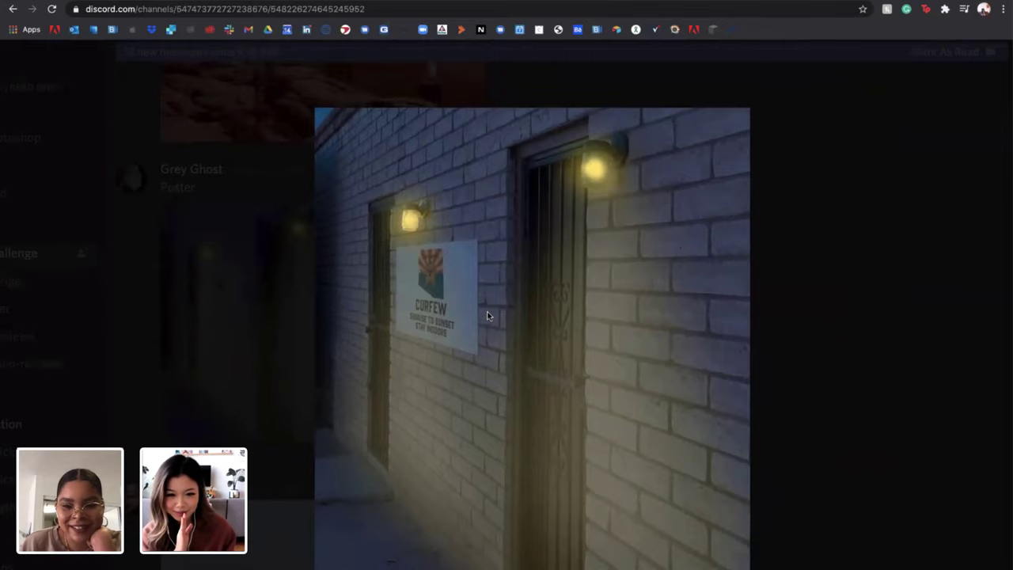
pyautogui.scroll(-2, 488, 316)
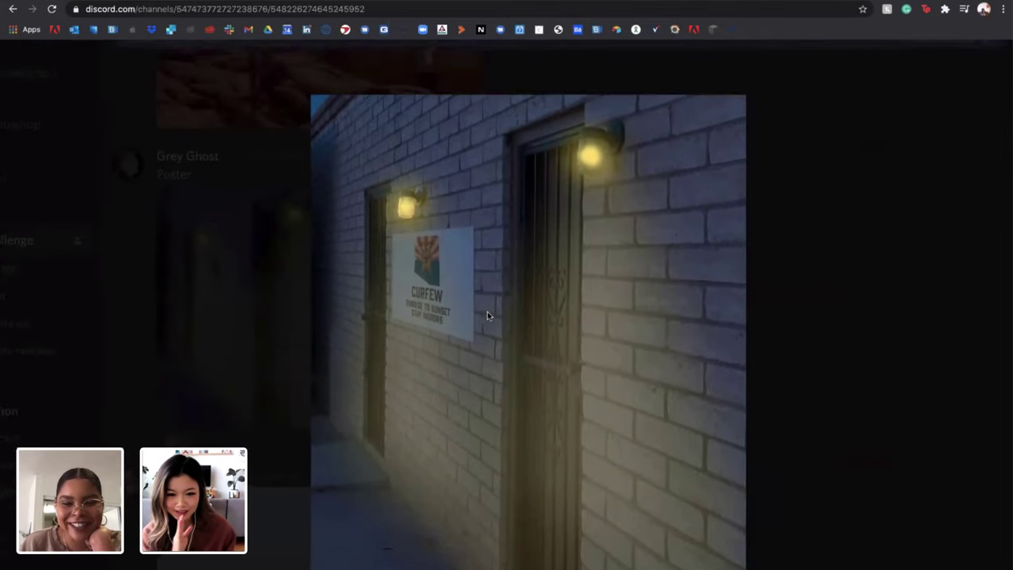
pyautogui.scroll(-1, 487, 316)
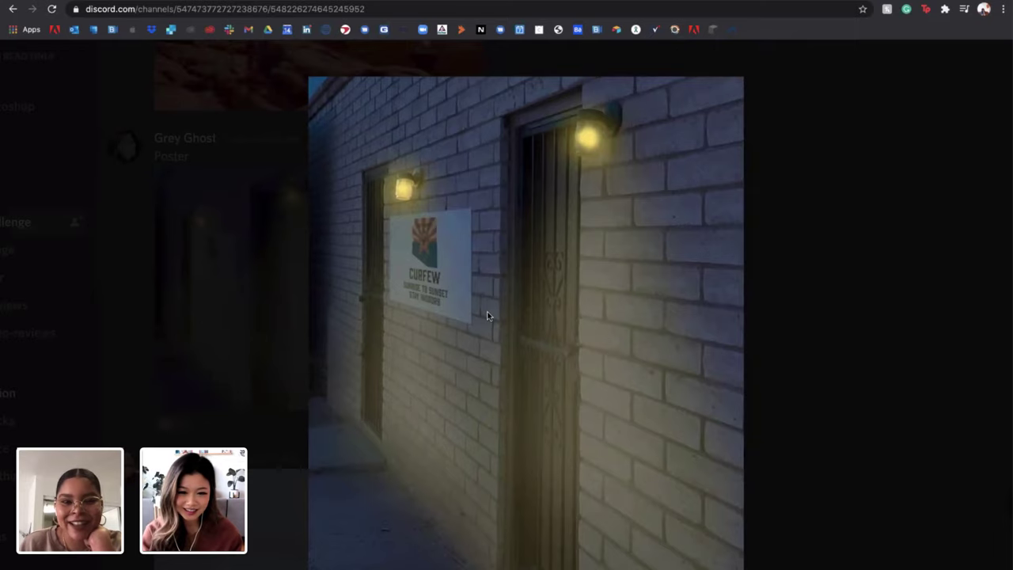
pyautogui.scroll(3, 518, 323)
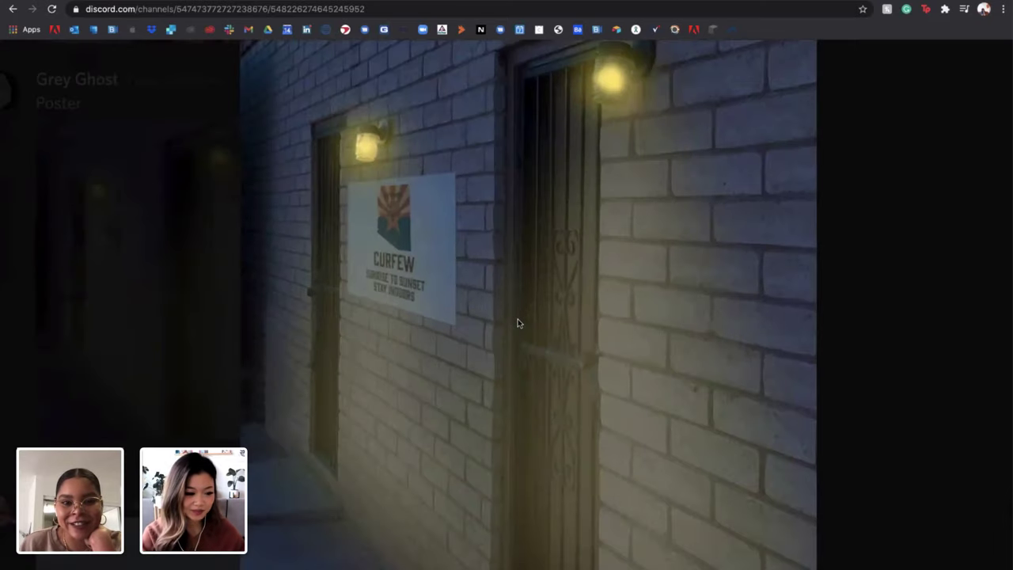
pyautogui.scroll(-1, 519, 323)
pyautogui.hscroll(-1, 519, 323)
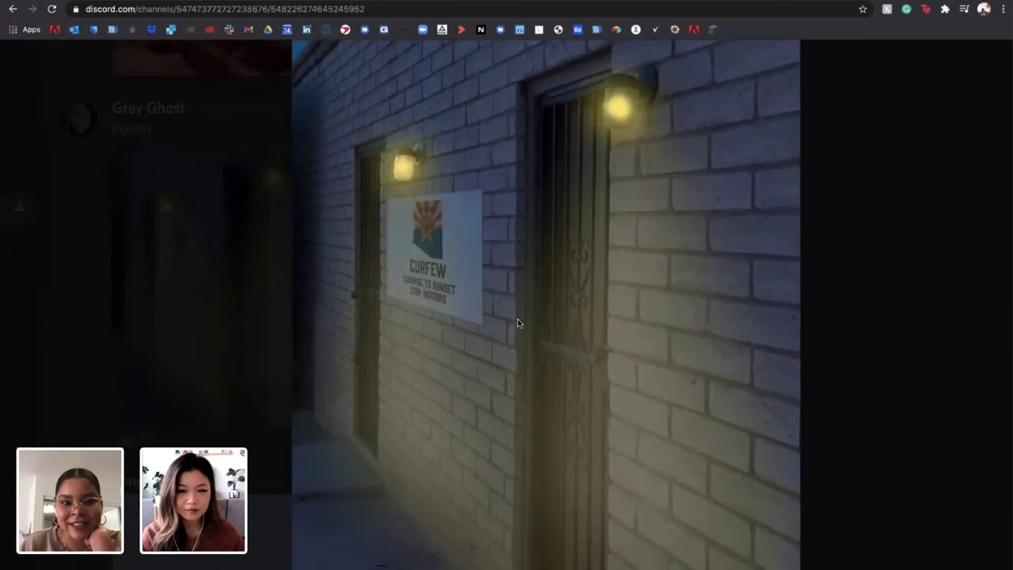
pyautogui.scroll(-2, 519, 323)
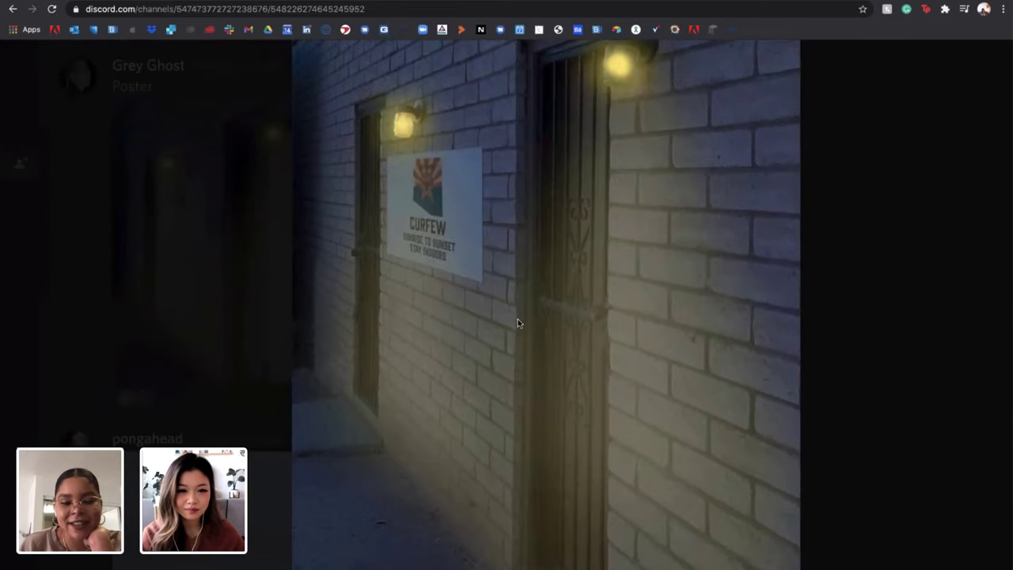
pyautogui.scroll(2, 519, 323)
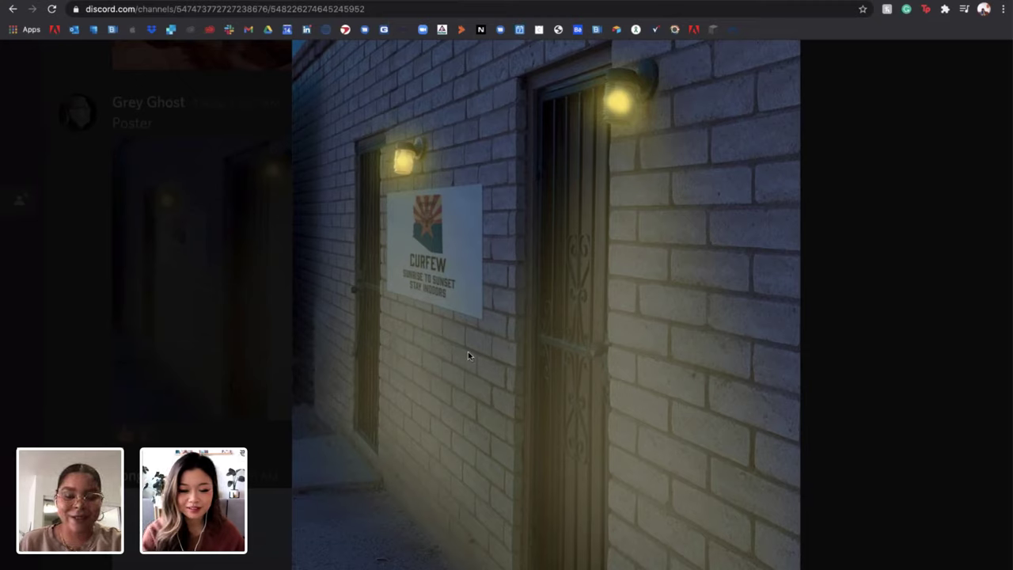
pyautogui.scroll(3, 460, 365)
pyautogui.scroll(-4, 463, 310)
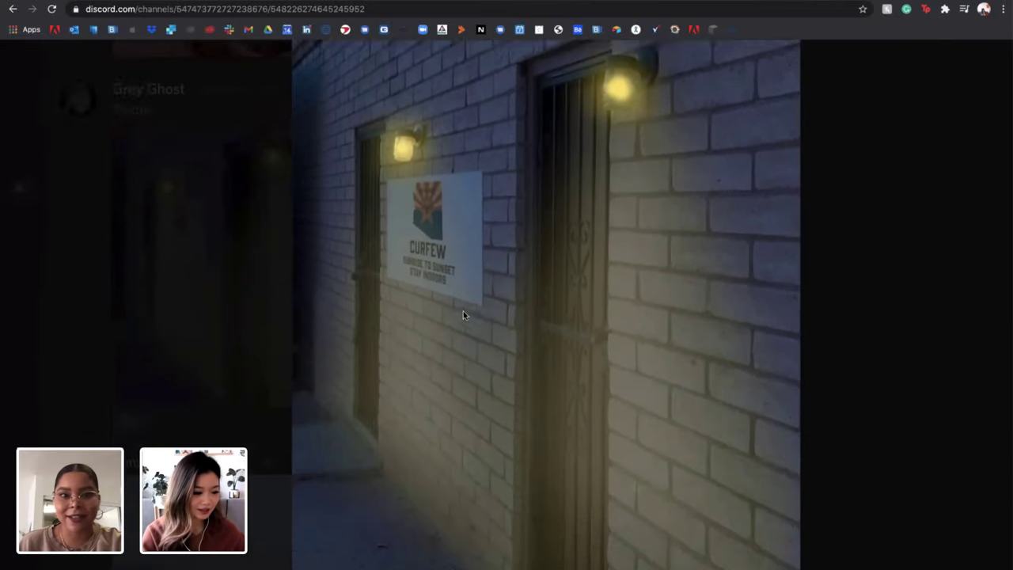
pyautogui.scroll(-2, 463, 315)
pyautogui.scroll(3, 463, 315)
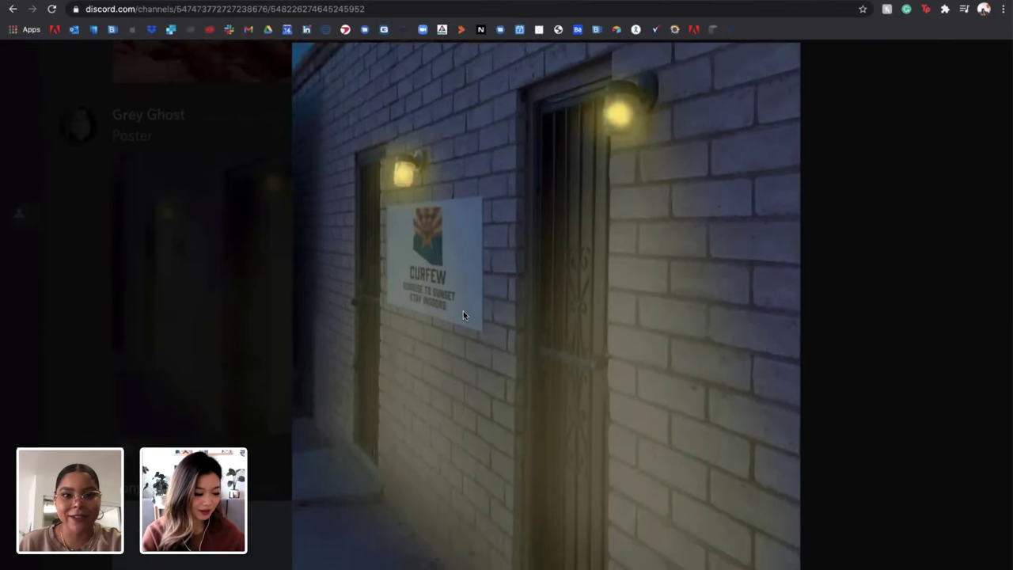
pyautogui.scroll(-1, 464, 312)
pyautogui.scroll(-2, 452, 407)
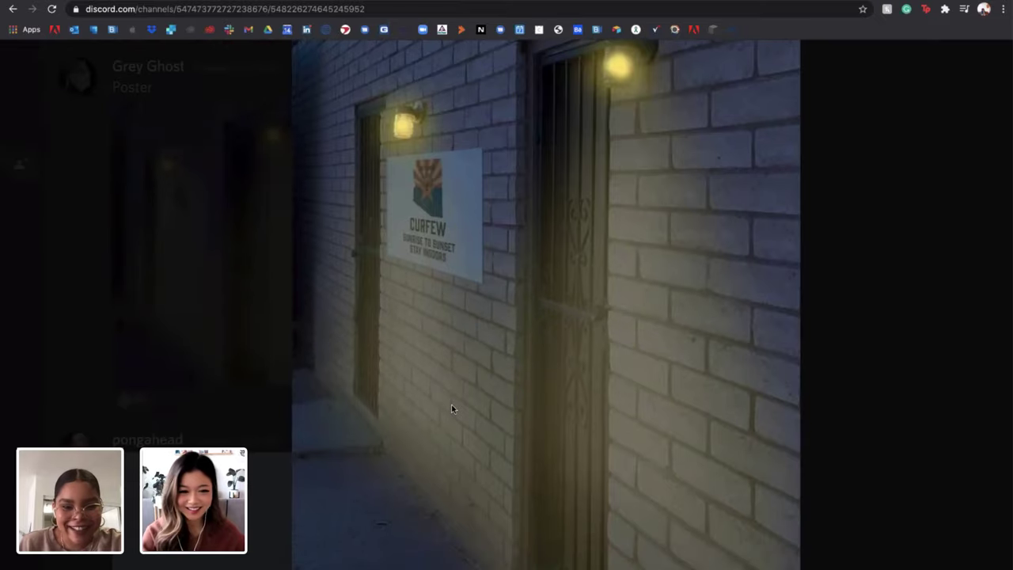
pyautogui.scroll(-1, 451, 406)
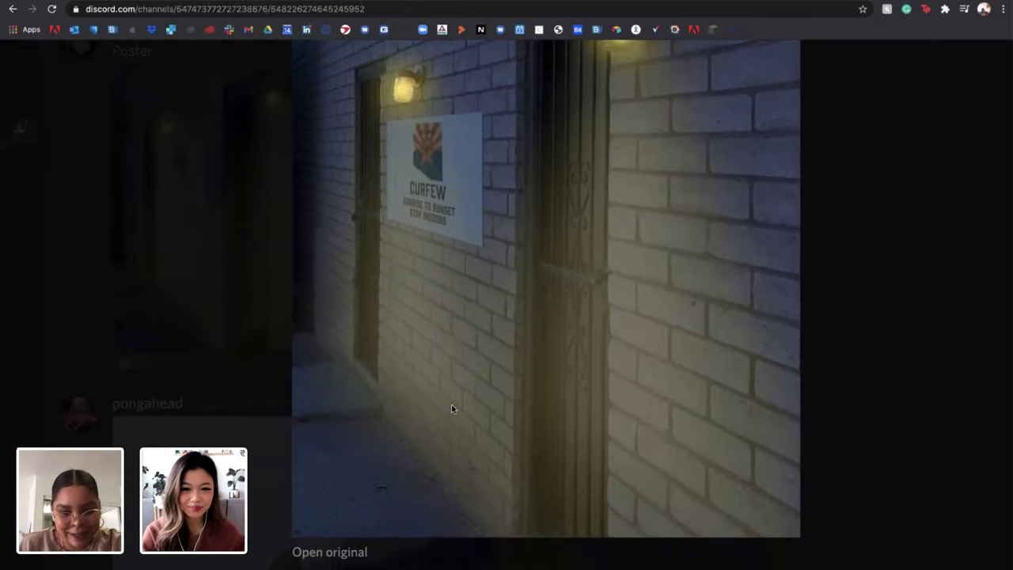
pyautogui.scroll(2, 451, 407)
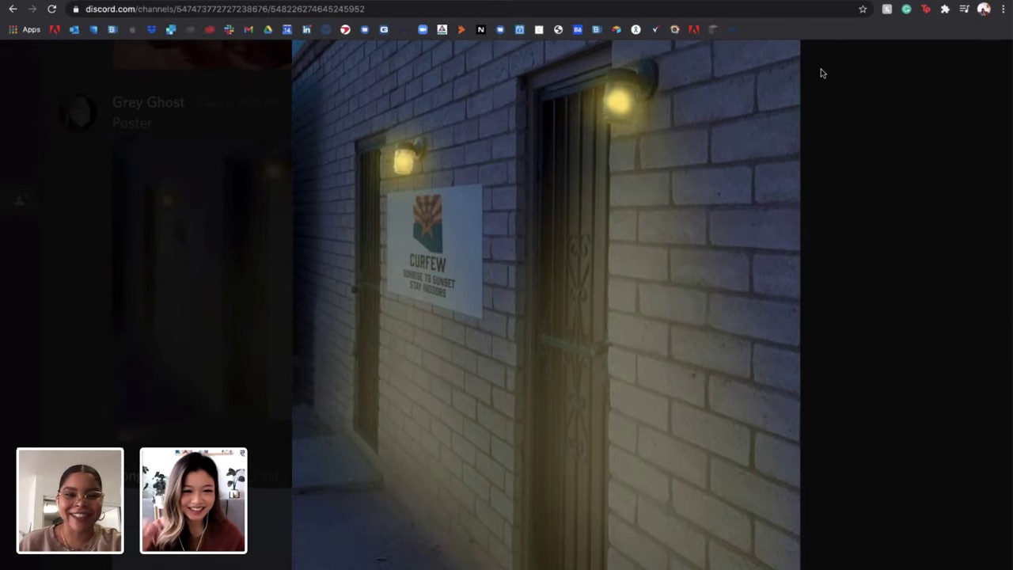
pyautogui.click(822, 73)
# Scroll down to the misty mountains-over-sea submission and enlarge it to reveal the sea serpent
pyautogui.scroll(-5, 402, 317)
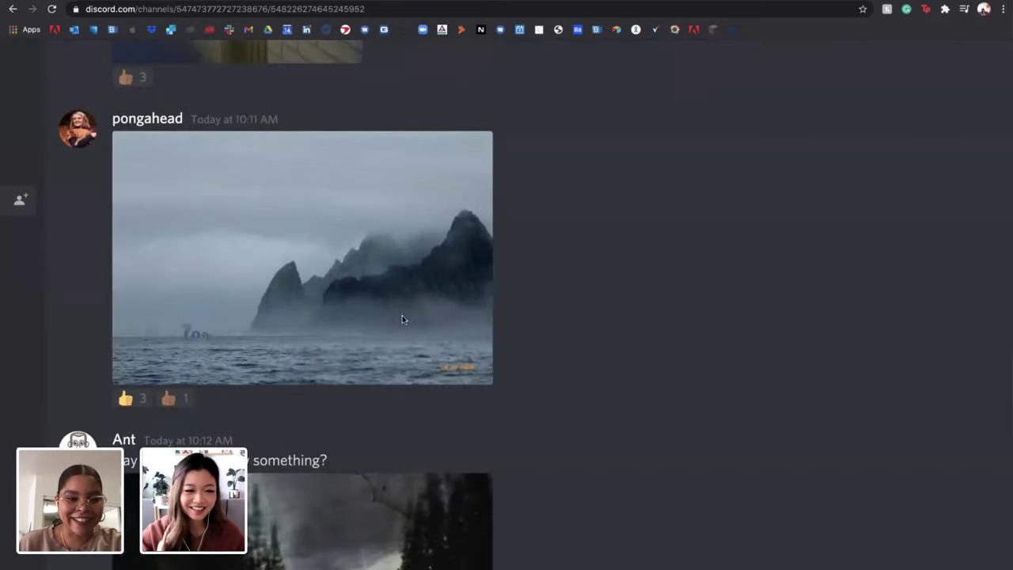
pyautogui.scroll(-1, 402, 315)
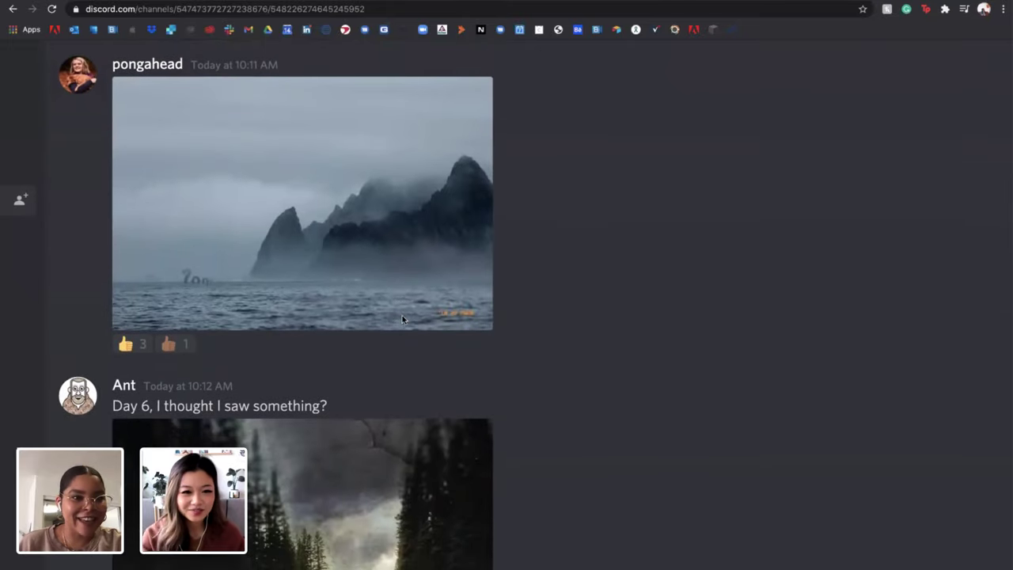
pyautogui.scroll(-1, 400, 304)
pyautogui.scroll(1, 341, 269)
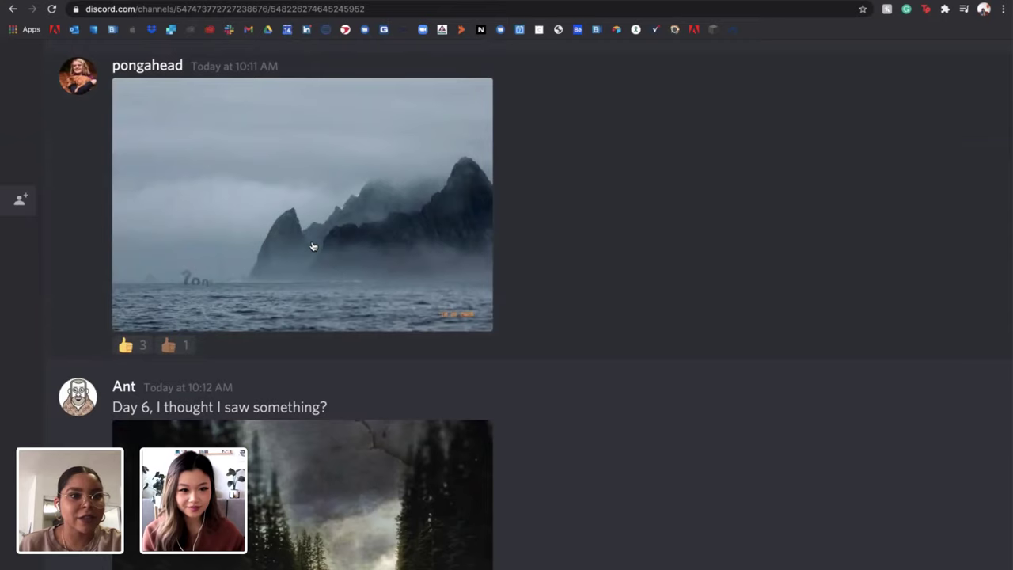
pyautogui.click(312, 241)
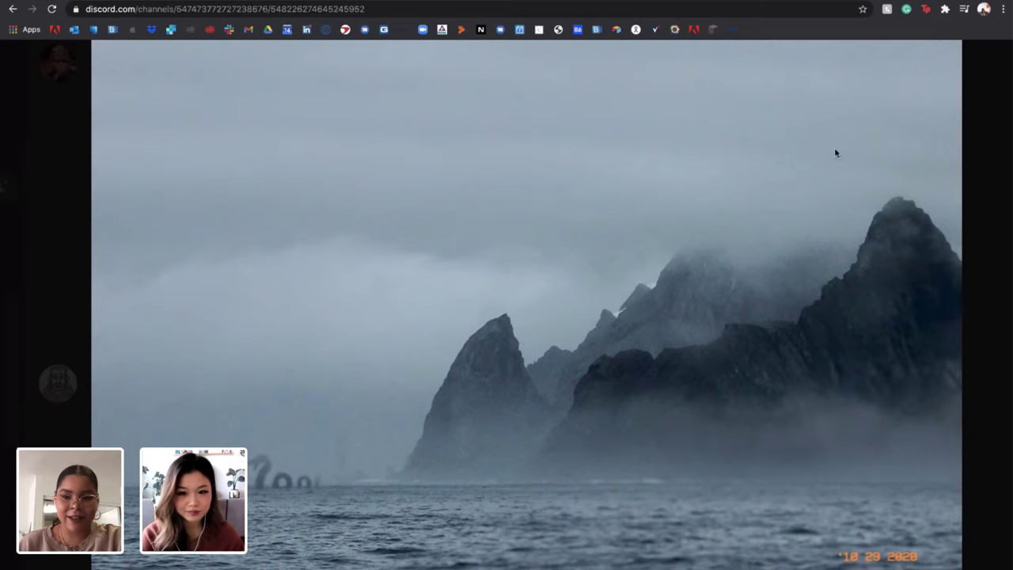
# Close the foggy mountain image and enlarge the 'Day 6, I thought I saw something?' forest-road image
pyautogui.click(986, 86)
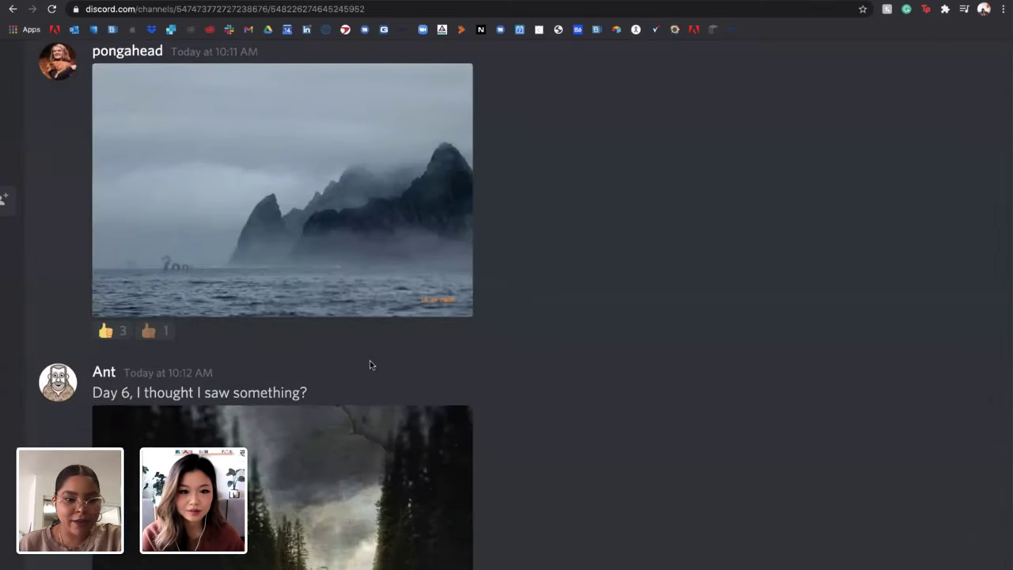
pyautogui.scroll(-10, 369, 362)
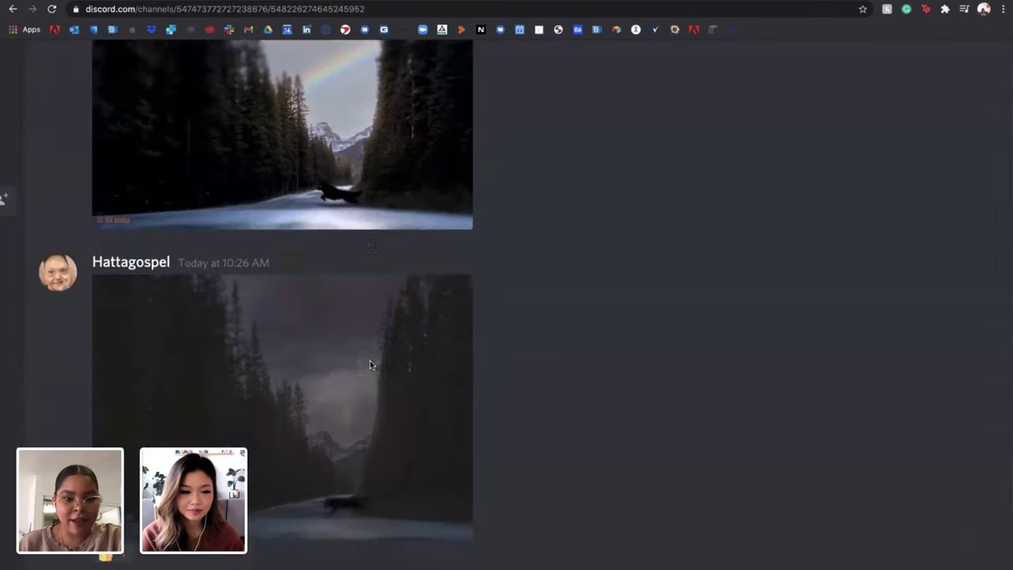
pyautogui.scroll(-5, 369, 363)
pyautogui.scroll(10, 369, 363)
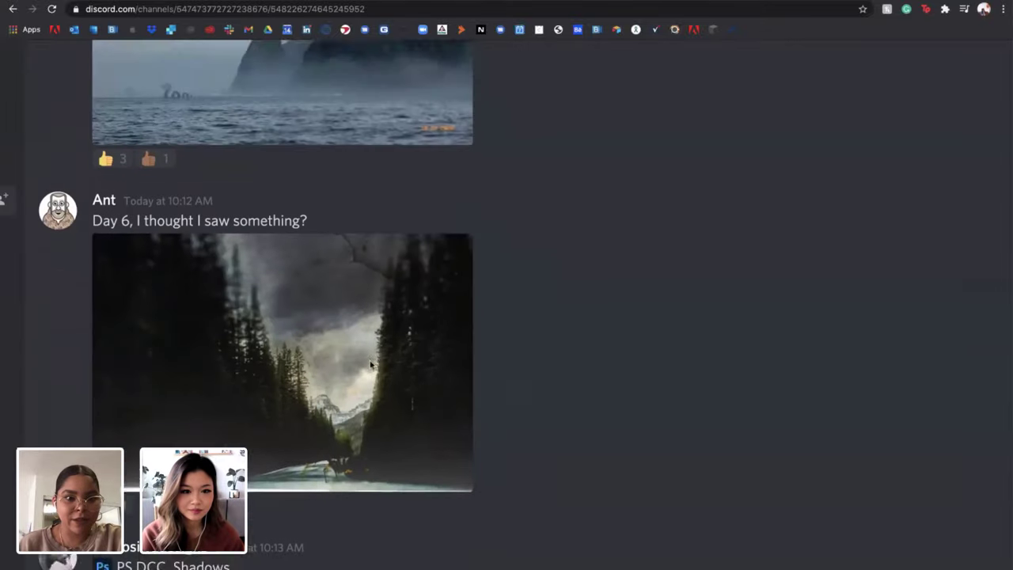
pyautogui.scroll(3, 370, 362)
pyautogui.scroll(-4, 370, 363)
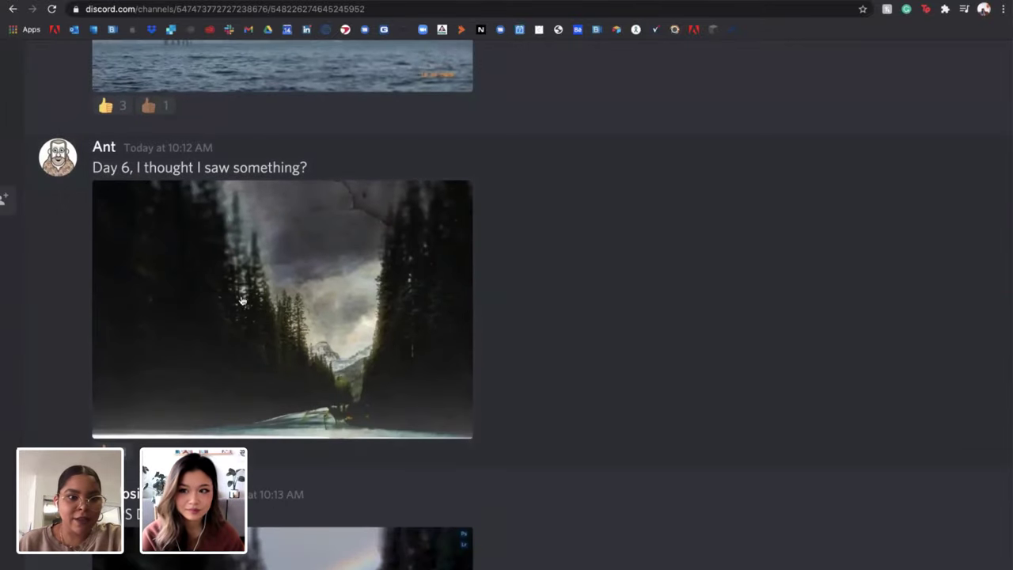
pyautogui.click(320, 396)
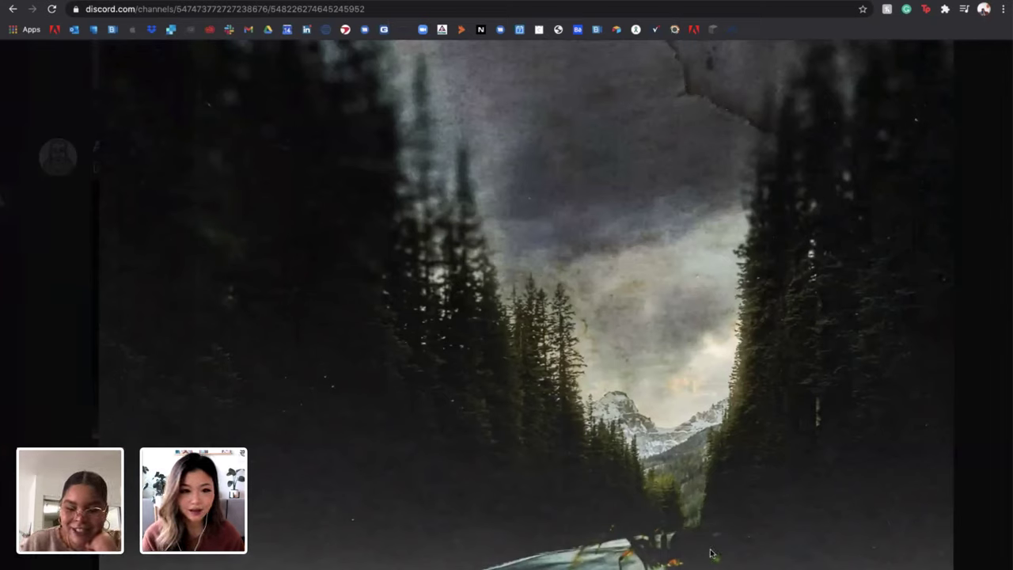
pyautogui.scroll(-1, 711, 555)
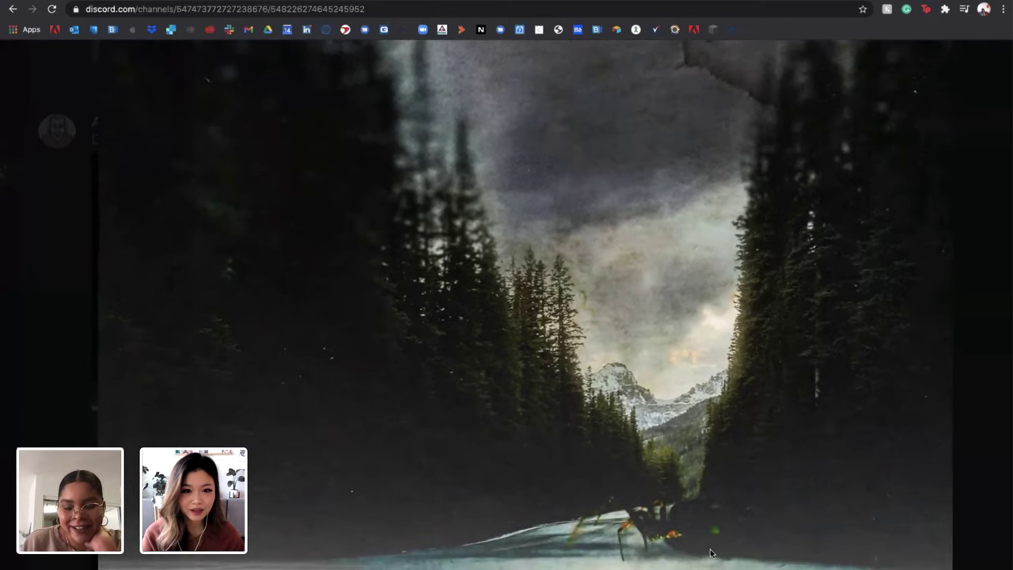
pyautogui.scroll(1, 711, 554)
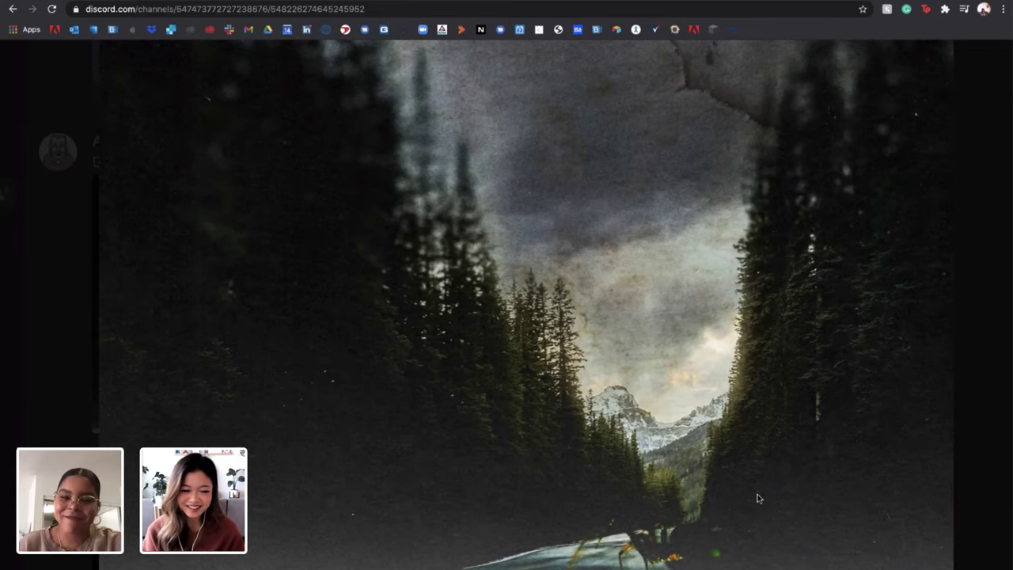
# Close the Day 6 image and scroll down to the PS DCC_Shadows rainbow-road image
pyautogui.click(987, 86)
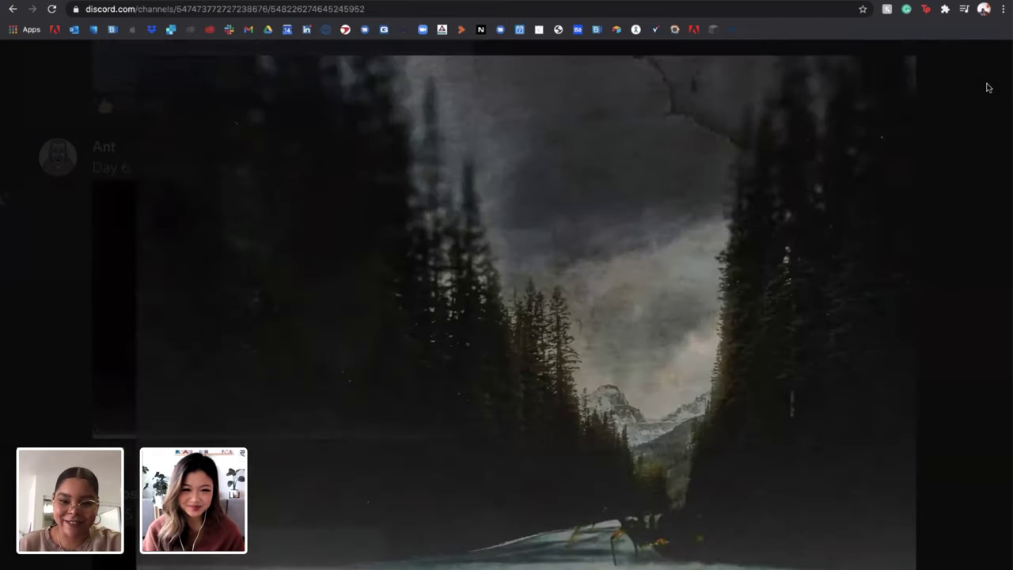
pyautogui.scroll(-1, 514, 333)
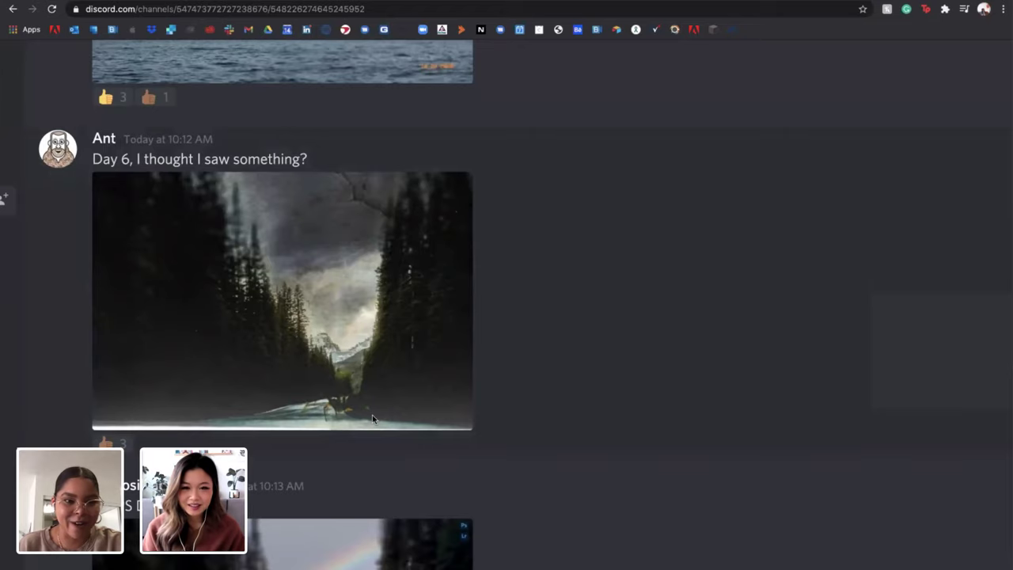
pyautogui.scroll(-3, 372, 418)
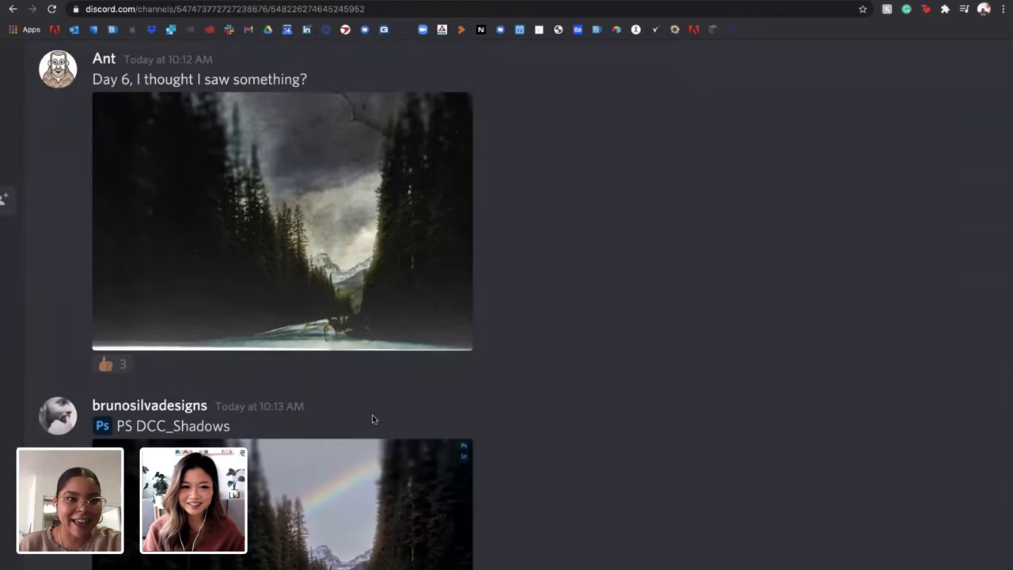
pyautogui.scroll(-5, 372, 419)
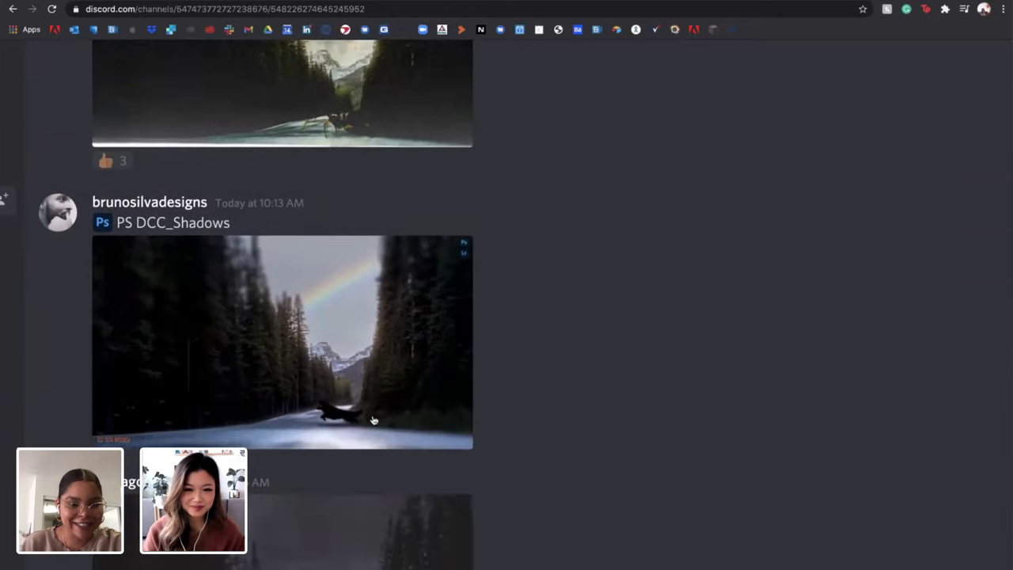
pyautogui.scroll(-3, 374, 420)
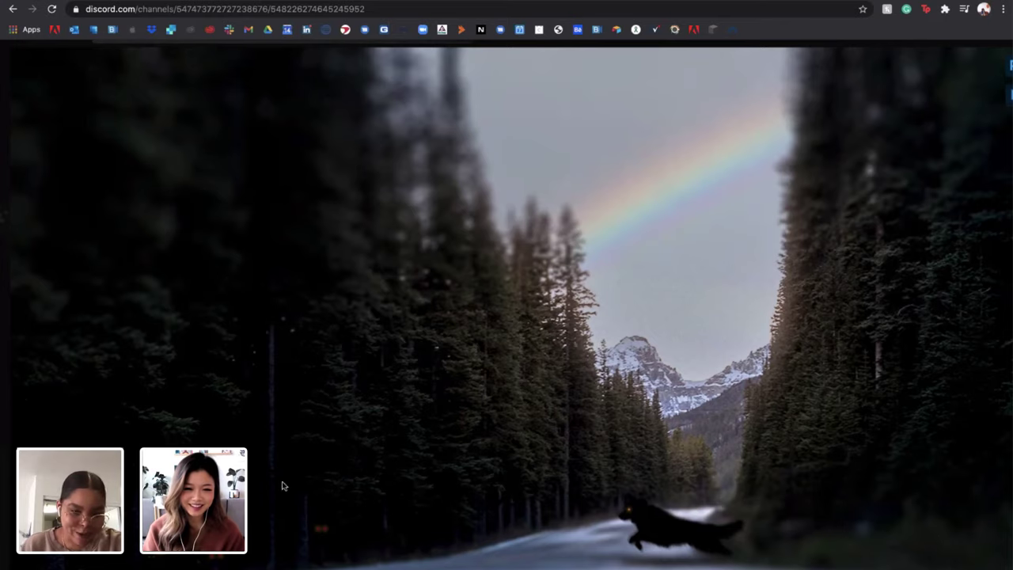
pyautogui.scroll(-1, 287, 481)
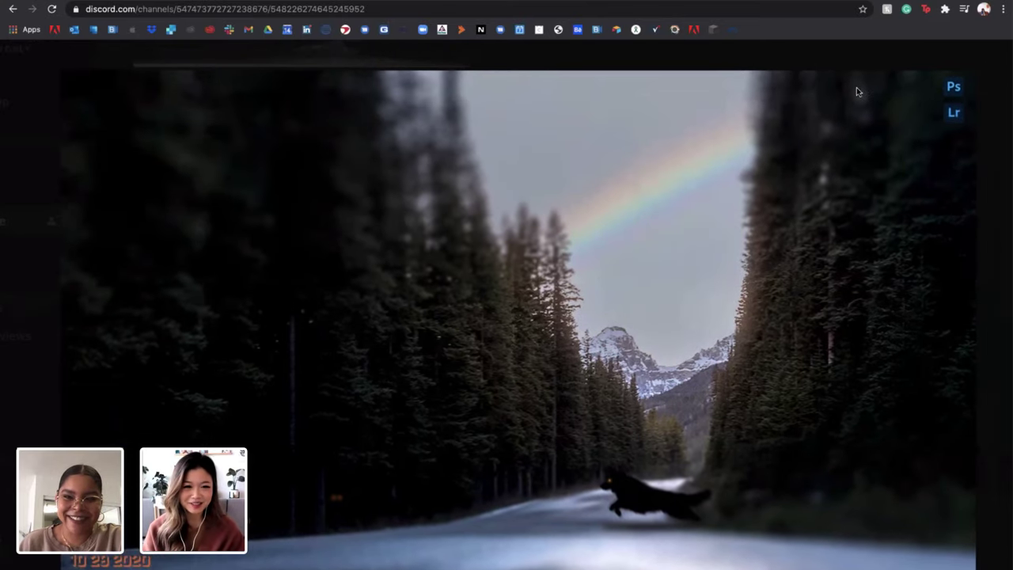
# Close the rainbow-road image and enlarge the stormy misty-road submission with the shadowy creature
pyautogui.click(1004, 61)
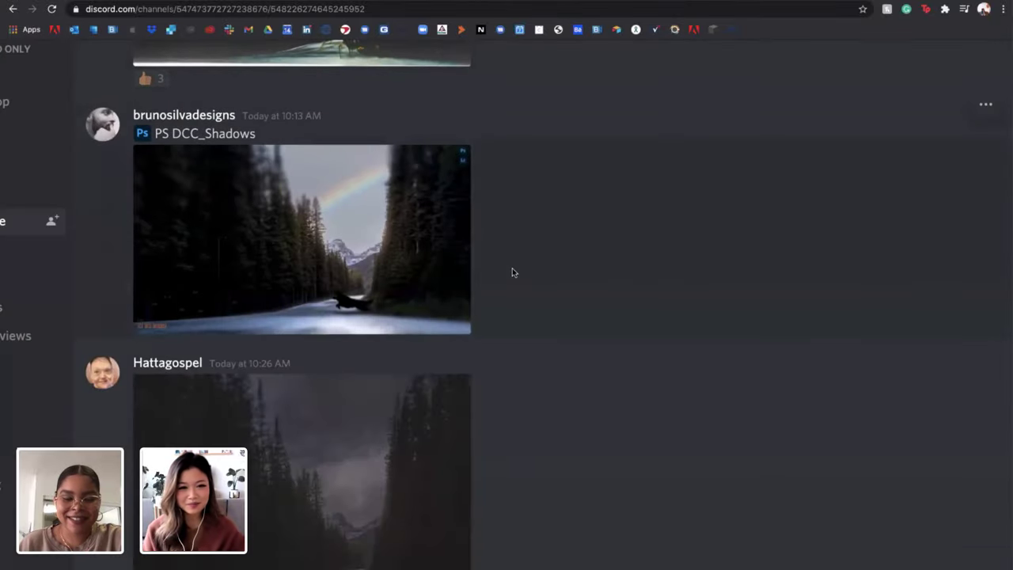
pyautogui.scroll(-1, 389, 402)
pyautogui.scroll(-4, 389, 402)
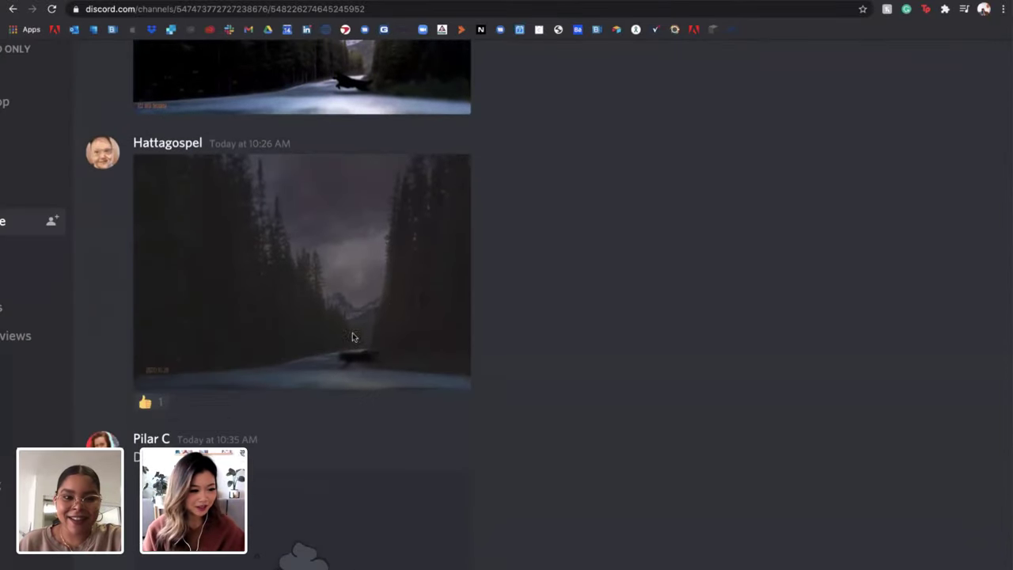
pyautogui.click(348, 290)
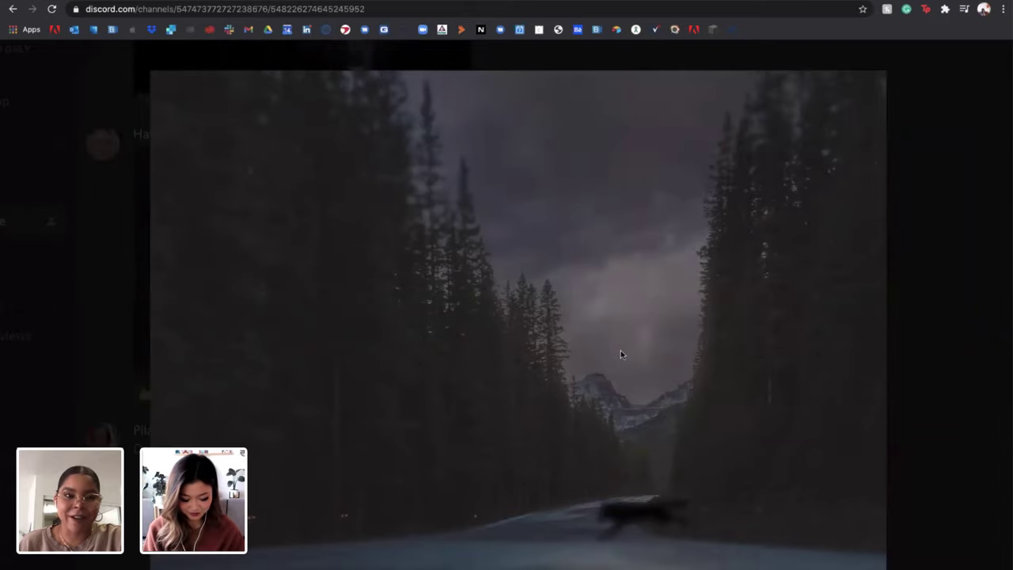
pyautogui.scroll(-1, 620, 354)
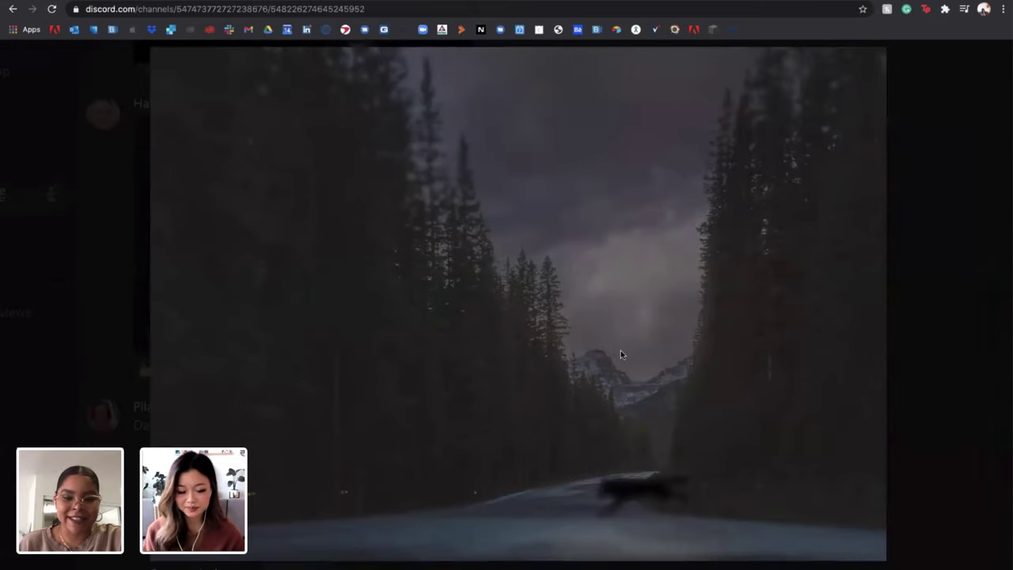
pyautogui.scroll(-1, 620, 354)
pyautogui.scroll(1, 620, 354)
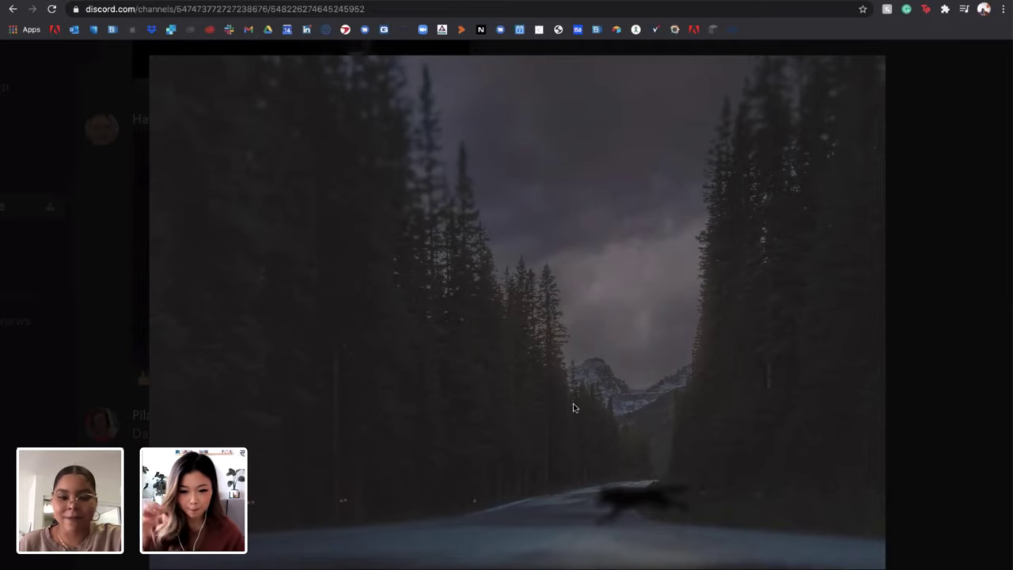
pyautogui.scroll(-1, 561, 428)
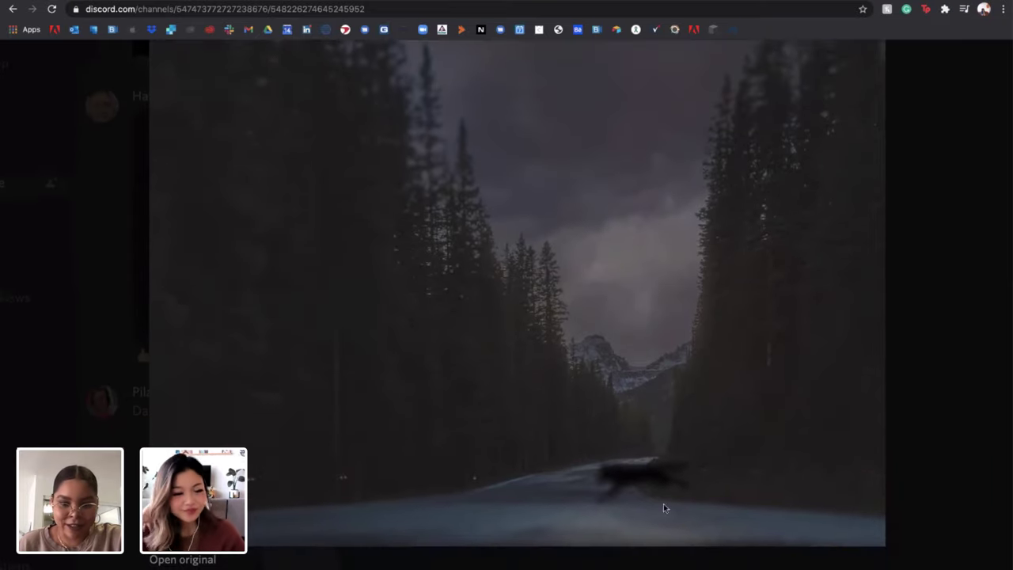
pyautogui.scroll(1, 733, 465)
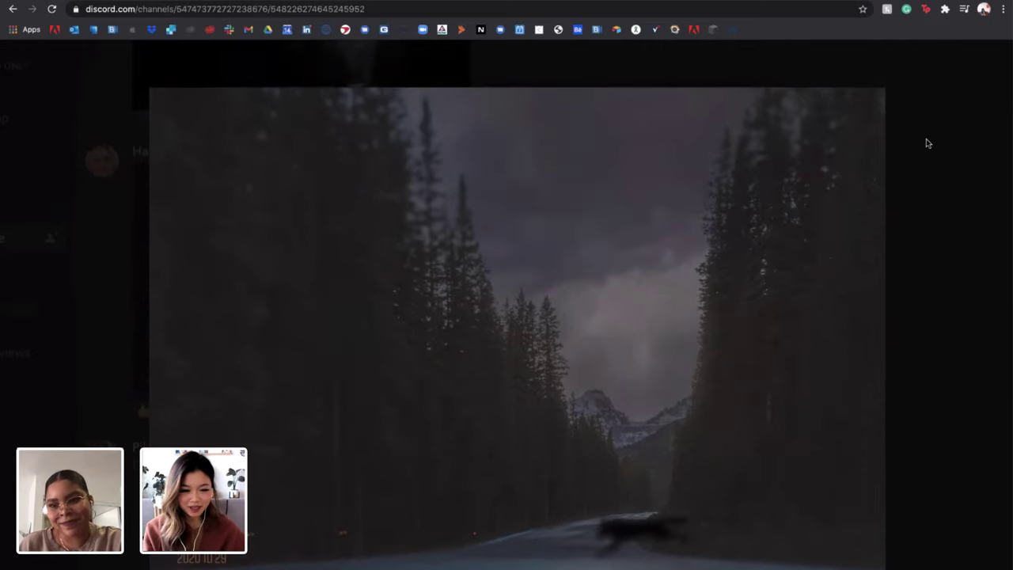
# Close the stormy road image and scroll down to the 'Day 6 Challenge...' post with its original image
pyautogui.click(921, 89)
pyautogui.scroll(-5, 420, 384)
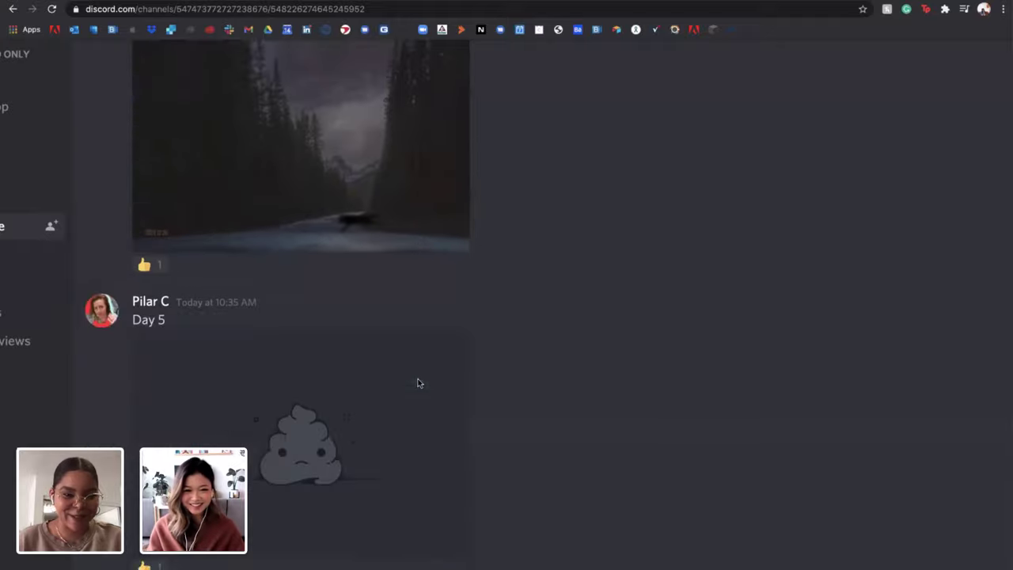
pyautogui.scroll(-1, 419, 384)
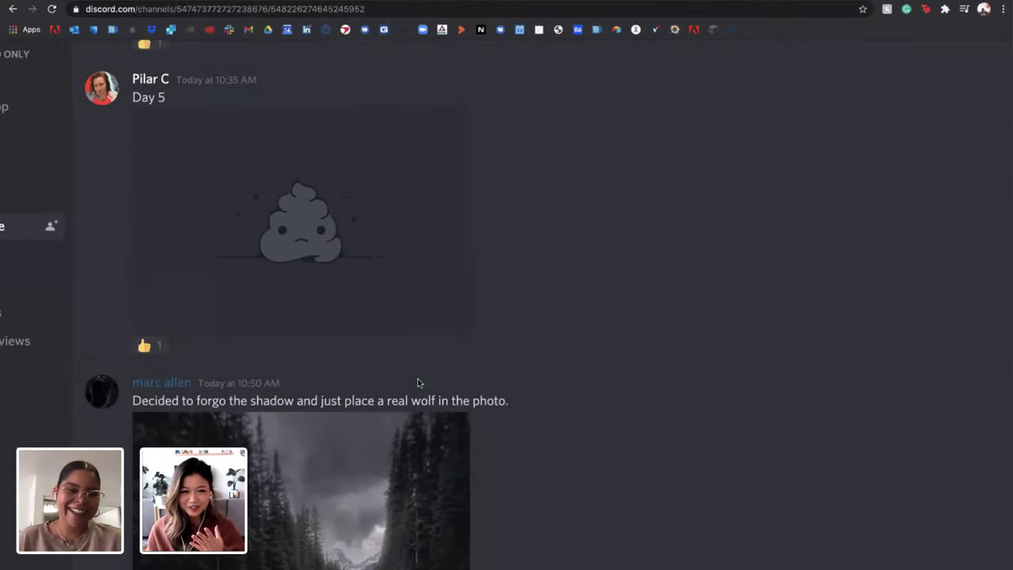
pyautogui.scroll(-2, 419, 384)
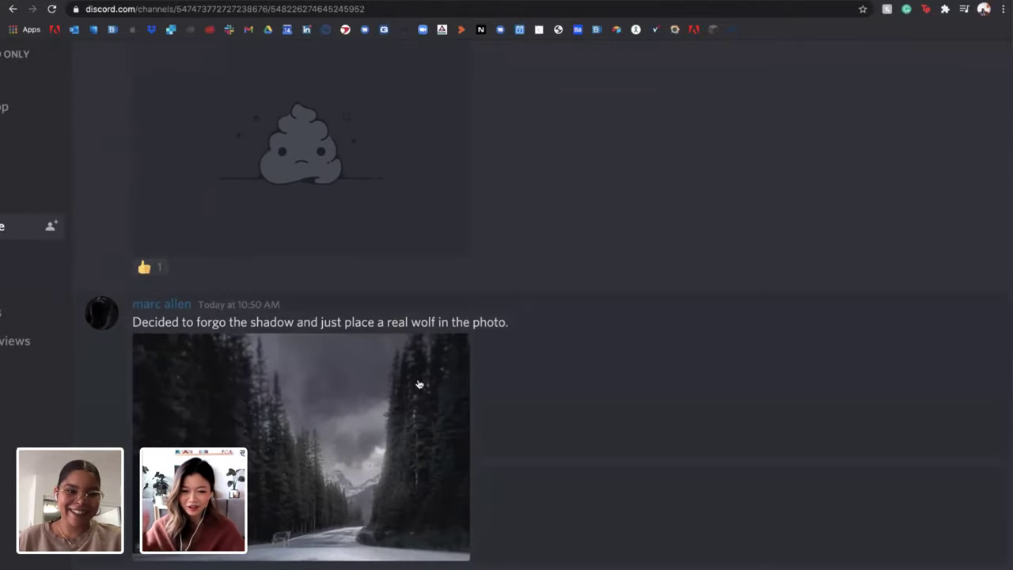
pyautogui.scroll(-5, 418, 384)
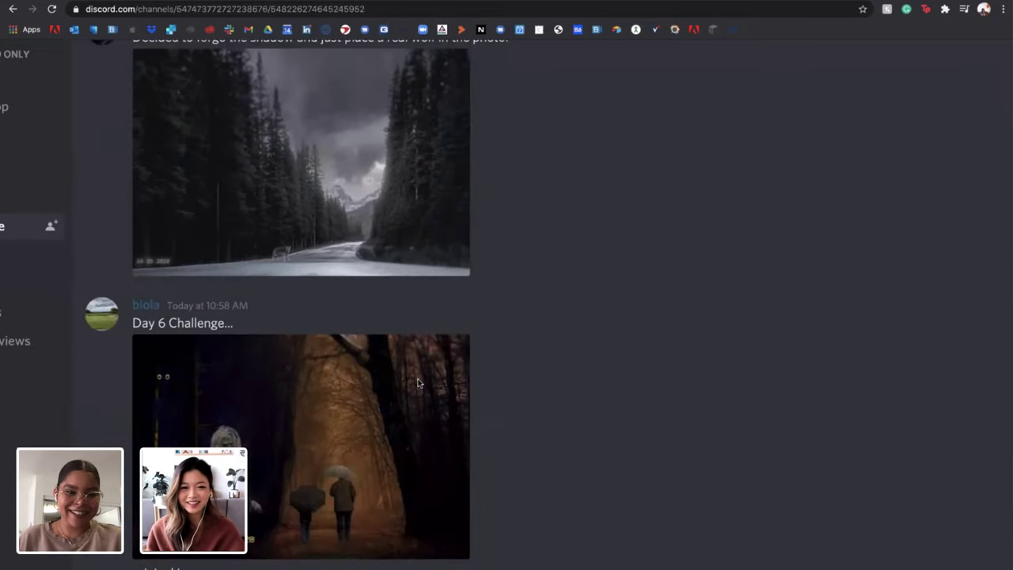
pyautogui.scroll(-18, 418, 383)
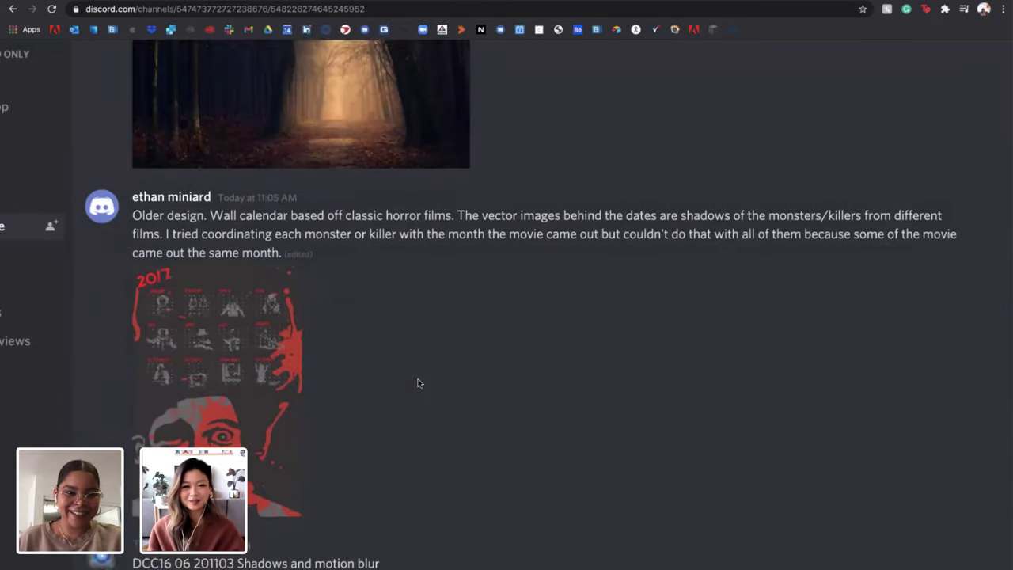
pyautogui.scroll(7, 419, 383)
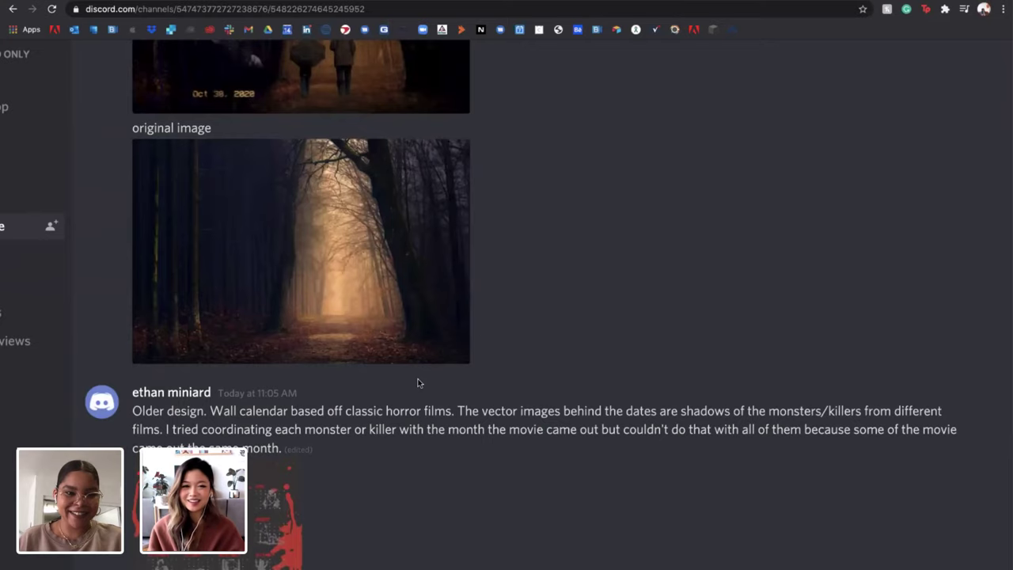
pyautogui.scroll(8, 419, 383)
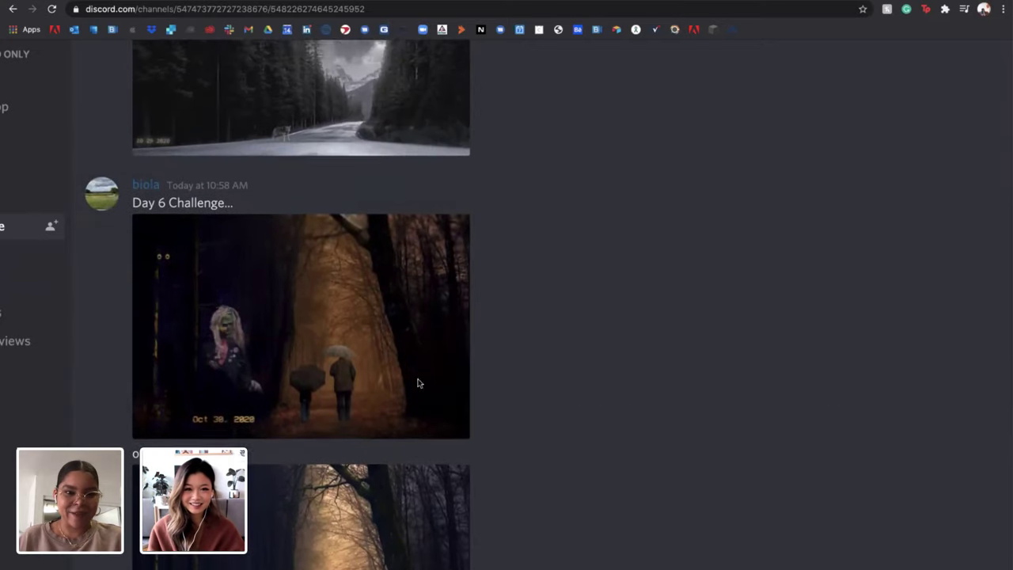
pyautogui.scroll(2, 419, 384)
pyautogui.scroll(-3, 419, 383)
pyautogui.scroll(3, 419, 383)
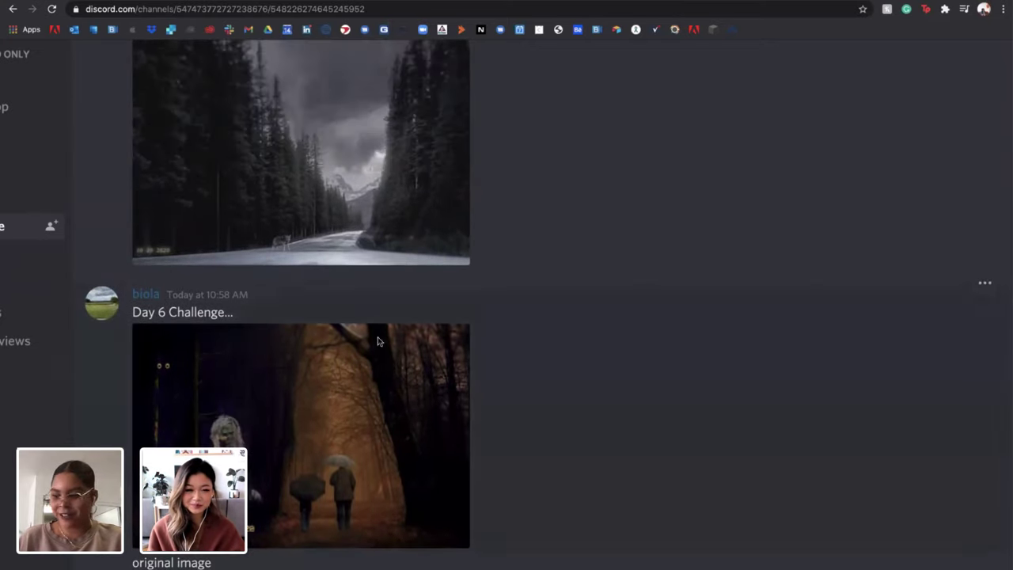
pyautogui.click(352, 252)
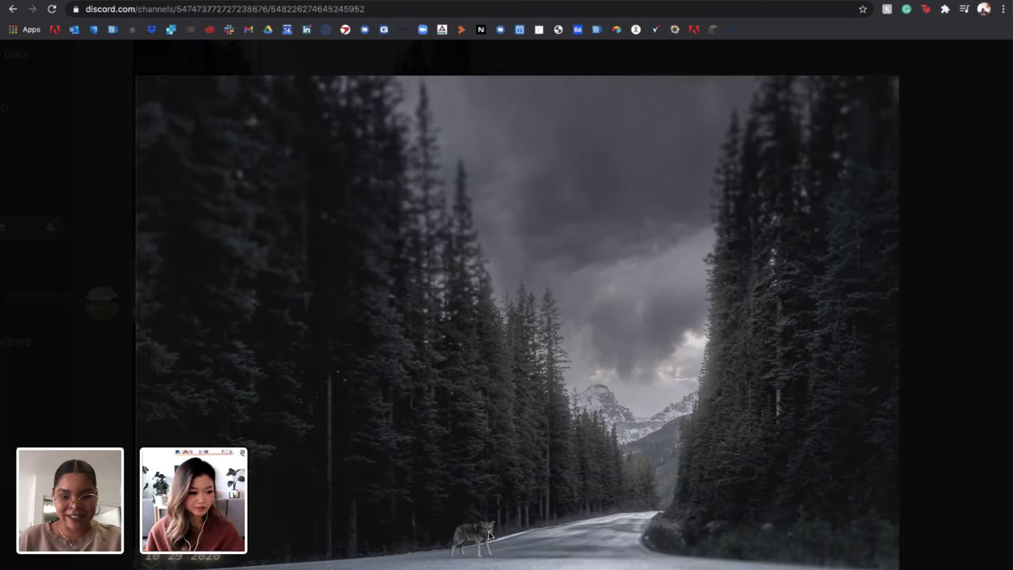
pyautogui.click(940, 97)
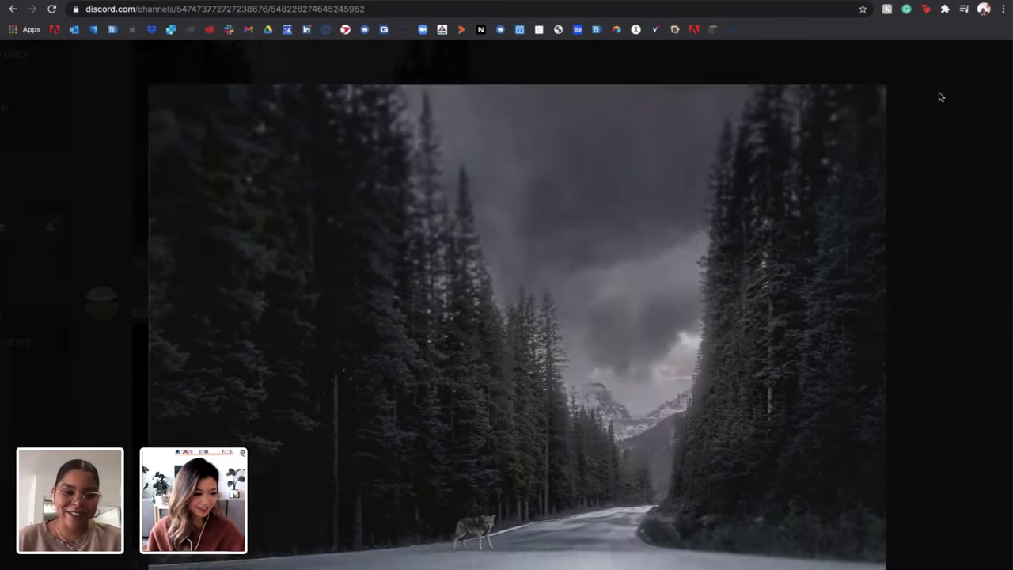
pyautogui.scroll(-3, 495, 362)
pyautogui.scroll(-1, 368, 285)
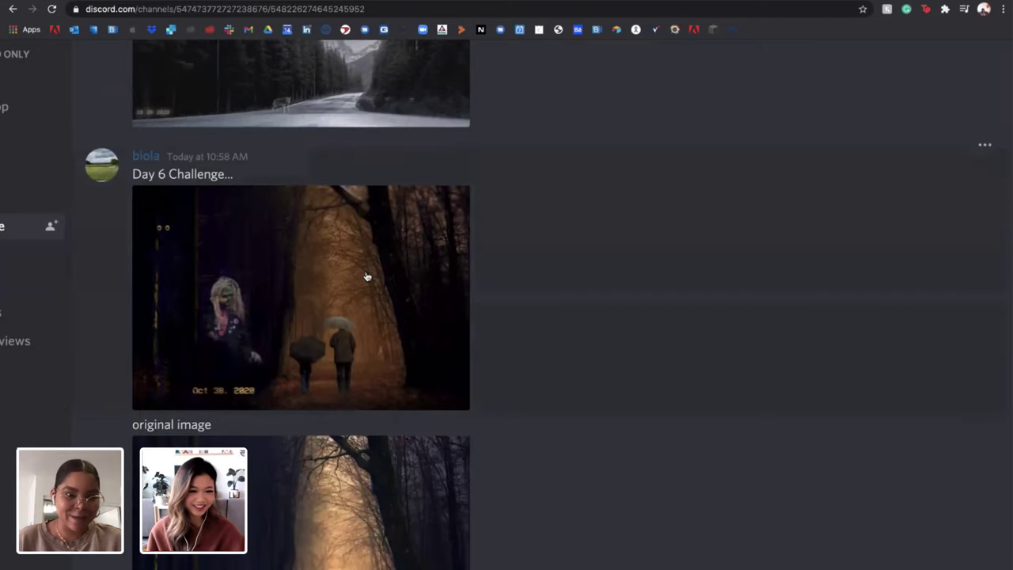
pyautogui.click(366, 273)
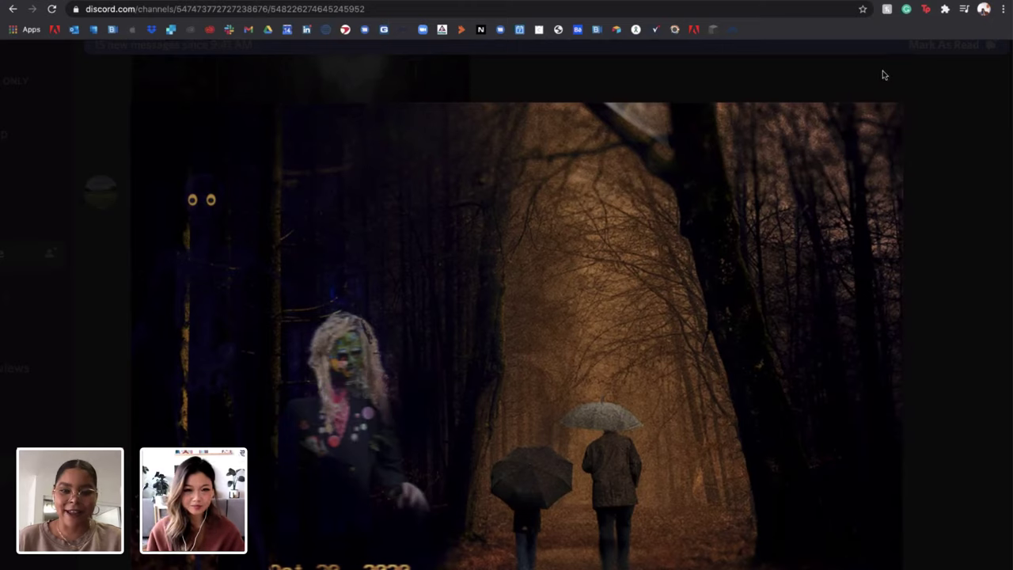
pyautogui.click(940, 78)
pyautogui.scroll(-1, 358, 359)
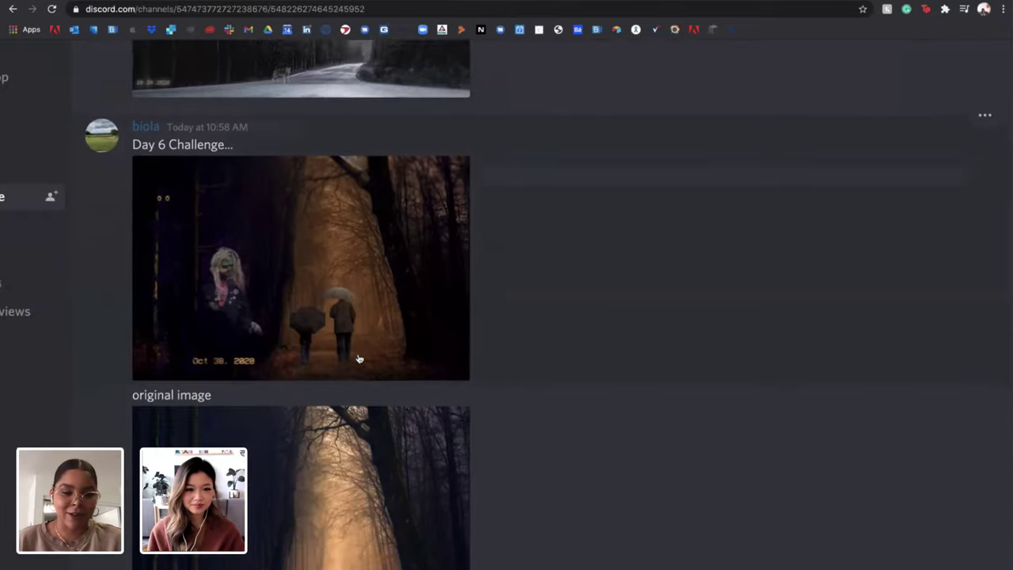
pyautogui.scroll(-4, 359, 359)
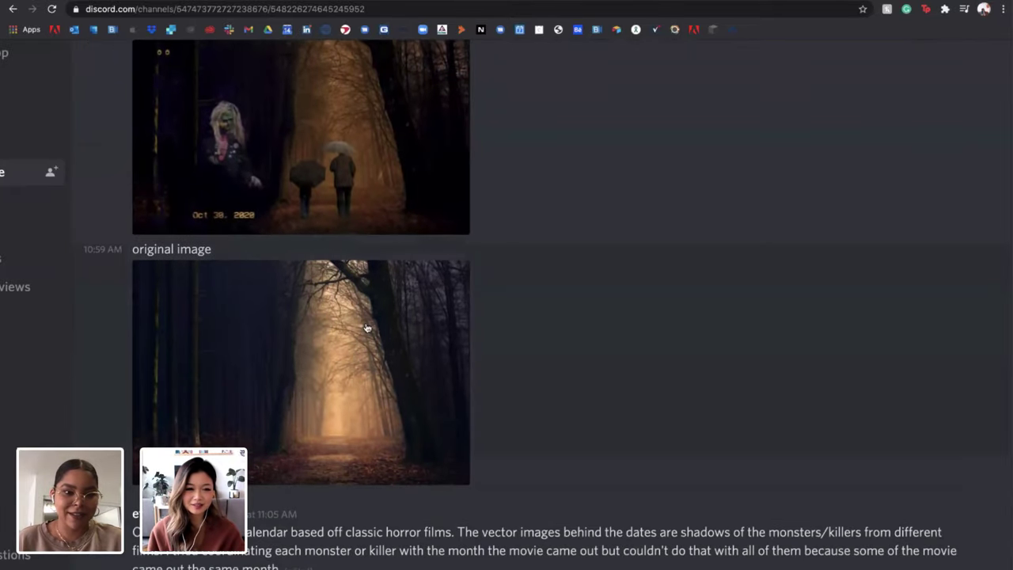
pyautogui.scroll(-1, 261, 155)
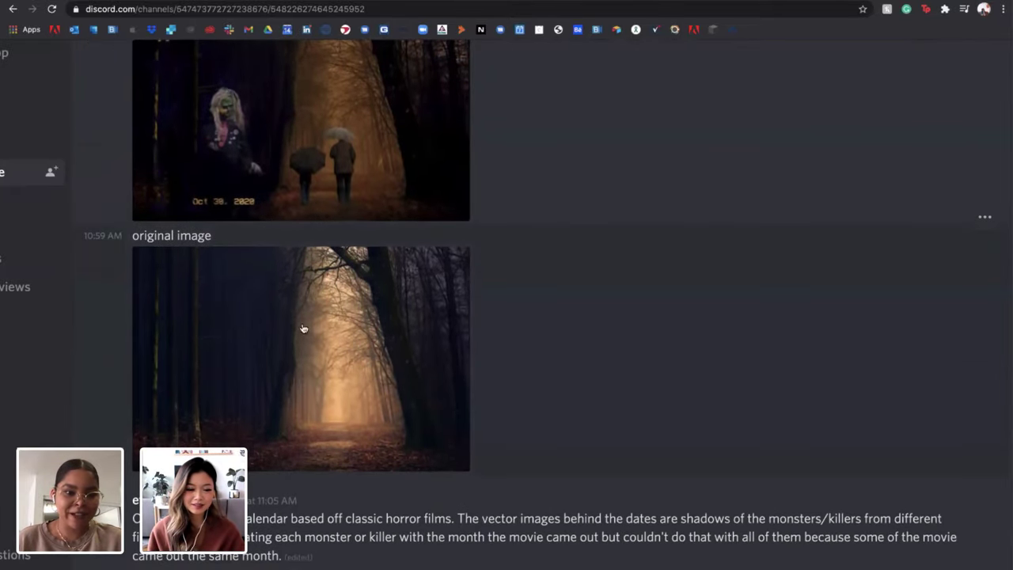
pyautogui.scroll(-1, 303, 328)
pyautogui.scroll(2, 316, 209)
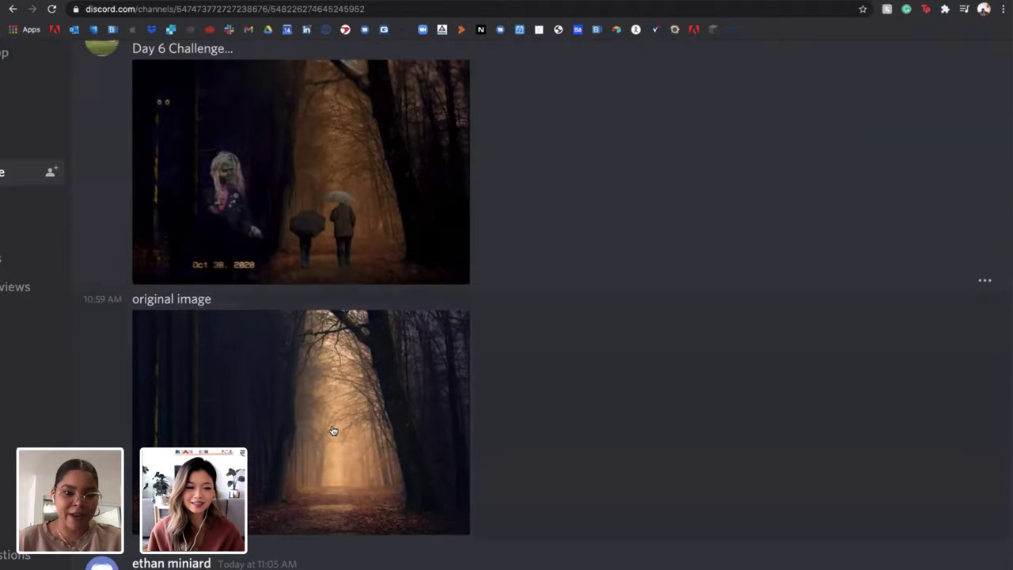
pyautogui.scroll(-2, 333, 431)
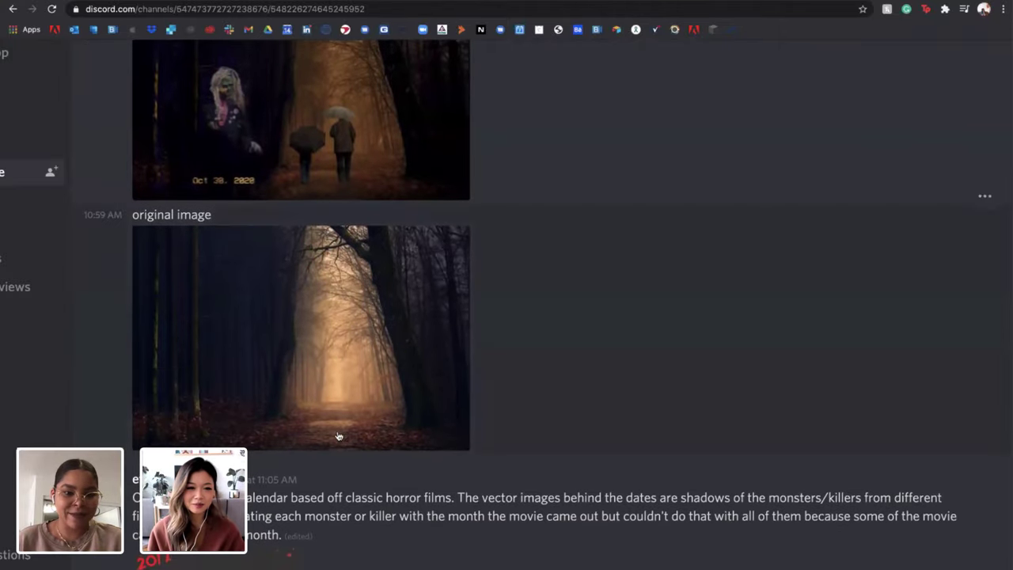
pyautogui.scroll(-1, 338, 436)
pyautogui.scroll(-8, 337, 431)
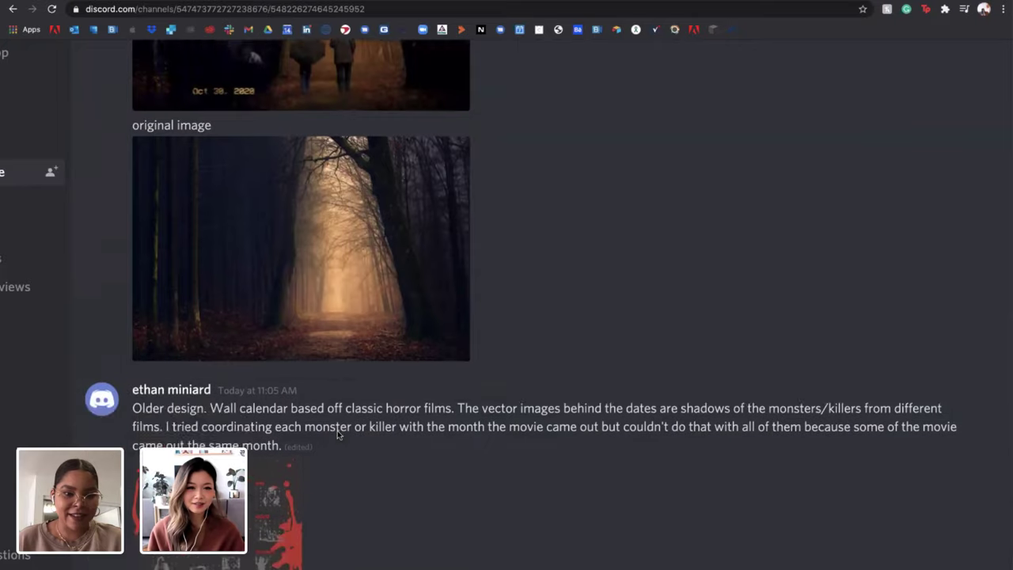
pyautogui.scroll(1, 338, 431)
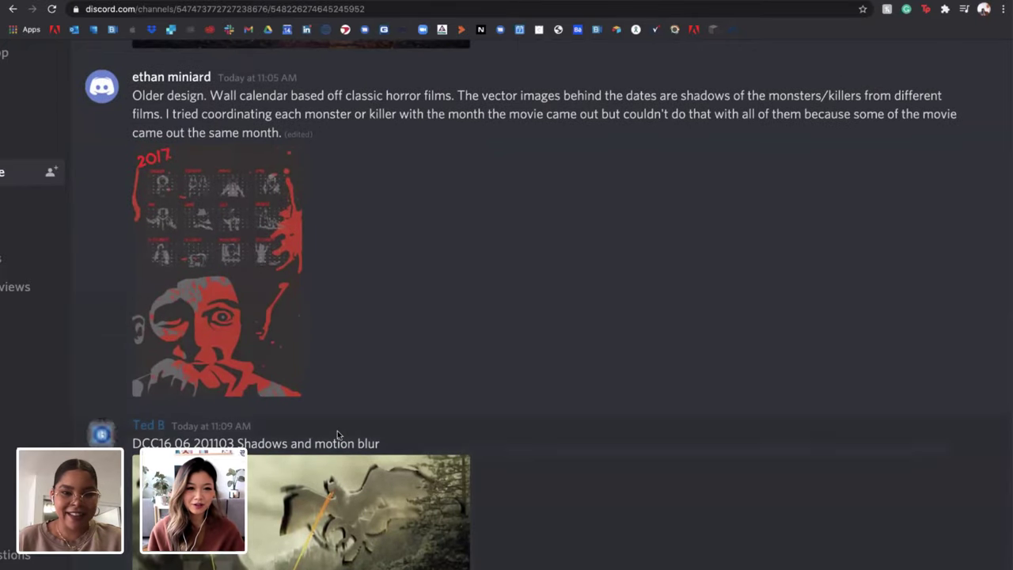
pyautogui.scroll(10, 337, 431)
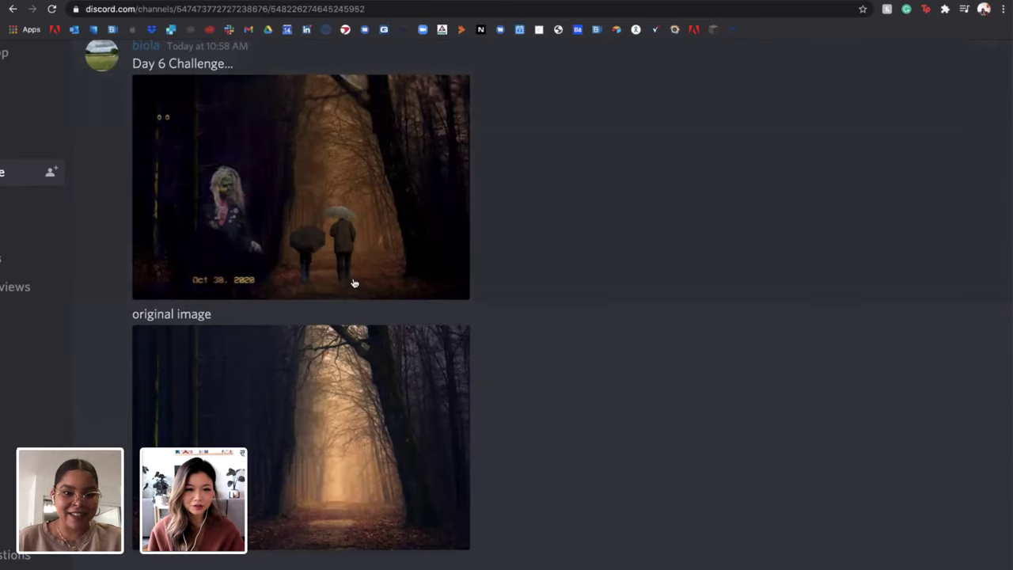
pyautogui.scroll(-4, 354, 283)
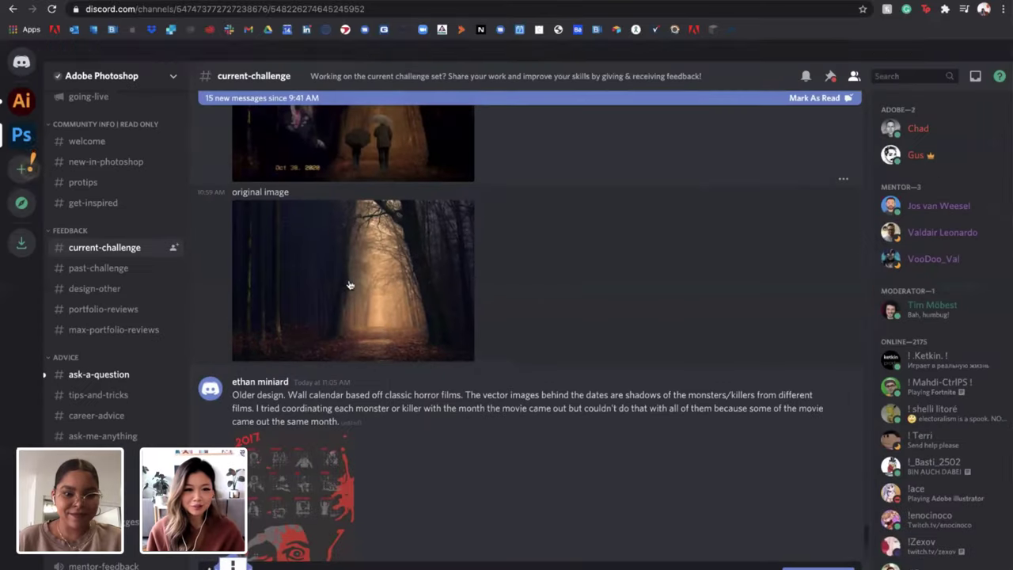
pyautogui.scroll(-2, 273, 366)
pyautogui.scroll(-3, 331, 388)
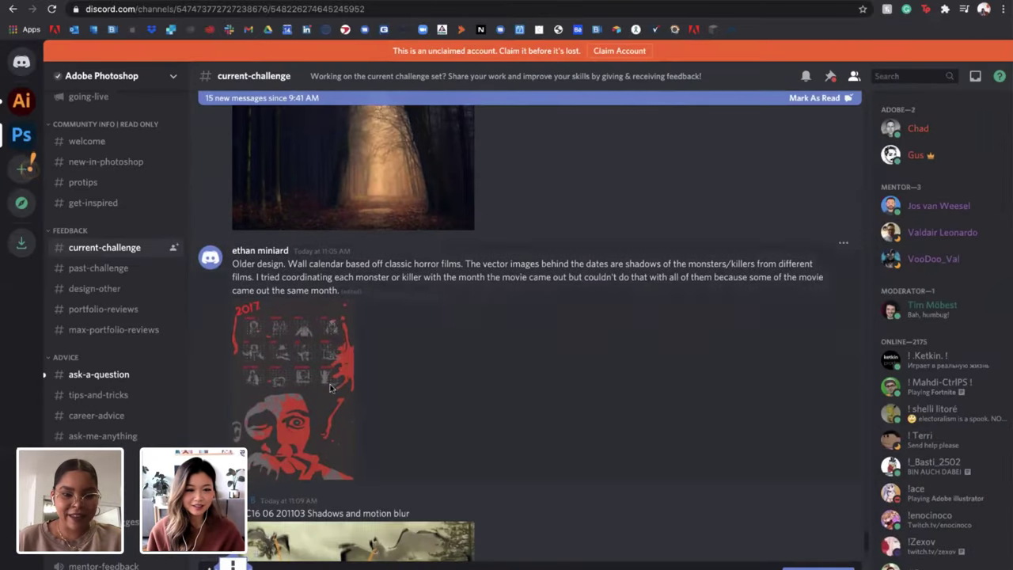
pyautogui.scroll(-2, 331, 387)
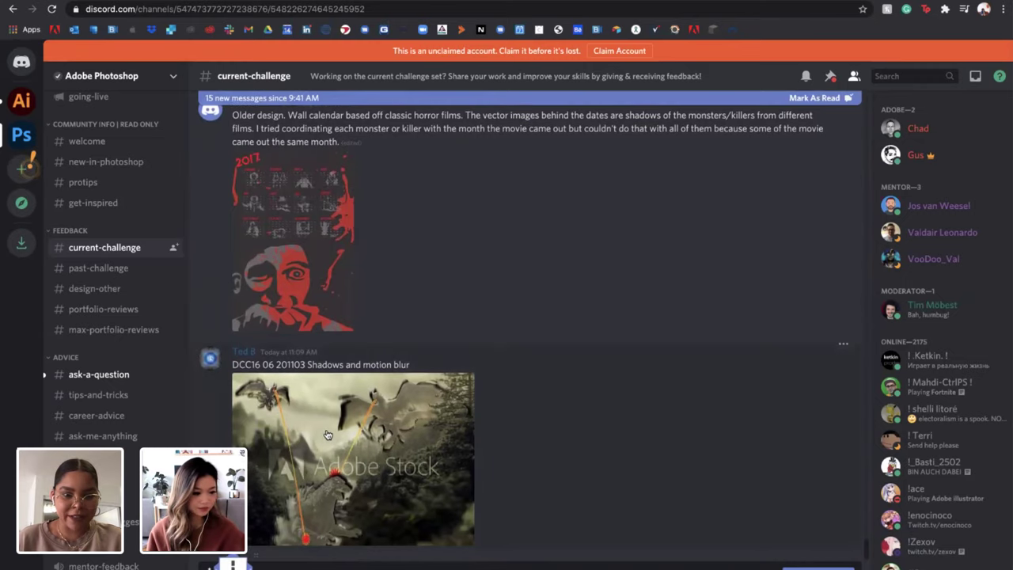
pyautogui.click(388, 388)
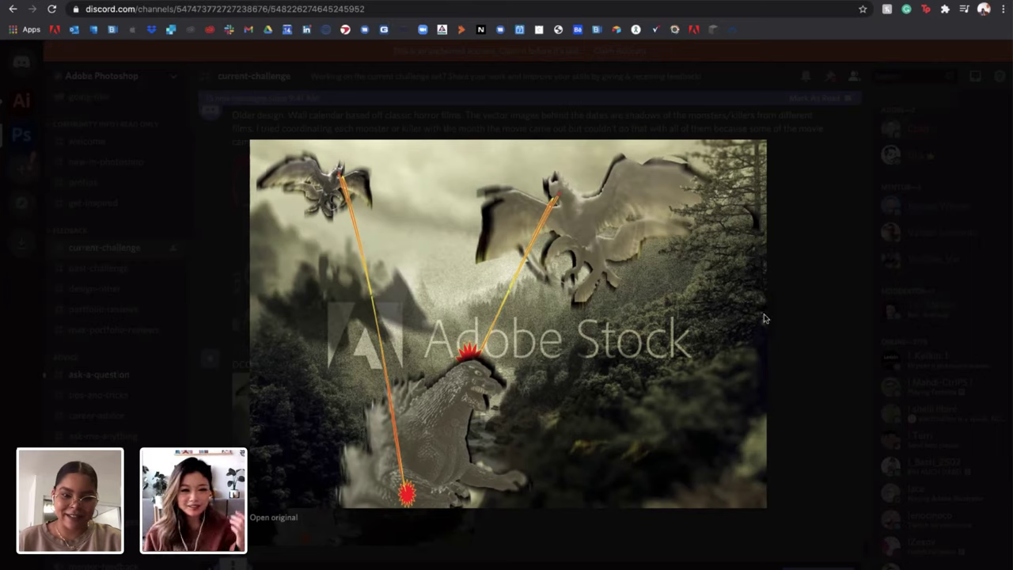
pyautogui.click(791, 128)
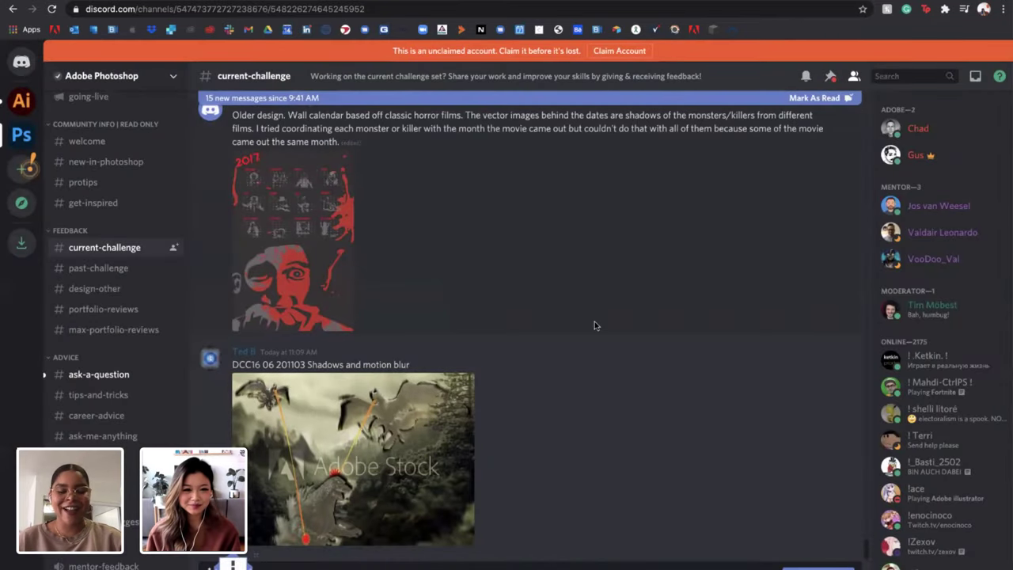
# Scroll the current-challenge message list up slightly
pyautogui.scroll(1, 594, 323)
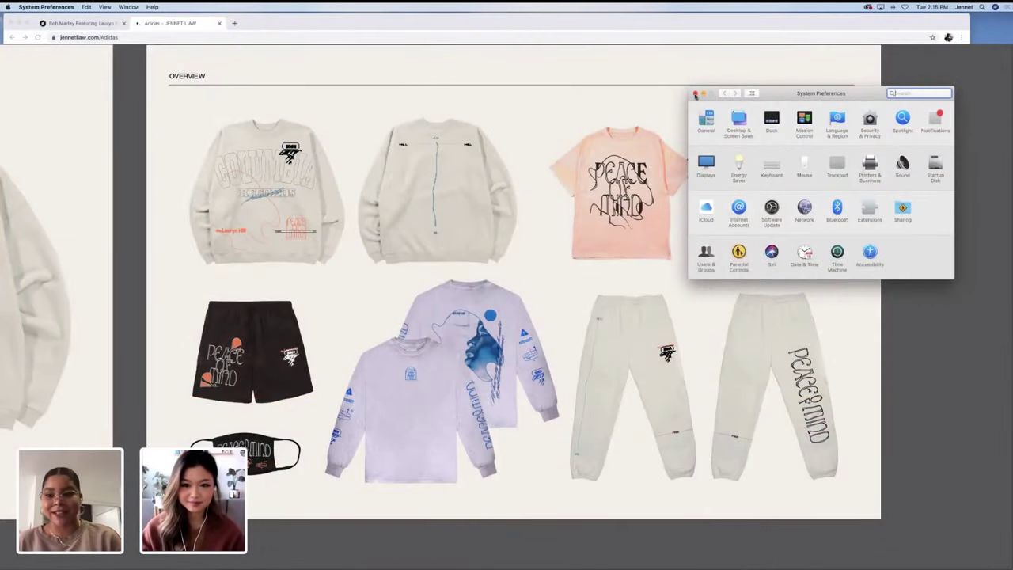
# Close System Preferences and switch the Zoom screen share to the Illustrator apparel overview board
pyautogui.click(695, 94)
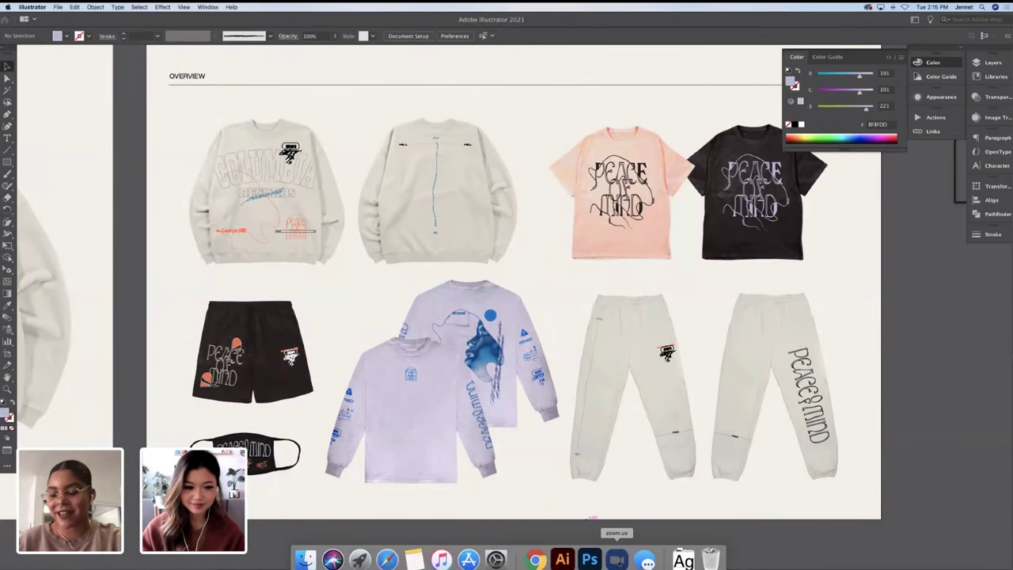
pyautogui.click(617, 560)
pyautogui.click(59, 7)
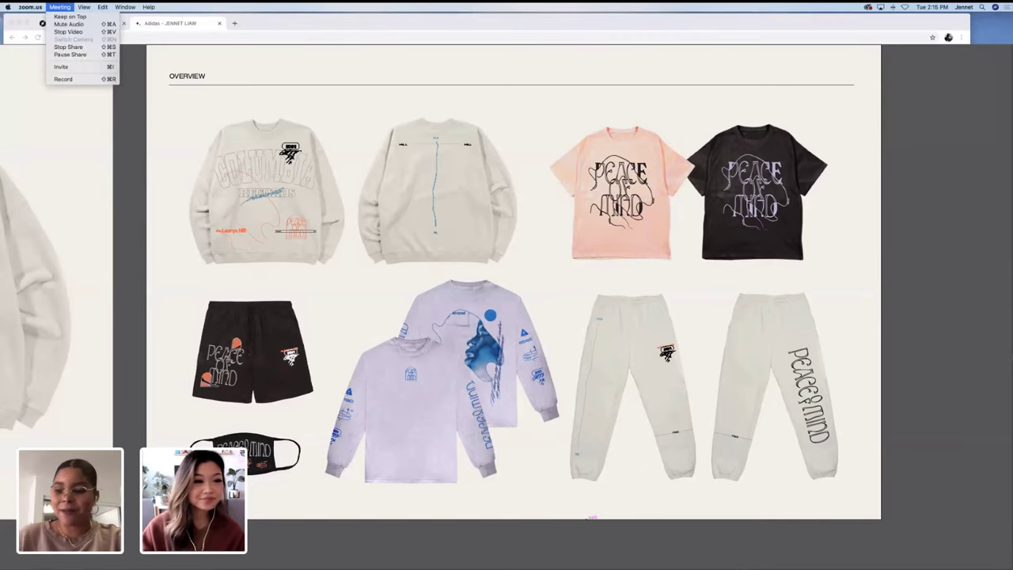
pyautogui.moveTo(30, 6)
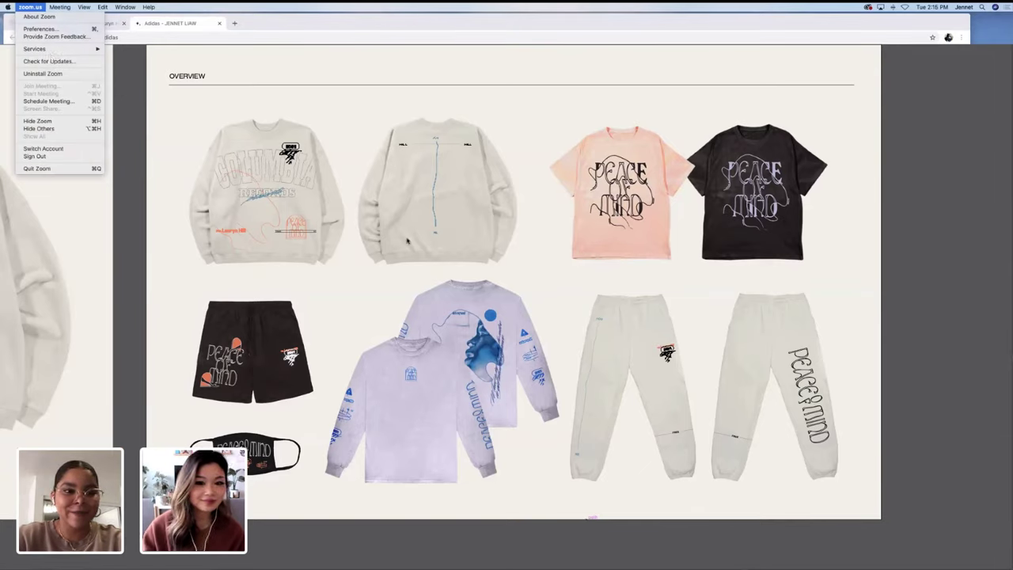
pyautogui.press('Escape')
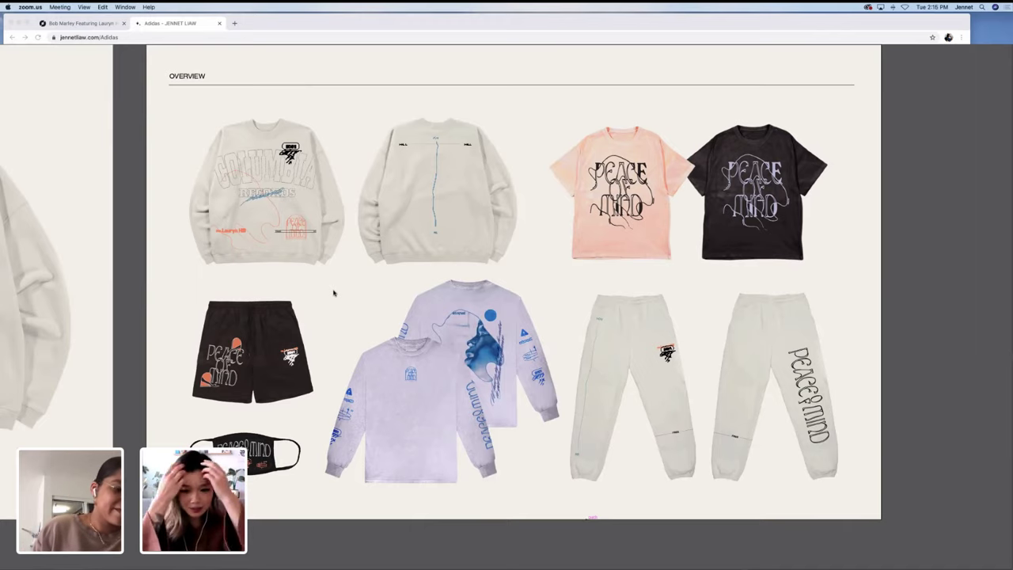
pyautogui.press('super+Tab')
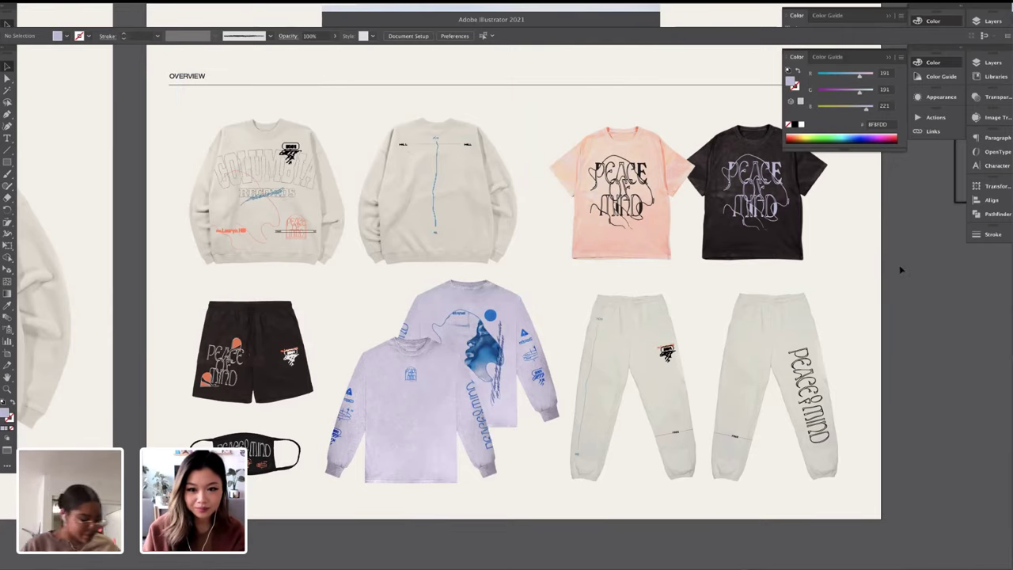
pyautogui.scroll(-3, 765, 250)
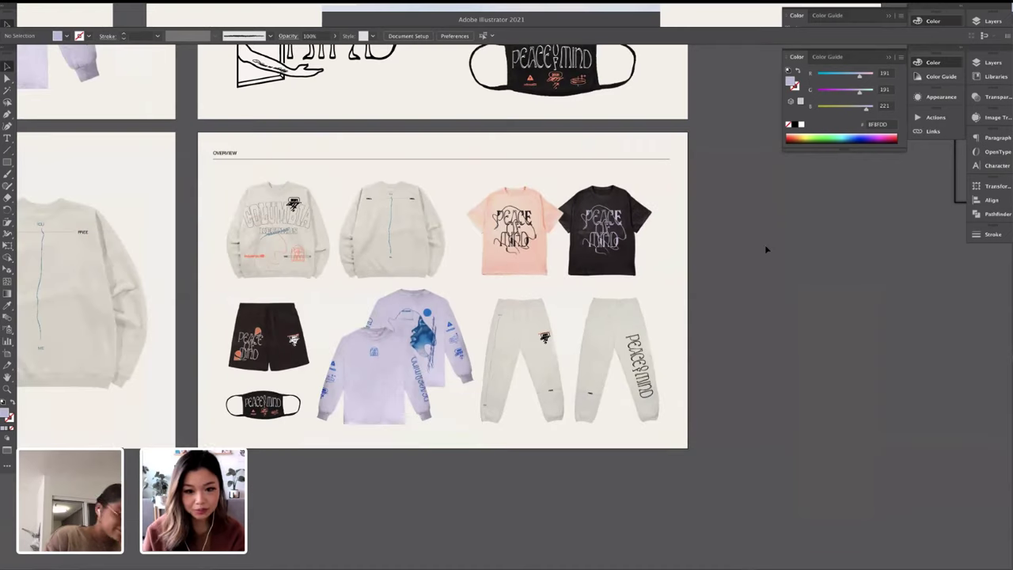
pyautogui.hscroll(-3, 765, 245)
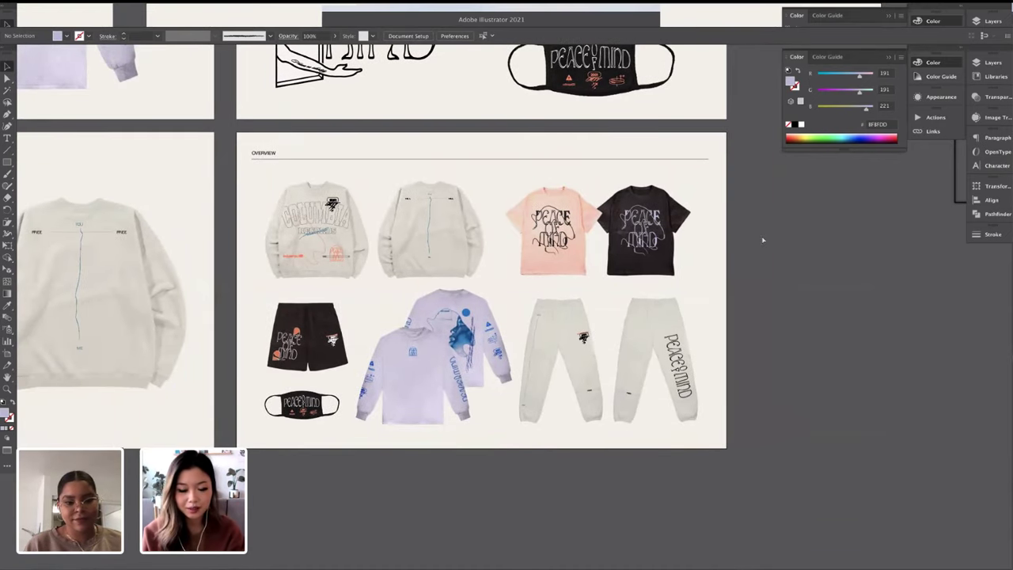
pyautogui.press('super+equal')
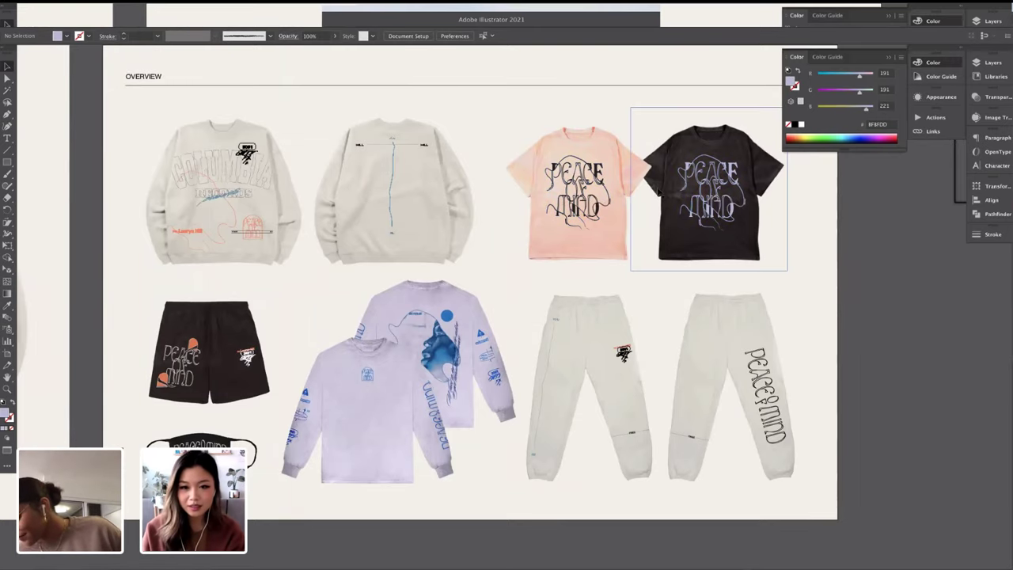
pyautogui.press('super+minus')
pyautogui.press('super+minus')
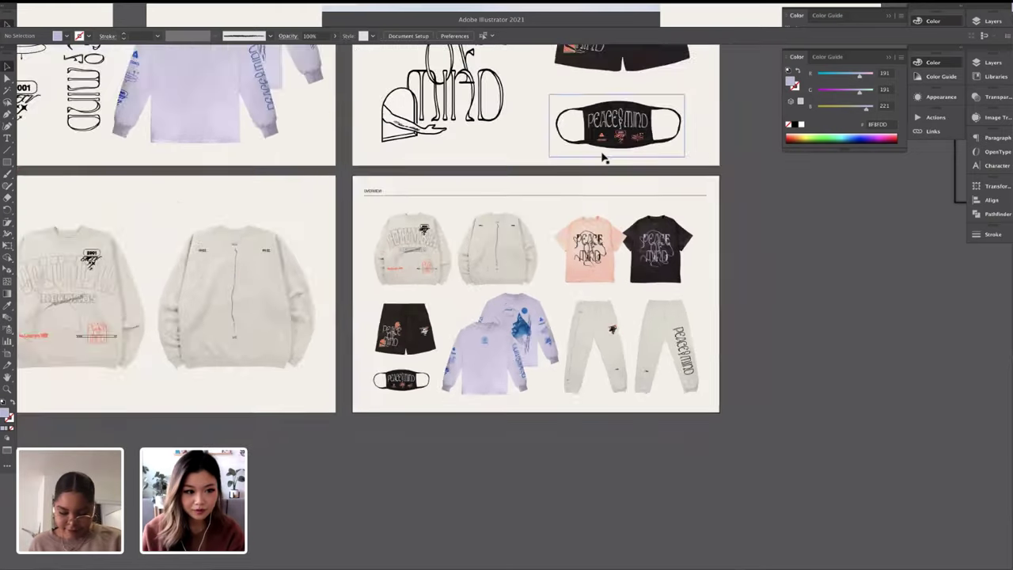
pyautogui.press('super+minus')
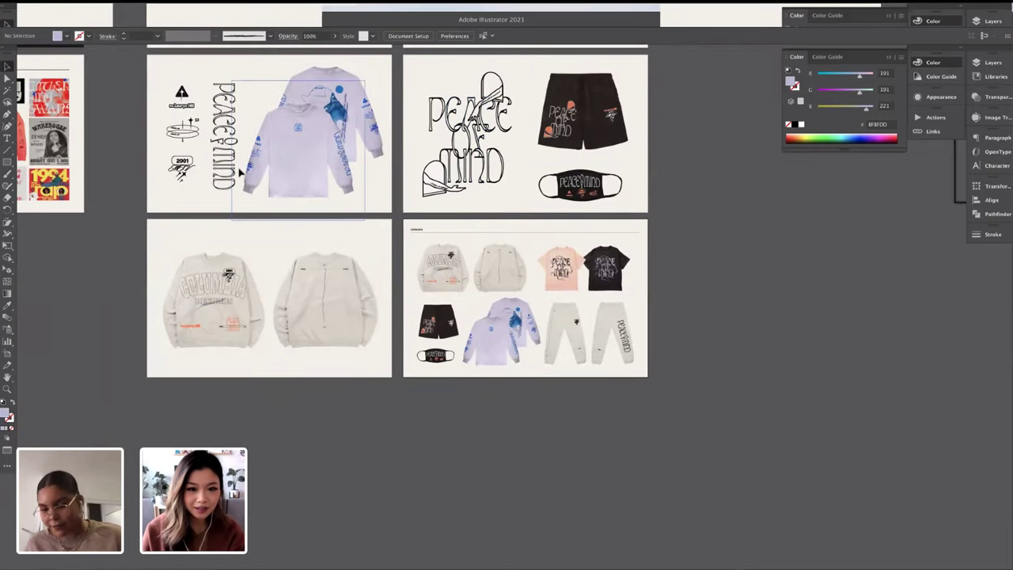
pyautogui.press('super+equal')
pyautogui.press('super+equal')
pyautogui.press('super+equal')
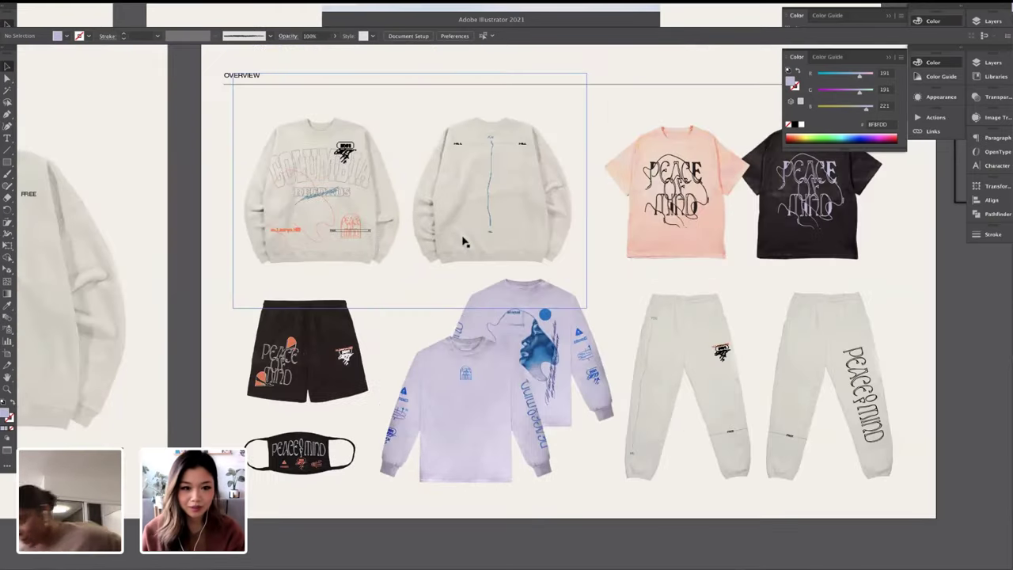
pyautogui.hscroll(4, 466, 242)
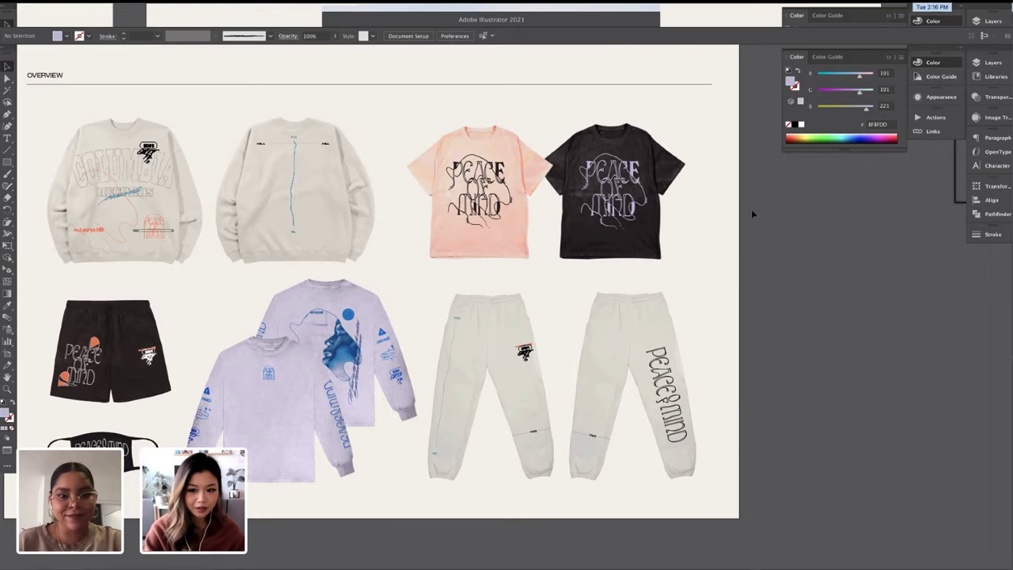
# Select the two sweatshirts on the OVERVIEW artboard
pyautogui.scroll(3, 751, 204)
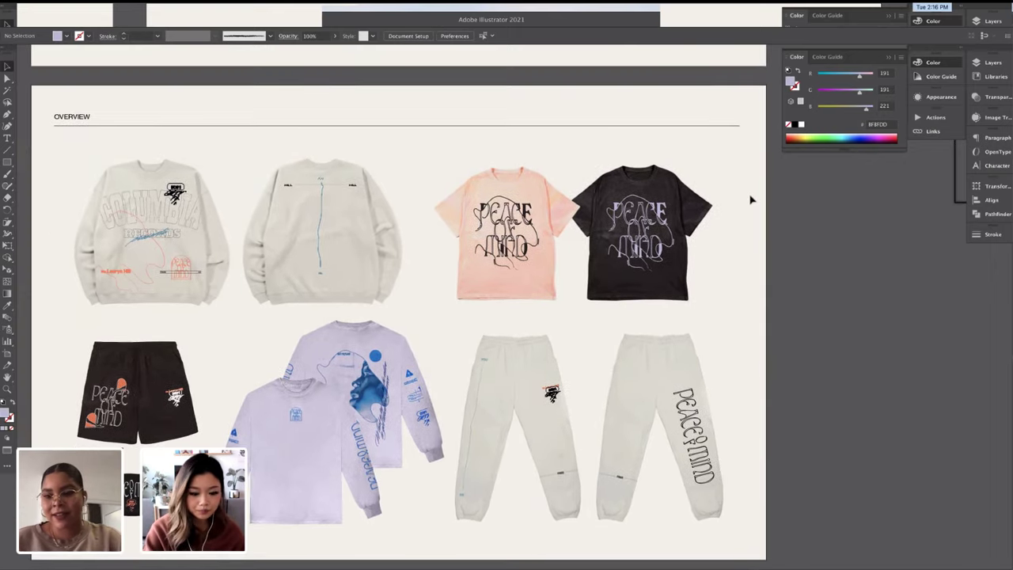
pyautogui.scroll(2, 752, 200)
pyautogui.hscroll(-2, 751, 201)
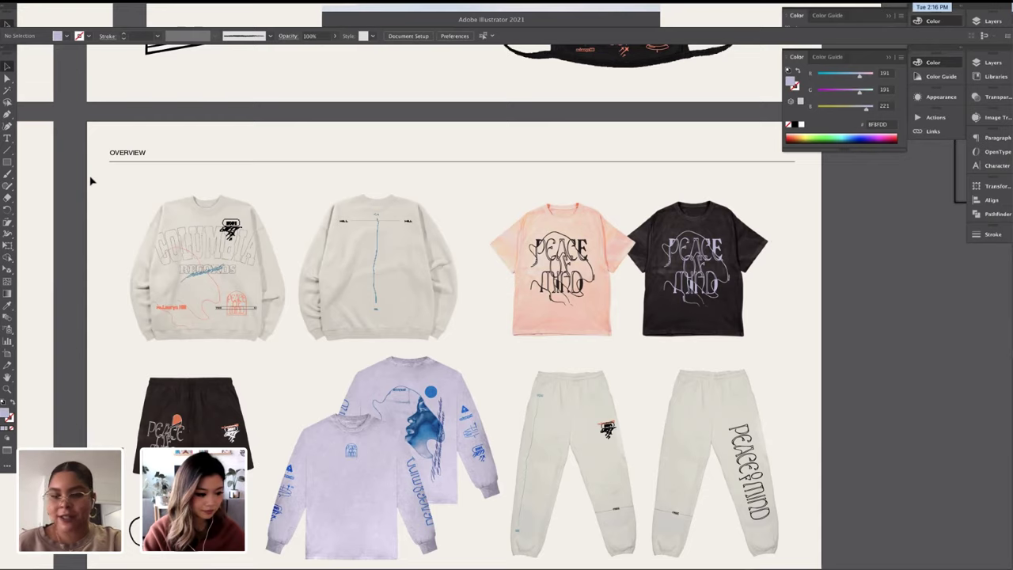
pyautogui.click(393, 154)
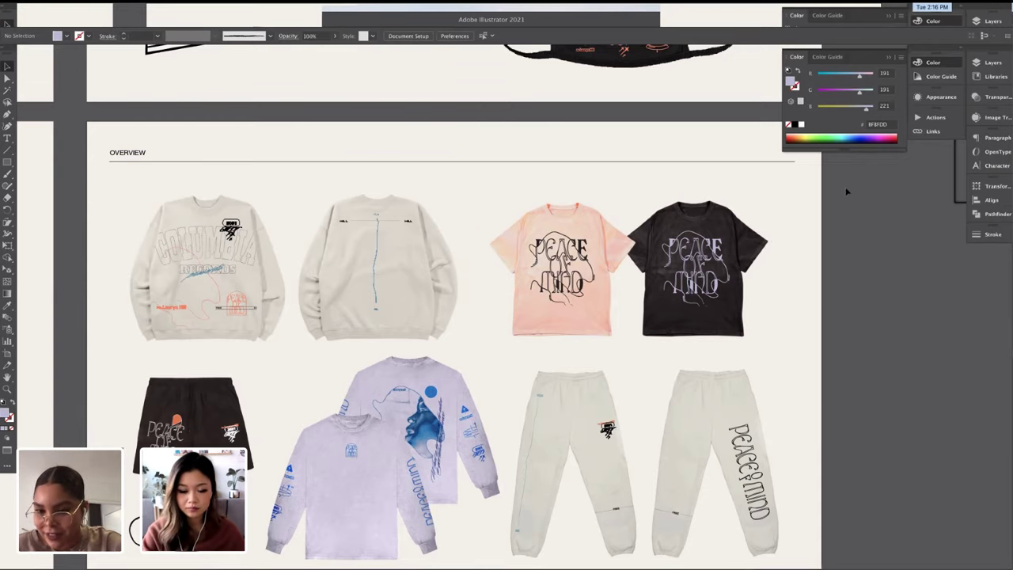
pyautogui.scroll(-2, 846, 191)
pyautogui.hscroll(1, 847, 191)
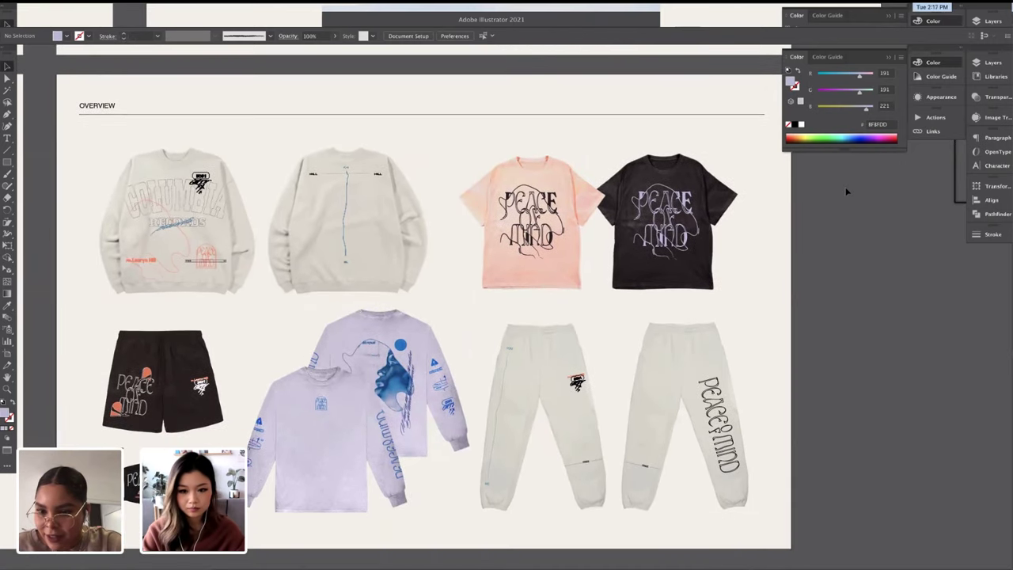
# Switch to full-screen mode with all panels hidden to present the apparel collection
pyautogui.press('f')
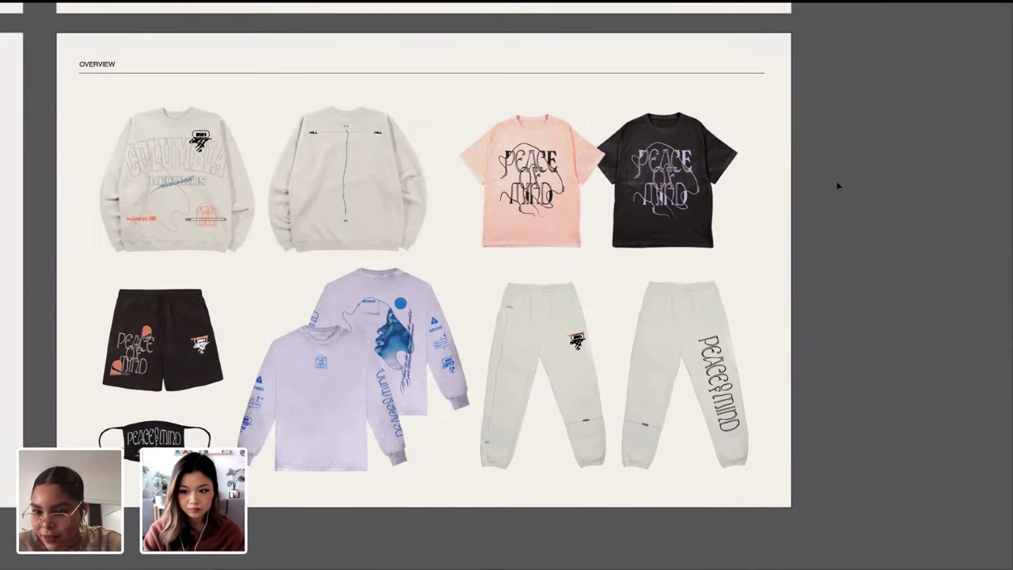
pyautogui.scroll(1, 838, 186)
pyautogui.hscroll(-3, 837, 186)
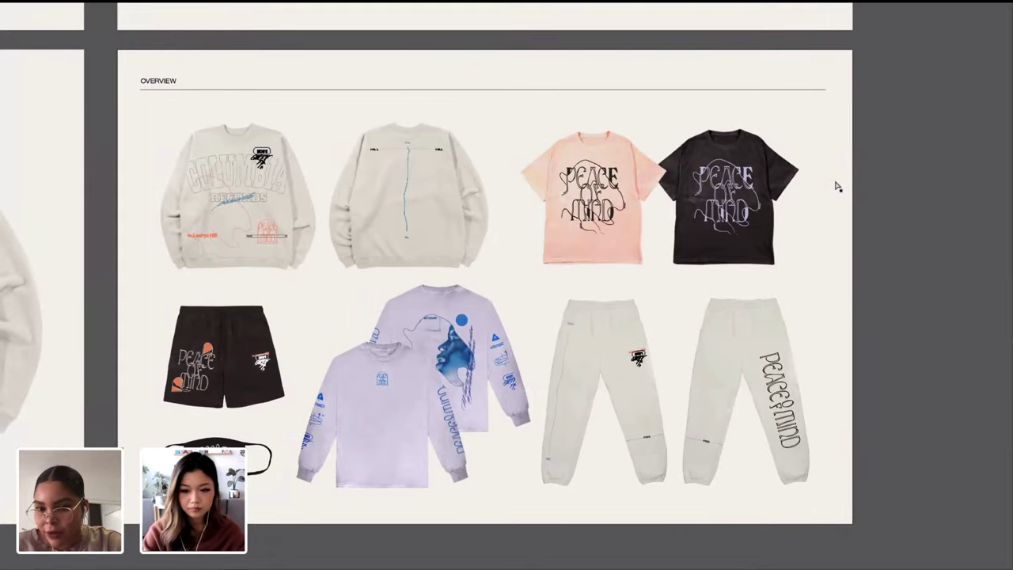
pyautogui.scroll(2, 837, 186)
pyautogui.hscroll(-2, 838, 186)
pyautogui.scroll(-2, 839, 182)
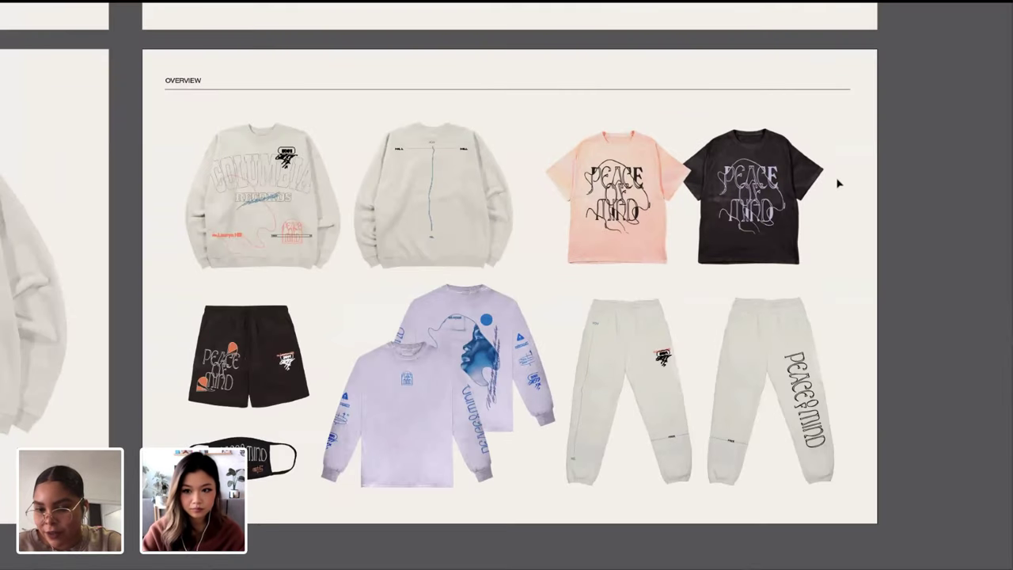
pyautogui.scroll(1, 947, 167)
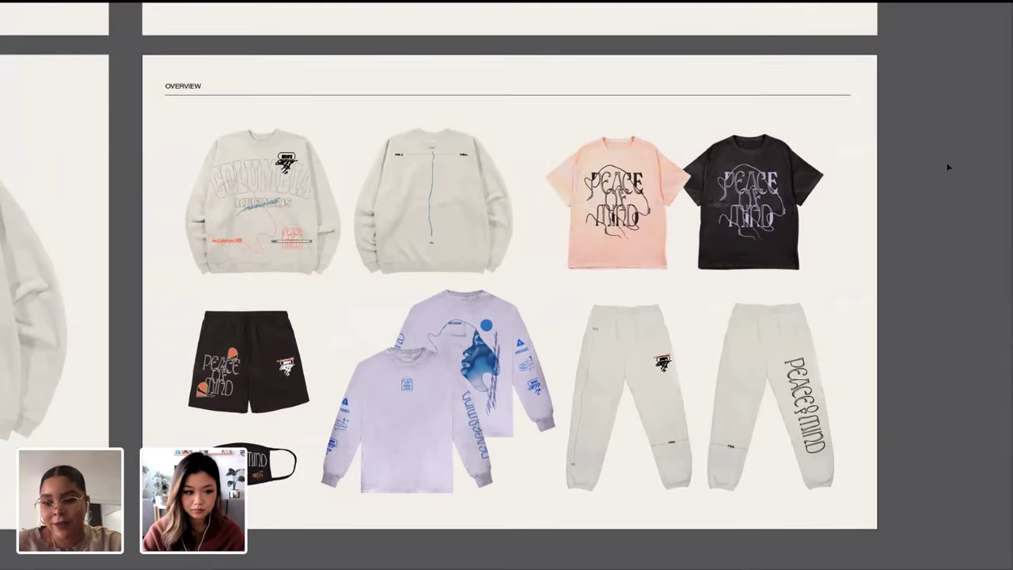
pyautogui.hscroll(2, 946, 167)
pyautogui.hscroll(-1, 948, 167)
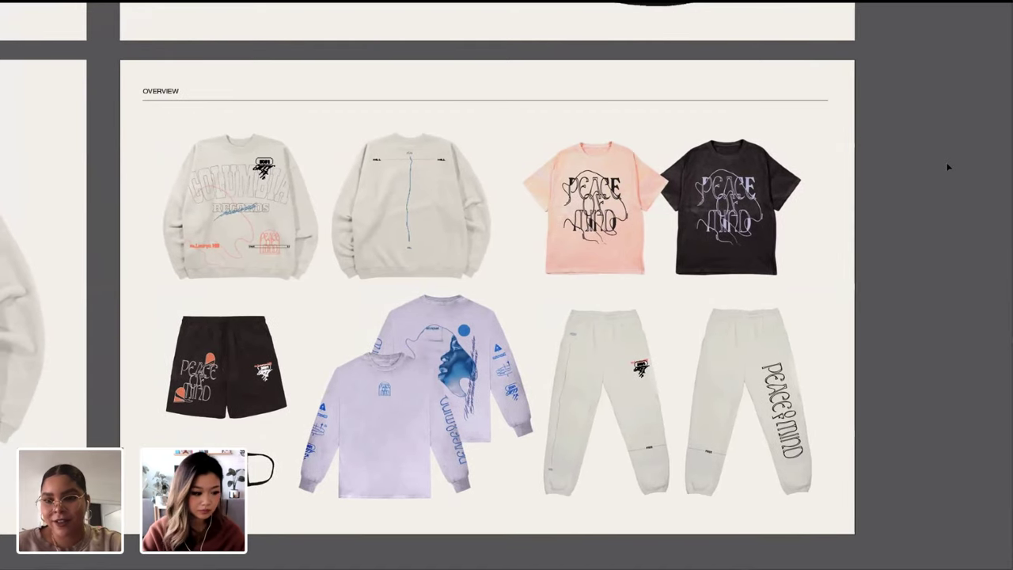